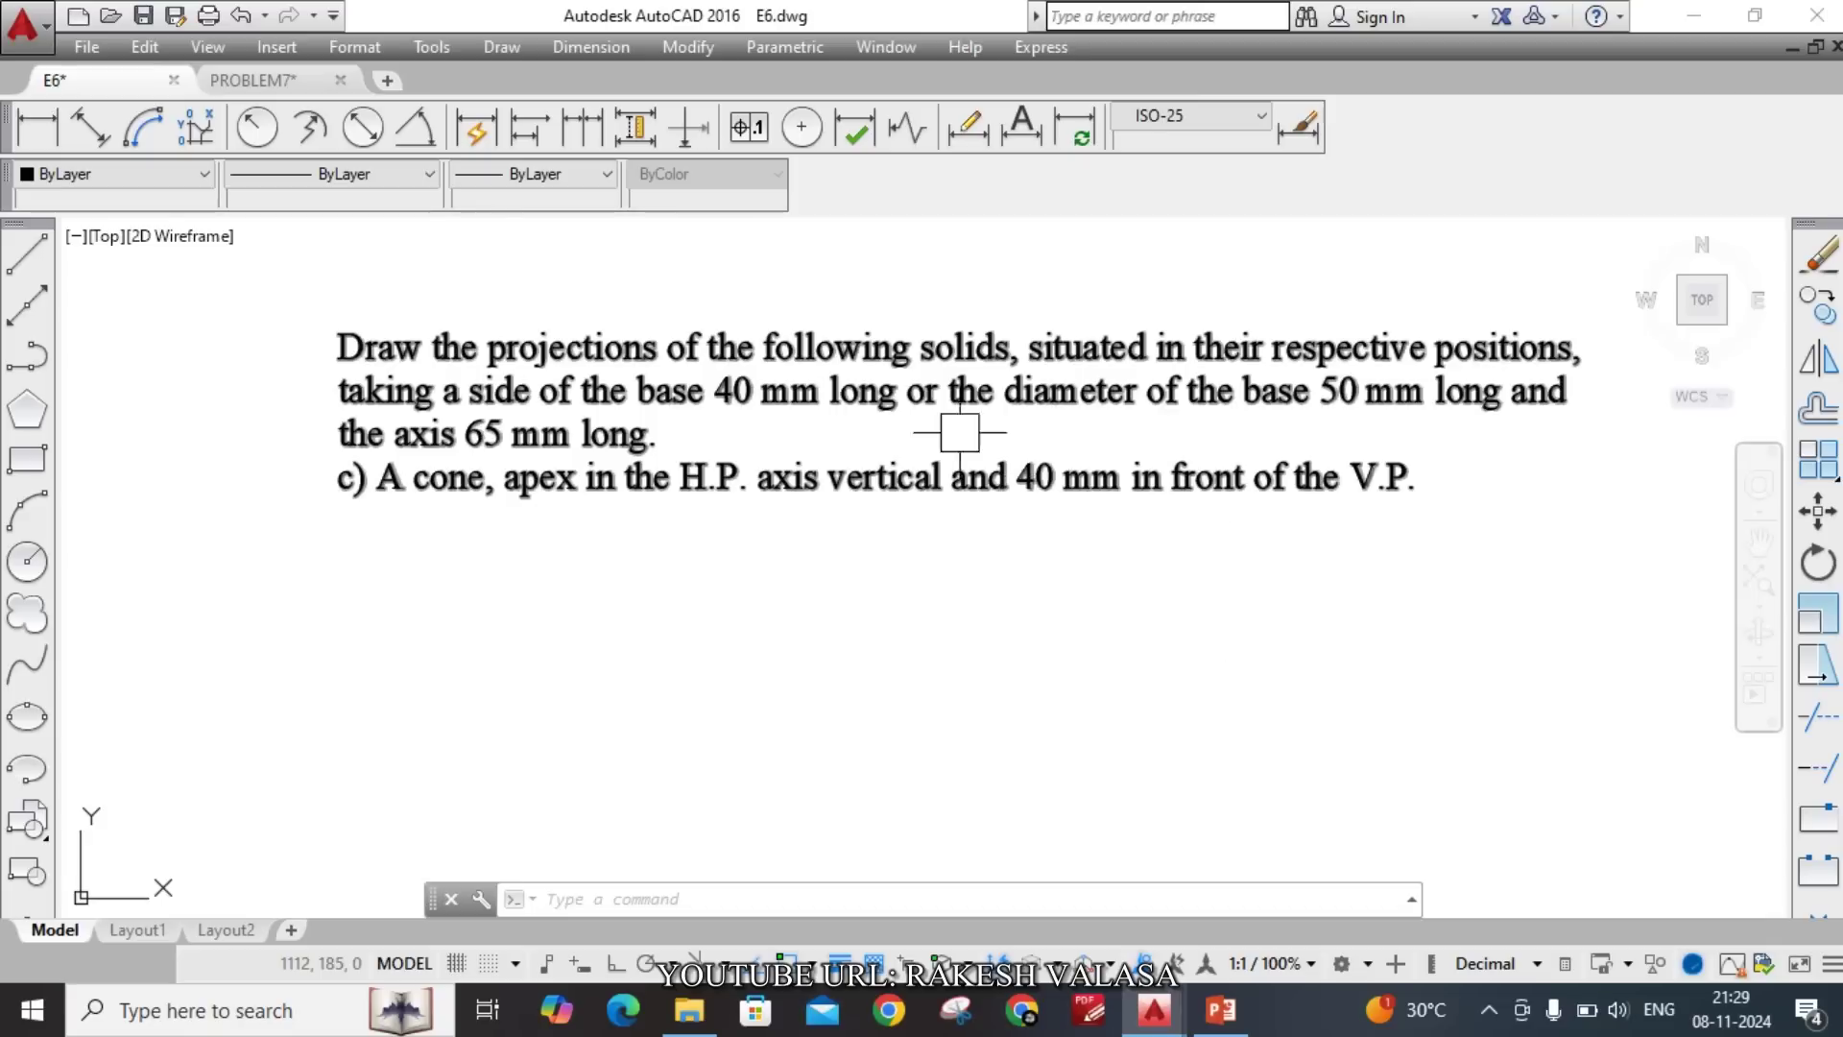
Switch to the PROBLEM7 drawing and examine the dimensioned inverted cone against the horizontal and vertical planes from several angles.
click(276, 88)
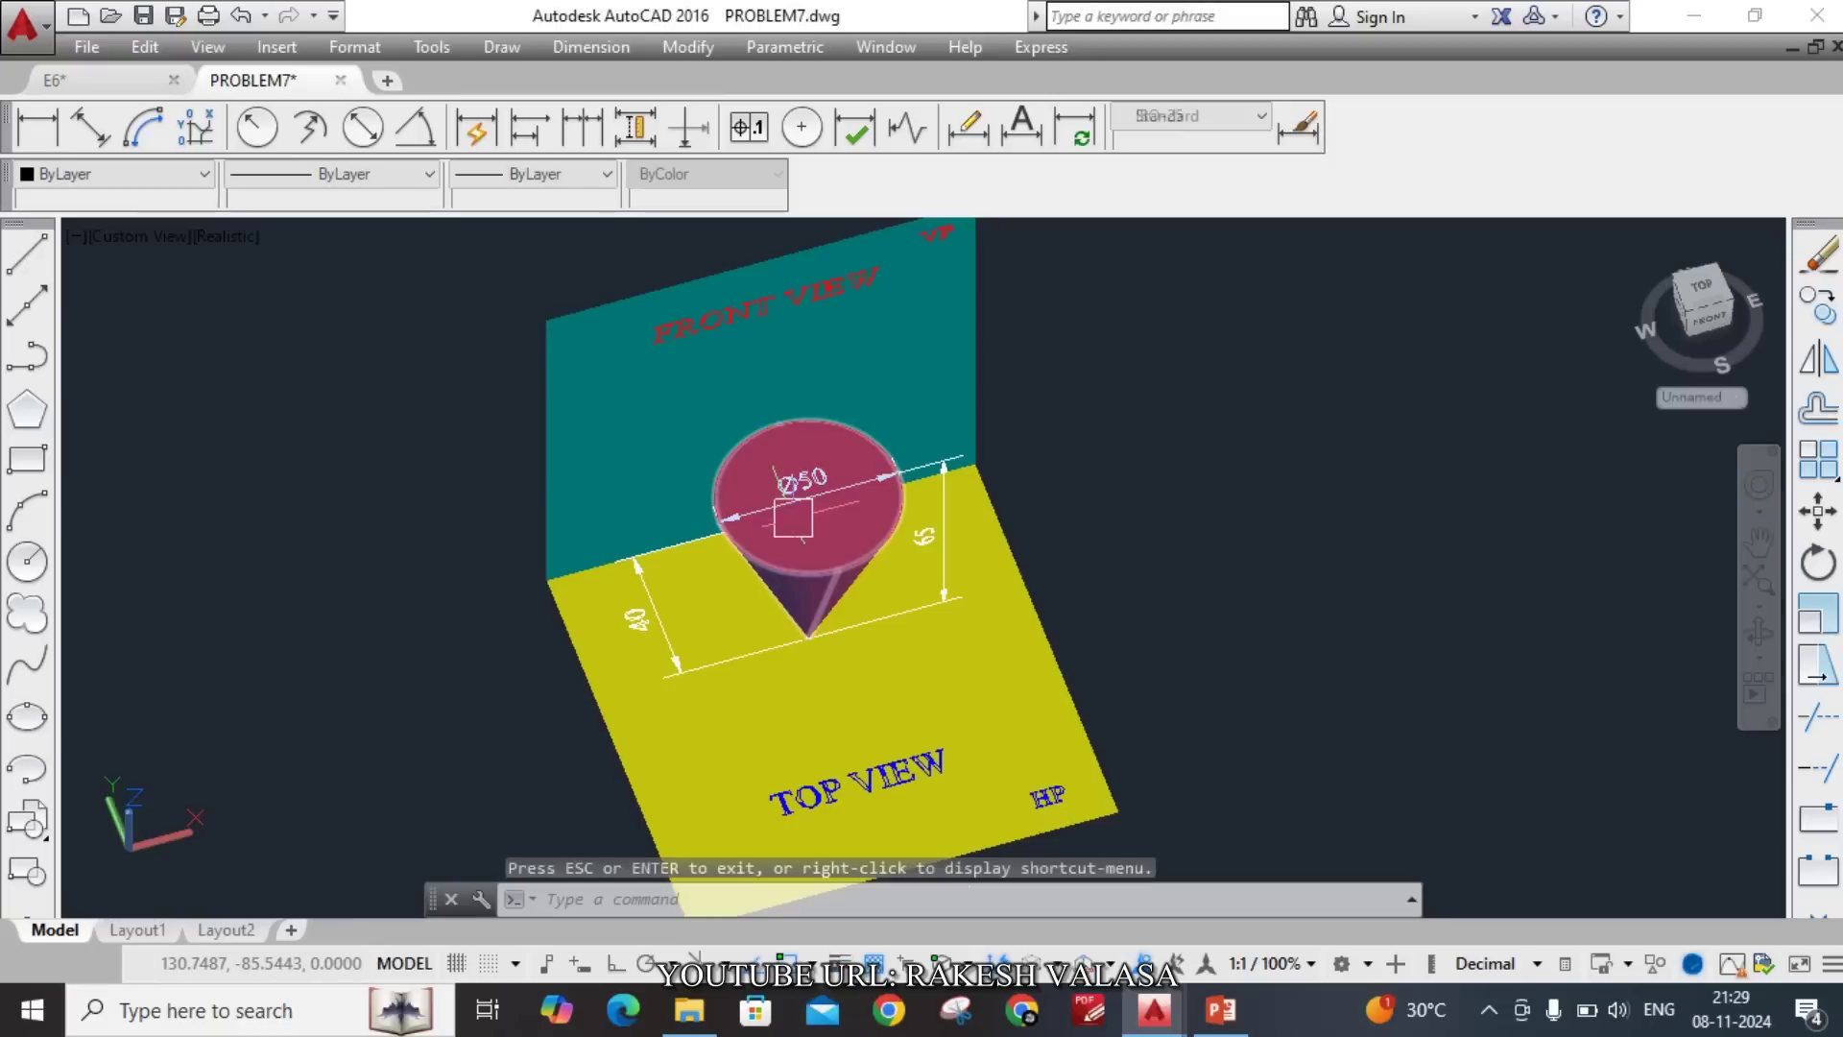
click(1759, 631)
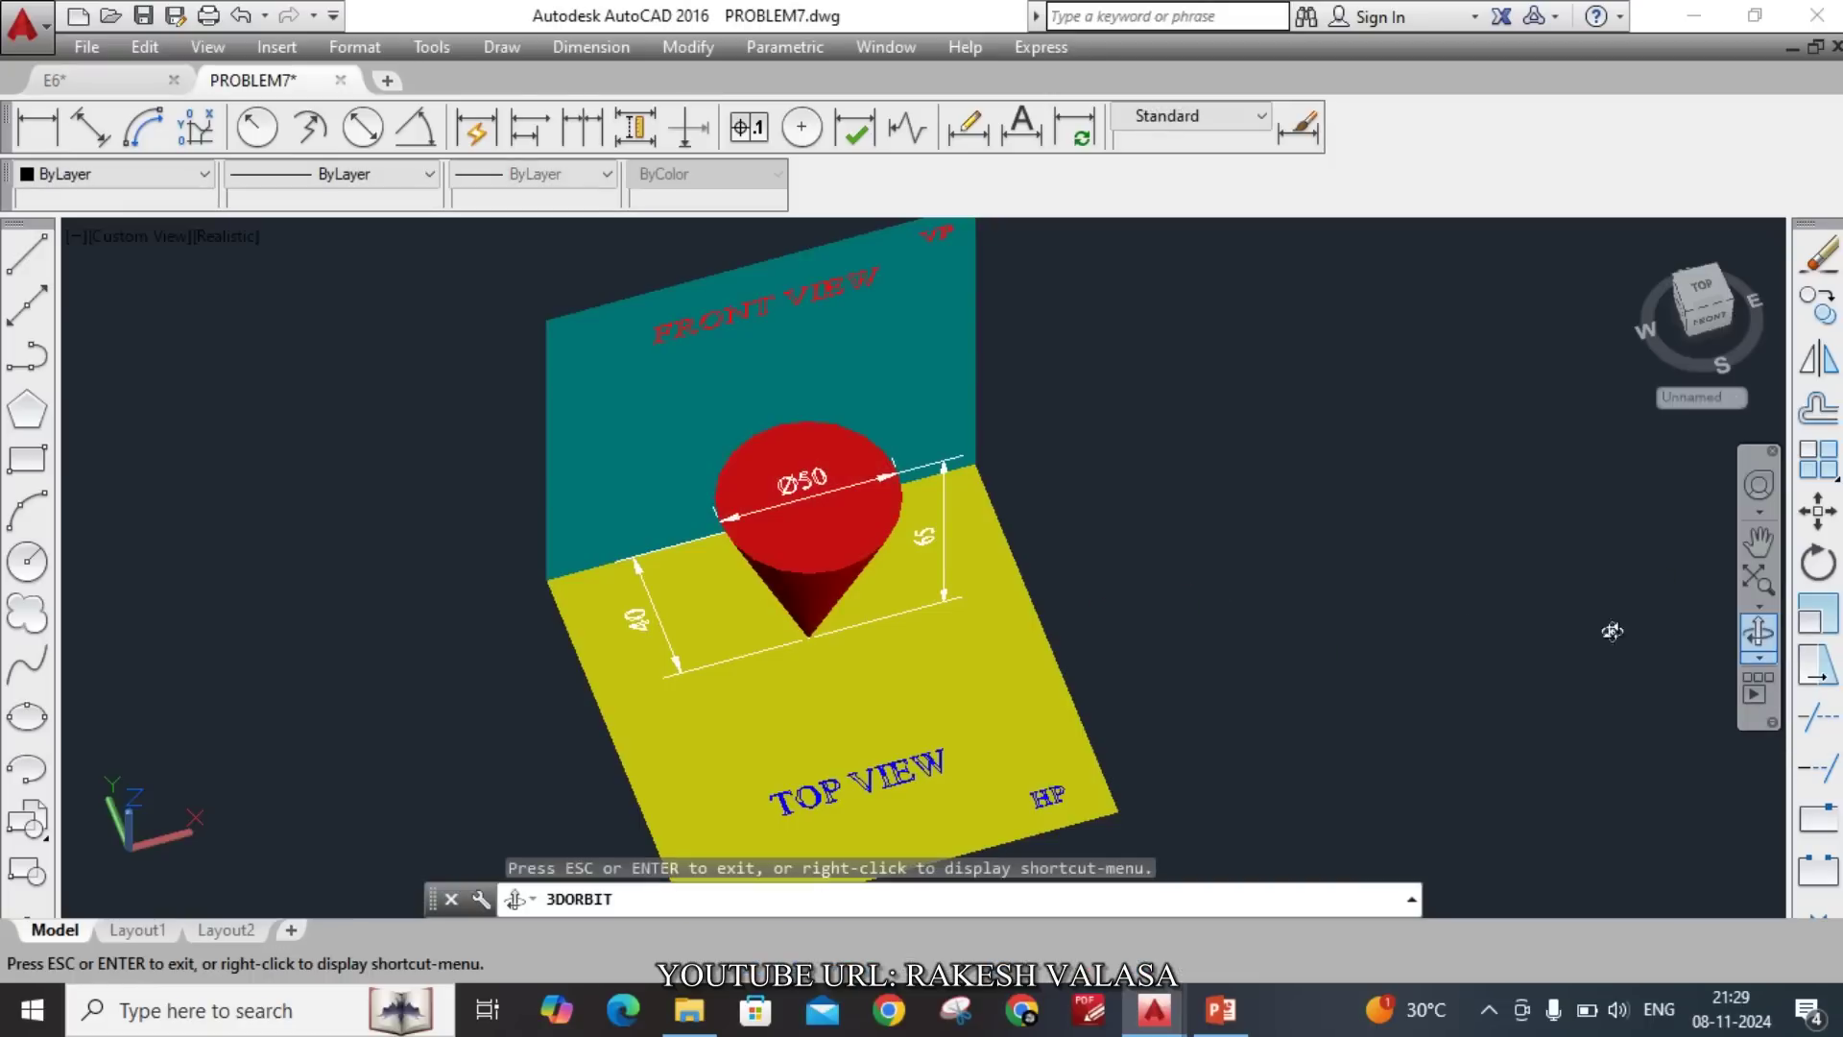
drag(1604, 630, 1460, 522)
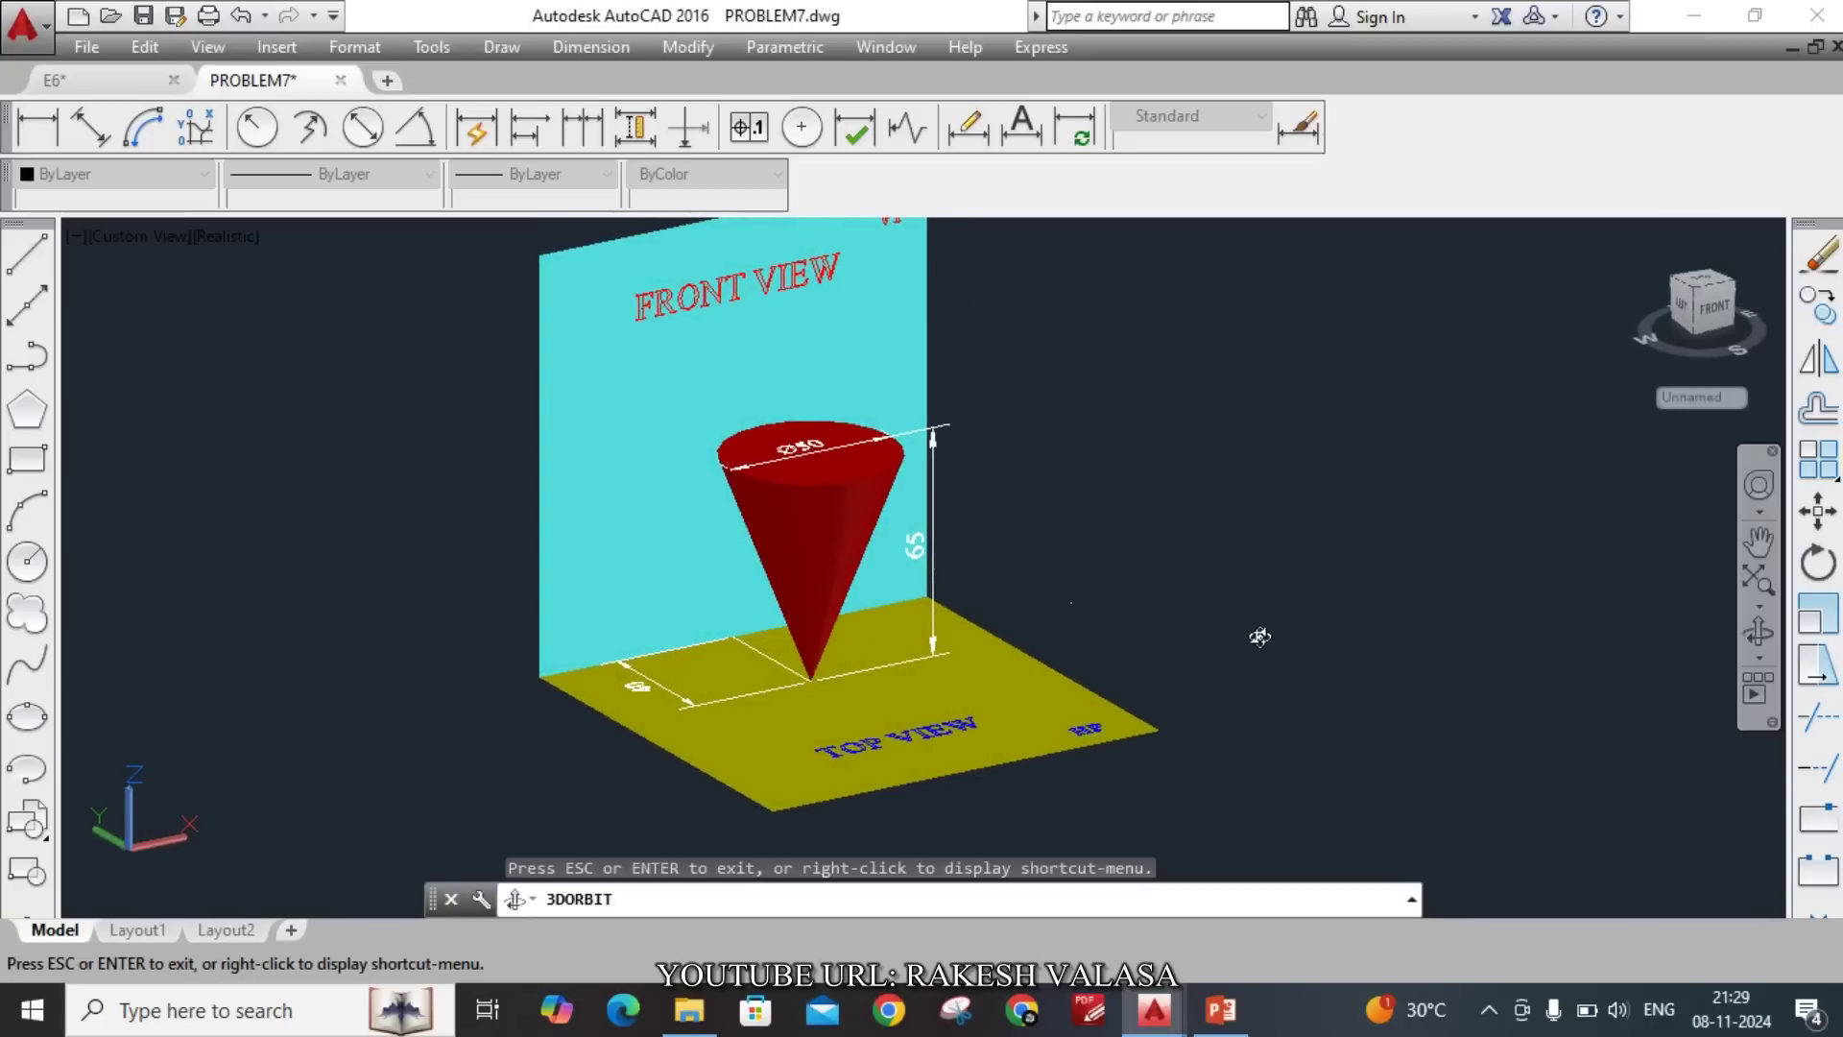
mouse_move(1258, 637)
mouse_down()
mouse_move(1248, 662)
mouse_move(1164, 662)
mouse_move(1242, 655)
mouse_up()
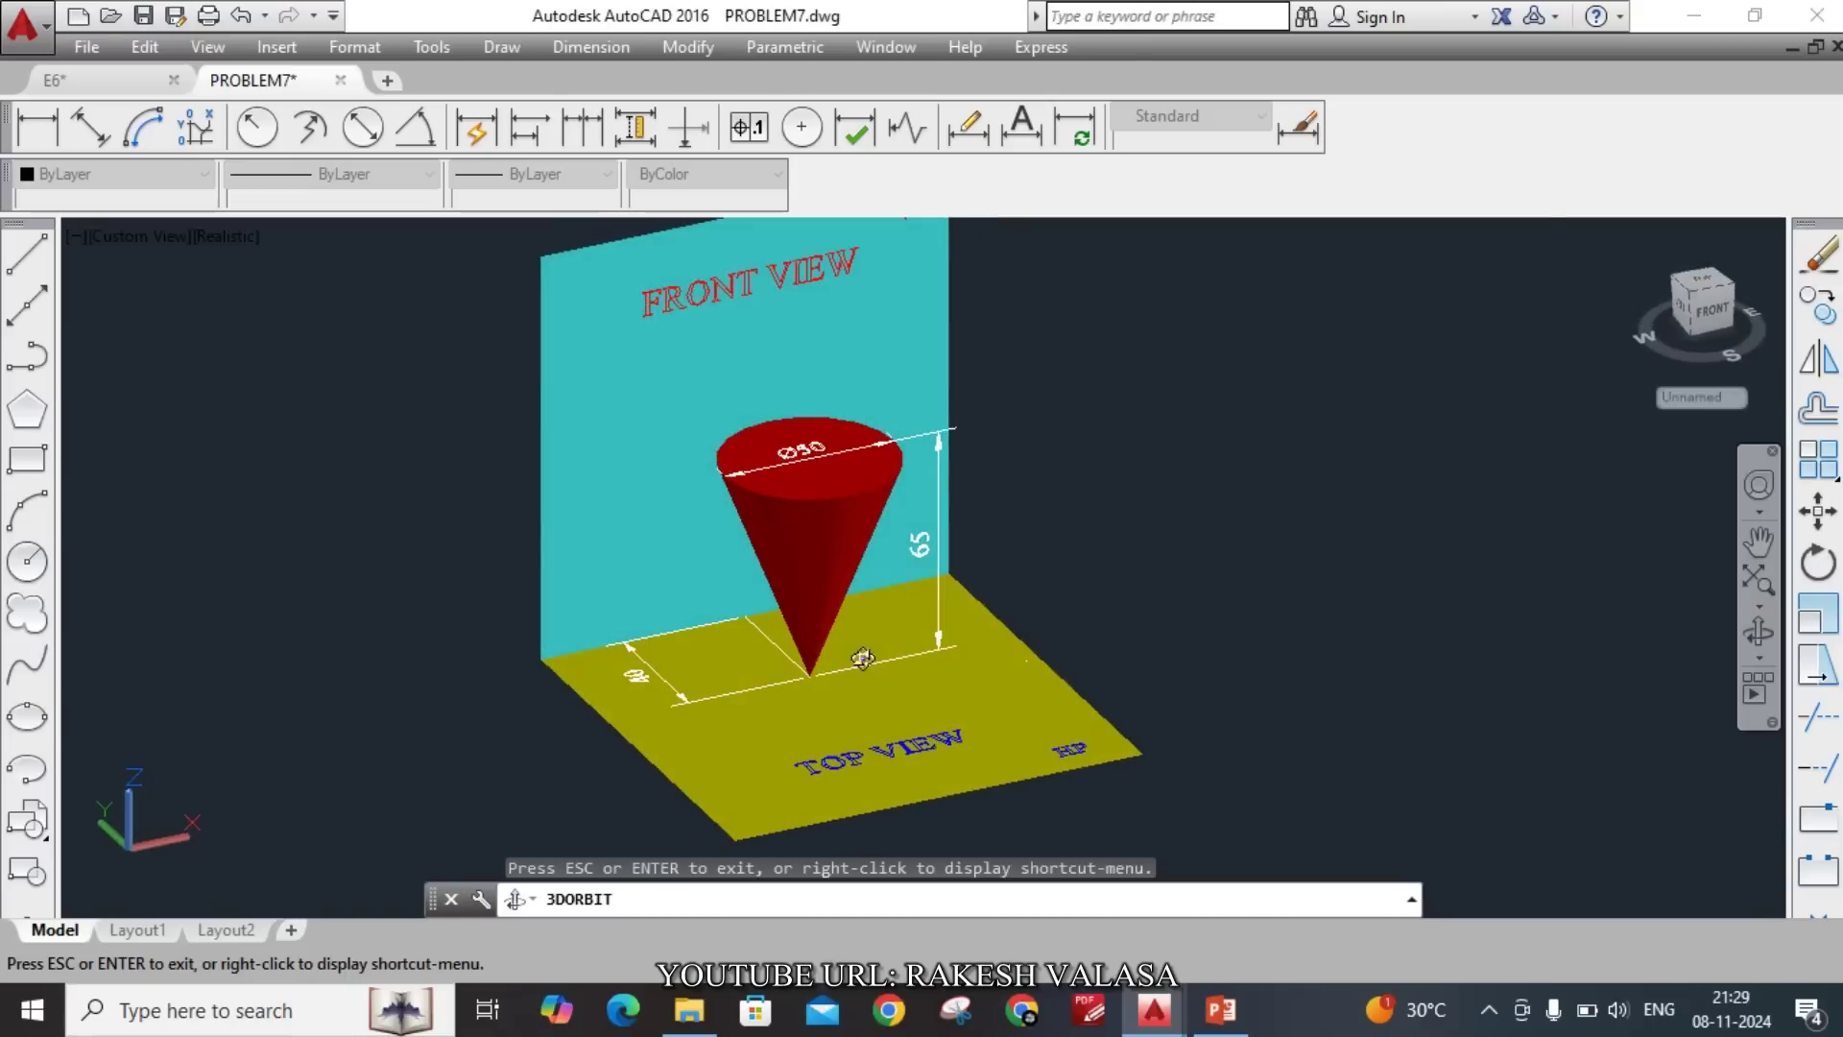
mouse_move(1238, 556)
mouse_down()
mouse_move(1239, 605)
mouse_move(1211, 641)
mouse_move(1276, 551)
mouse_up()
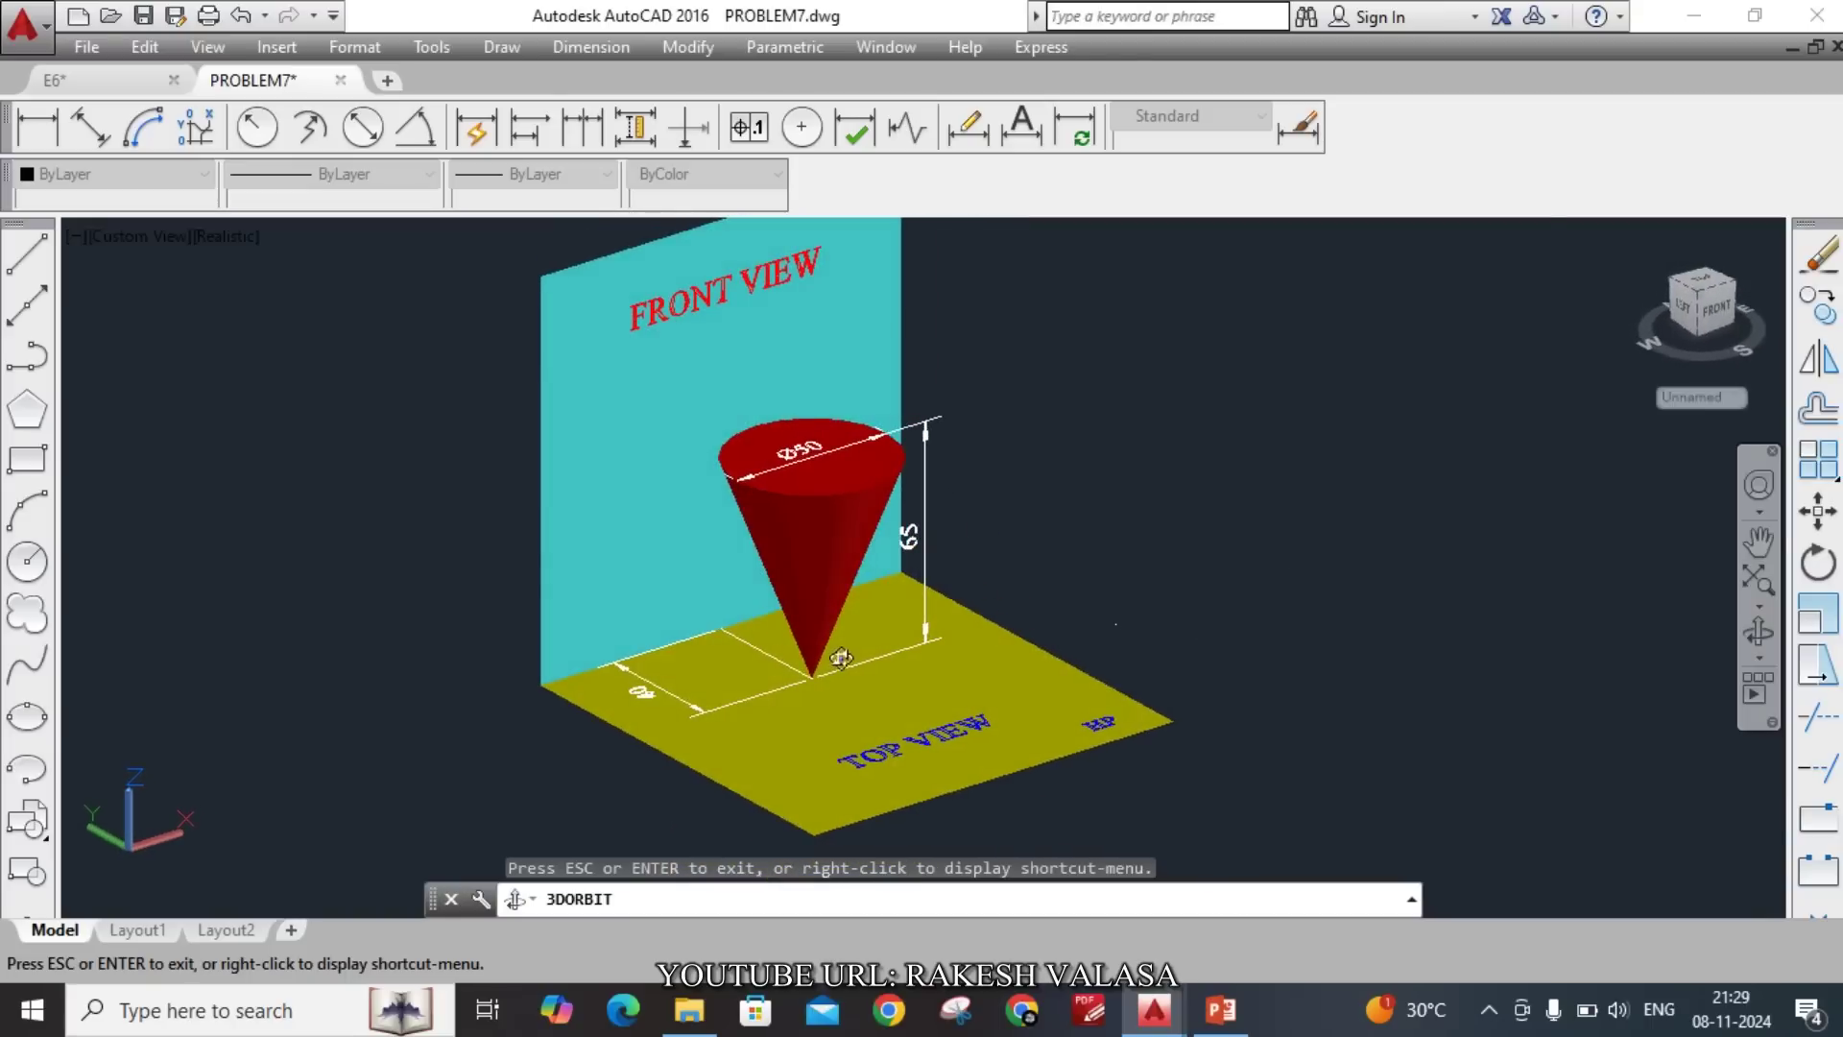
mouse_move(1101, 480)
mouse_down()
mouse_move(1092, 576)
mouse_move(979, 687)
mouse_move(1004, 589)
mouse_move(970, 703)
mouse_move(993, 474)
mouse_move(973, 423)
mouse_move(990, 433)
mouse_move(992, 740)
mouse_move(999, 646)
mouse_move(1103, 579)
mouse_up()
Return to the E6 drawing and read the cone problem statement, then locate the empty xy reference line below it.
click(99, 85)
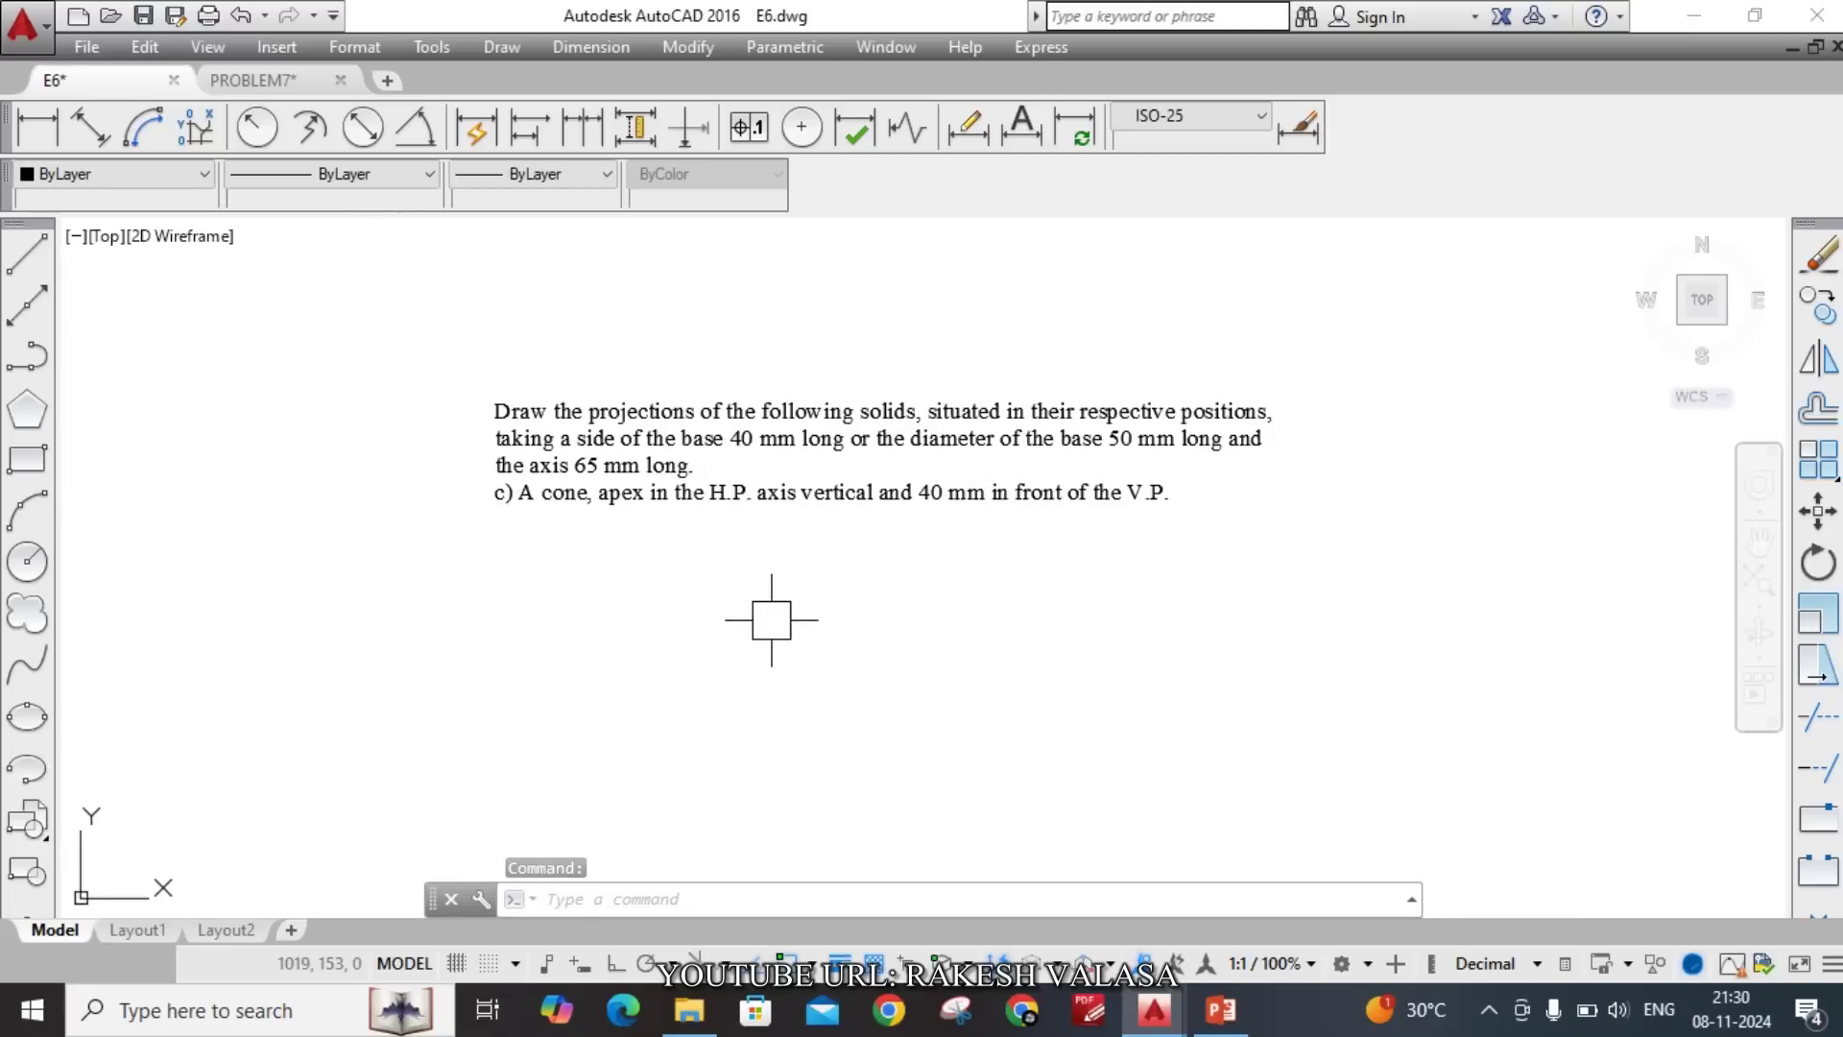
scroll(762, 662, down, 4)
middle_drag(762, 662, 719, 510)
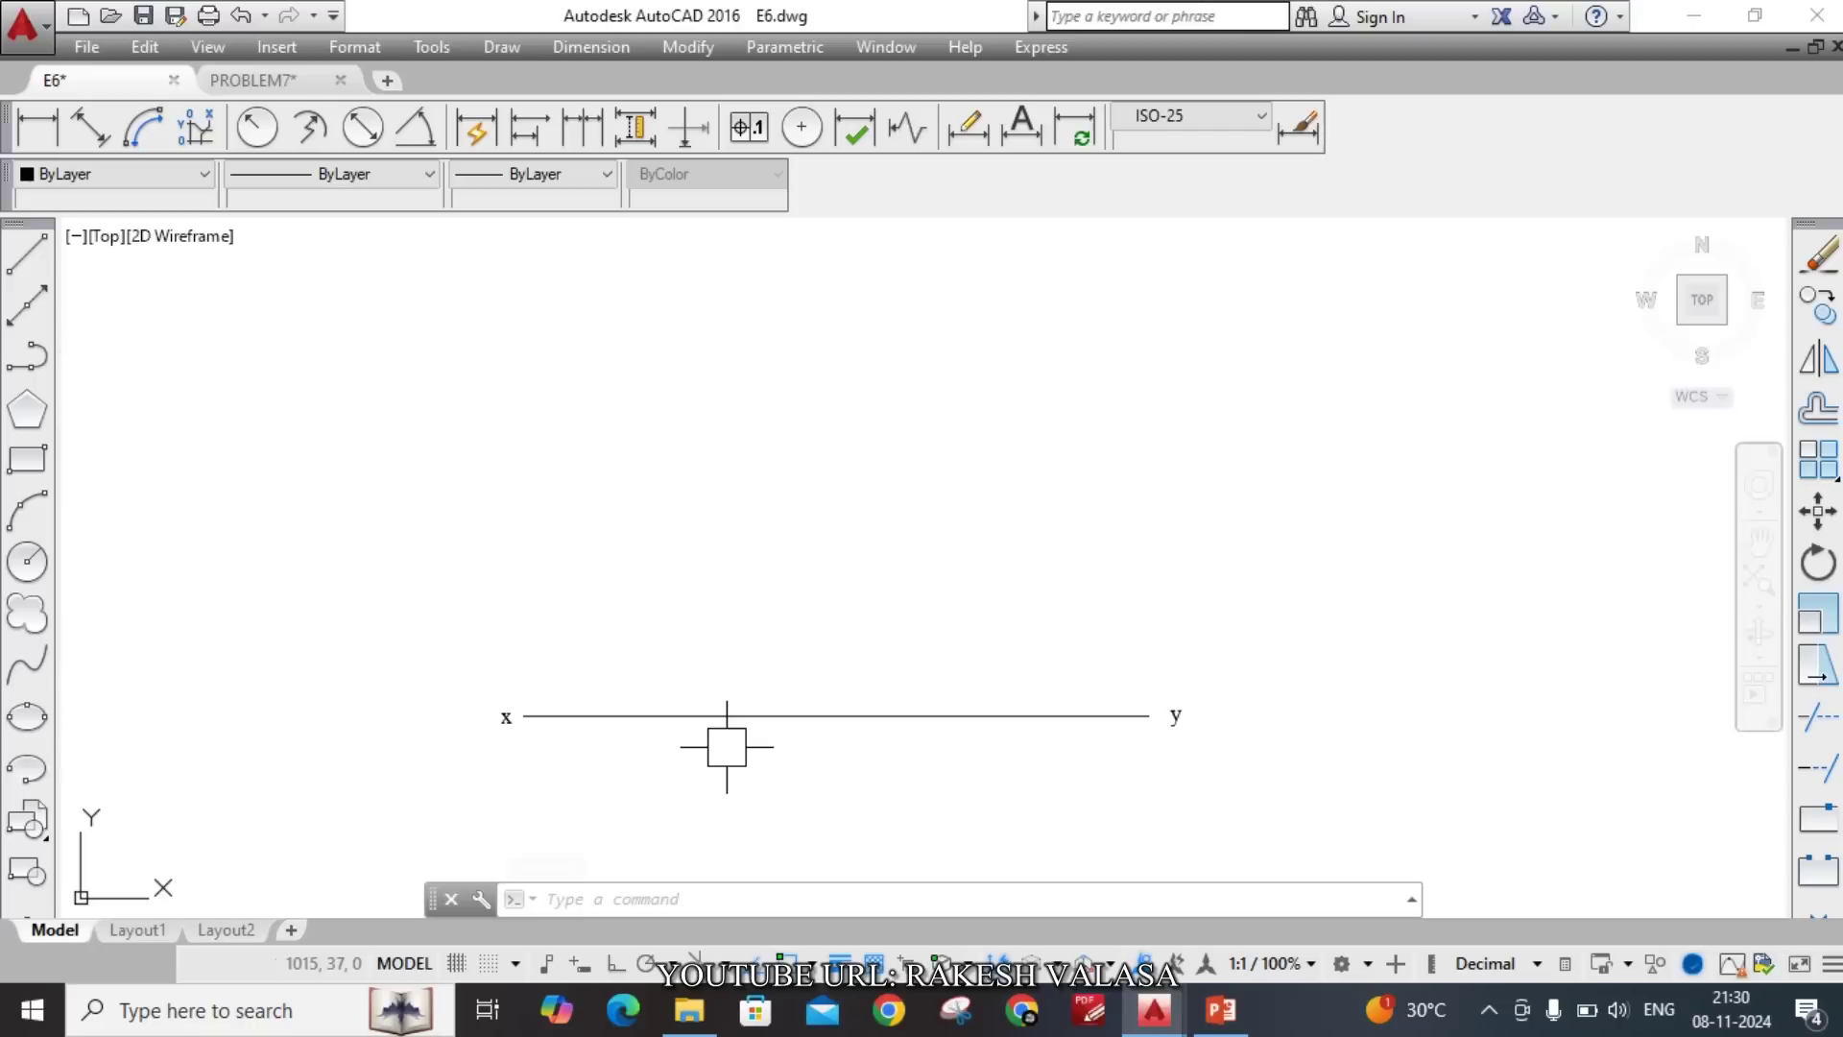
scroll(795, 669, down, 2)
mouse_move(838, 583)
middle_down()
mouse_move(847, 470)
mouse_move(843, 572)
middle_up()
scroll(799, 342, up, 2)
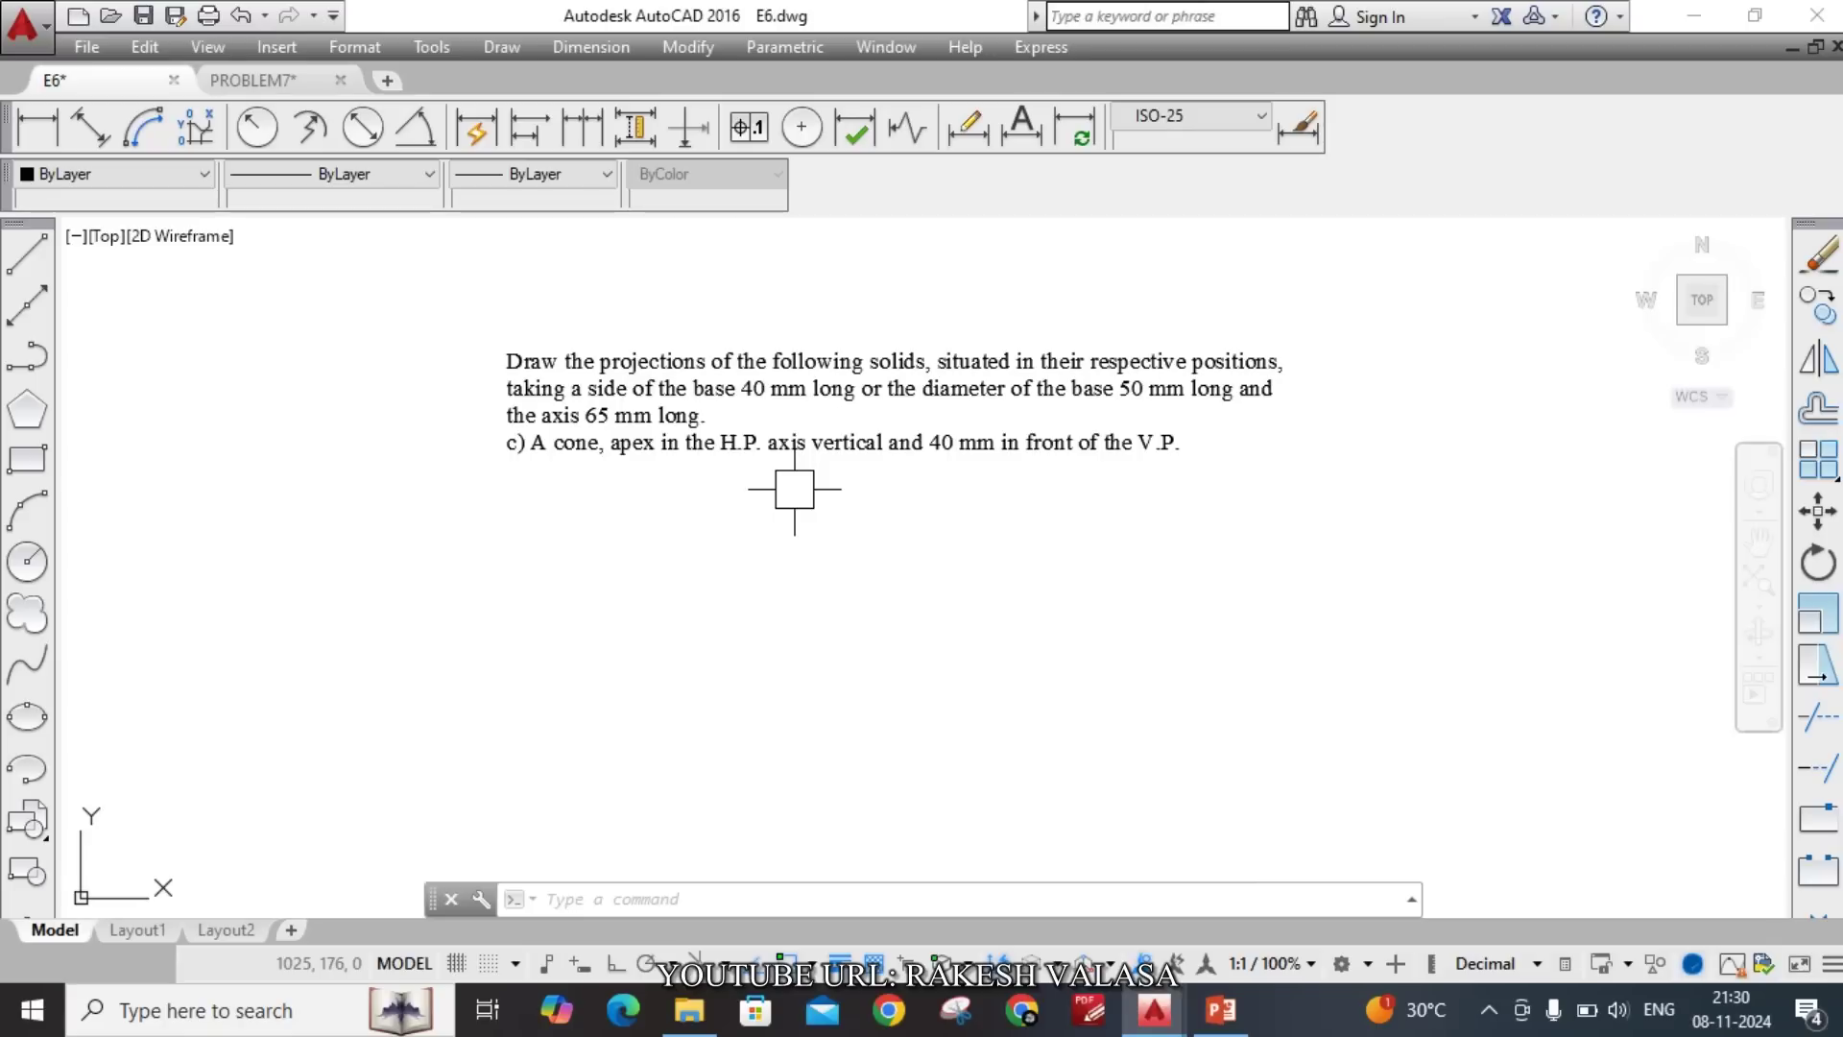
scroll(820, 442, down, 1)
scroll(818, 387, up, 1)
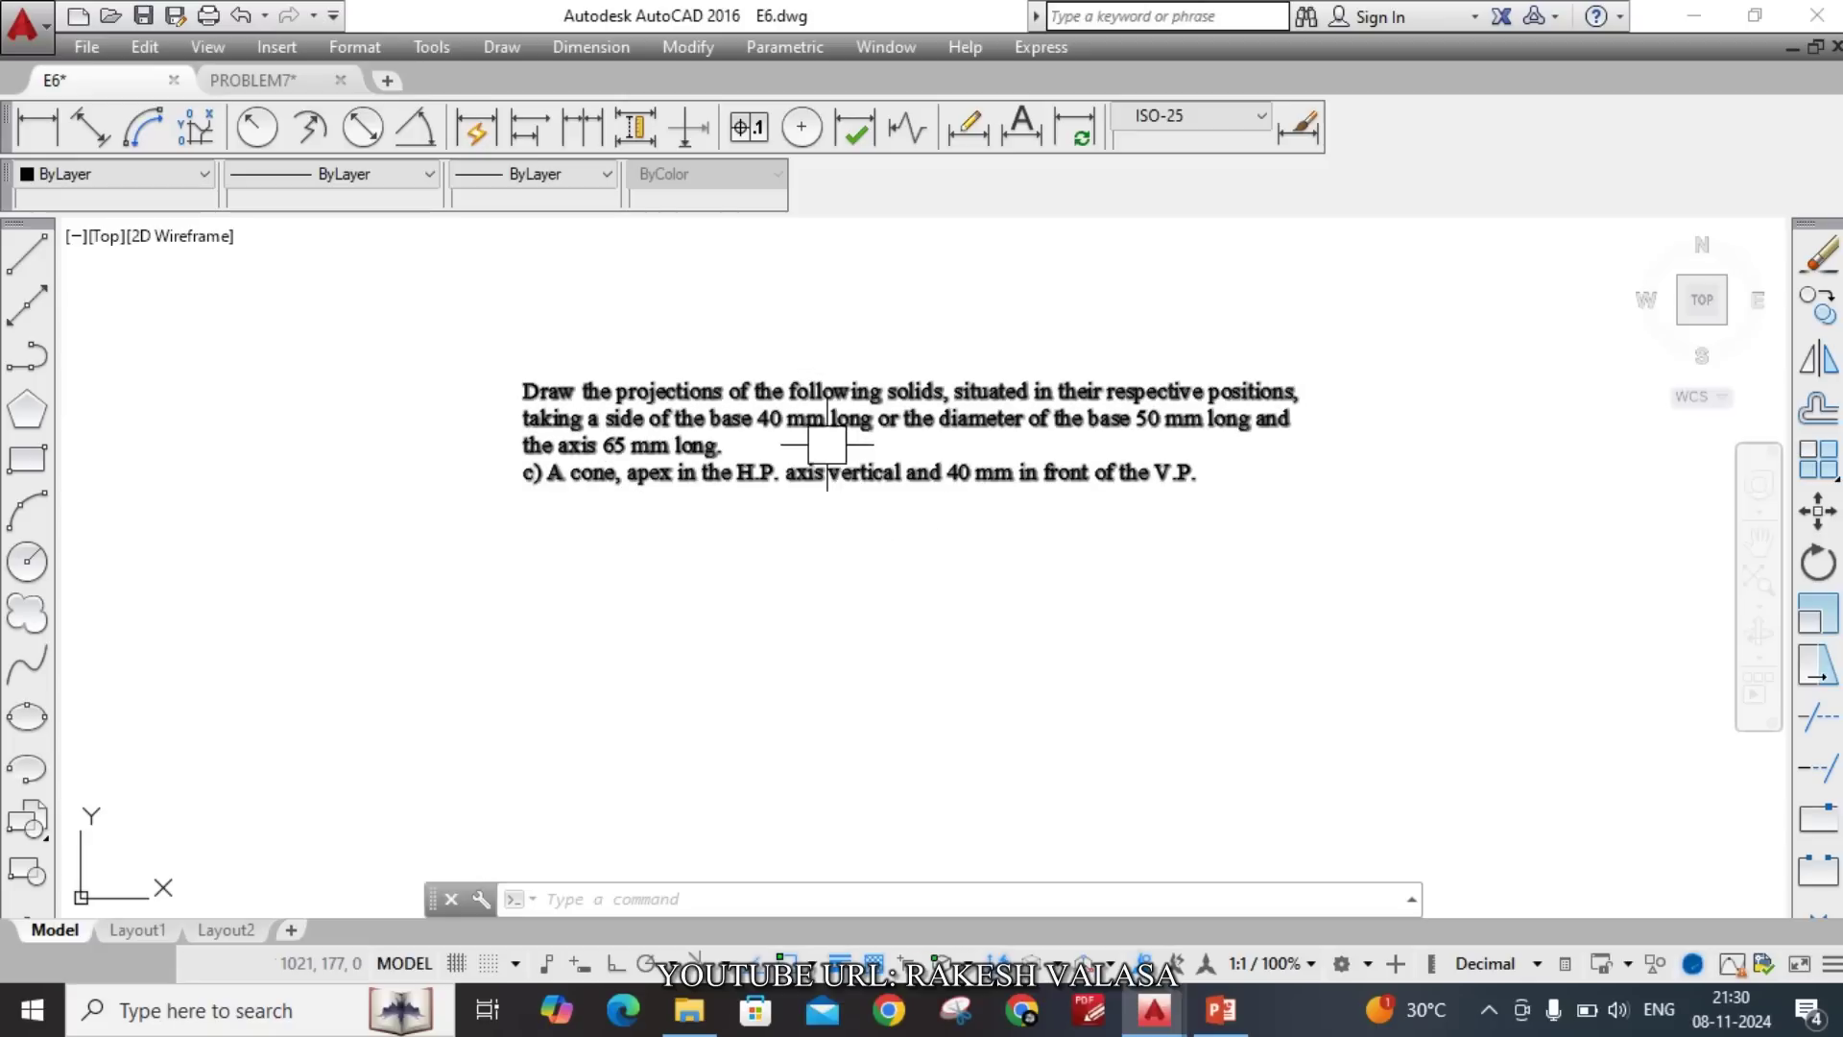
scroll(827, 444, up, 2)
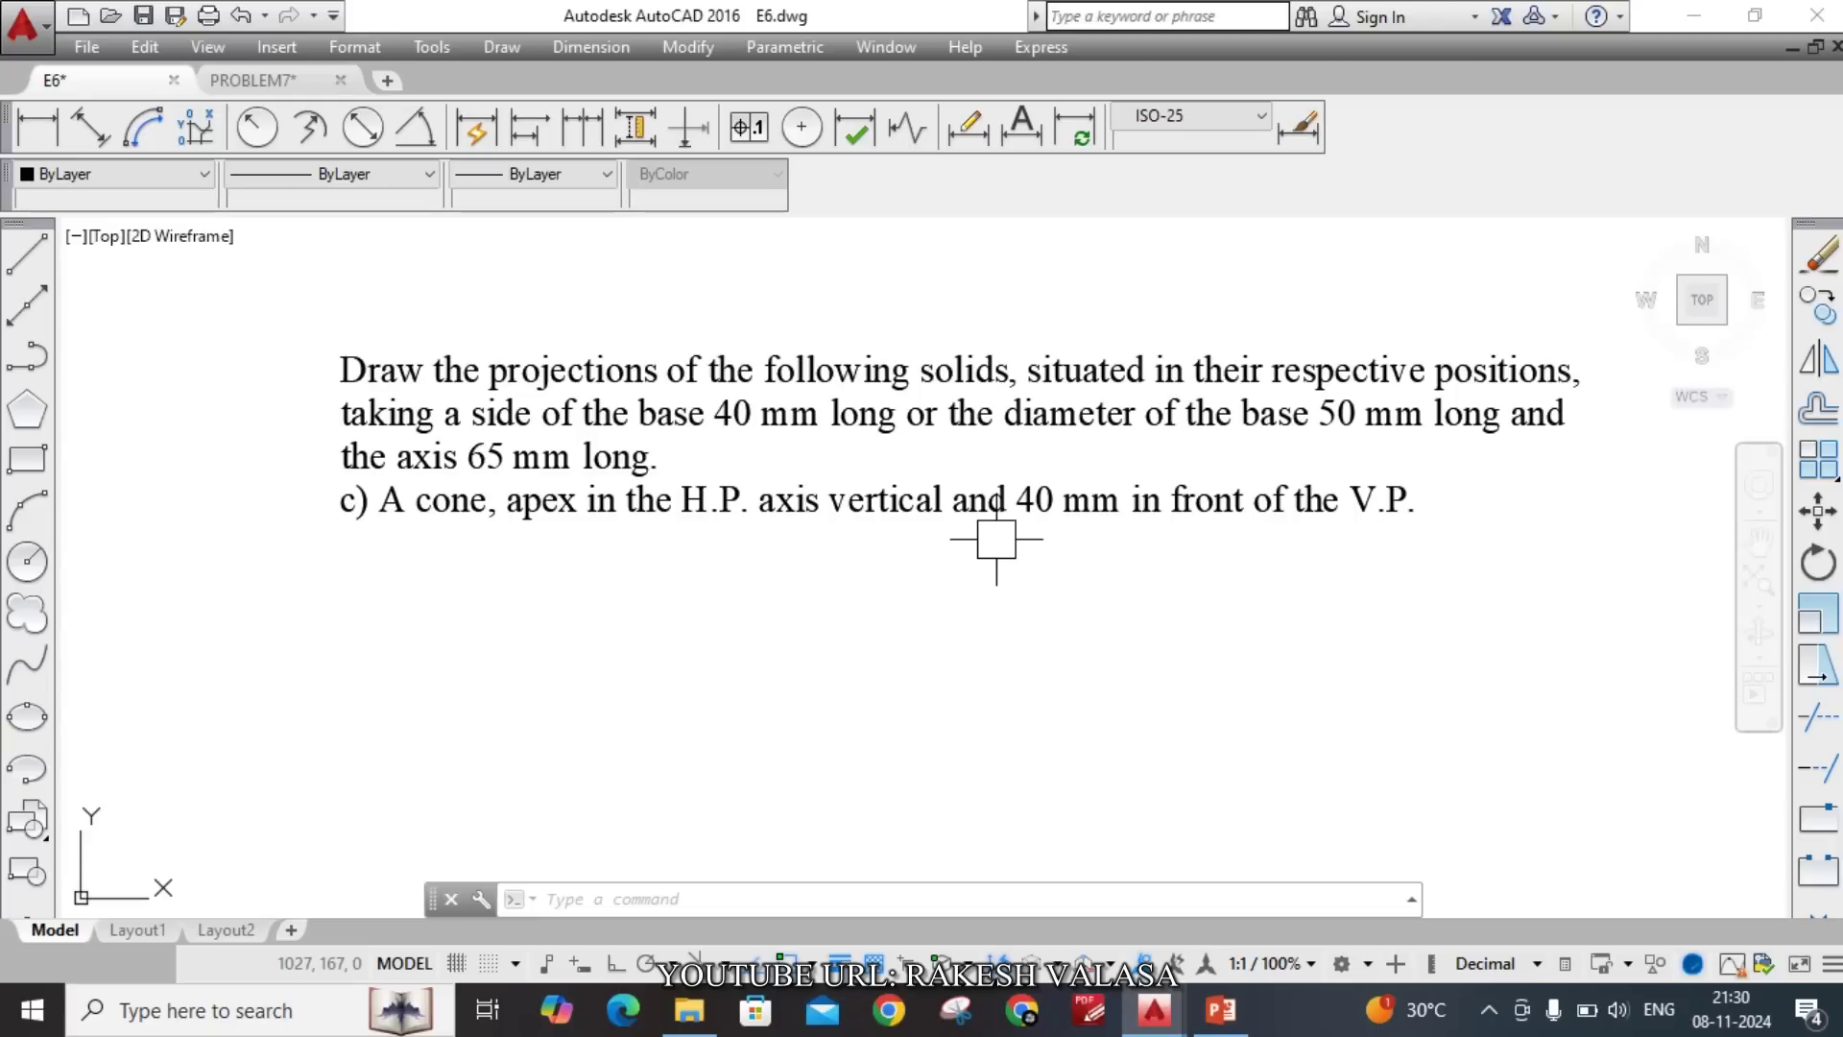
scroll(979, 527, down, 3)
middle_drag(951, 589, 902, 427)
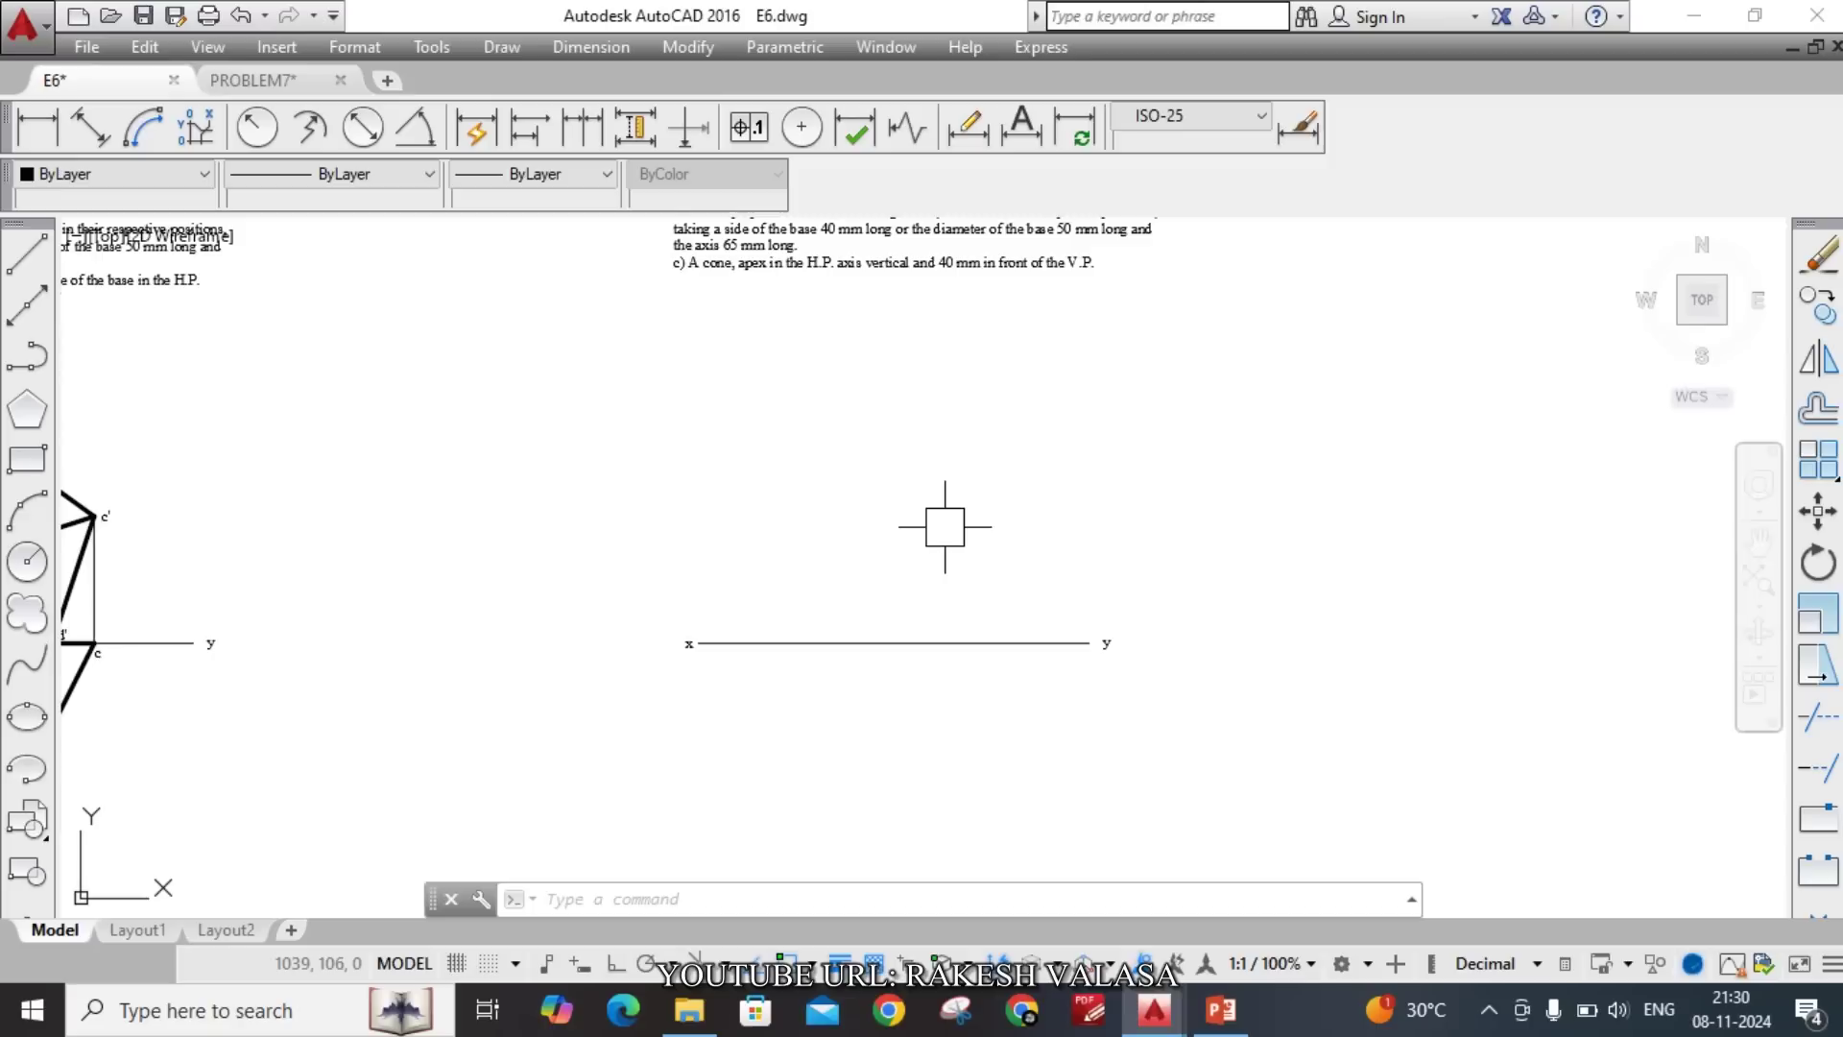
Draw a 40 mm vertical line downward from the midpoint of the xy line.
text(l)
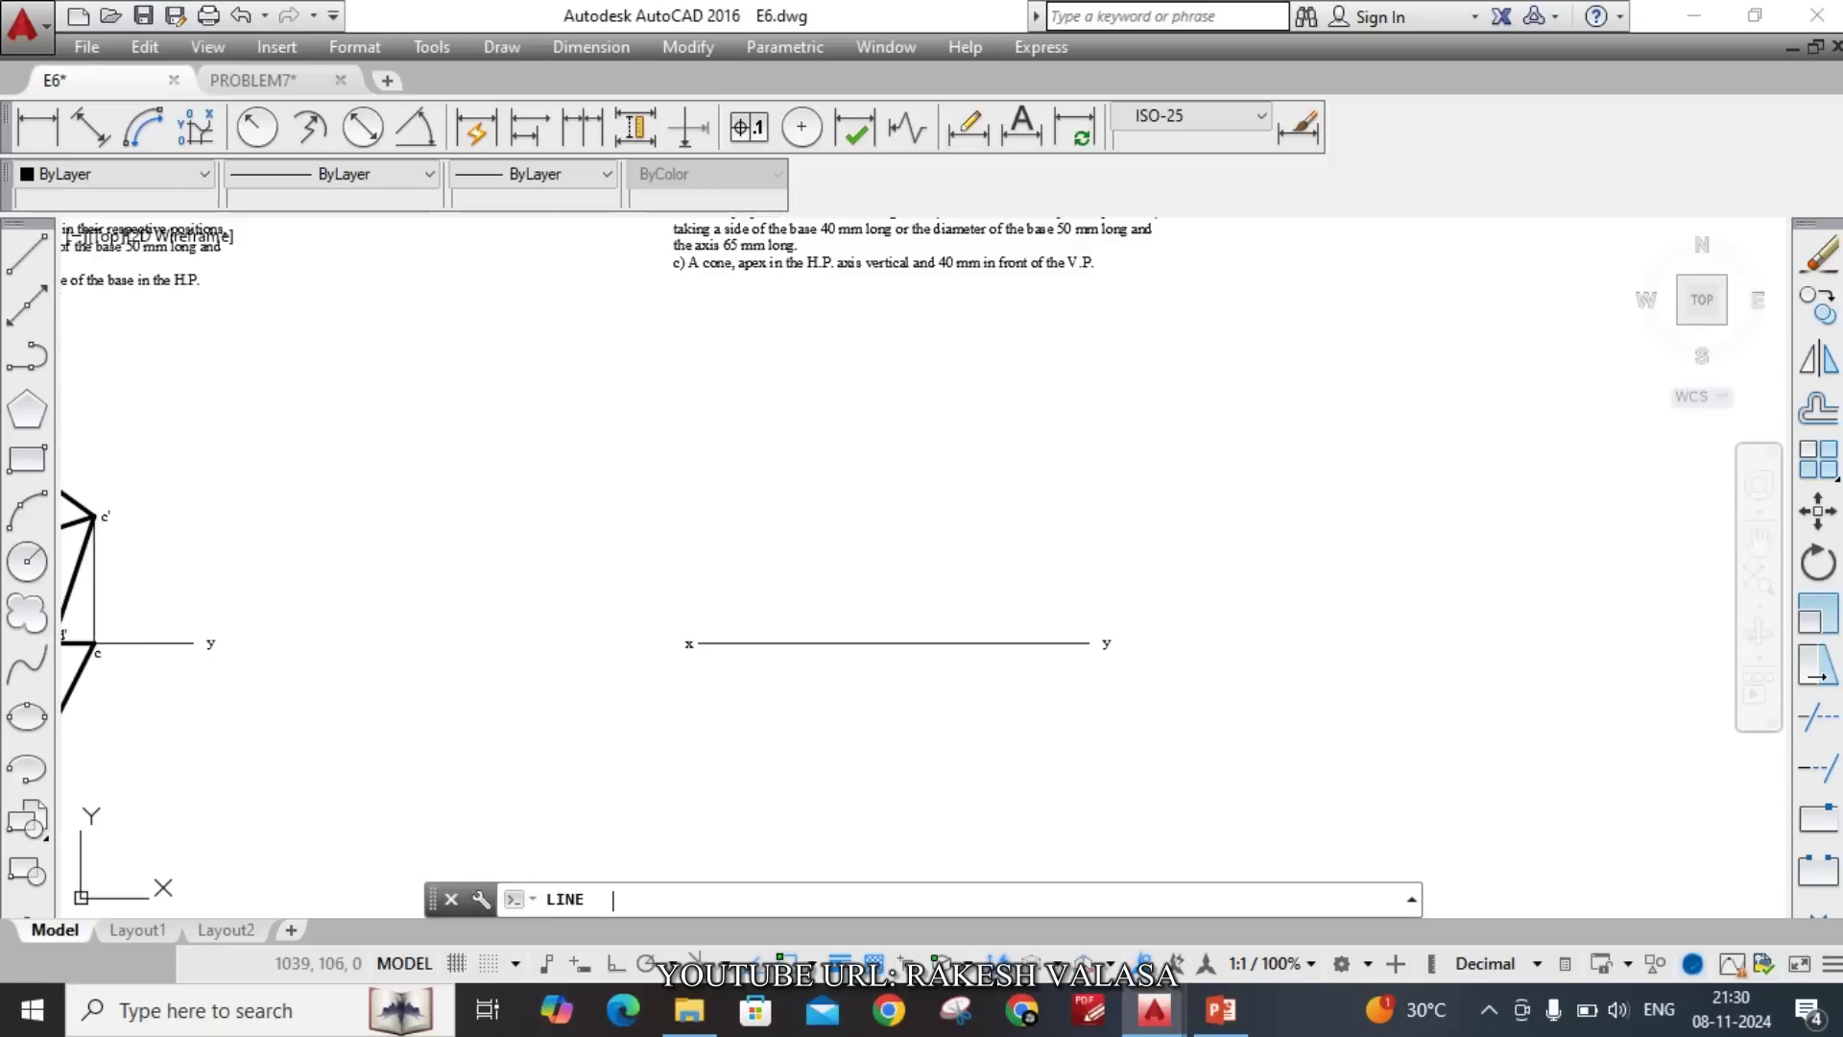
key(Return)
click(893, 643)
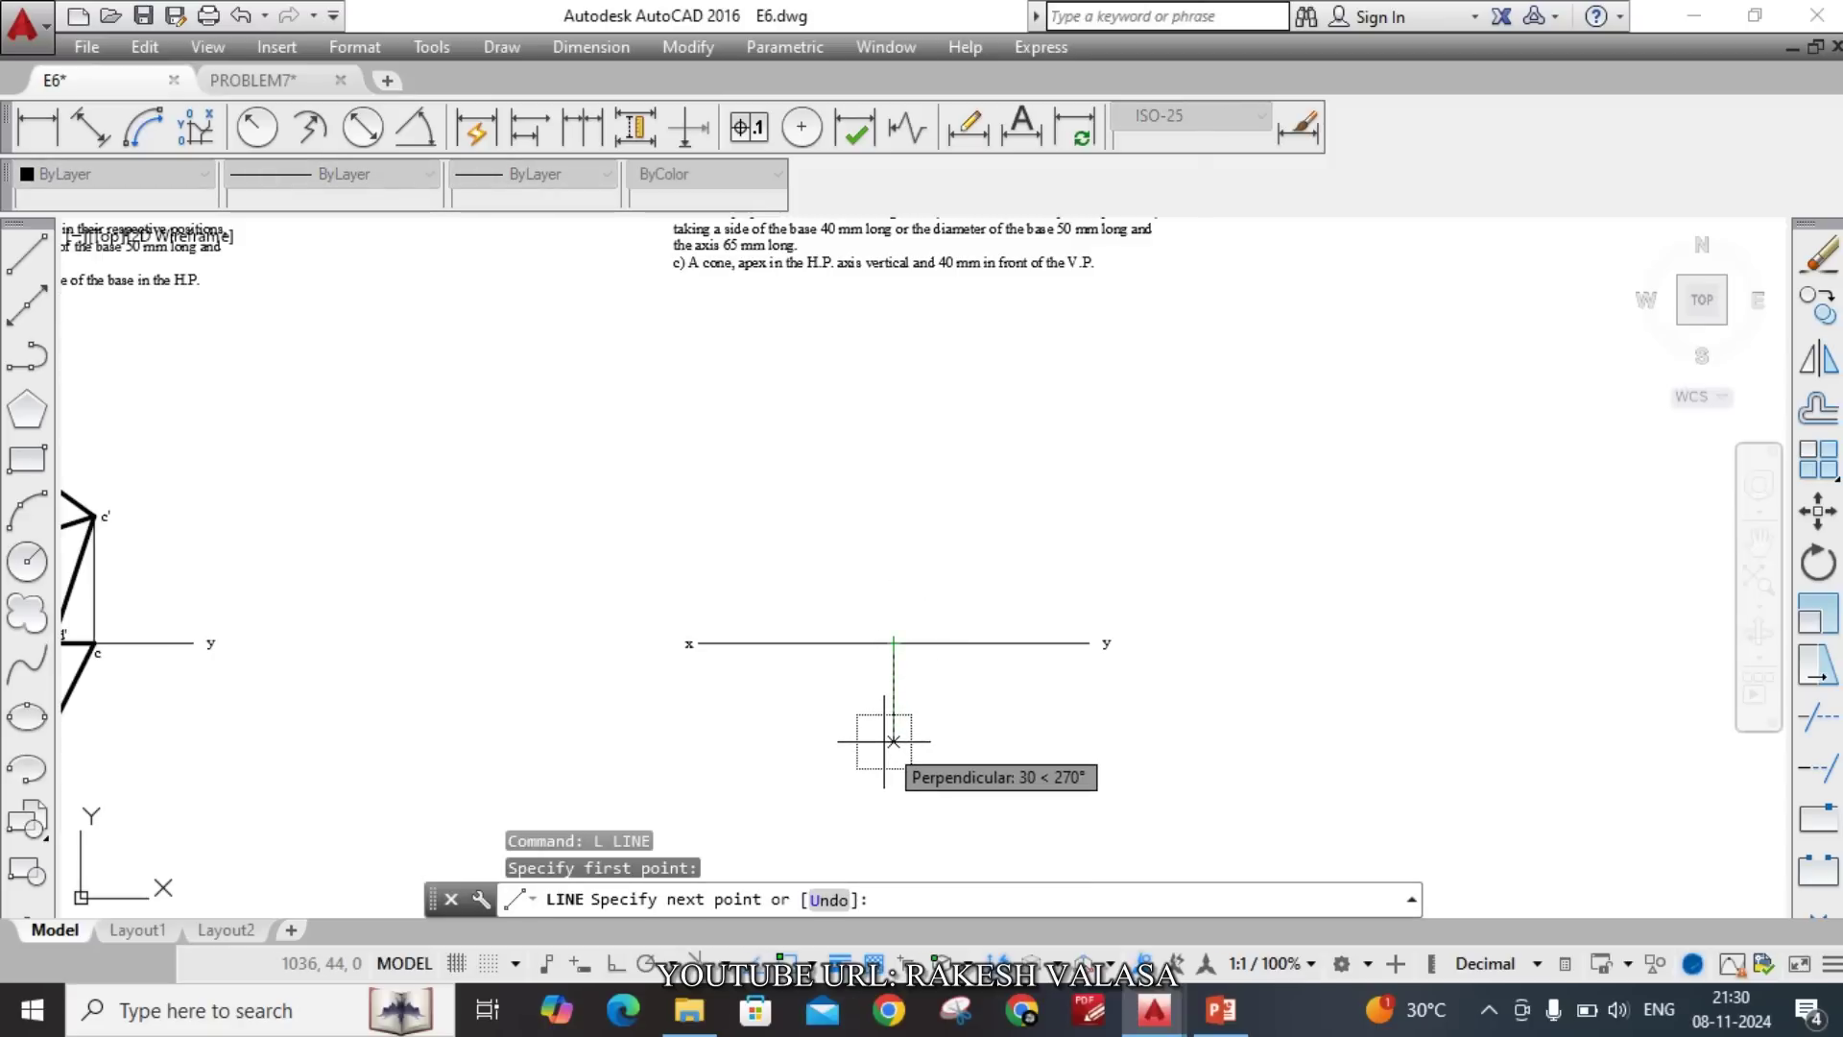
text(40)
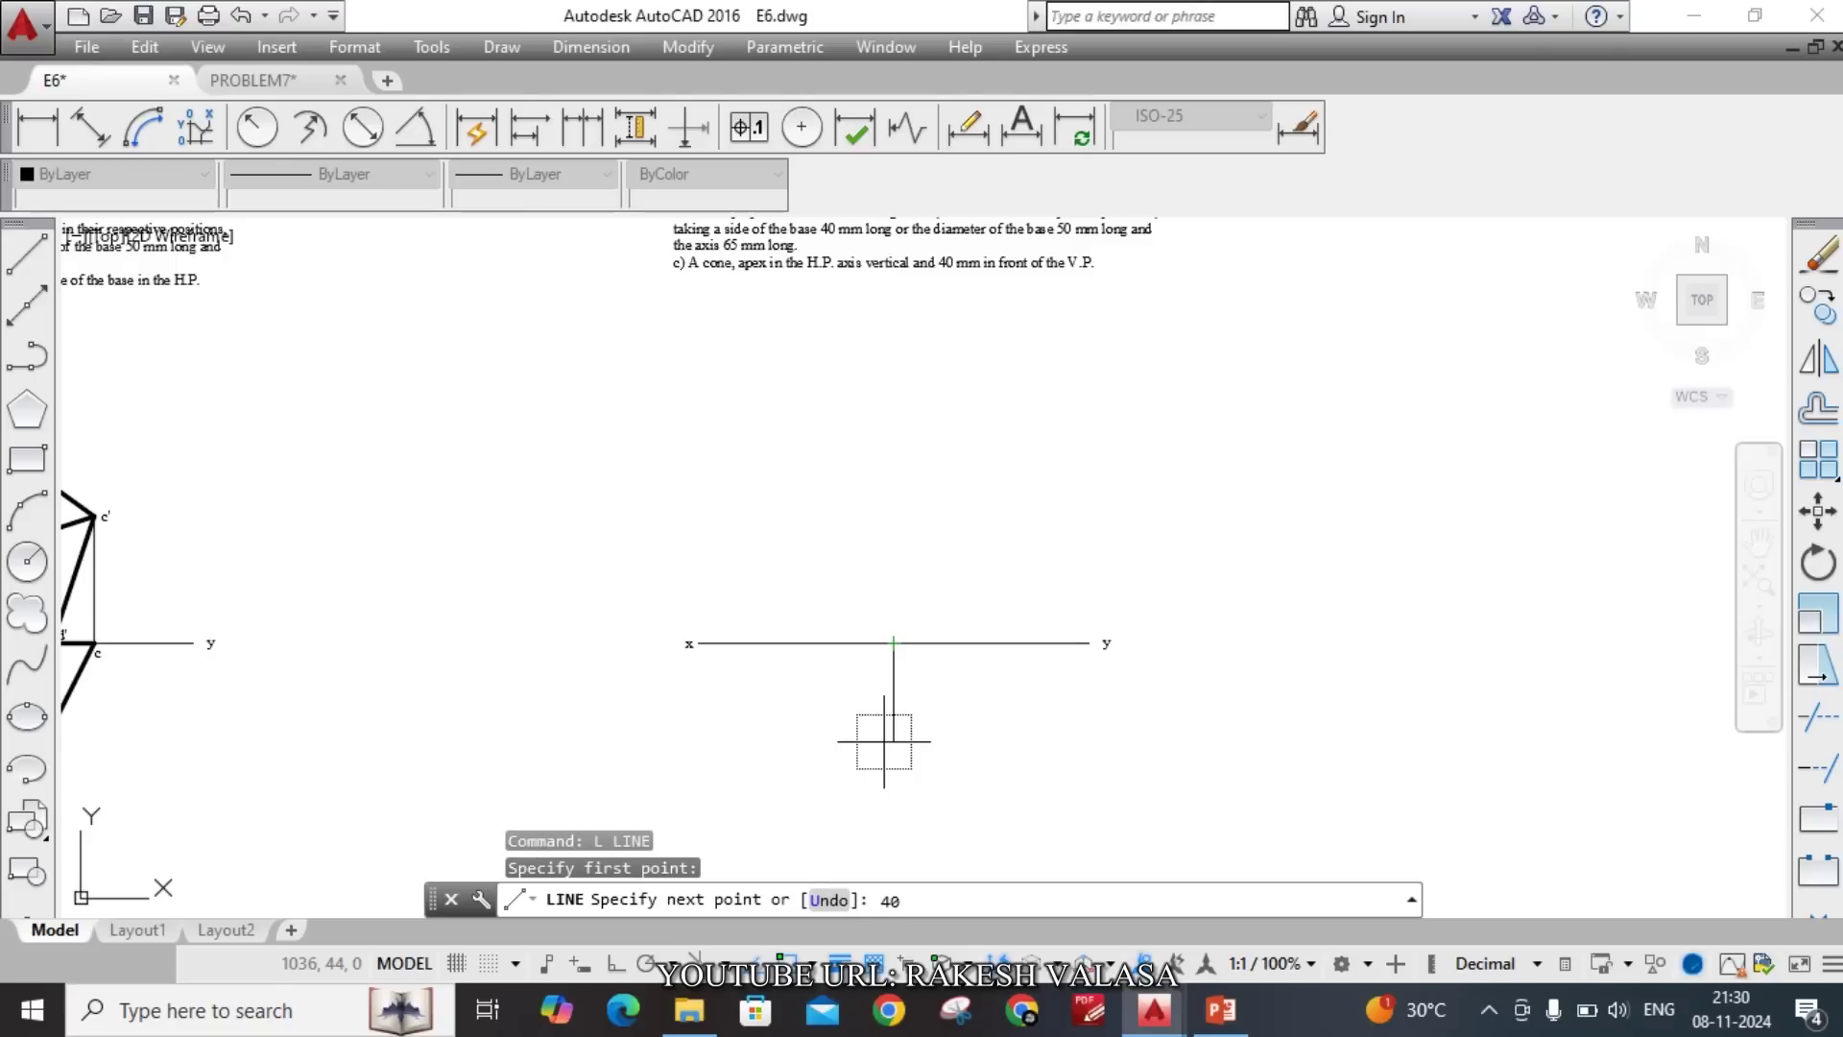
key(Return)
key(Escape)
Draw a circle of 50 mm diameter centred on the lower end of the vertical line.
middle_drag(1103, 720, 1087, 539)
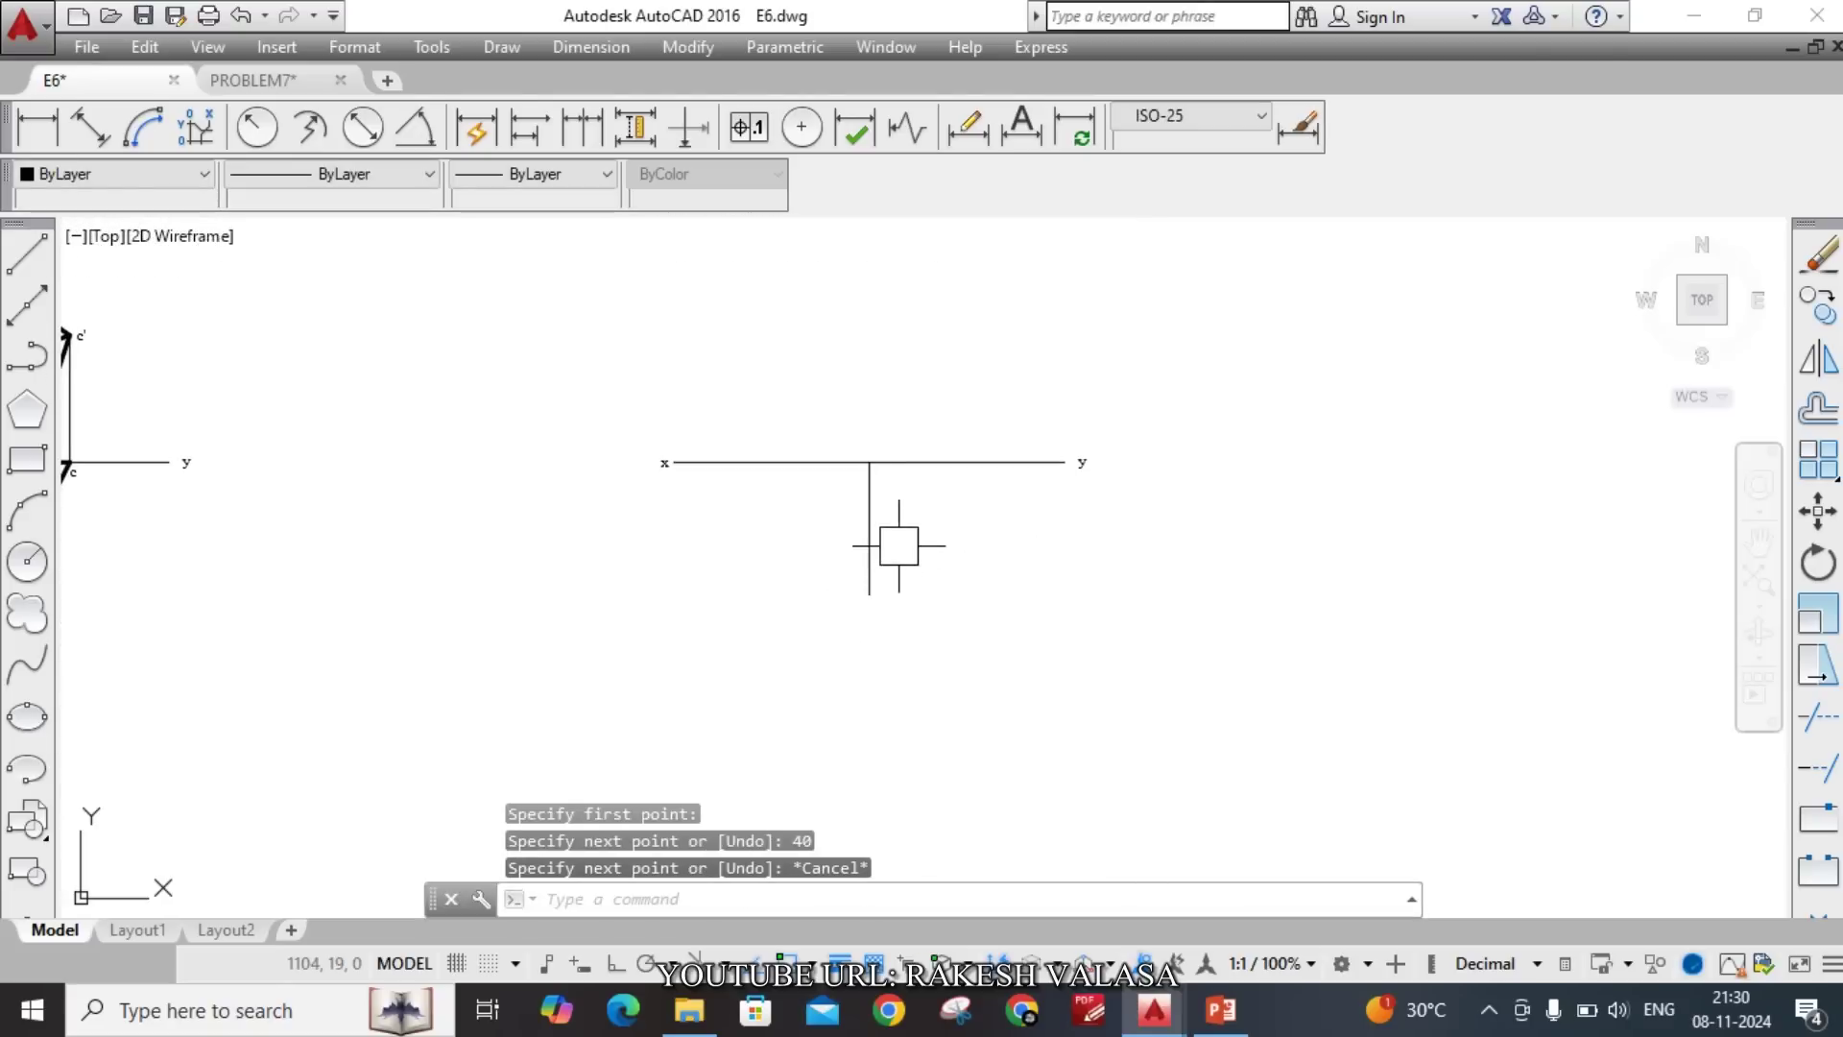
mouse_move(958, 321)
middle_down()
mouse_move(995, 646)
mouse_move(1031, 325)
mouse_move(1019, 365)
middle_up()
scroll(990, 448, up, 2)
scroll(1006, 444, down, 4)
scroll(976, 558, up, 4)
scroll(976, 558, up, 2)
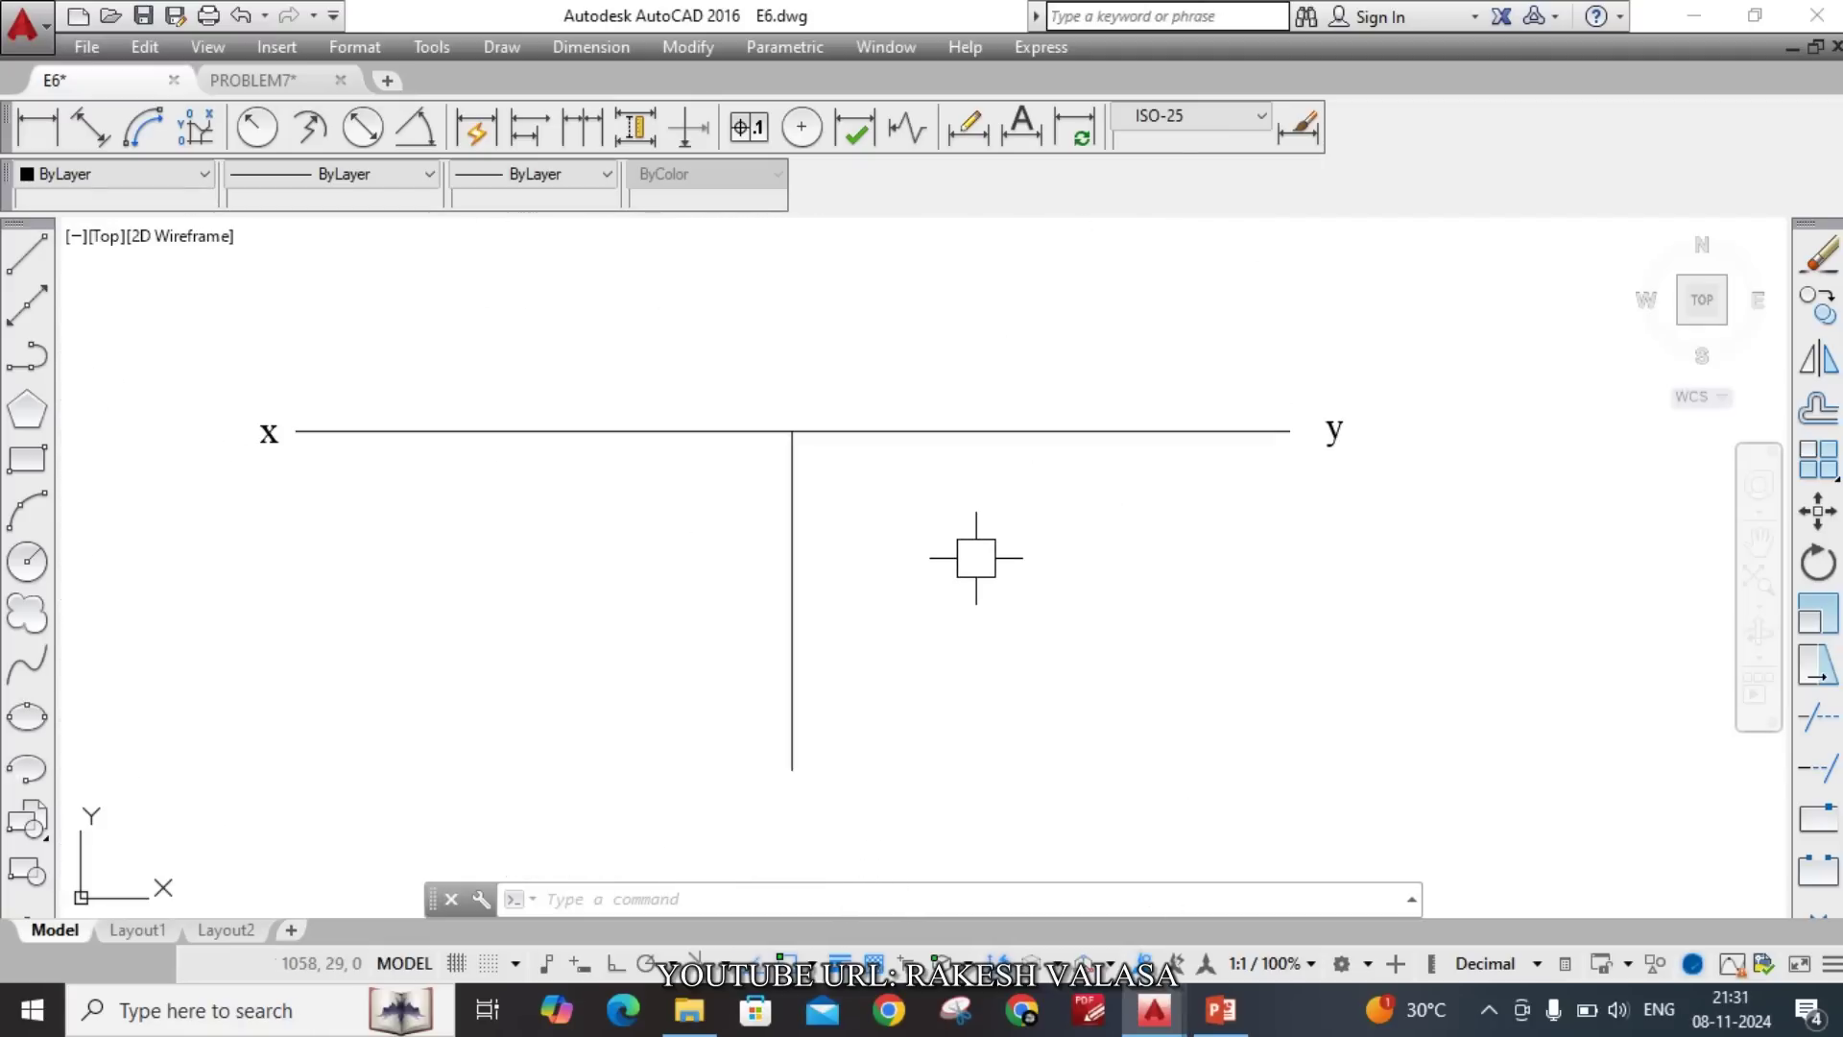
text(c)
key(Return)
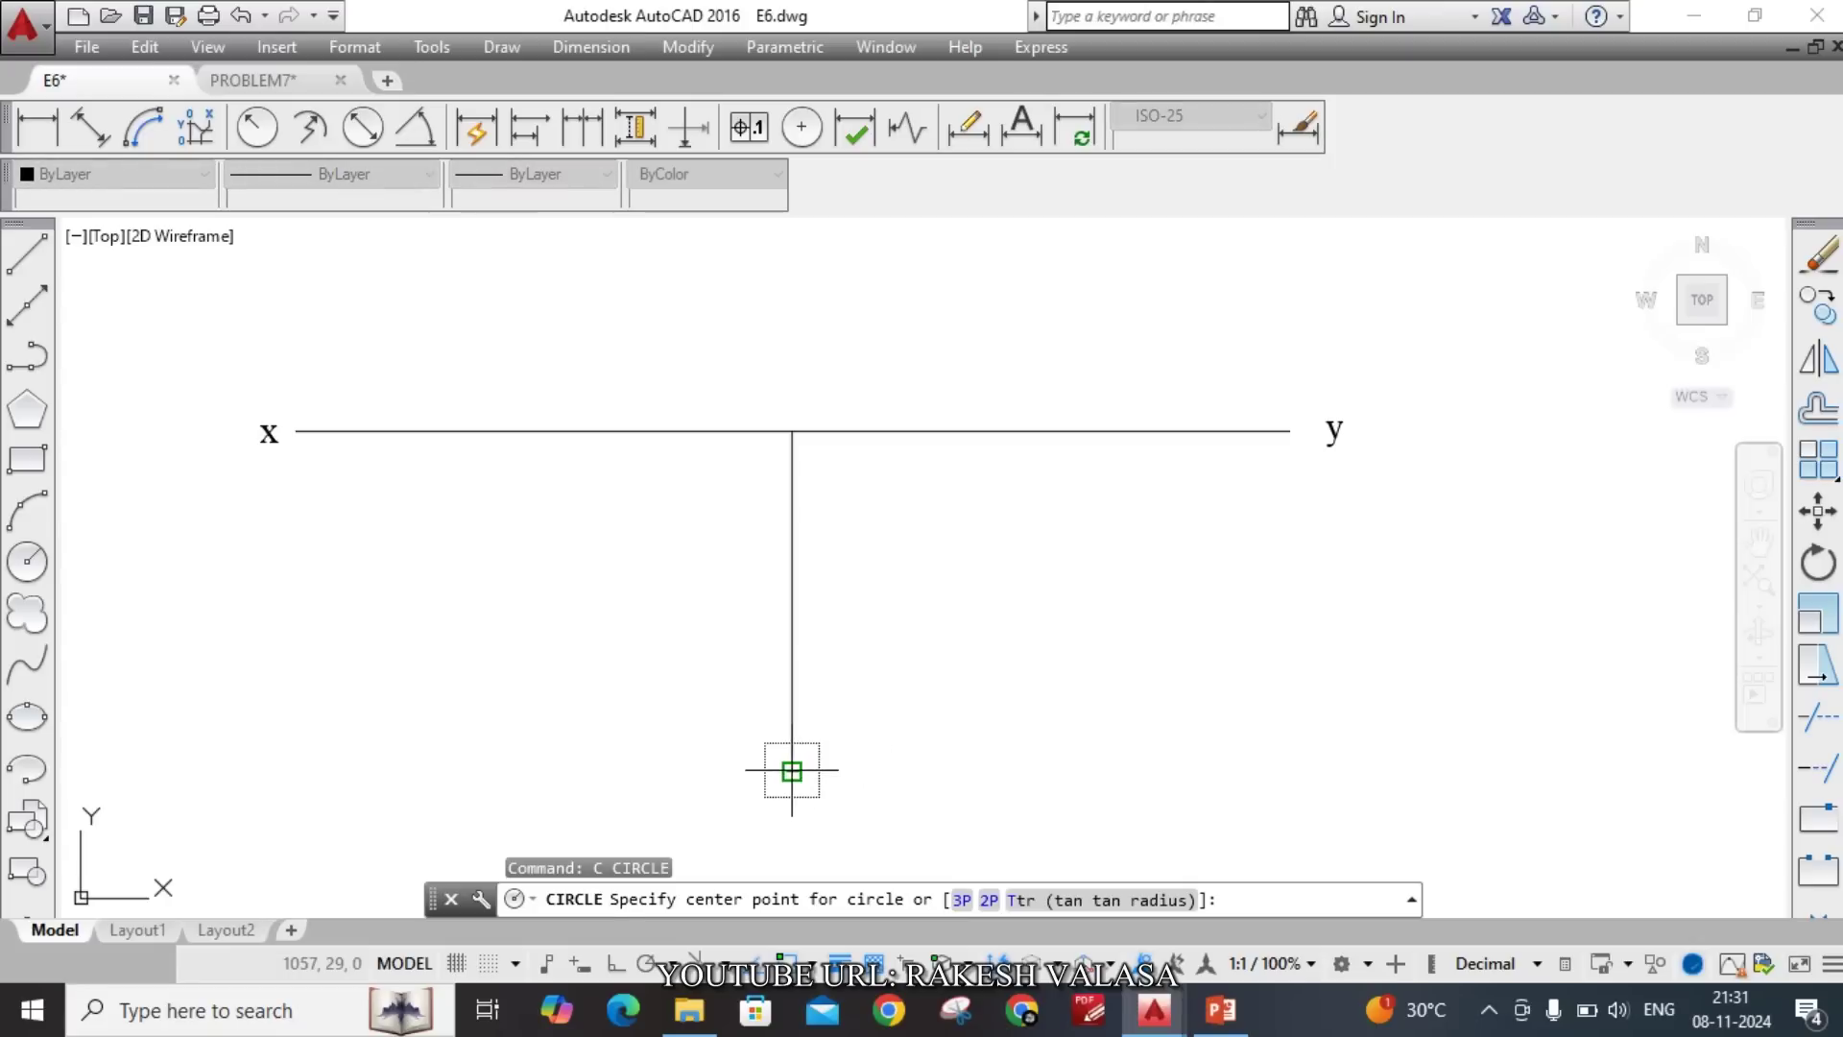
click(792, 771)
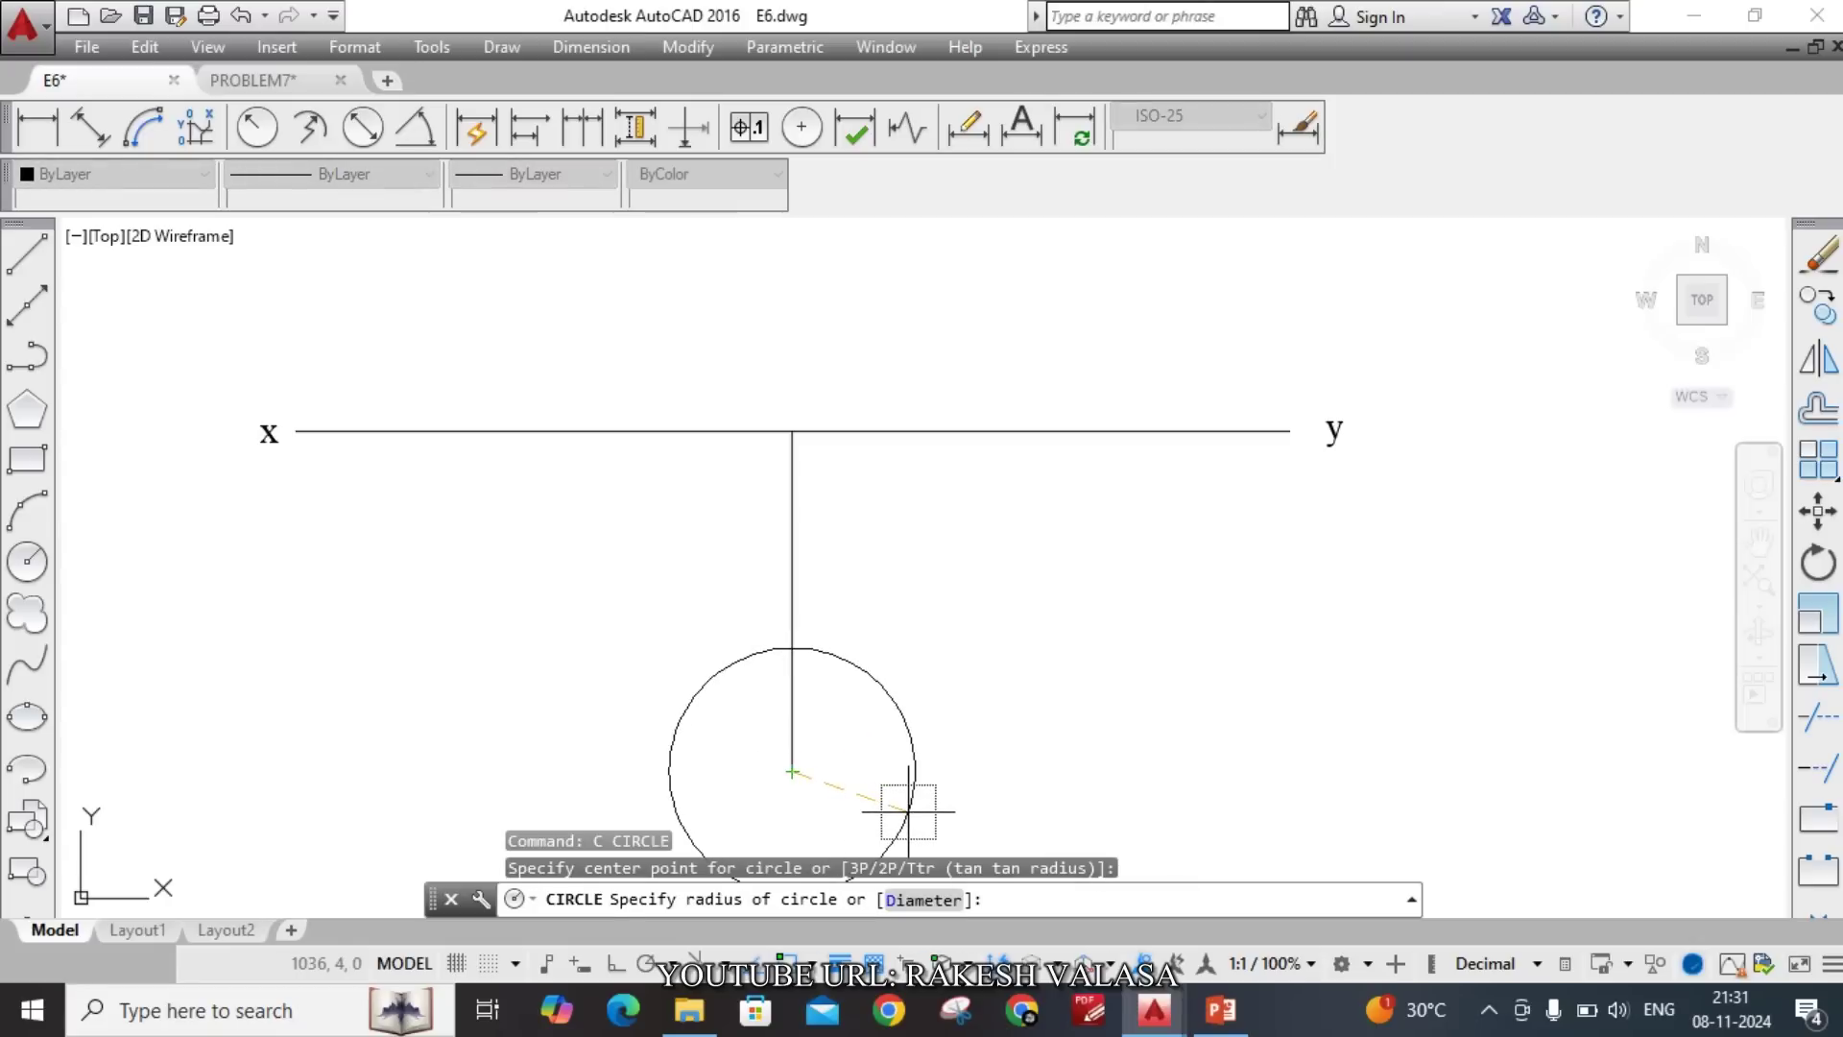
text(D)
key(Return)
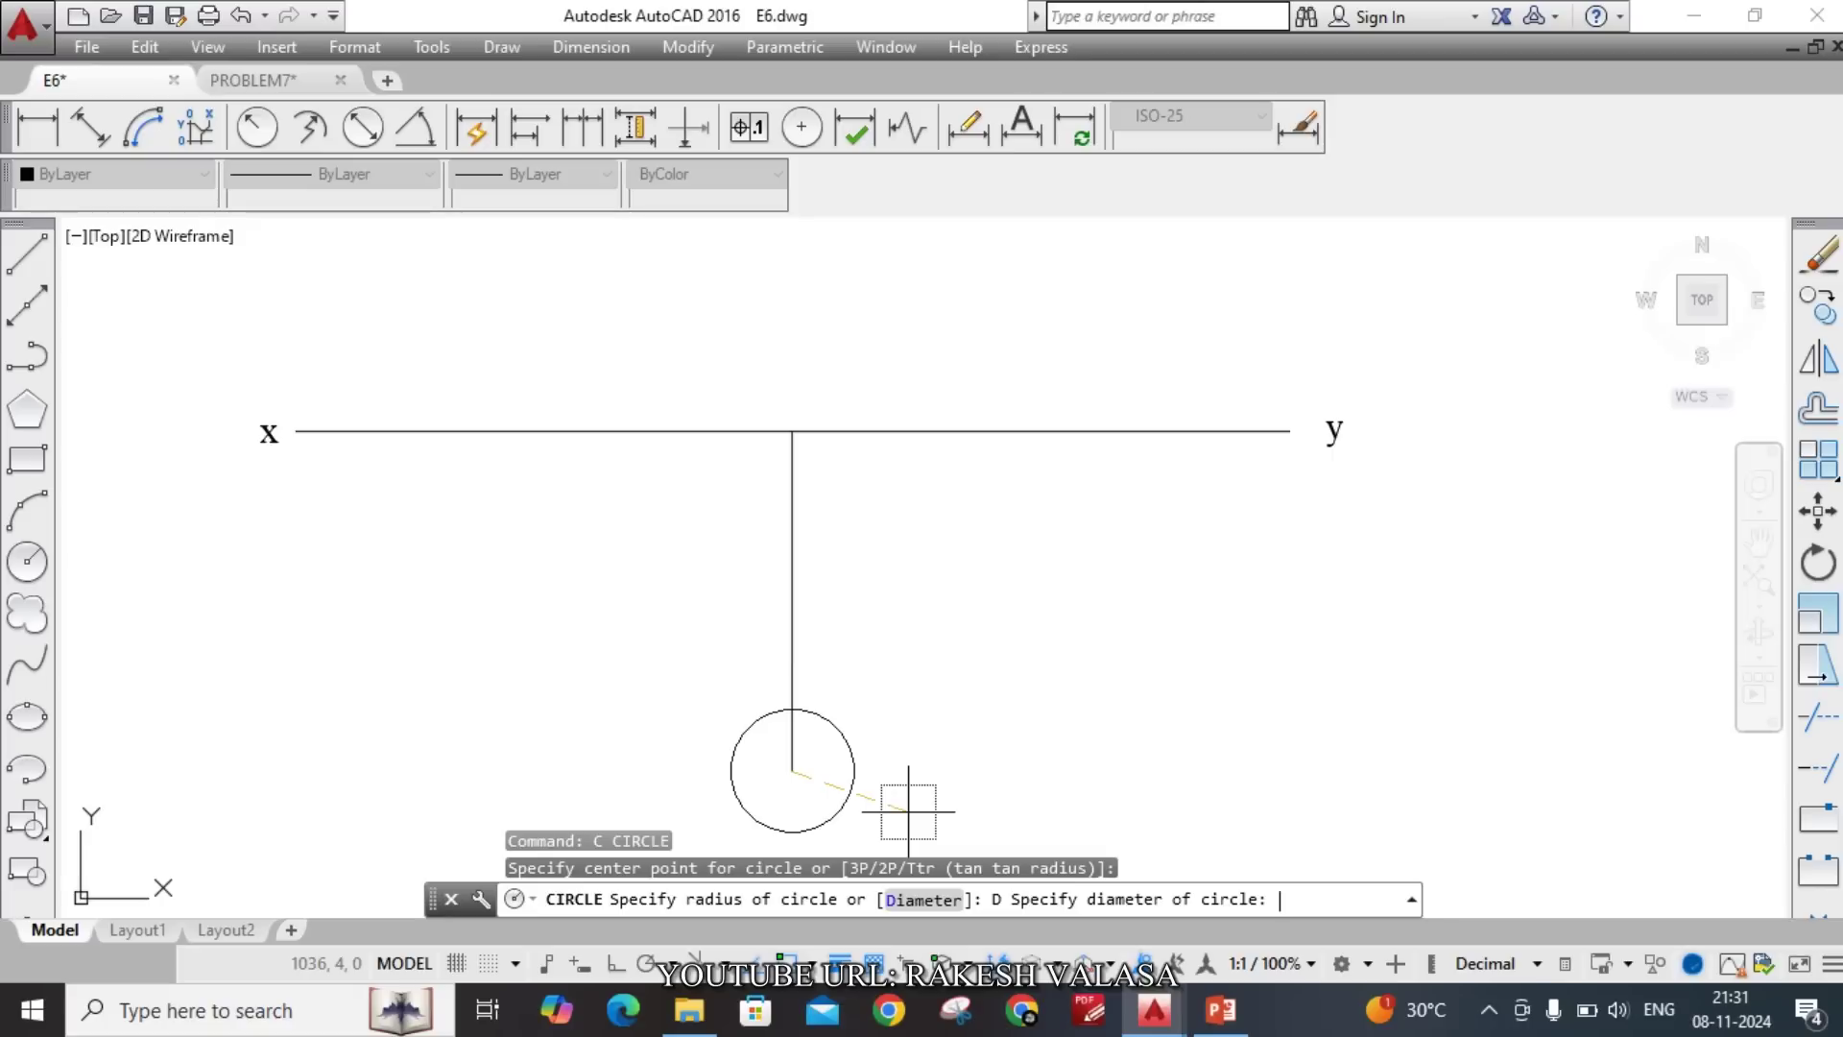
text(50)
key(Return)
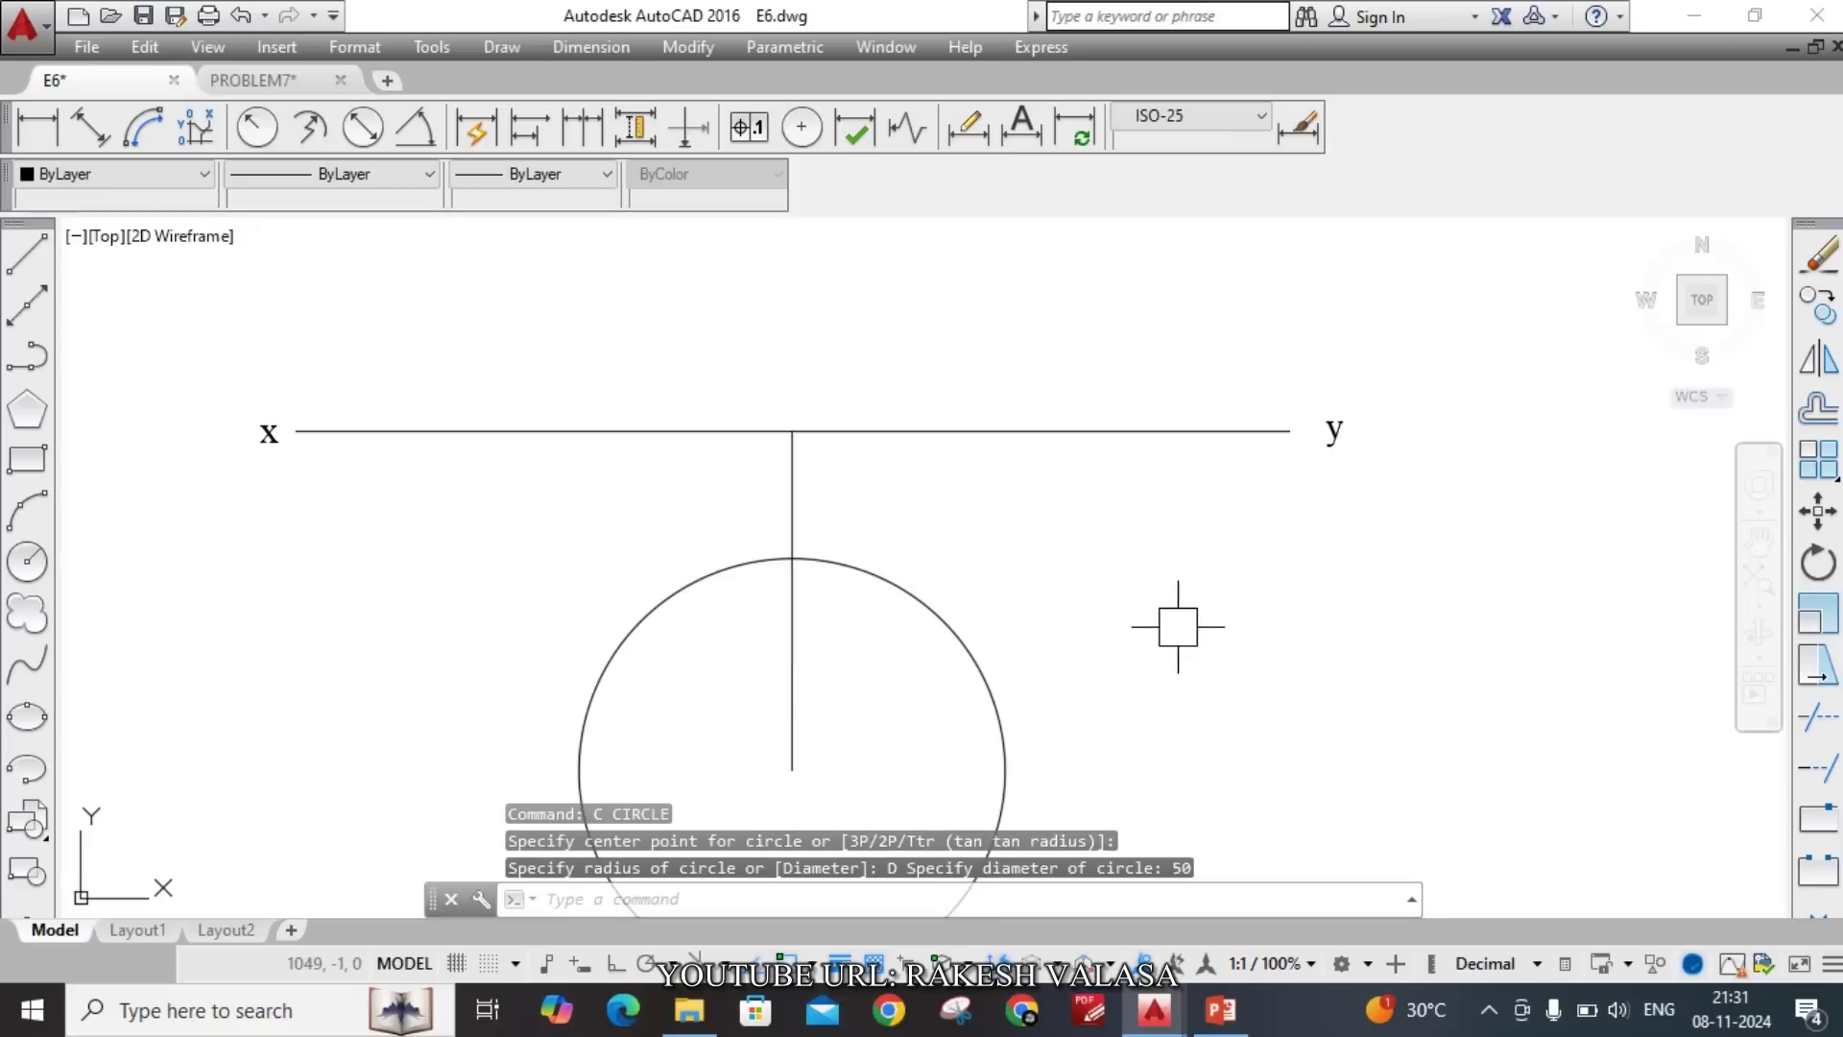
Draw a horizontal radius line from the circle's centre to its right quadrant point.
scroll(1186, 629, down, 4)
scroll(1155, 628, up, 4)
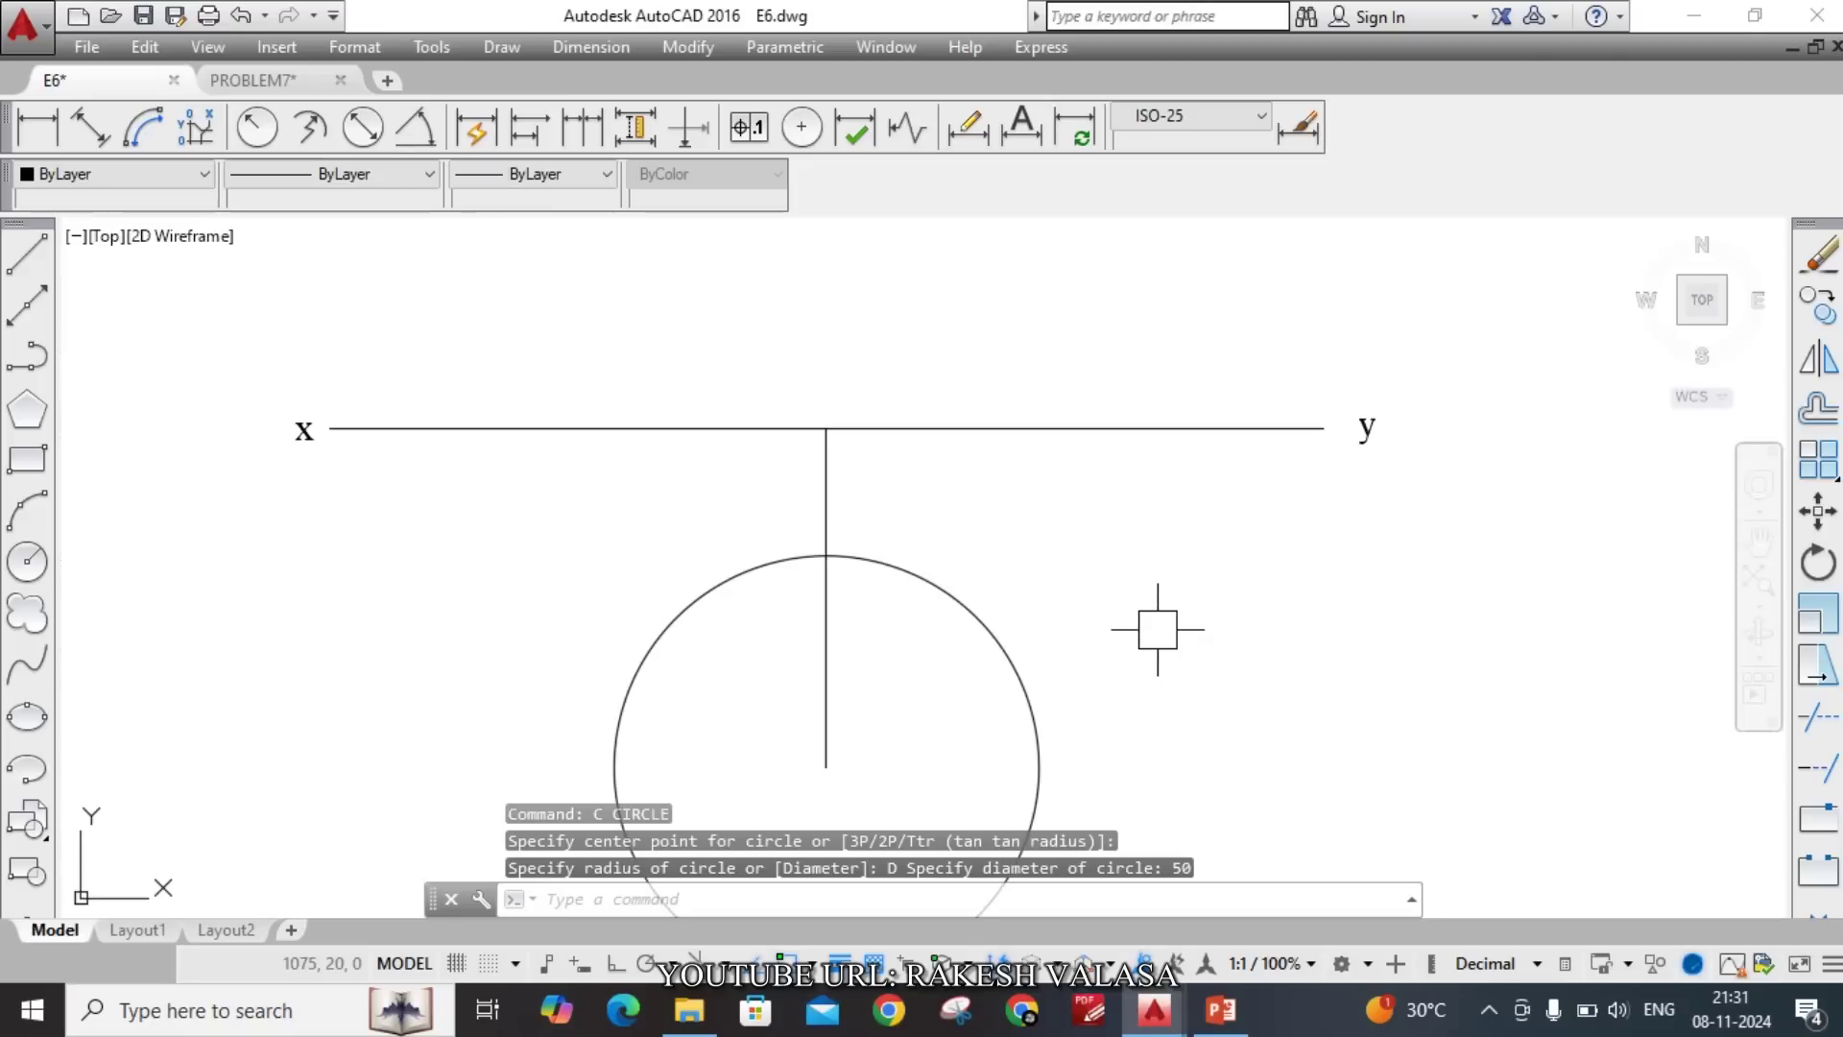
middle_drag(1157, 628, 1180, 503)
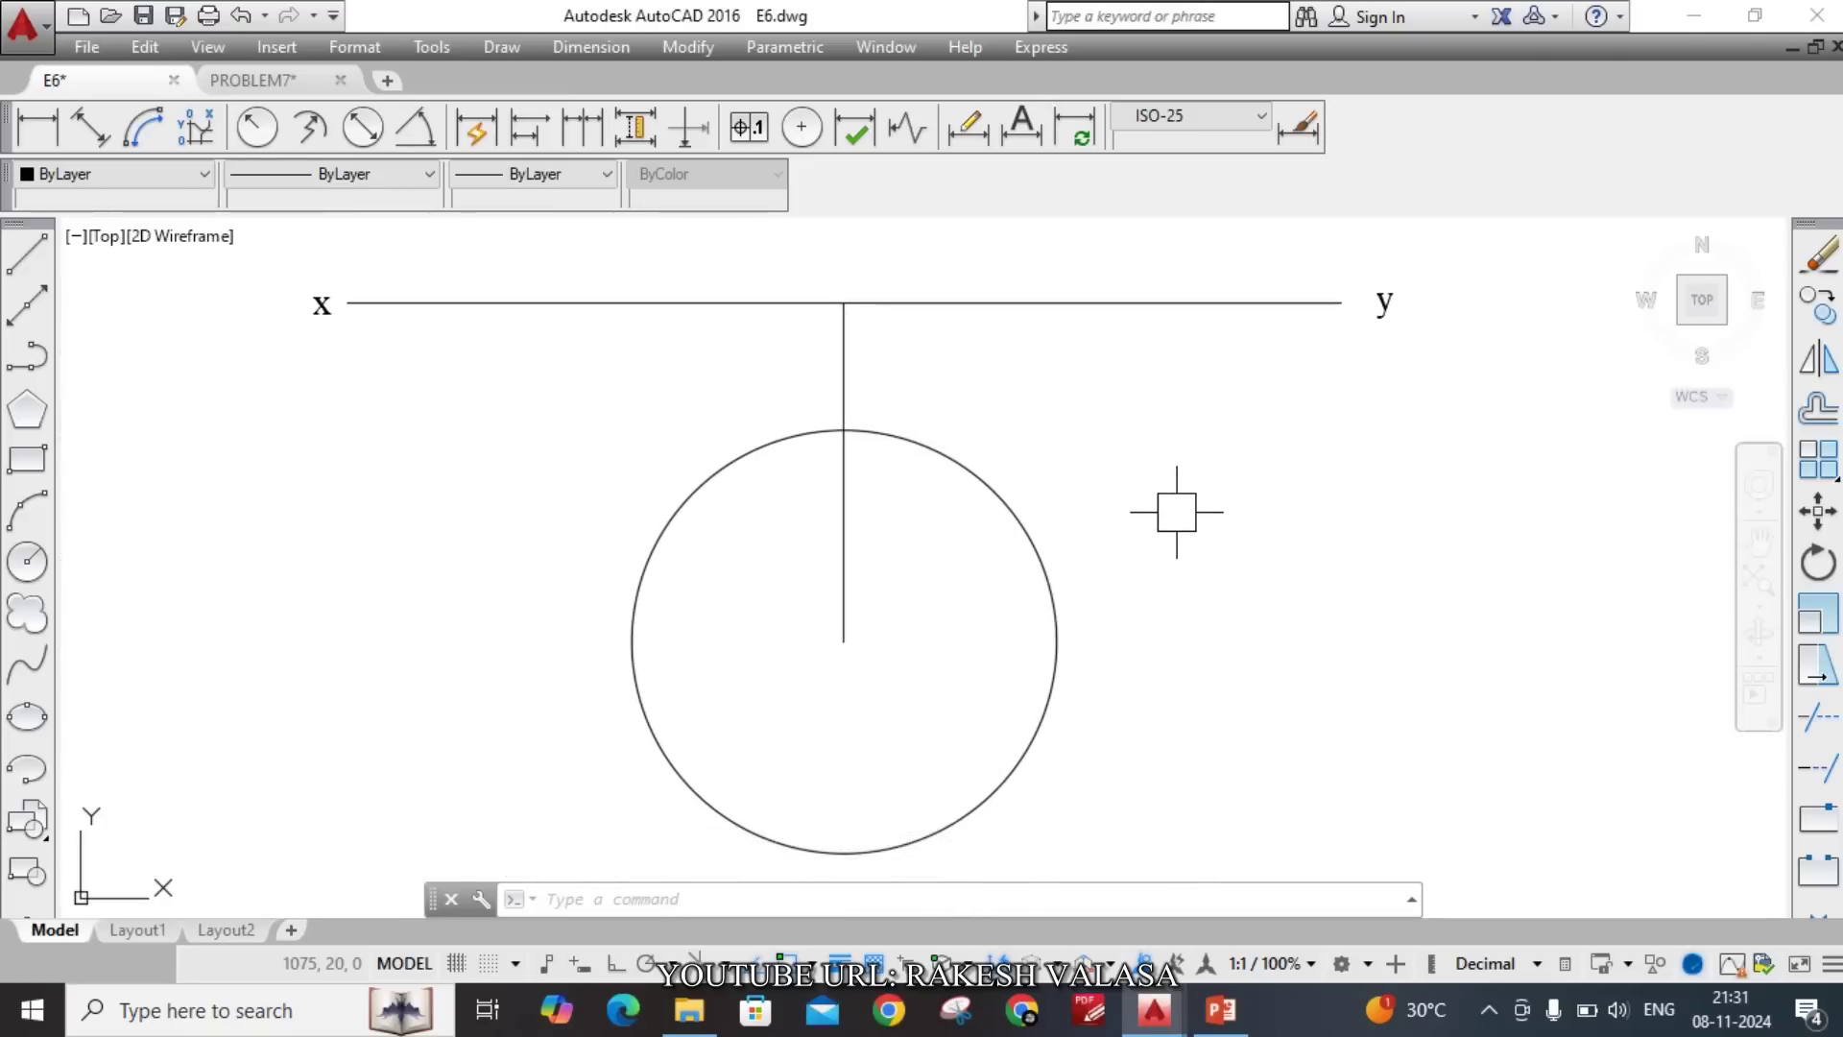
middle_drag(1218, 691, 1206, 650)
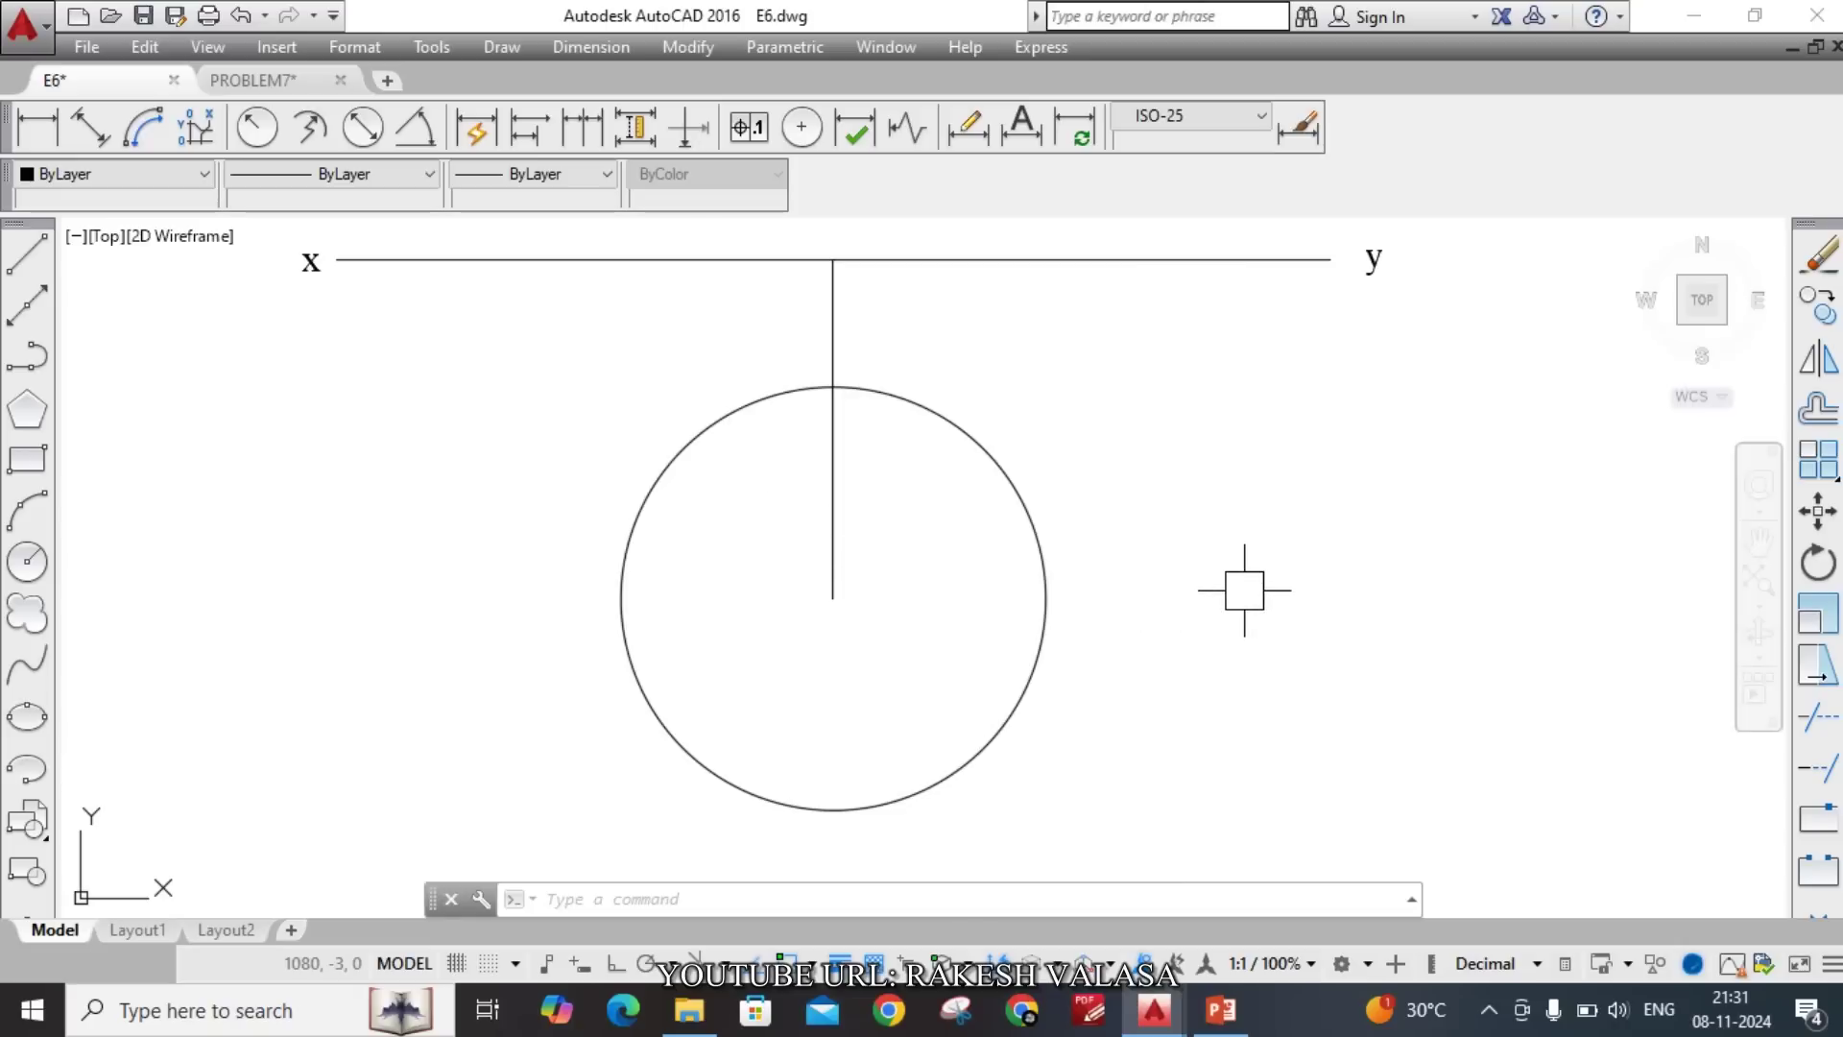
text(l)
key(Return)
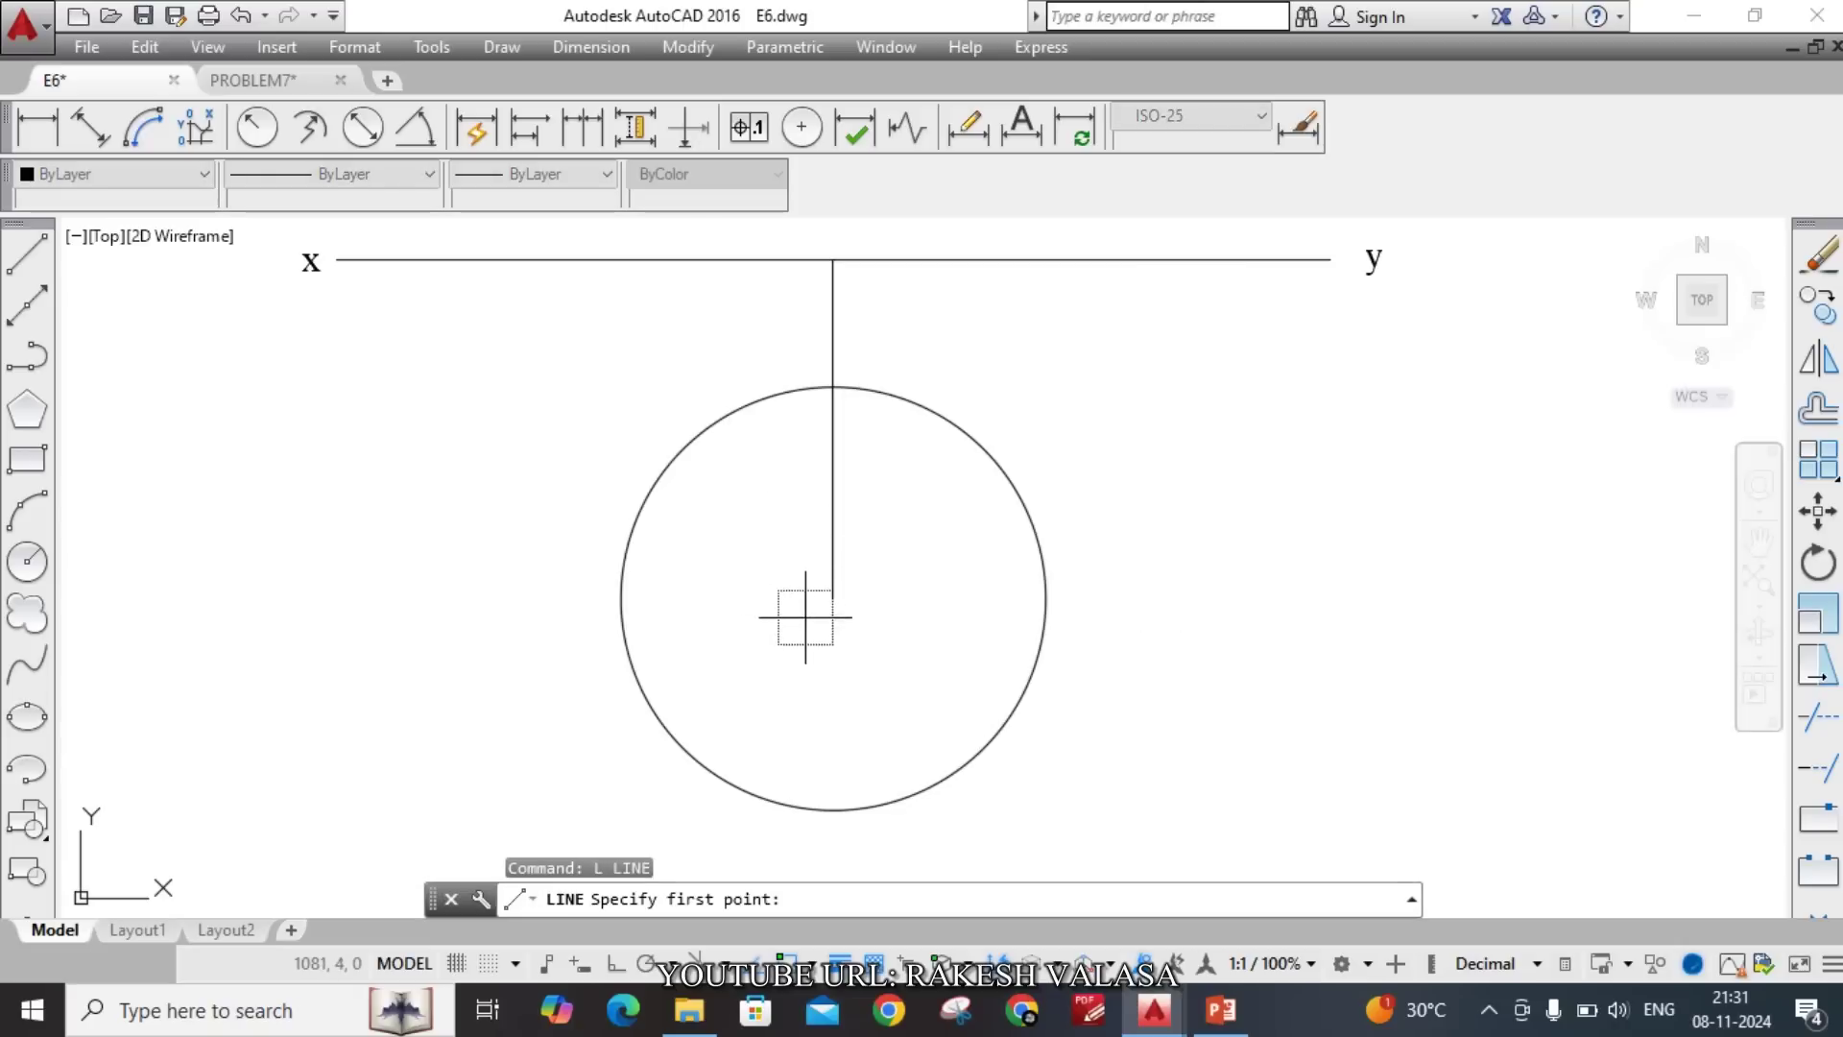
click(832, 599)
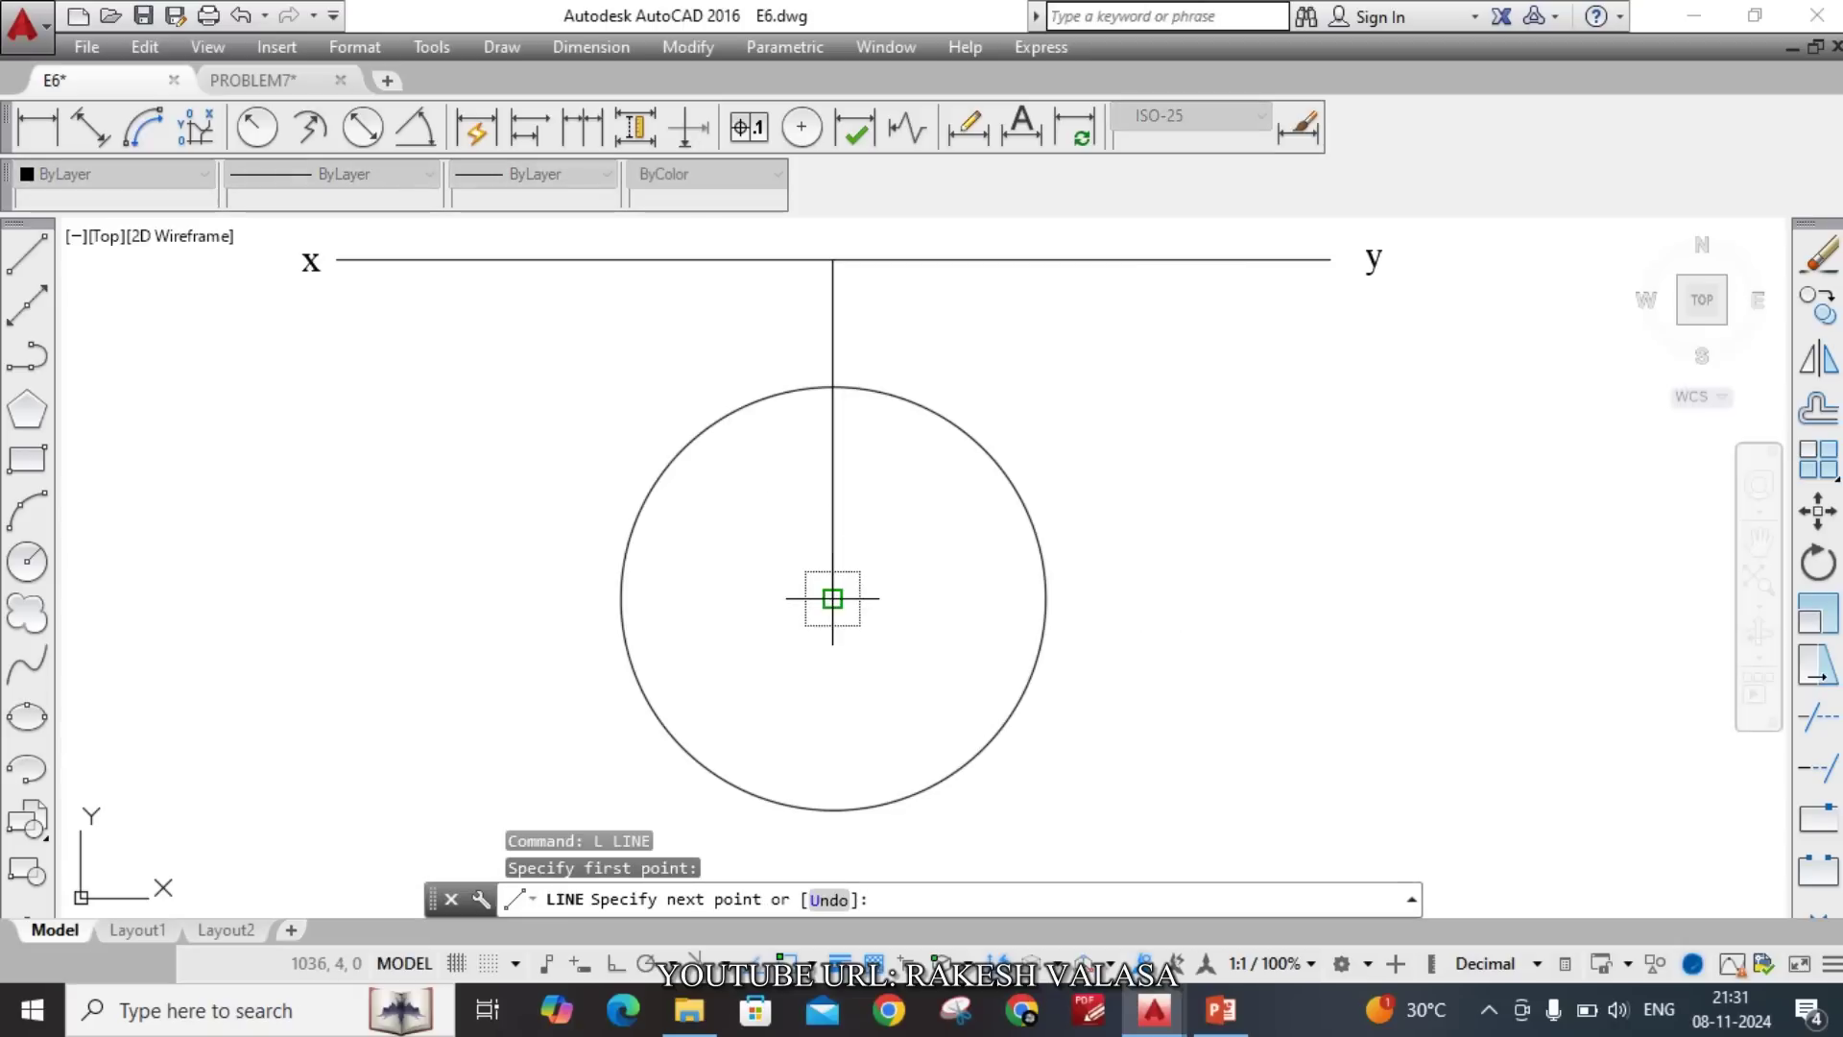
click(1051, 599)
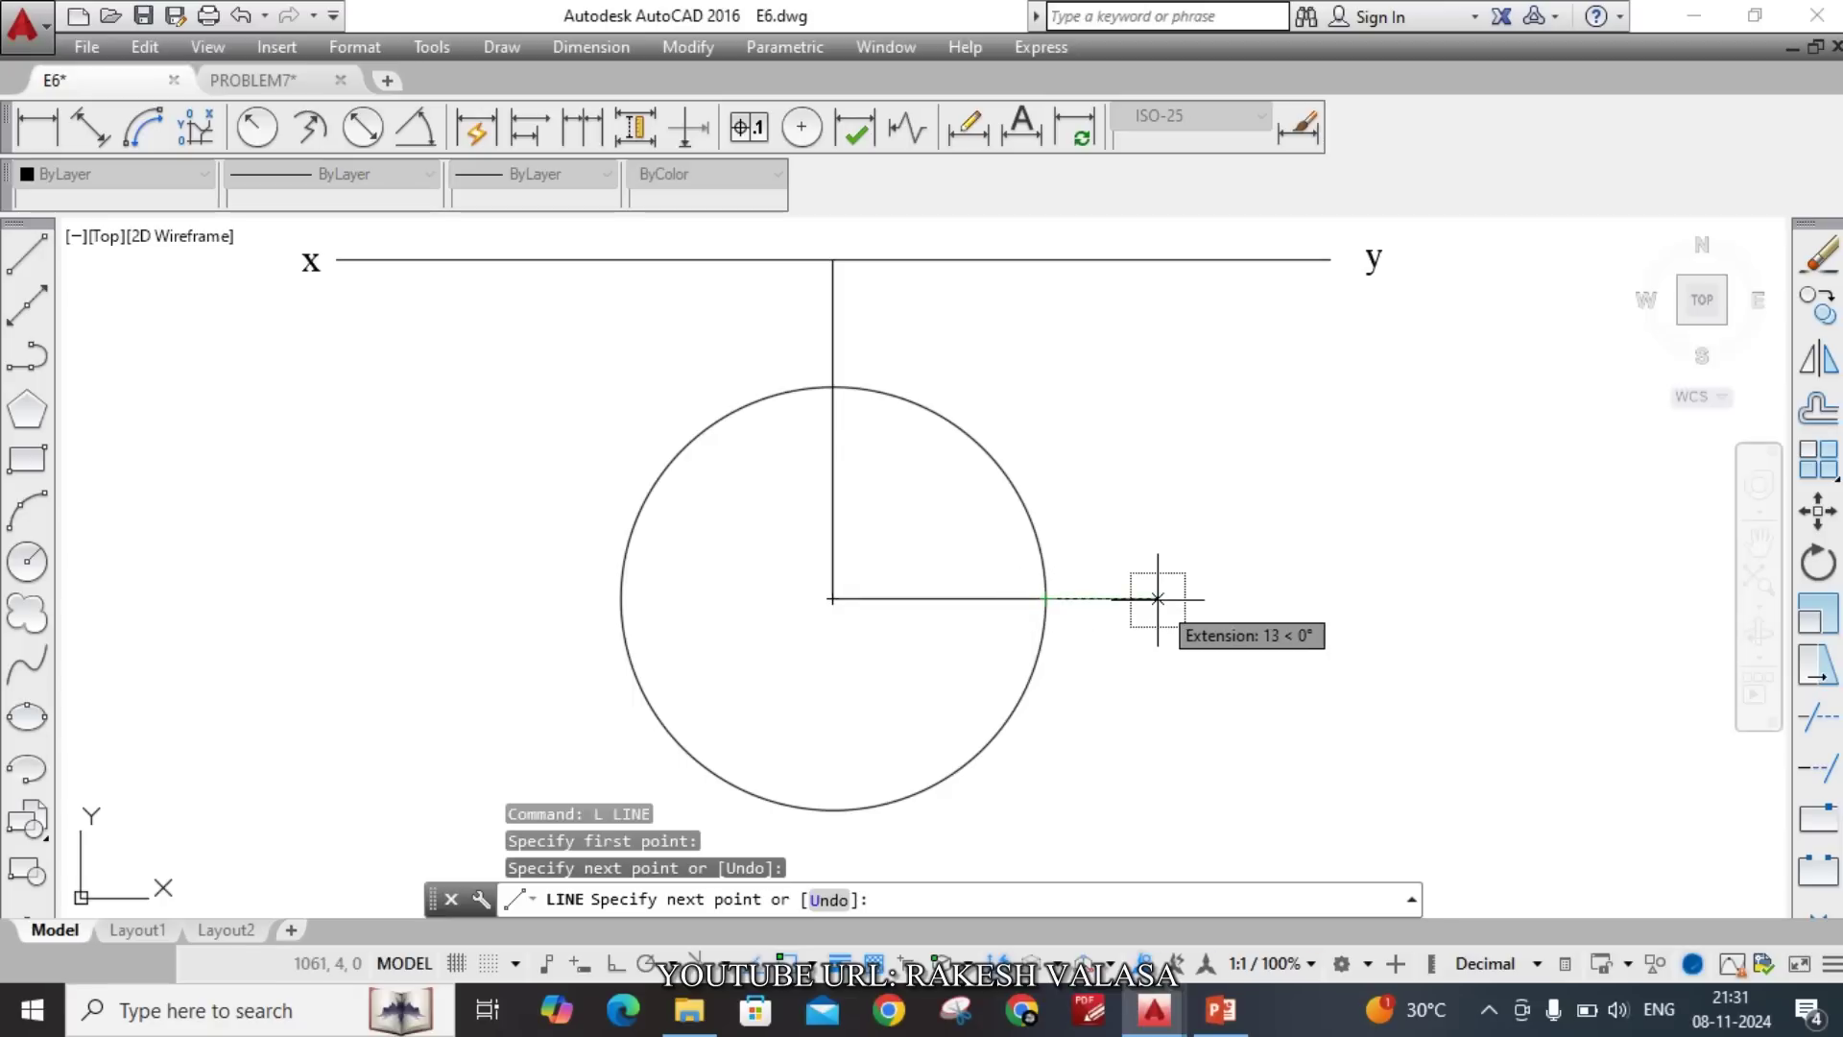
key(Escape)
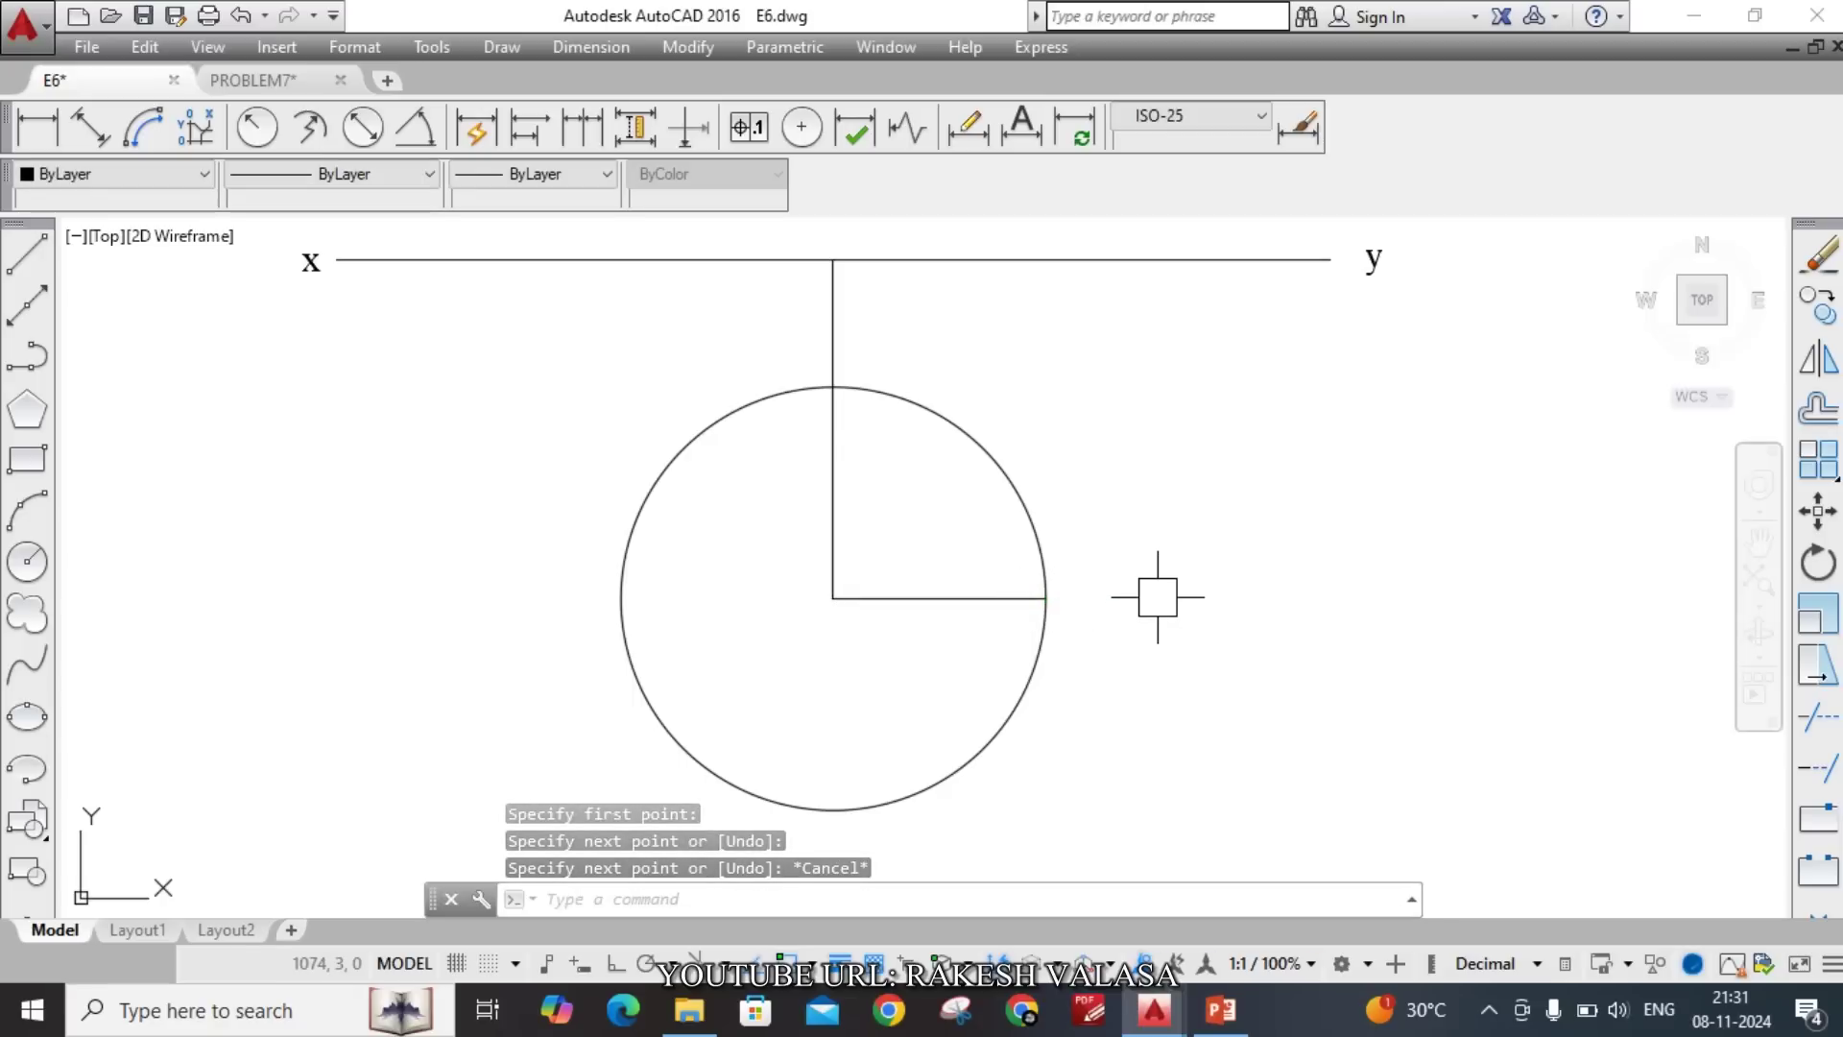
Create a polar array of the horizontal radius line about the circle's centre with 8 items.
text(ar)
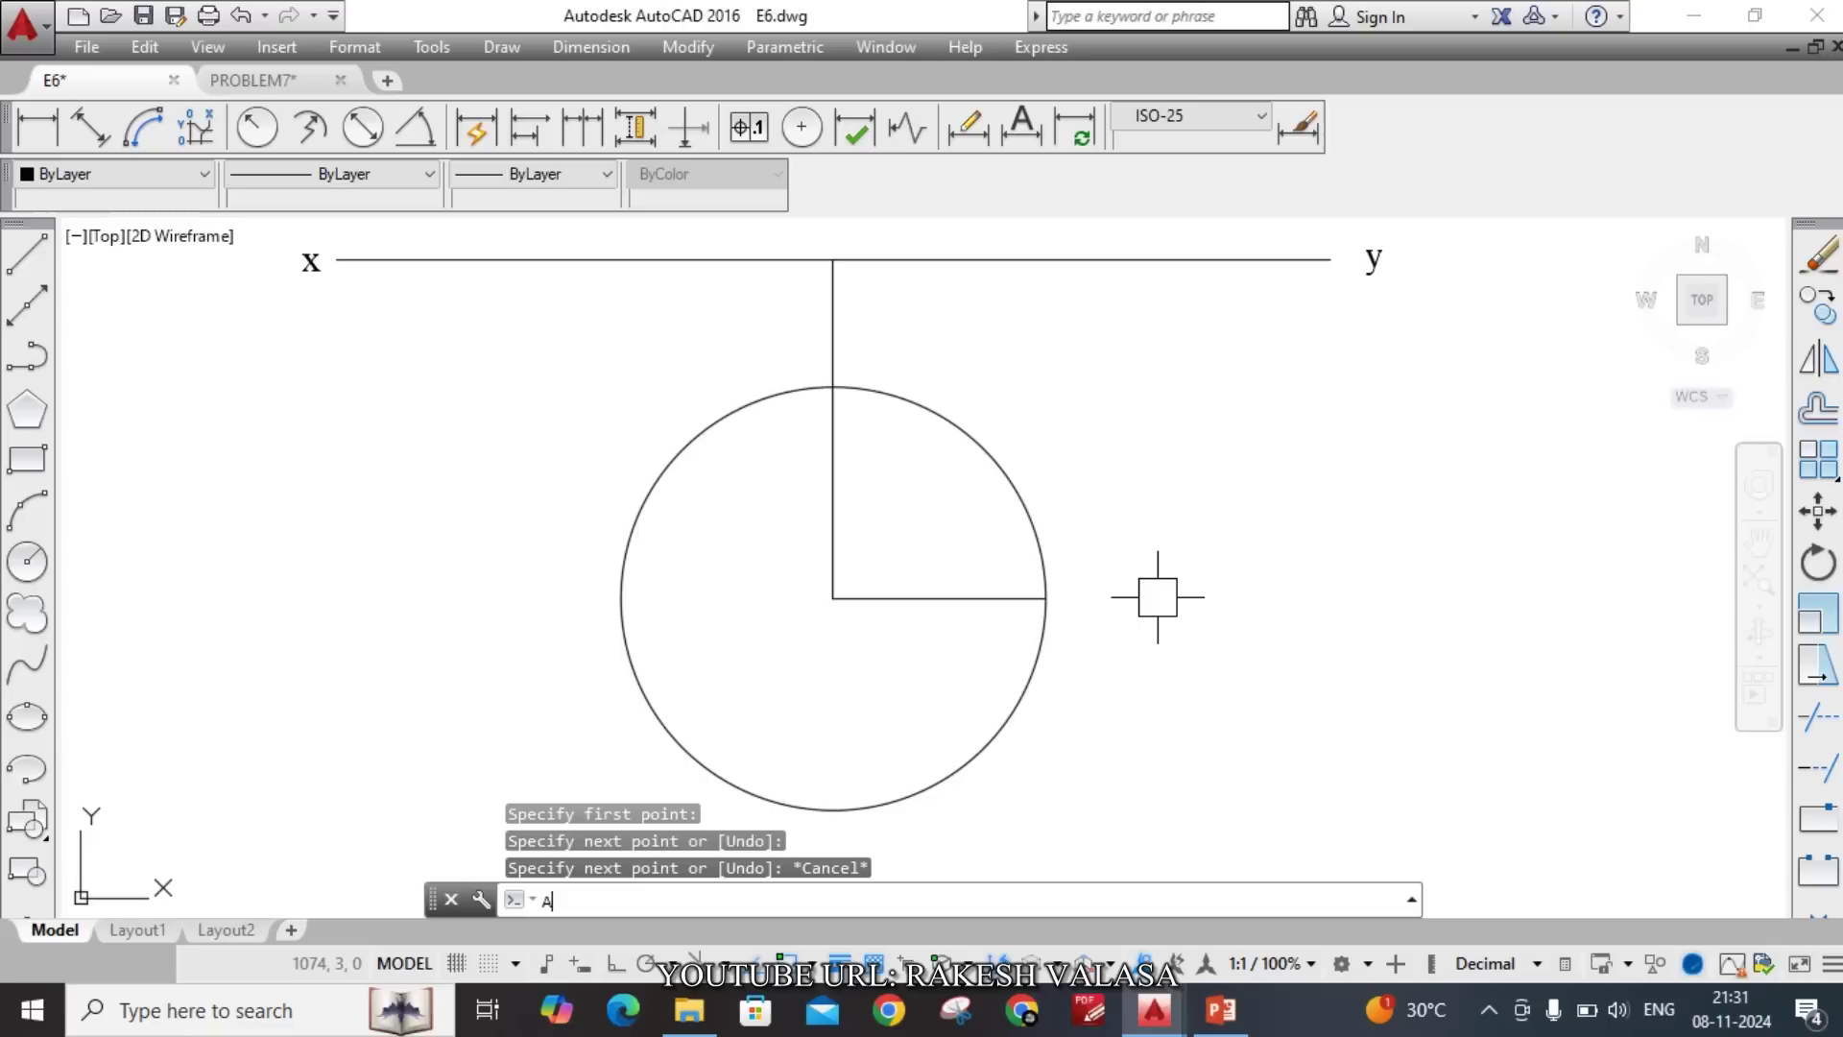
key(Return)
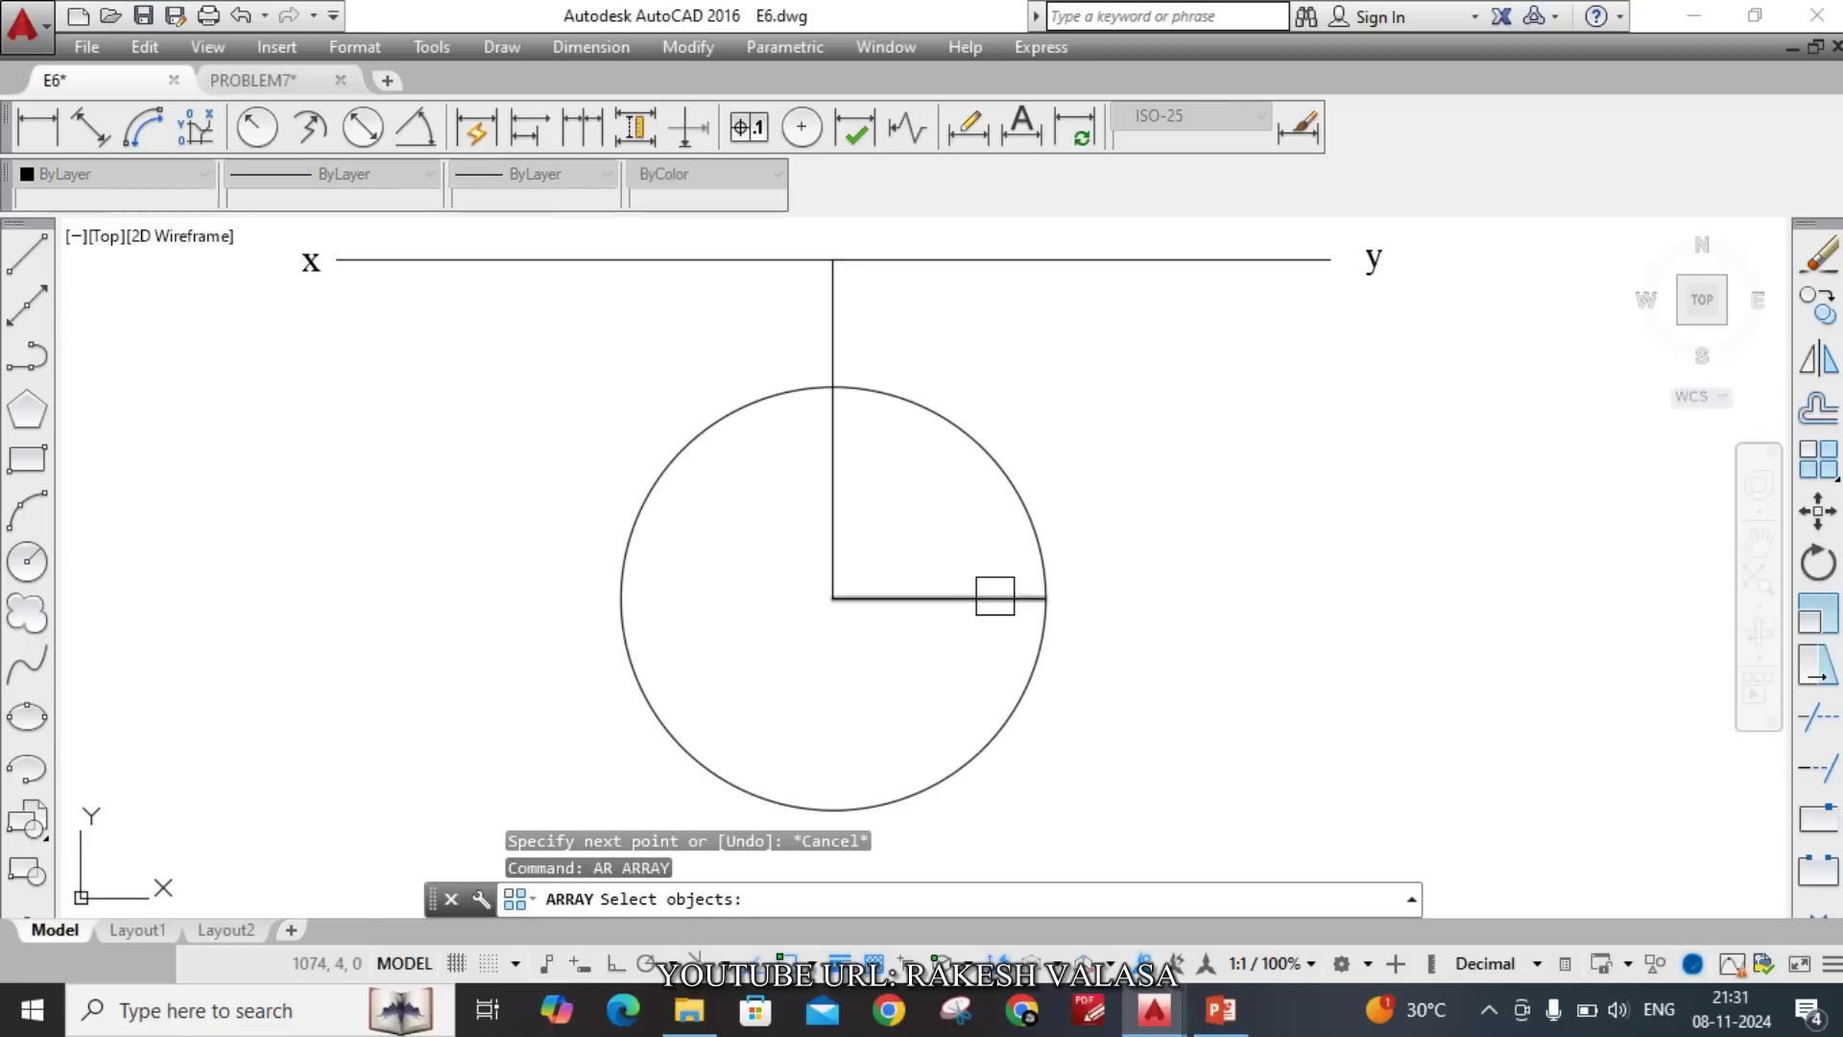
click(974, 597)
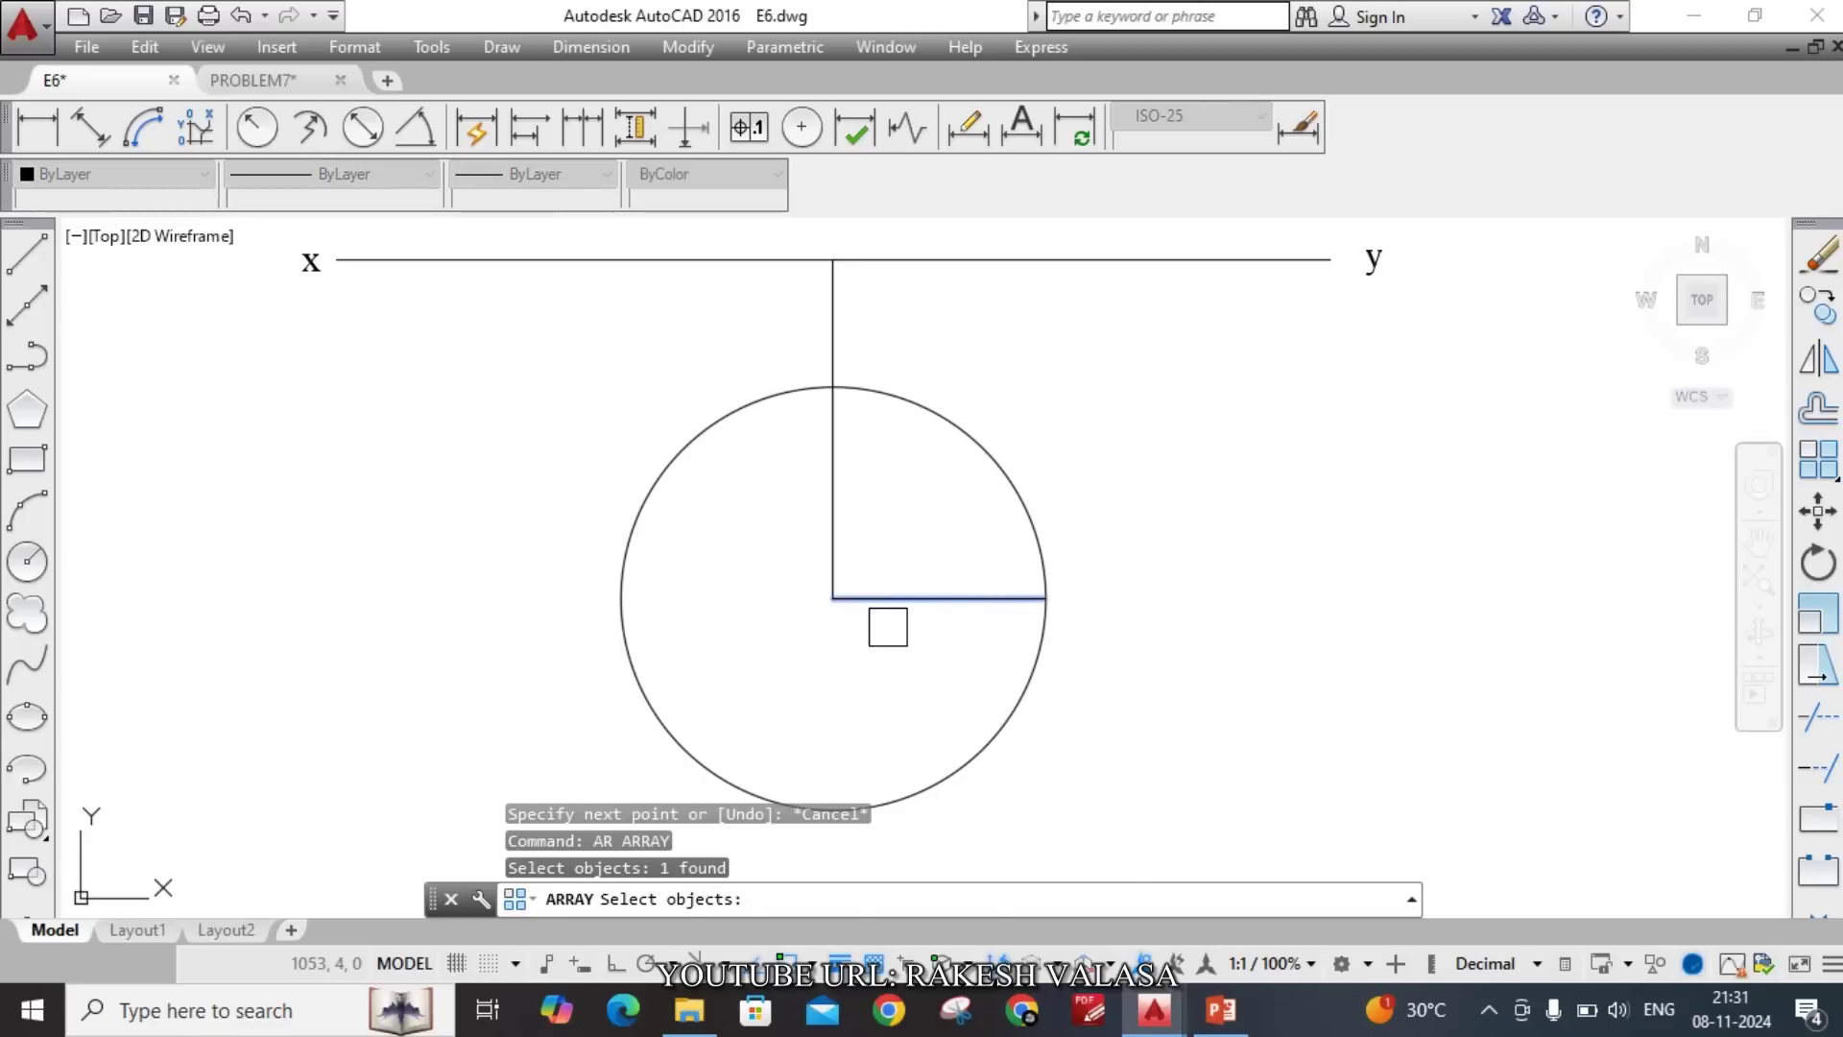
key(Return)
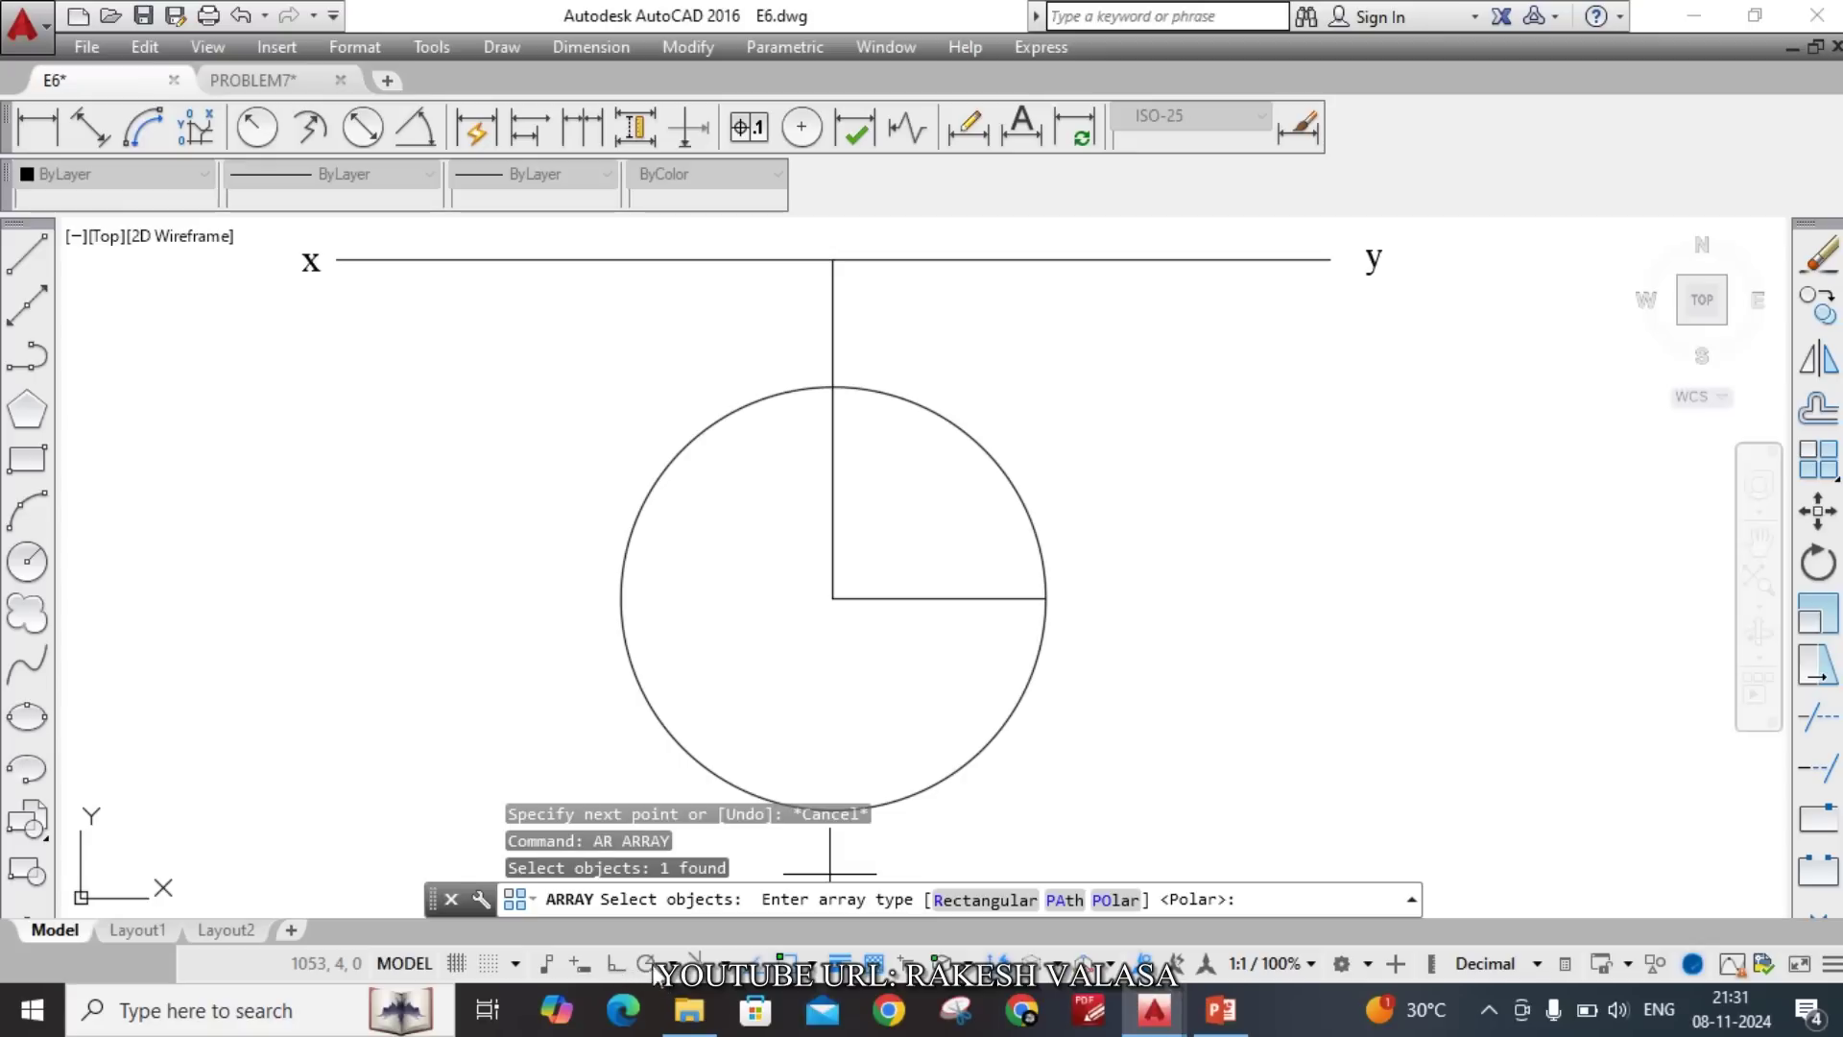
click(578, 965)
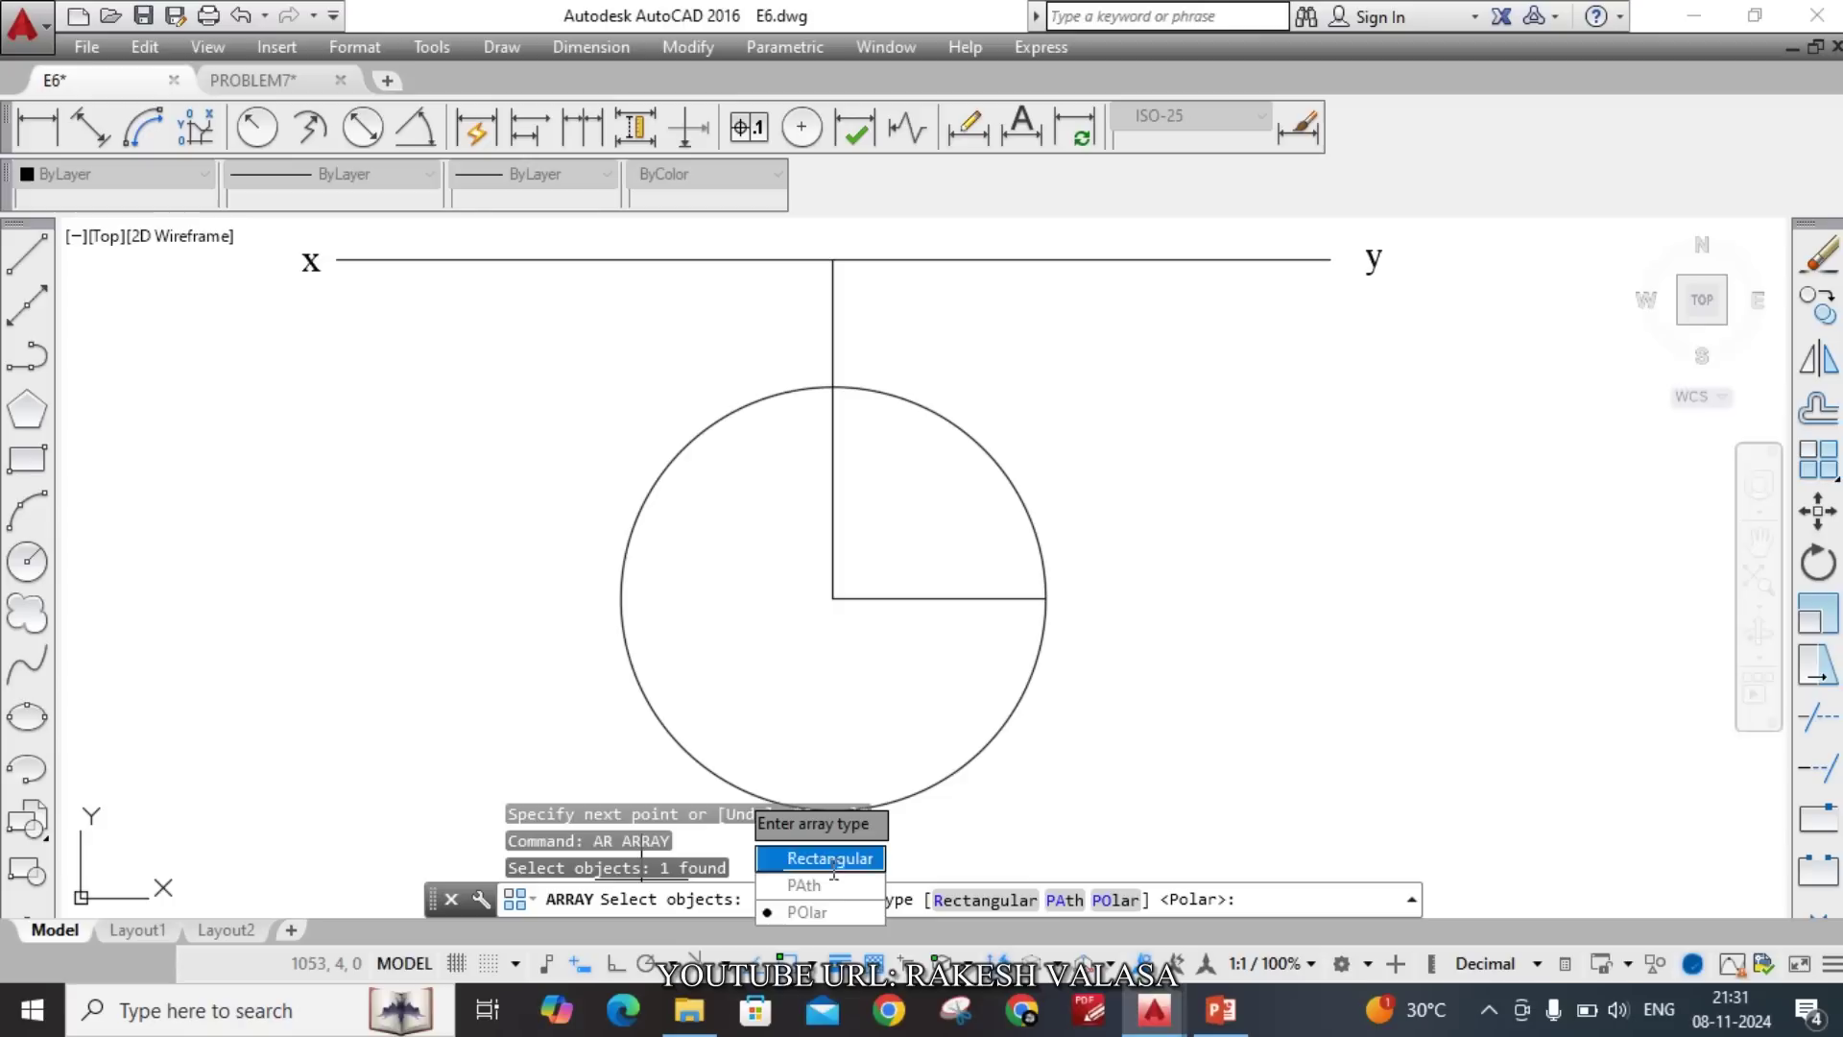
click(807, 911)
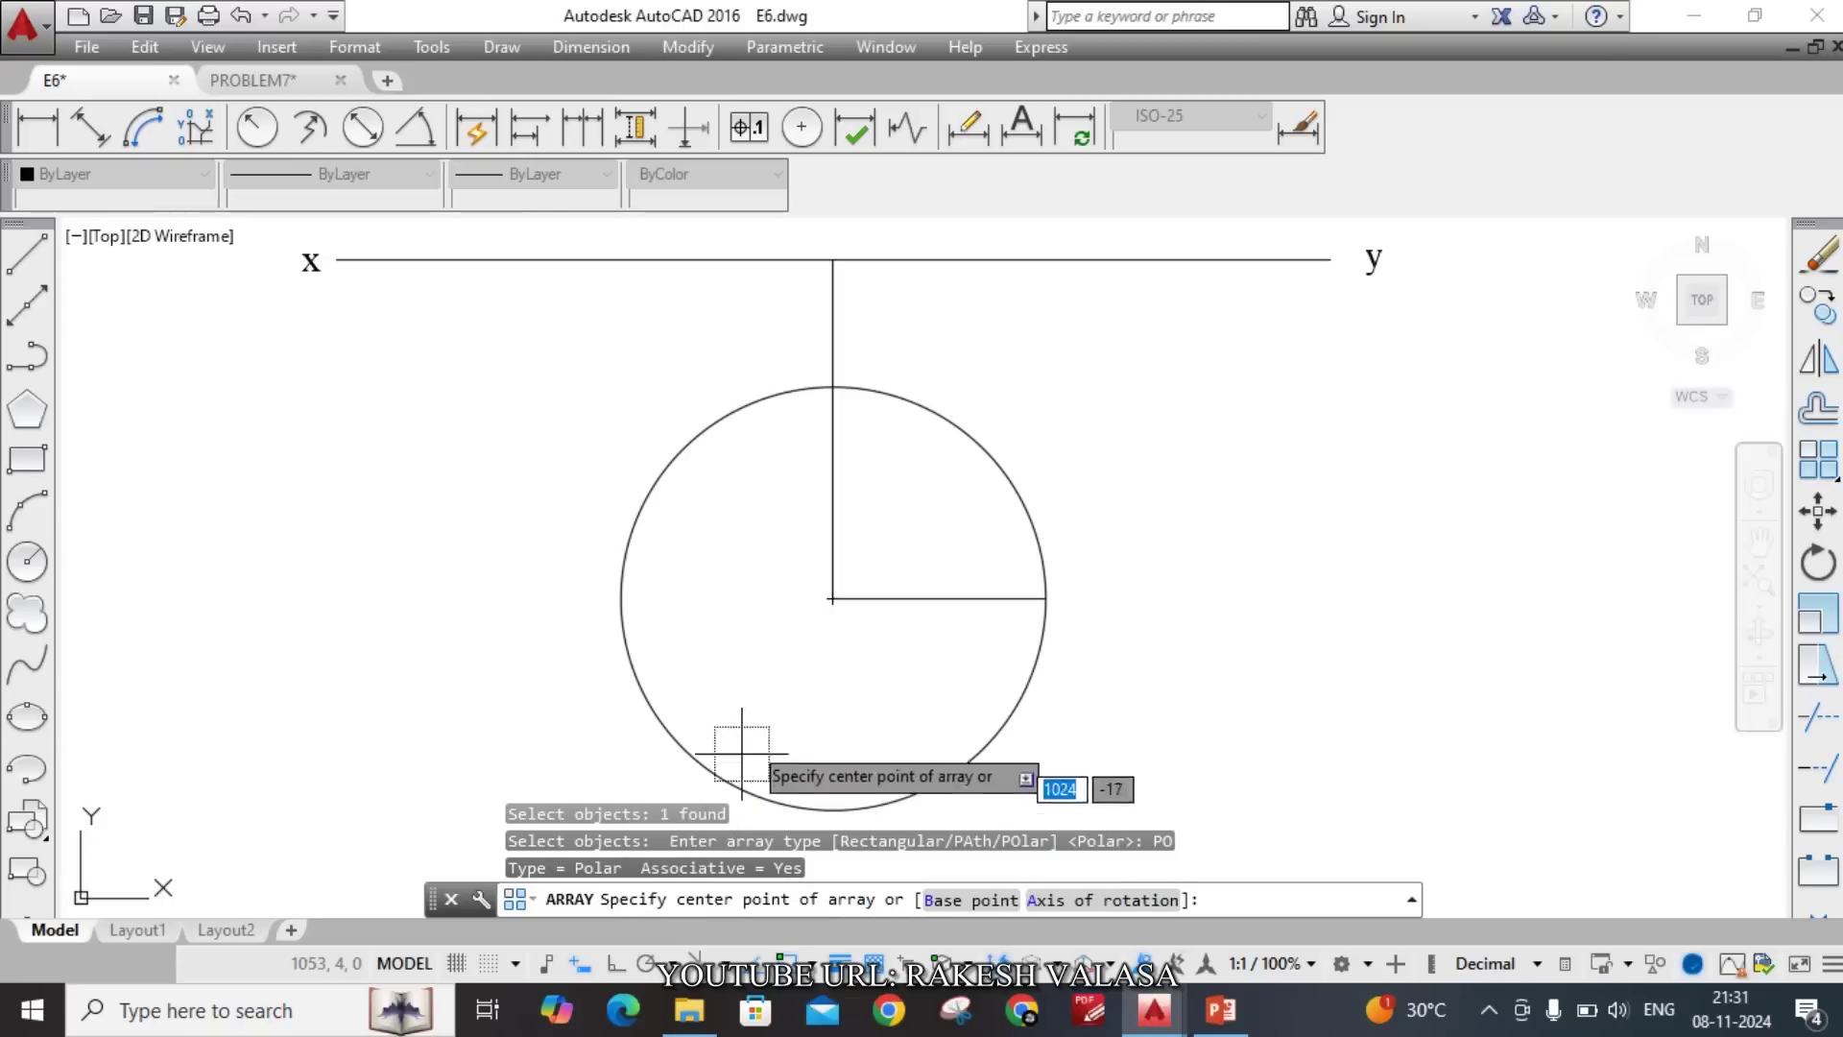
click(832, 598)
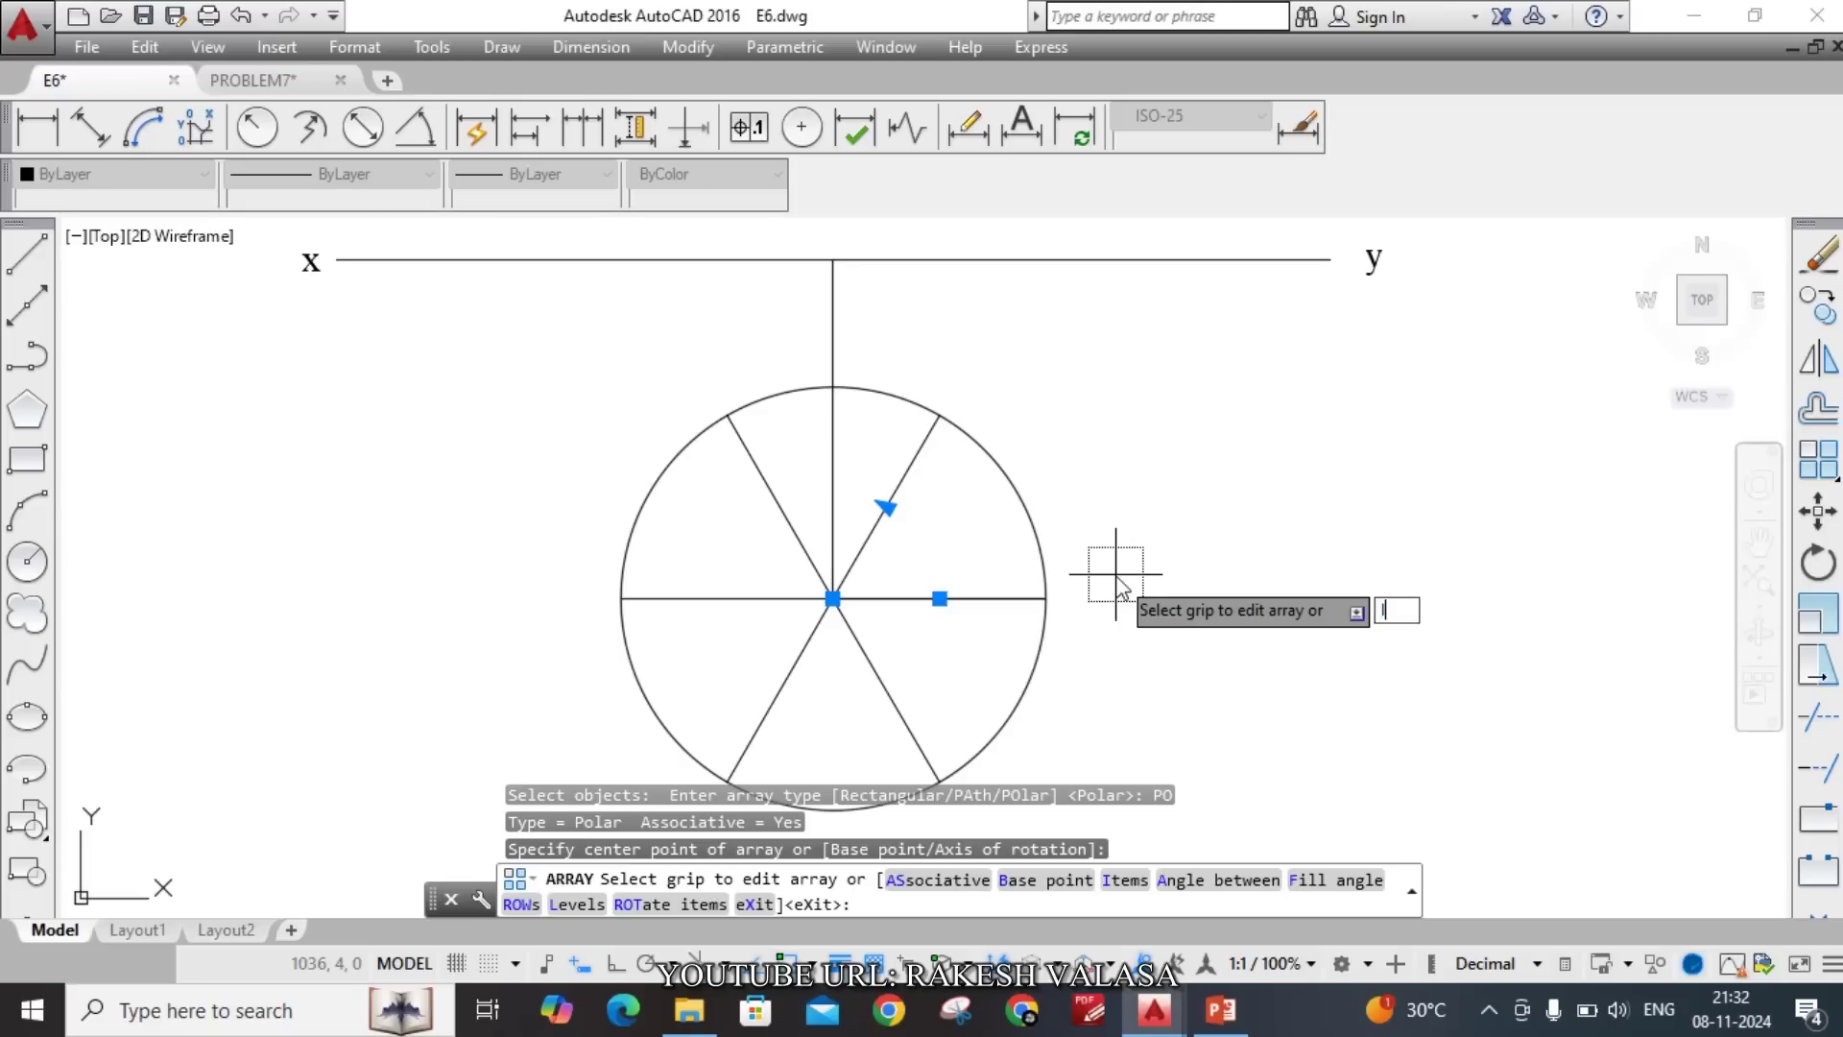
key(Return)
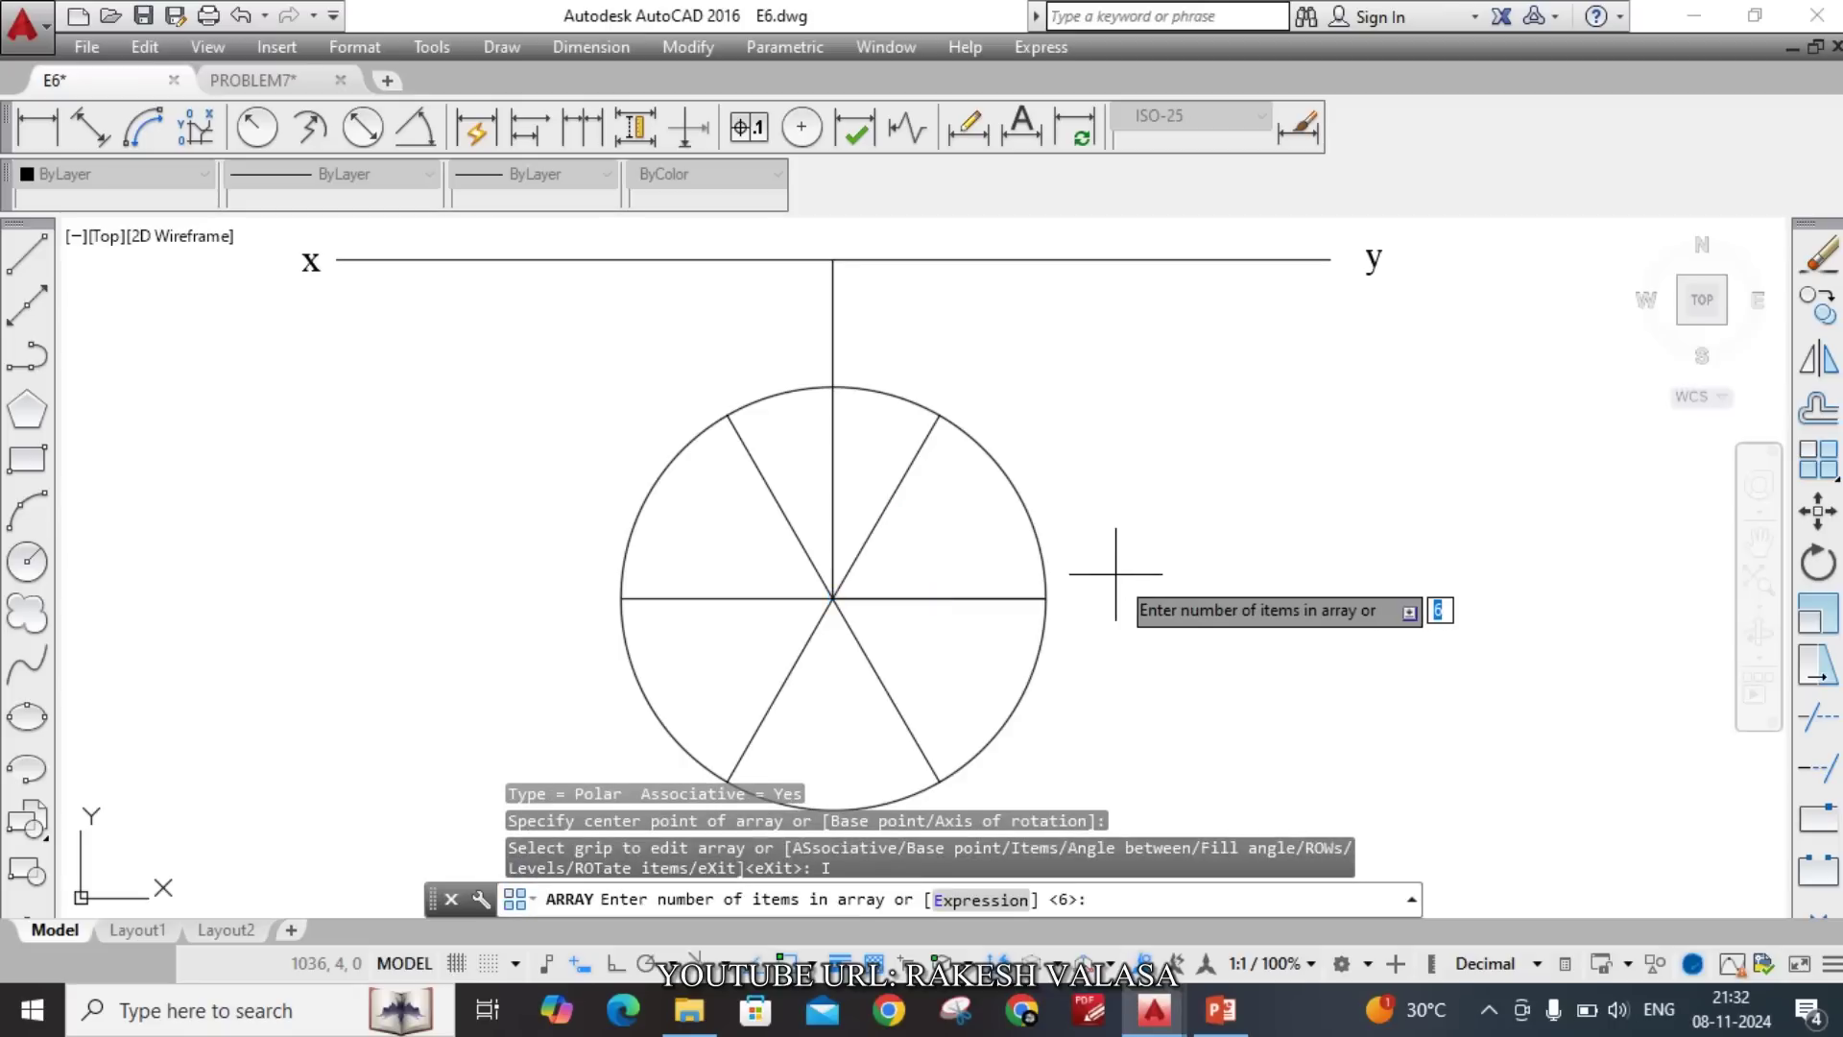
key(Return)
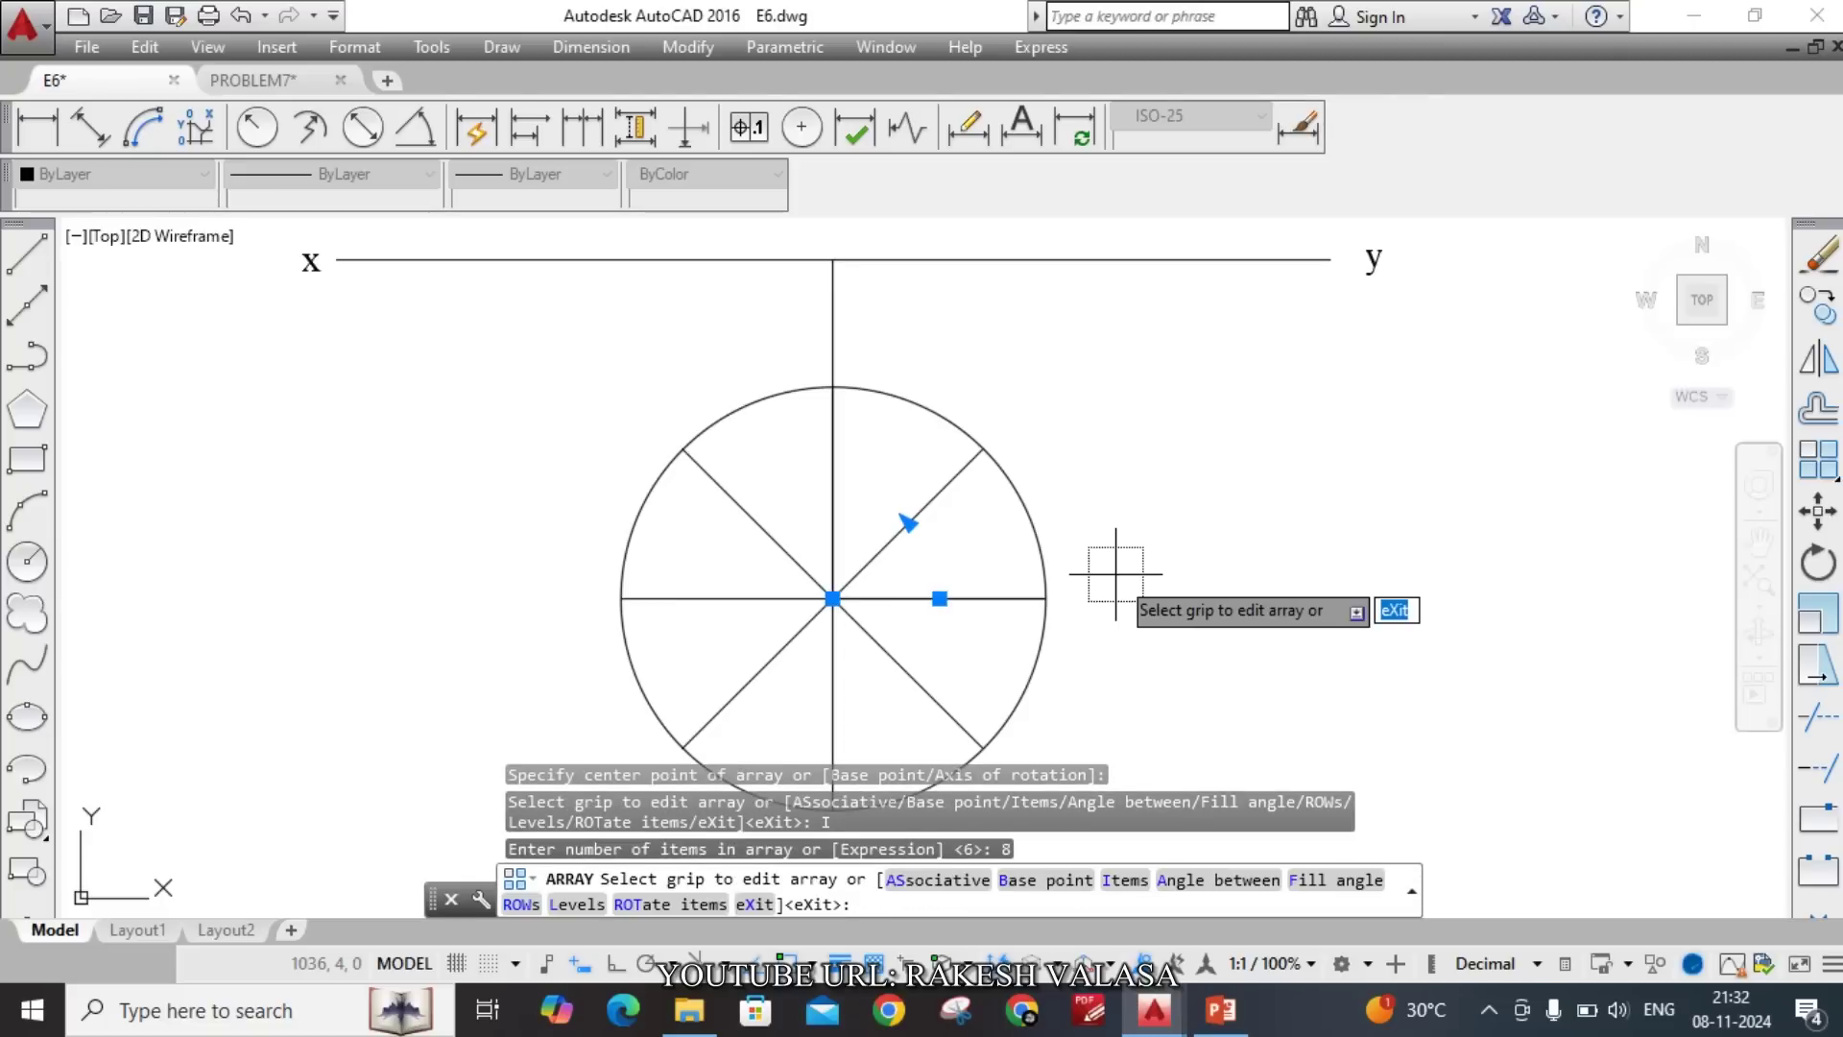
key(Escape)
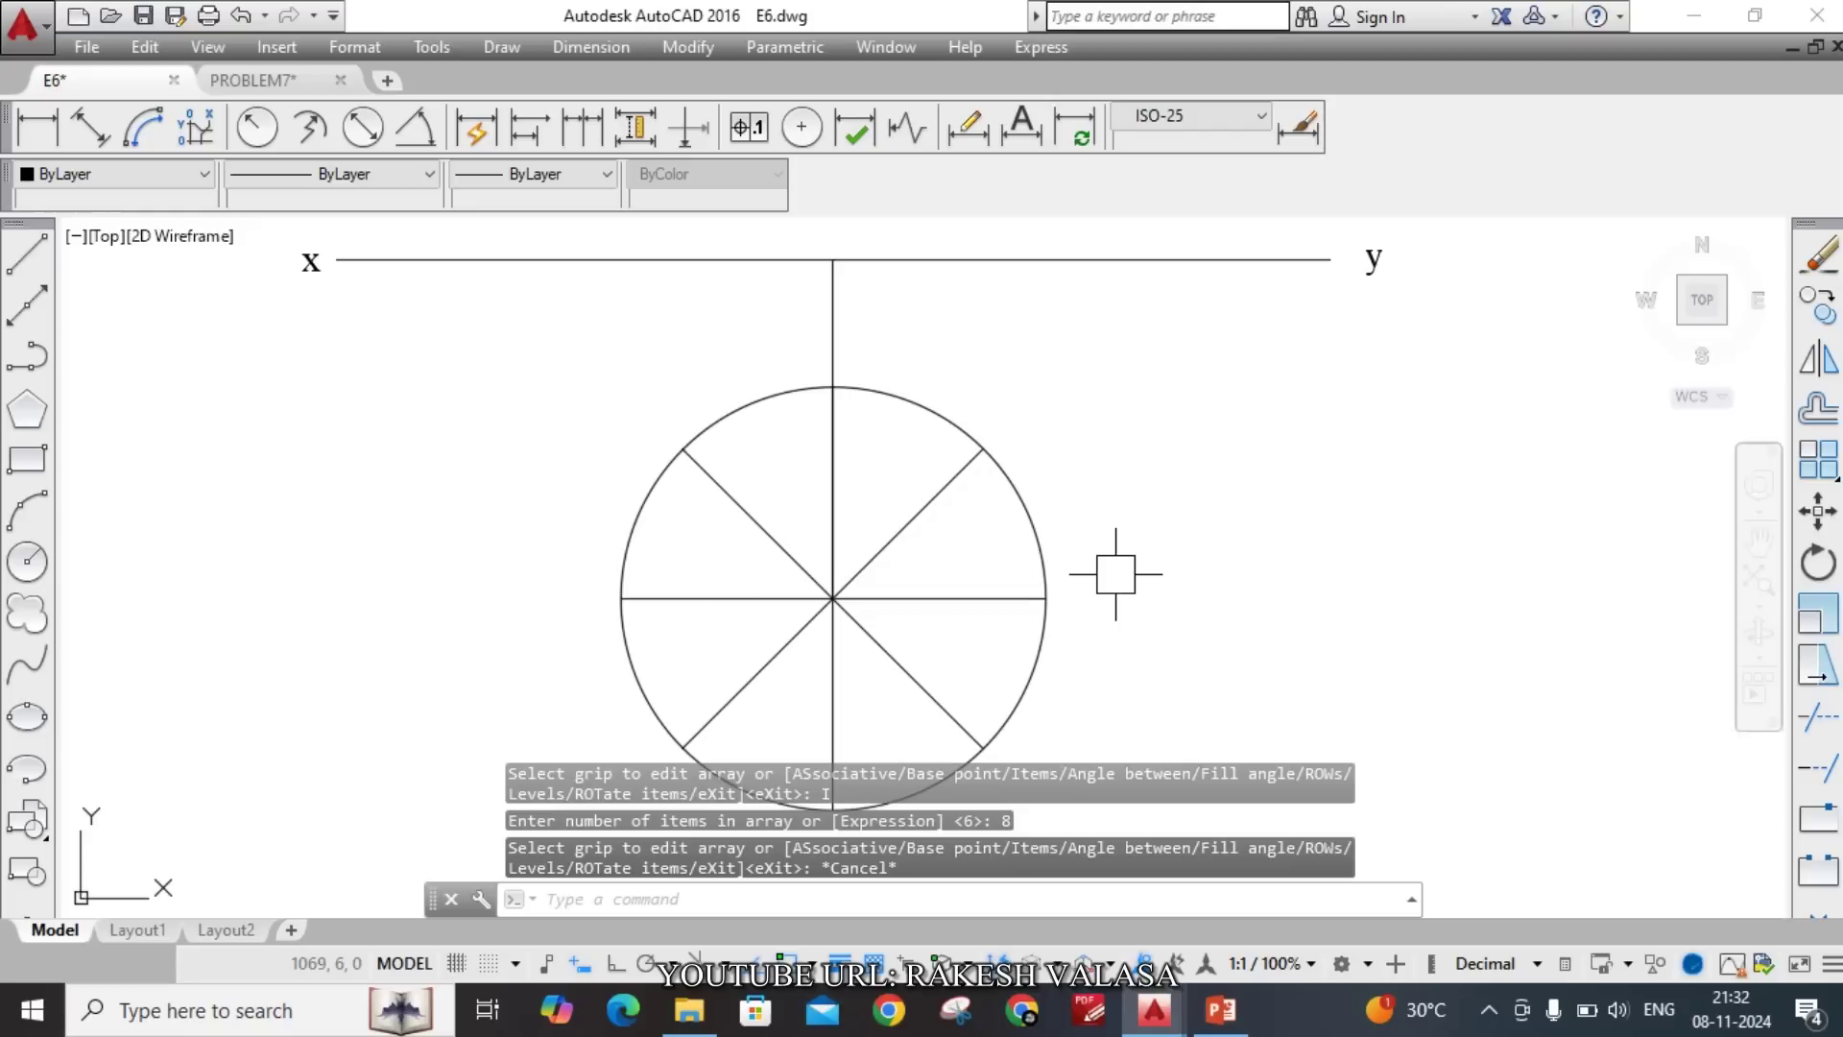
scroll(1125, 561, down, 4)
scroll(1140, 564, up, 2)
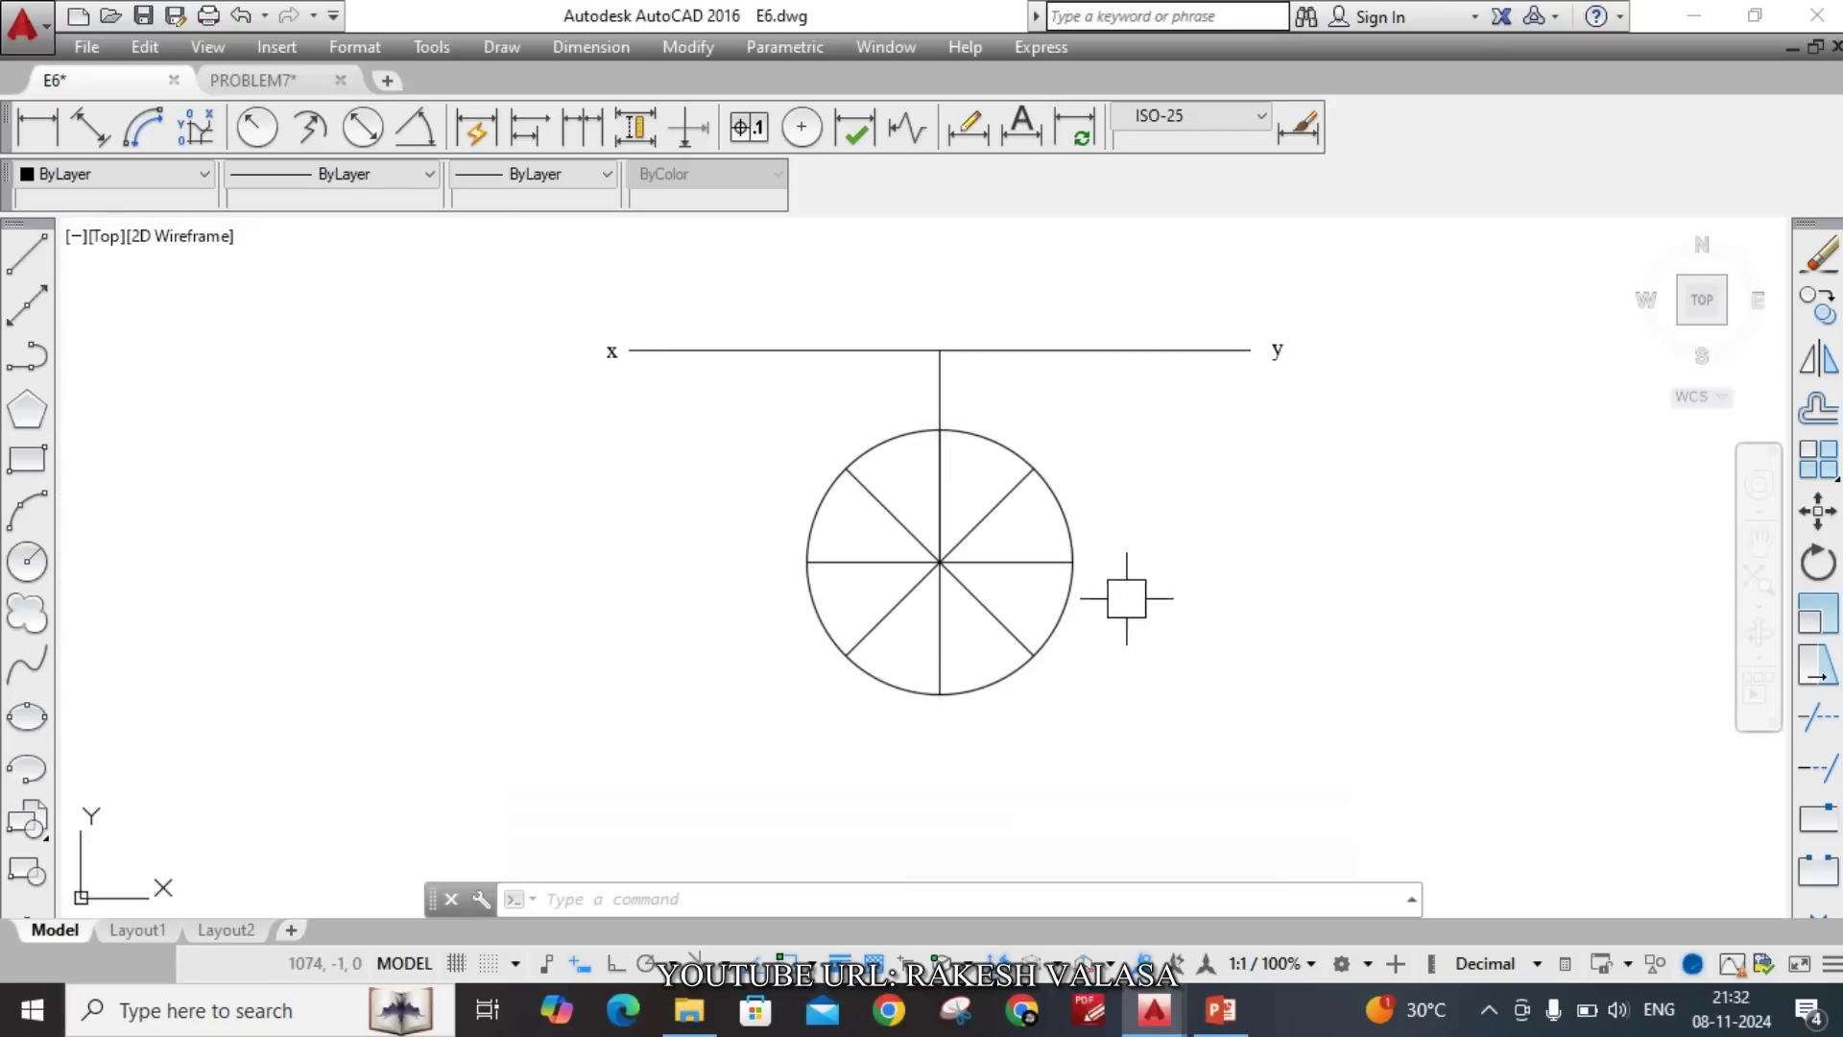
scroll(786, 562, up, 2)
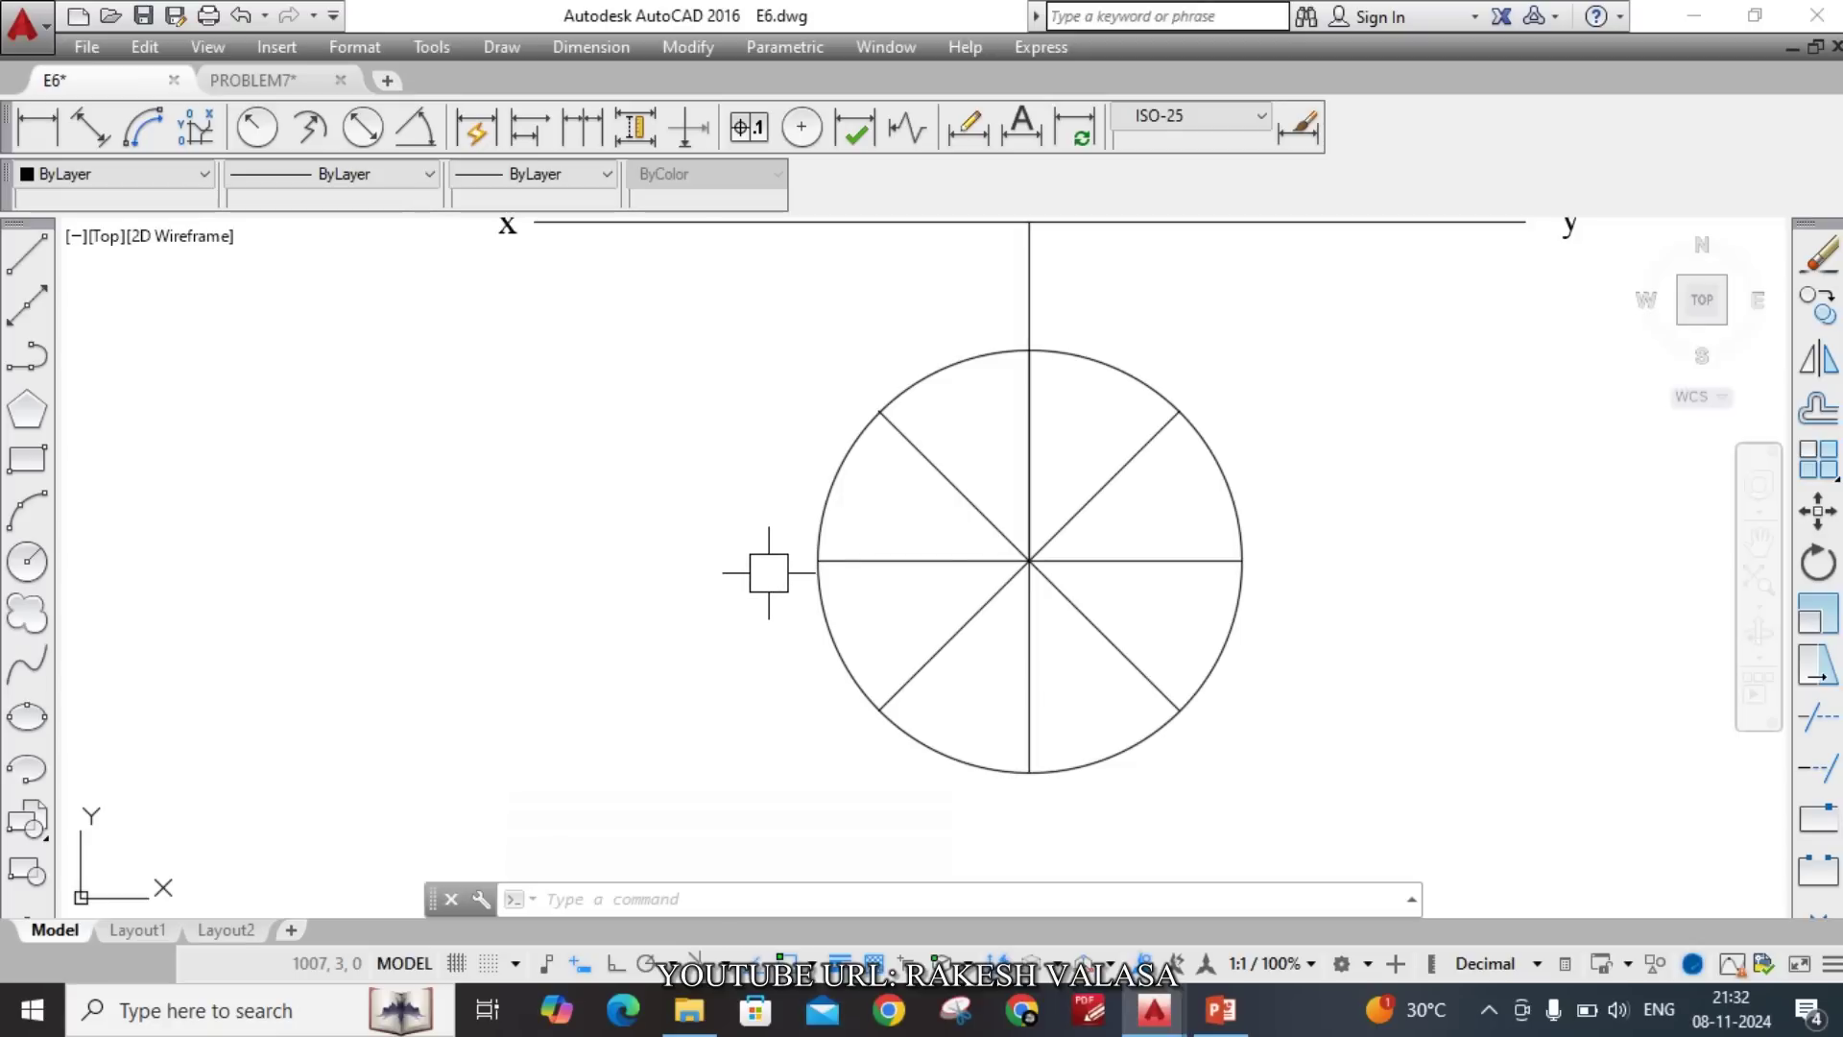
text(t)
key(Return)
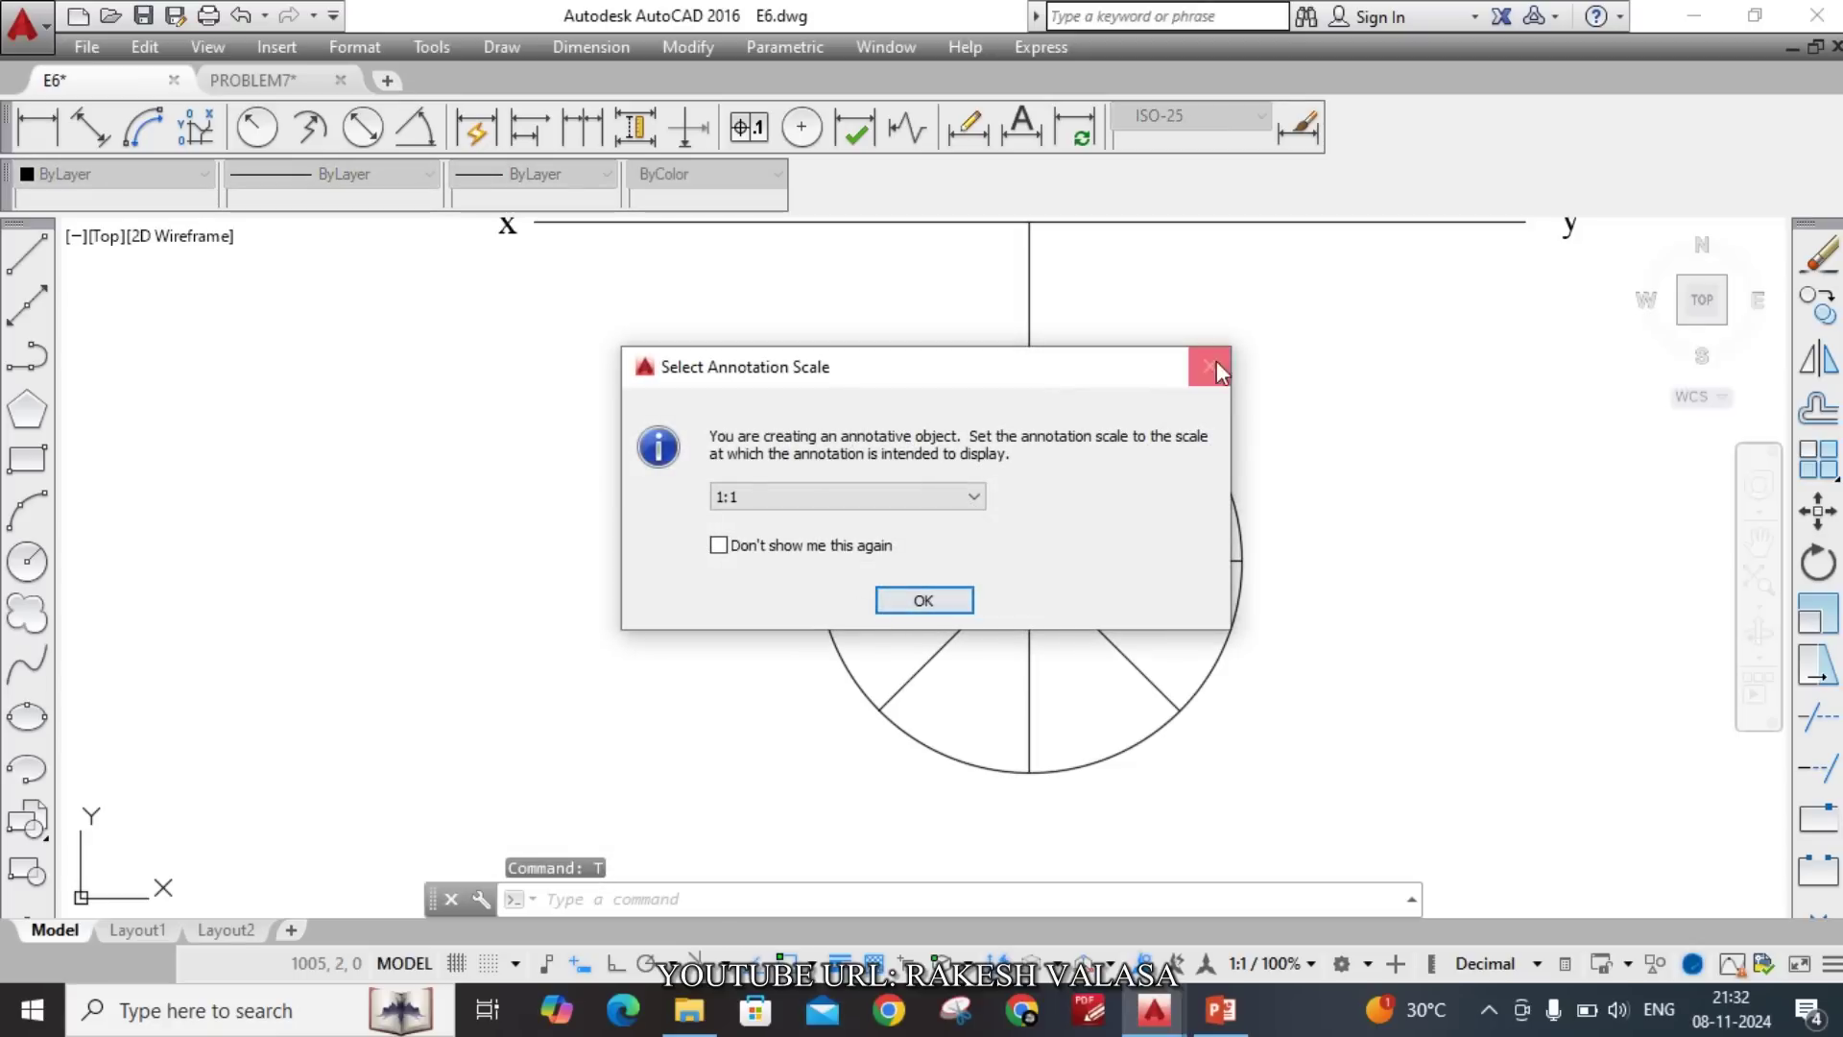
click(1211, 365)
text(t)
key(Return)
scroll(695, 588, up, 4)
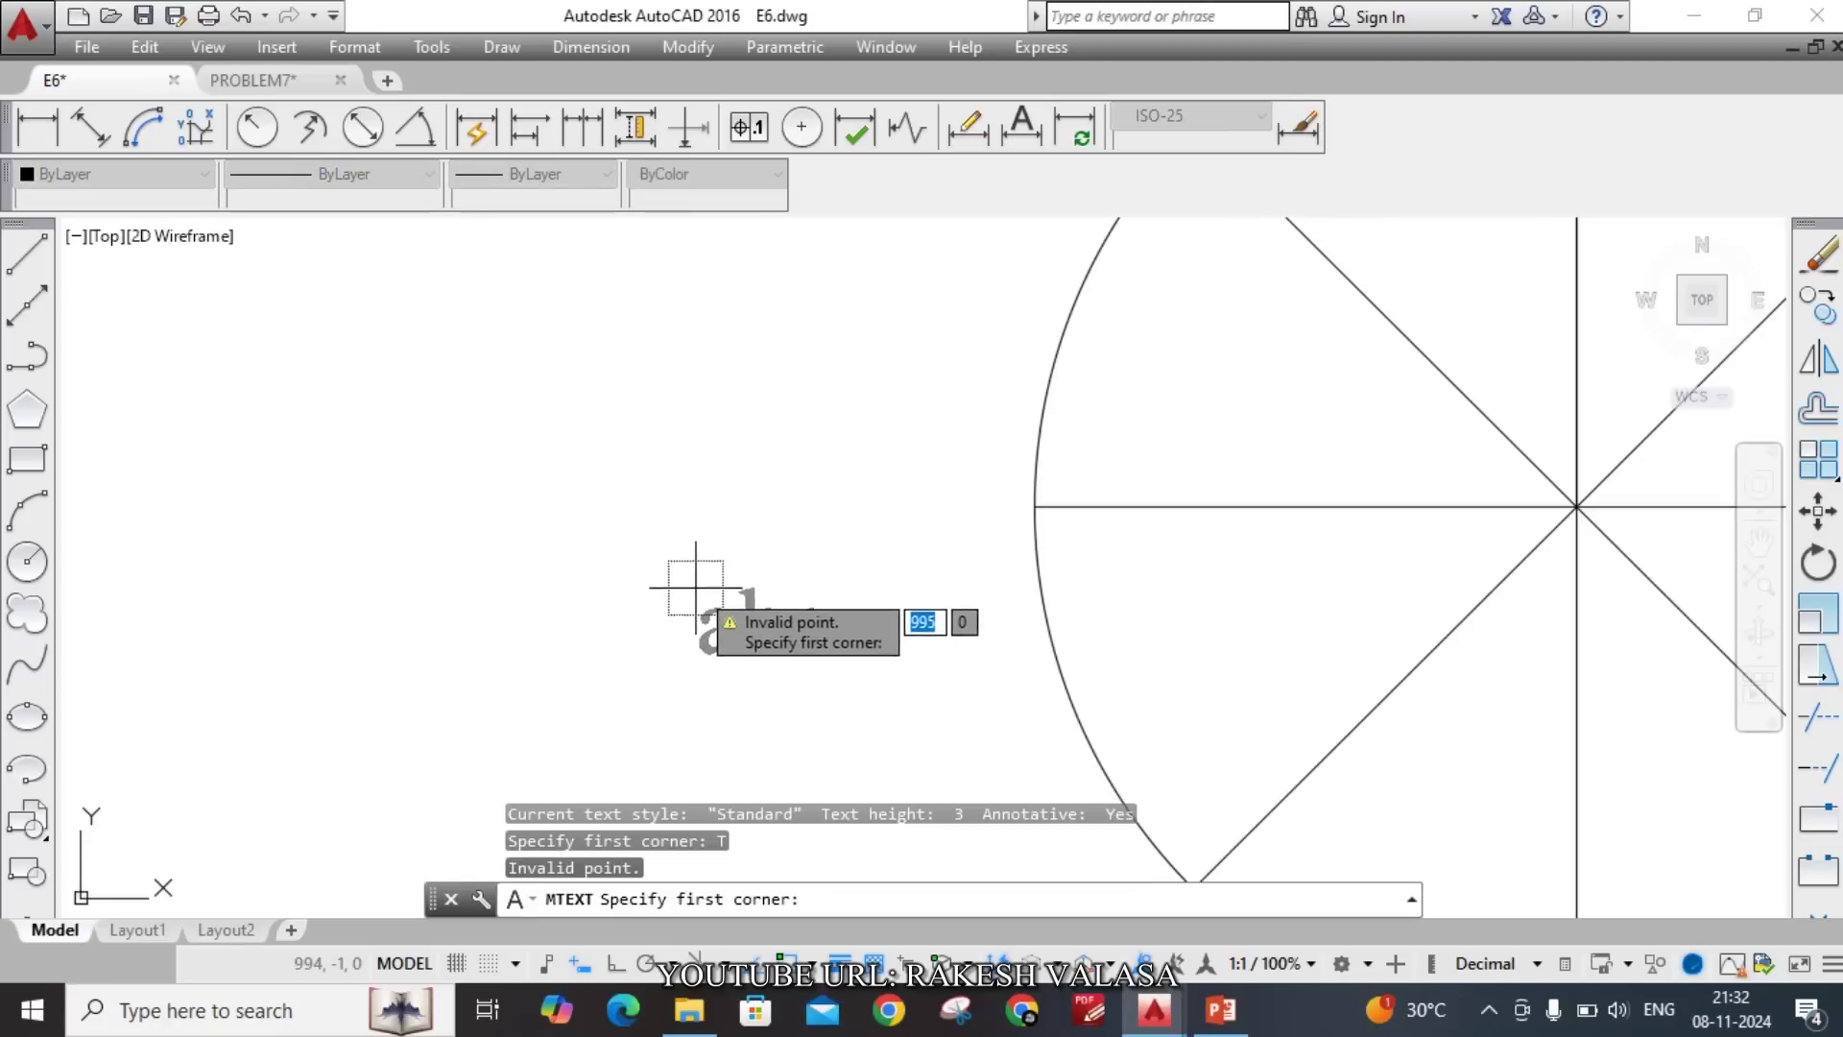
key(Escape)
text(t)
key(Return)
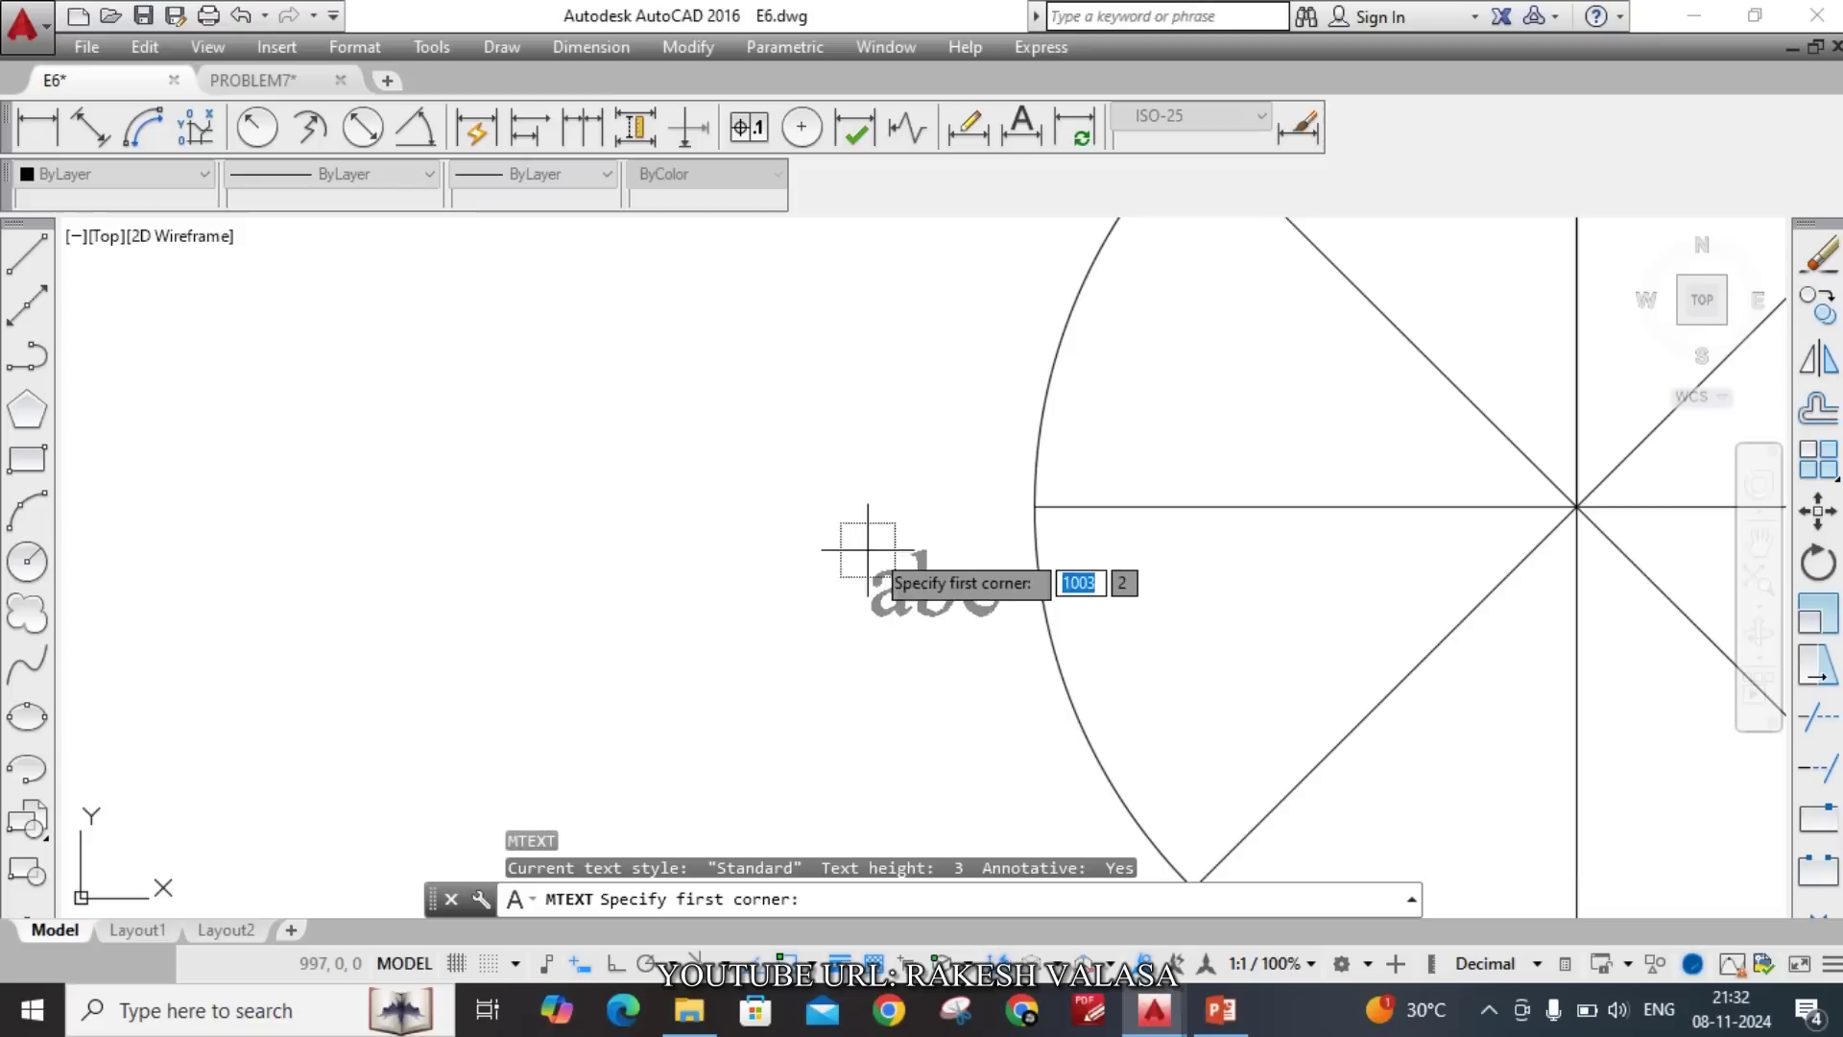
click(939, 576)
key(Escape)
Add the multiline text label "a" just outside the circle beside its left quadrant point.
key(Return)
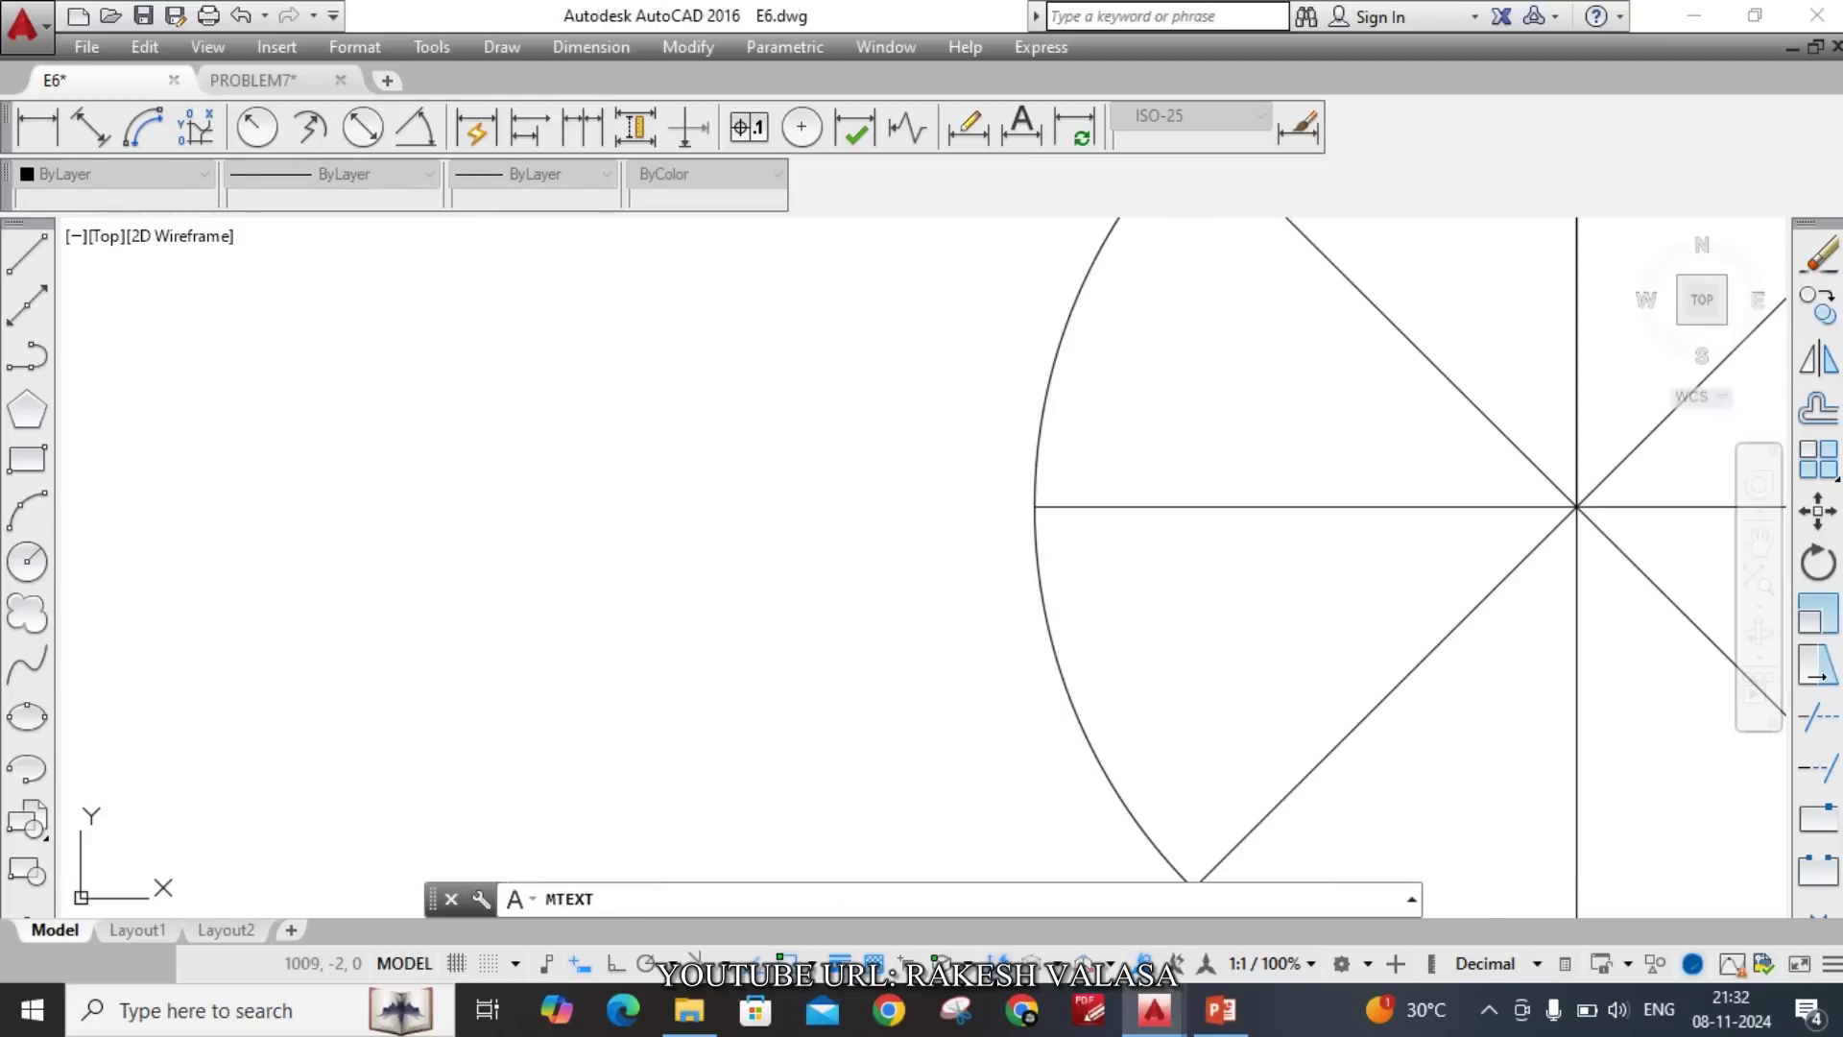
click(921, 523)
click(1000, 602)
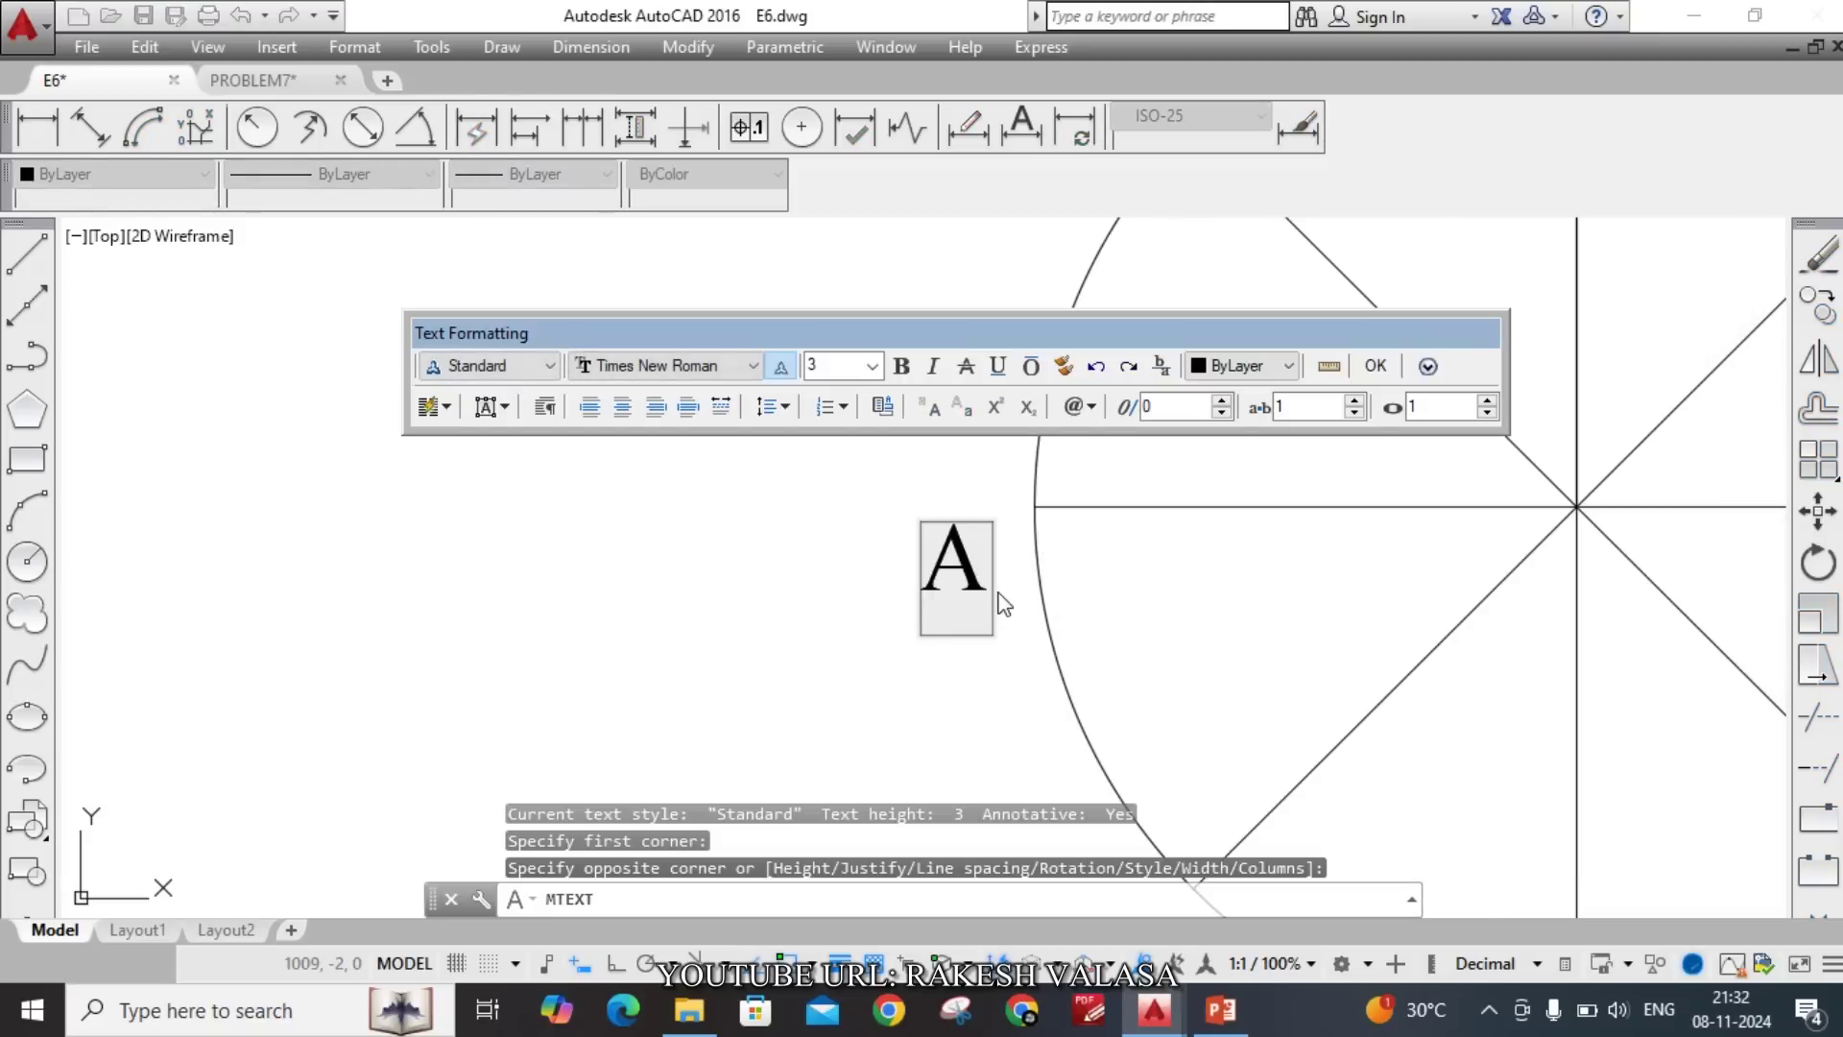
text(A)
key(BackSpace)
text(a)
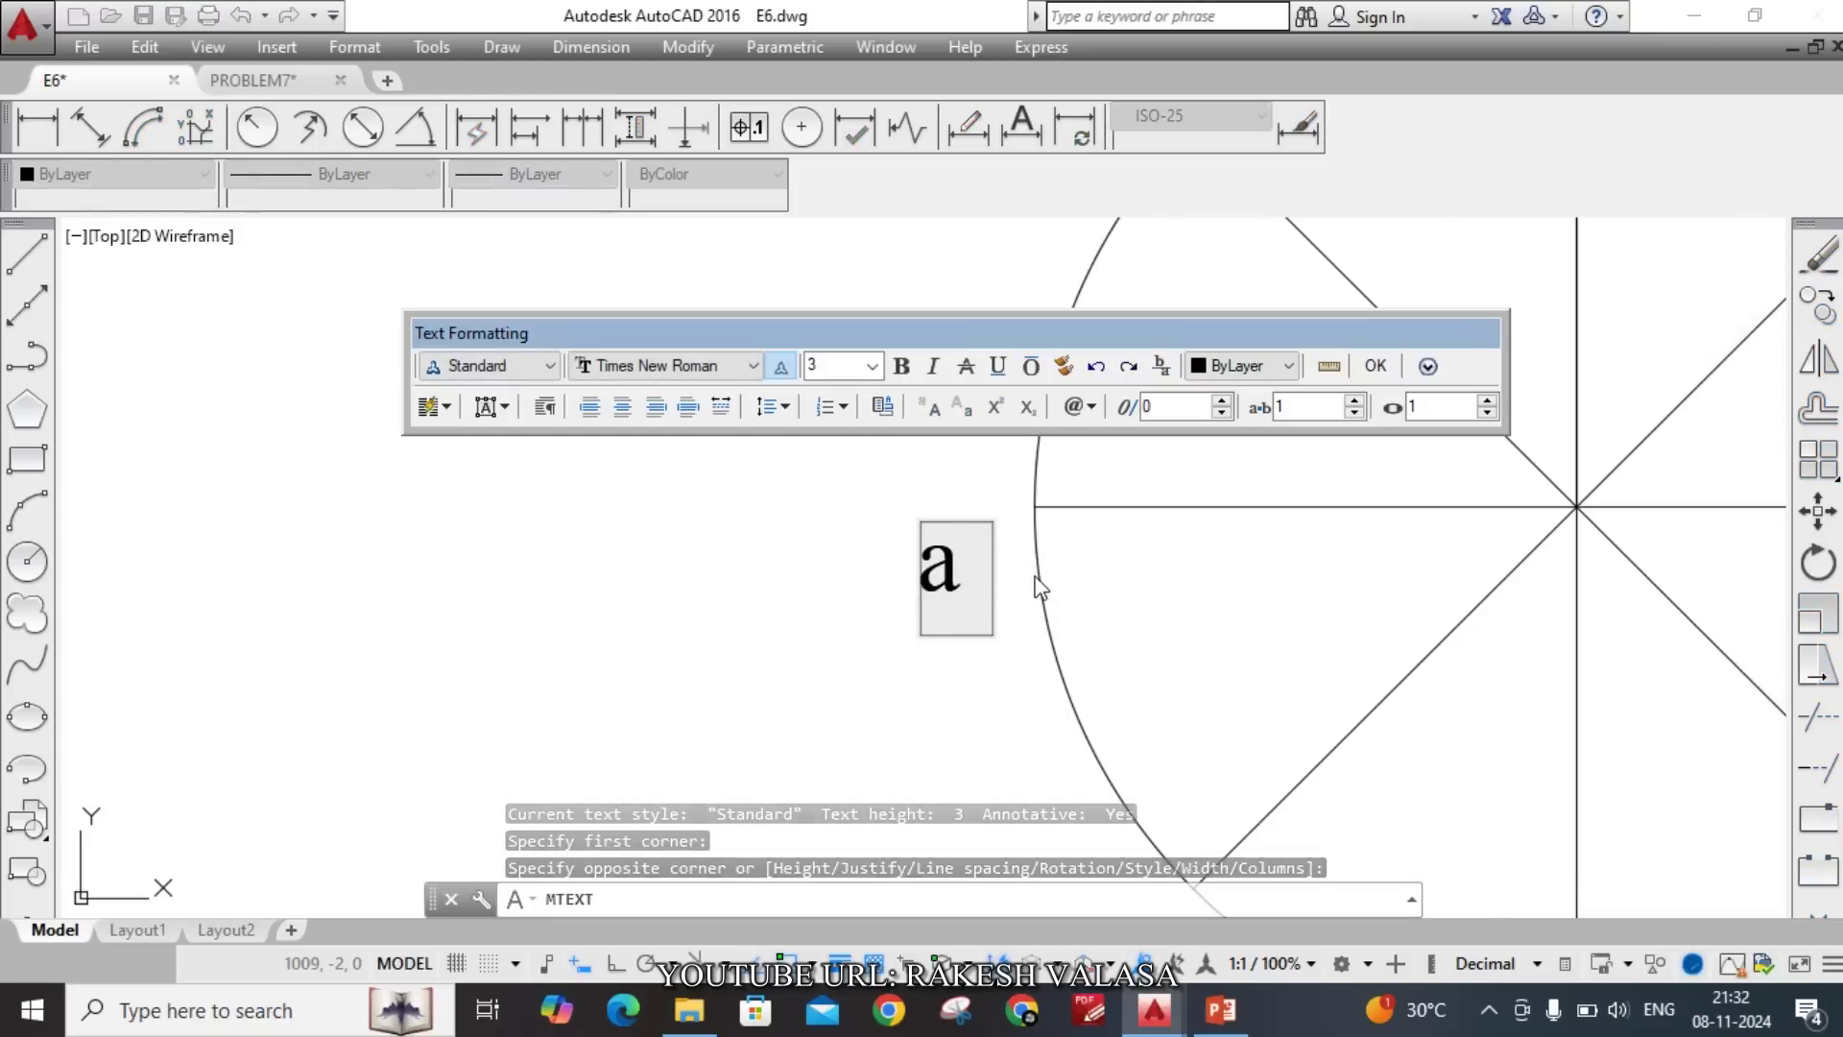
click(1038, 578)
Copy the label "a" to the outer ends of the circle's lower-left, bottom and lower-right division lines.
scroll(892, 523, down, 4)
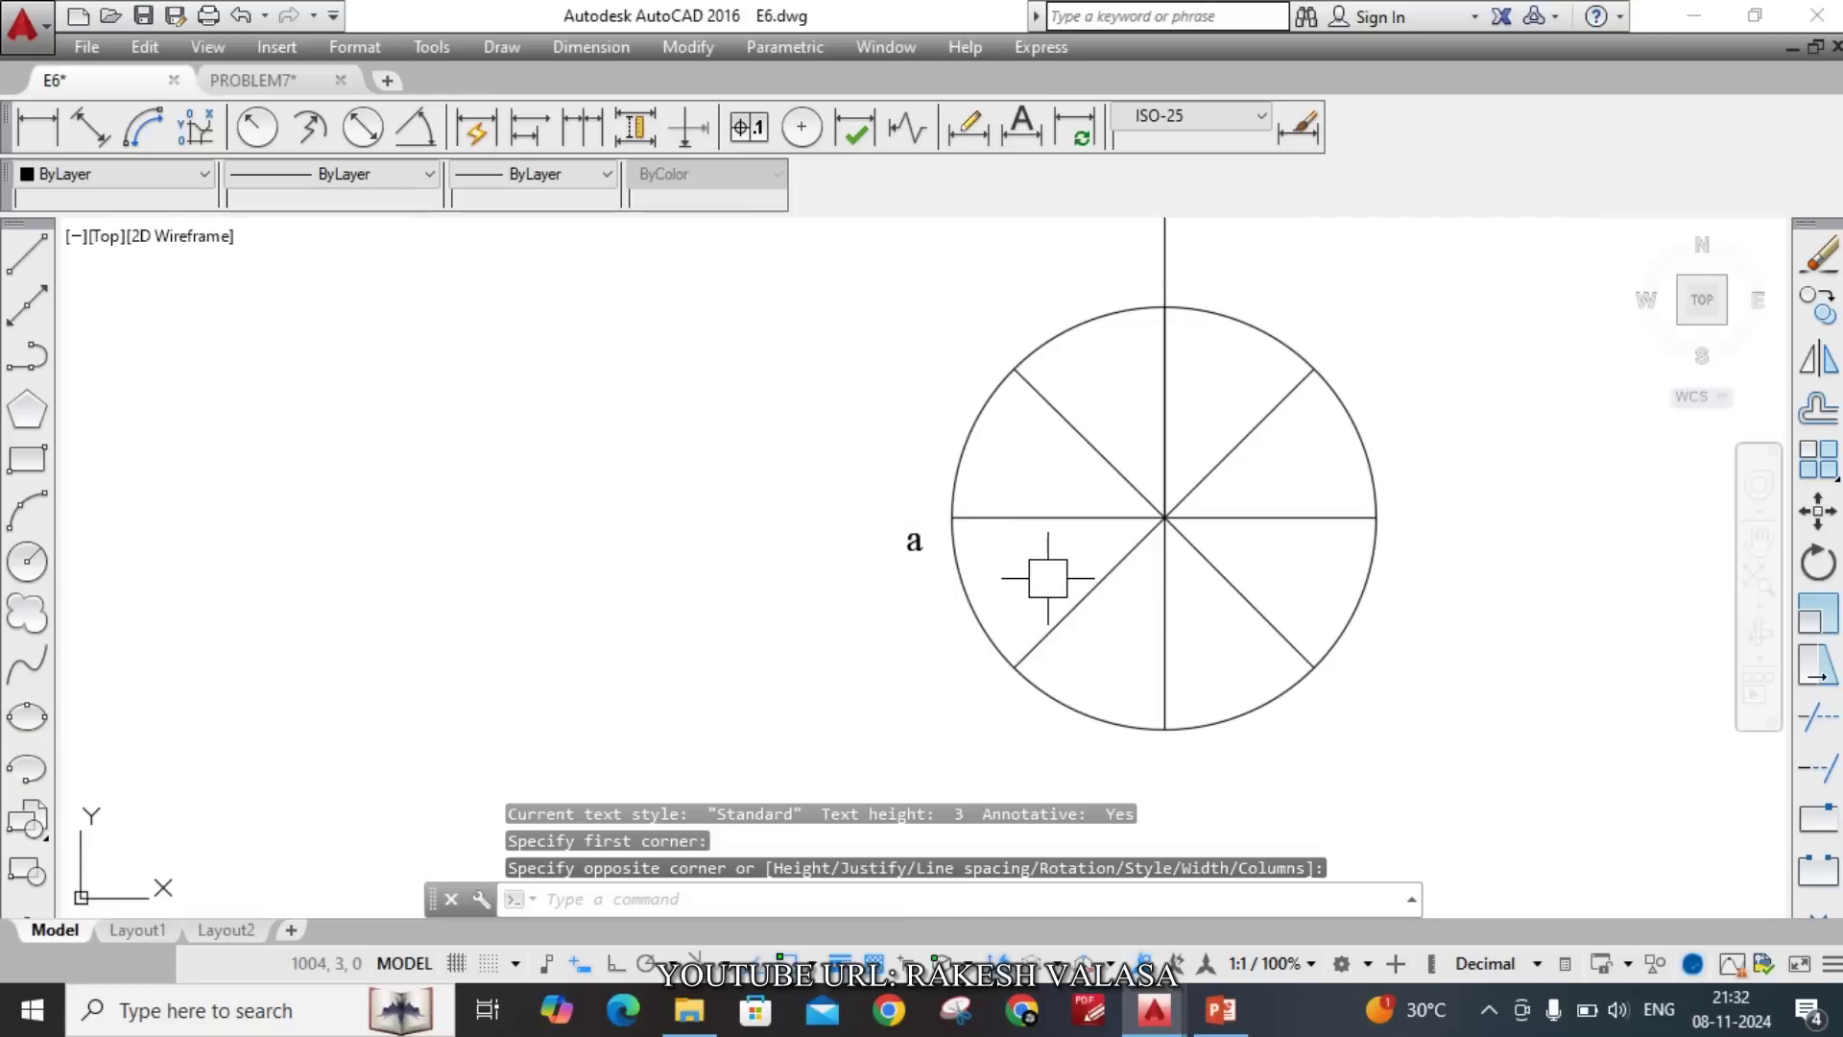
text(co)
key(Return)
scroll(950, 586, up, 4)
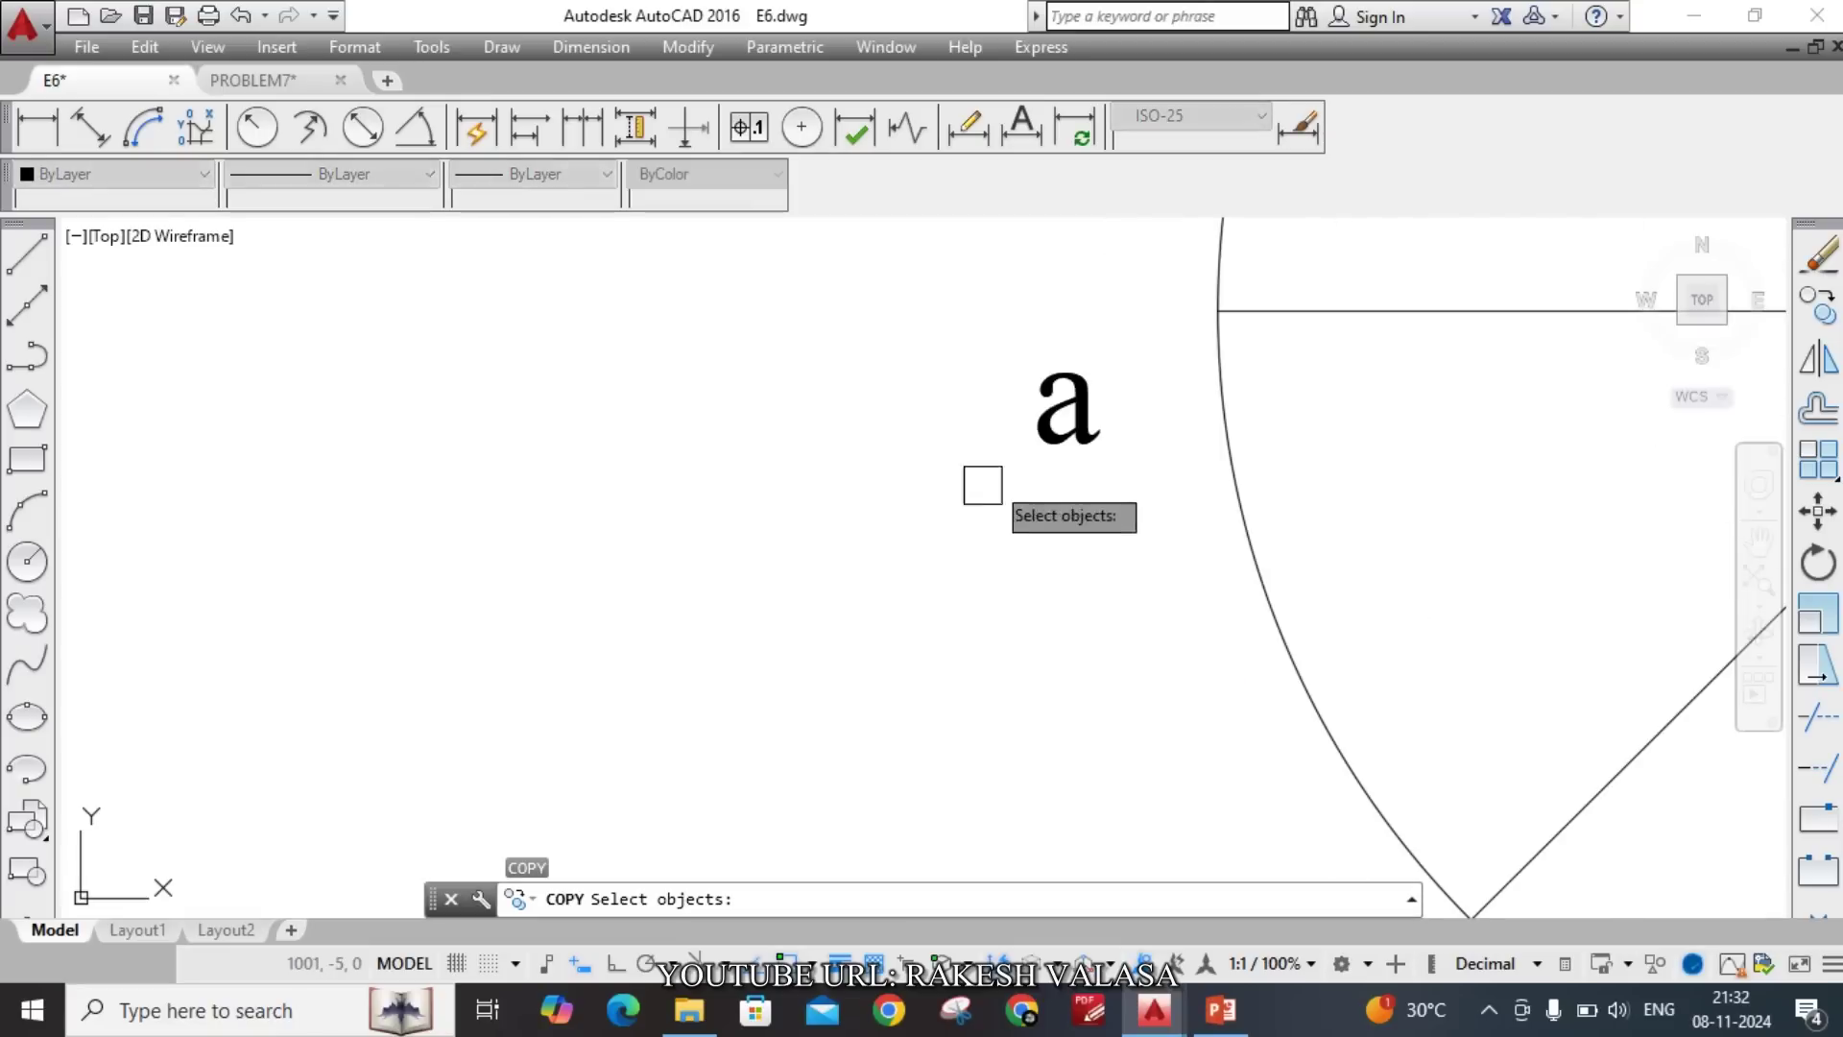
click(1046, 411)
key(Return)
click(1036, 403)
scroll(1028, 403, down, 4)
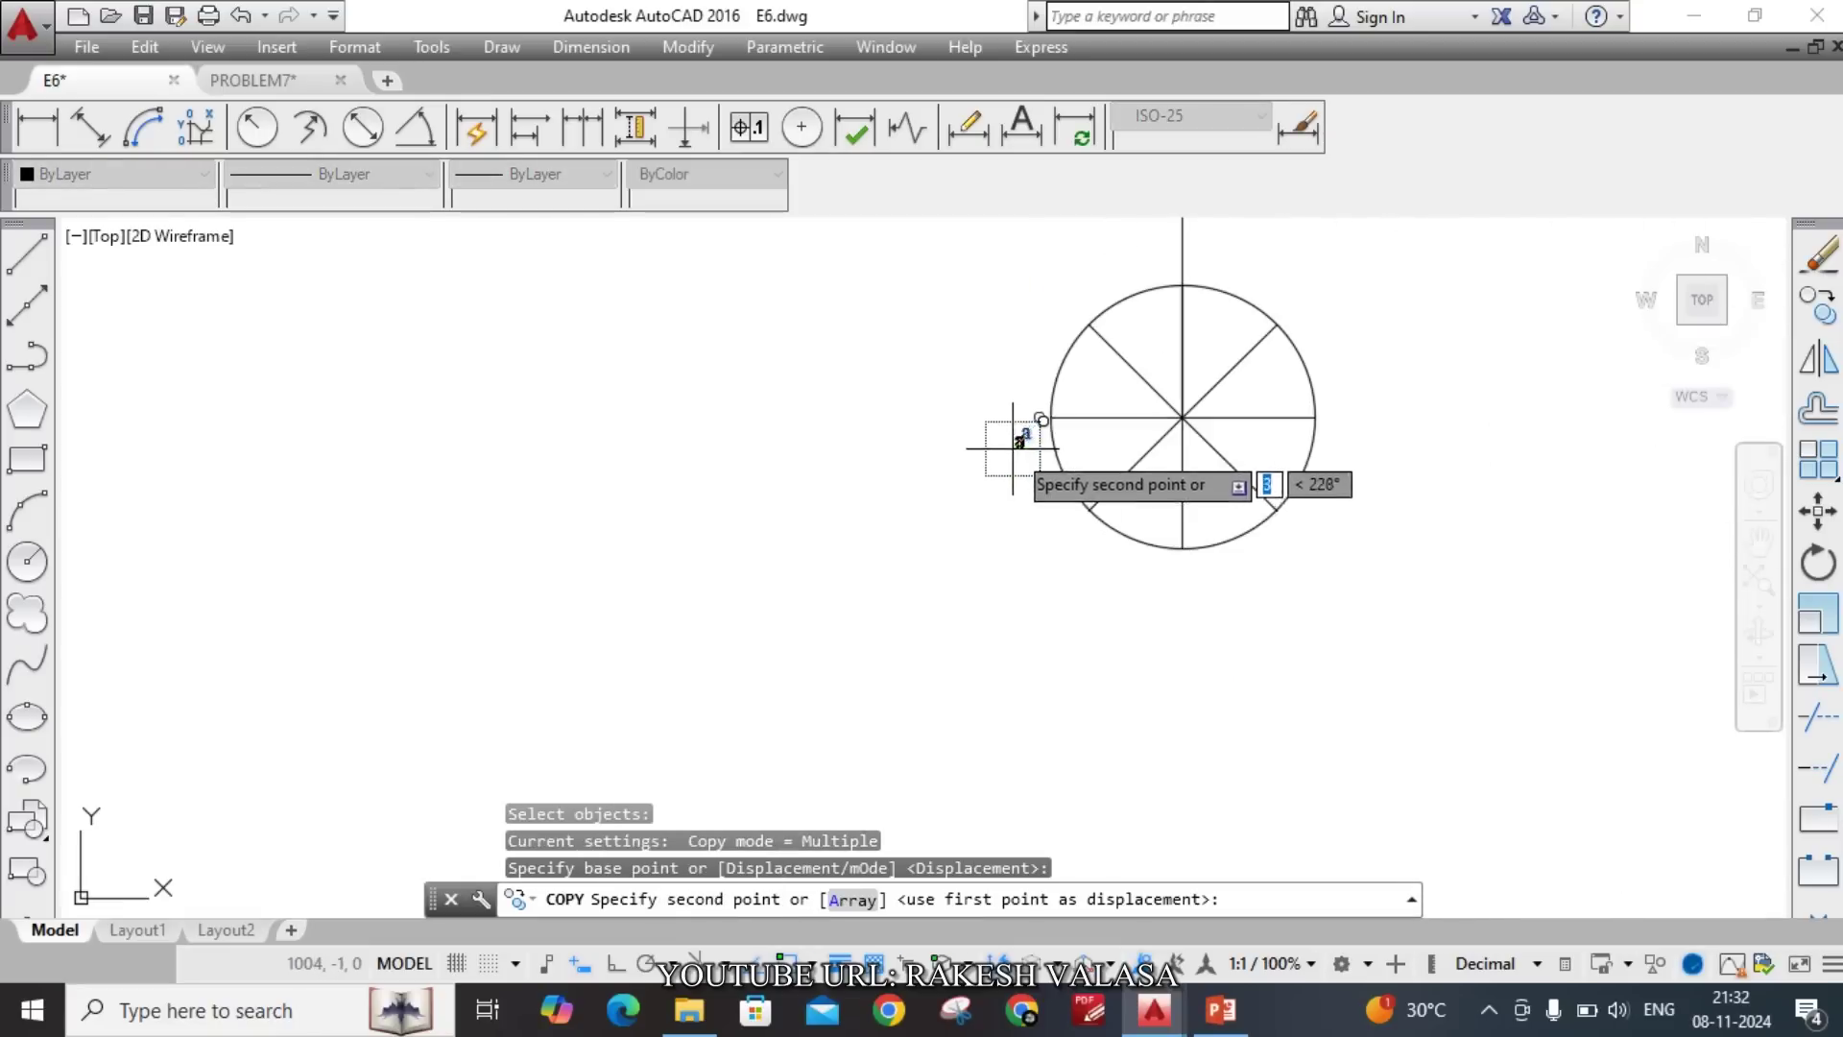
scroll(1072, 564, up, 4)
click(1057, 476)
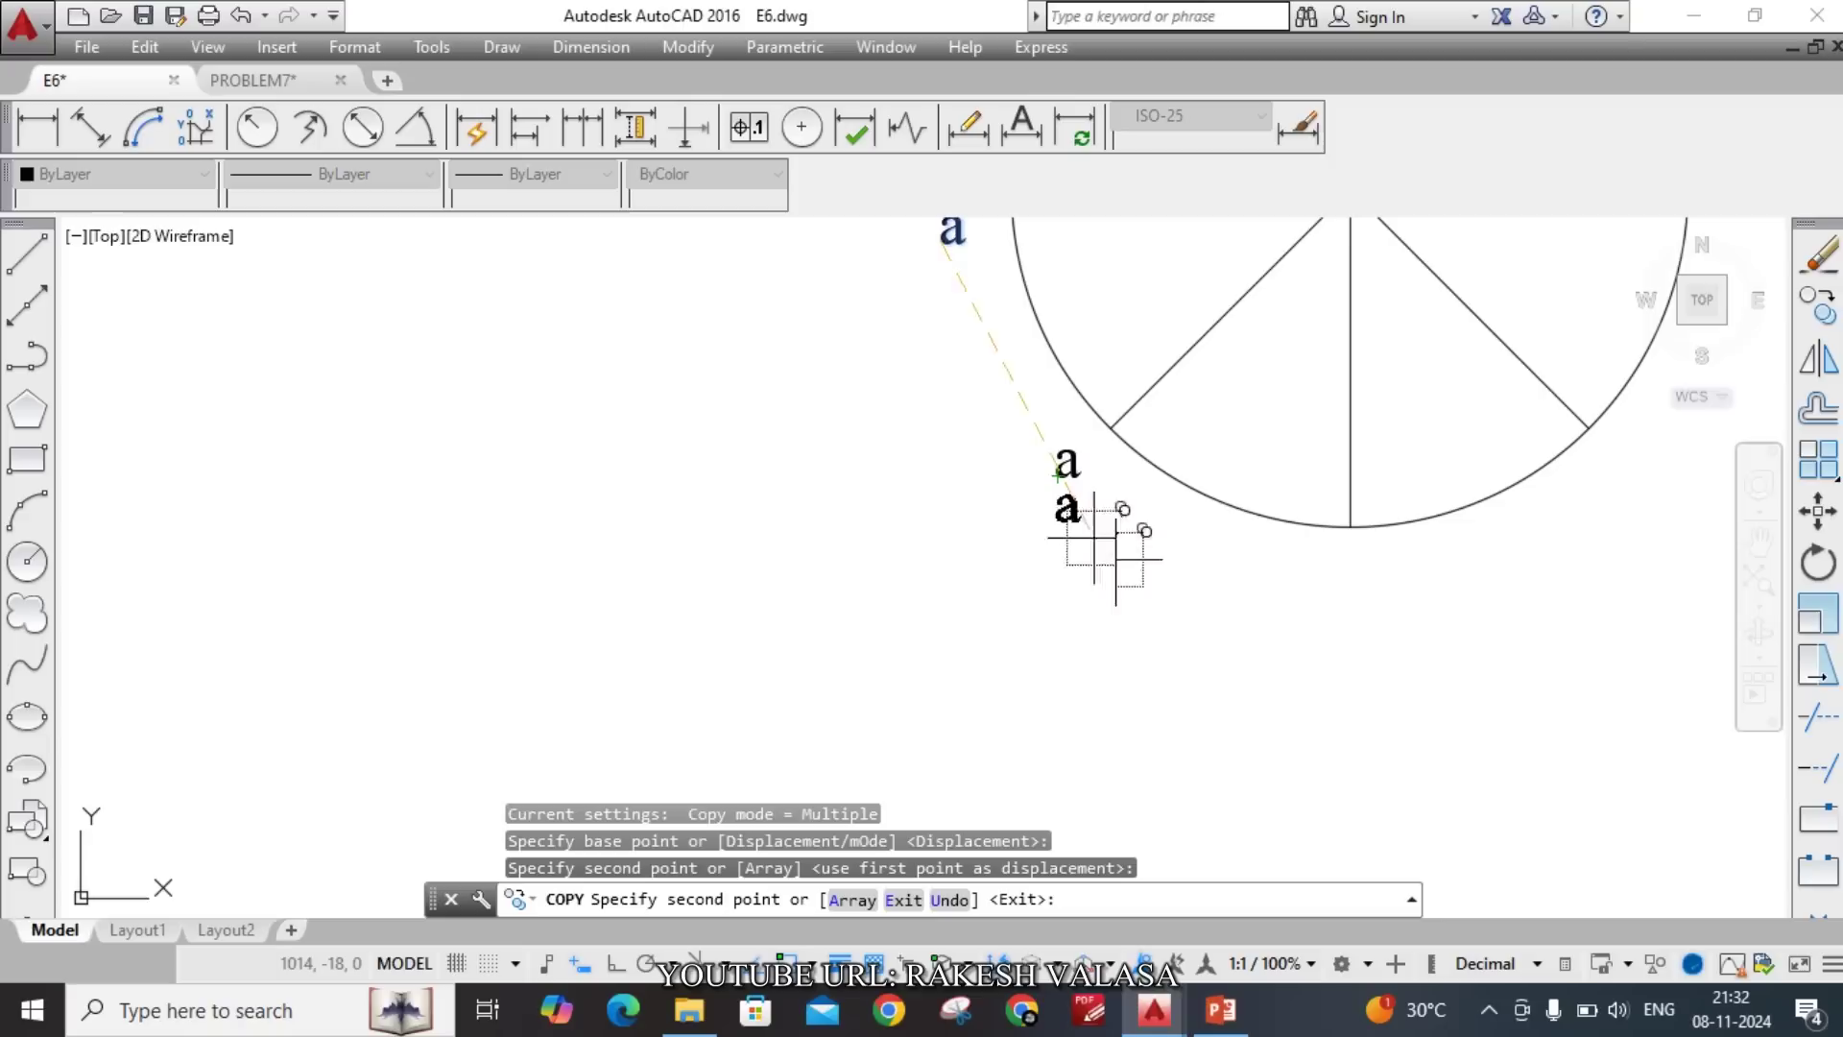
click(1340, 589)
scroll(1341, 589, down, 4)
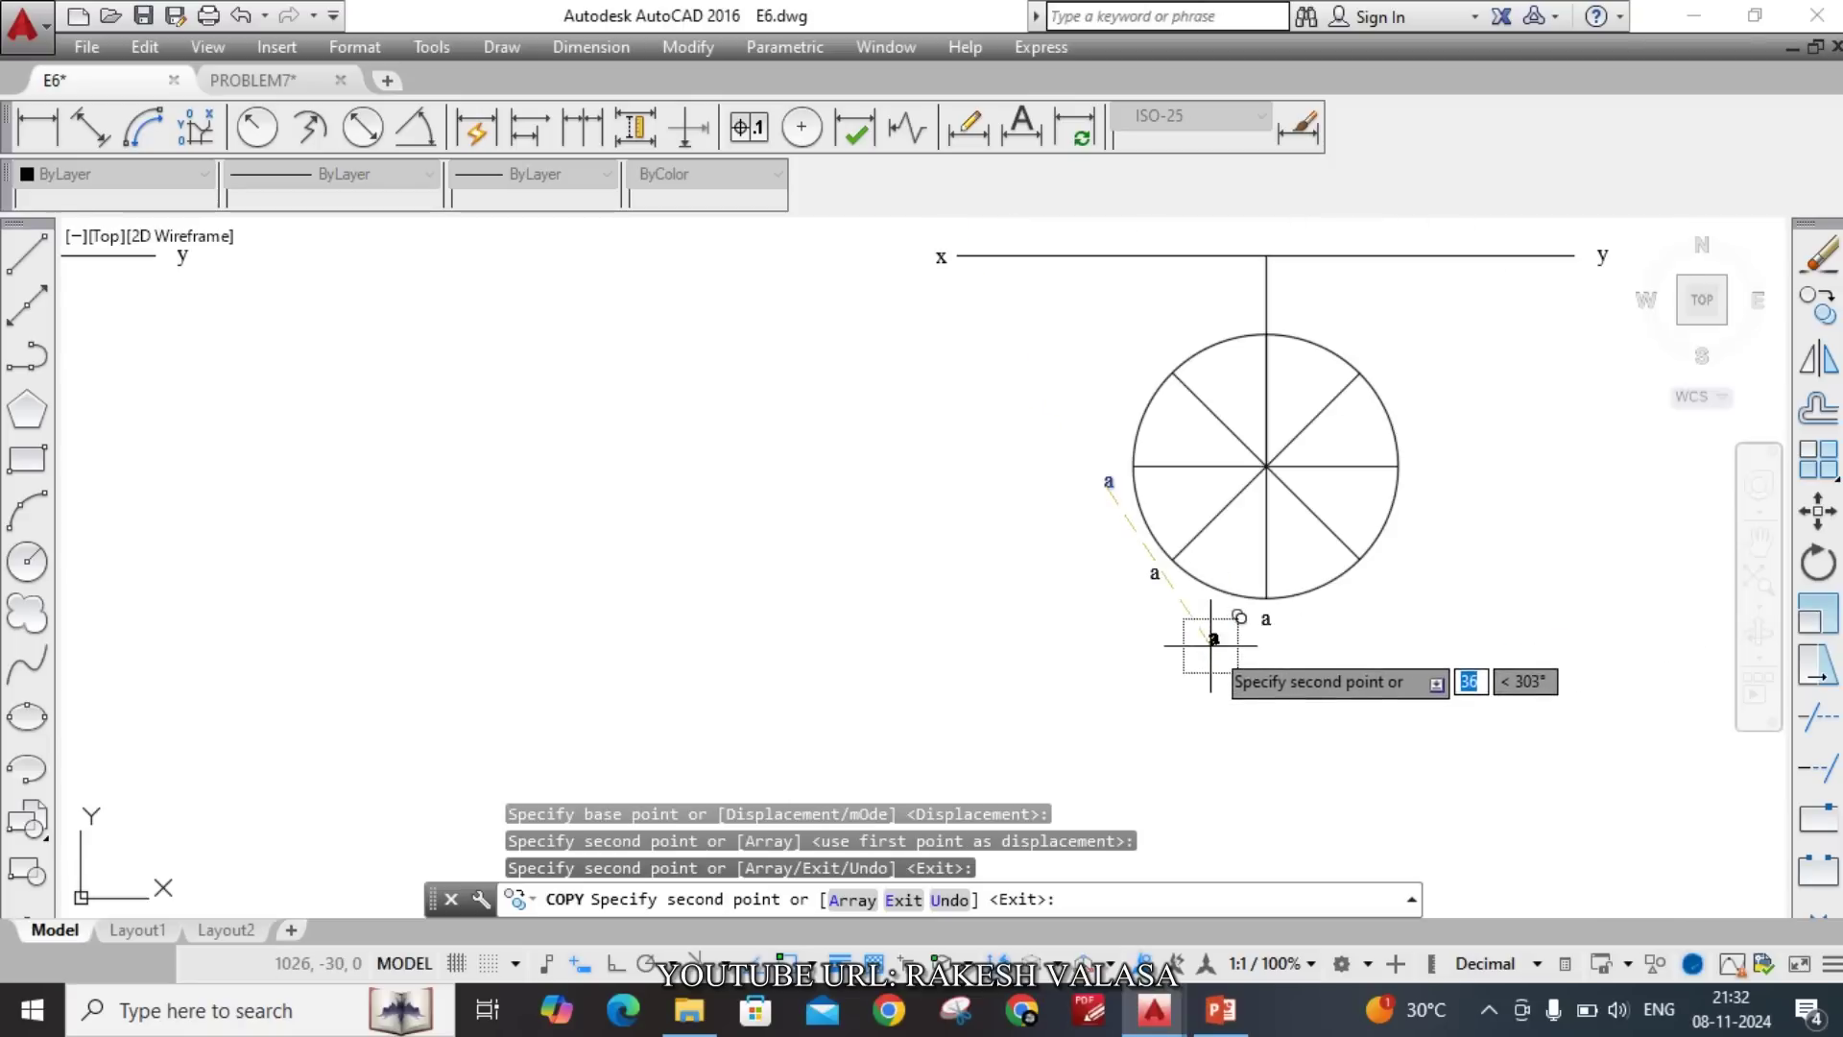
scroll(1372, 566, up, 4)
click(1382, 576)
Place further copies of the label "a" beside the circle's right, upper-right, top and upper-left division points.
scroll(1382, 576, down, 4)
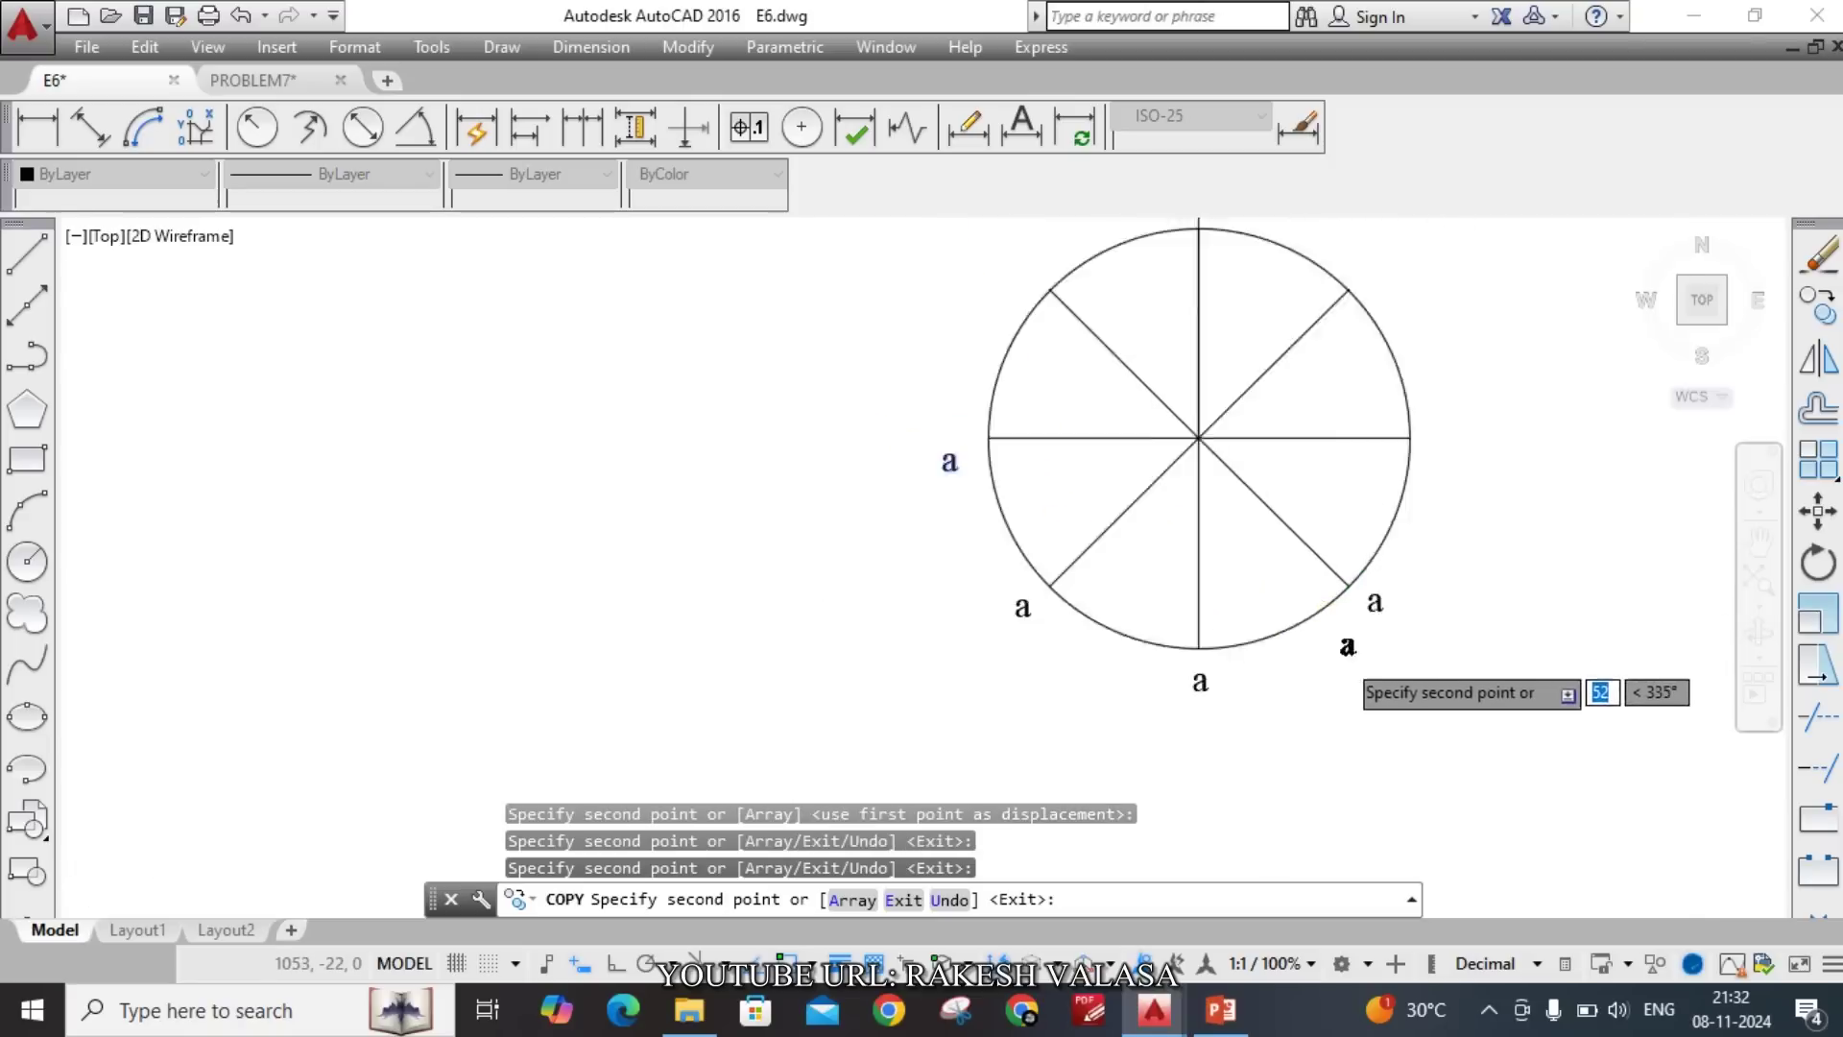
scroll(1389, 531, up, 1)
scroll(1389, 530, up, 4)
scroll(1411, 473, down, 6)
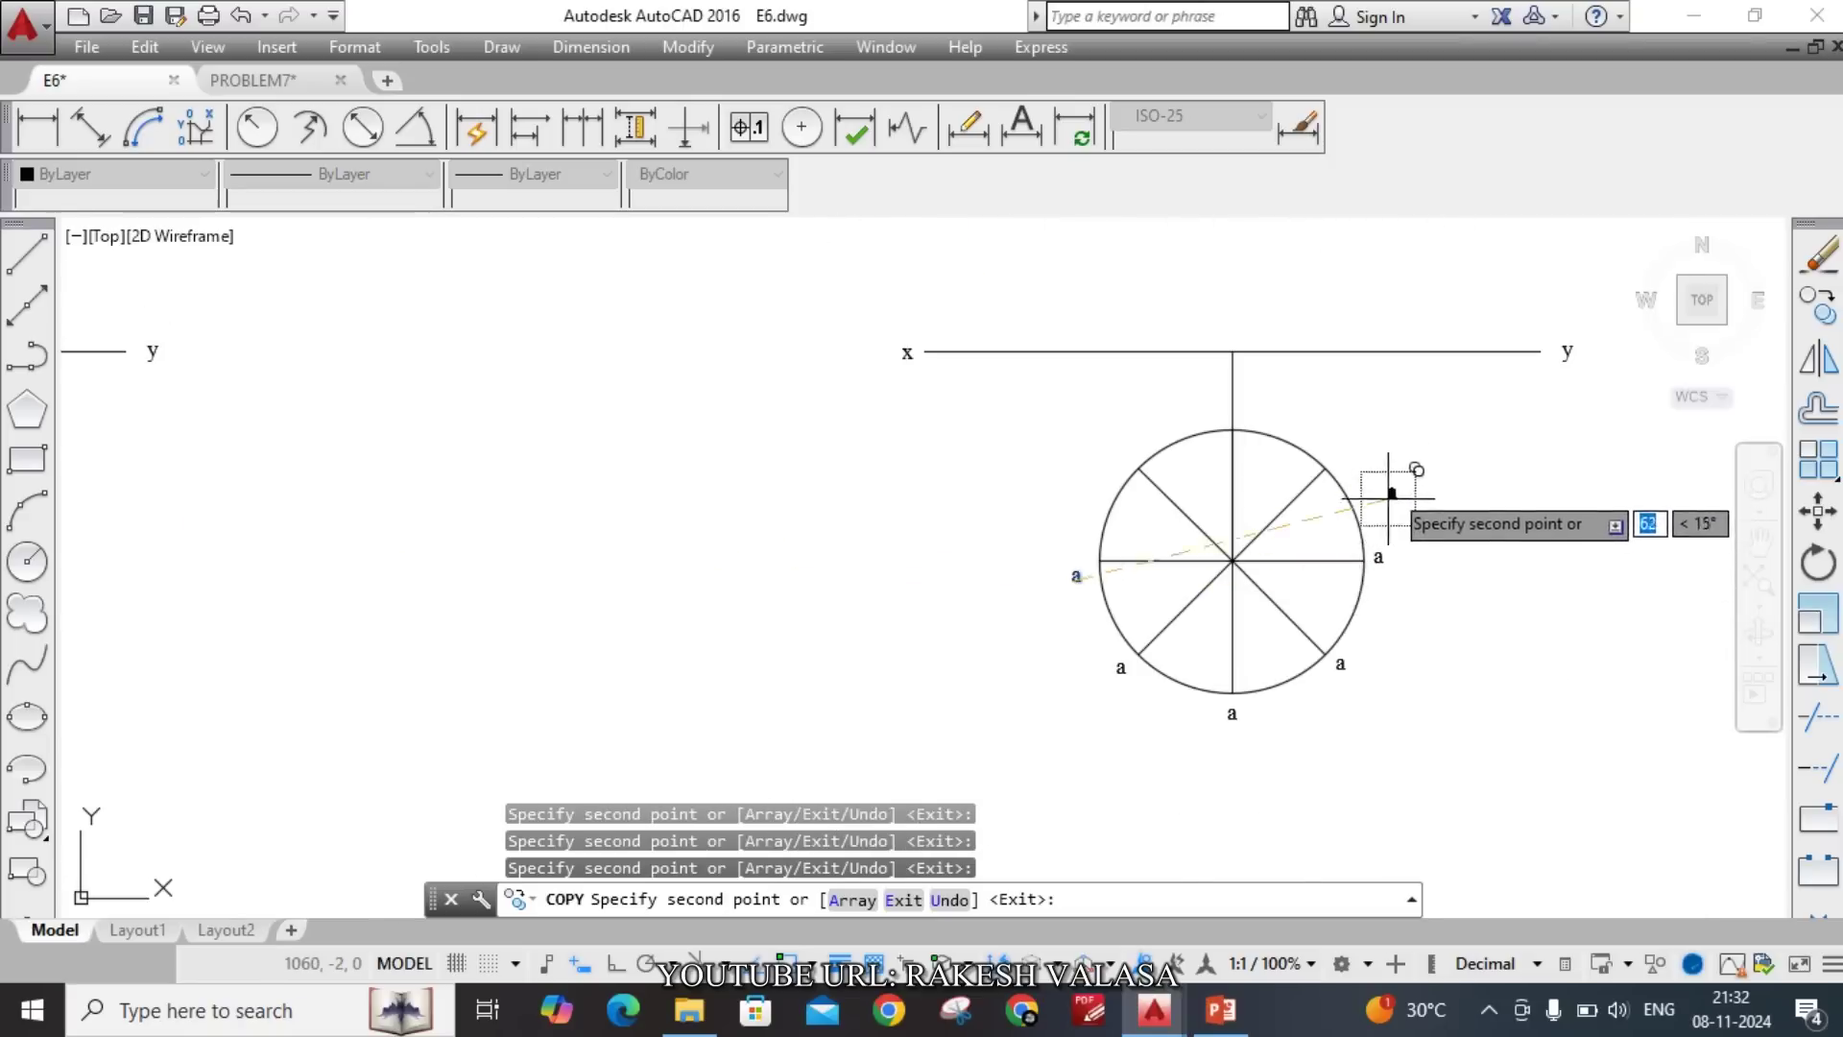
scroll(1344, 442, up, 6)
click(1202, 476)
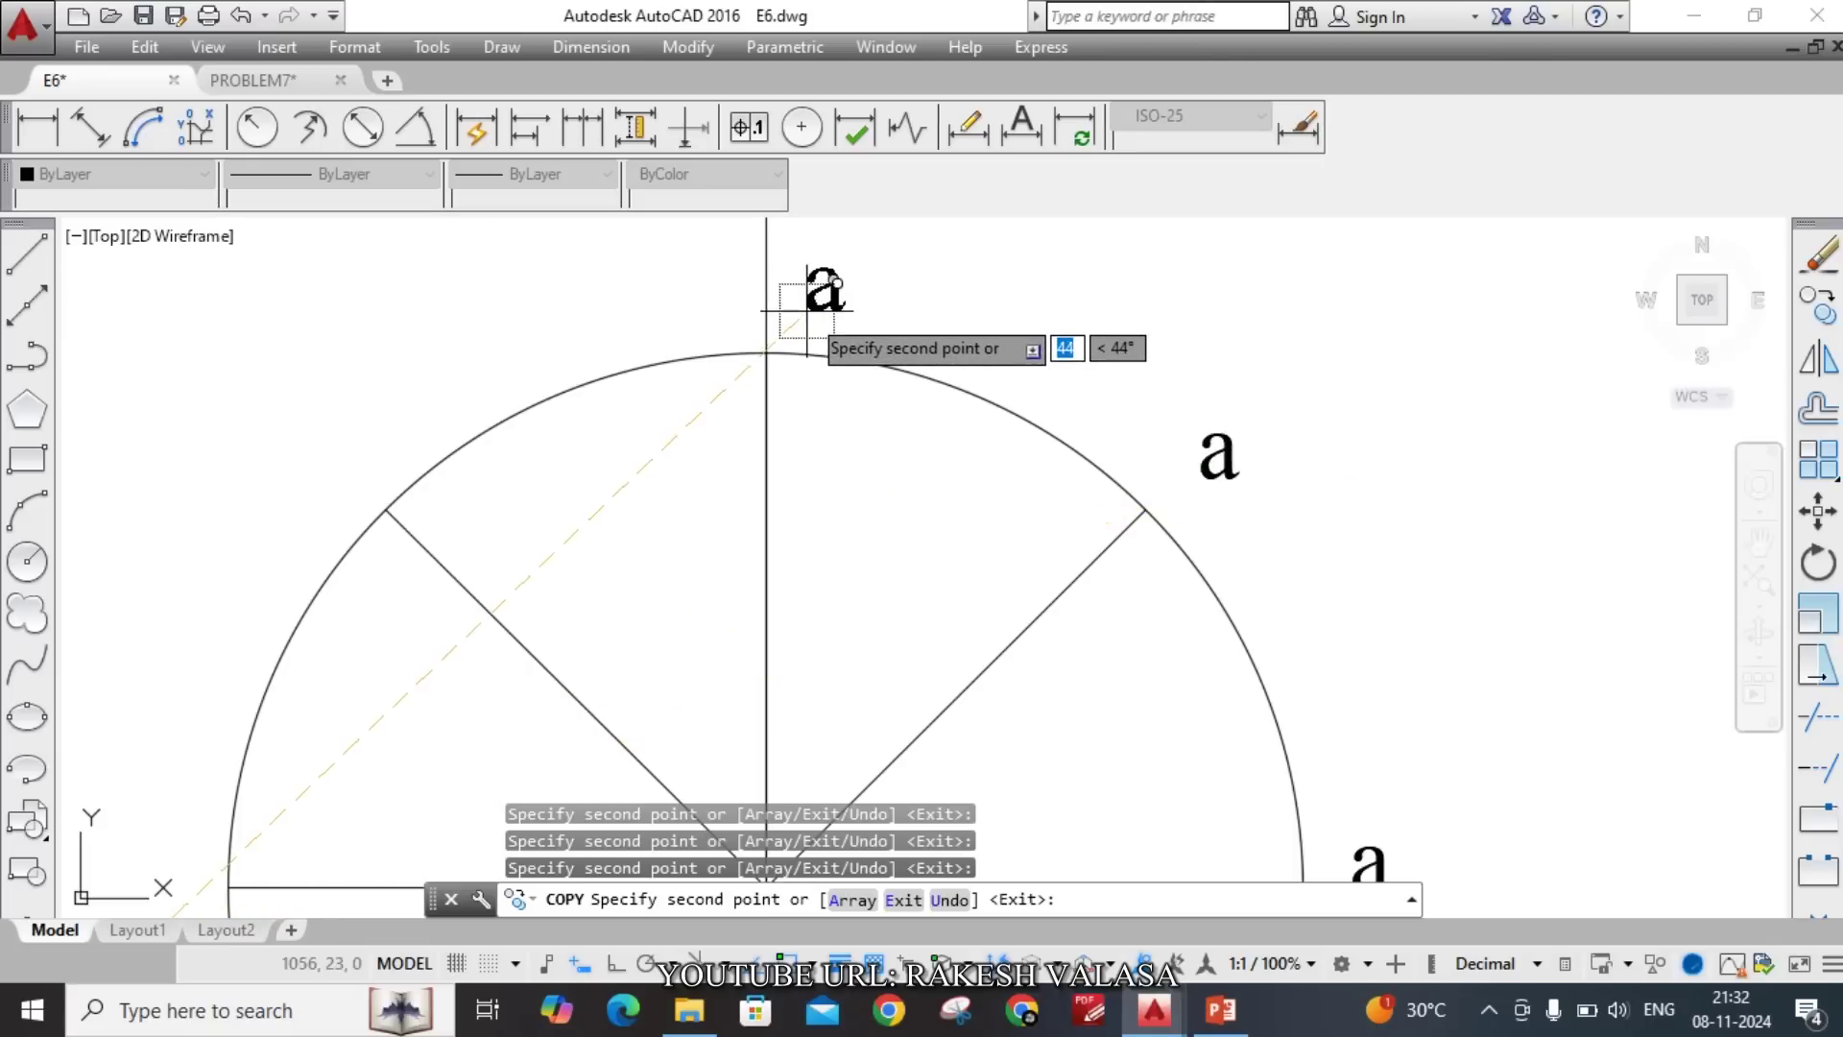
click(805, 312)
click(312, 502)
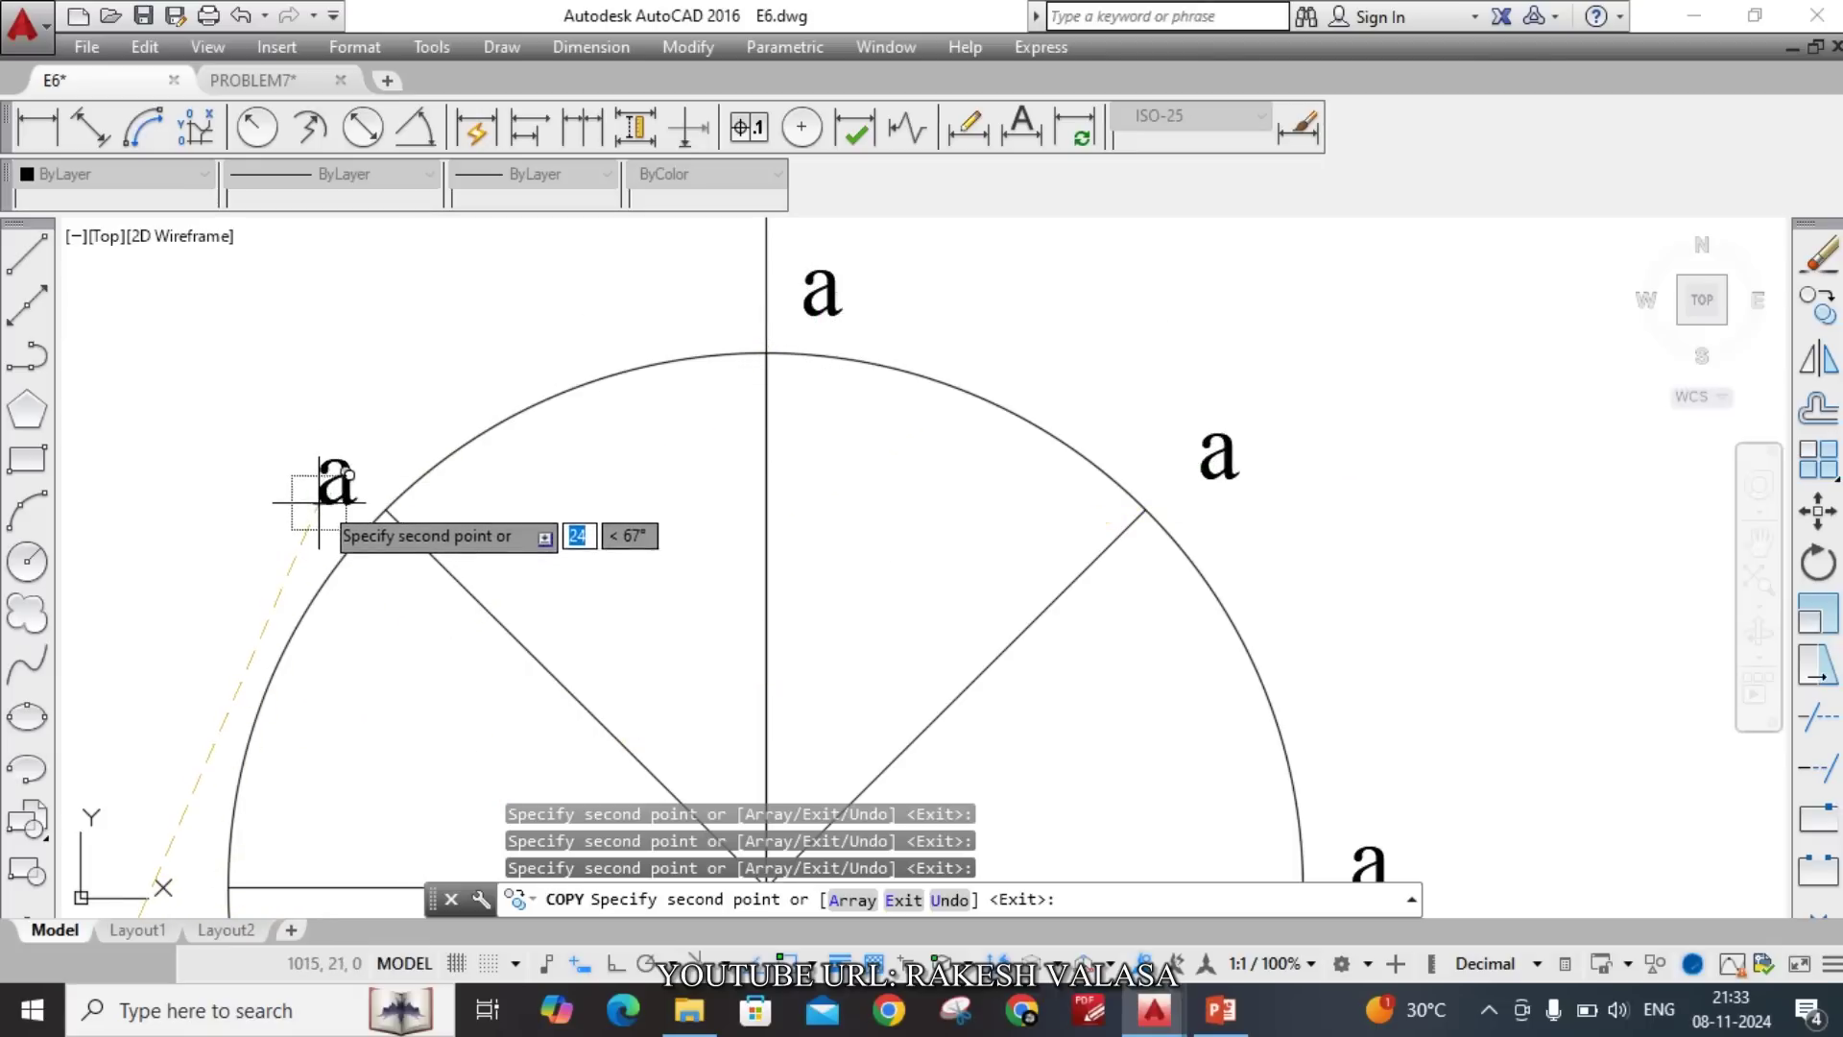
scroll(496, 404, down, 4)
key(Escape)
Change the label at the circle's lower-left division point to "b".
scroll(538, 432, down, 2)
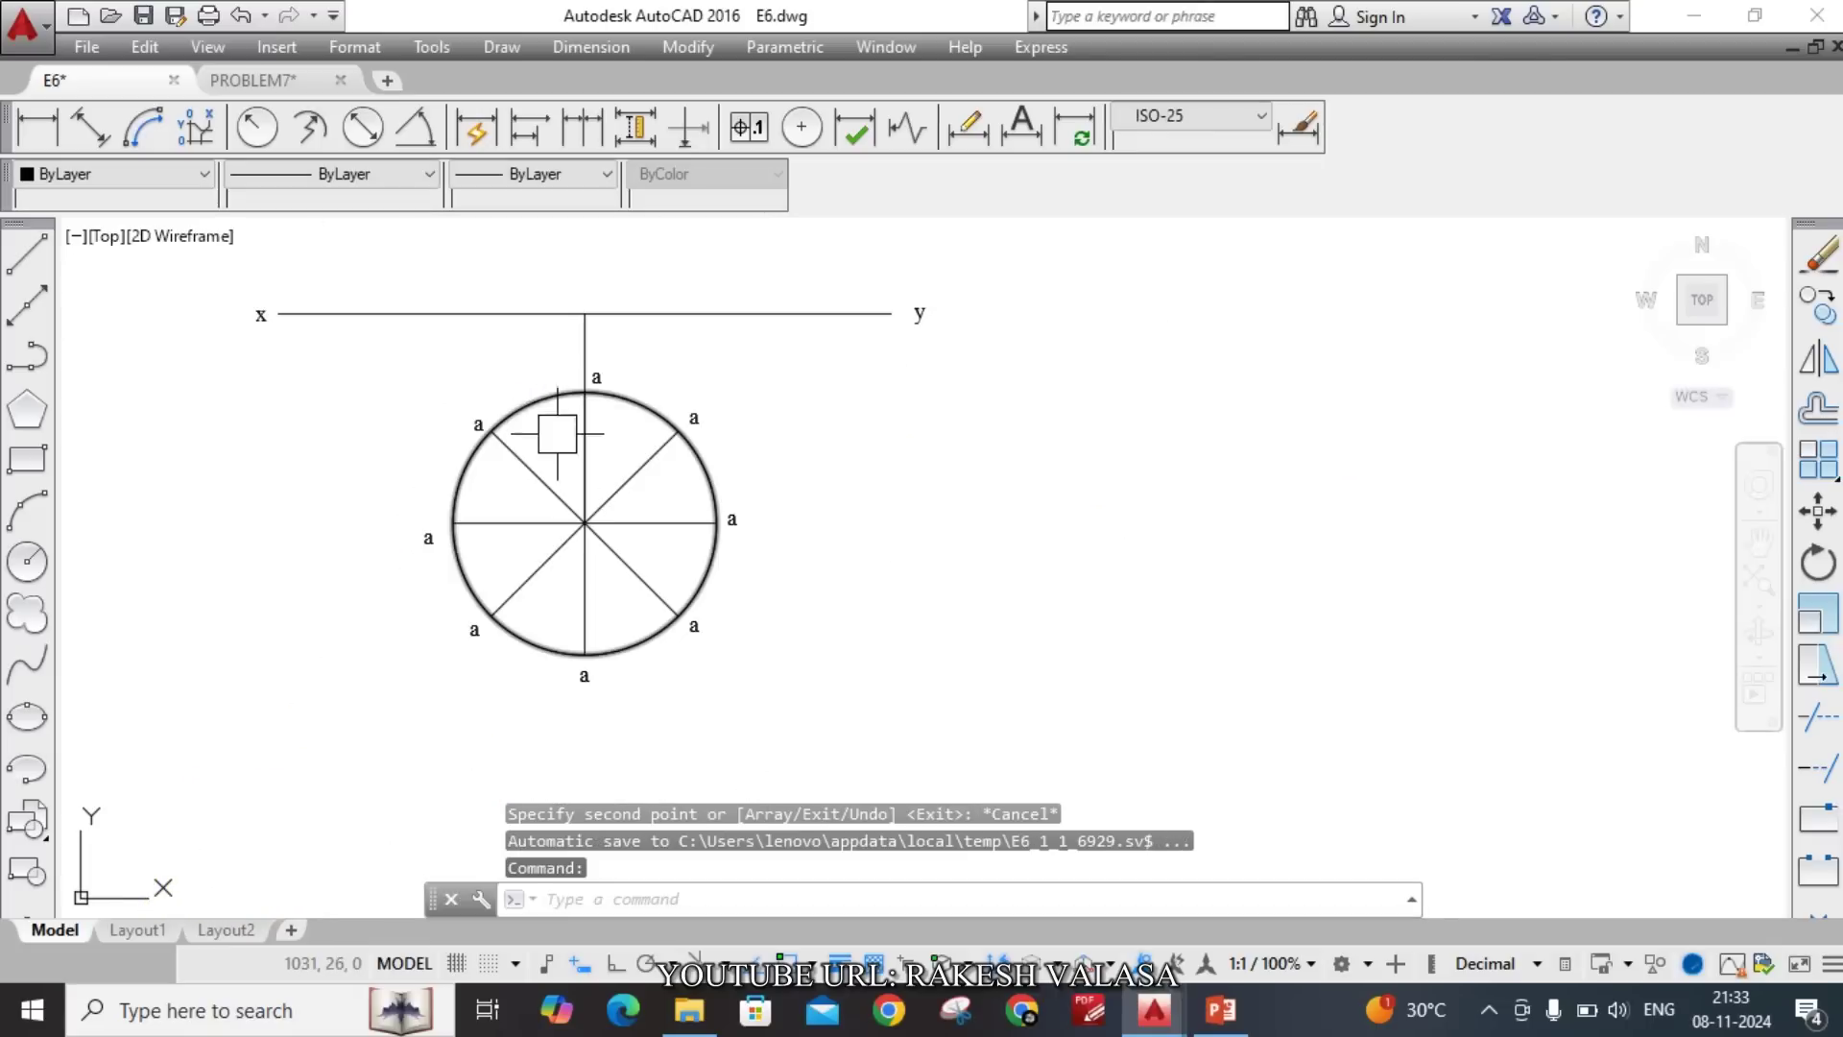
scroll(440, 640, up, 5)
scroll(440, 640, up, 2)
double_click(576, 602)
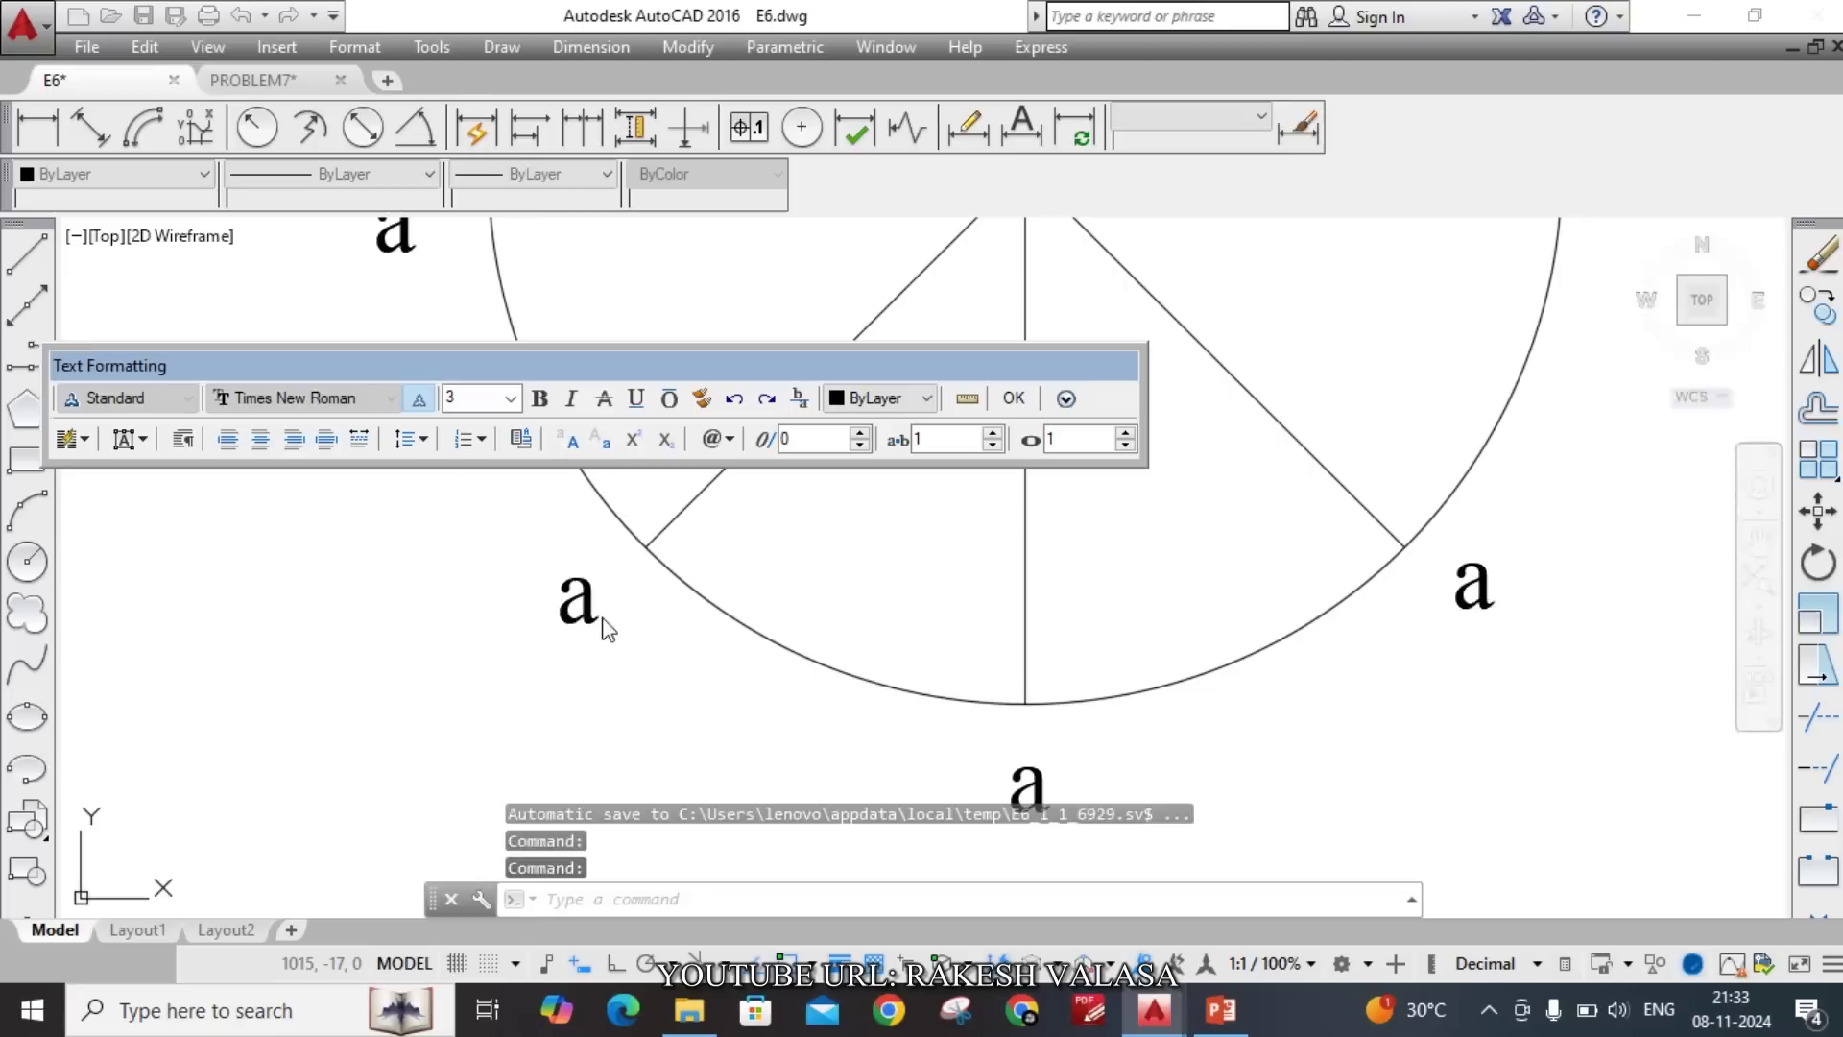
drag(600, 600, 553, 601)
text(b)
key(ctrl+Return)
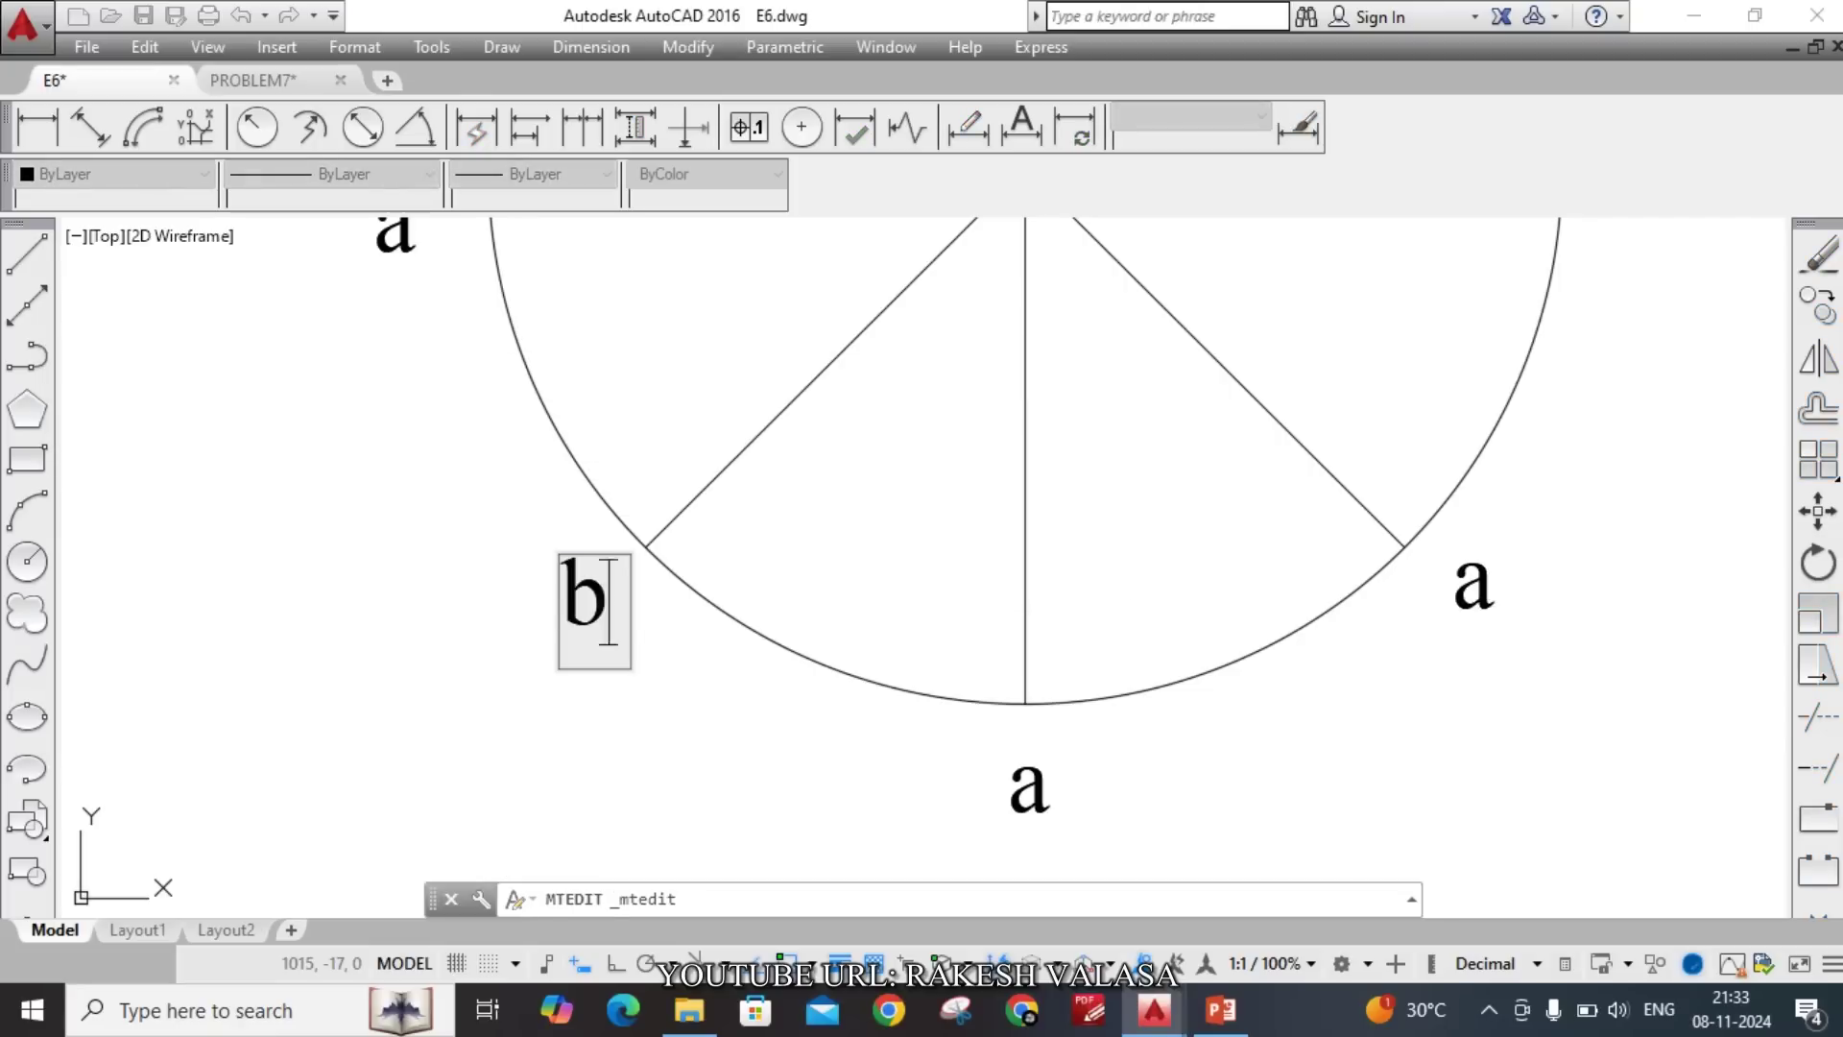
Change the label below the circle's bottom quadrant point to "c".
double_click(1046, 787)
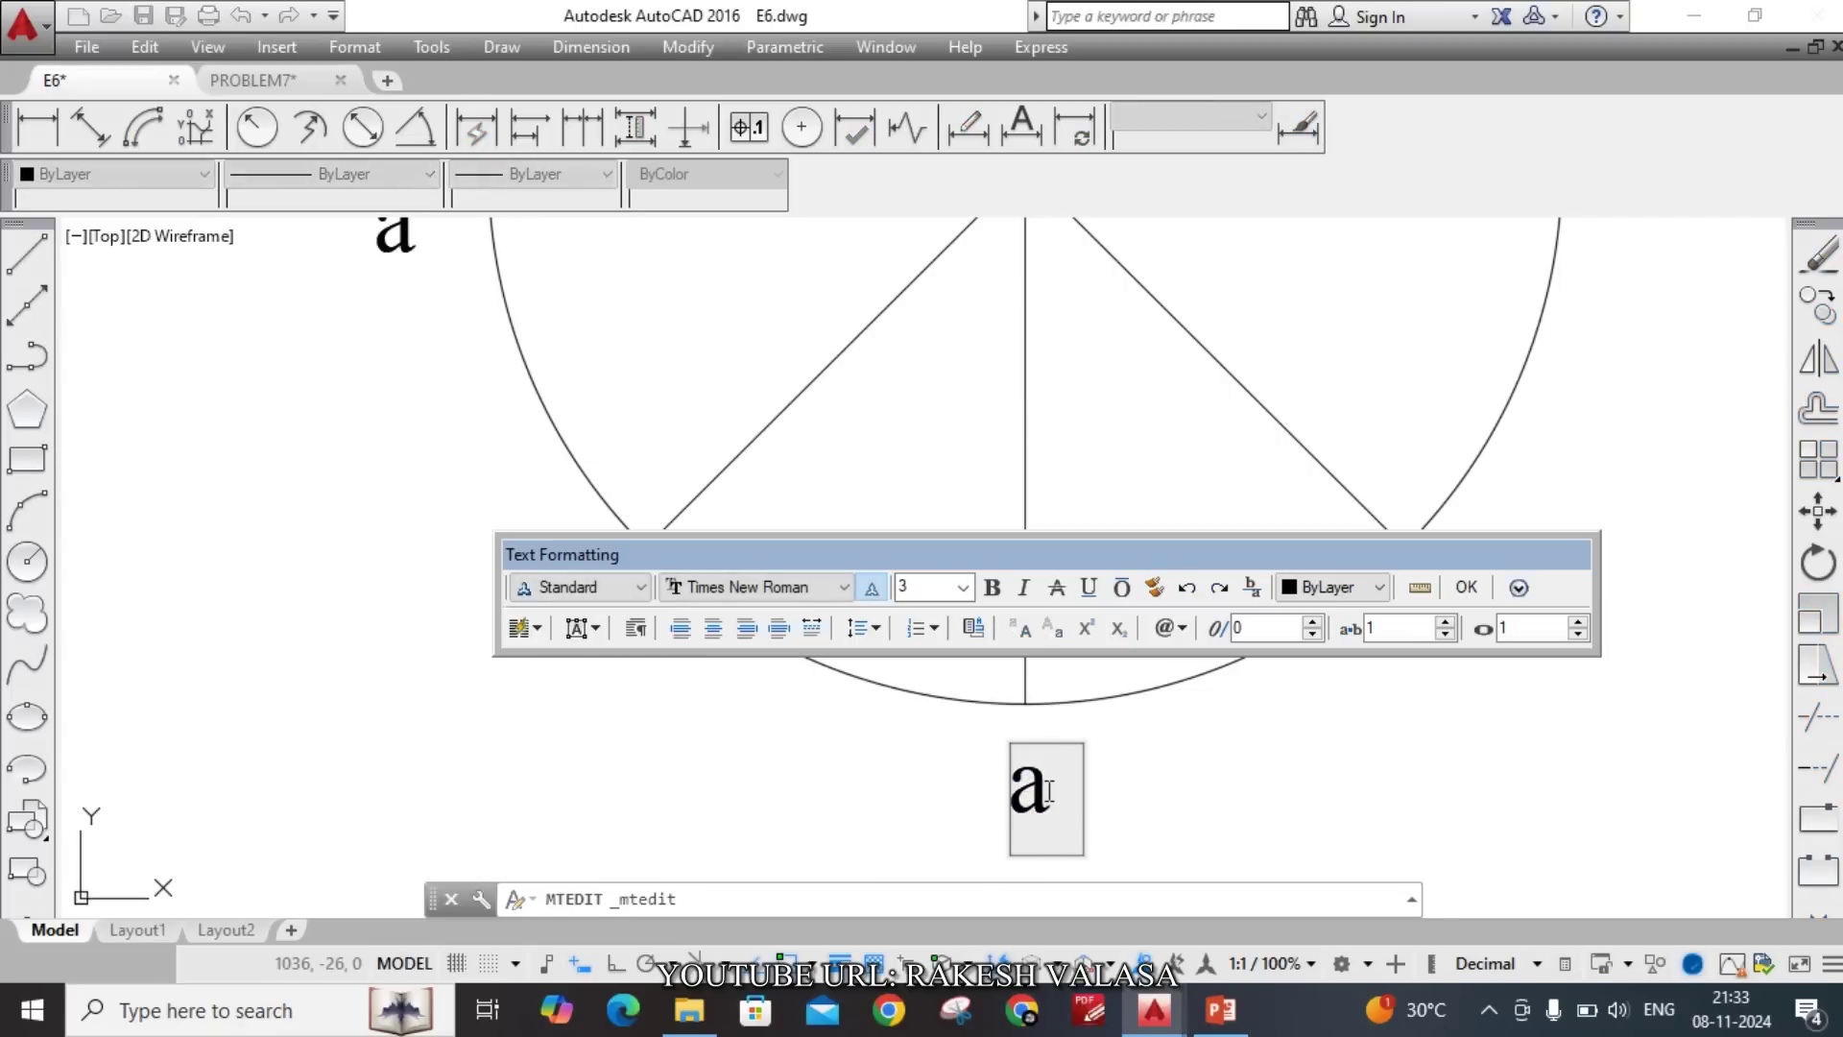
drag(1049, 787, 993, 787)
text(c)
key(ctrl+Return)
Change the label at the circle's lower-right division point to "d".
scroll(988, 774, down, 2)
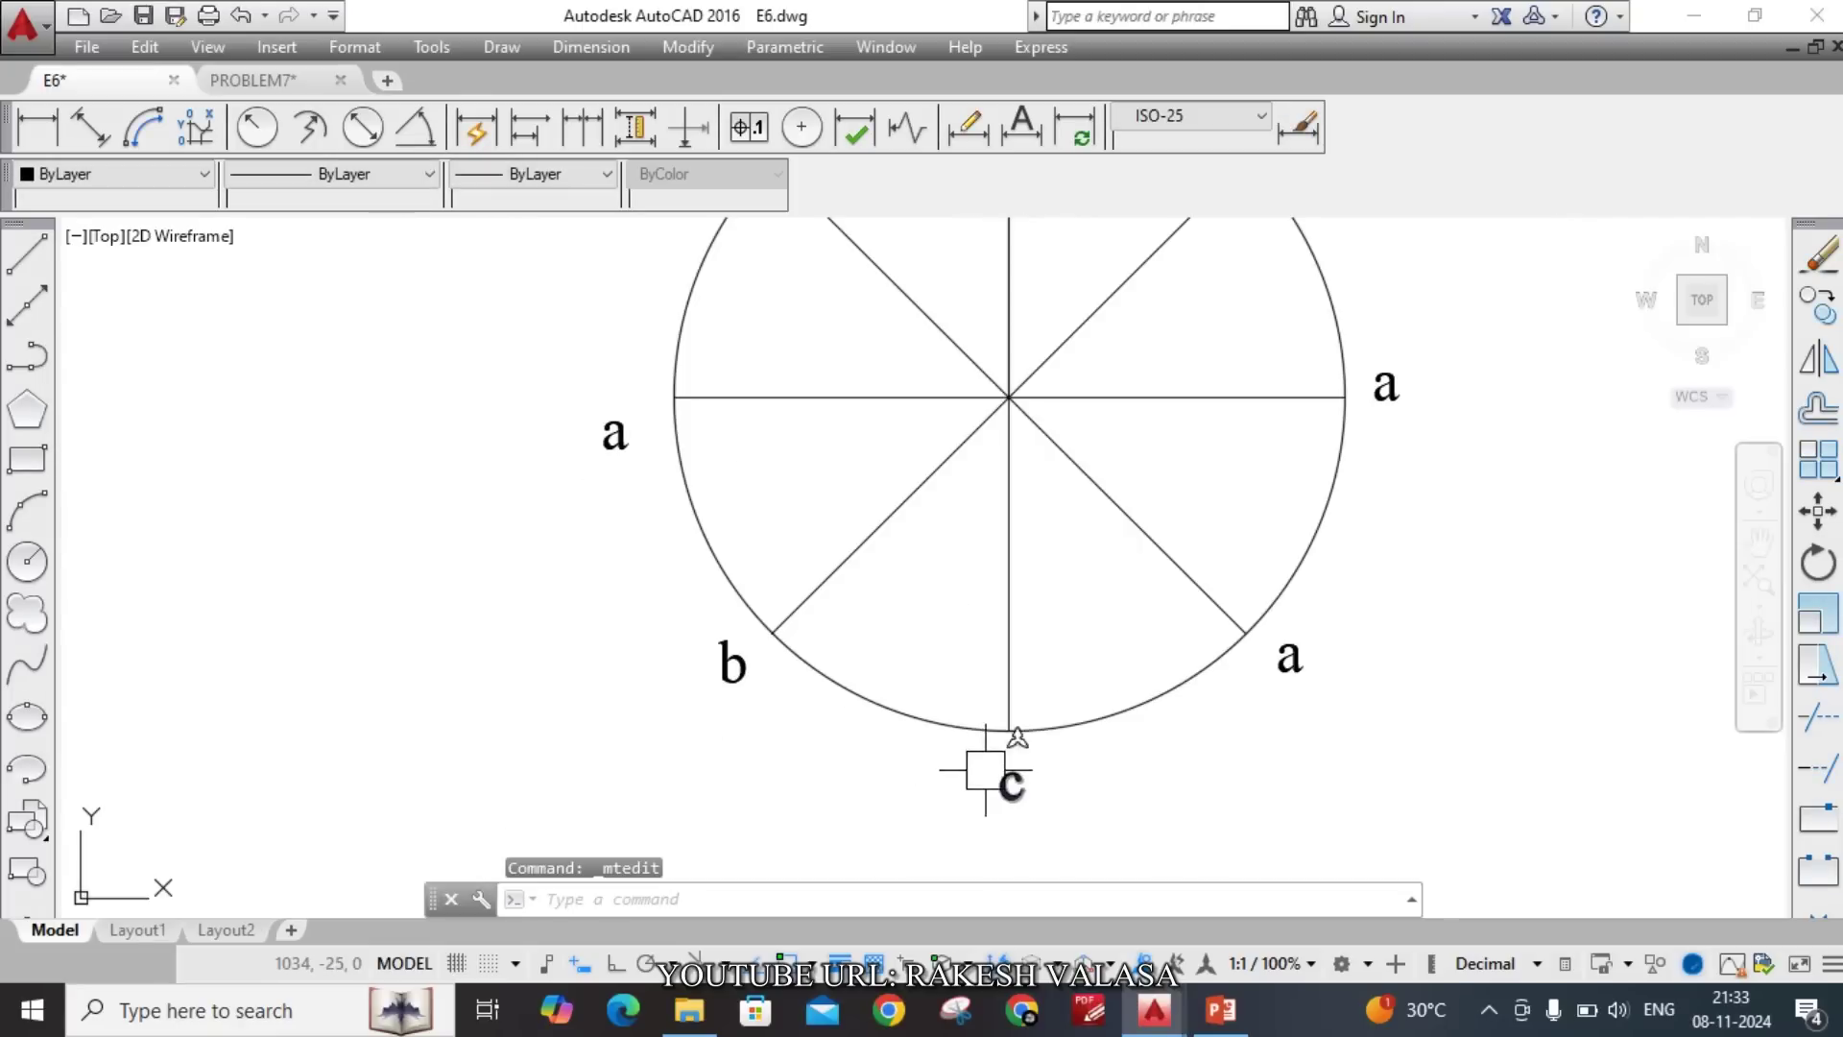
scroll(1305, 653, up, 4)
double_click(1329, 656)
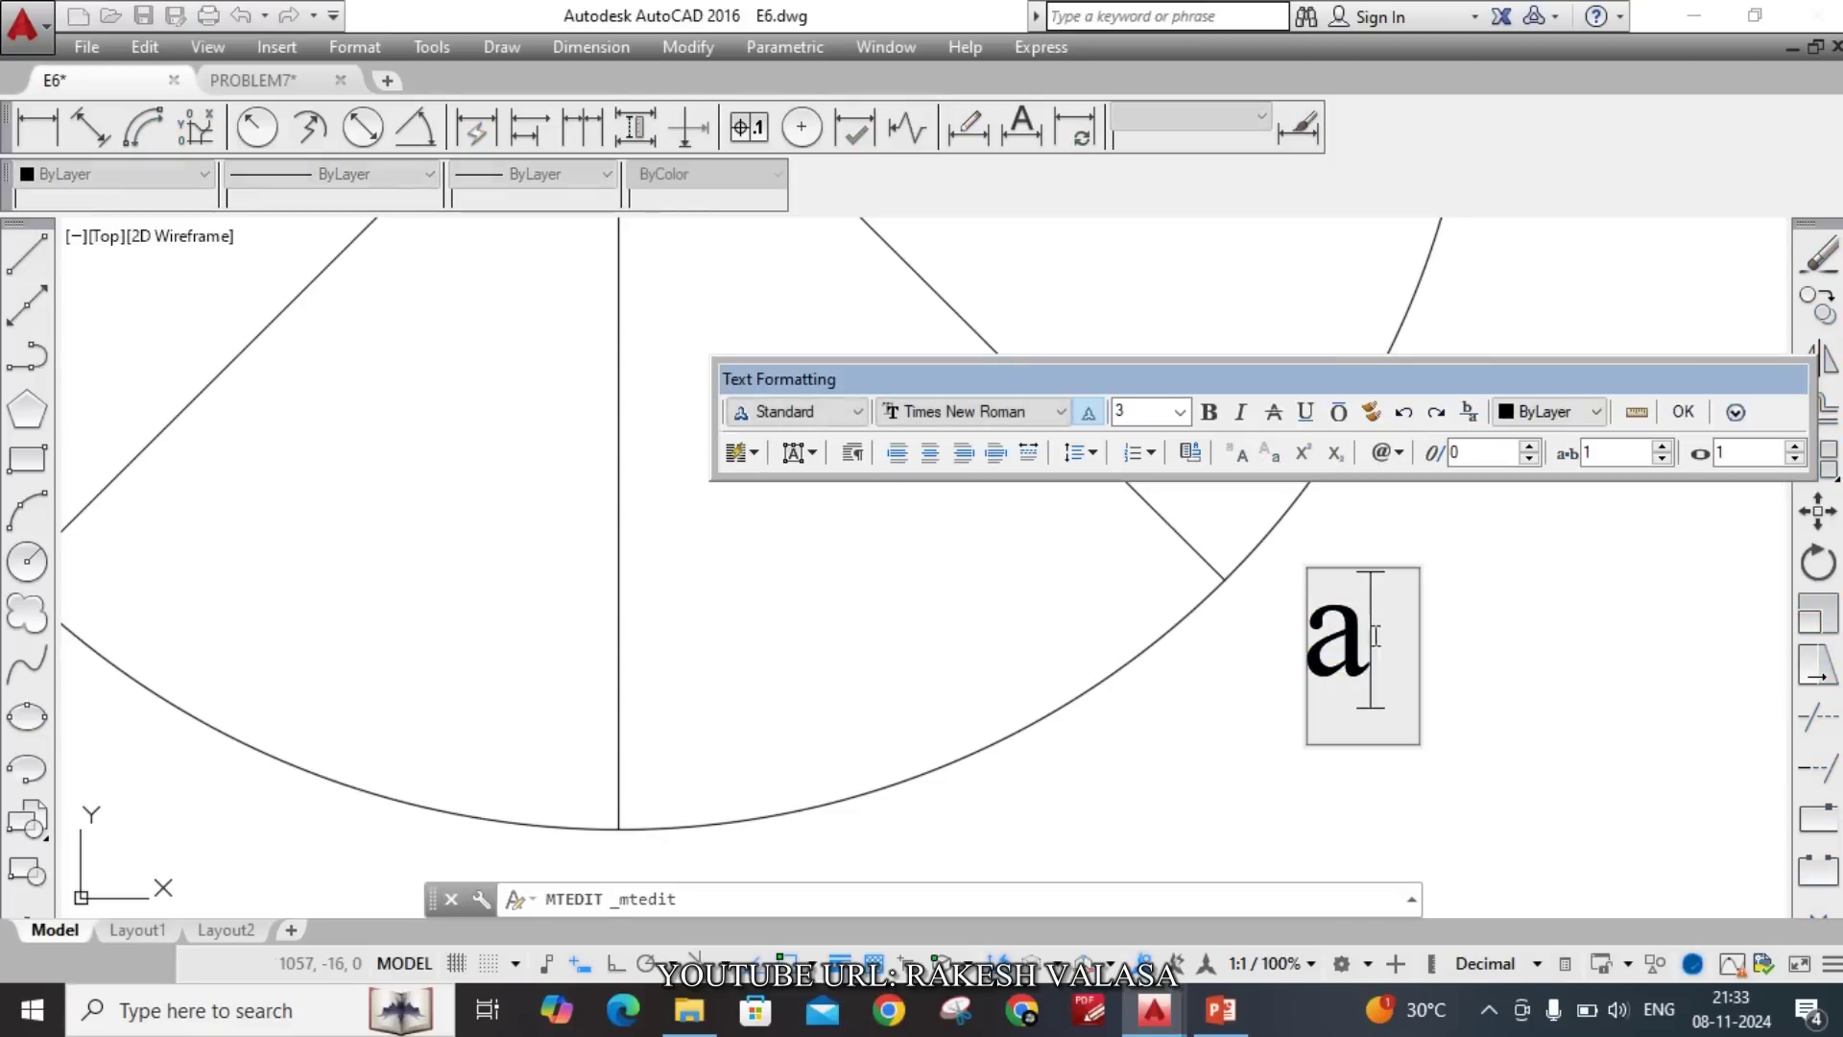
drag(1370, 634, 1299, 637)
text(d)
key(ctrl+Return)
Change the label at the circle's right quadrant point to "e".
scroll(1205, 732, down, 2)
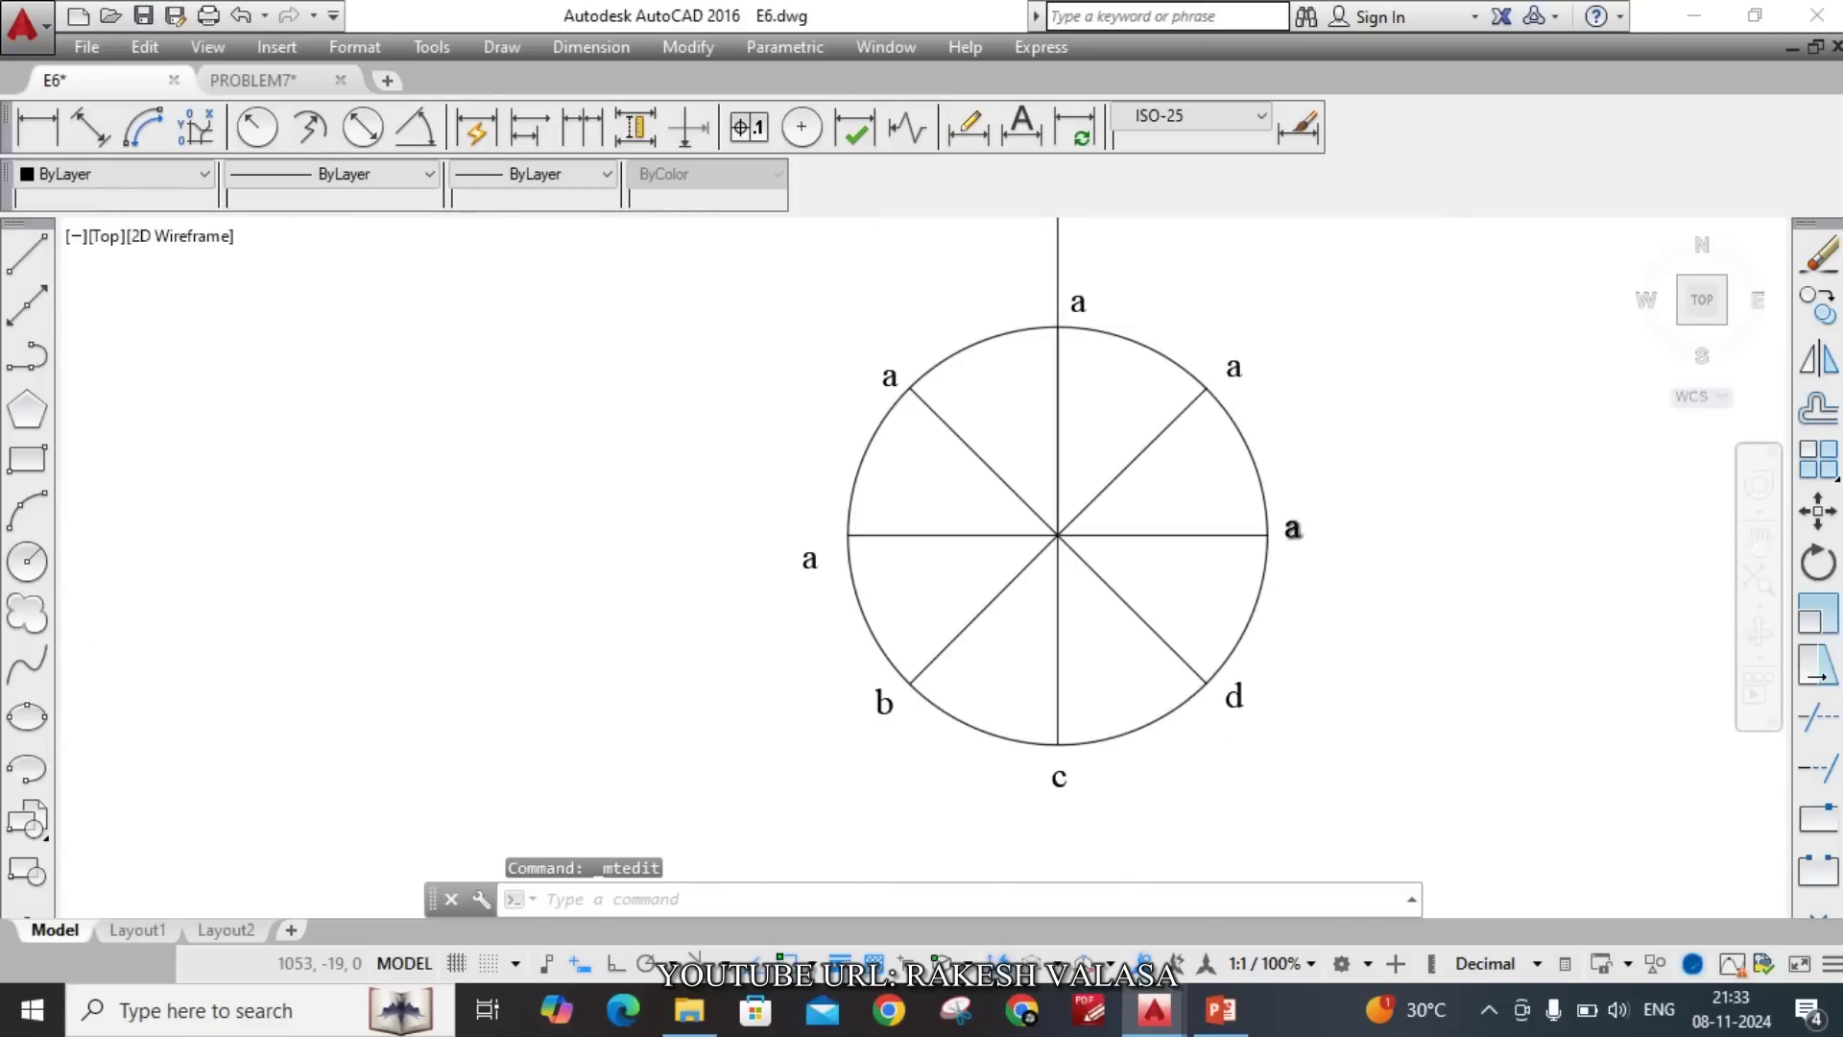
scroll(1296, 527, up, 4)
click(1269, 607)
double_click(1296, 617)
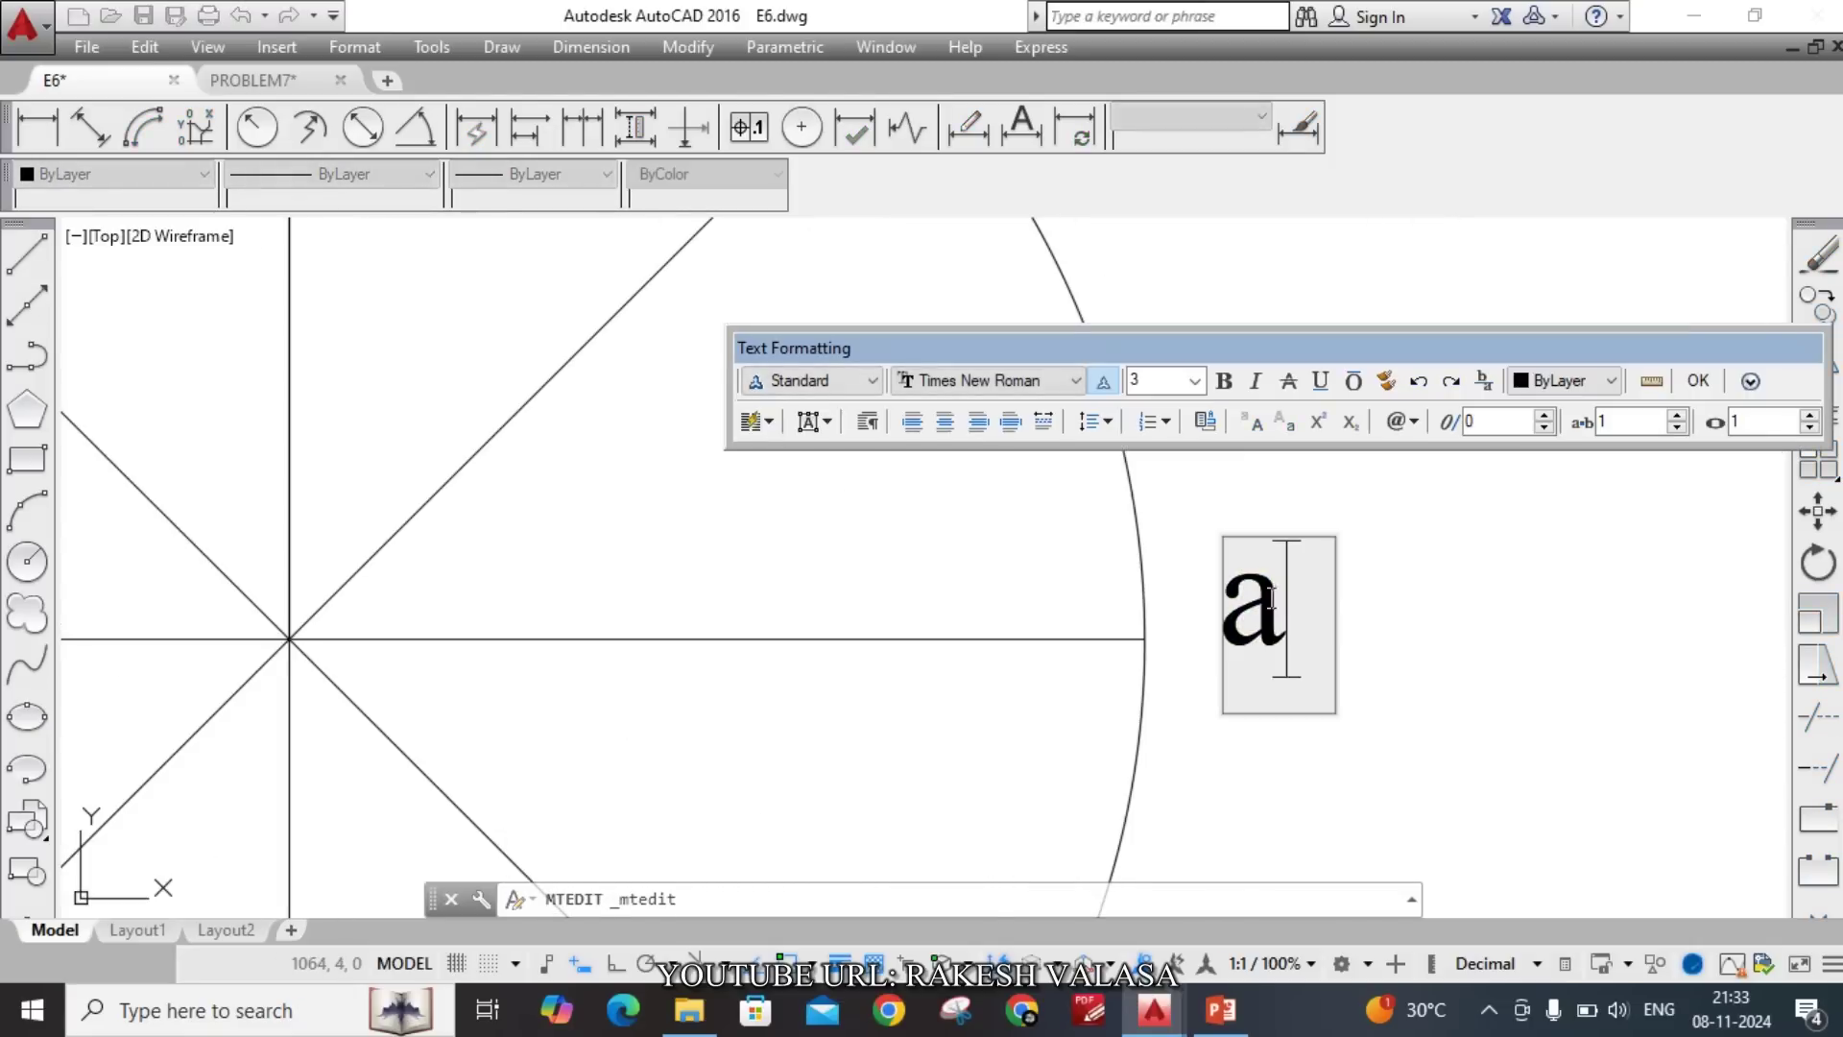
drag(1291, 633, 1238, 634)
text(e)
key(ctrl+Return)
scroll(1382, 669, down, 2)
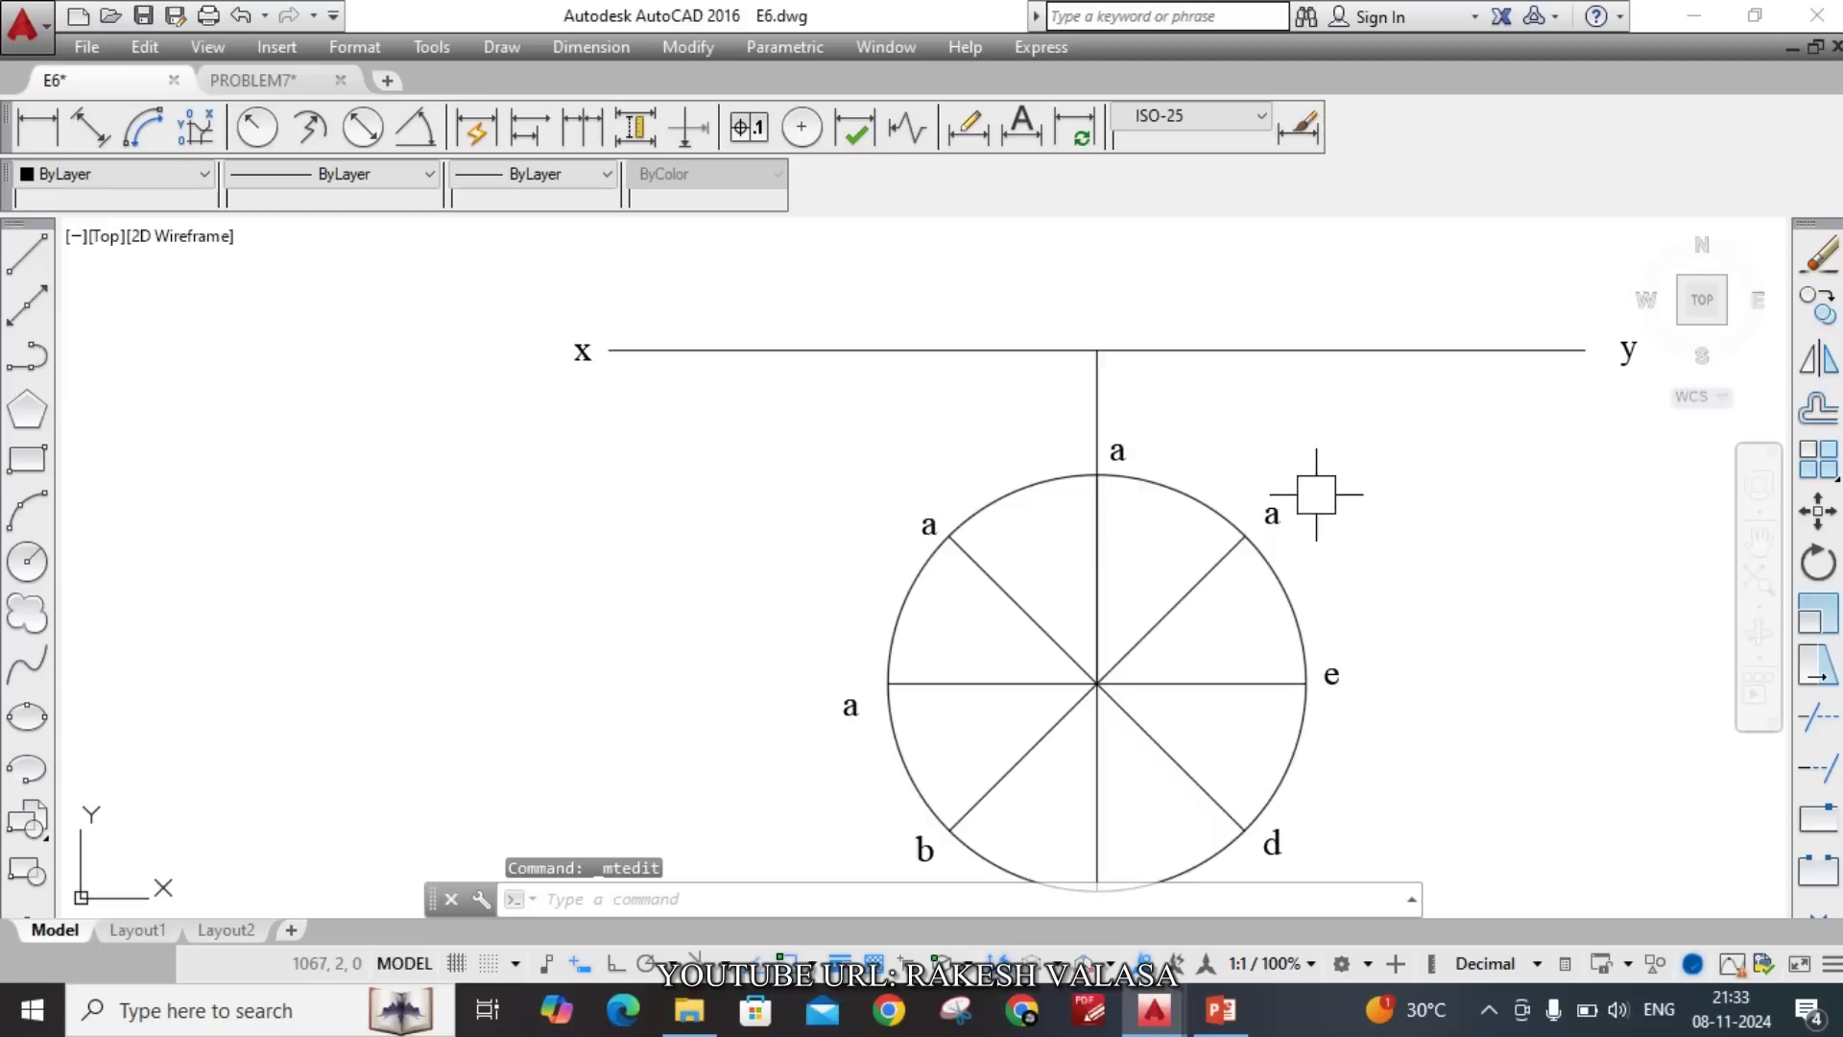
Change the label at the circle's upper-right division point to "f".
scroll(1316, 502, up, 4)
click(1190, 643)
double_click(1190, 643)
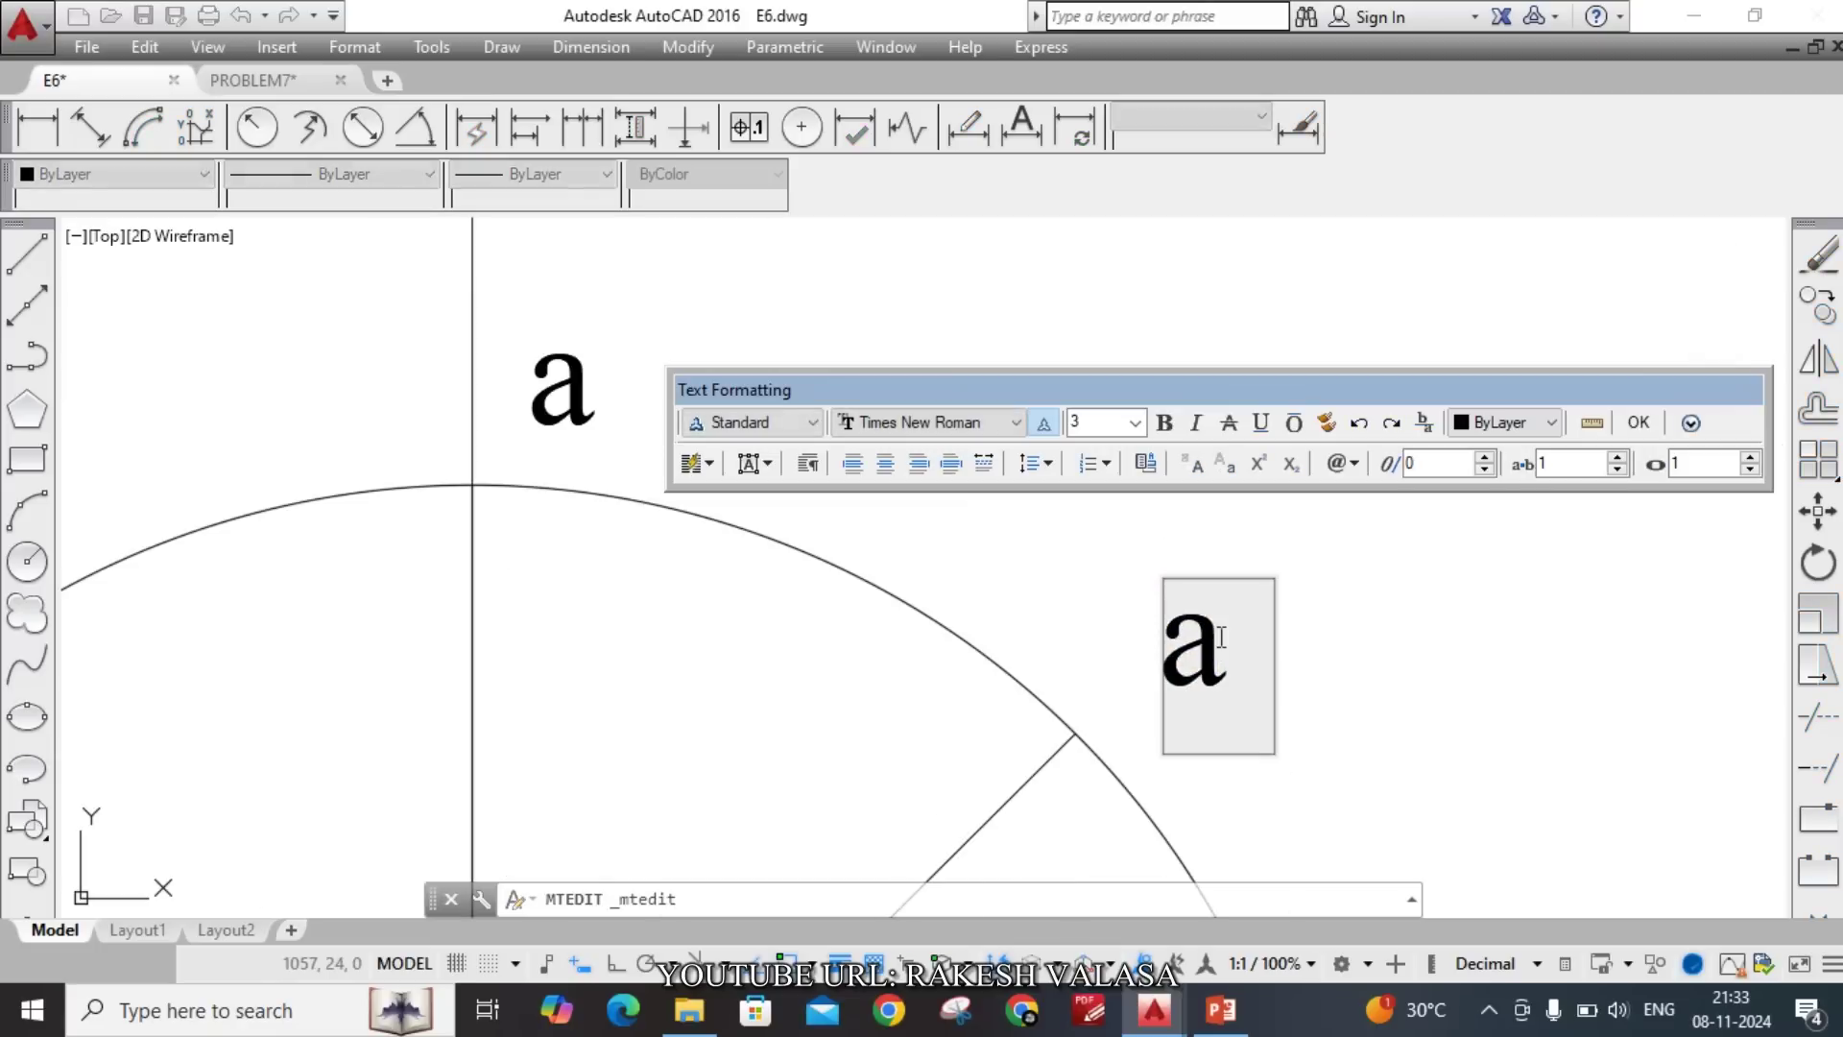
drag(1228, 643, 1187, 643)
text(f)
key(ctrl+Return)
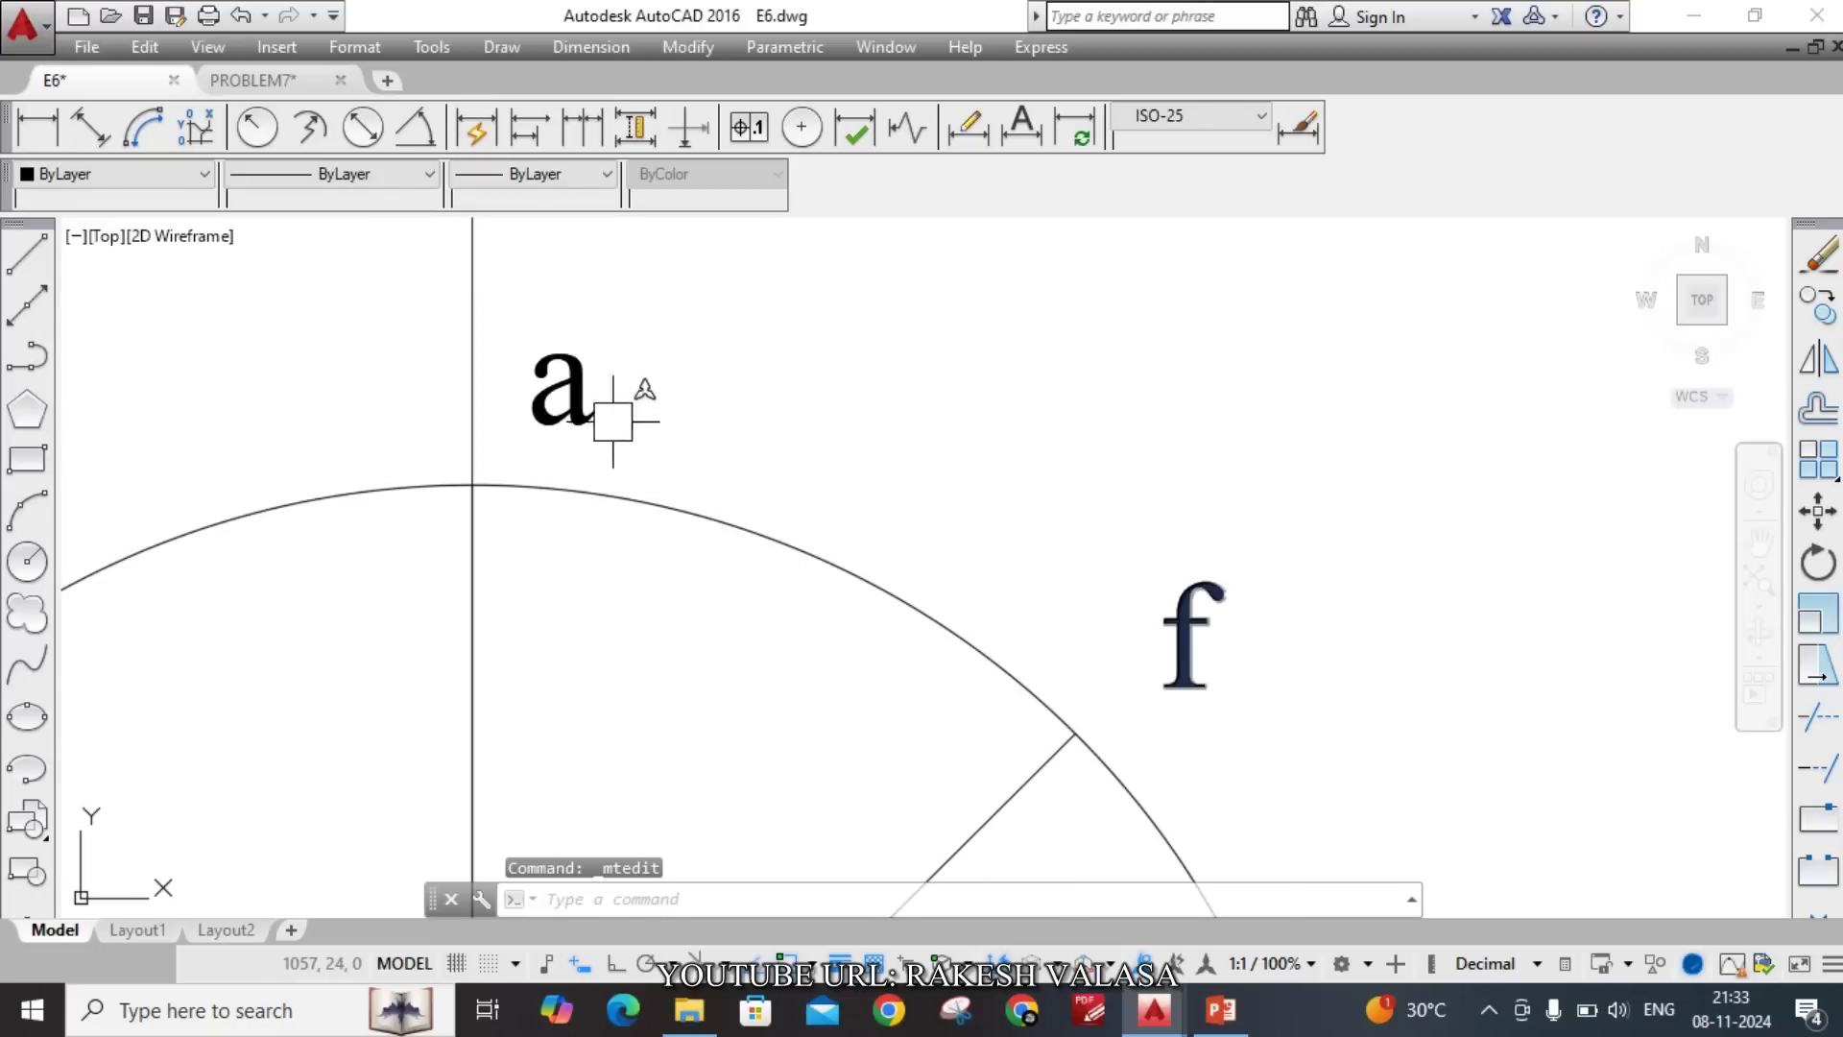
Change the label above the circle's top quadrant point to "g".
click(561, 393)
double_click(592, 401)
drag(592, 401, 544, 386)
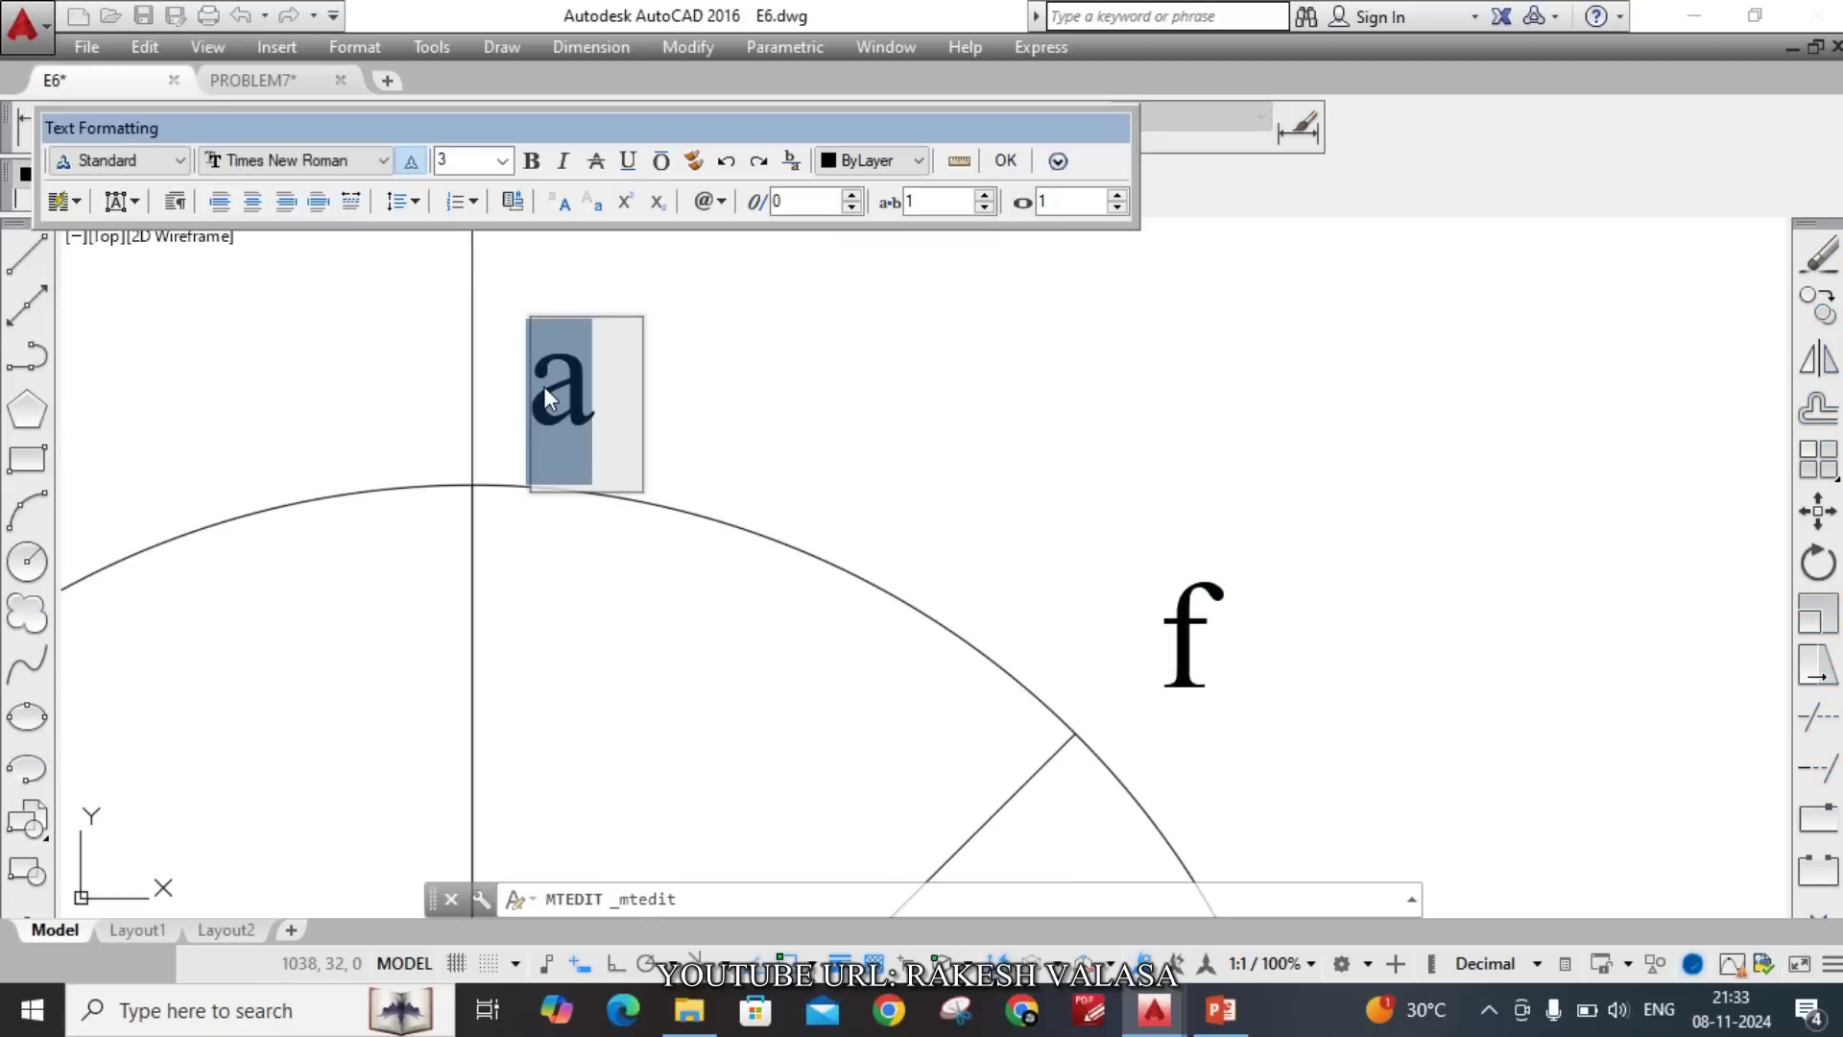
text(g)
key(ctrl+Return)
Change the label at the circle's upper-left division point to "h".
scroll(763, 388, down, 3)
scroll(529, 454, up, 5)
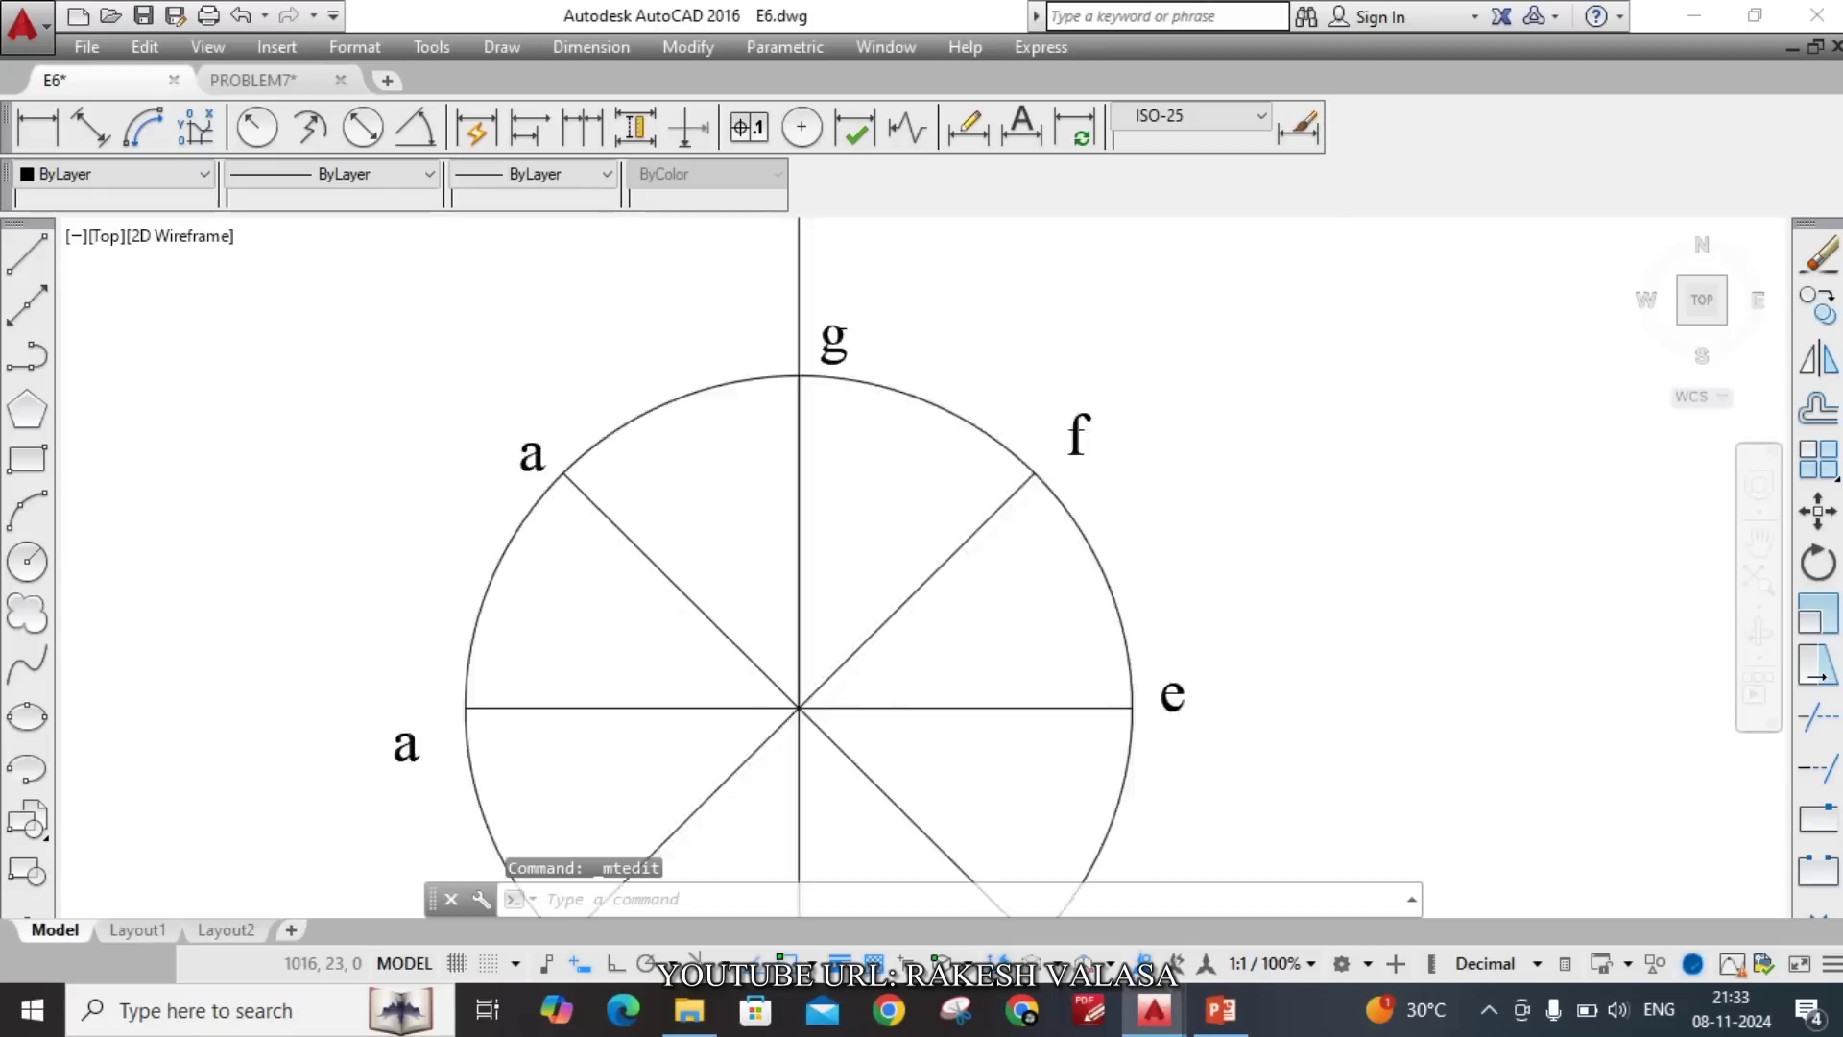
click(529, 453)
double_click(533, 454)
drag(566, 456, 515, 466)
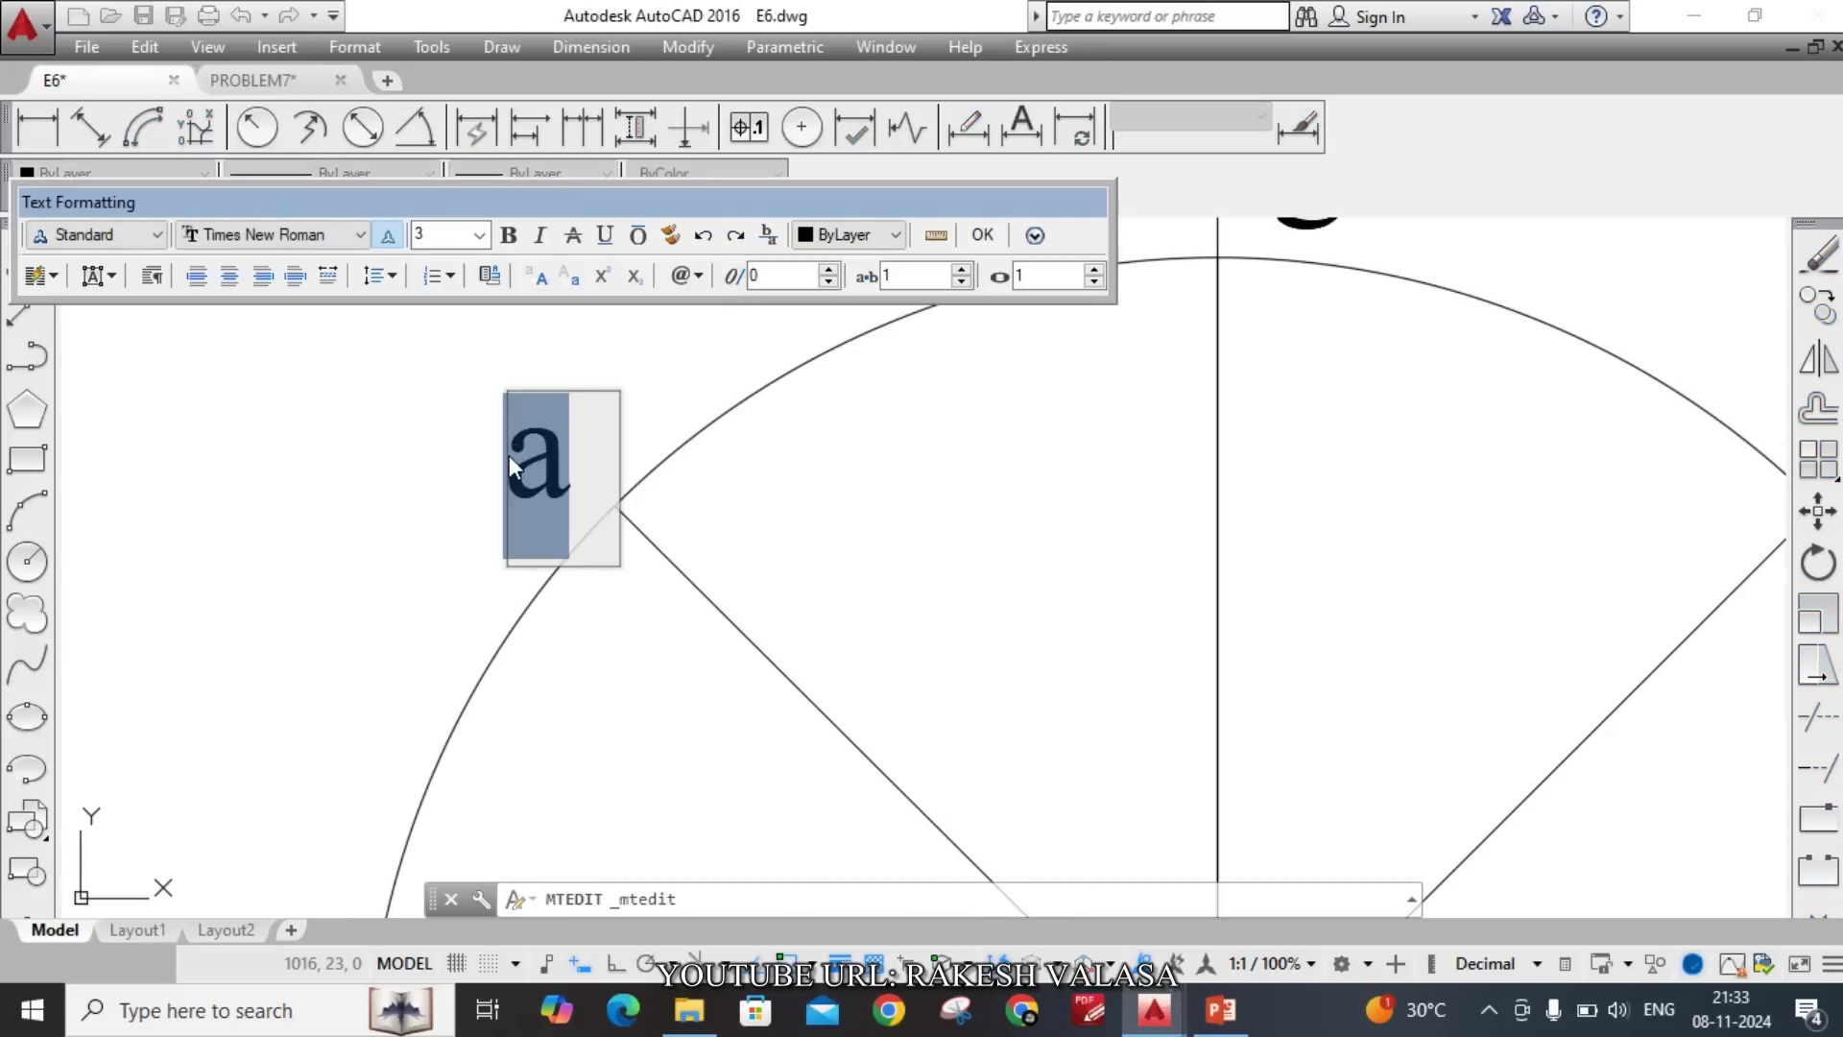
text(h)
click(384, 513)
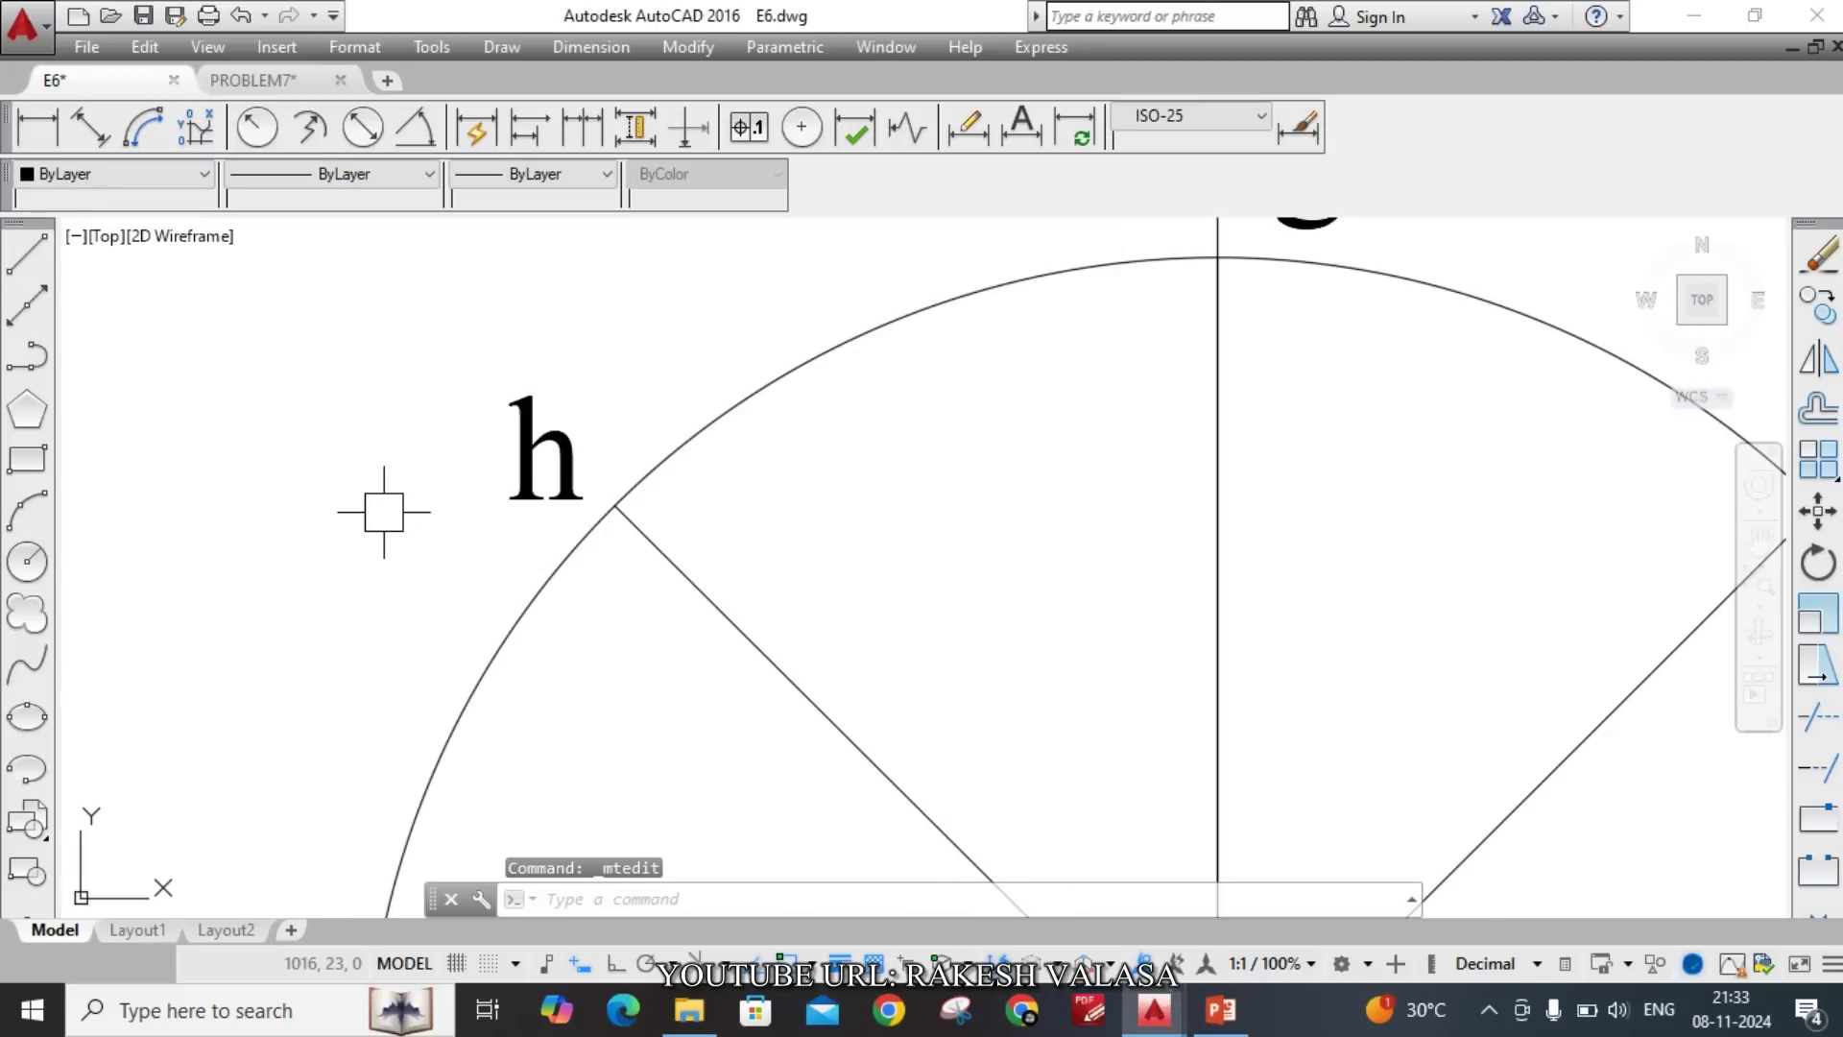
scroll(384, 513, down, 3)
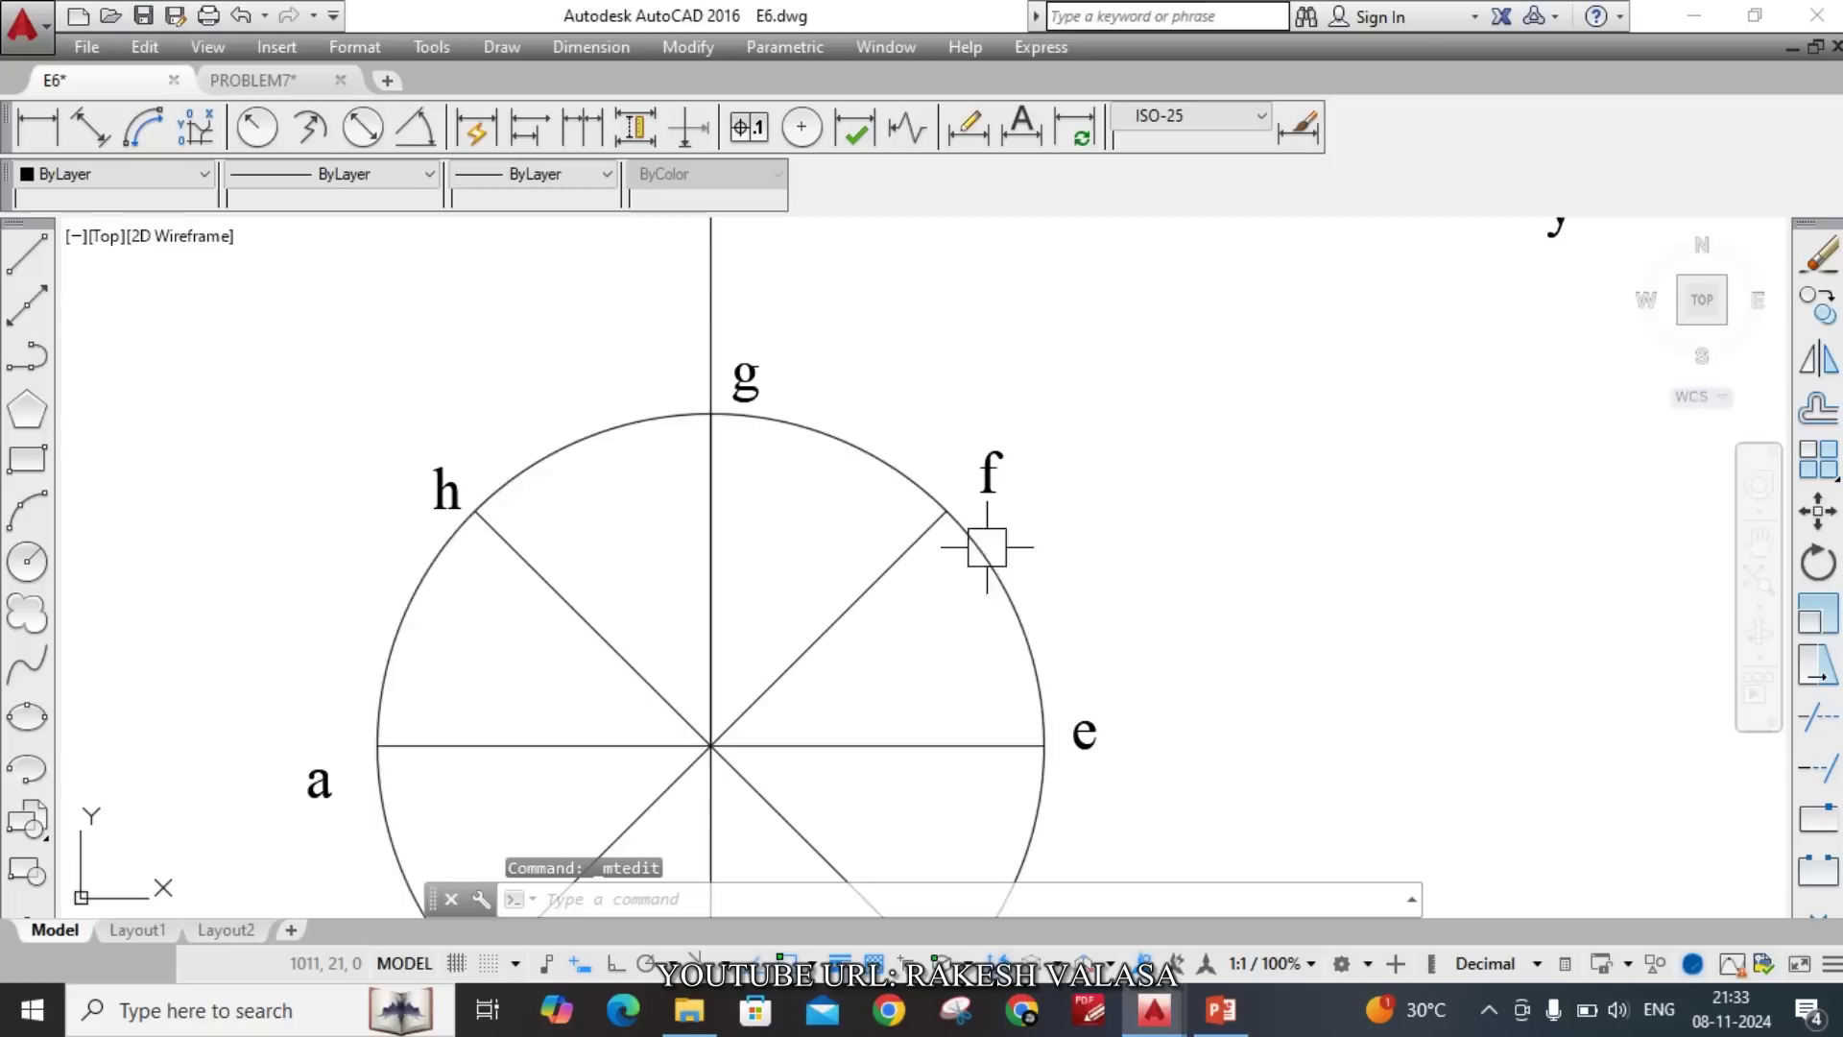
scroll(987, 547, down, 4)
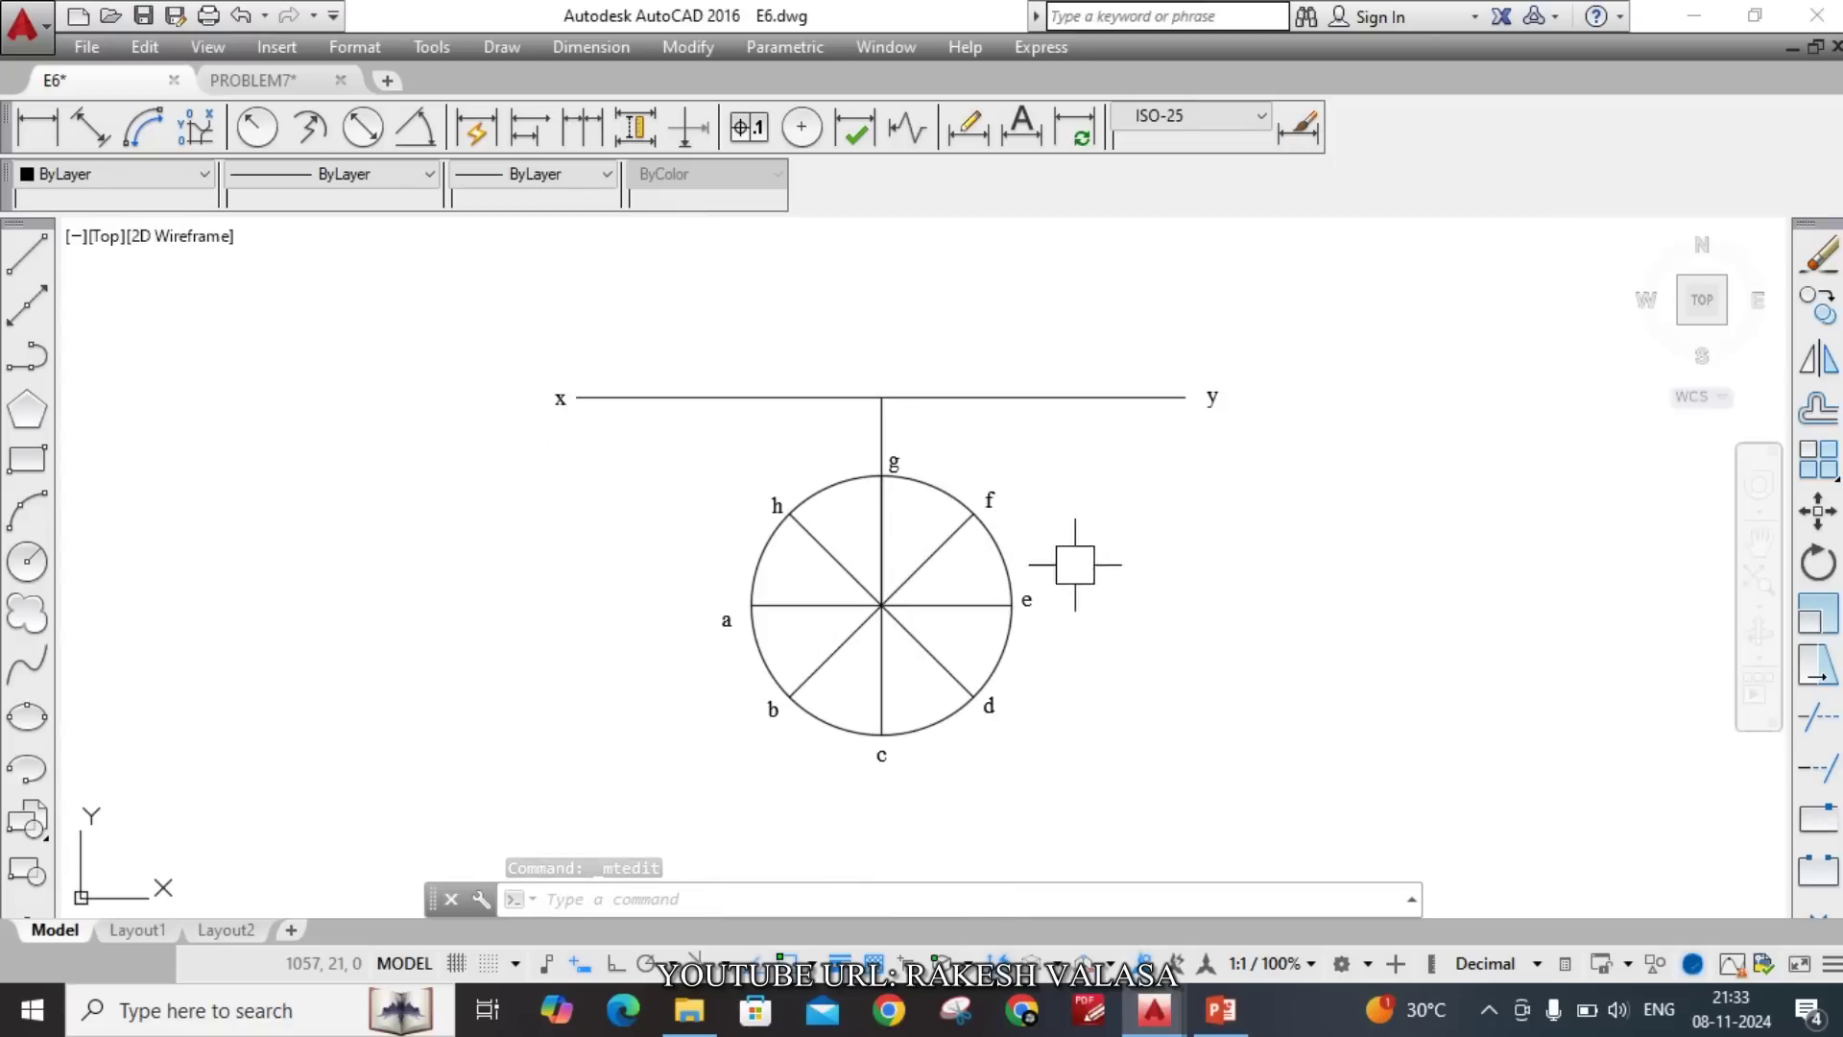
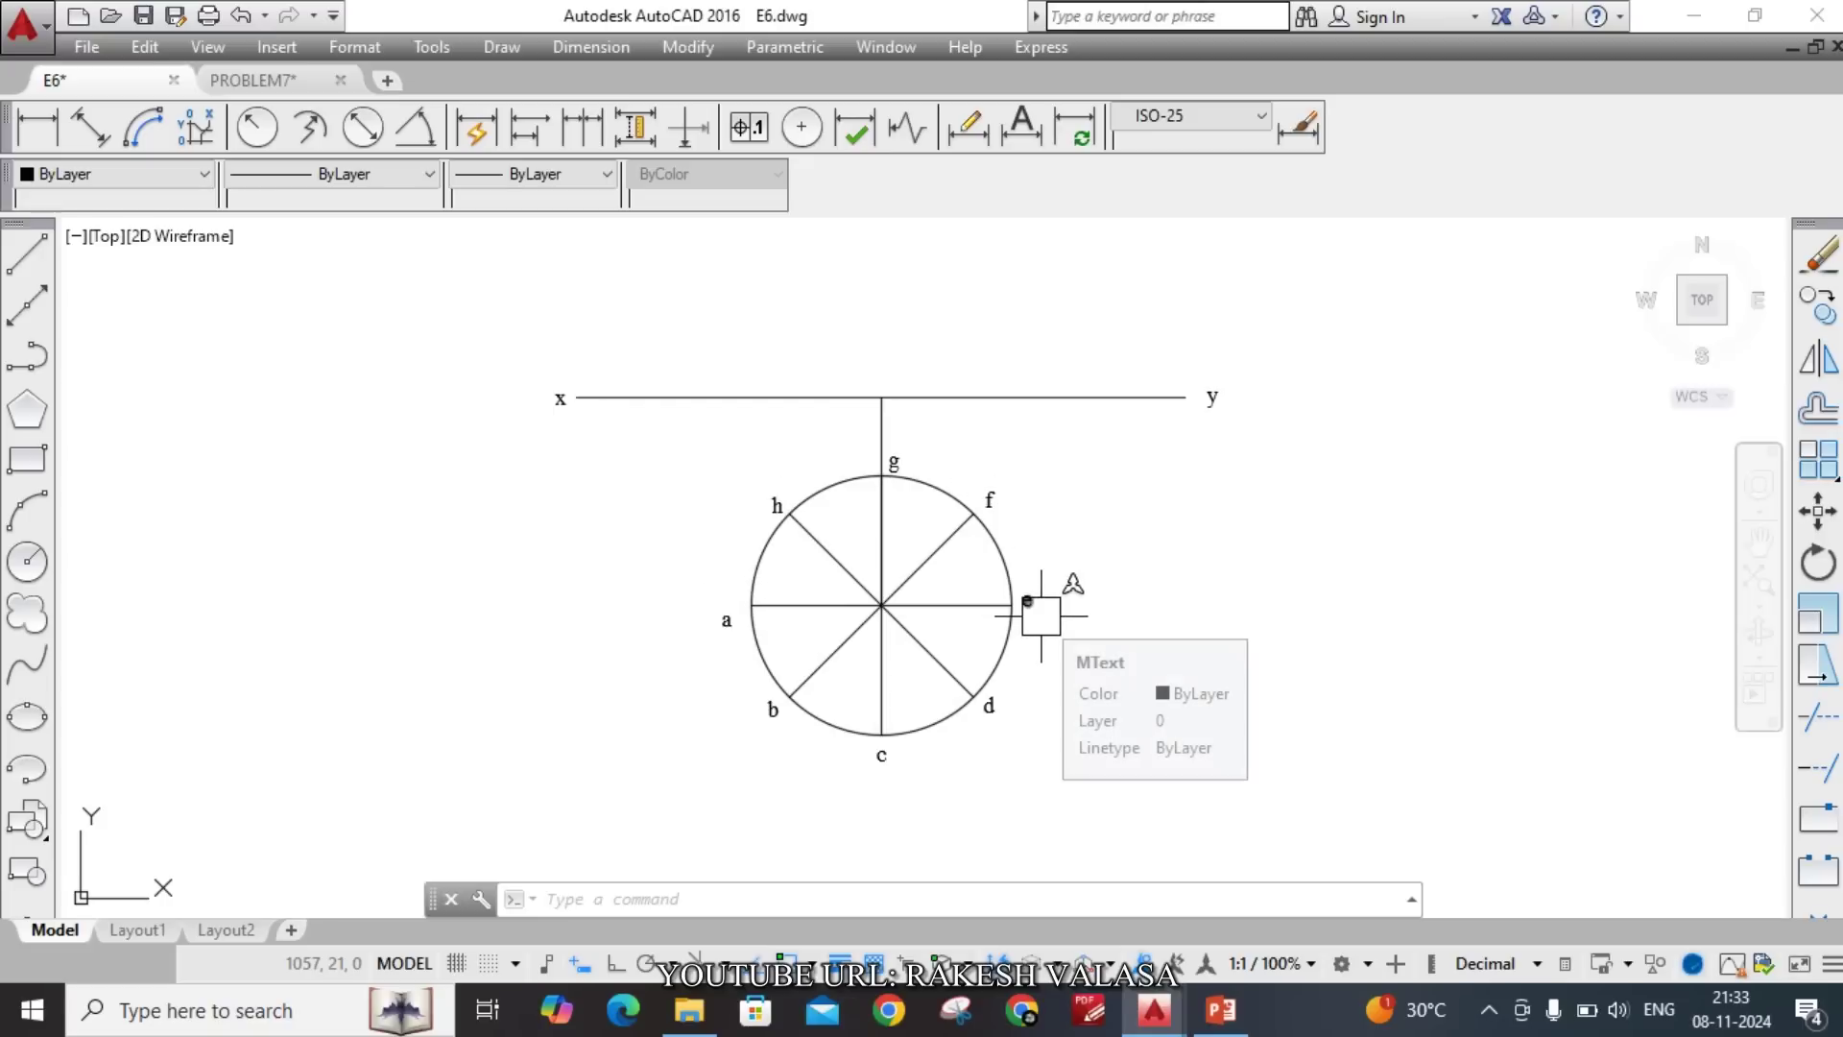
Draw a vertical projector line from point a on the circle up to the xy line.
scroll(730, 572, up, 2)
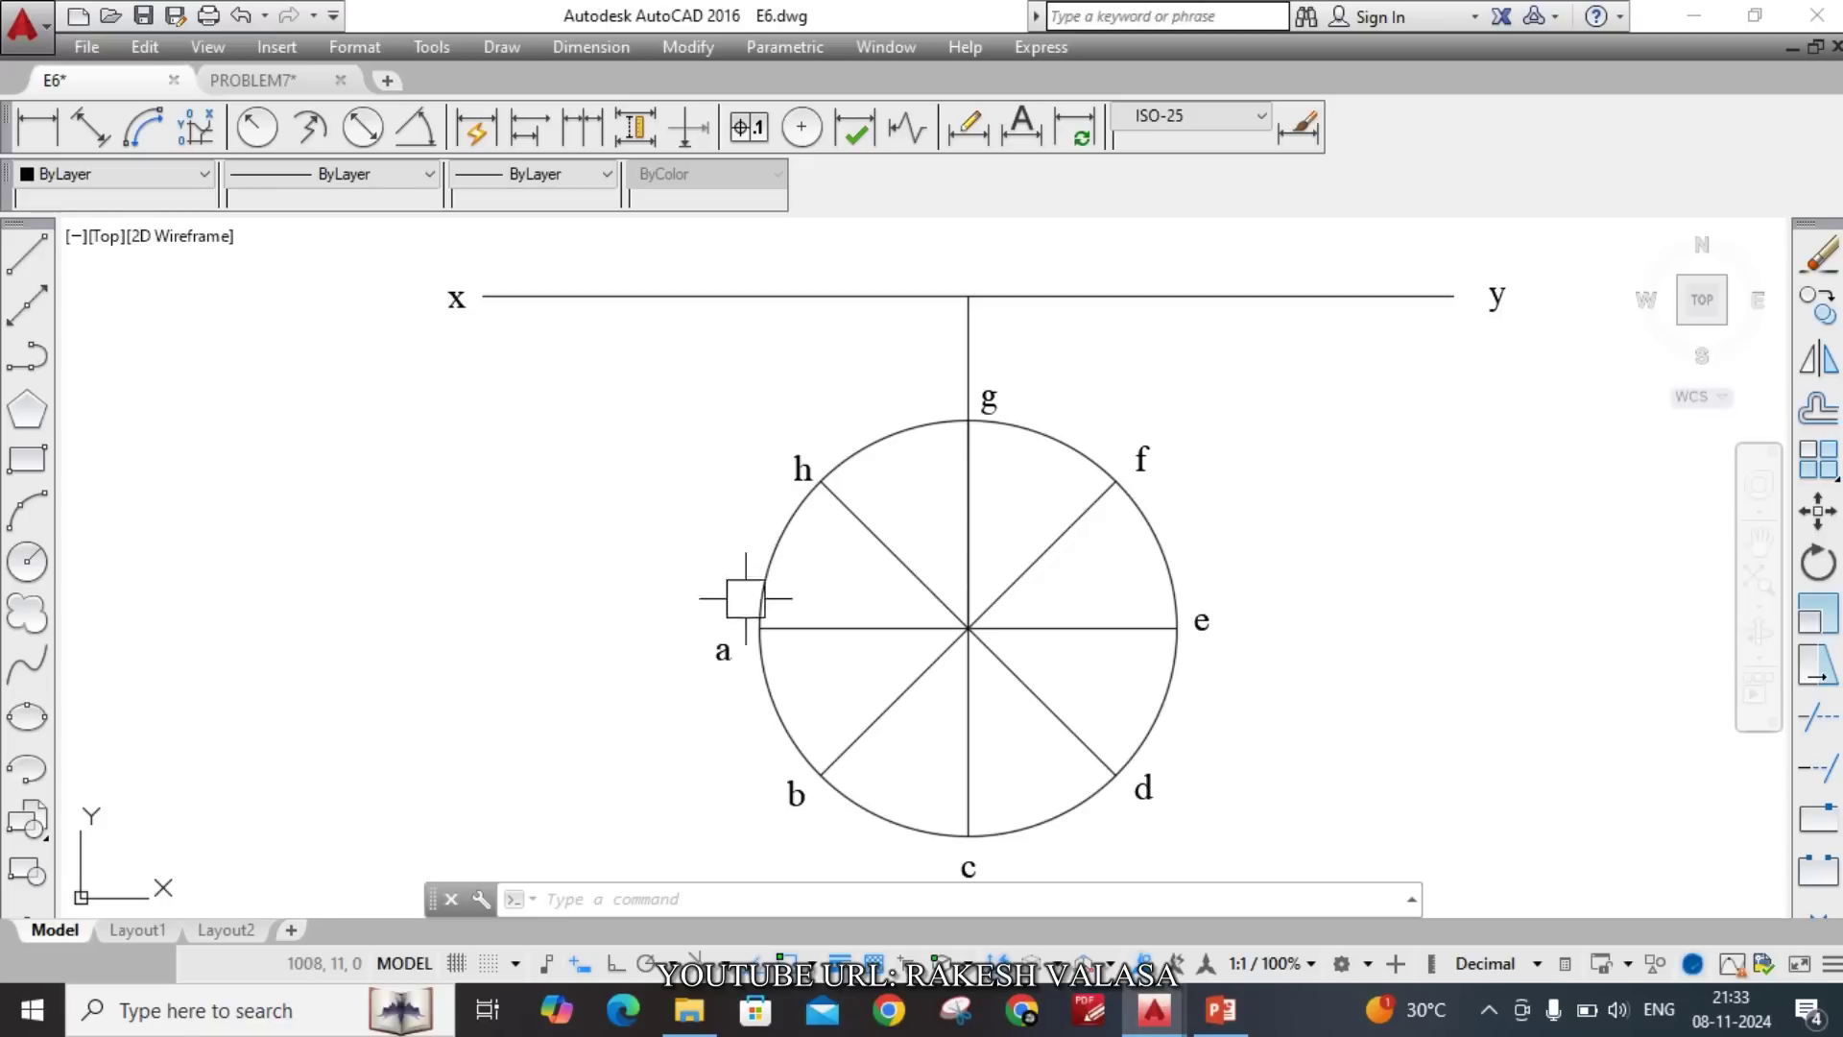
scroll(938, 740, down, 2)
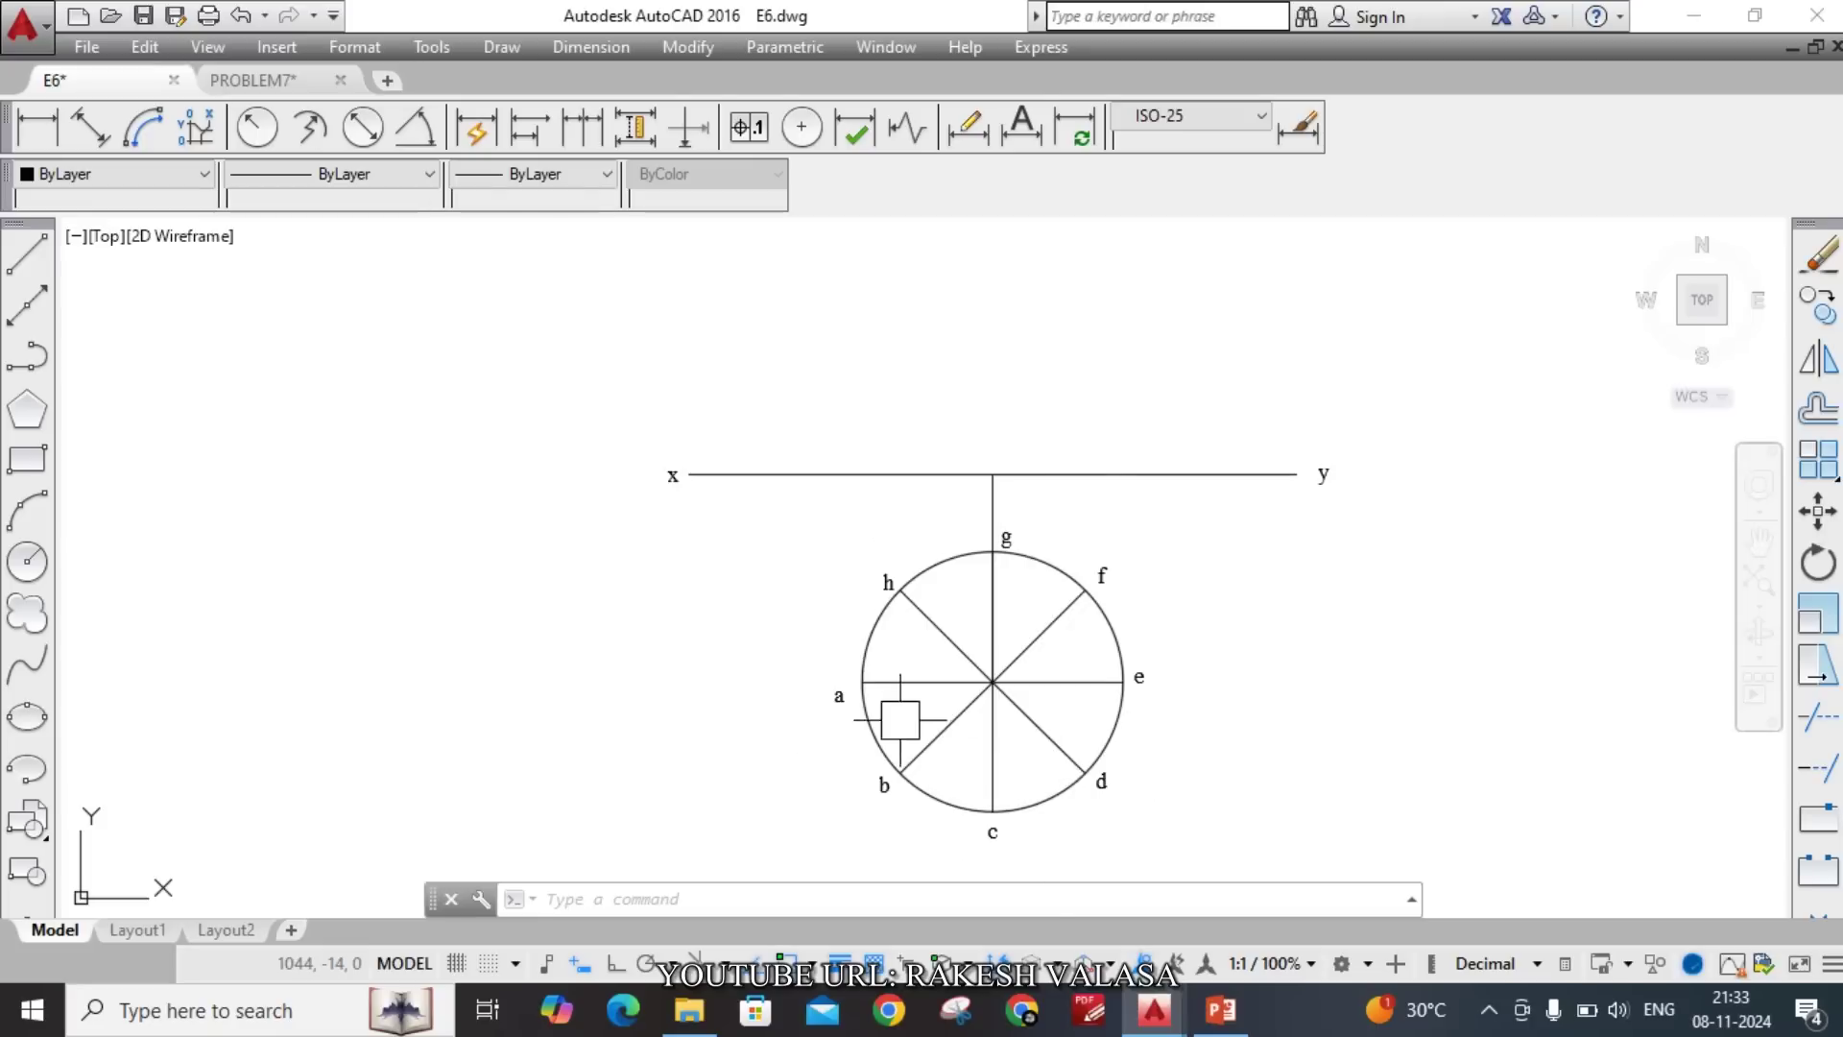
scroll(872, 702, up, 2)
key(l)
key(Return)
scroll(873, 701, up, 2)
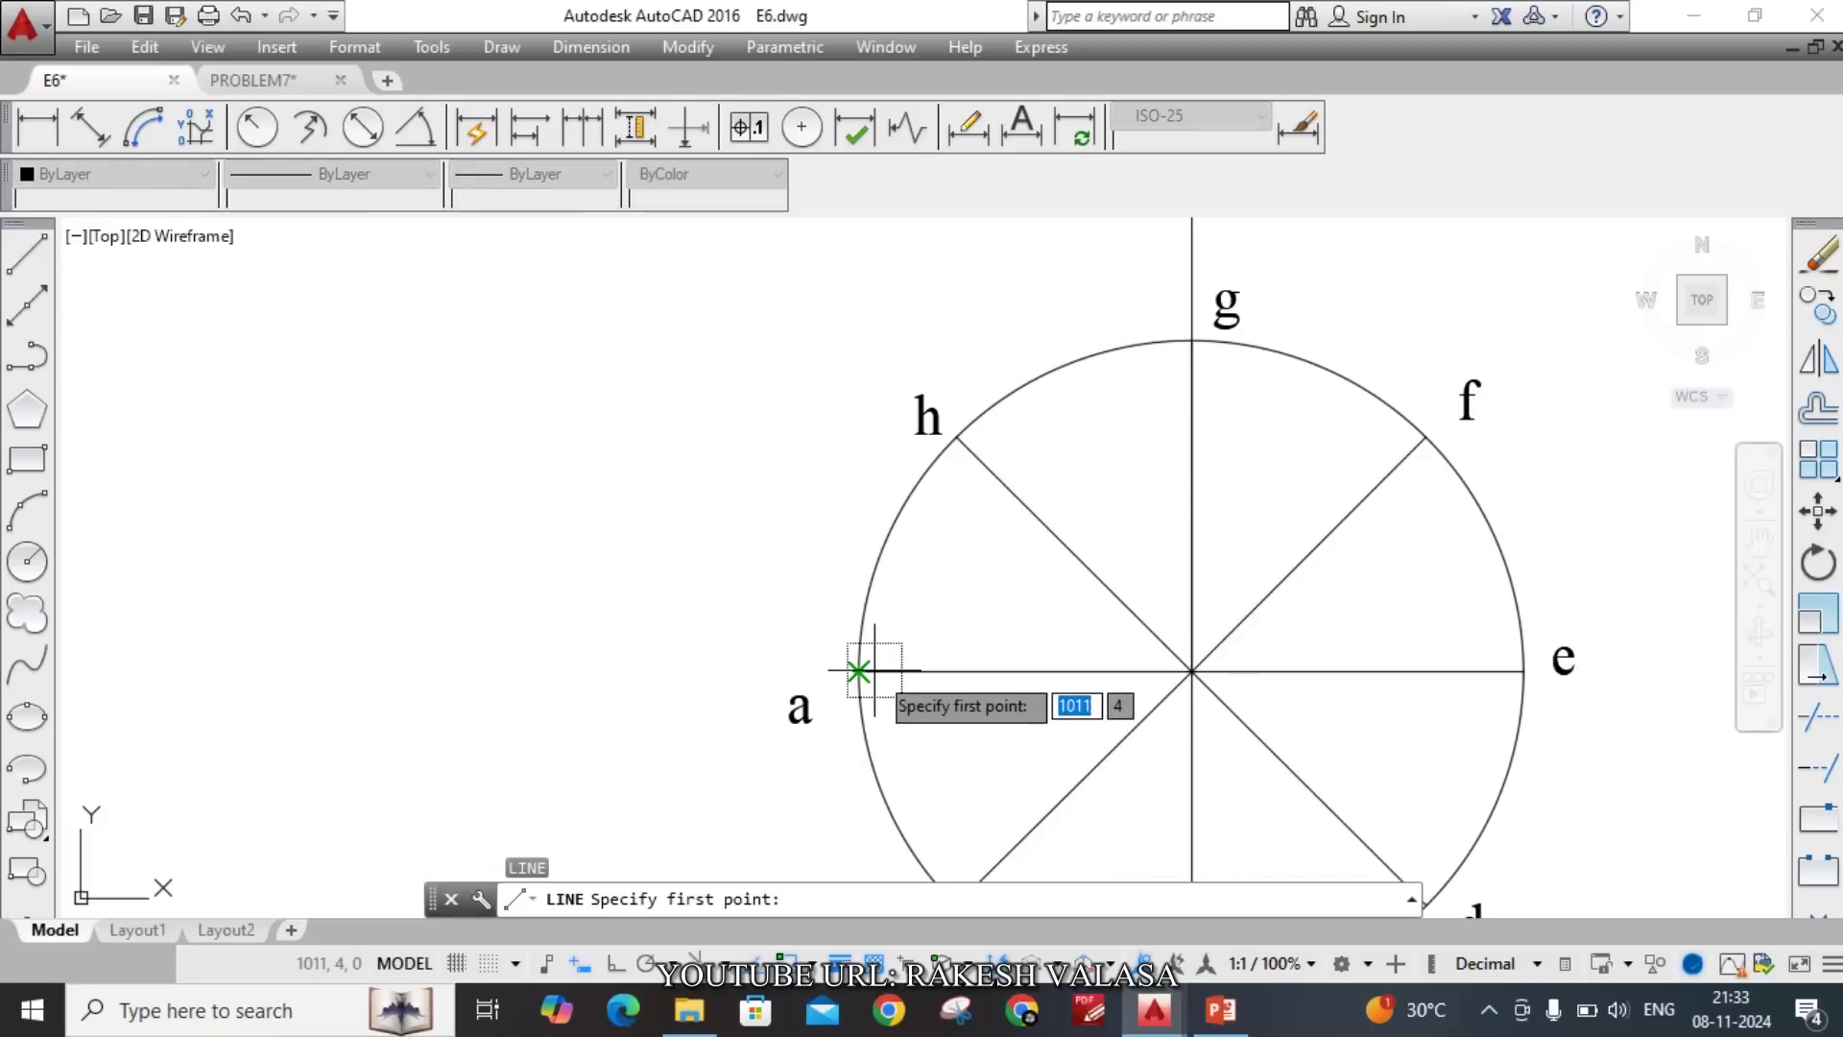
click(857, 672)
scroll(857, 672, down, 3)
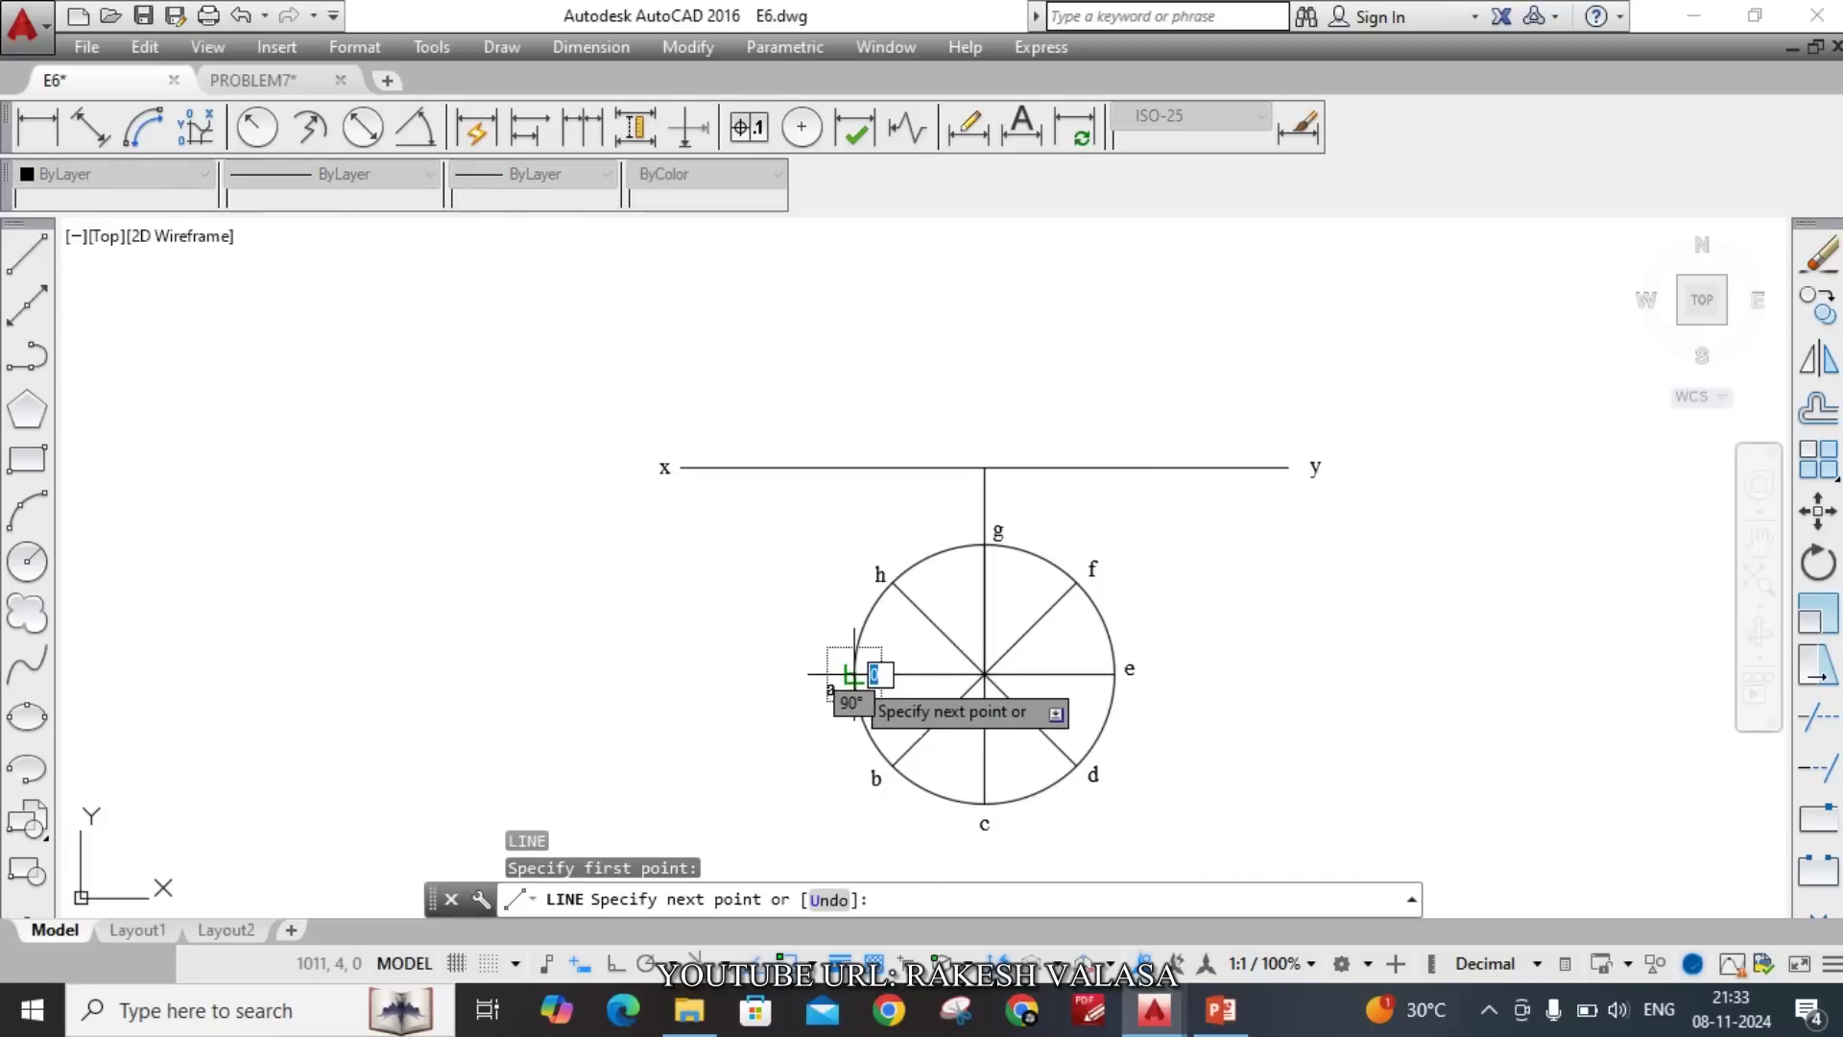
click(853, 467)
key(Return)
Draw a vertical projector from point b through h up to the xy line, with Ortho mode switched on.
scroll(903, 755, up, 2)
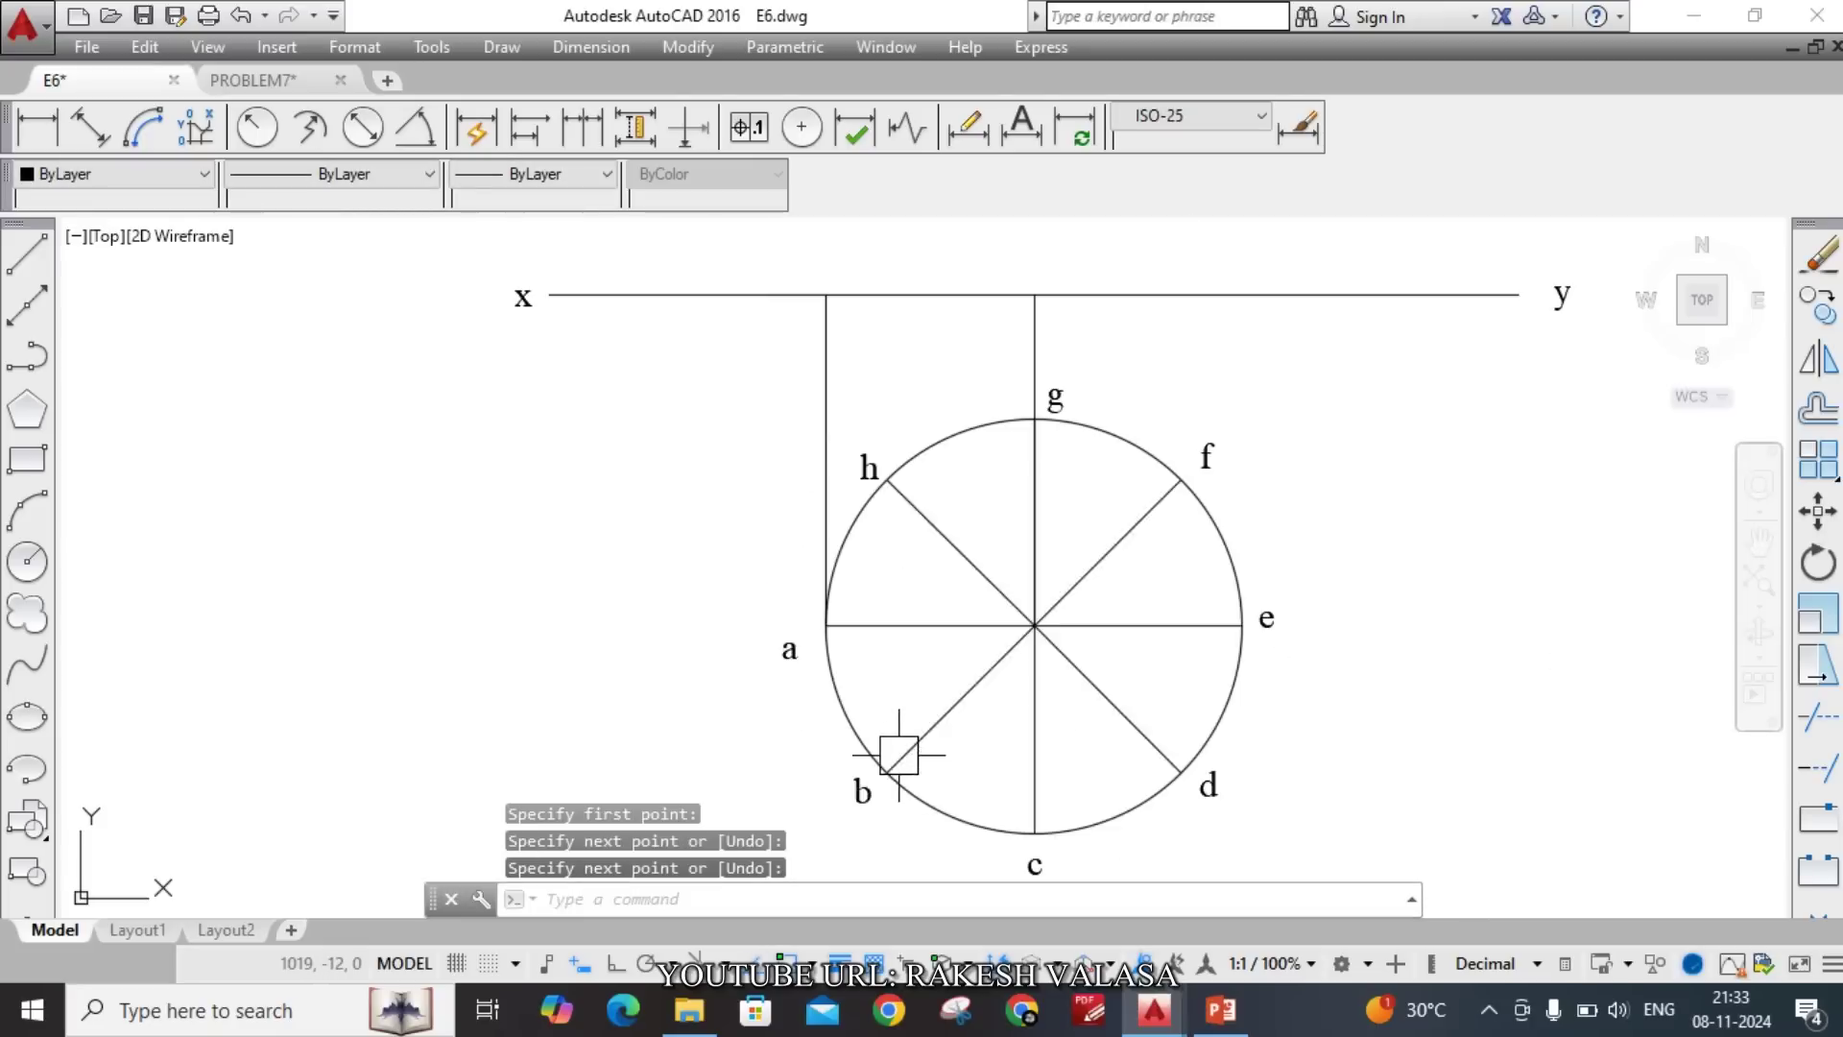
key(Return)
scroll(877, 774, up, 2)
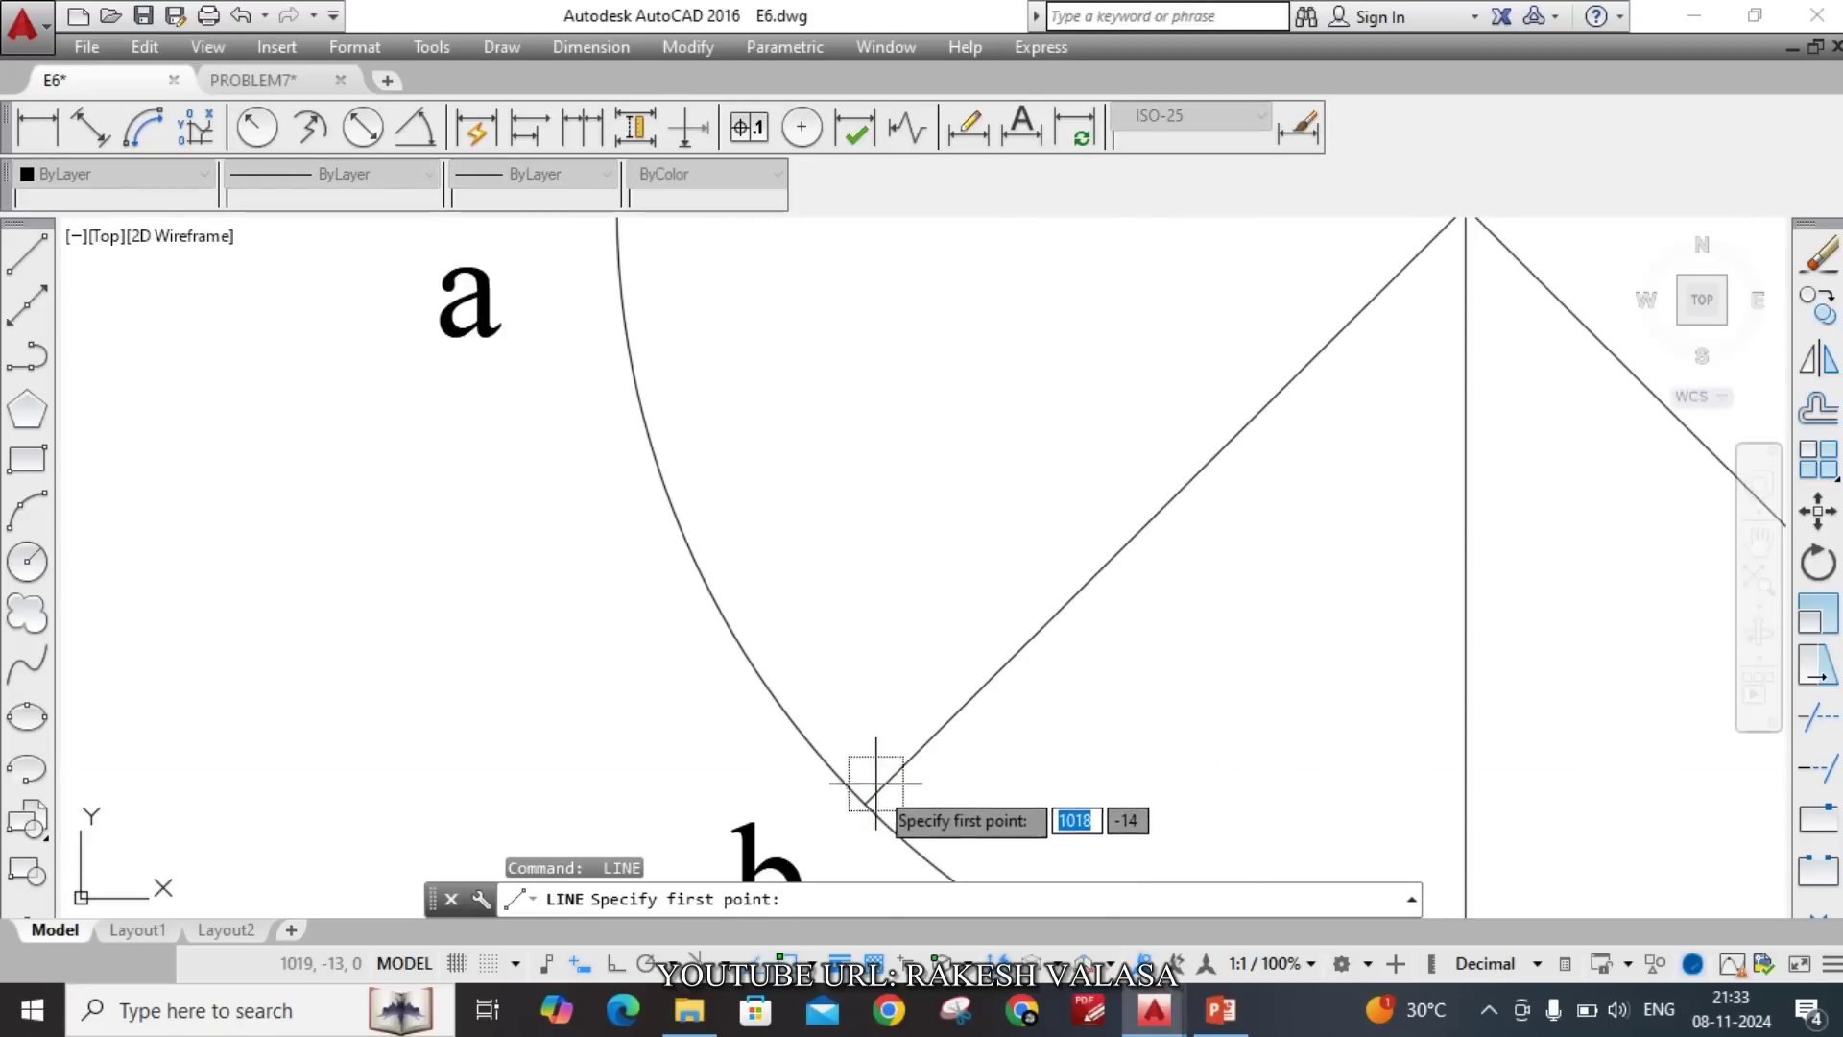
click(865, 803)
scroll(865, 802, down, 4)
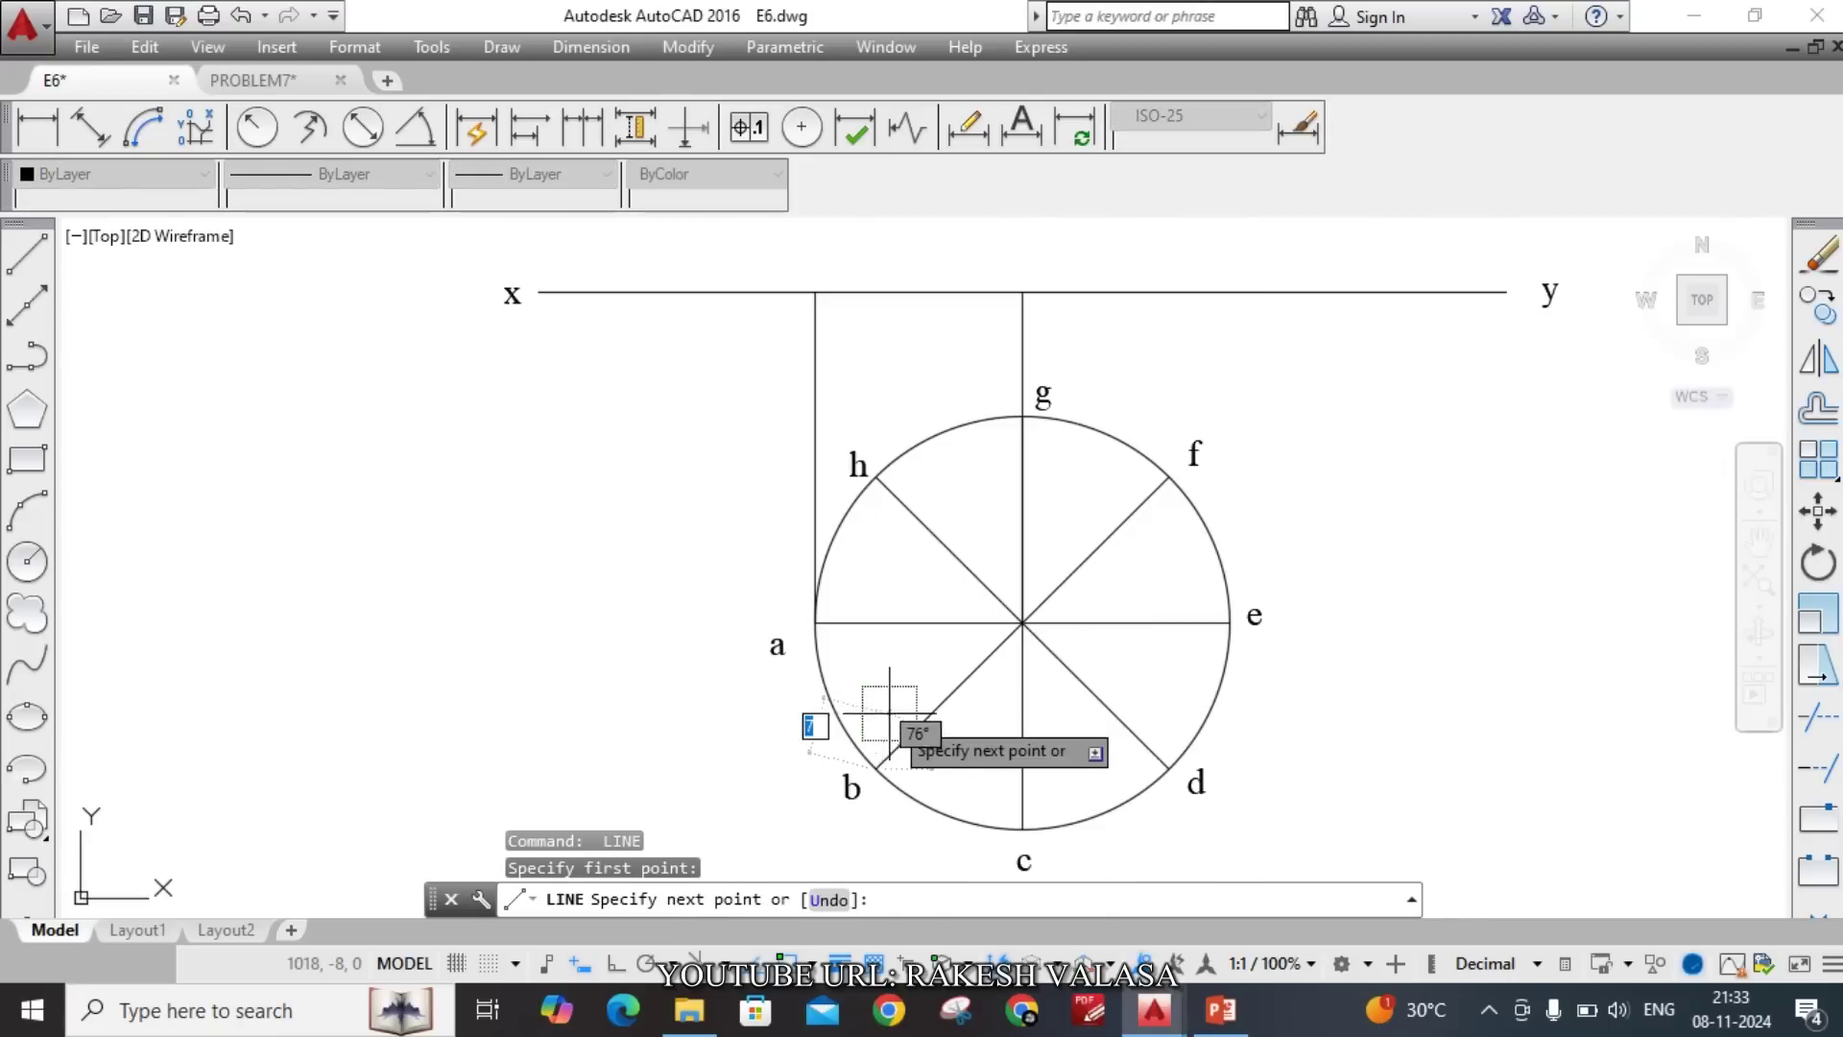
click(615, 963)
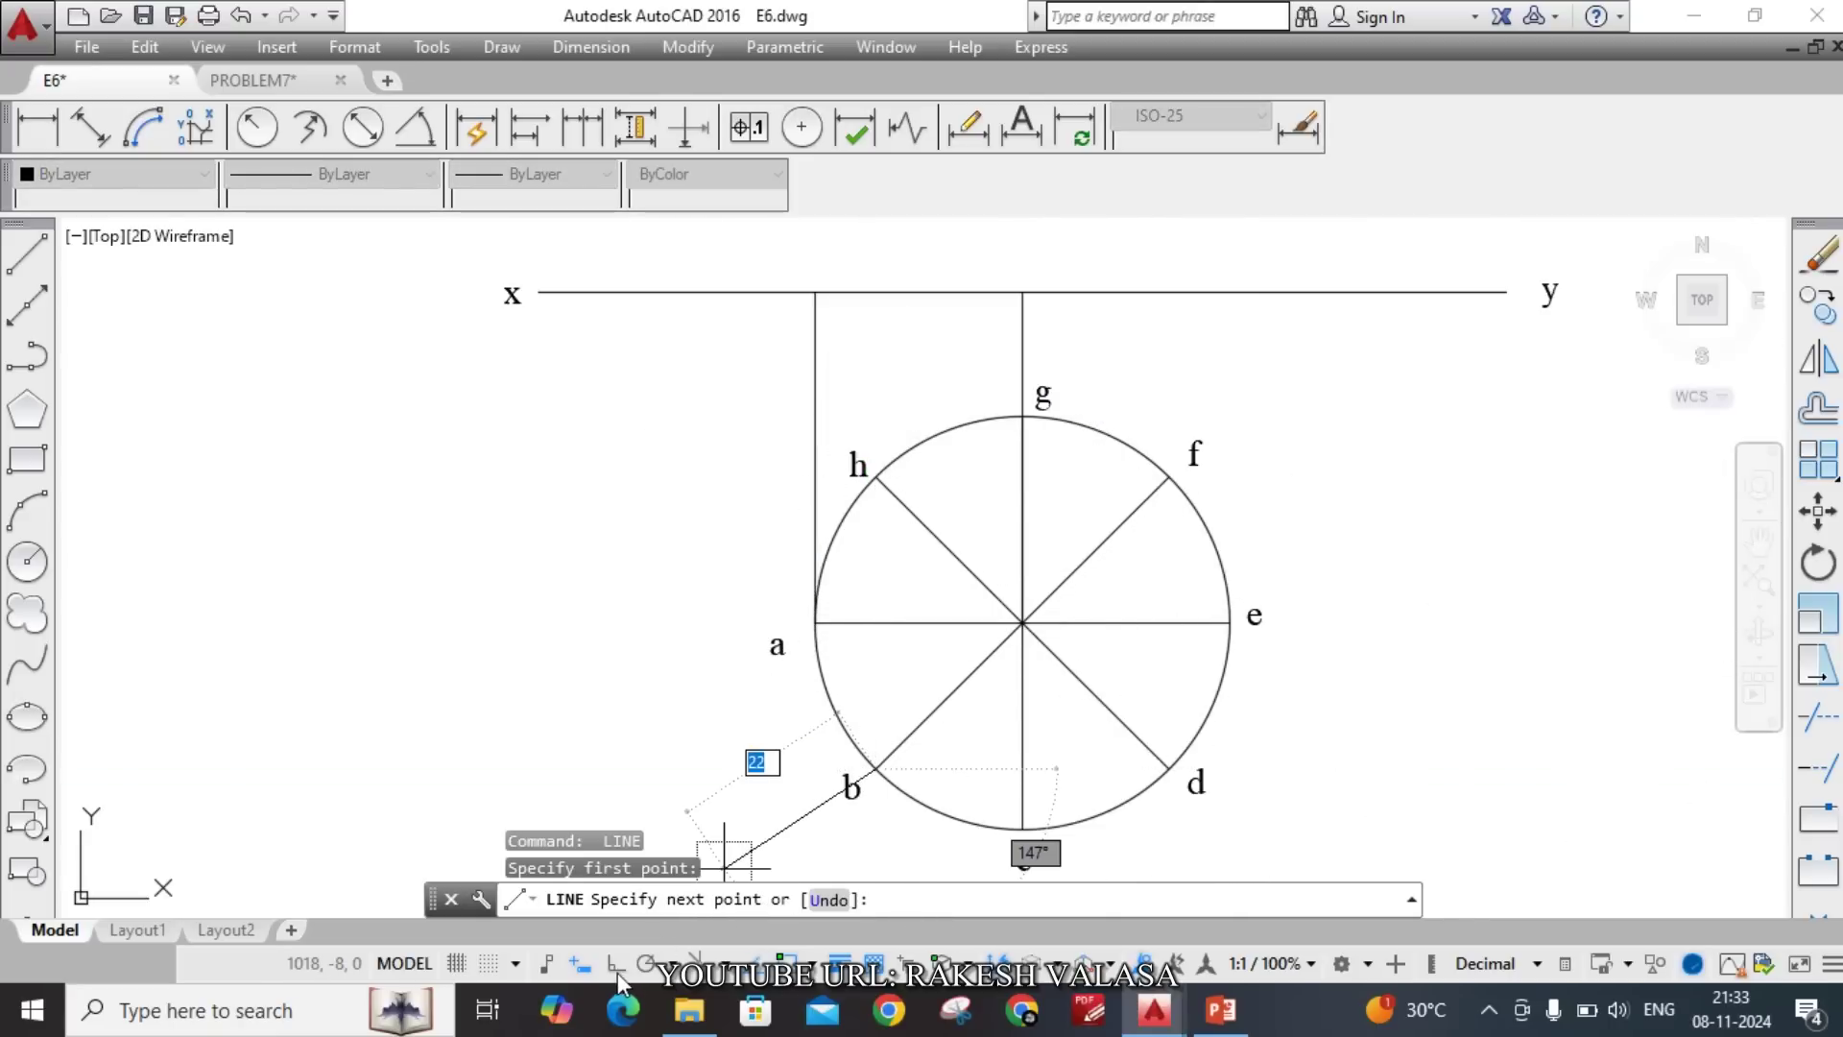
click(875, 290)
key(Return)
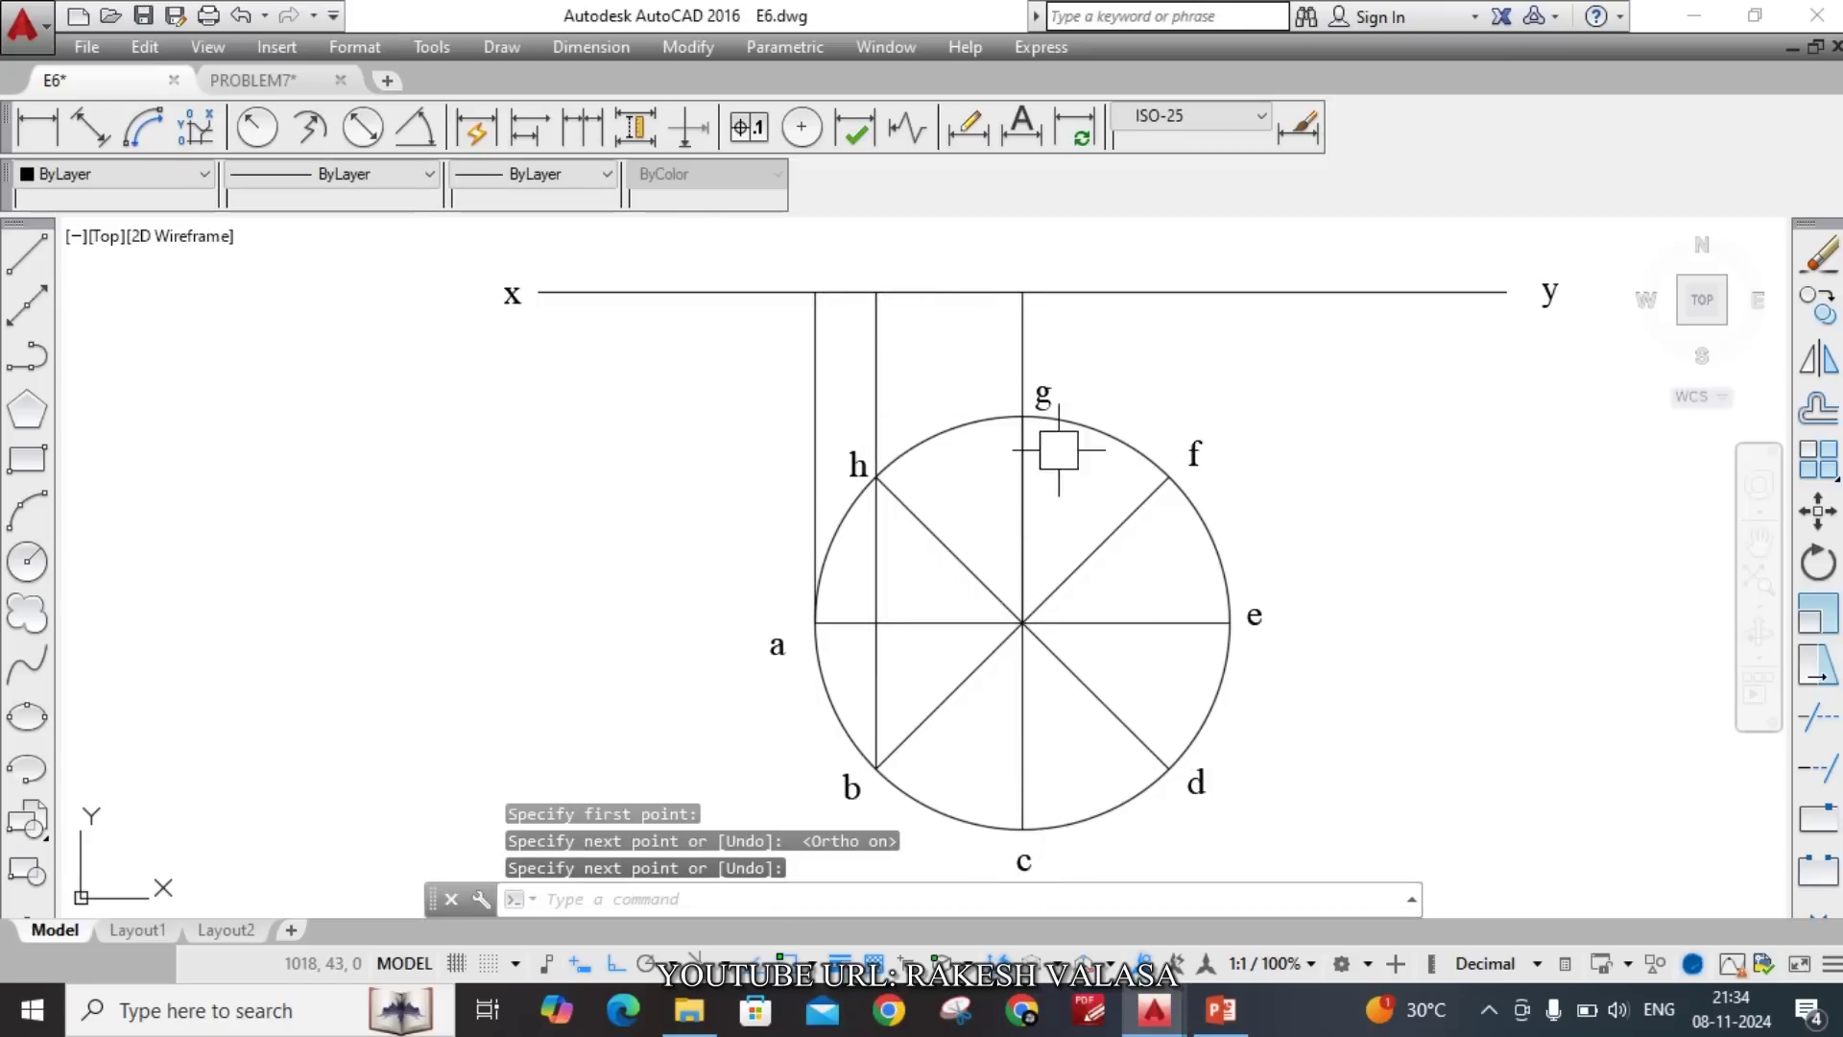
Draw vertical projectors from points d and e on the circle up to the xy line.
key(Return)
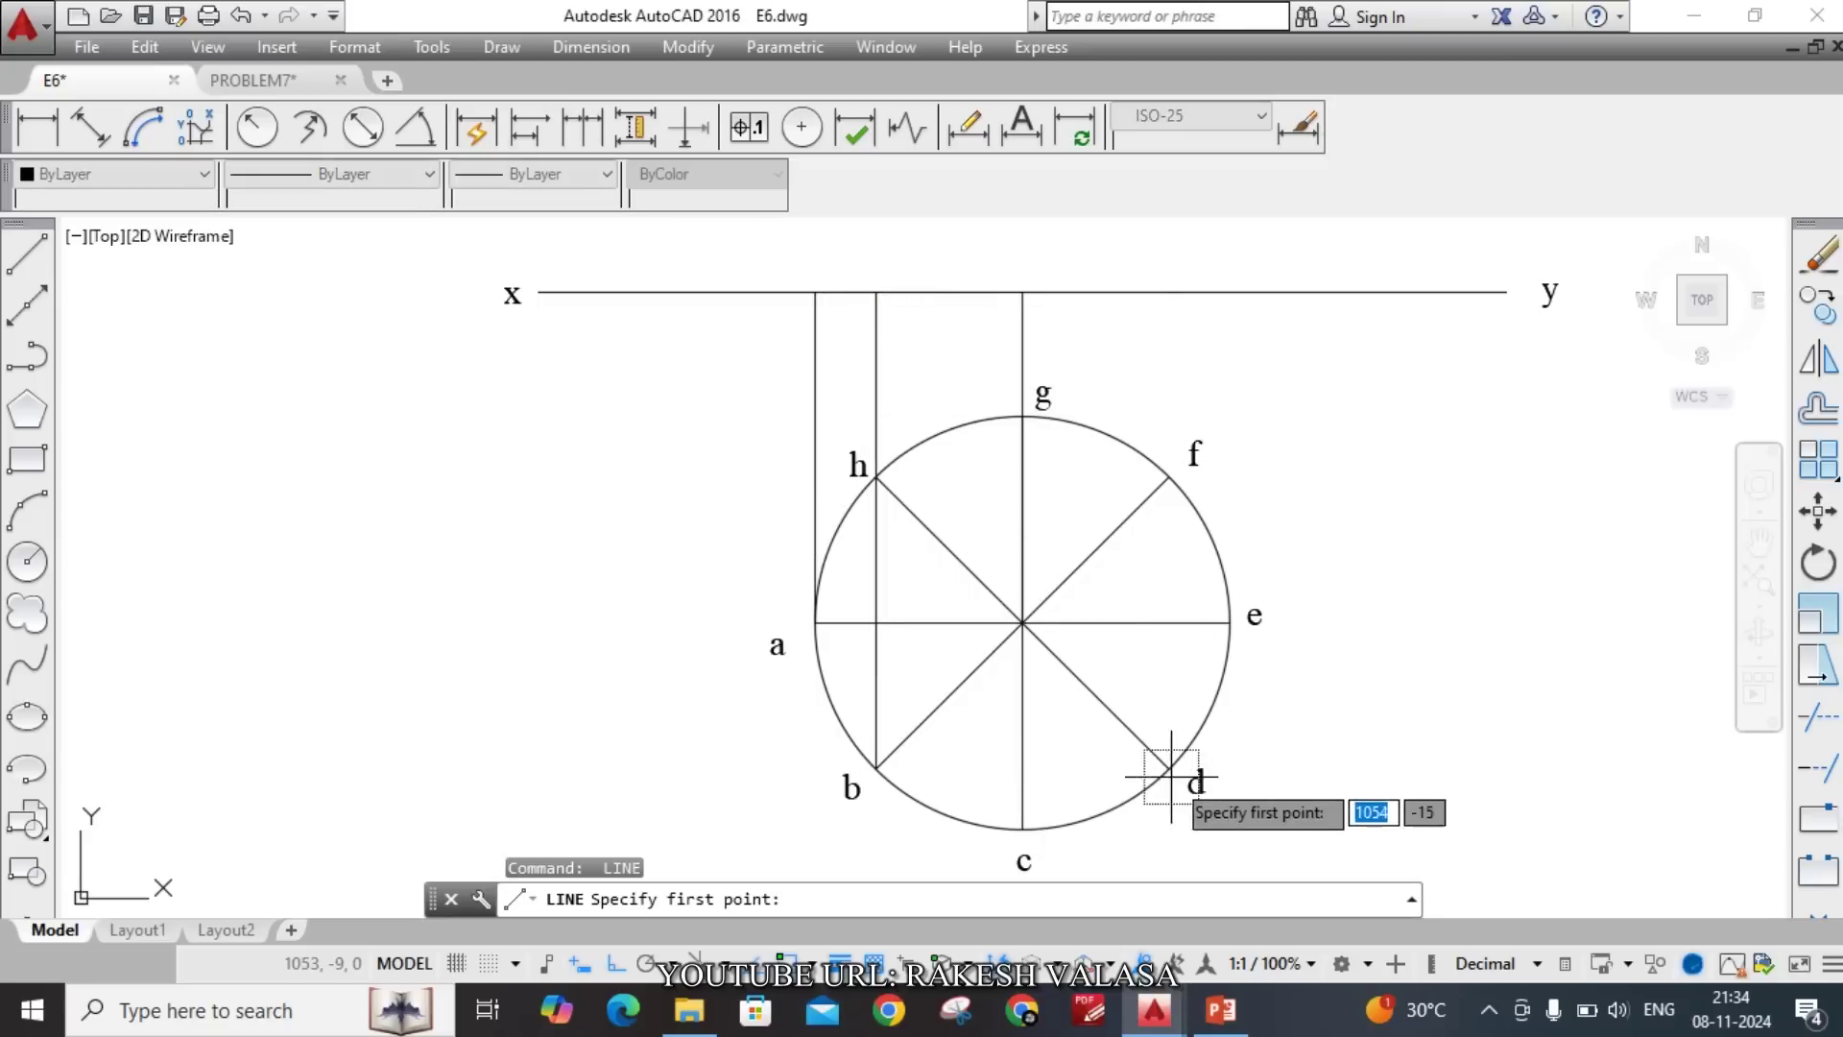
click(1168, 768)
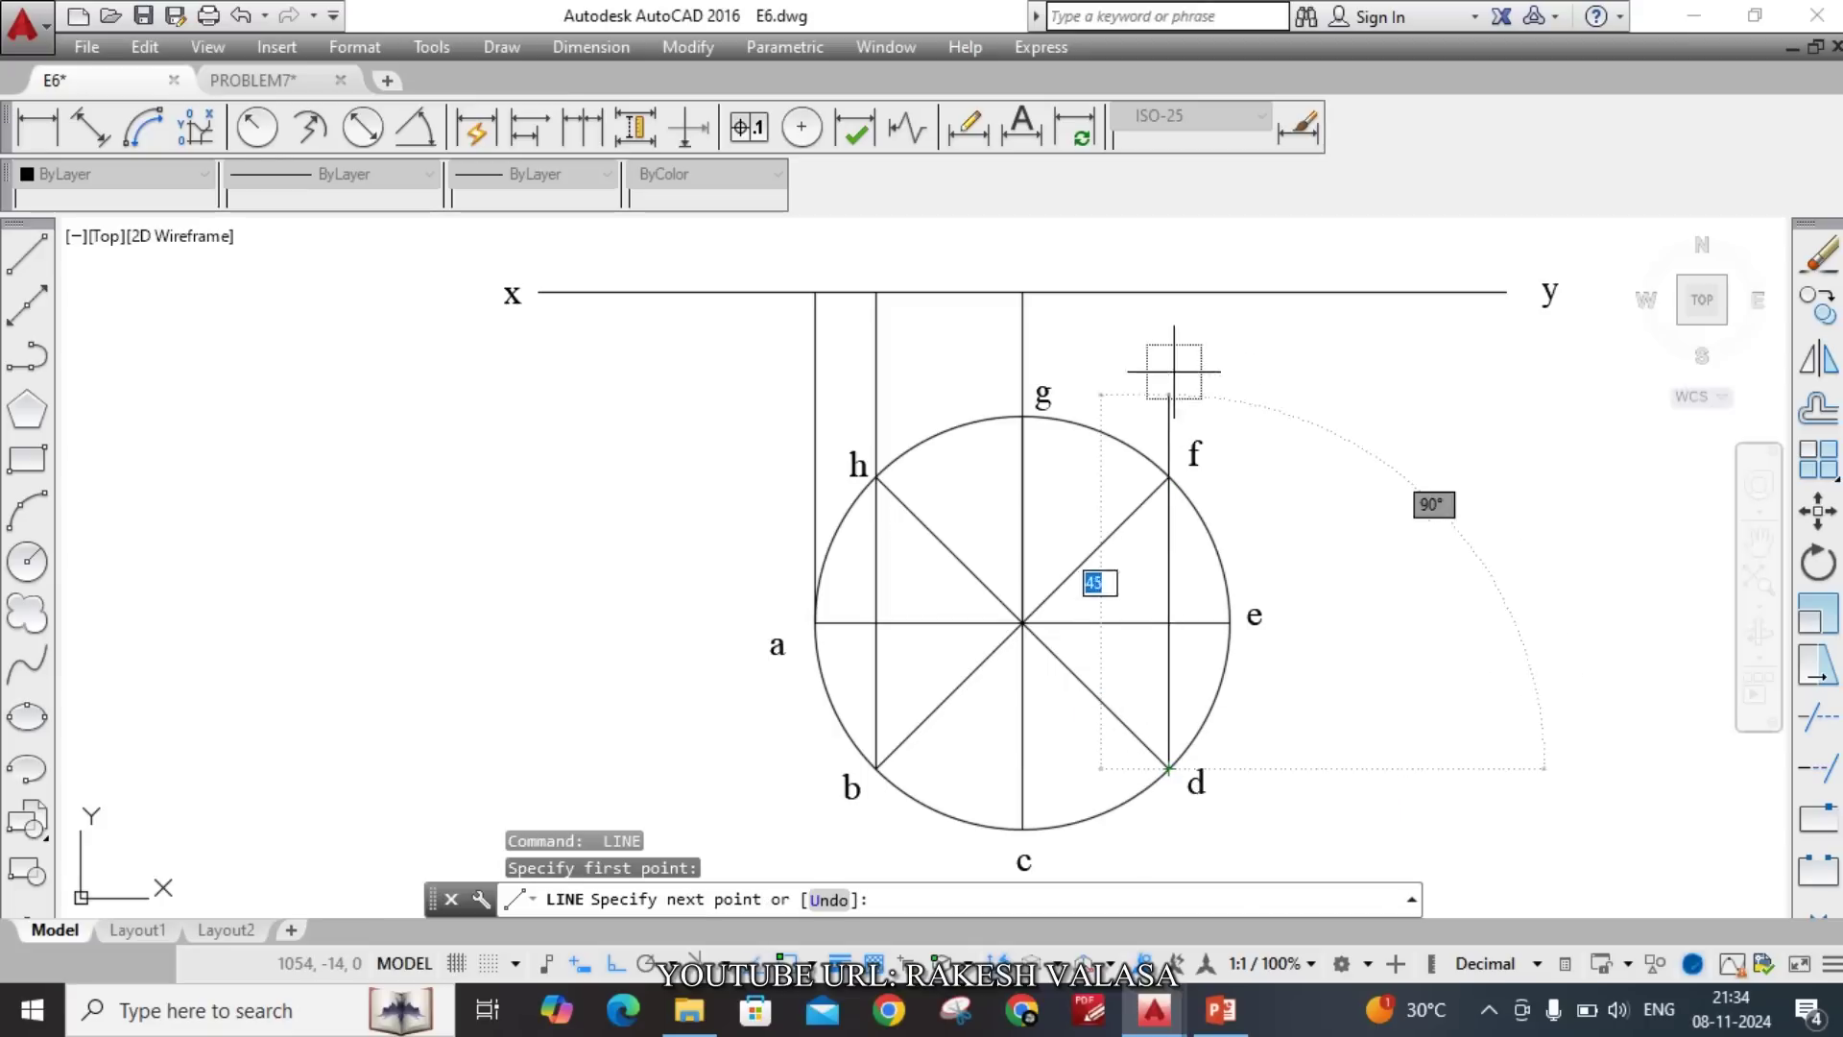
click(1170, 292)
key(Return)
key(Return)
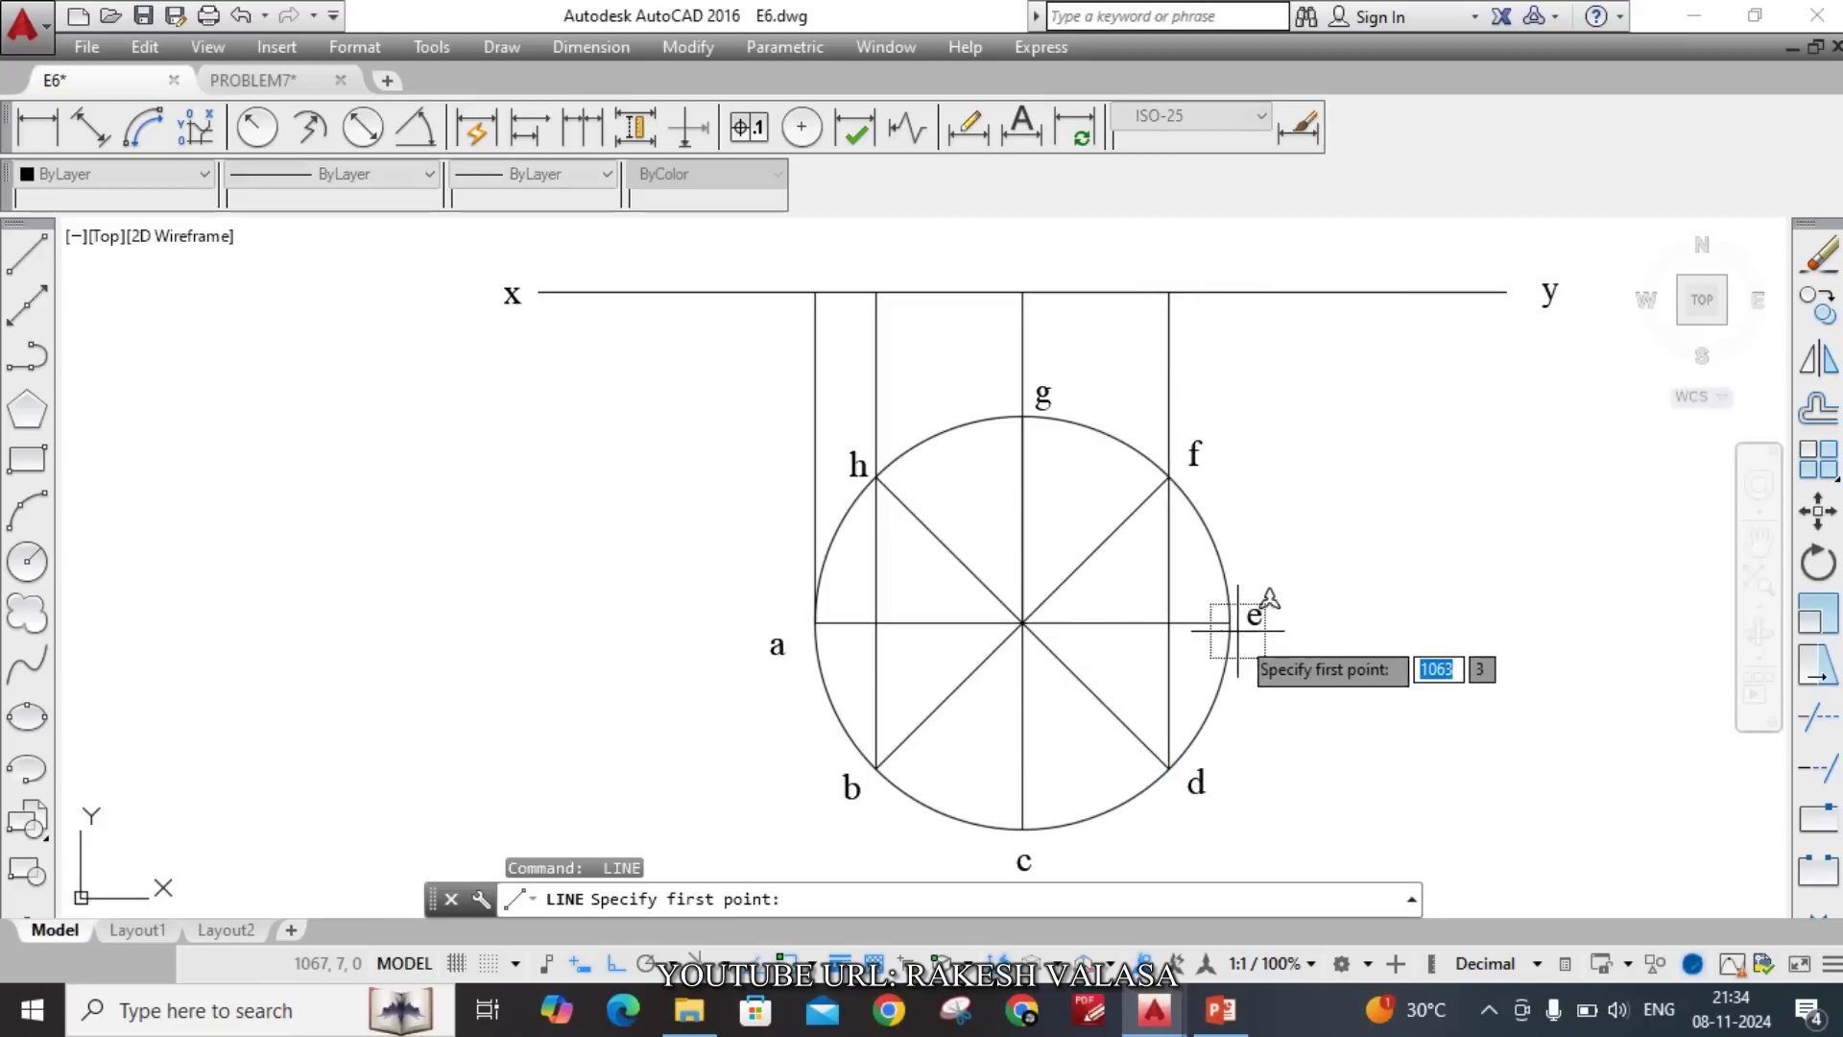
click(1229, 622)
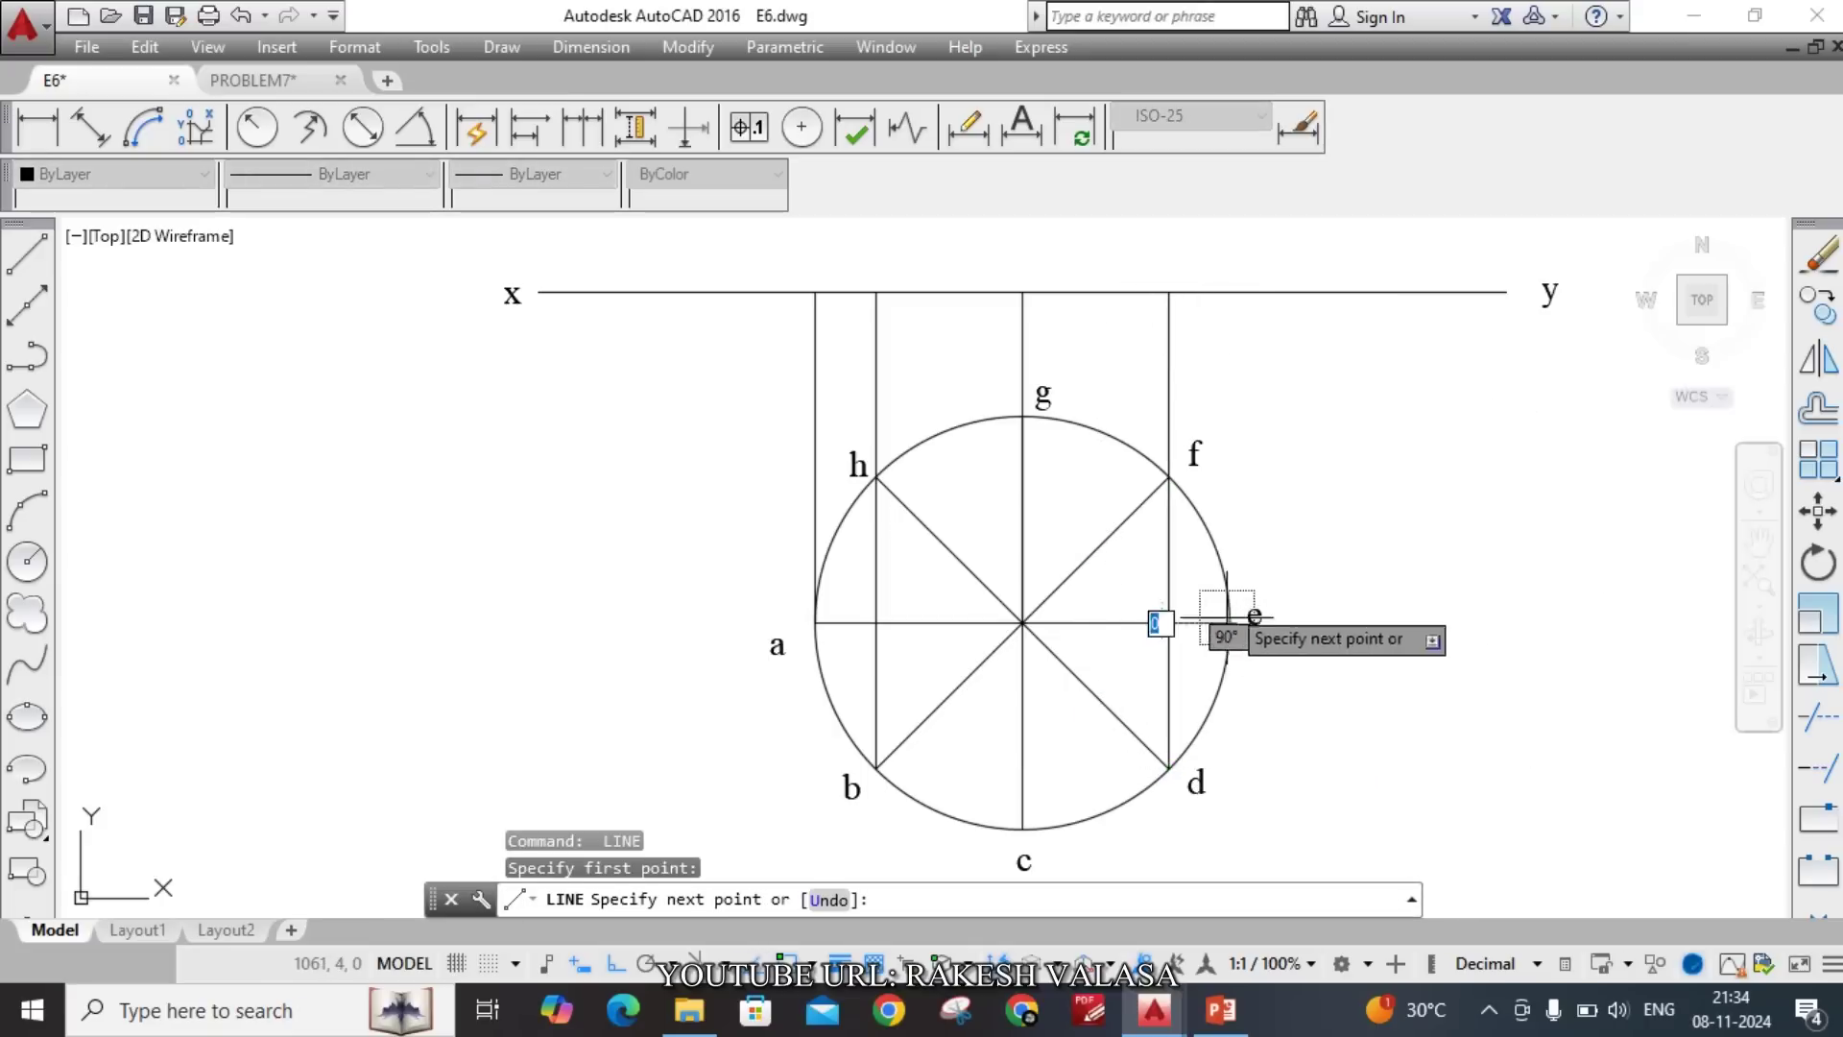
click(1231, 291)
key(Return)
Review the dimensioned 3D cone model in the PROBLEM7 drawing and return to the E6 drawing.
scroll(1248, 518, down, 4)
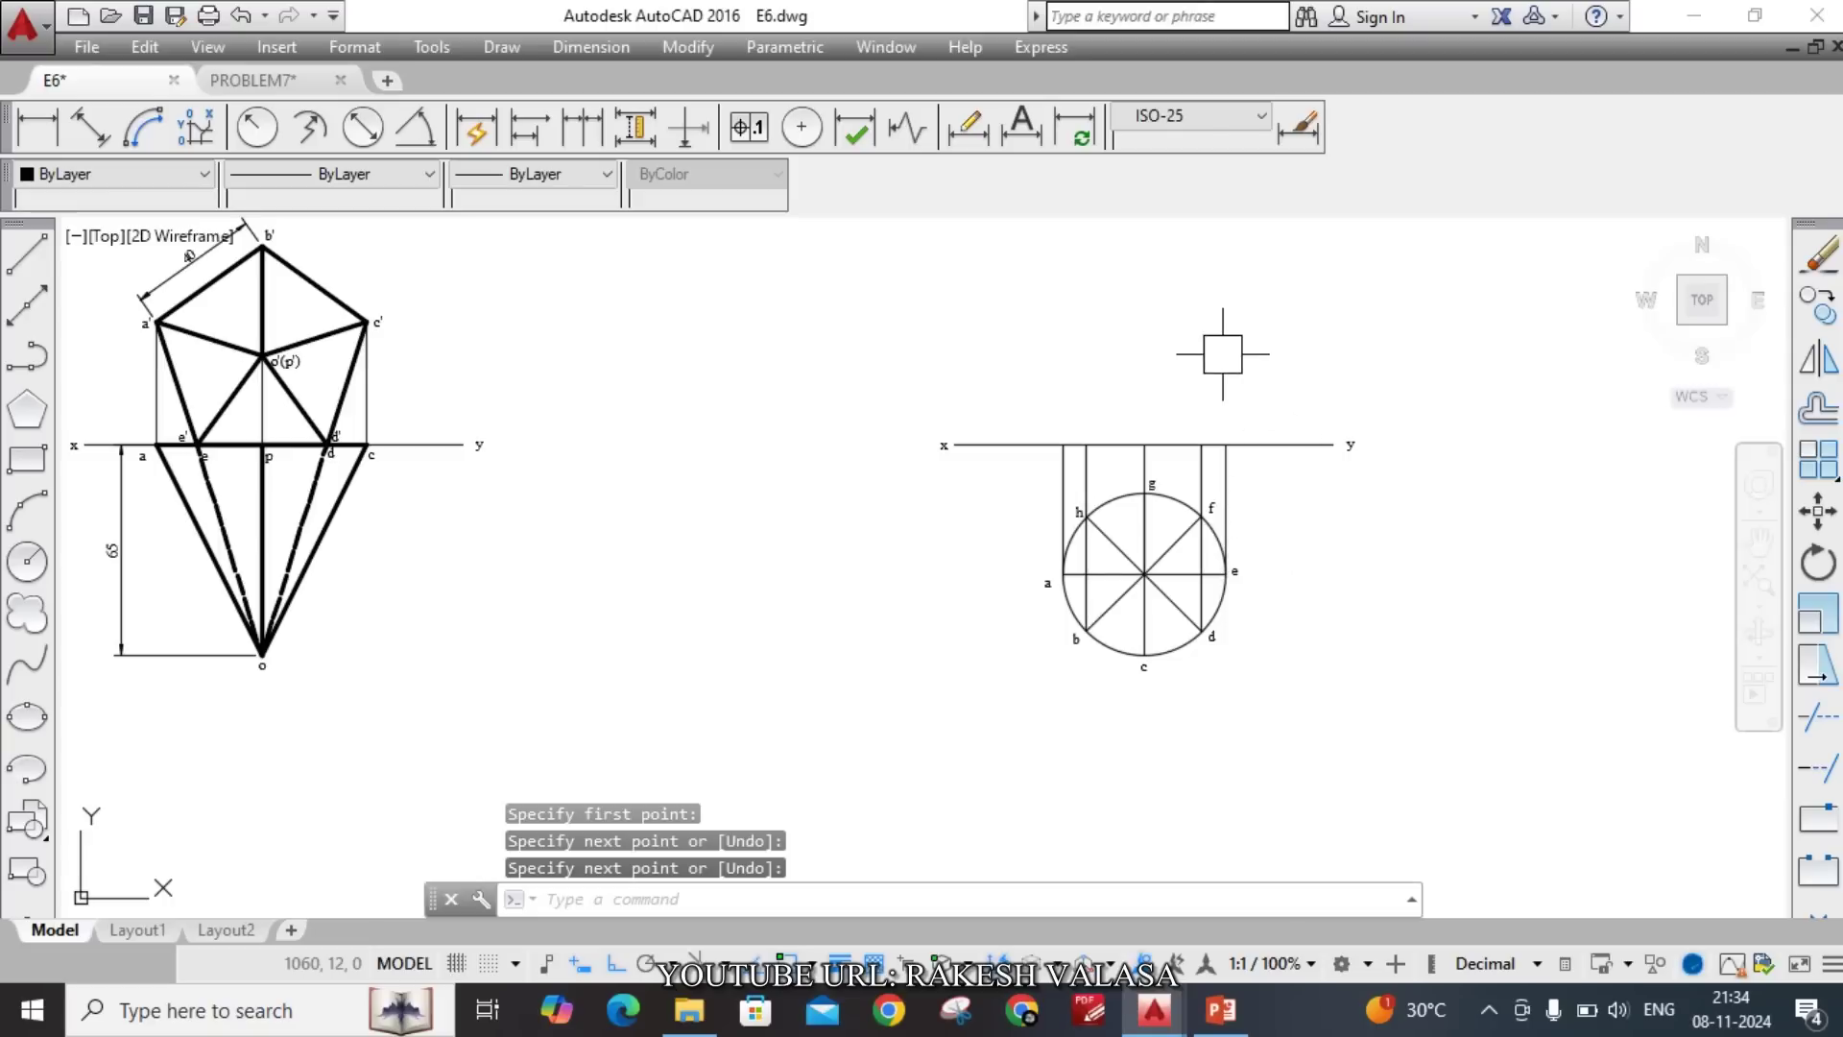
scroll(1196, 388, up, 2)
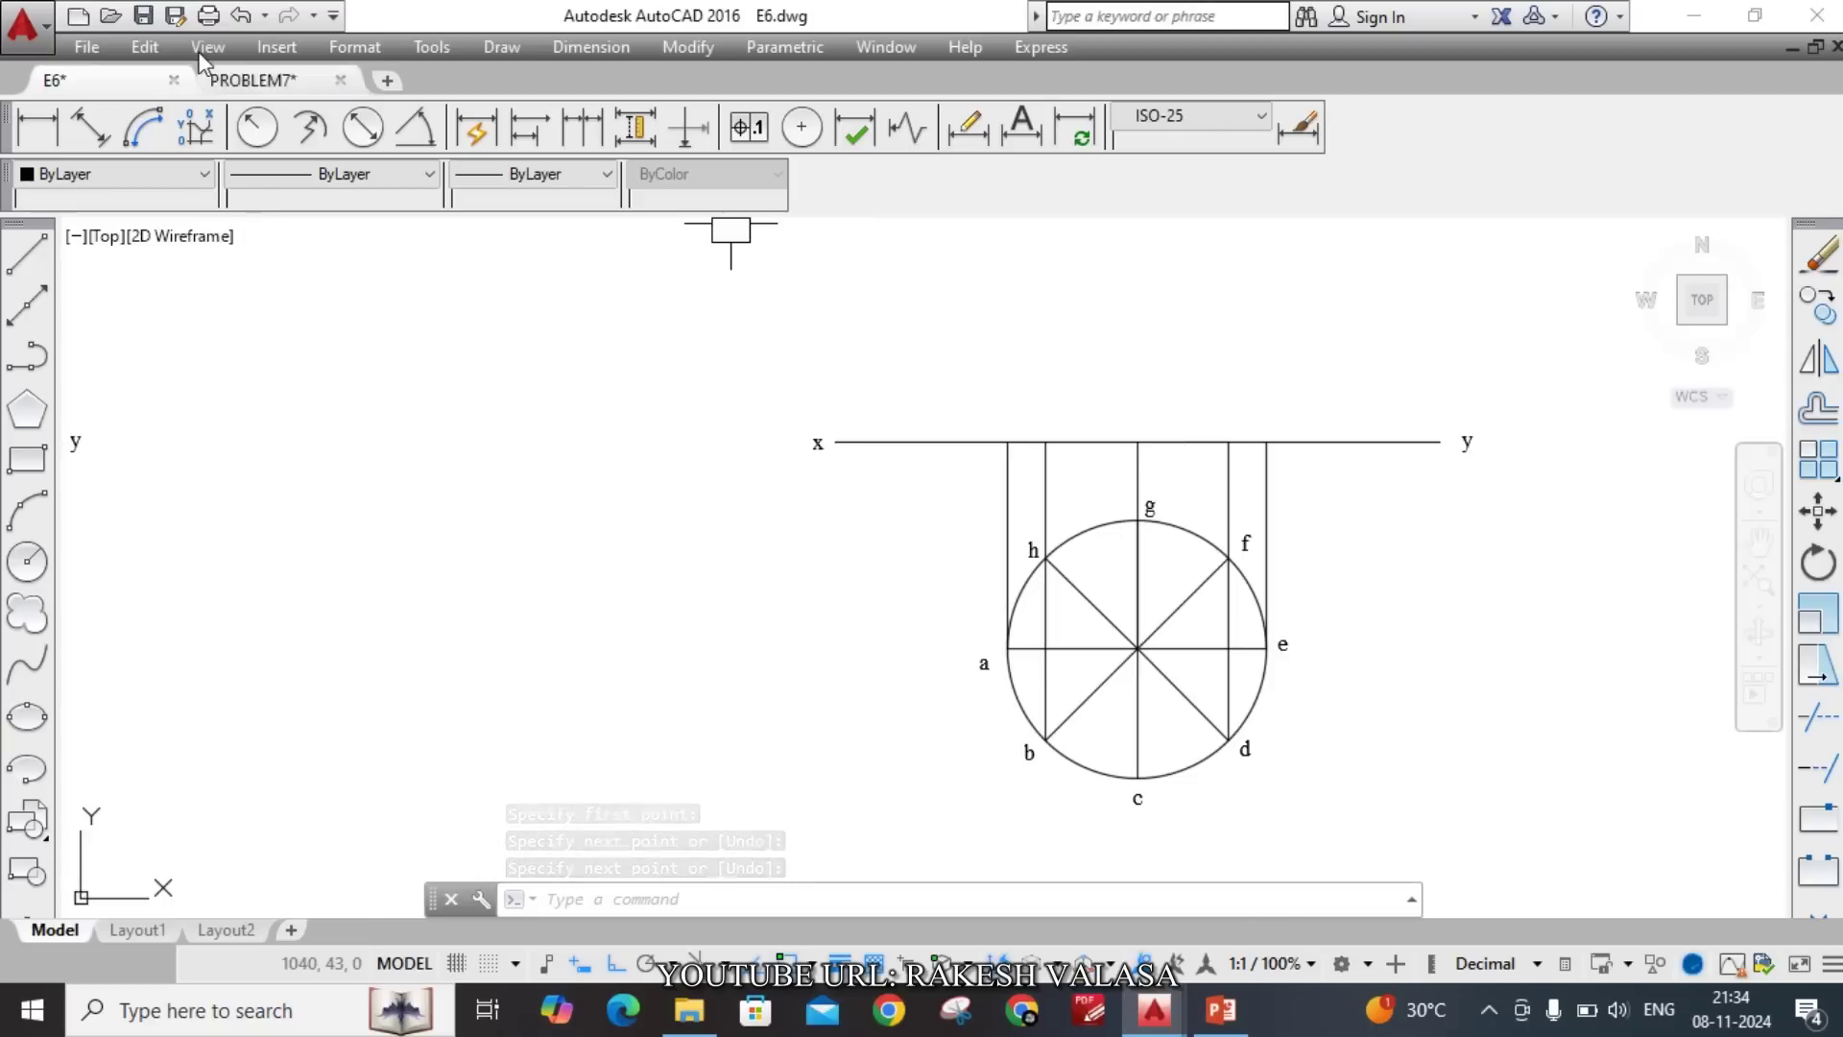
click(252, 81)
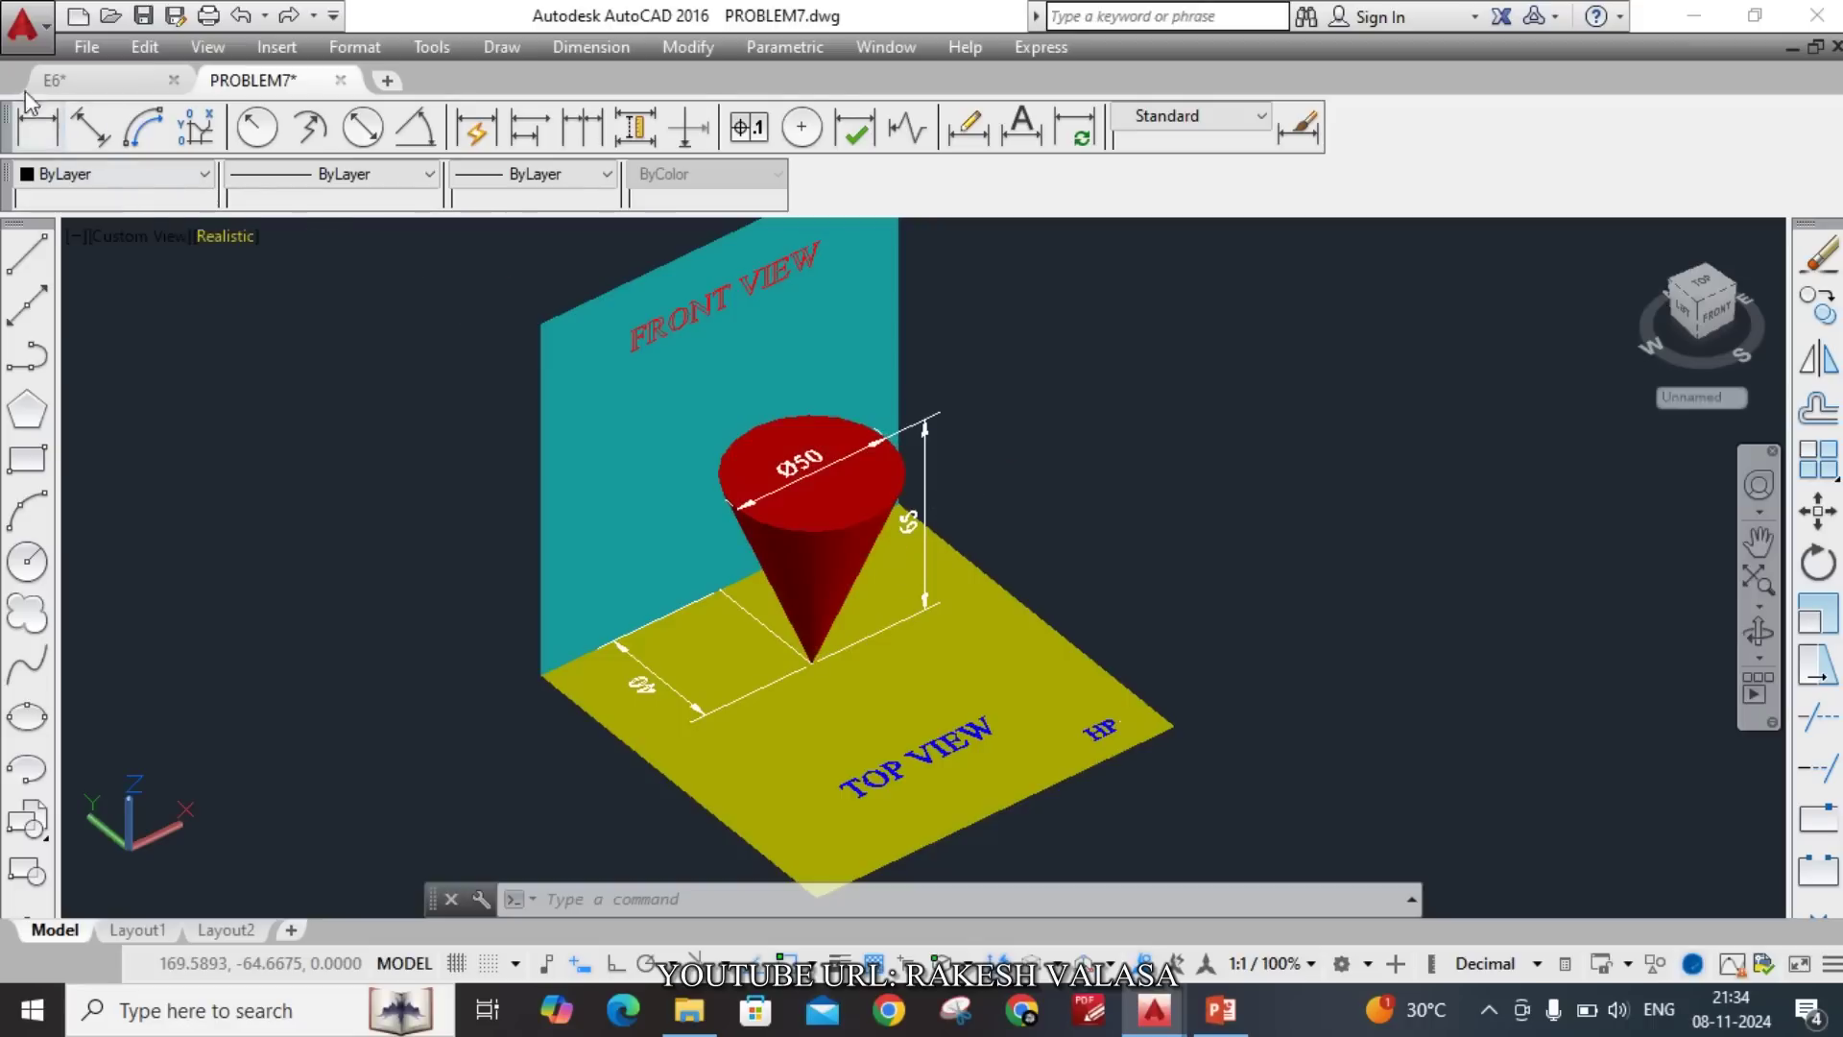
click(58, 80)
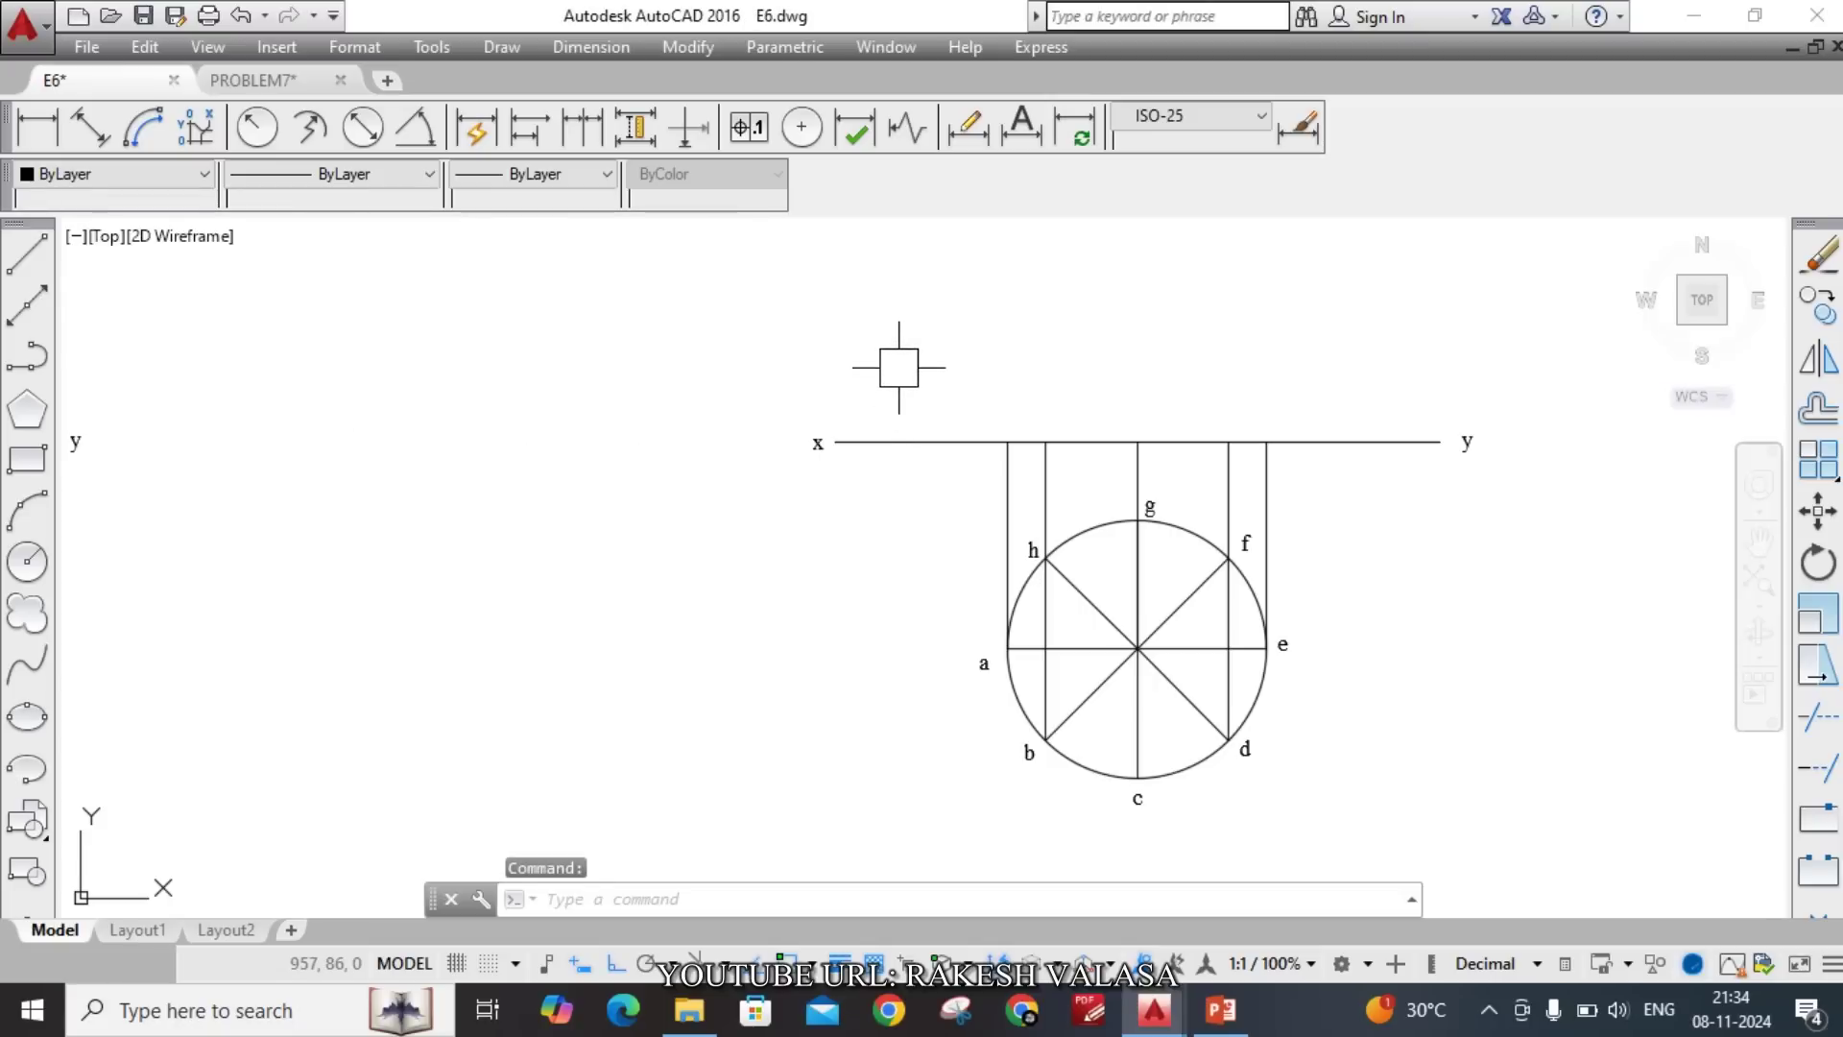
middle_drag(899, 368, 674, 441)
scroll(807, 461, up, 3)
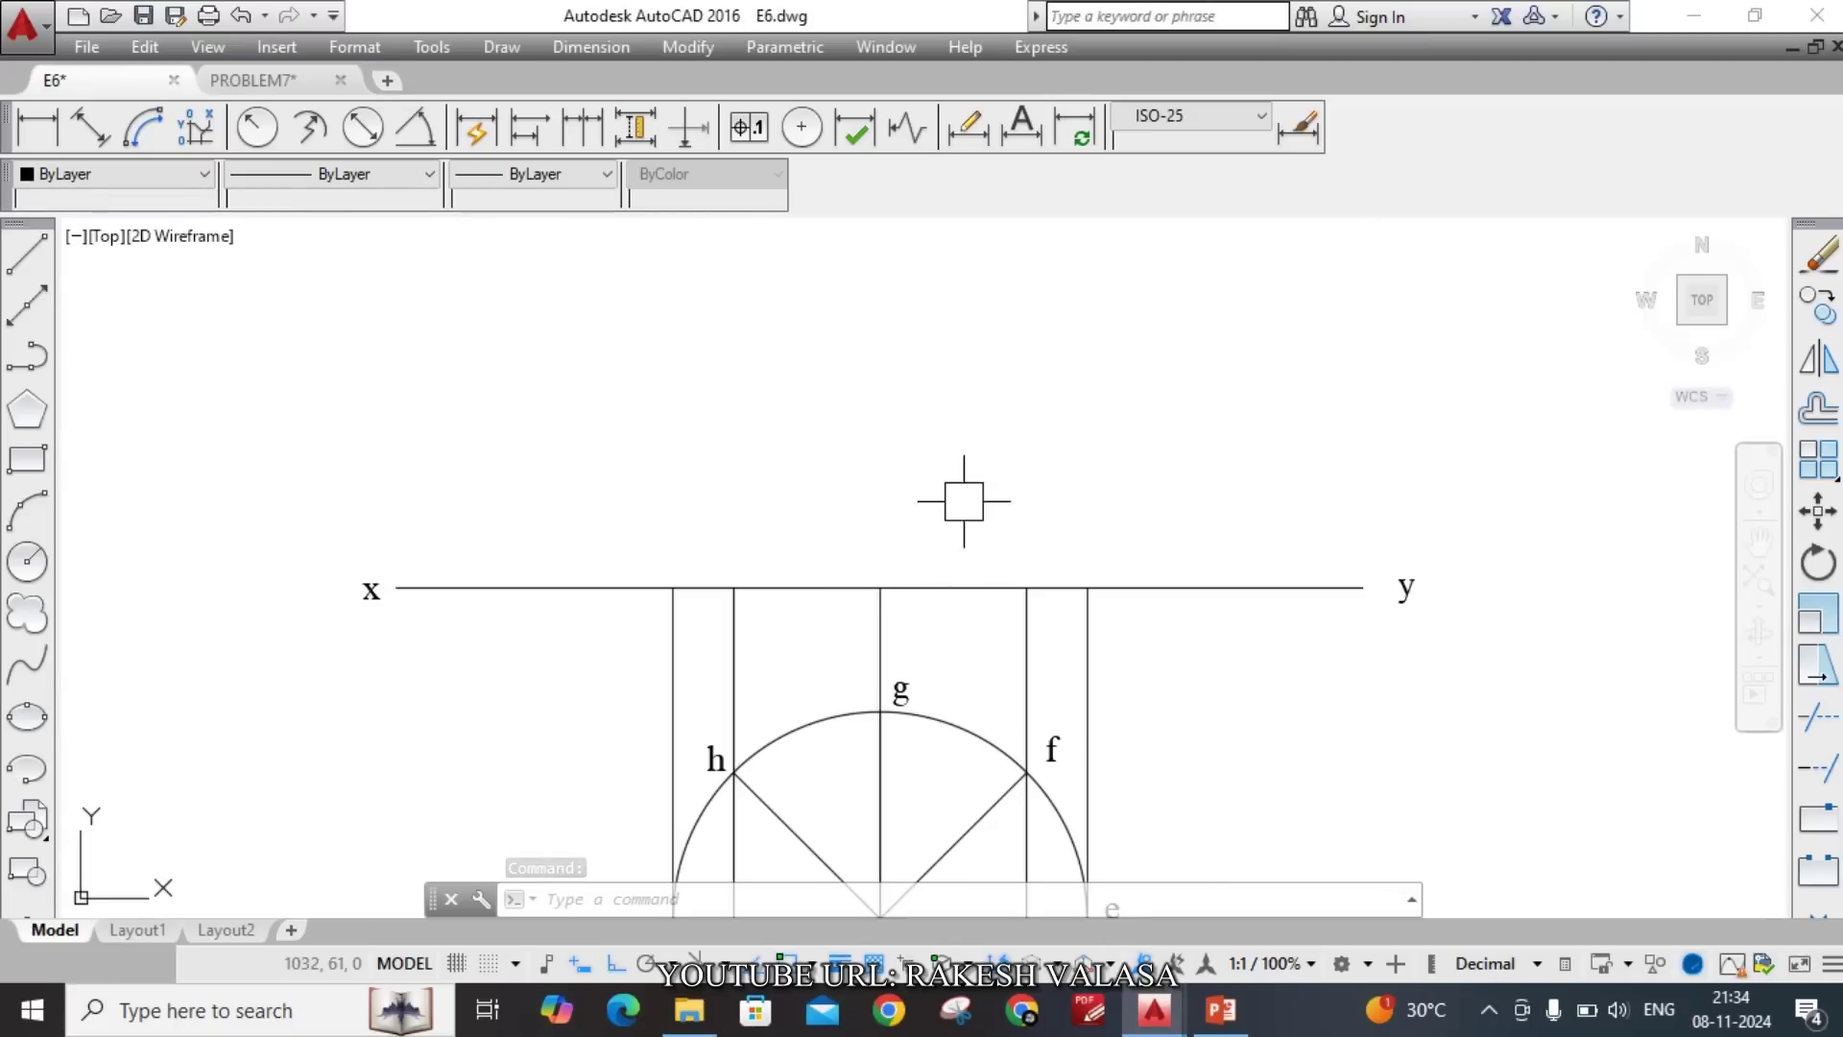
text(L)
key(Return)
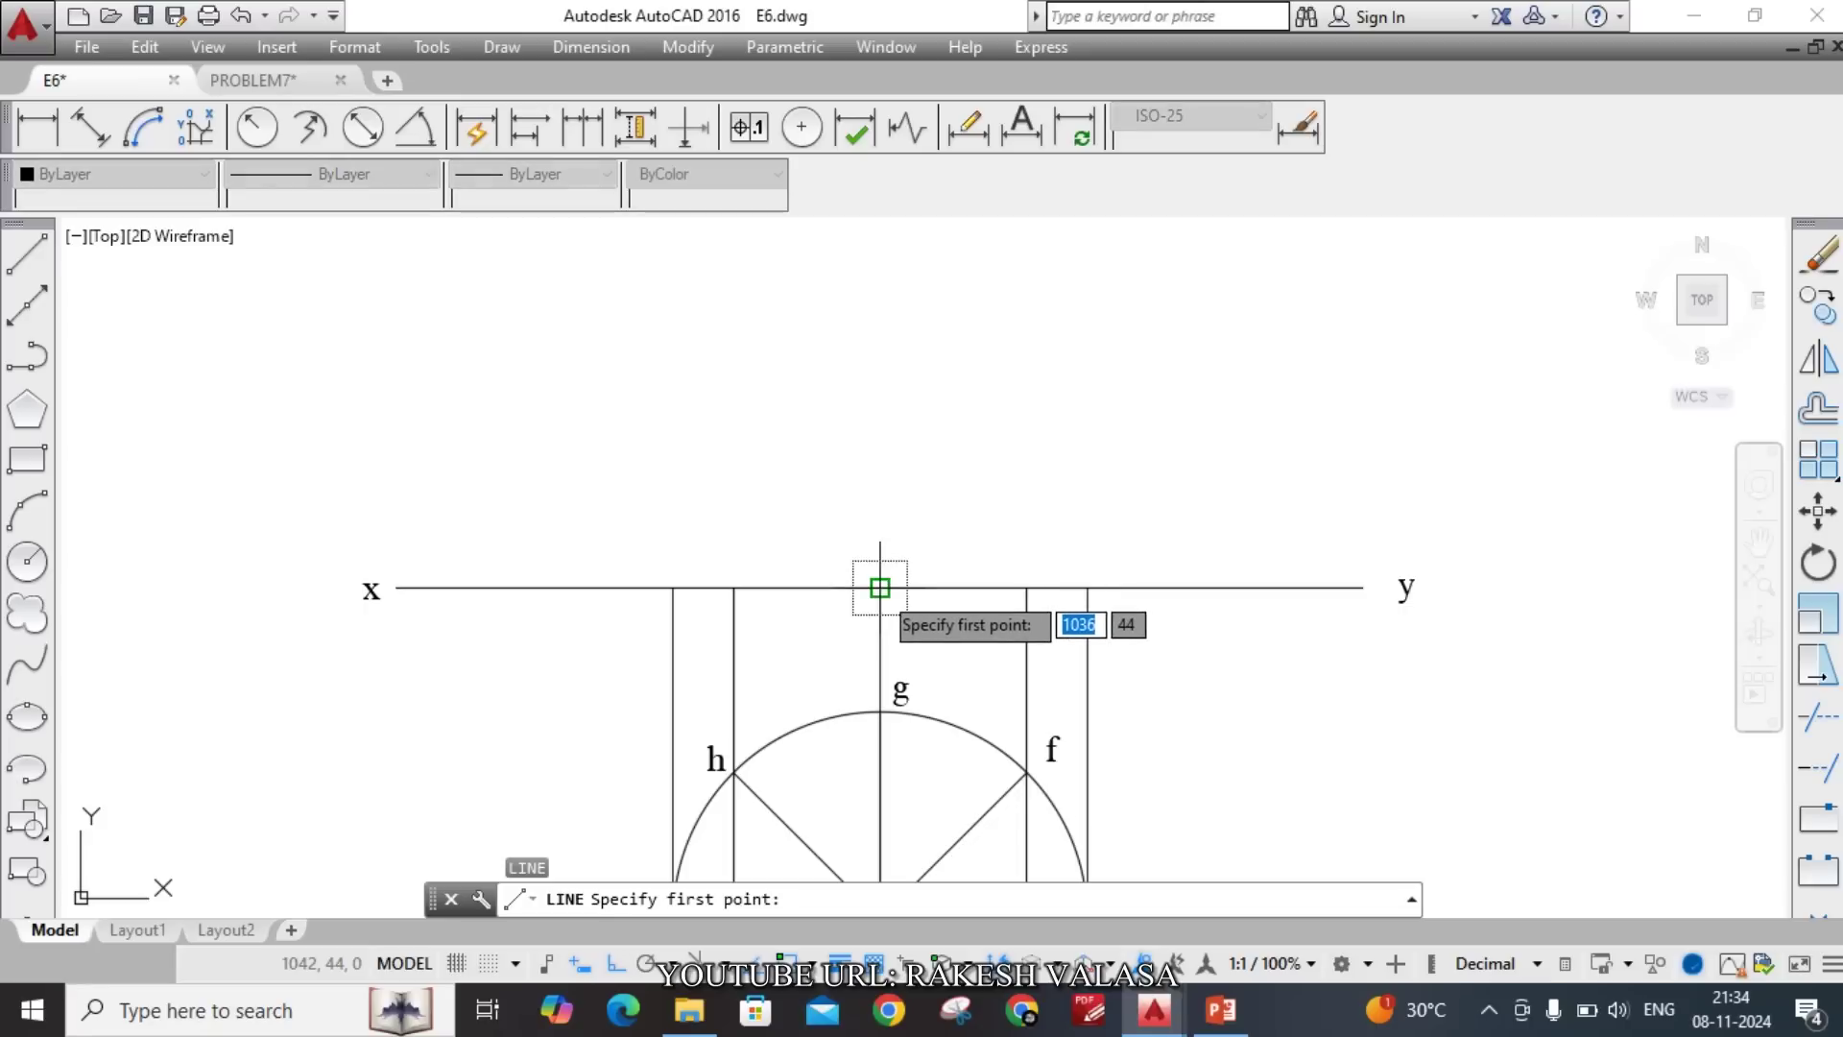
key(Escape)
Add the text label p(o) beside the circle's centre in the top view.
scroll(982, 429, down, 2)
scroll(921, 768, up, 4)
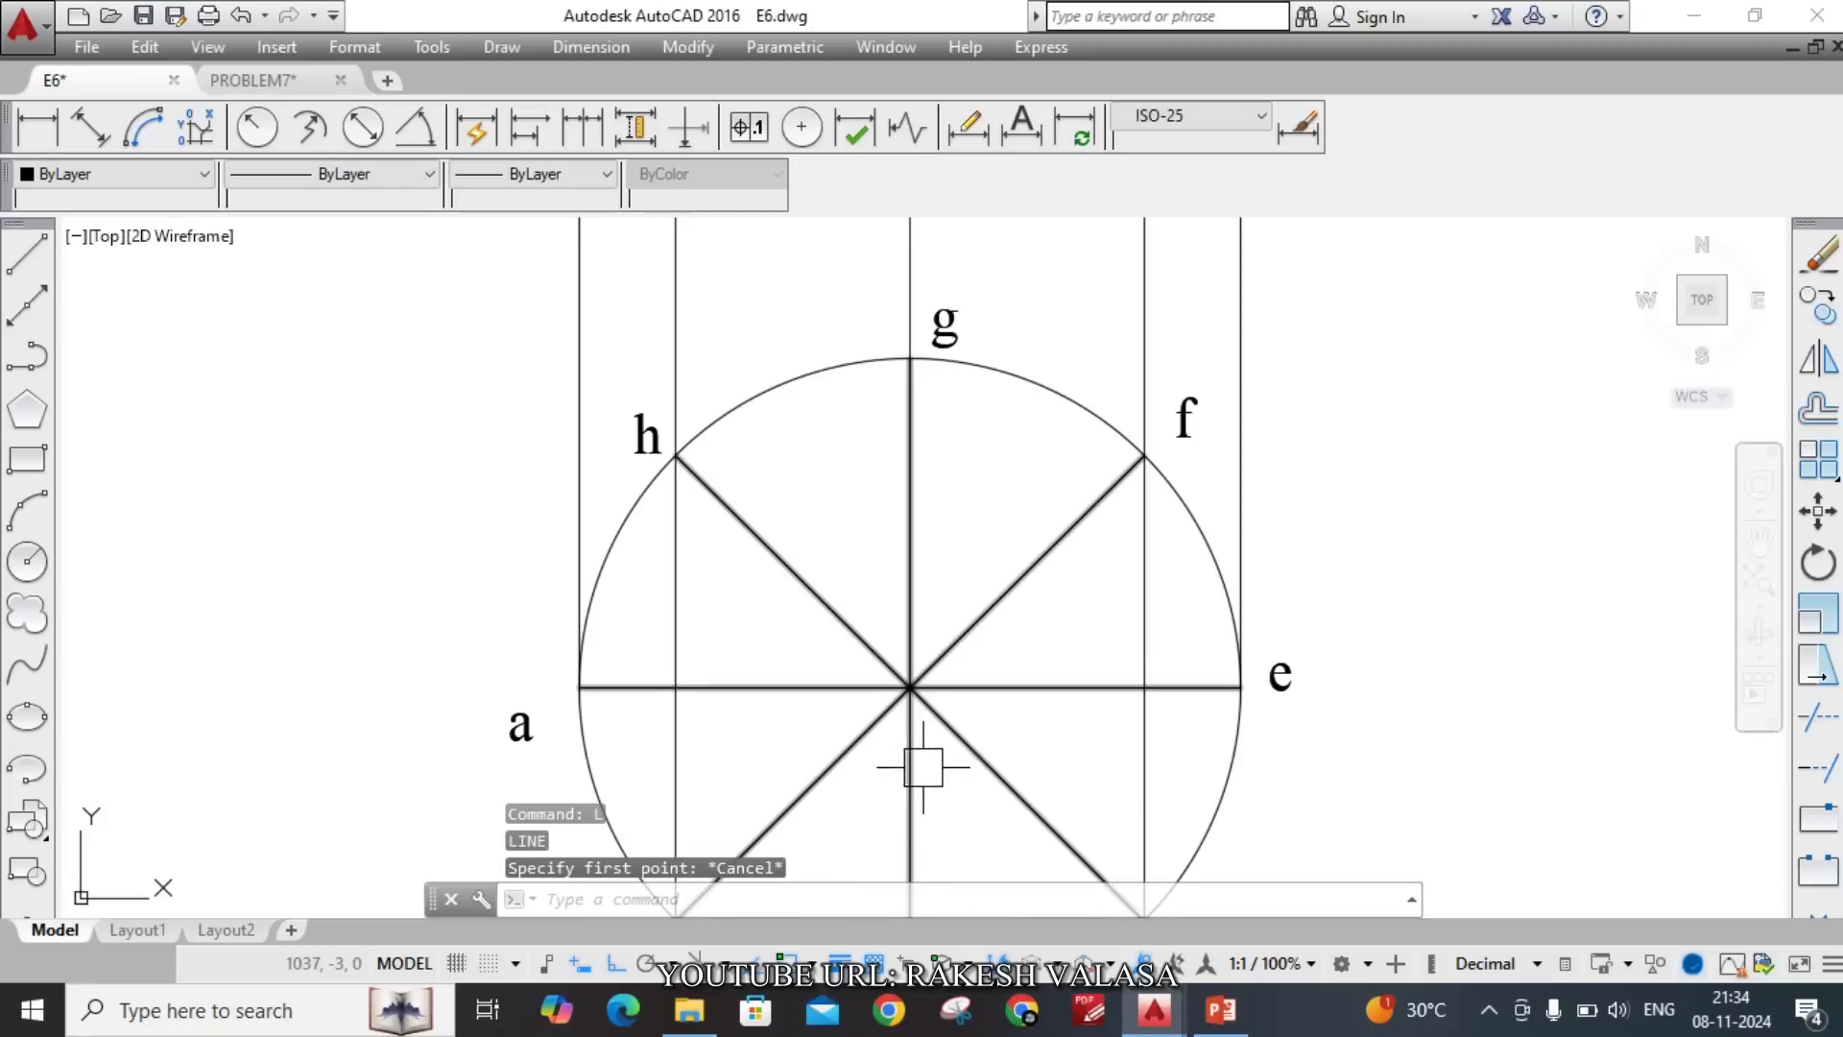
scroll(936, 738, up, 4)
text(t)
key(Return)
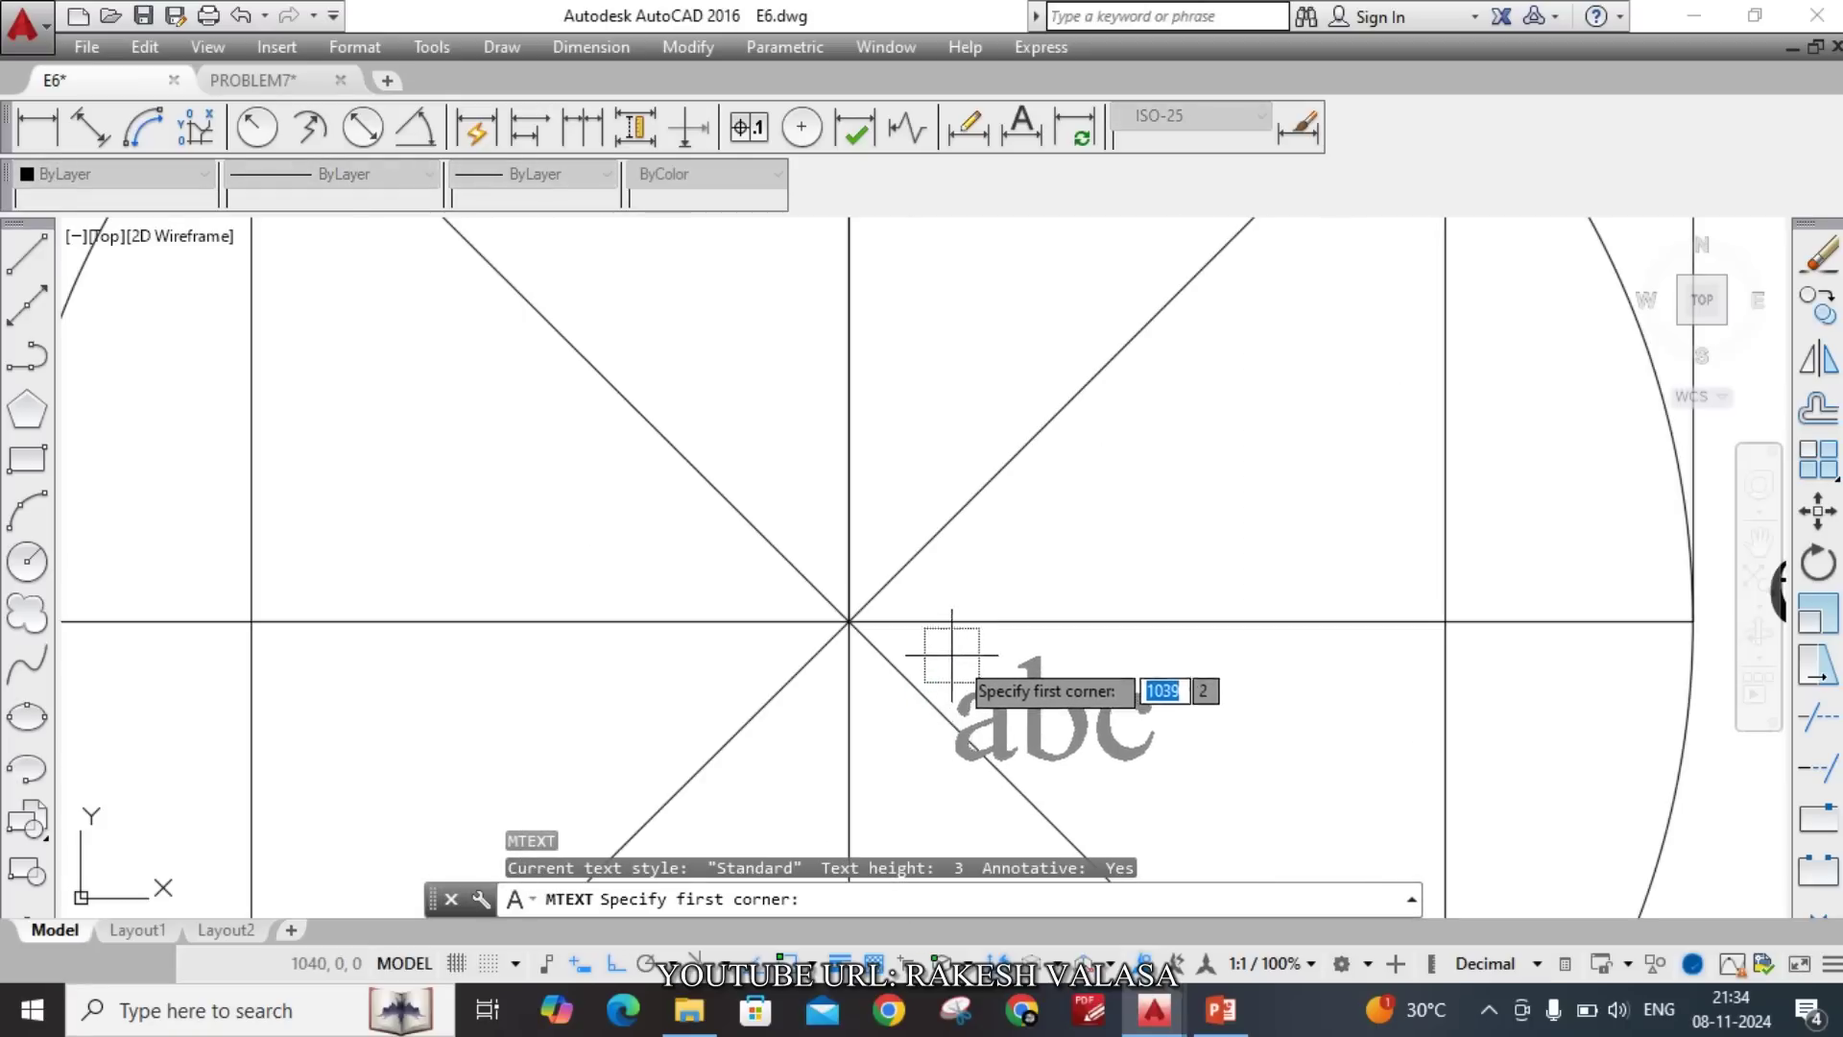
click(977, 556)
click(1105, 607)
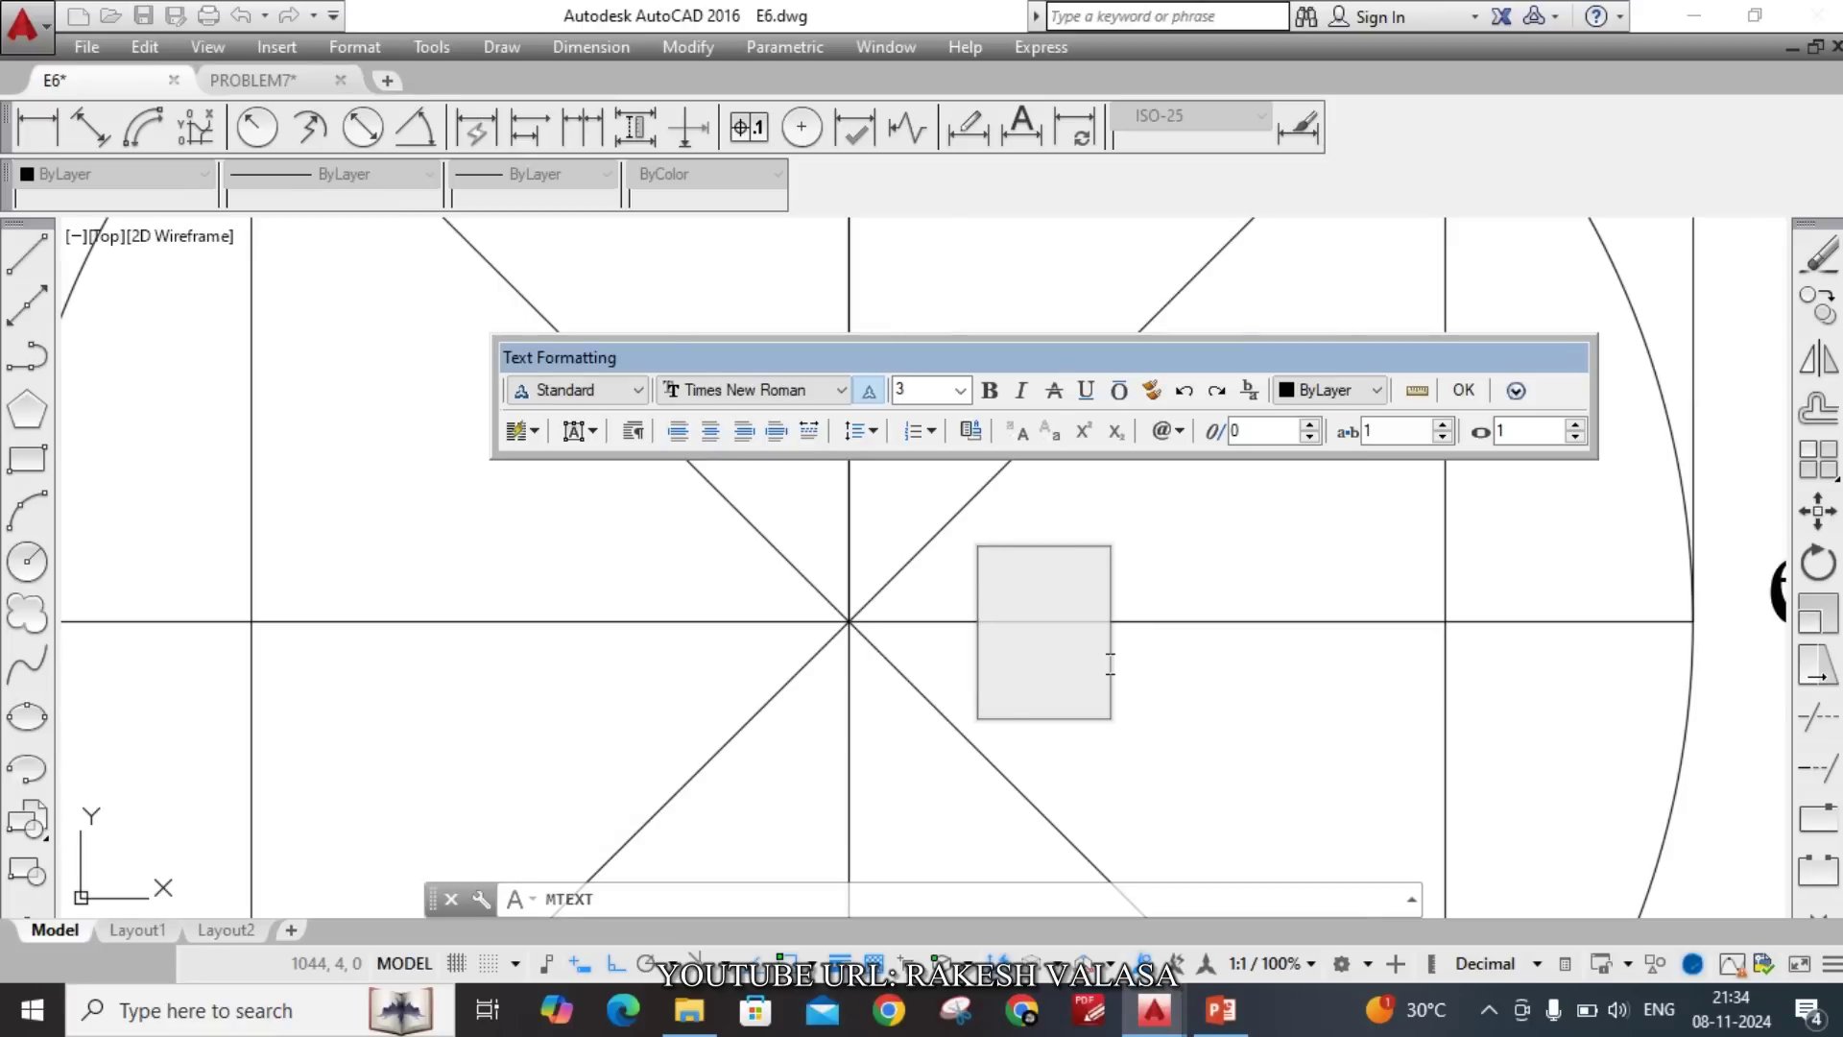
text(p()
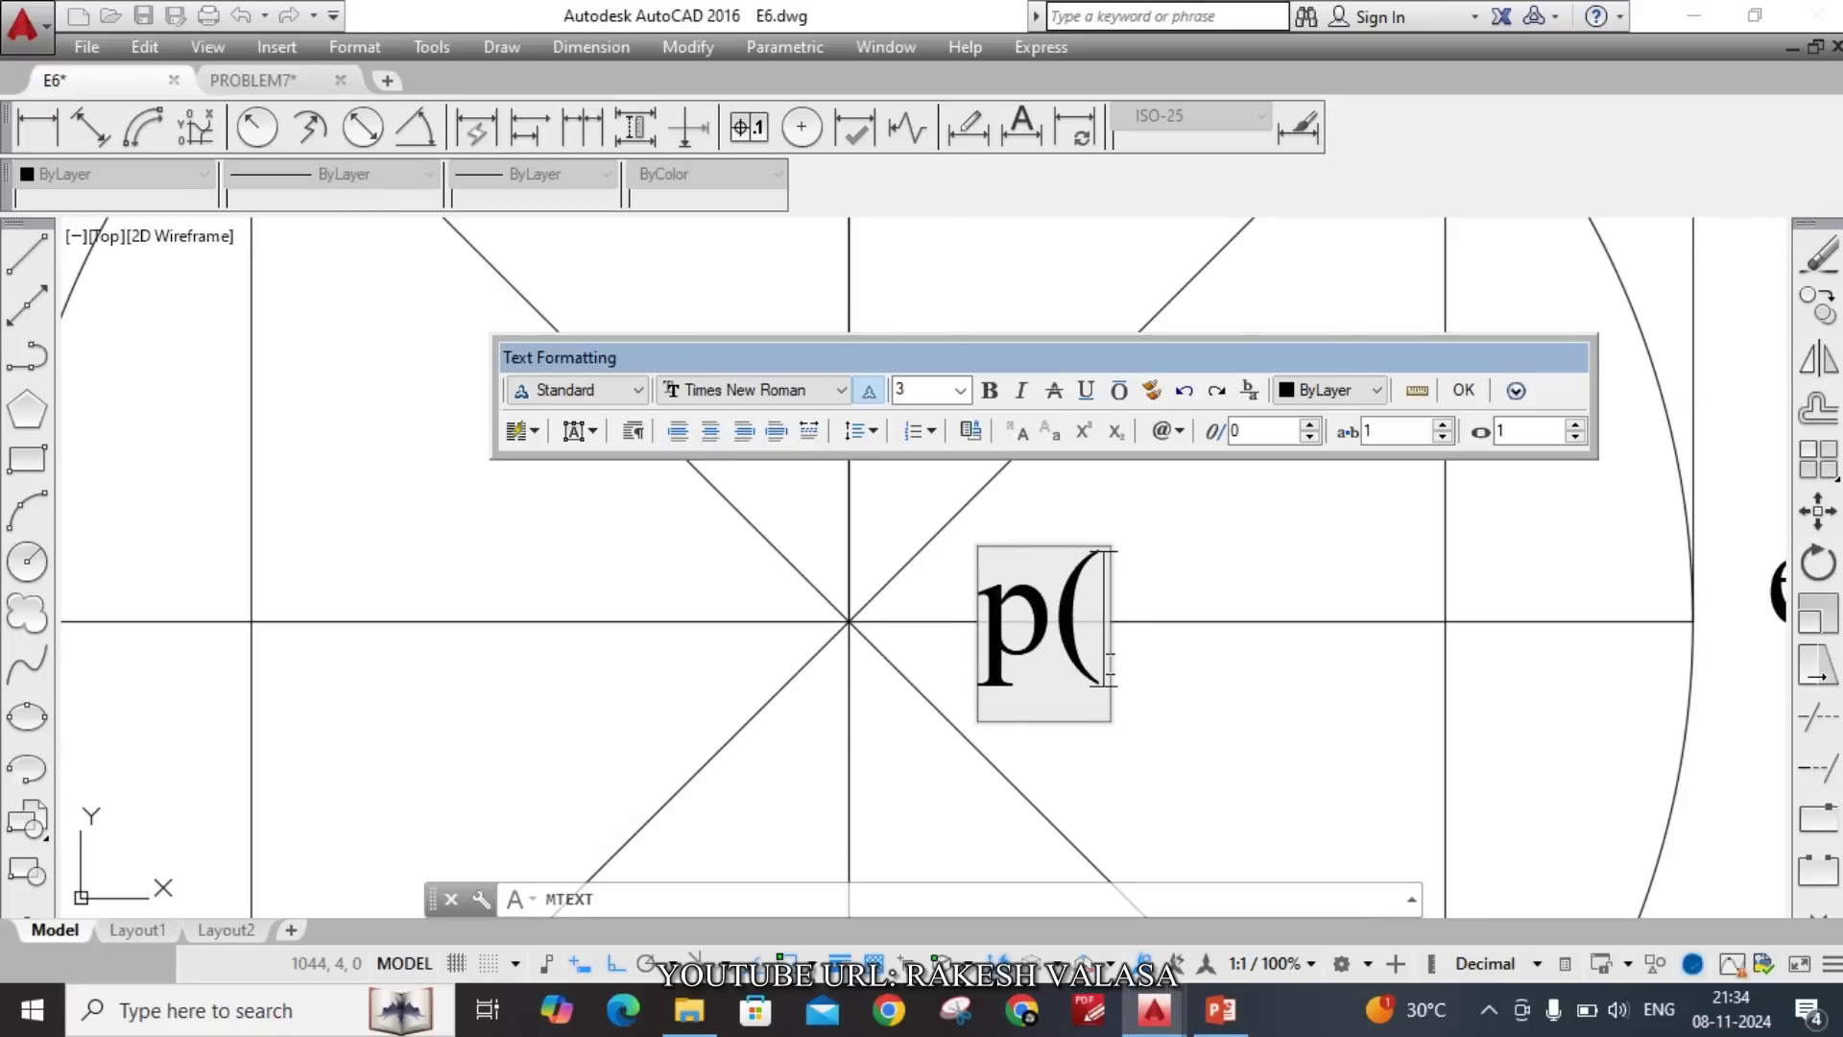
text(o)
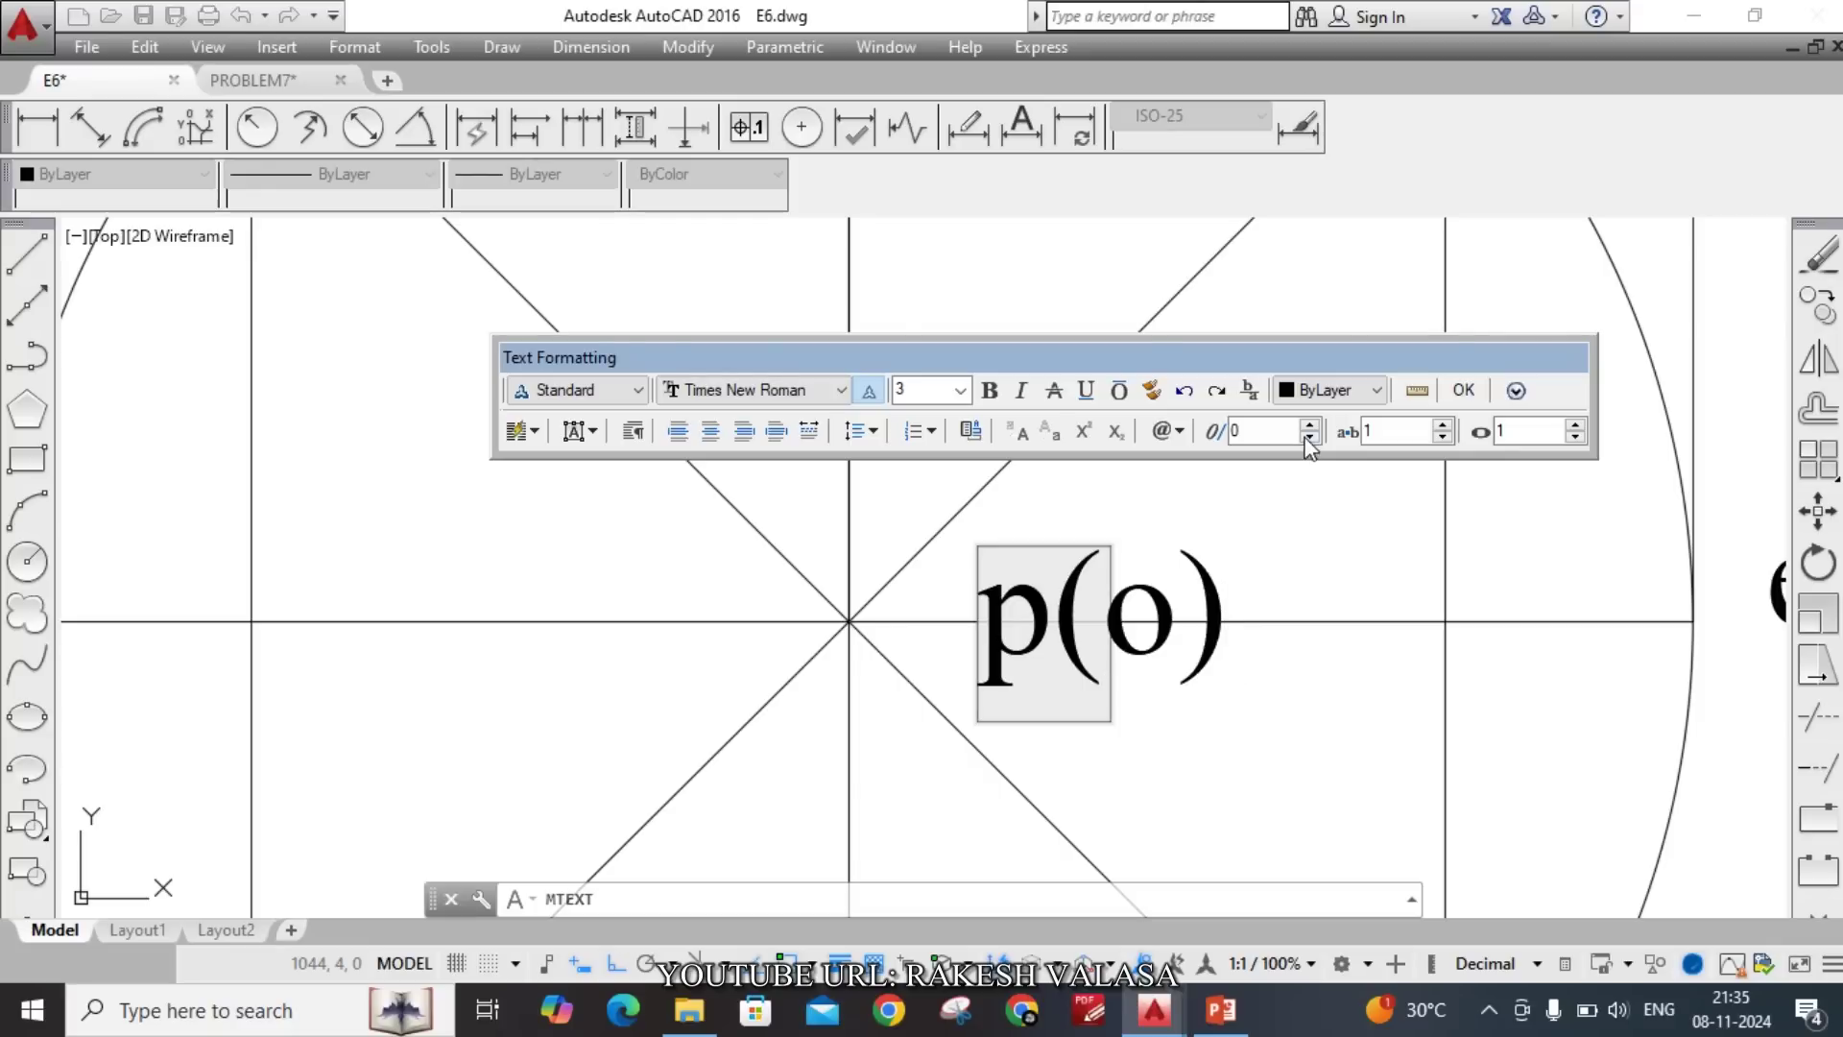
click(1468, 391)
scroll(1247, 643, down, 2)
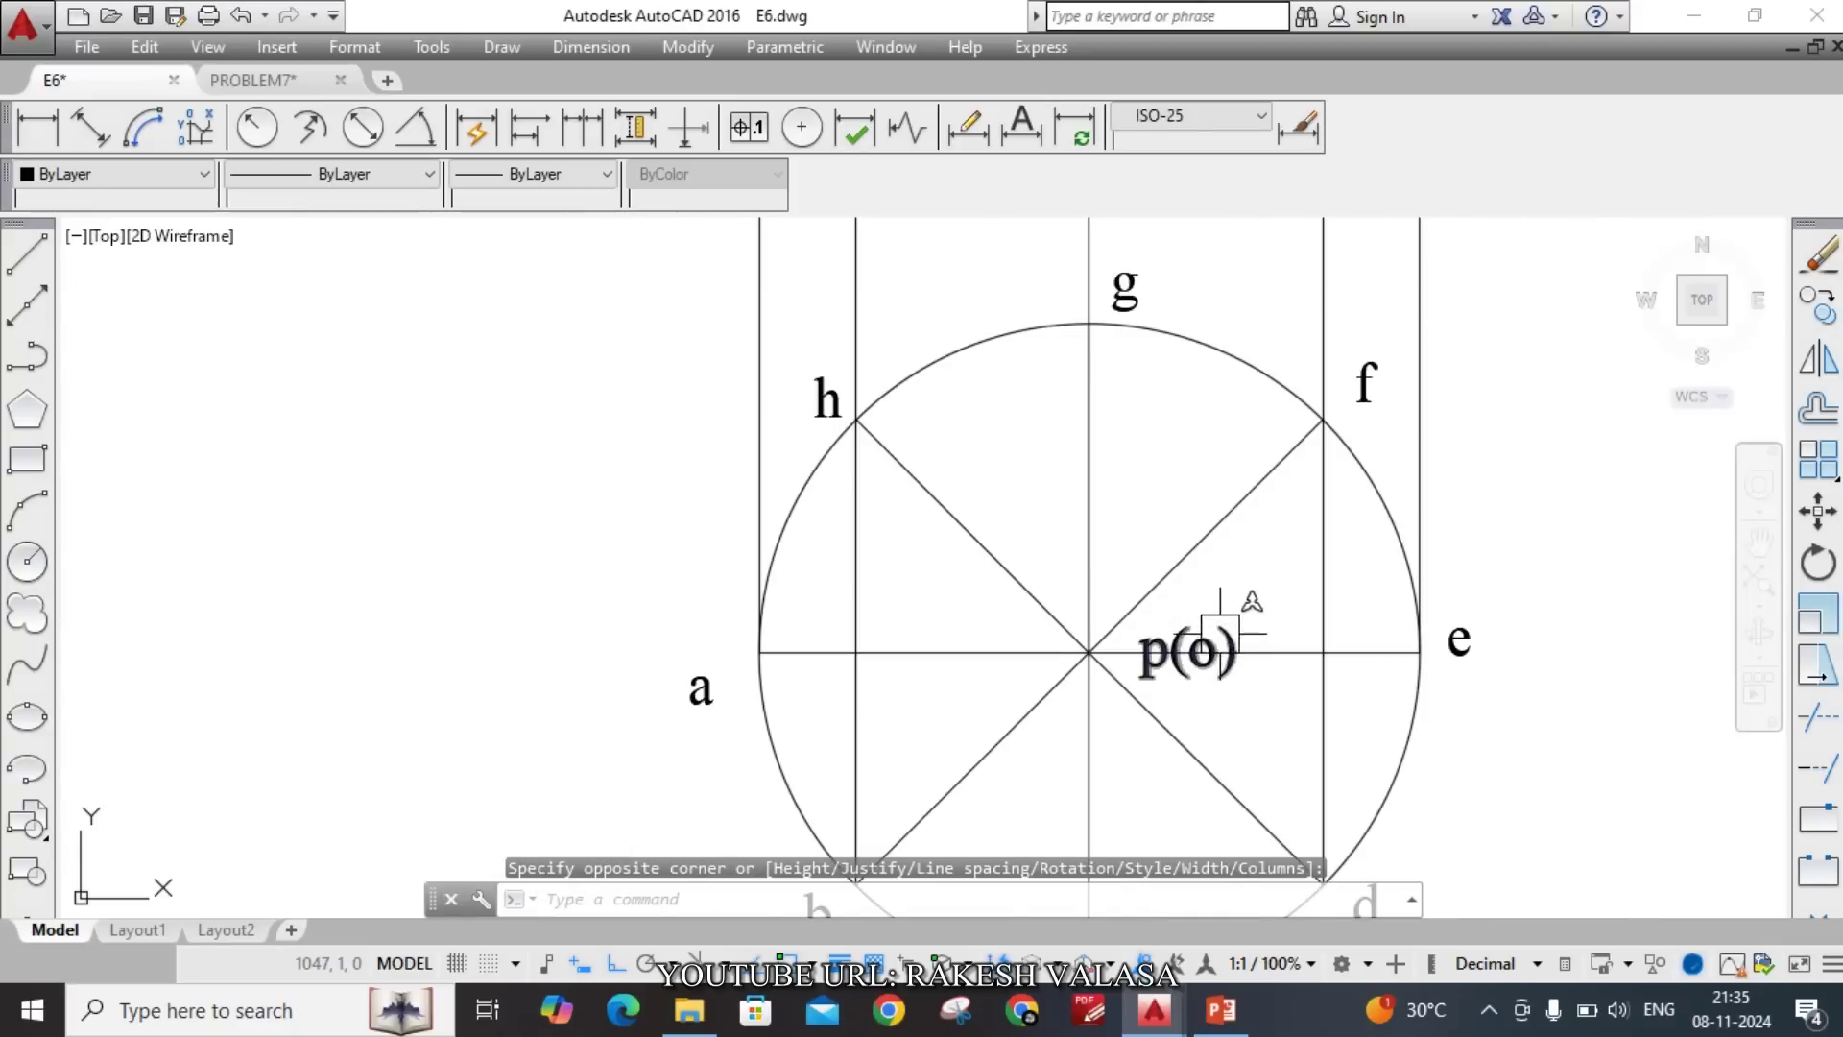
Move the p(o) label so it sits just above the circle's horizontal diameter, beside the centre.
scroll(1214, 633, up, 2)
text(m)
key(Return)
click(1186, 686)
key(Return)
click(1118, 641)
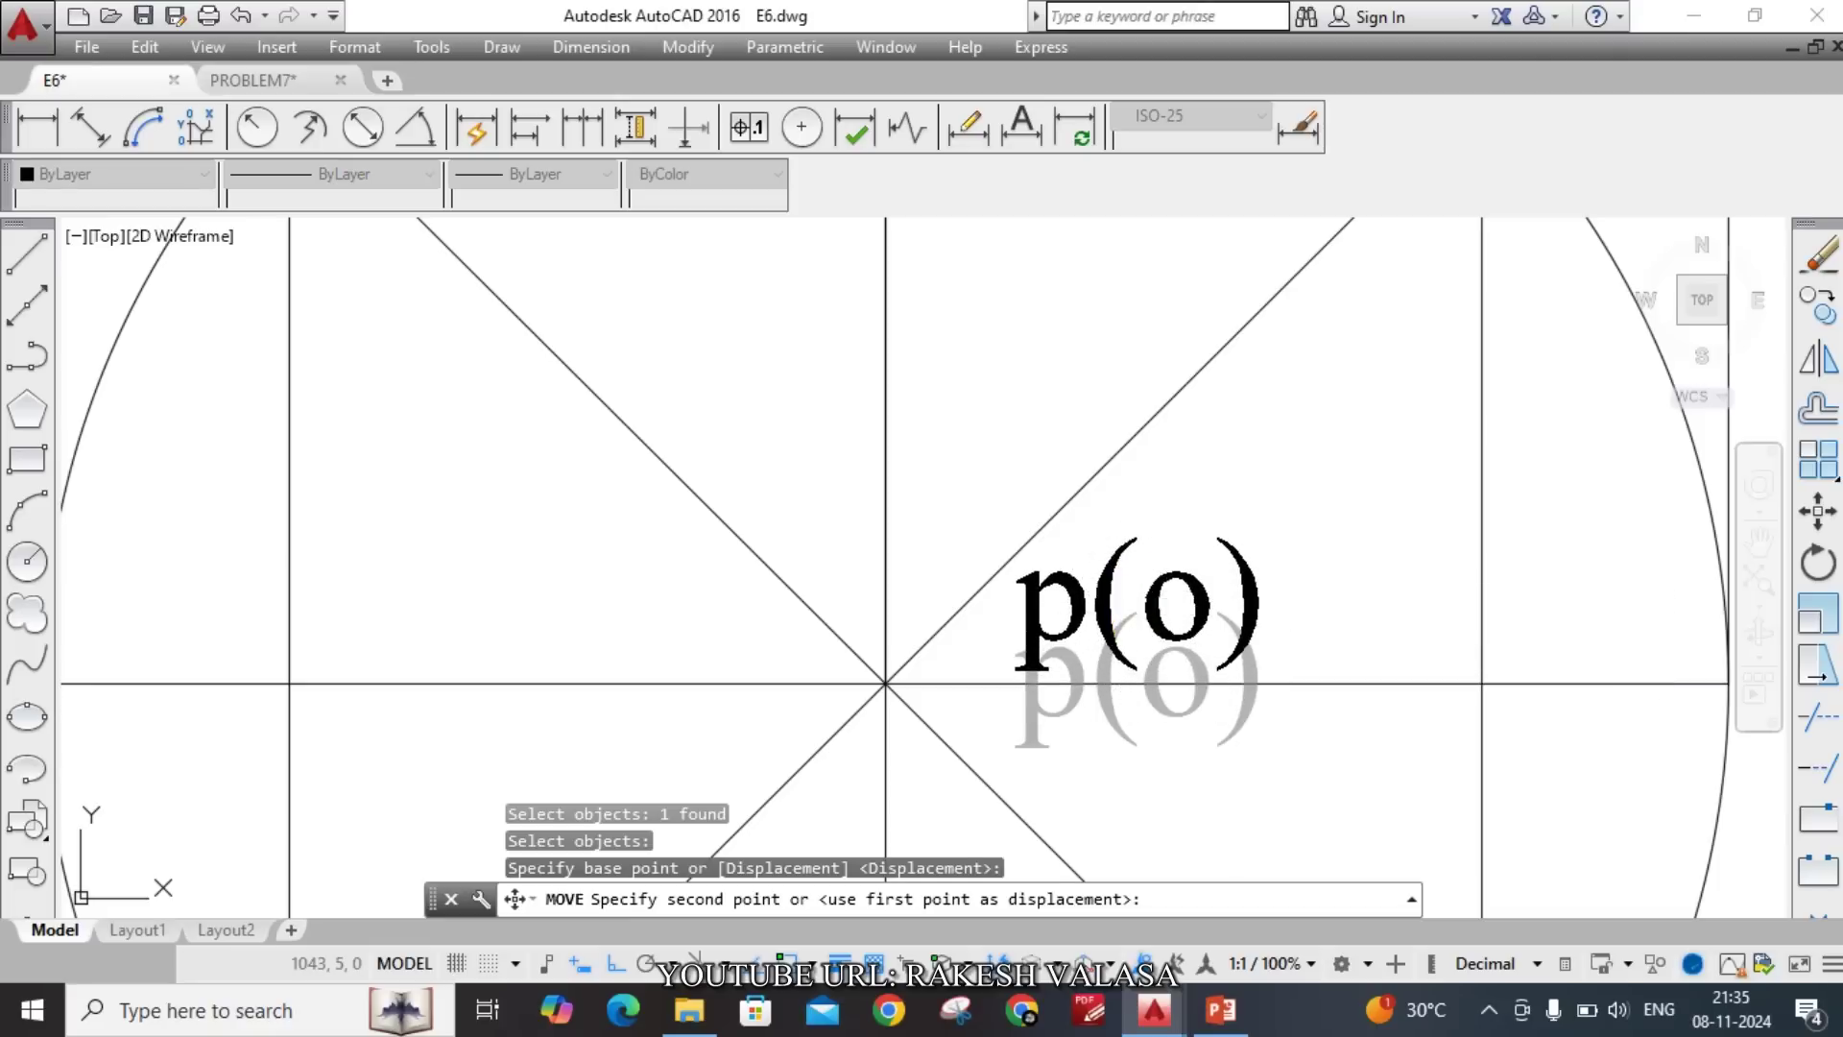
click(1150, 608)
key(Return)
click(1145, 626)
key(Return)
click(1103, 638)
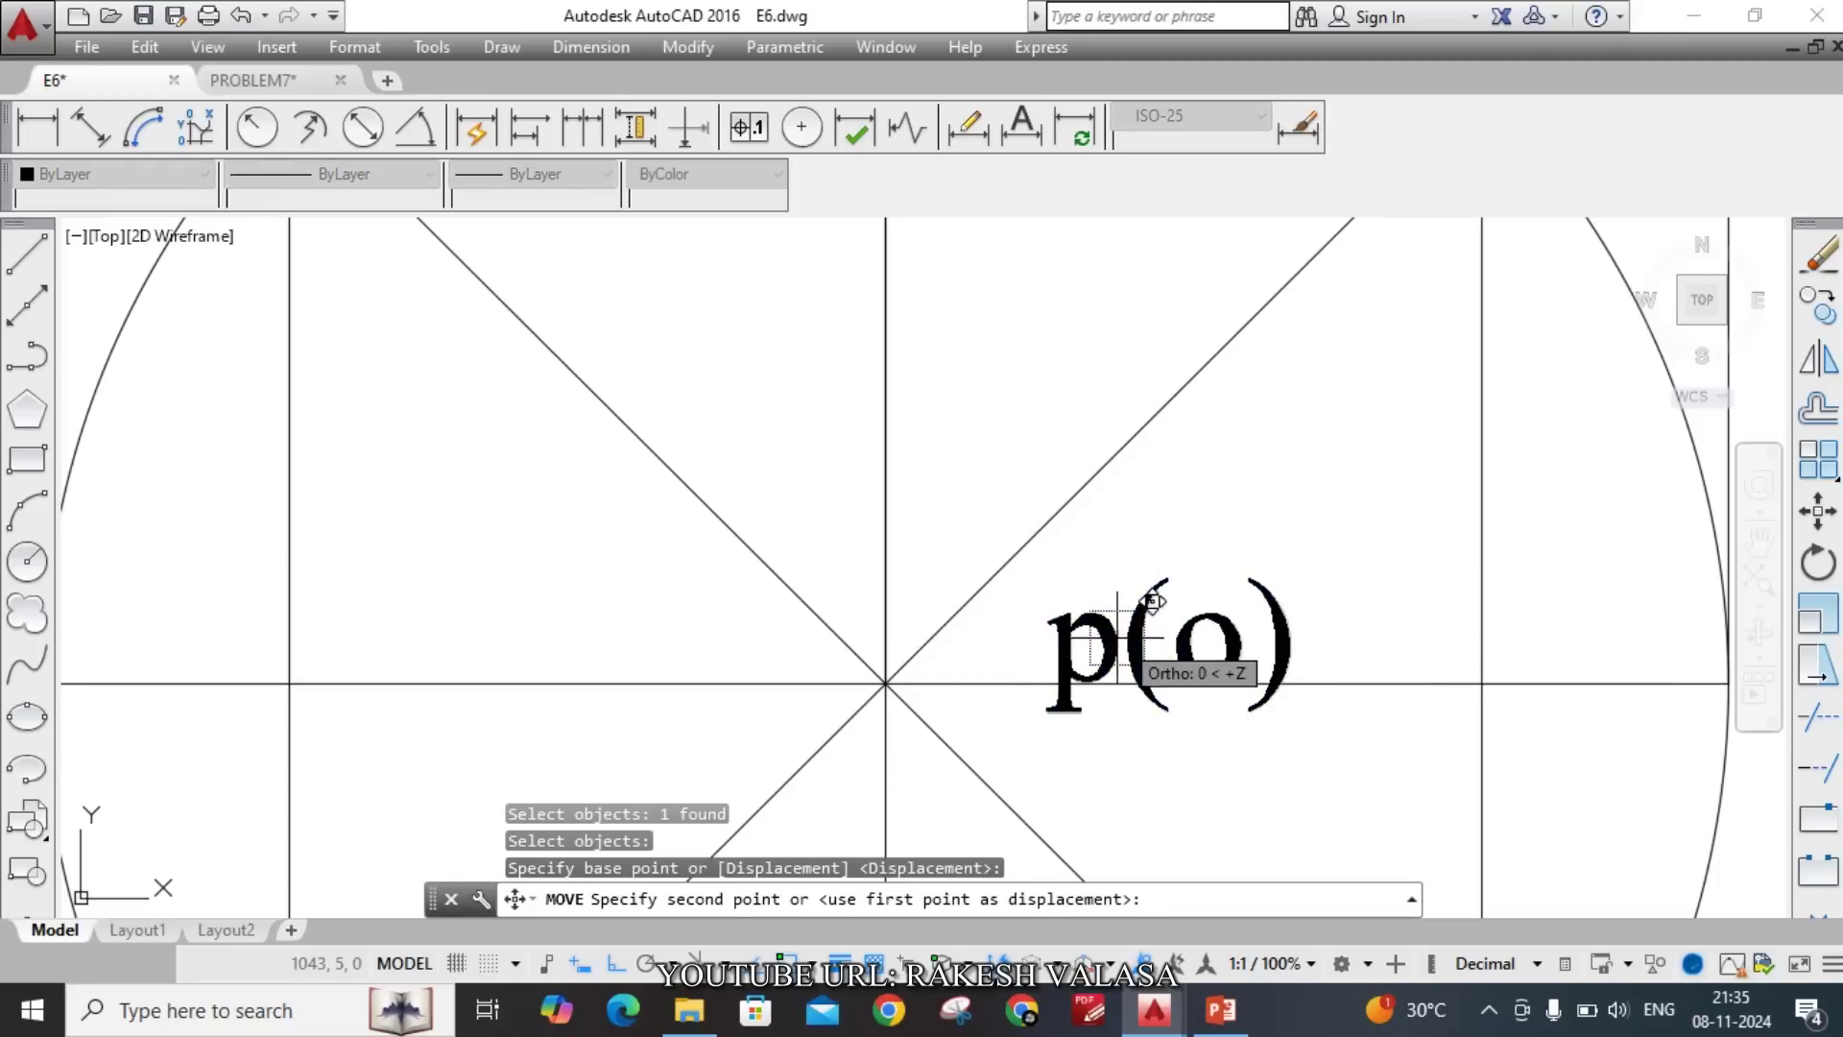
click(1101, 595)
scroll(1100, 595, down, 4)
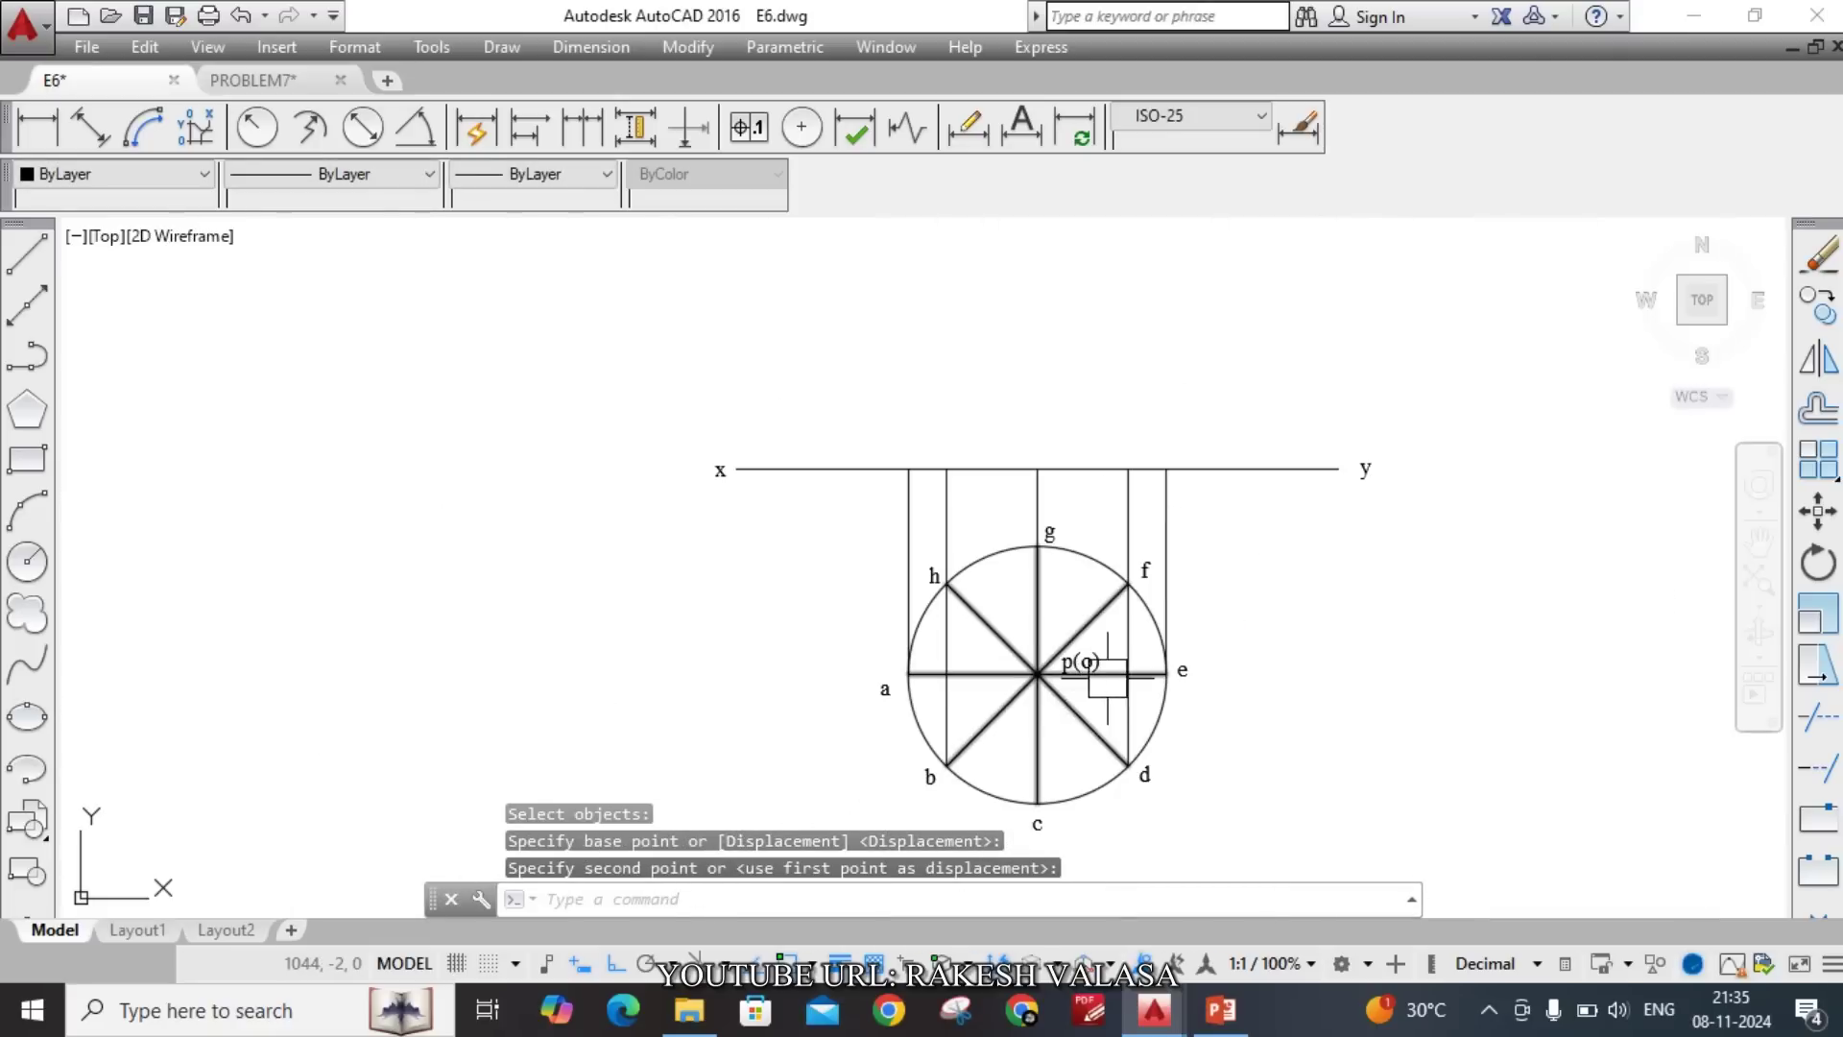
Add the text label o' where the central projector meets the xy line.
scroll(1069, 510, up, 6)
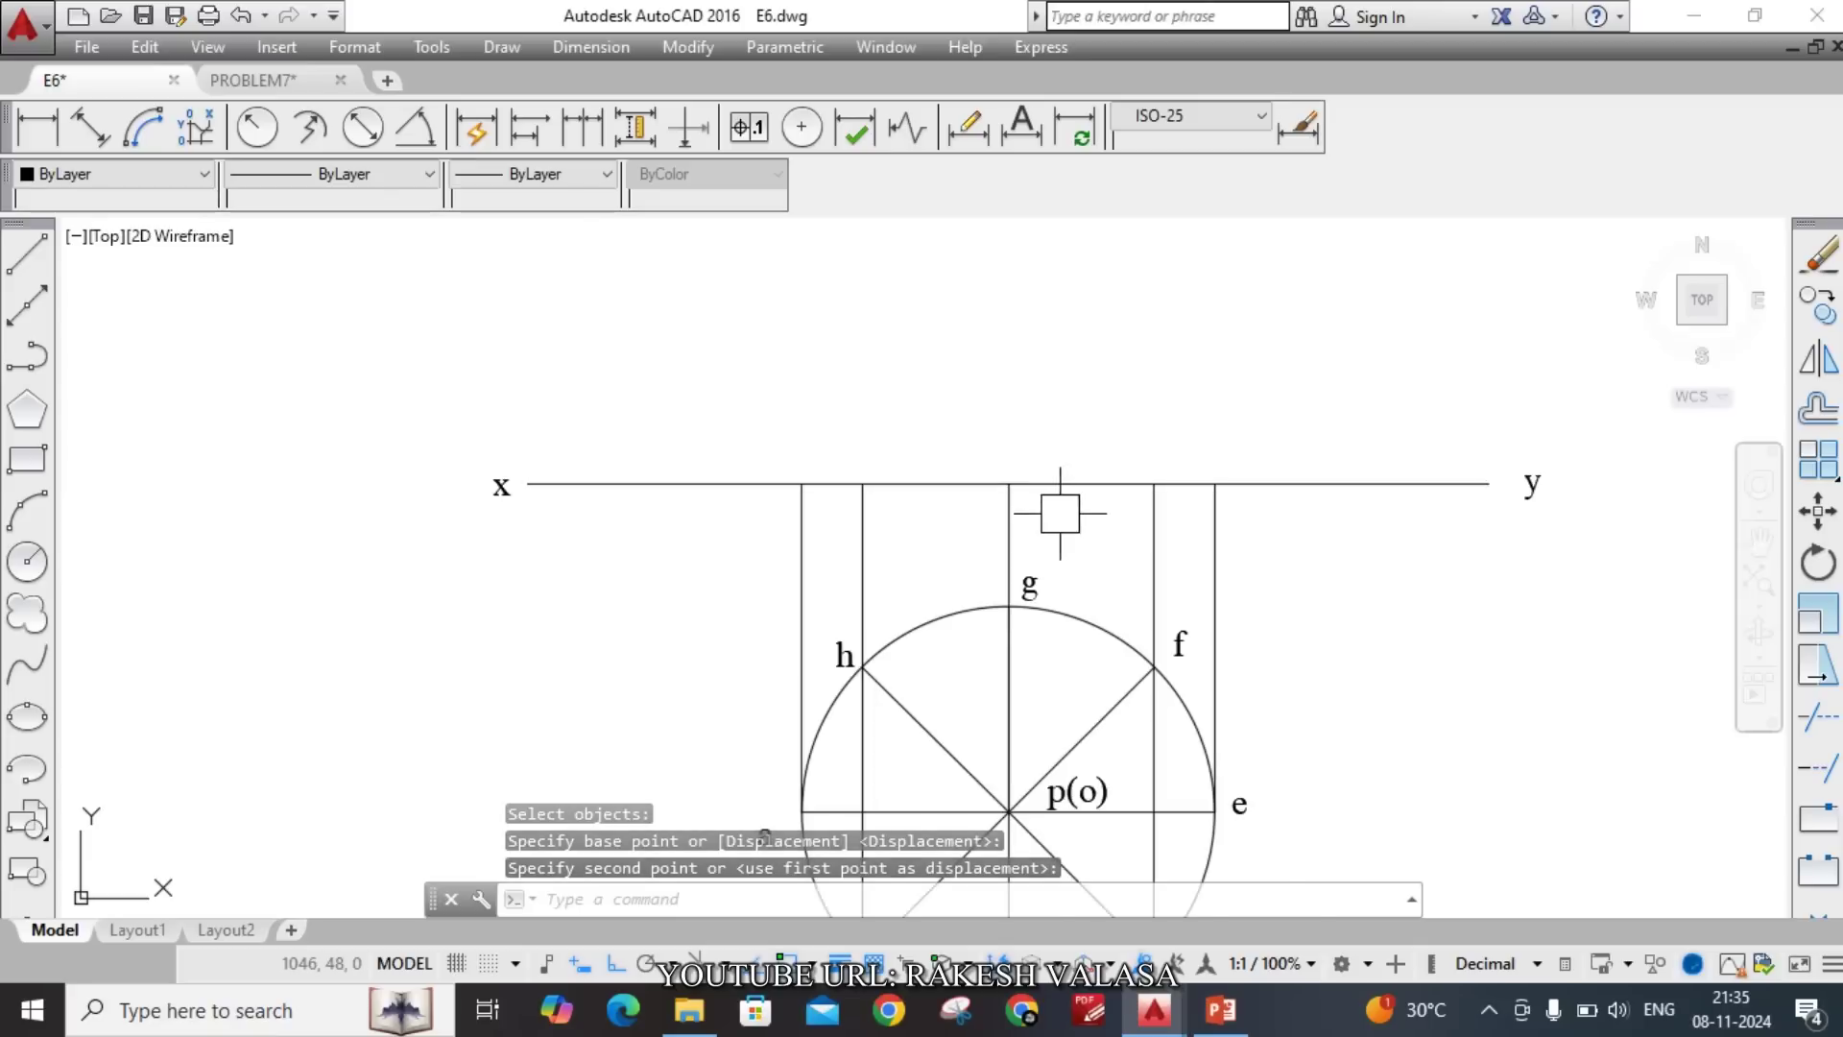
text(mt)
key(Return)
scroll(1007, 513, up, 2)
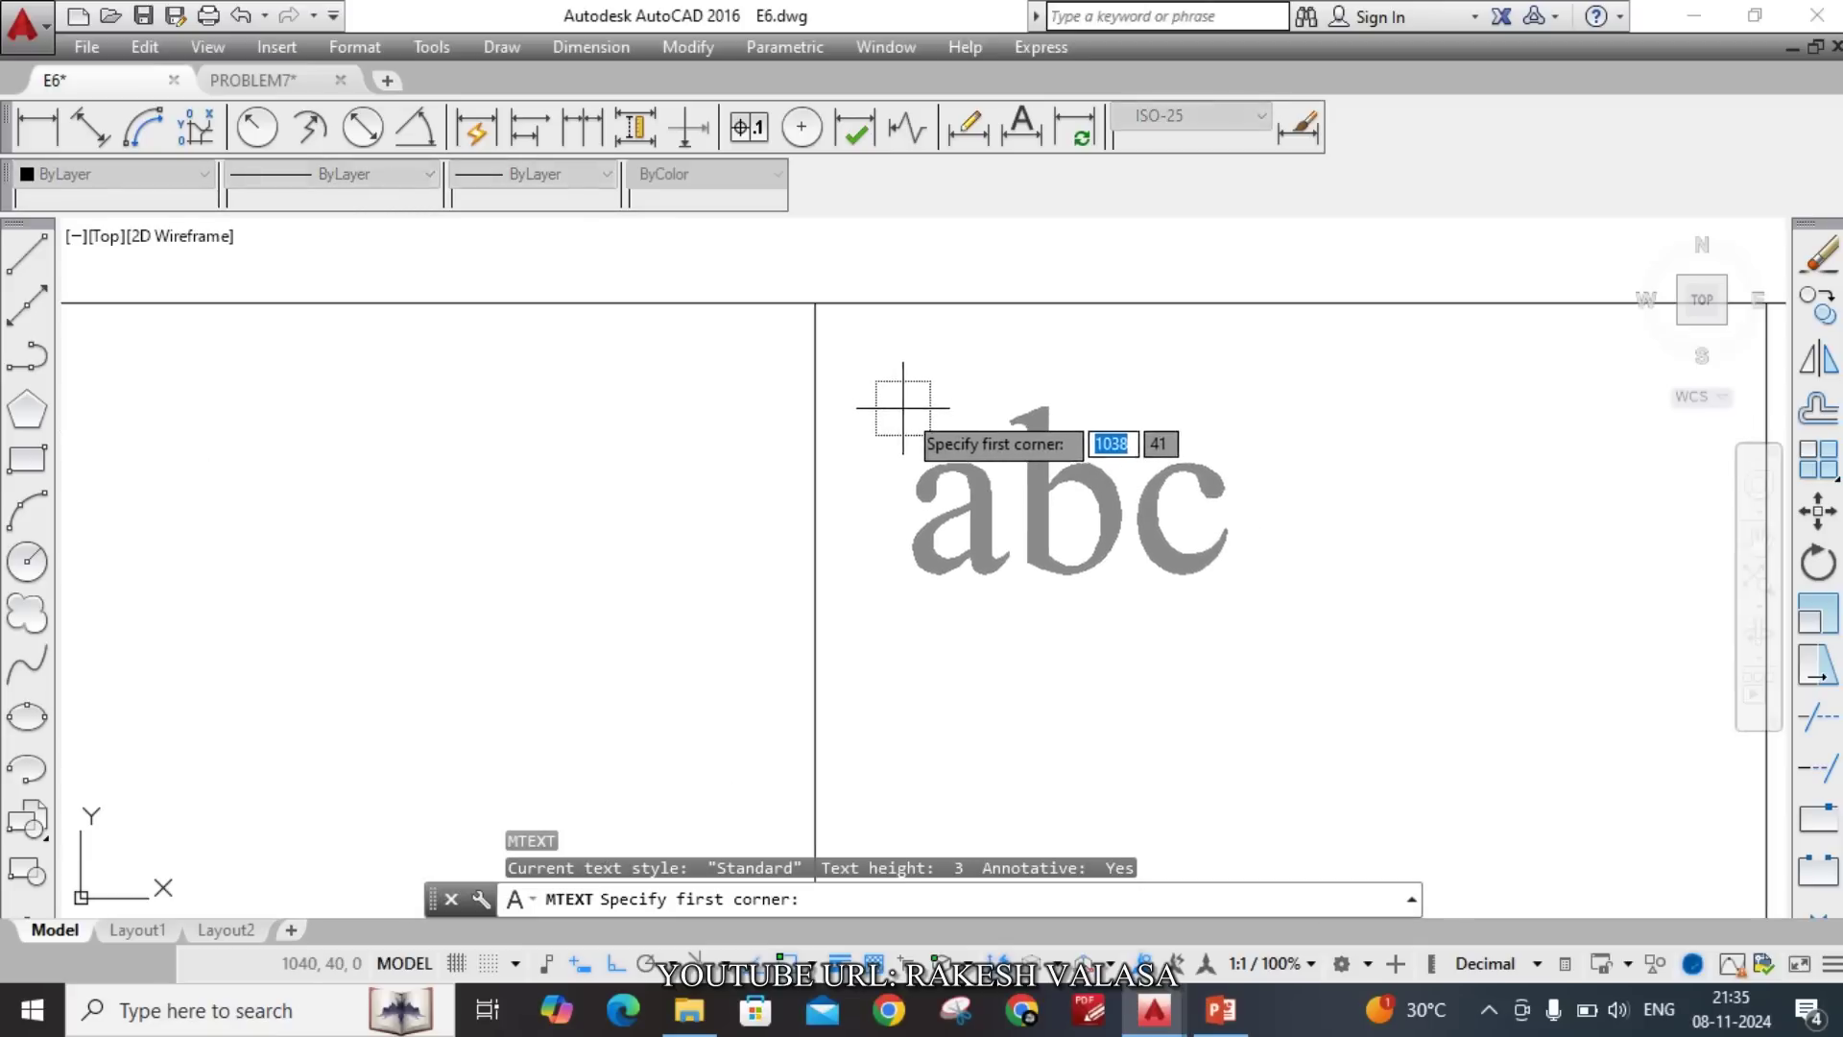
scroll(863, 375, down, 2)
scroll(860, 419, up, 2)
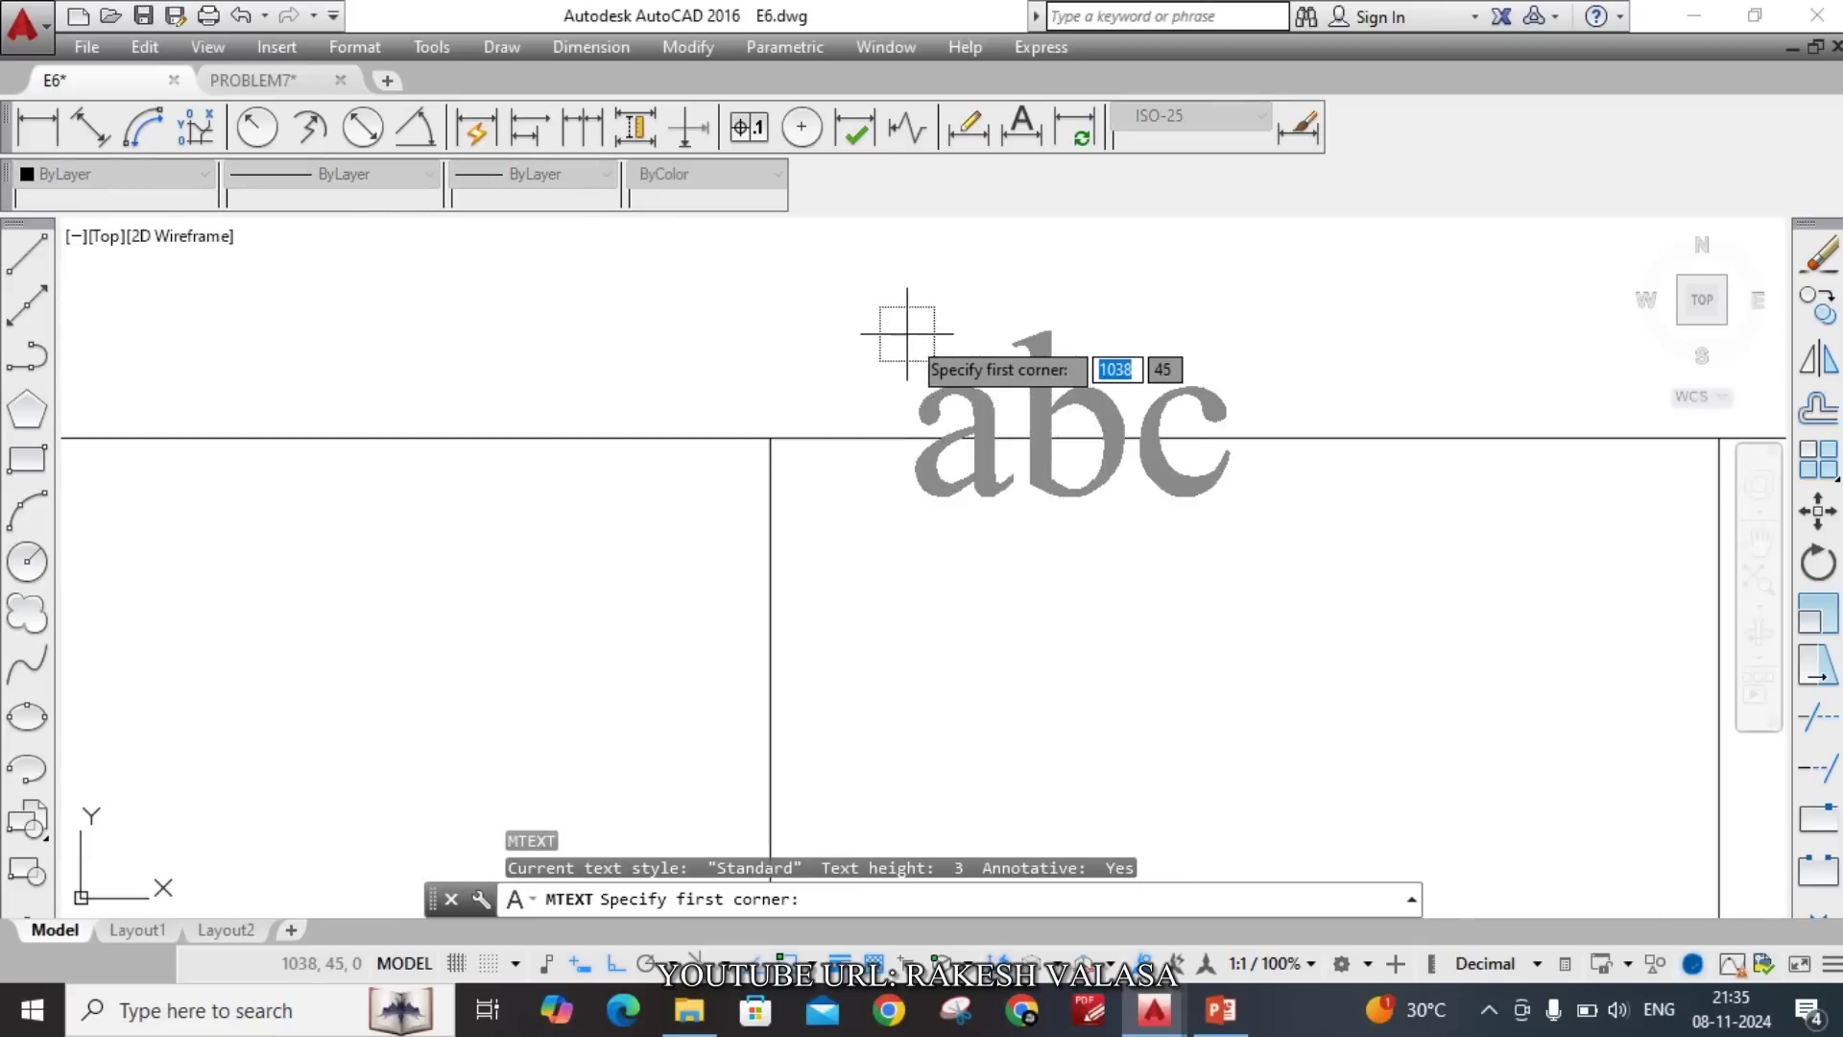
click(841, 358)
click(1003, 438)
text(O')
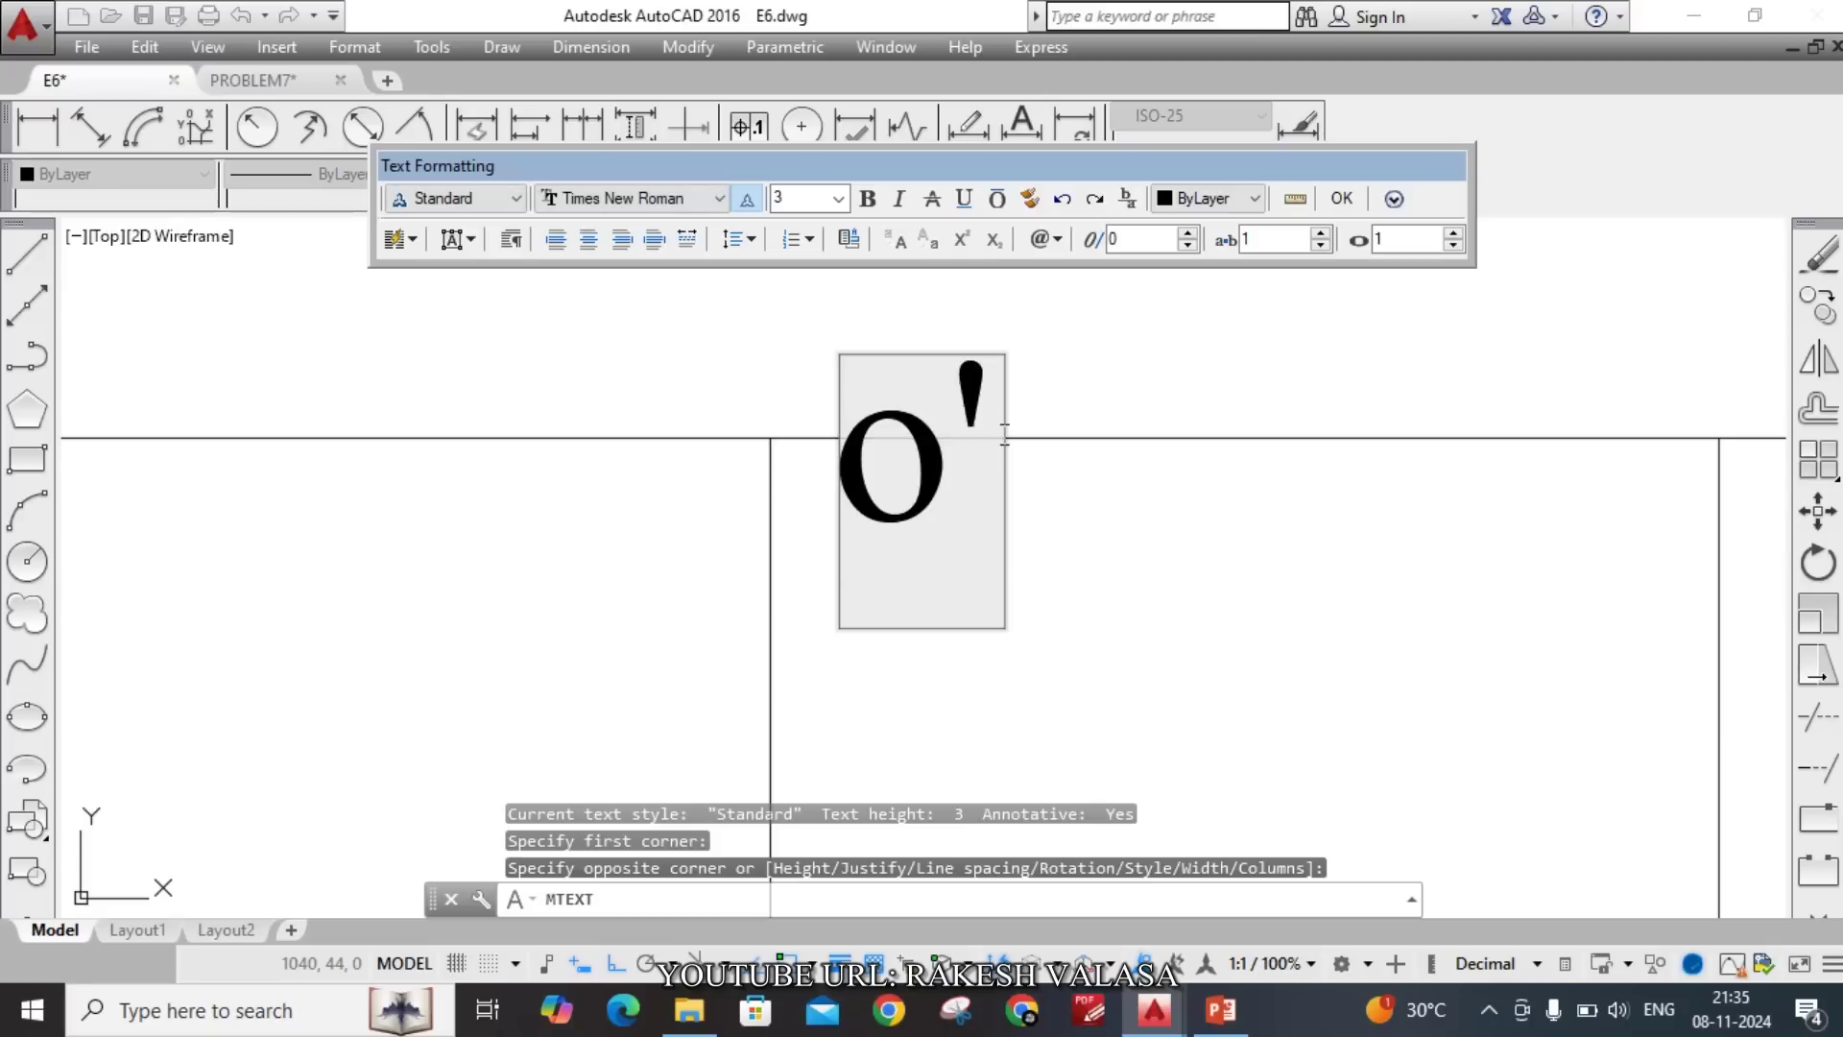
click(1012, 453)
Move the o' label to just above the xy line at the central projector.
text(m)
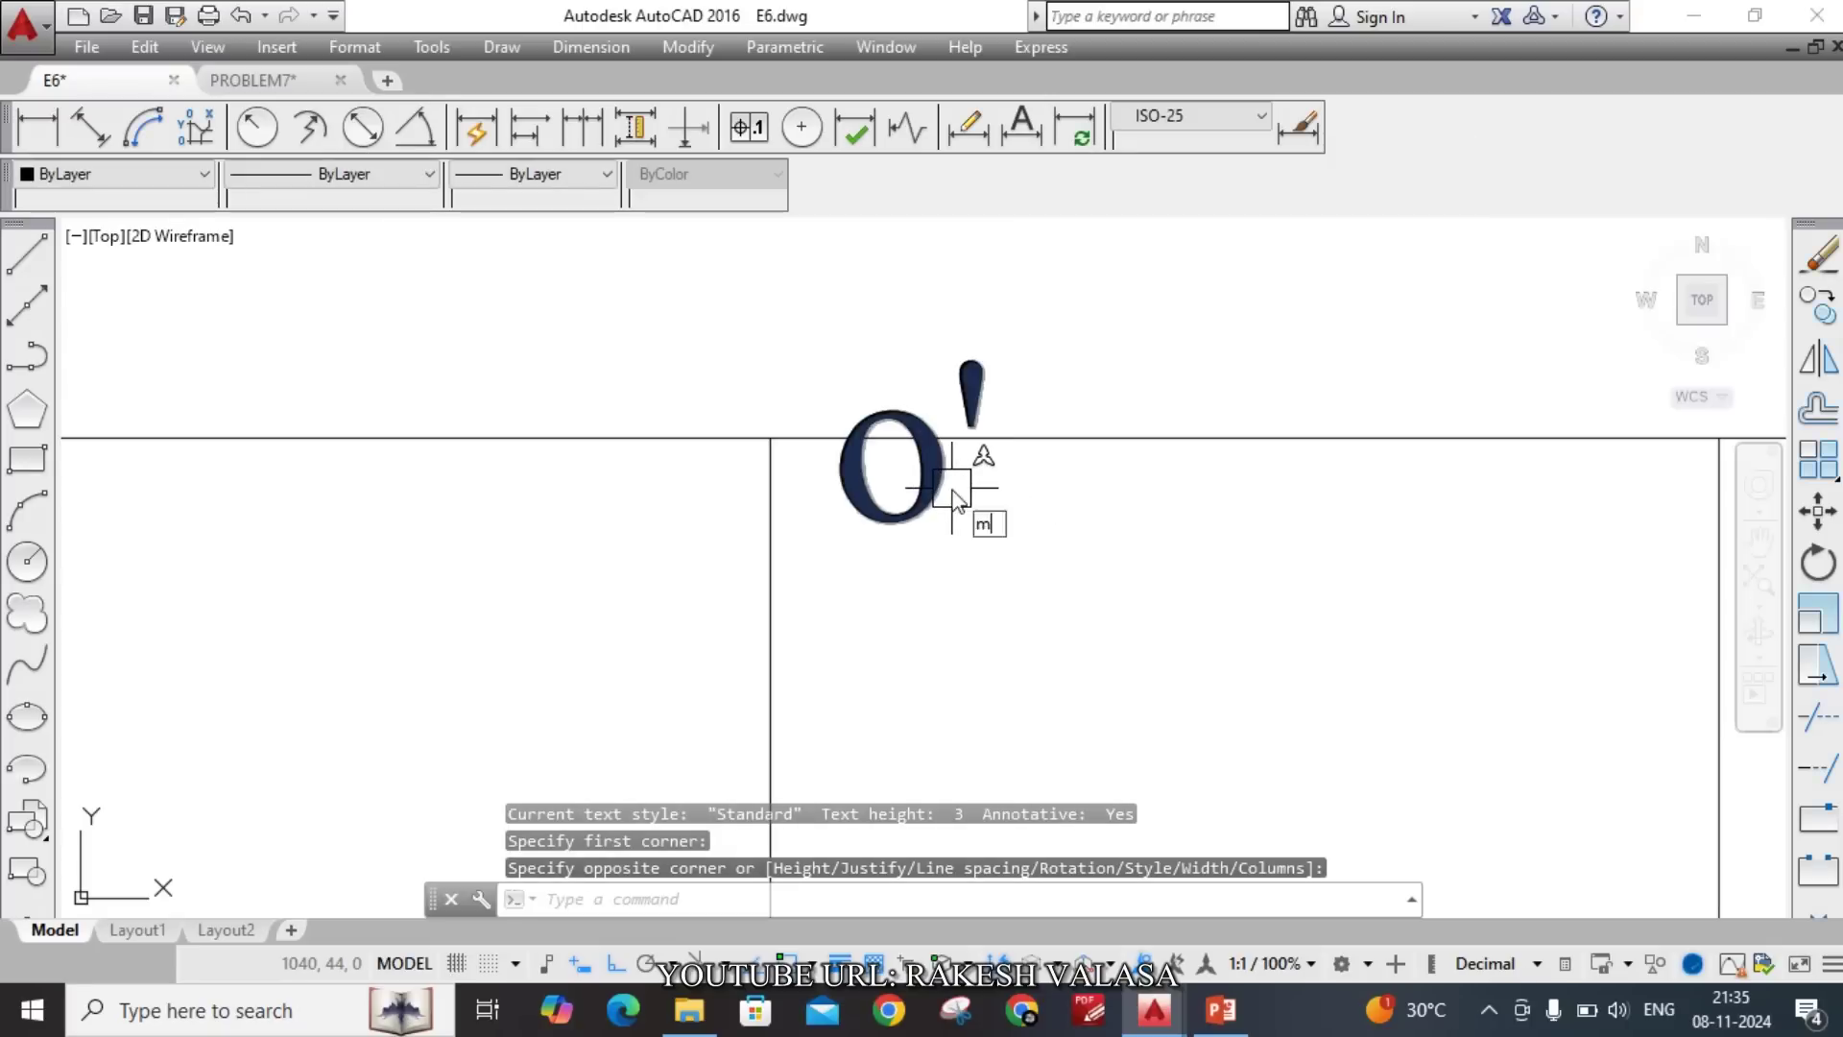
key(Return)
click(902, 494)
key(Return)
click(842, 494)
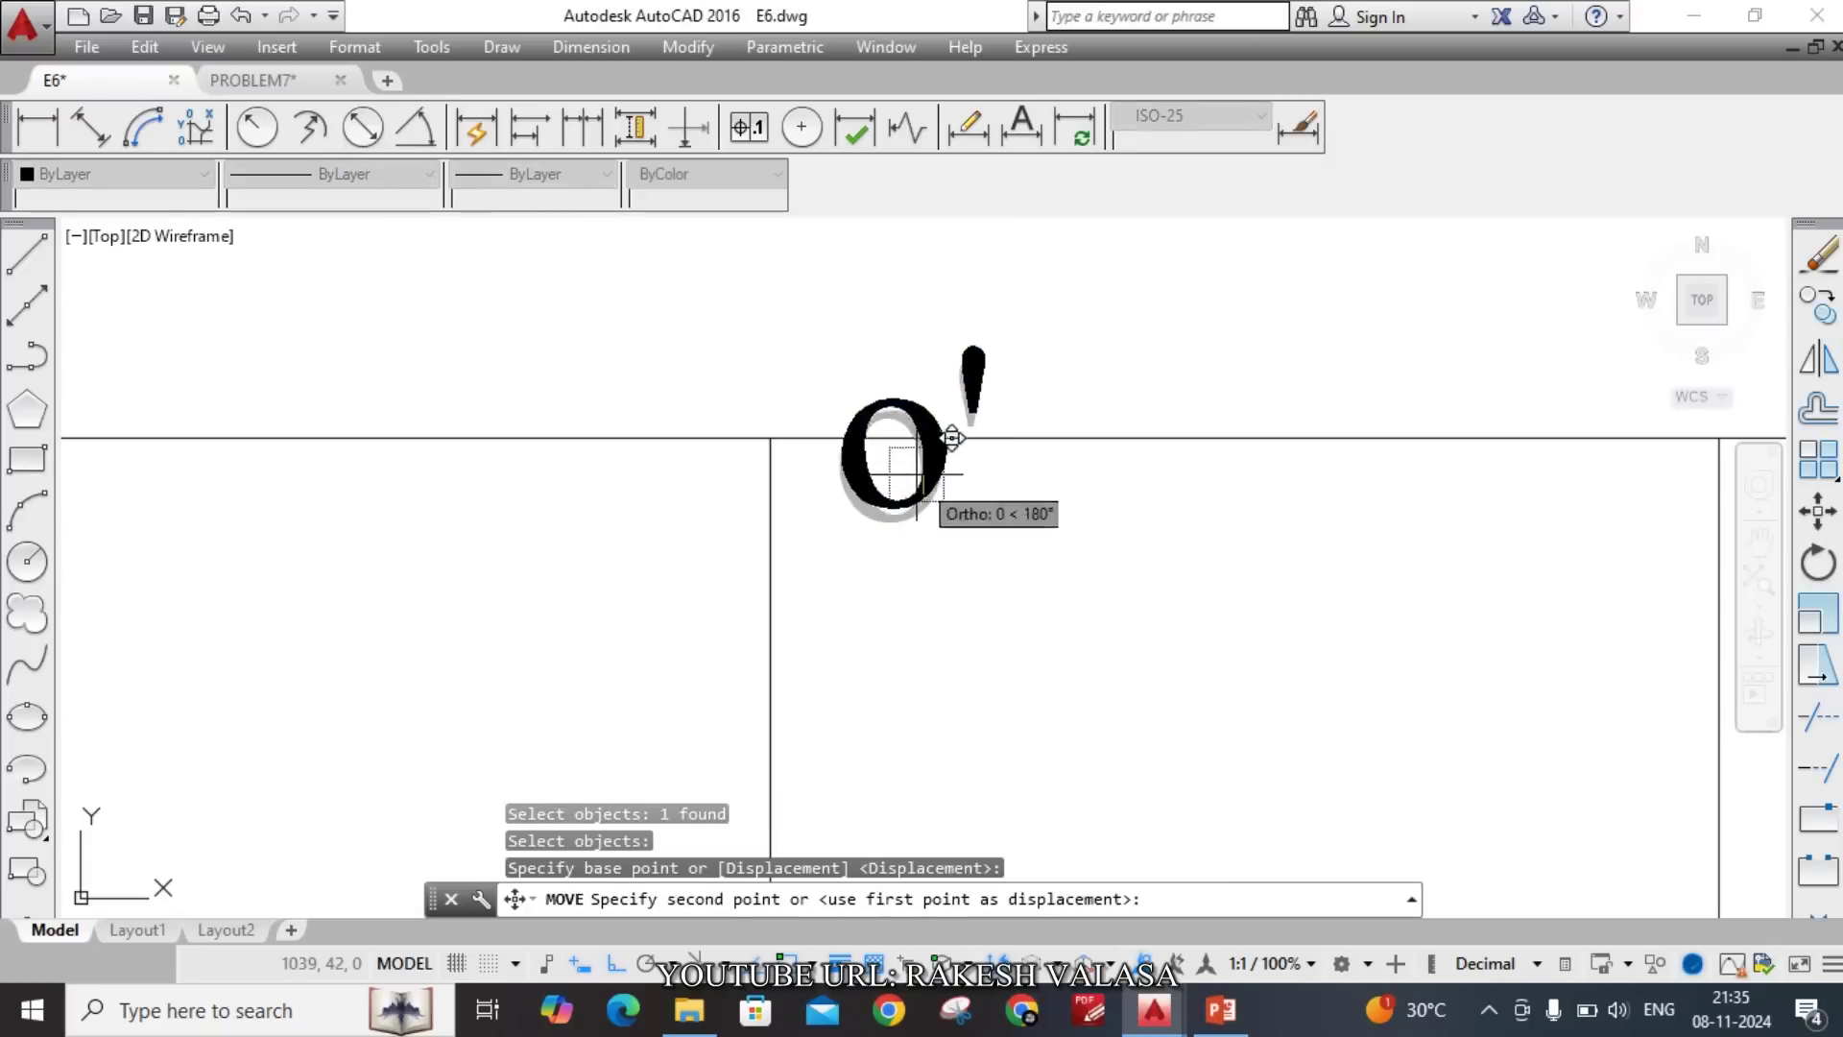
click(850, 377)
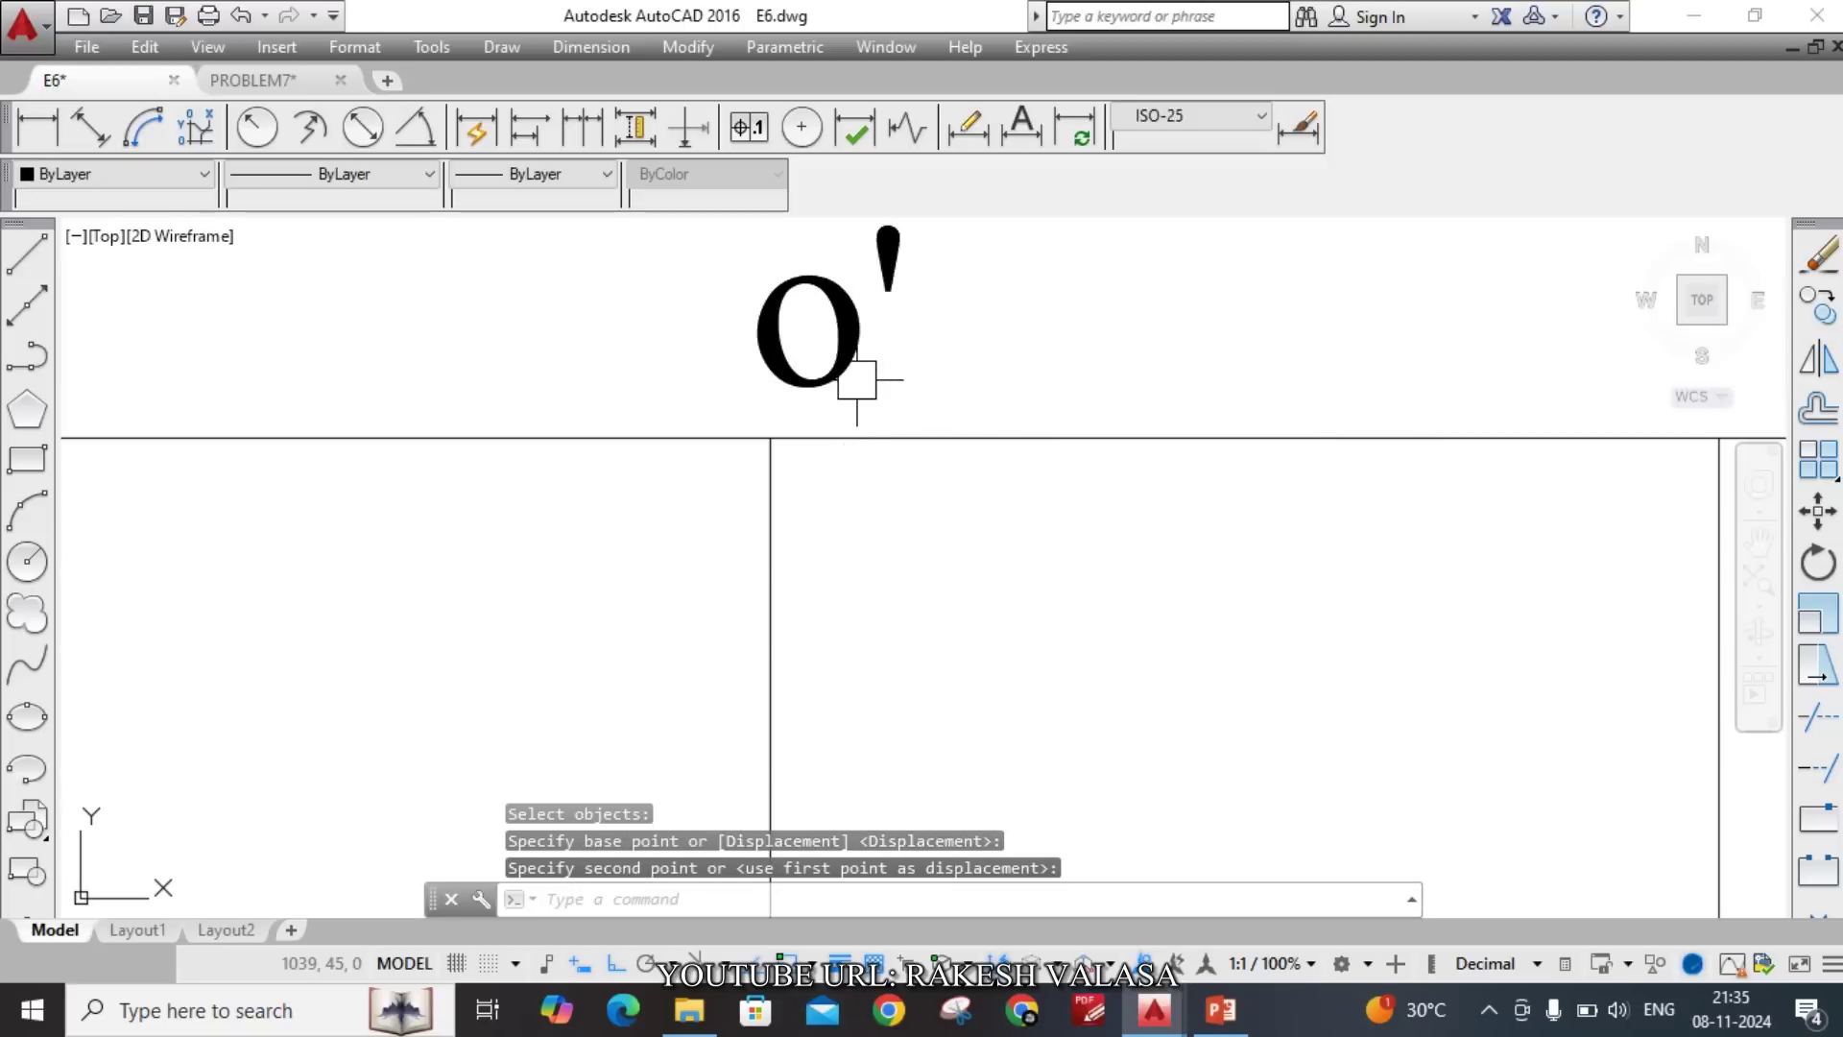
scroll(870, 390, down, 2)
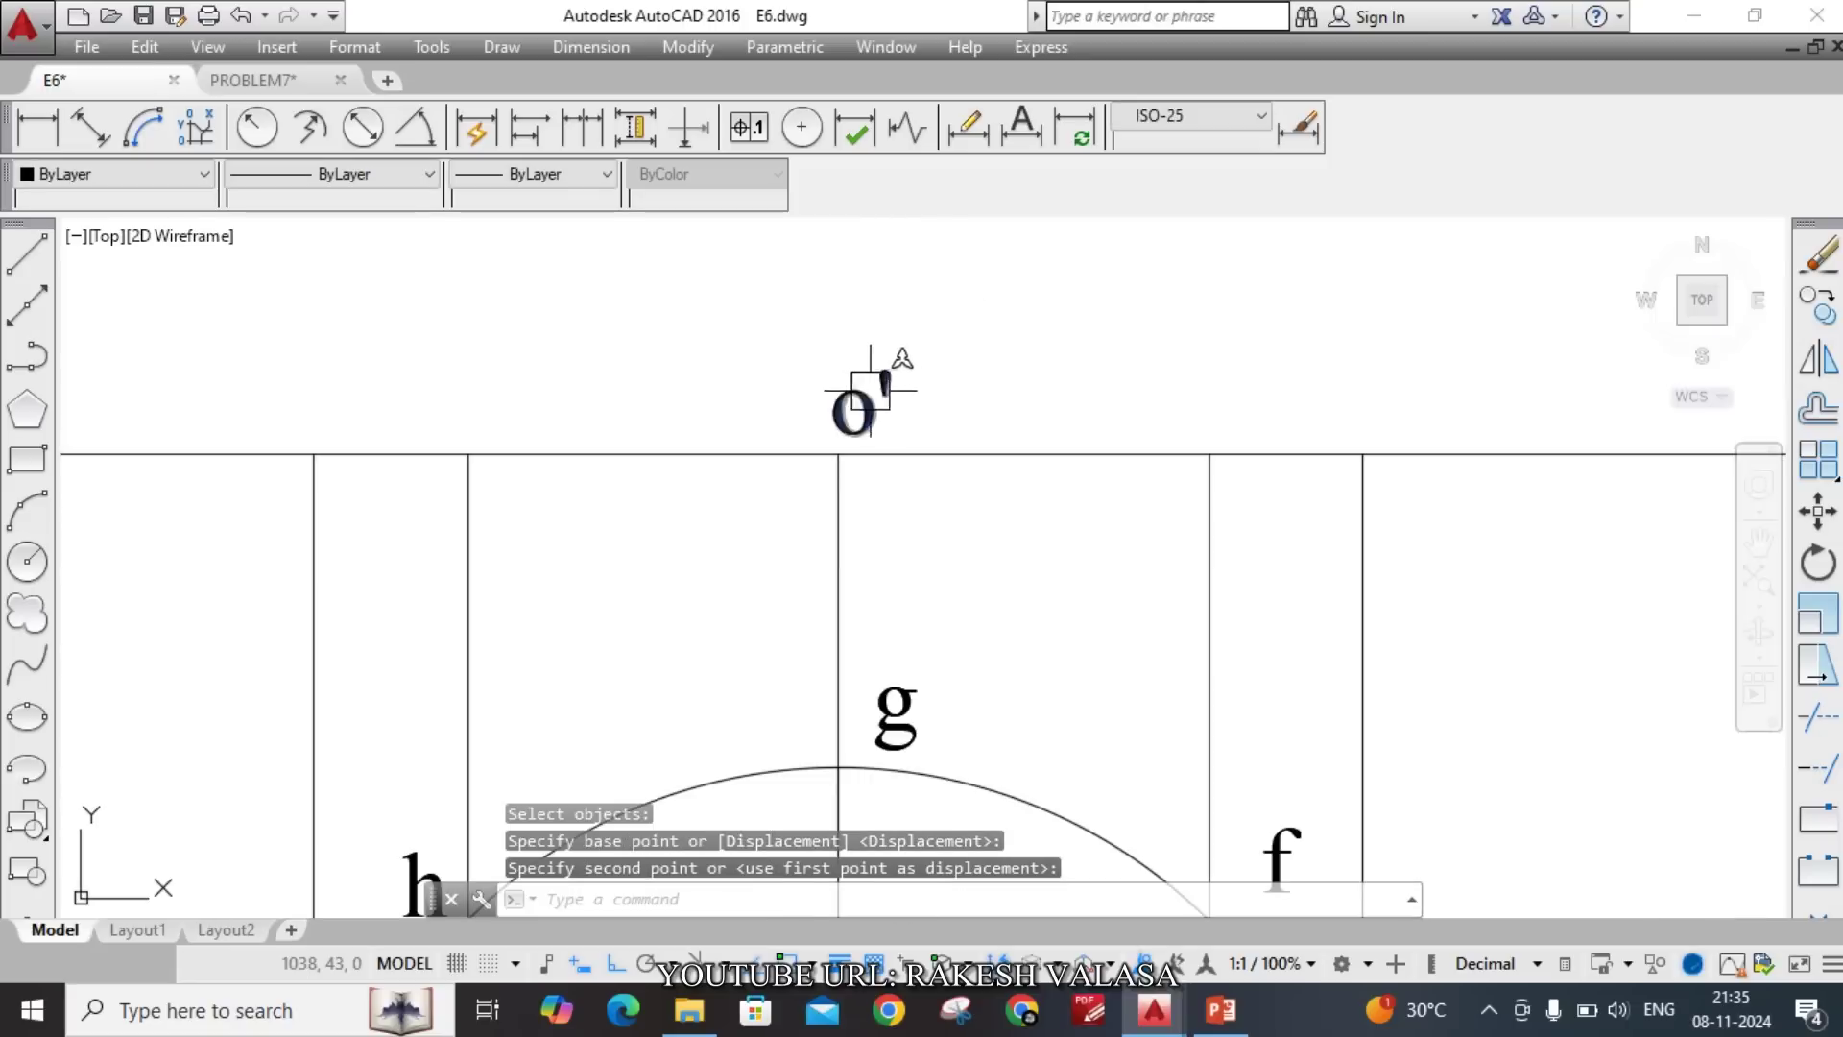
Draw the cone's axis as a 65 mm vertical line upward from the central projector's end on the xy line.
text(l)
key(Return)
click(838, 455)
scroll(841, 485, down, 5)
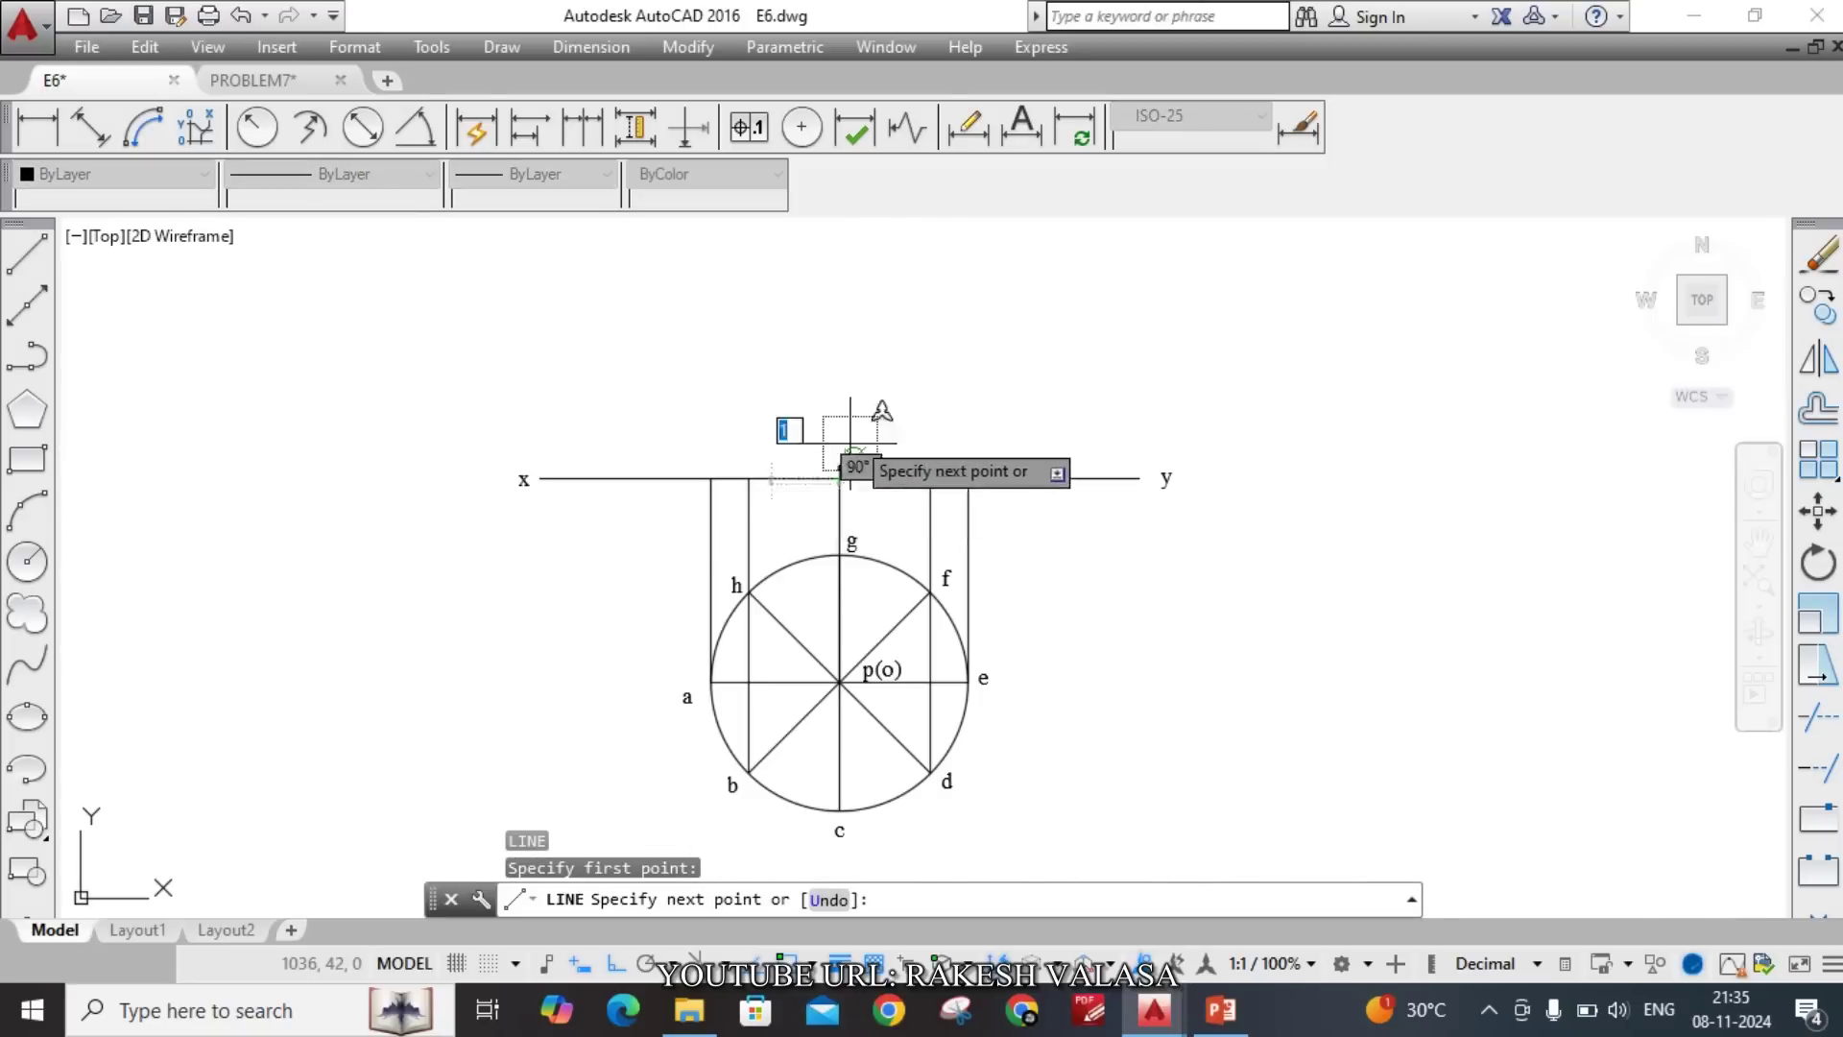
text(65)
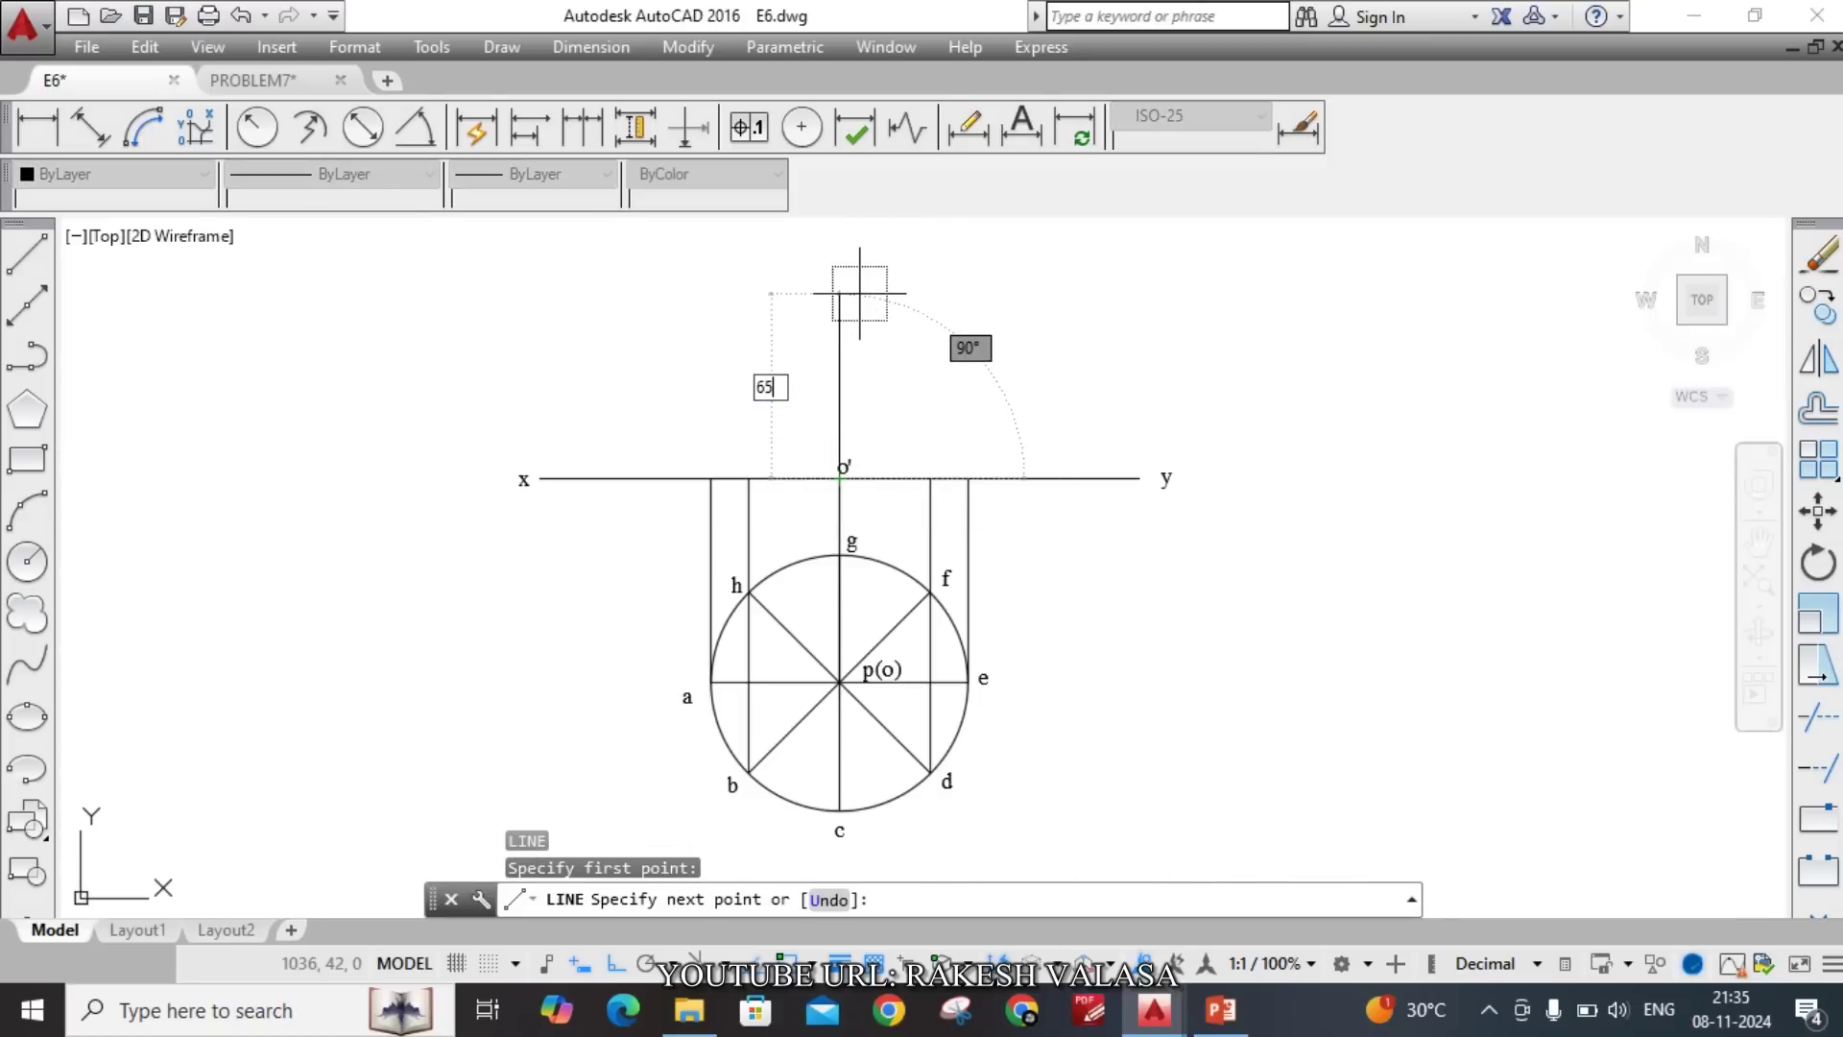
key(Return)
key(Escape)
scroll(946, 382, down, 4)
scroll(958, 399, up, 4)
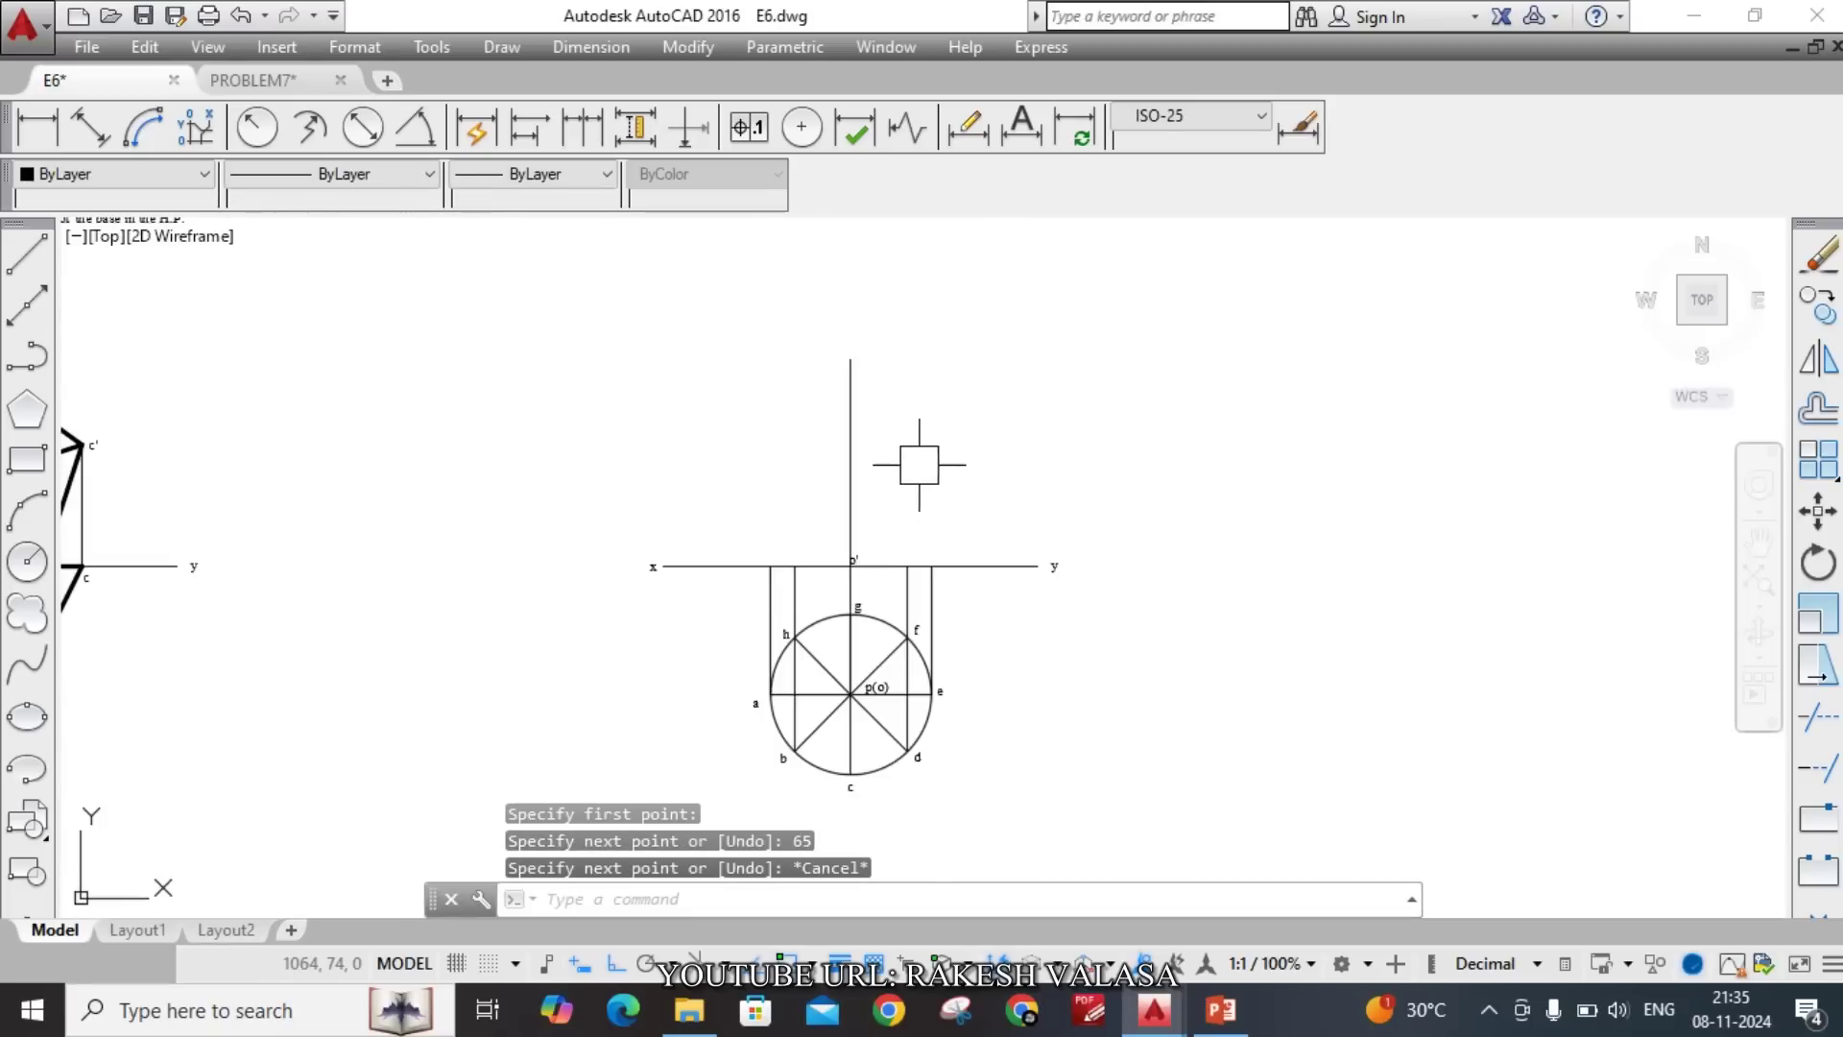
Change the linetype of the vertical axis line to the ISO long-dash dot ACAD_ISO04W100.
click(816, 429)
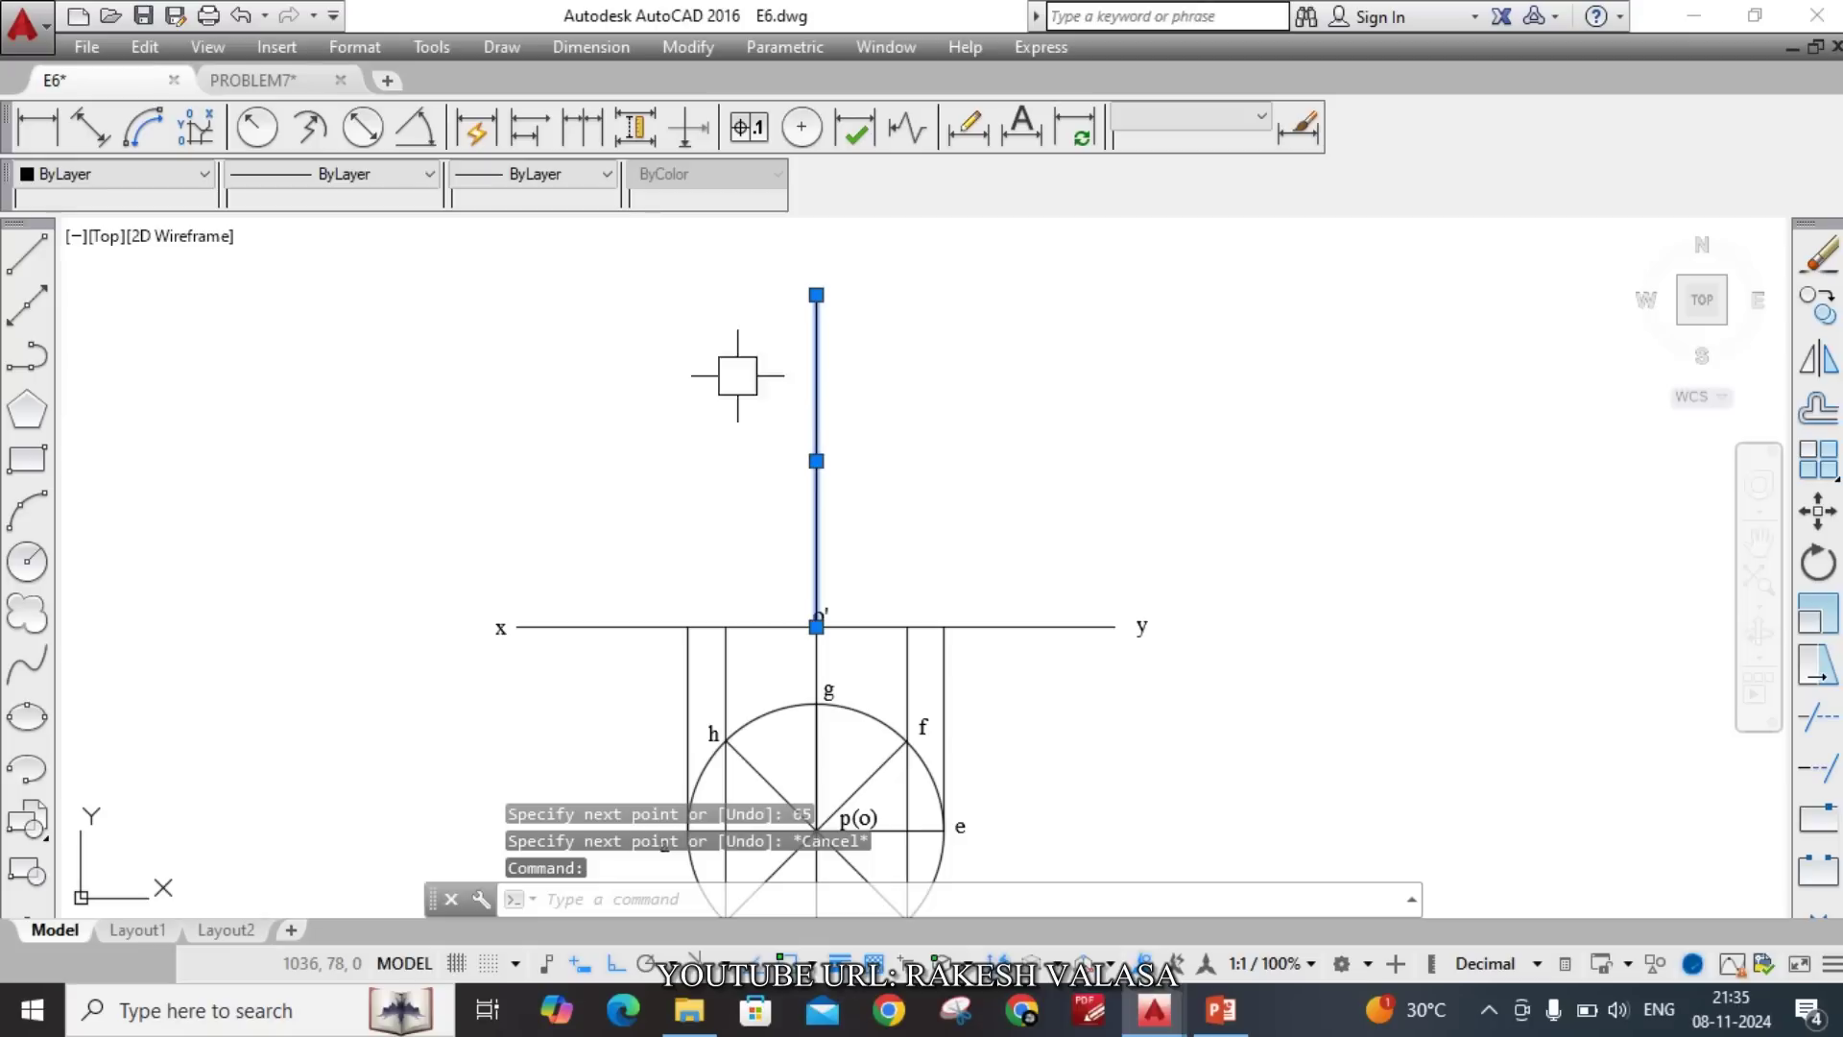
click(408, 177)
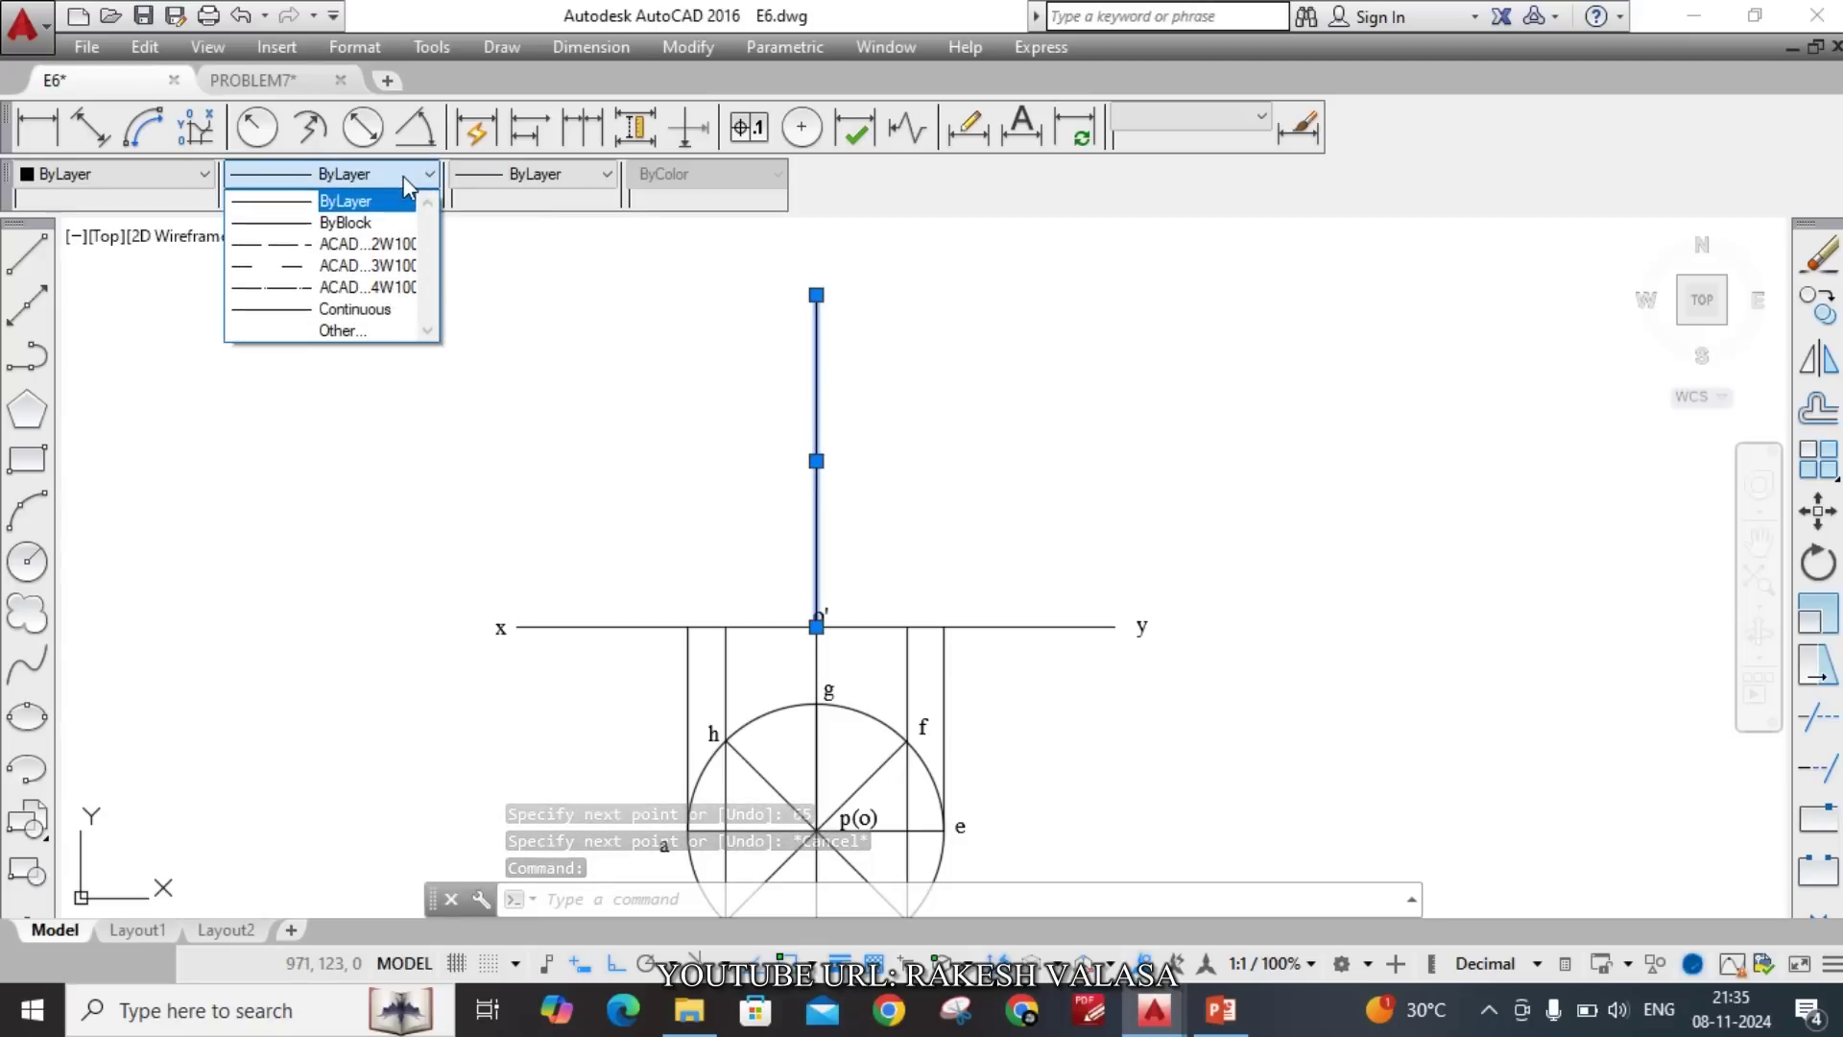
click(317, 287)
key(Escape)
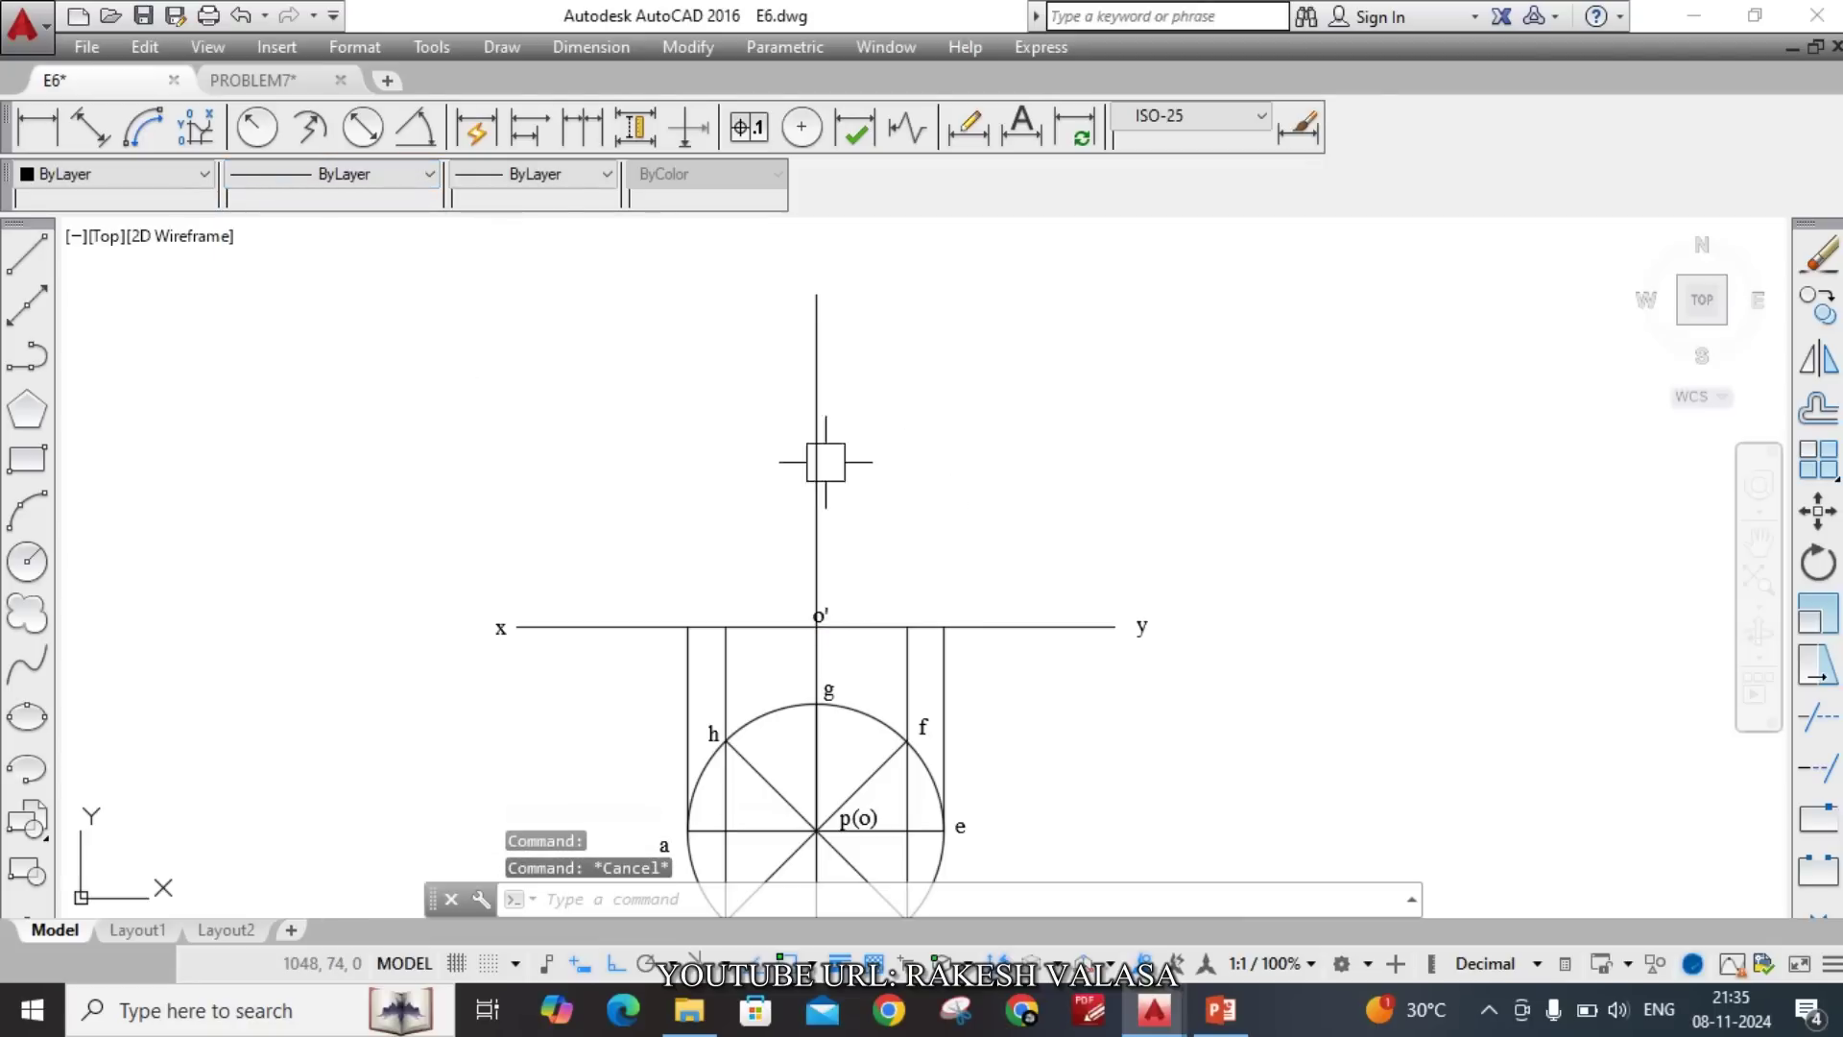
scroll(830, 451, up, 4)
scroll(854, 436, up, 2)
scroll(840, 434, down, 5)
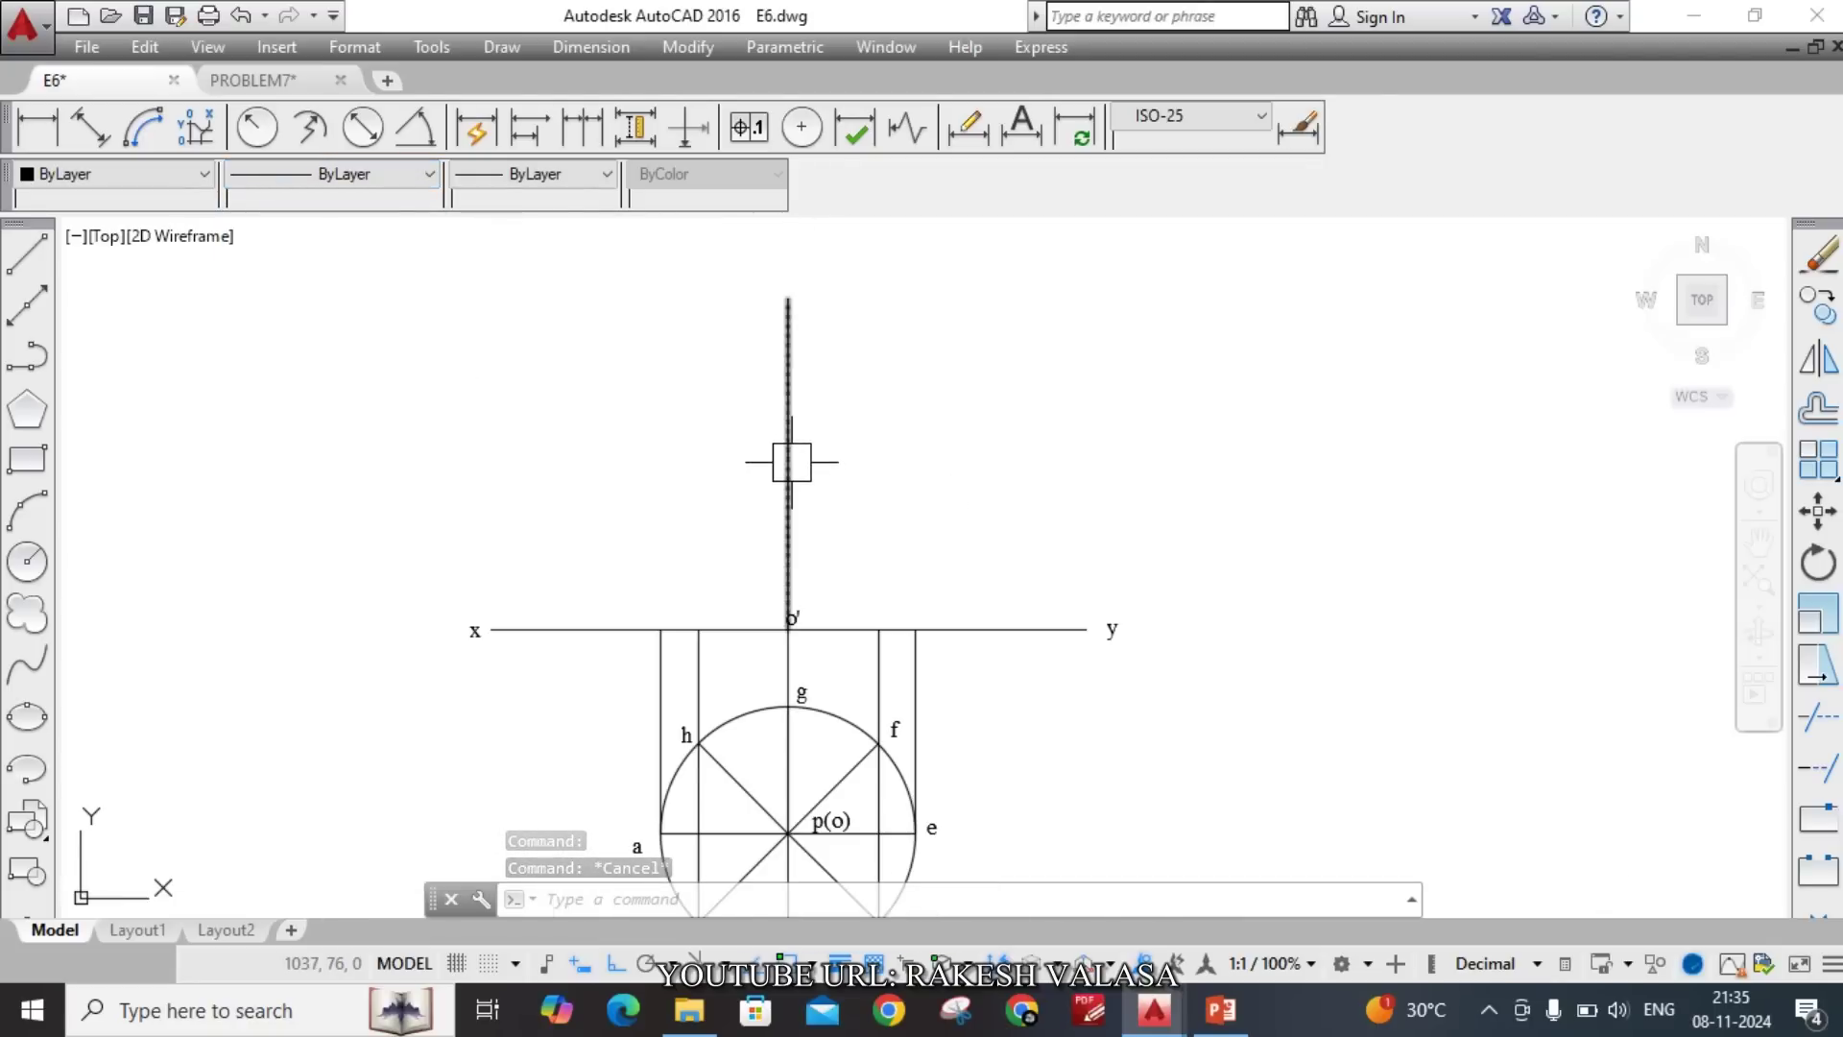
Set the linetype global scale factor and the current object scale to 0.5.
click(426, 174)
click(386, 338)
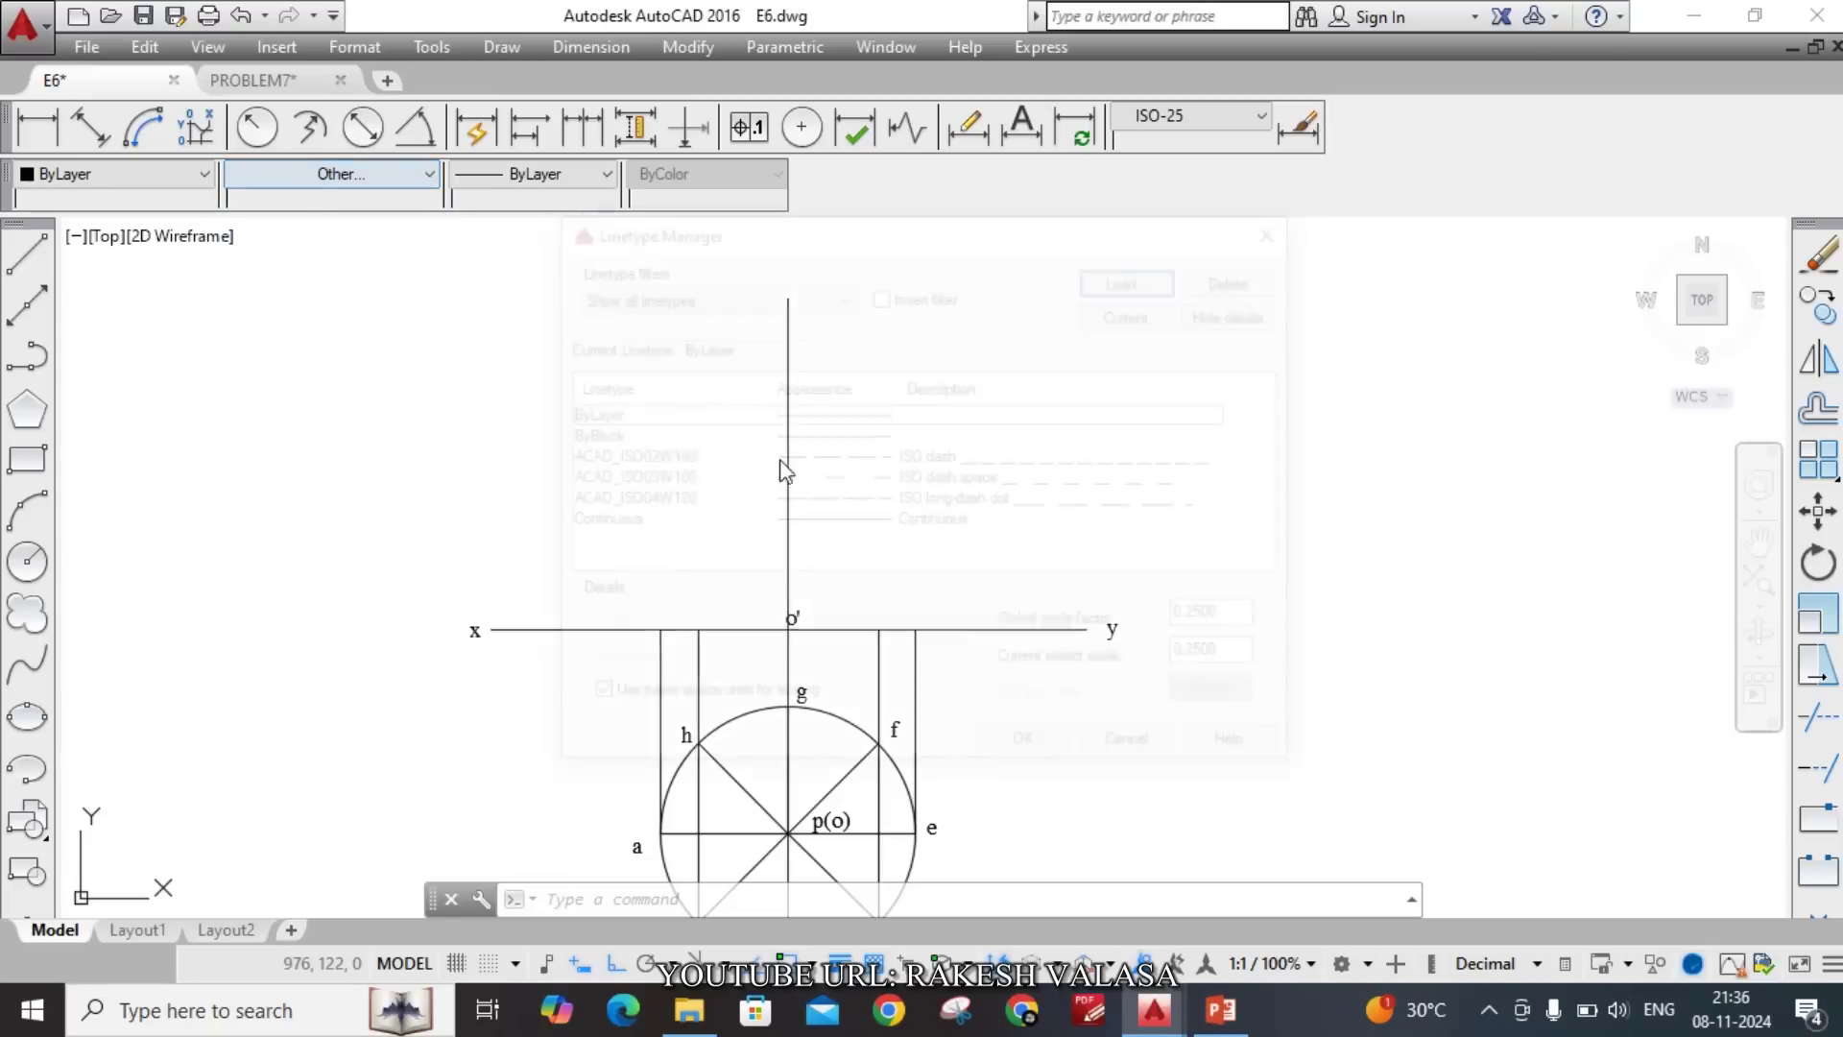
click(878, 506)
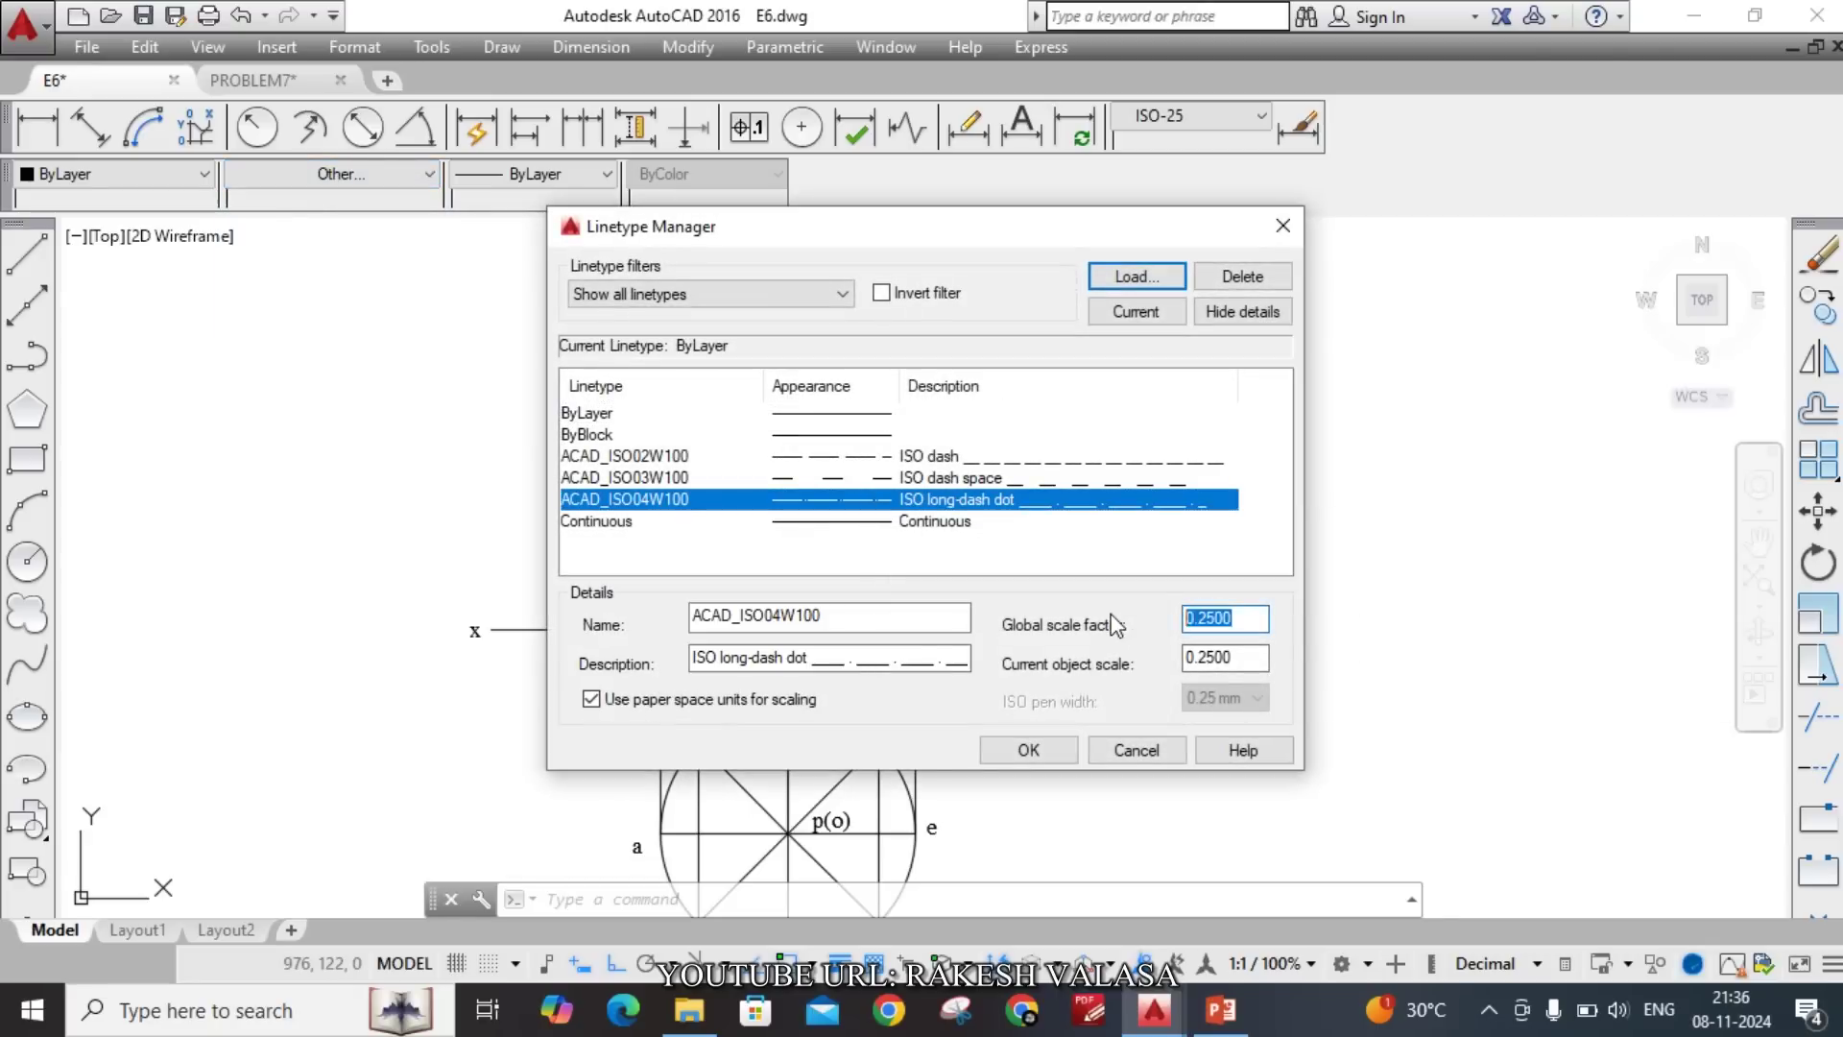
text(0.)
drag(1233, 658, 1197, 657)
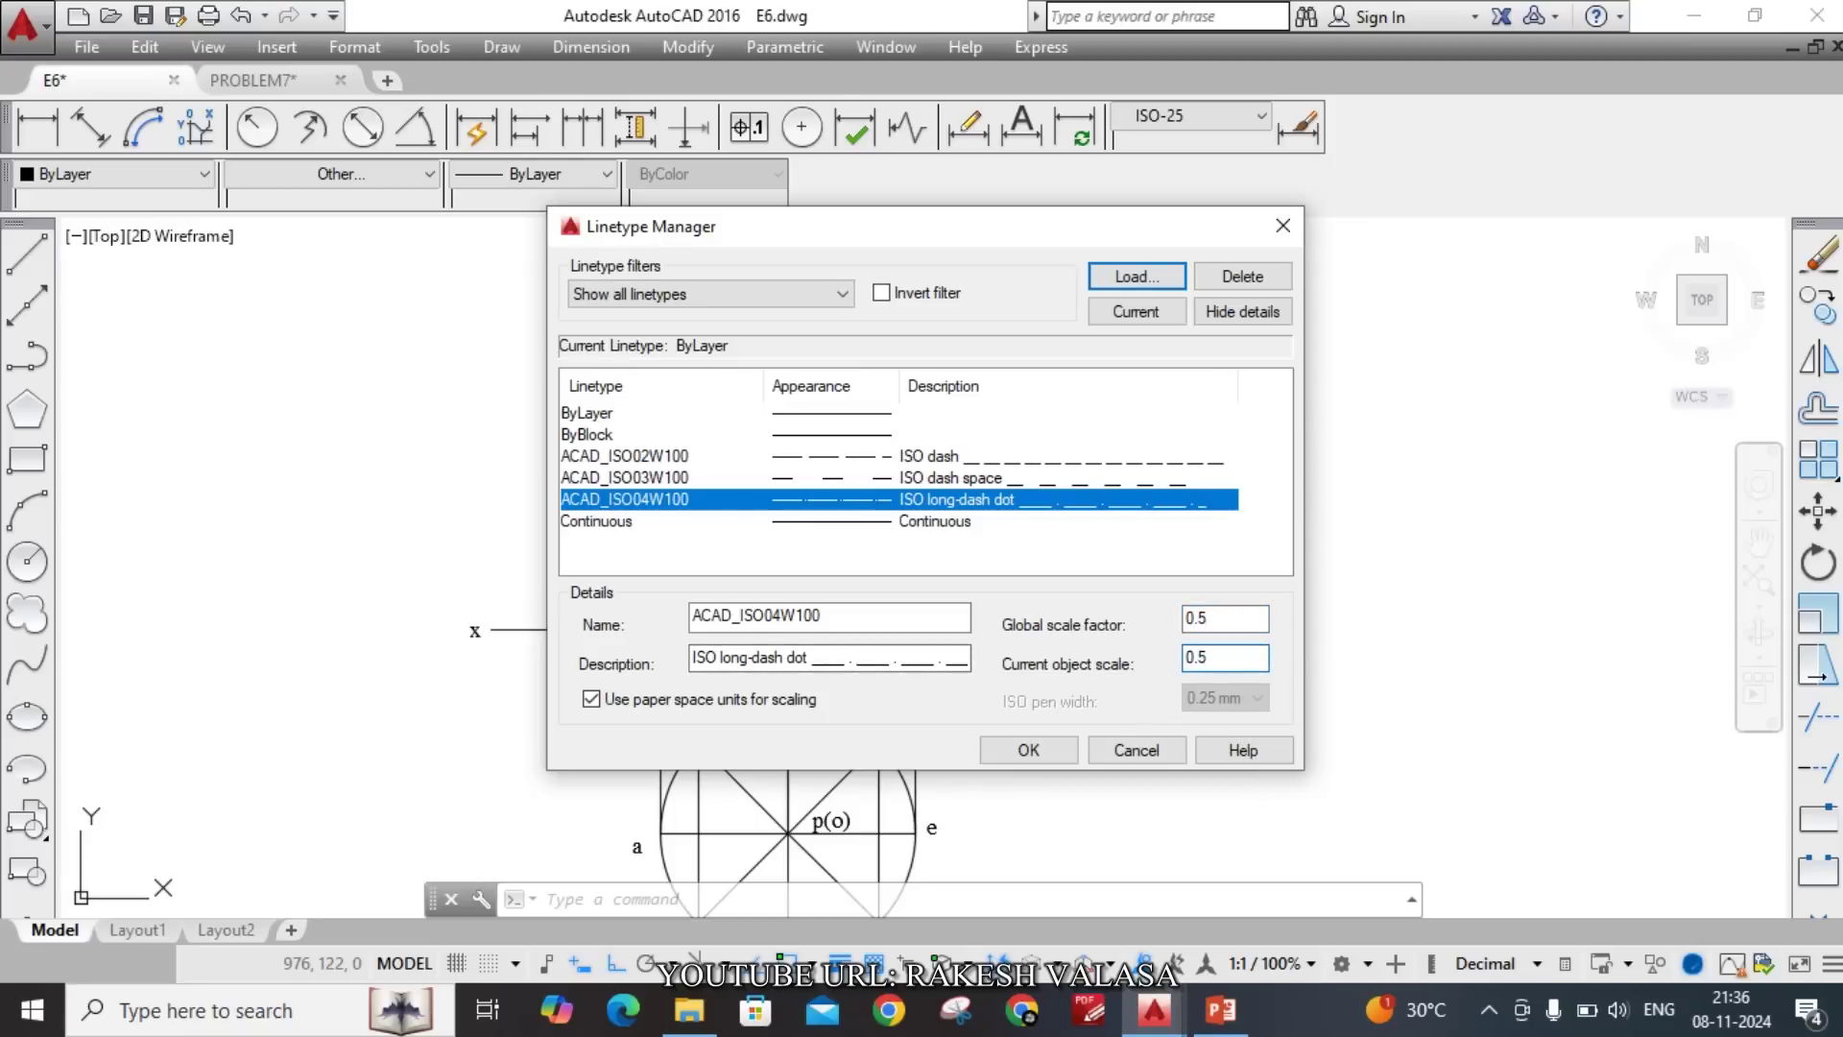
click(1061, 758)
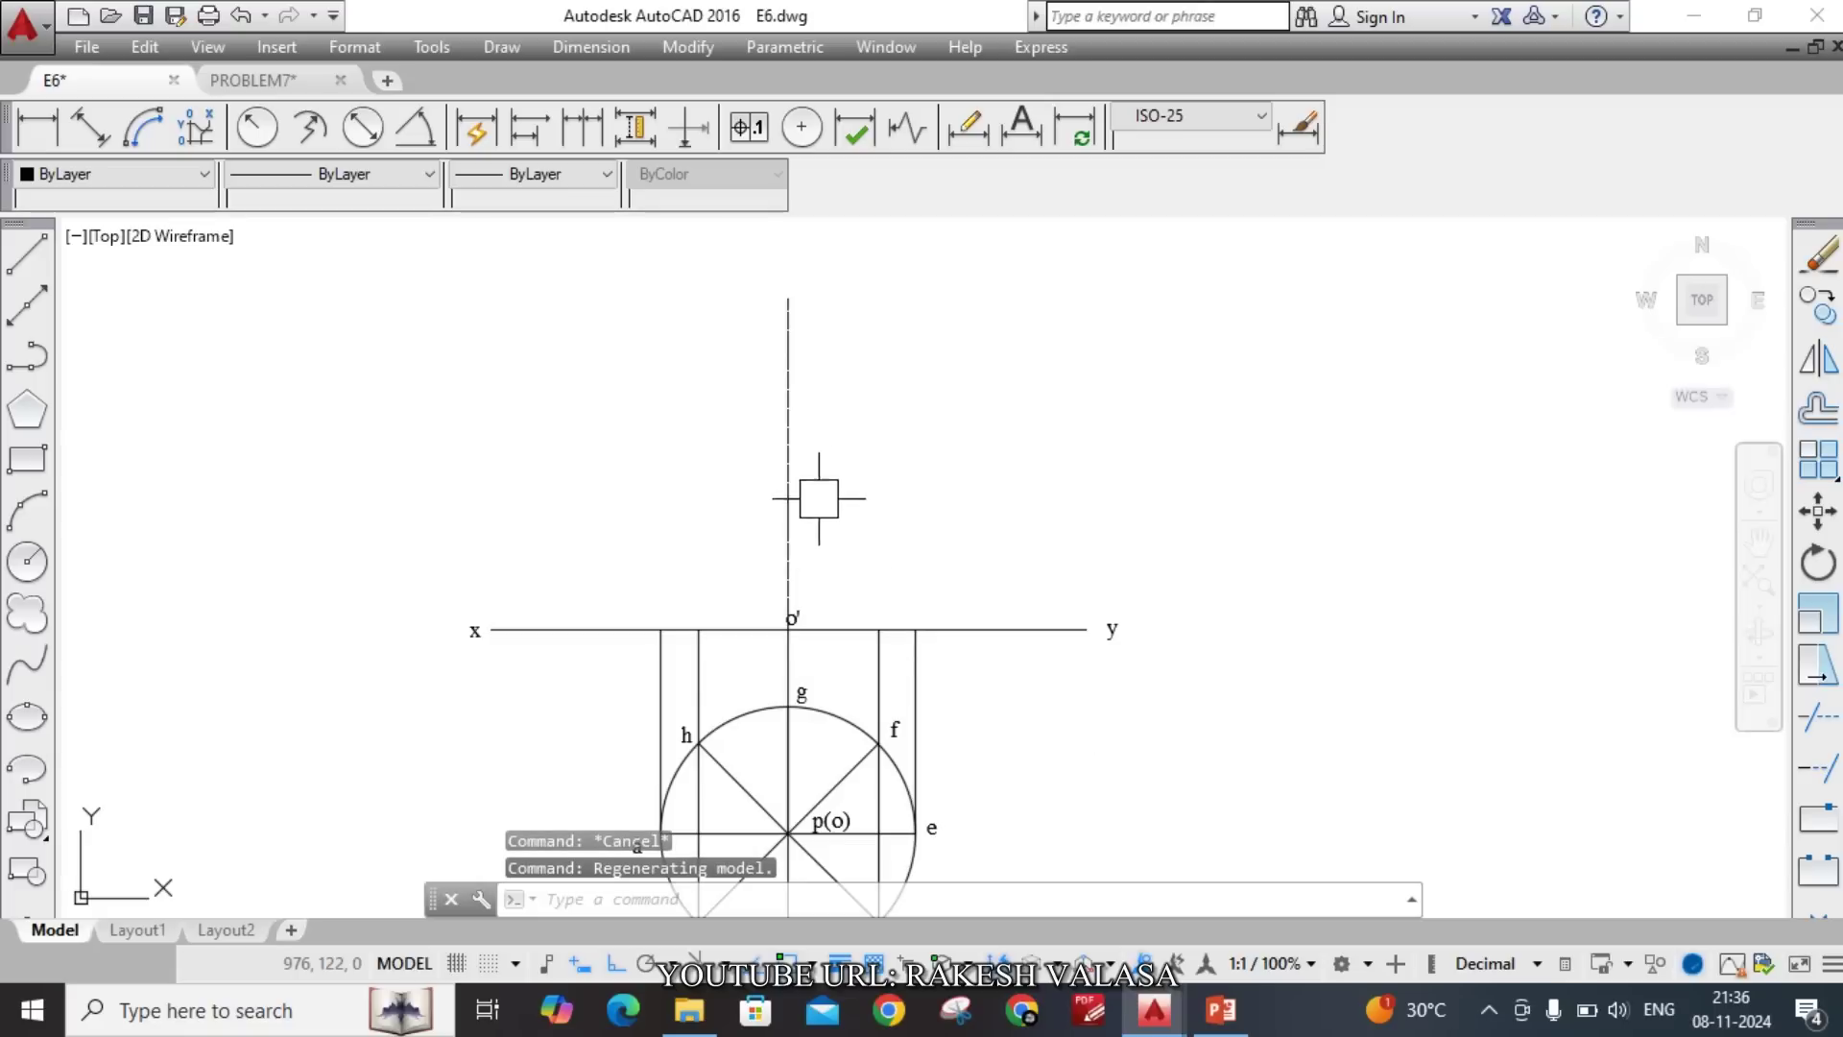
scroll(915, 517, down, 4)
scroll(914, 517, up, 8)
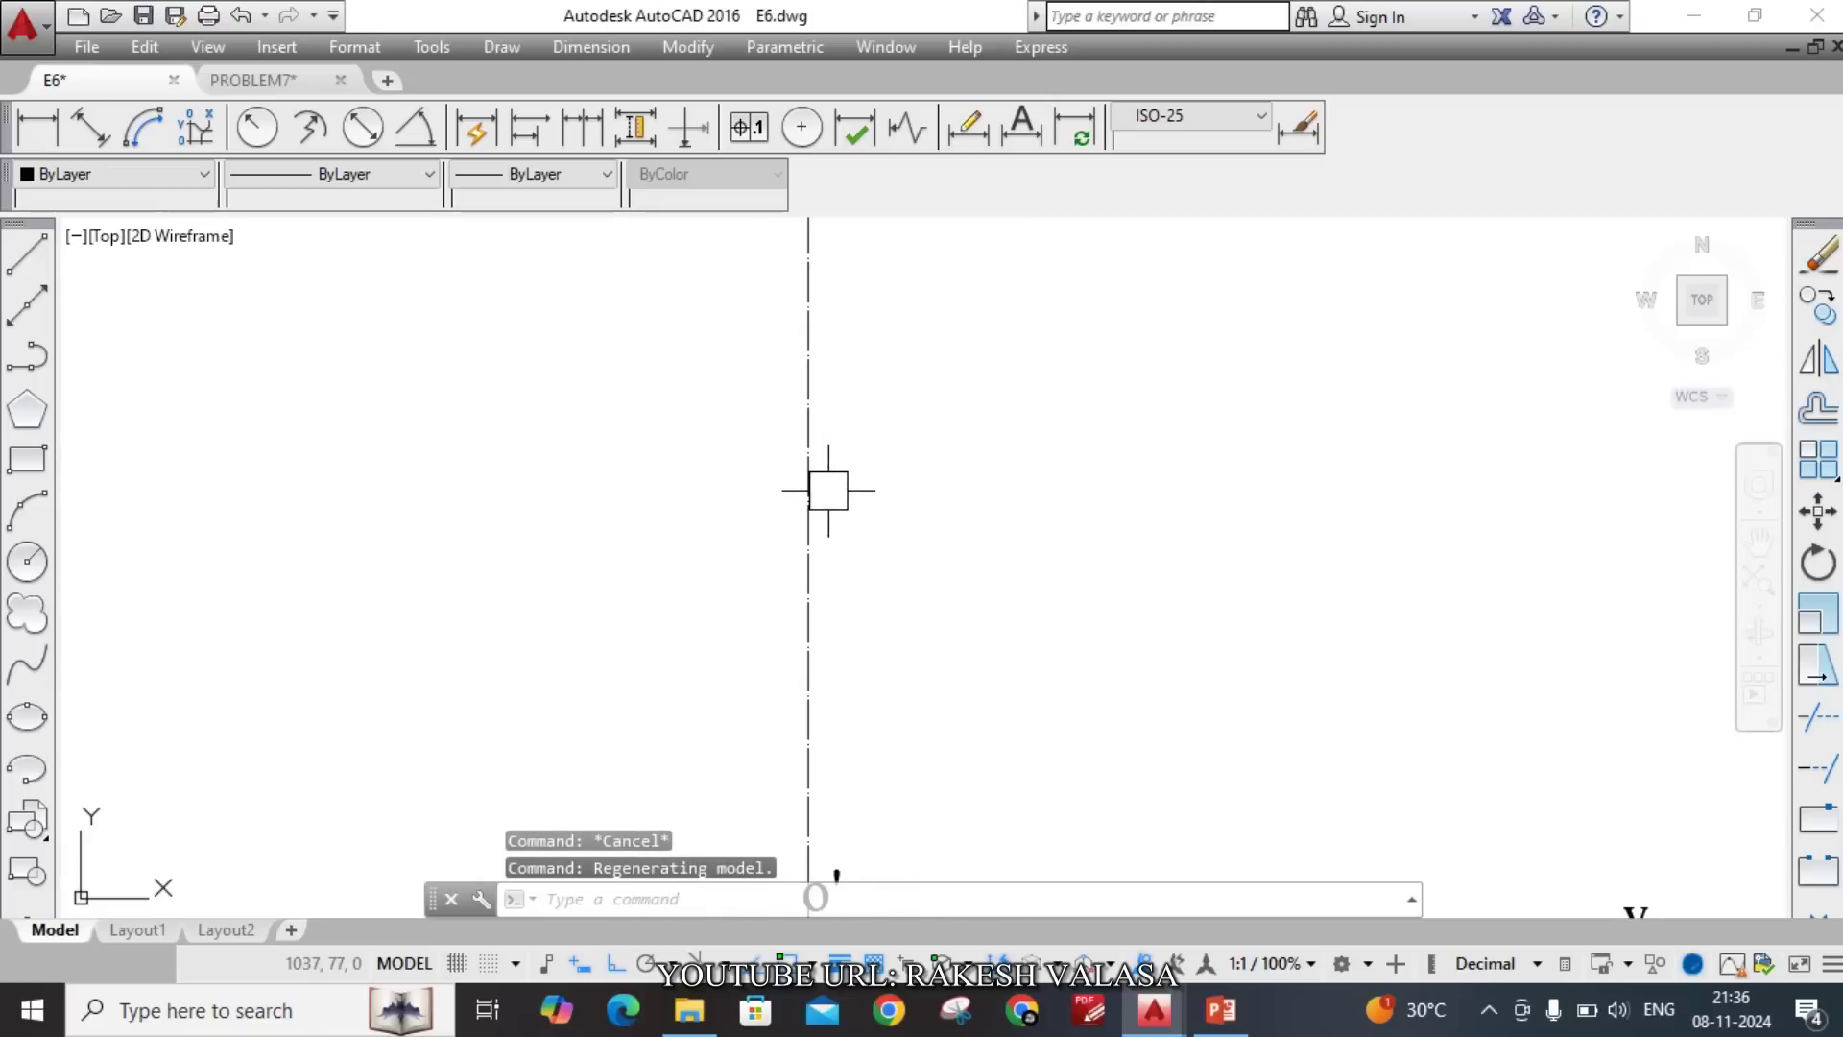
Set the linetype global scale factor to 1.
click(389, 178)
click(388, 333)
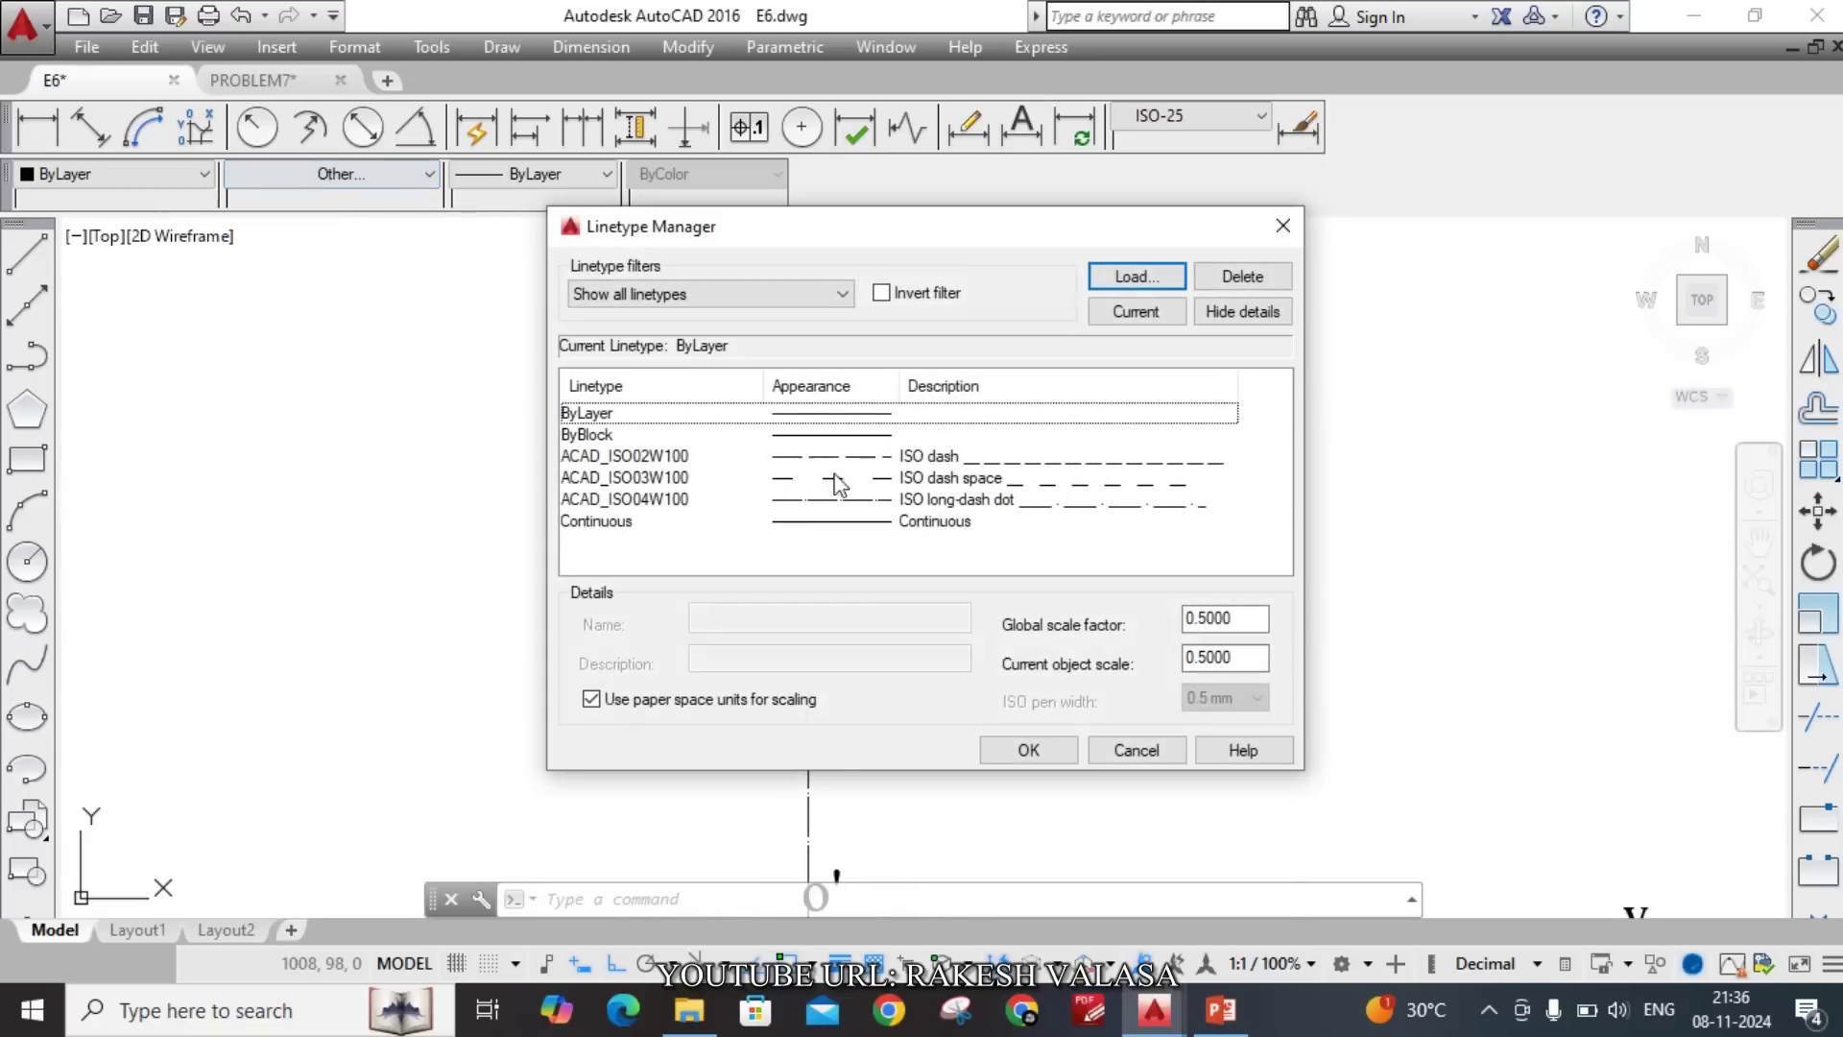
click(884, 501)
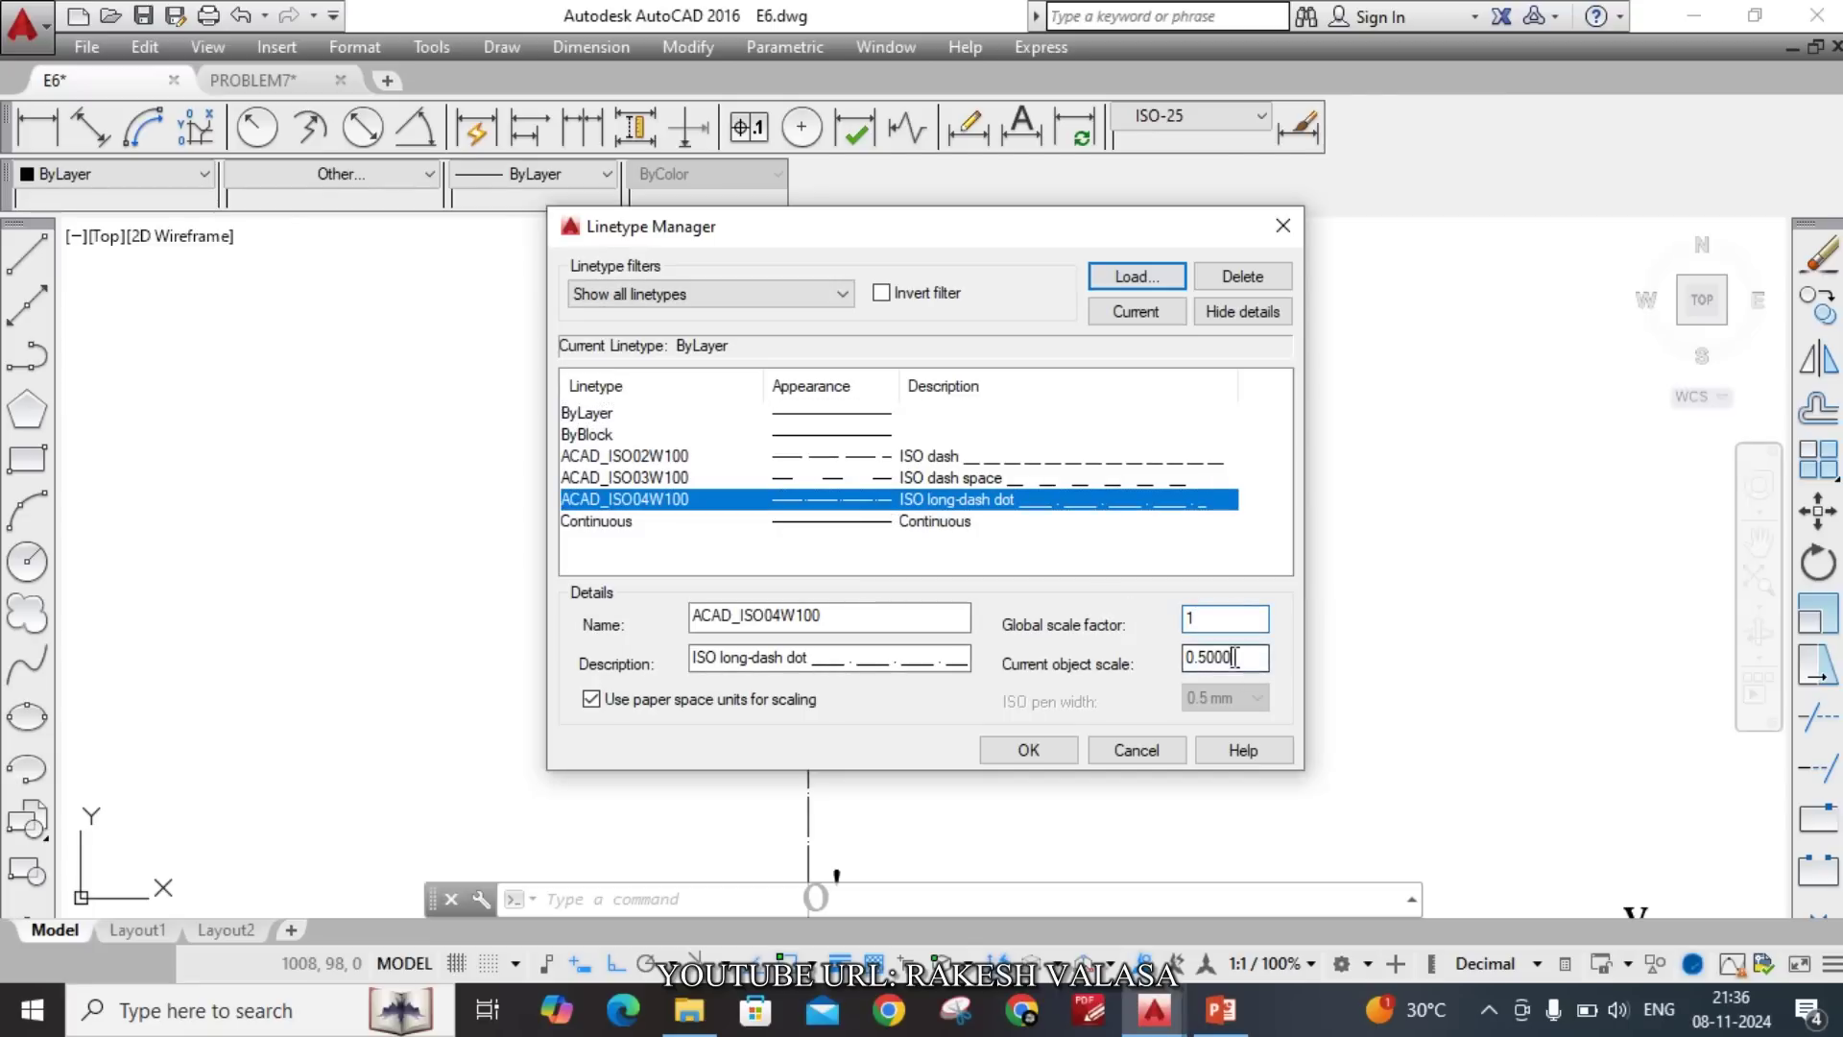
click(1062, 756)
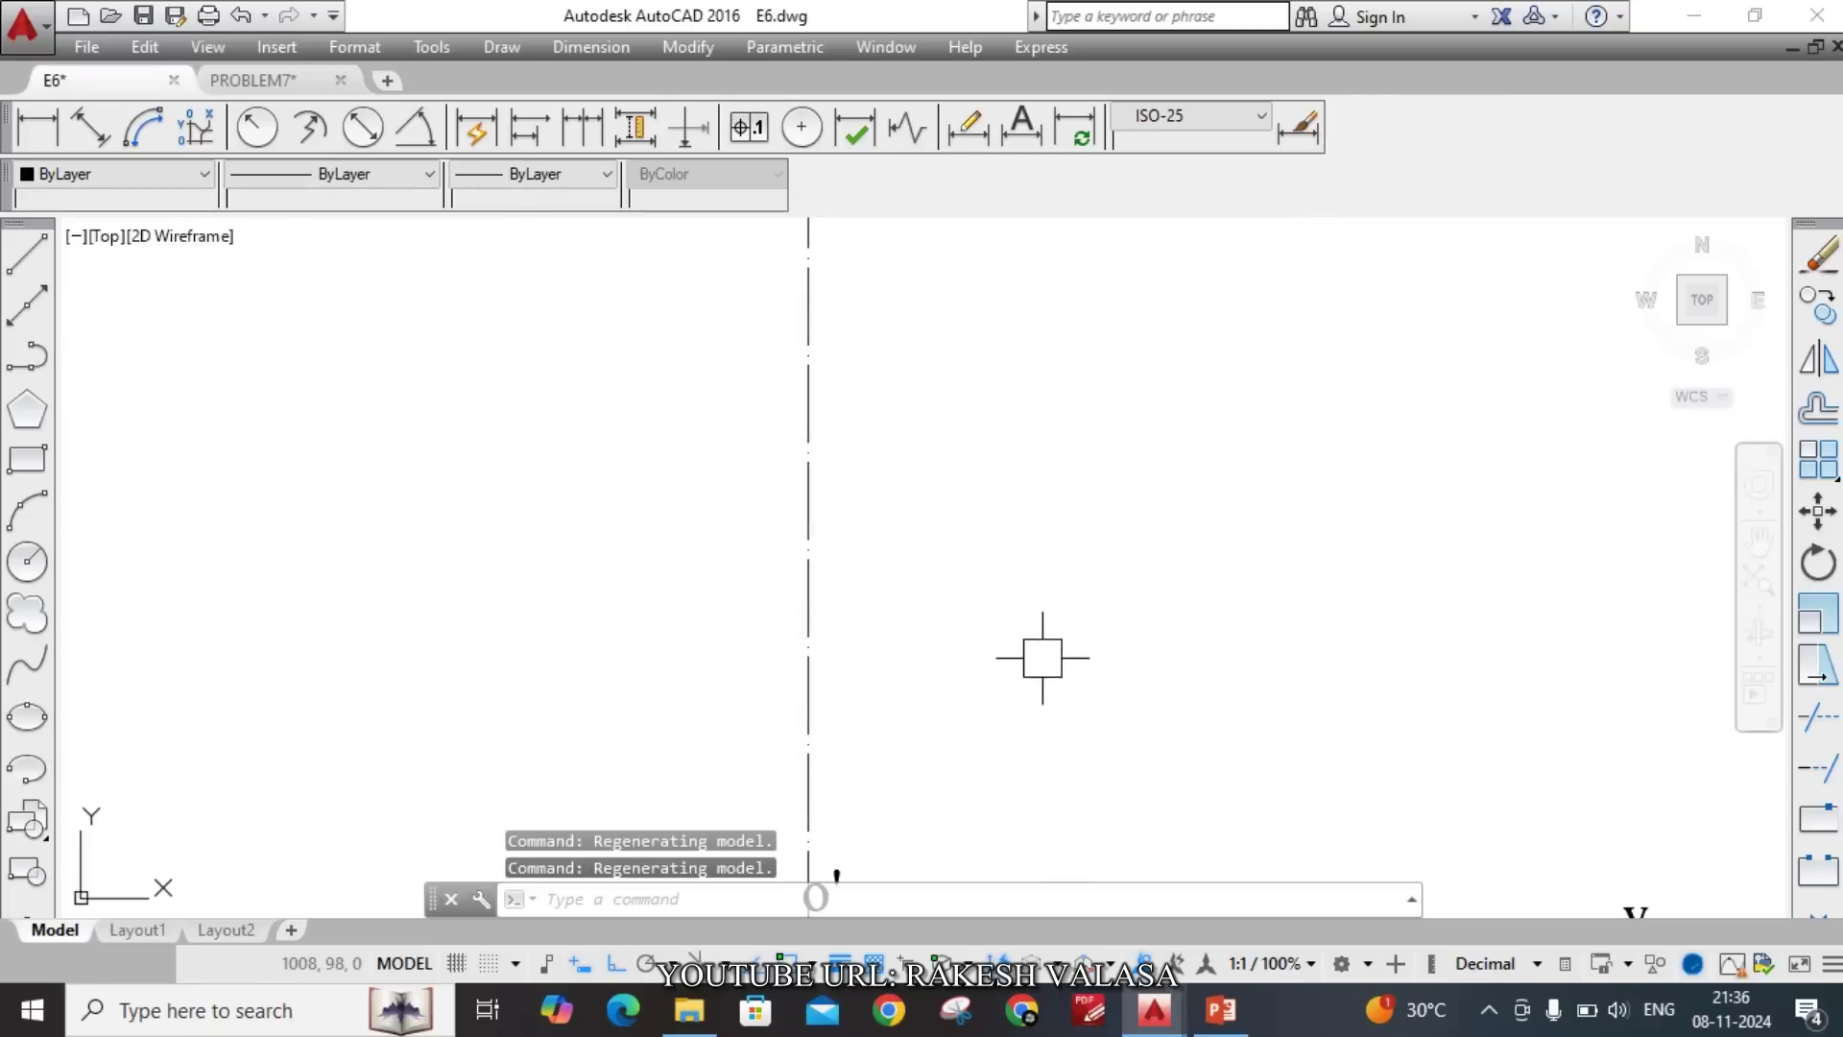
scroll(1057, 600, down, 3)
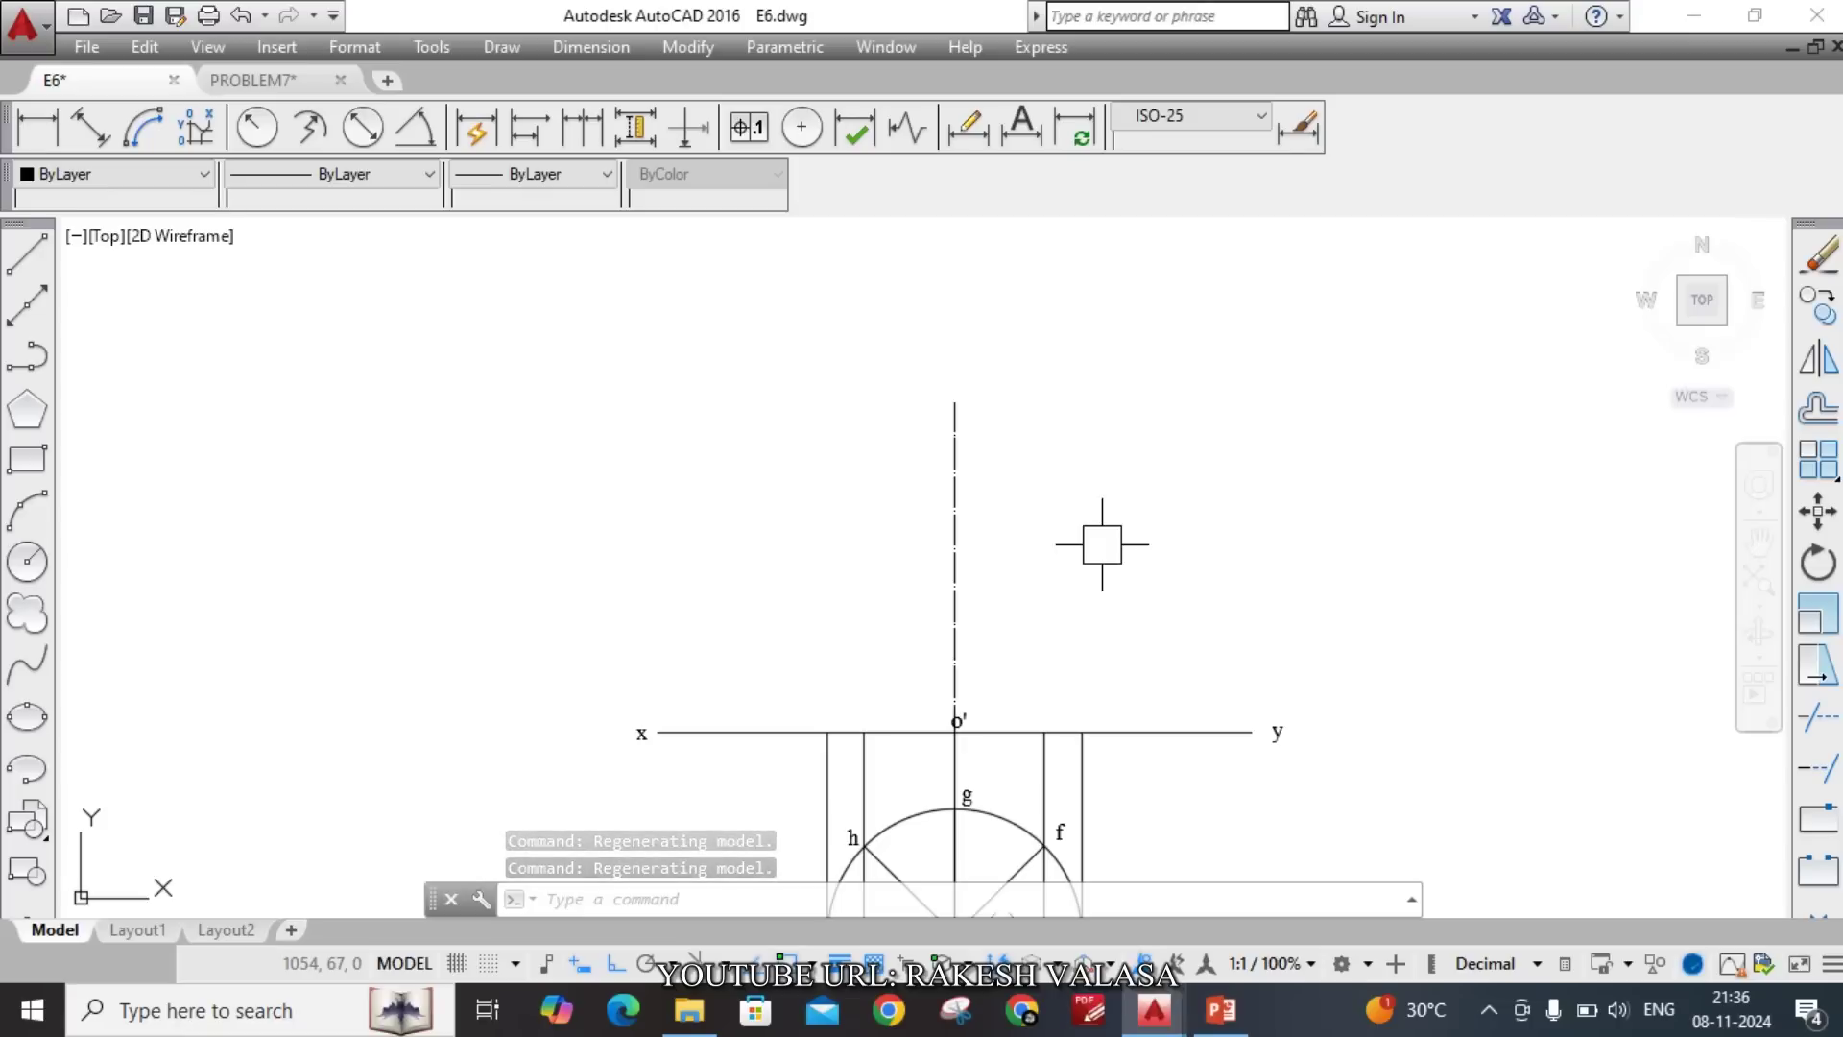
Draw a 65 mm vertical line upward from the end of the h–b projector on the xy line.
mouse_move(1078, 555)
middle_down()
mouse_move(1044, 539)
mouse_move(1038, 502)
middle_up()
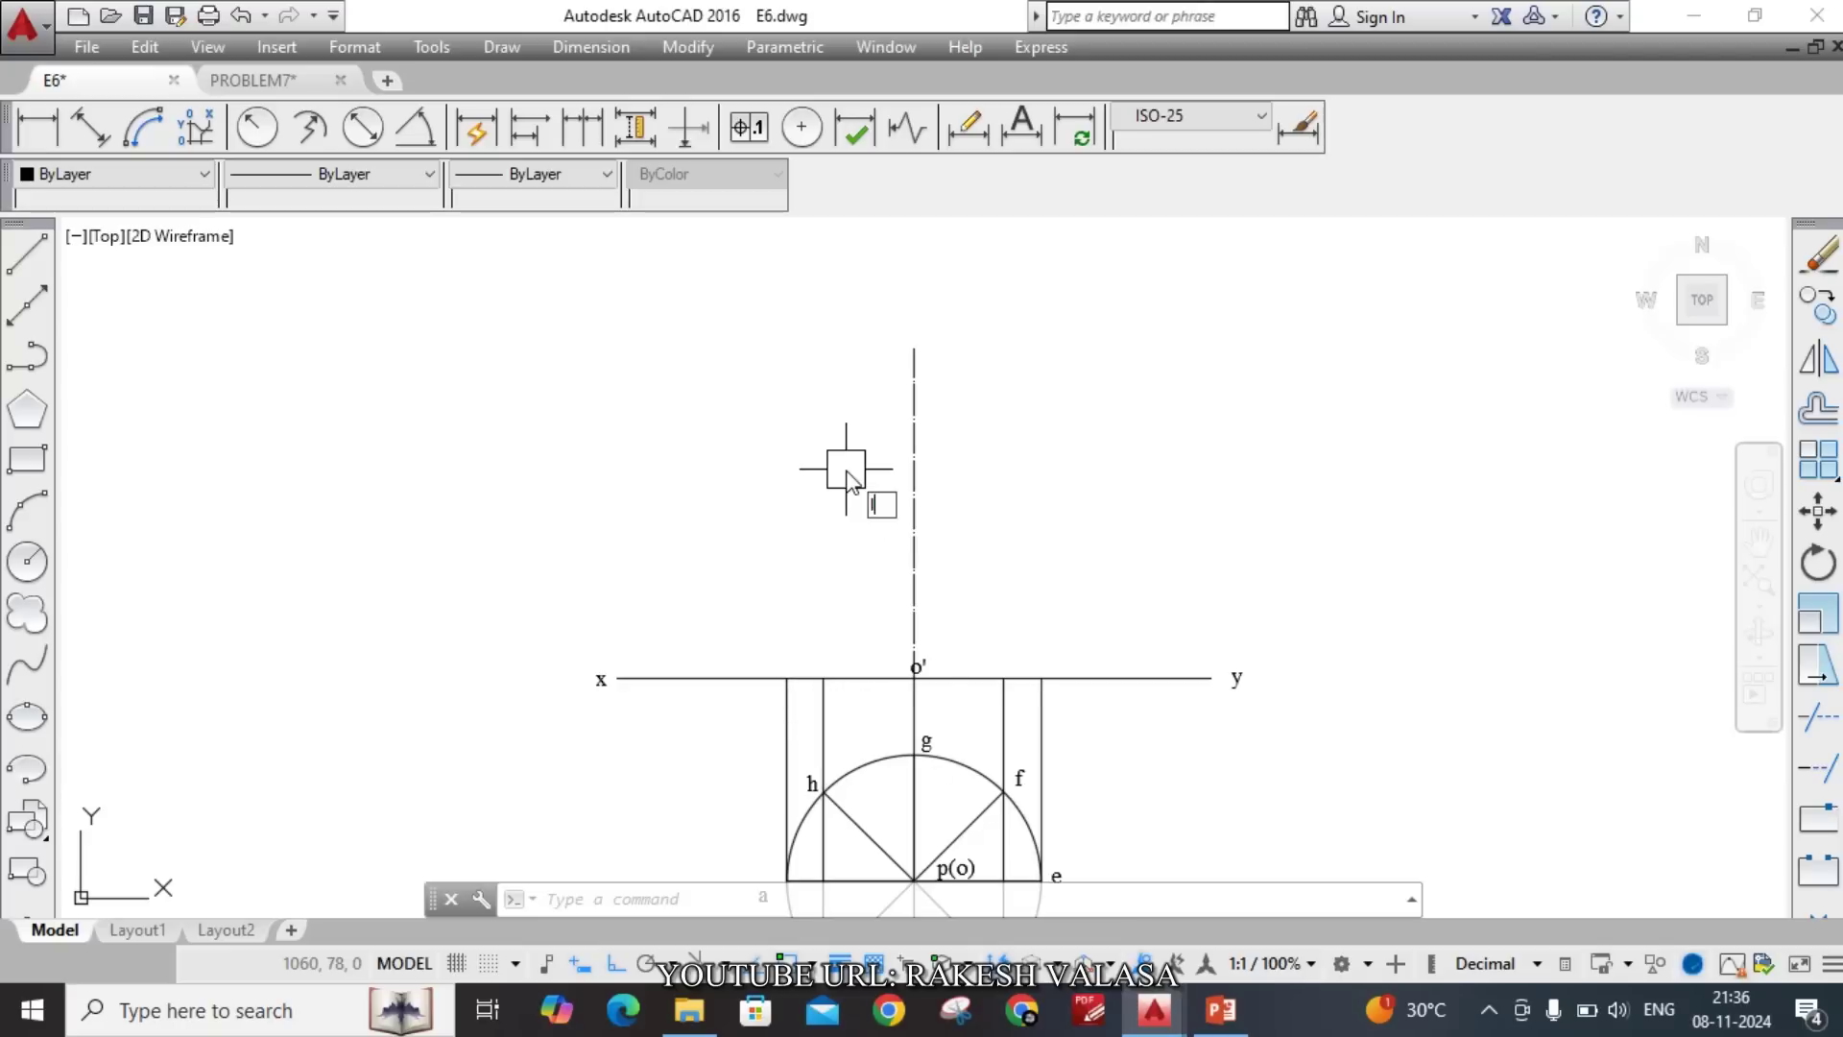
text(l)
key(Return)
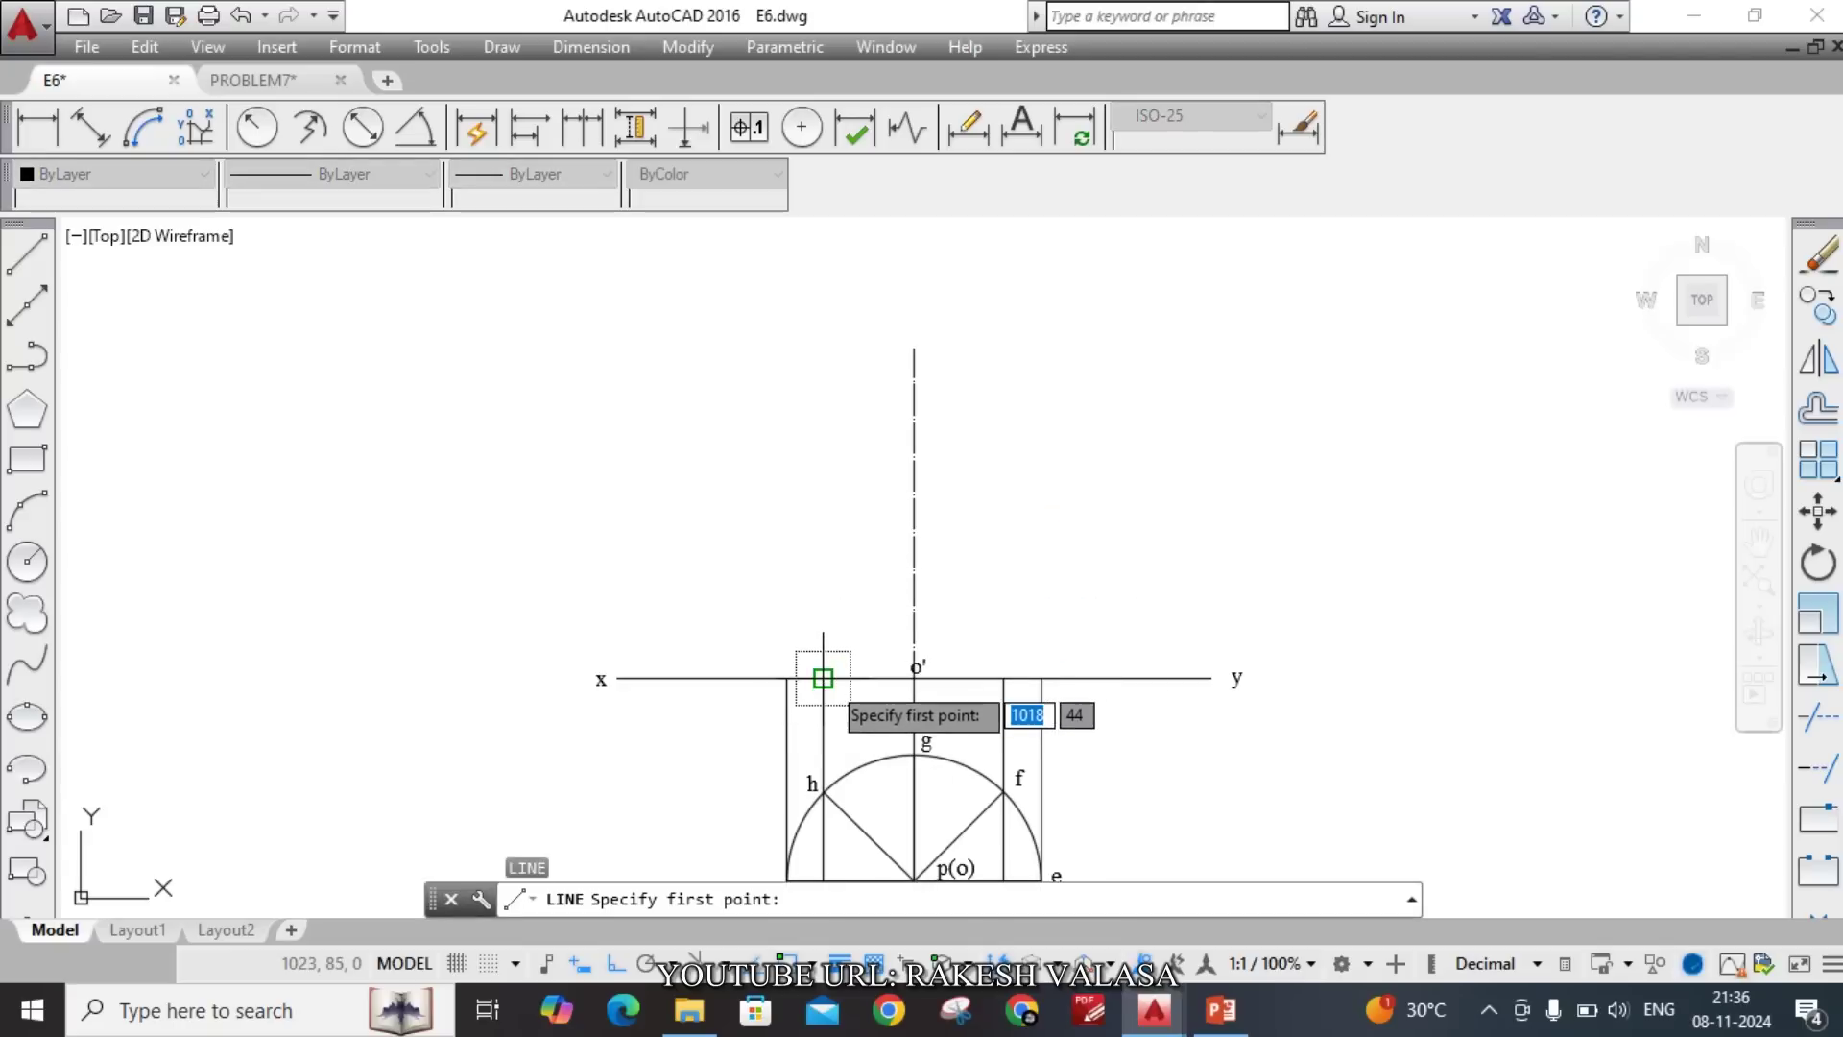
click(823, 679)
text(6)
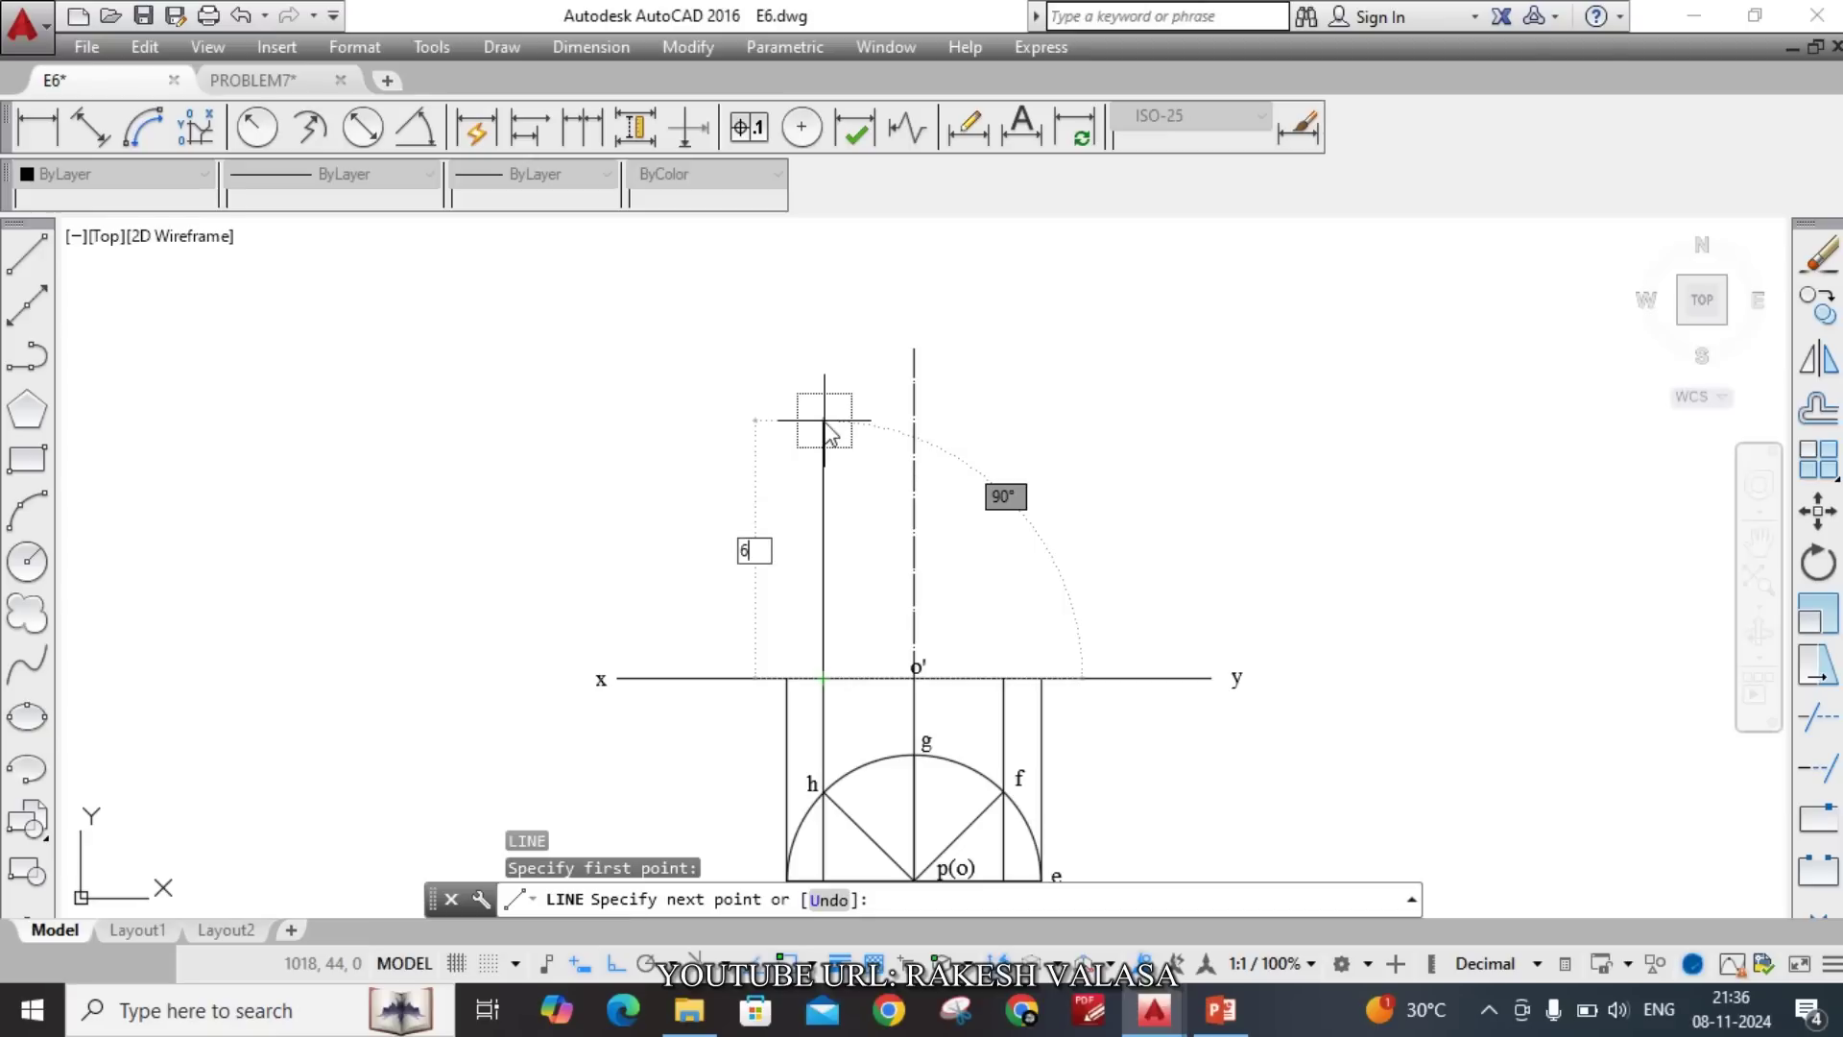
text(5)
key(Return)
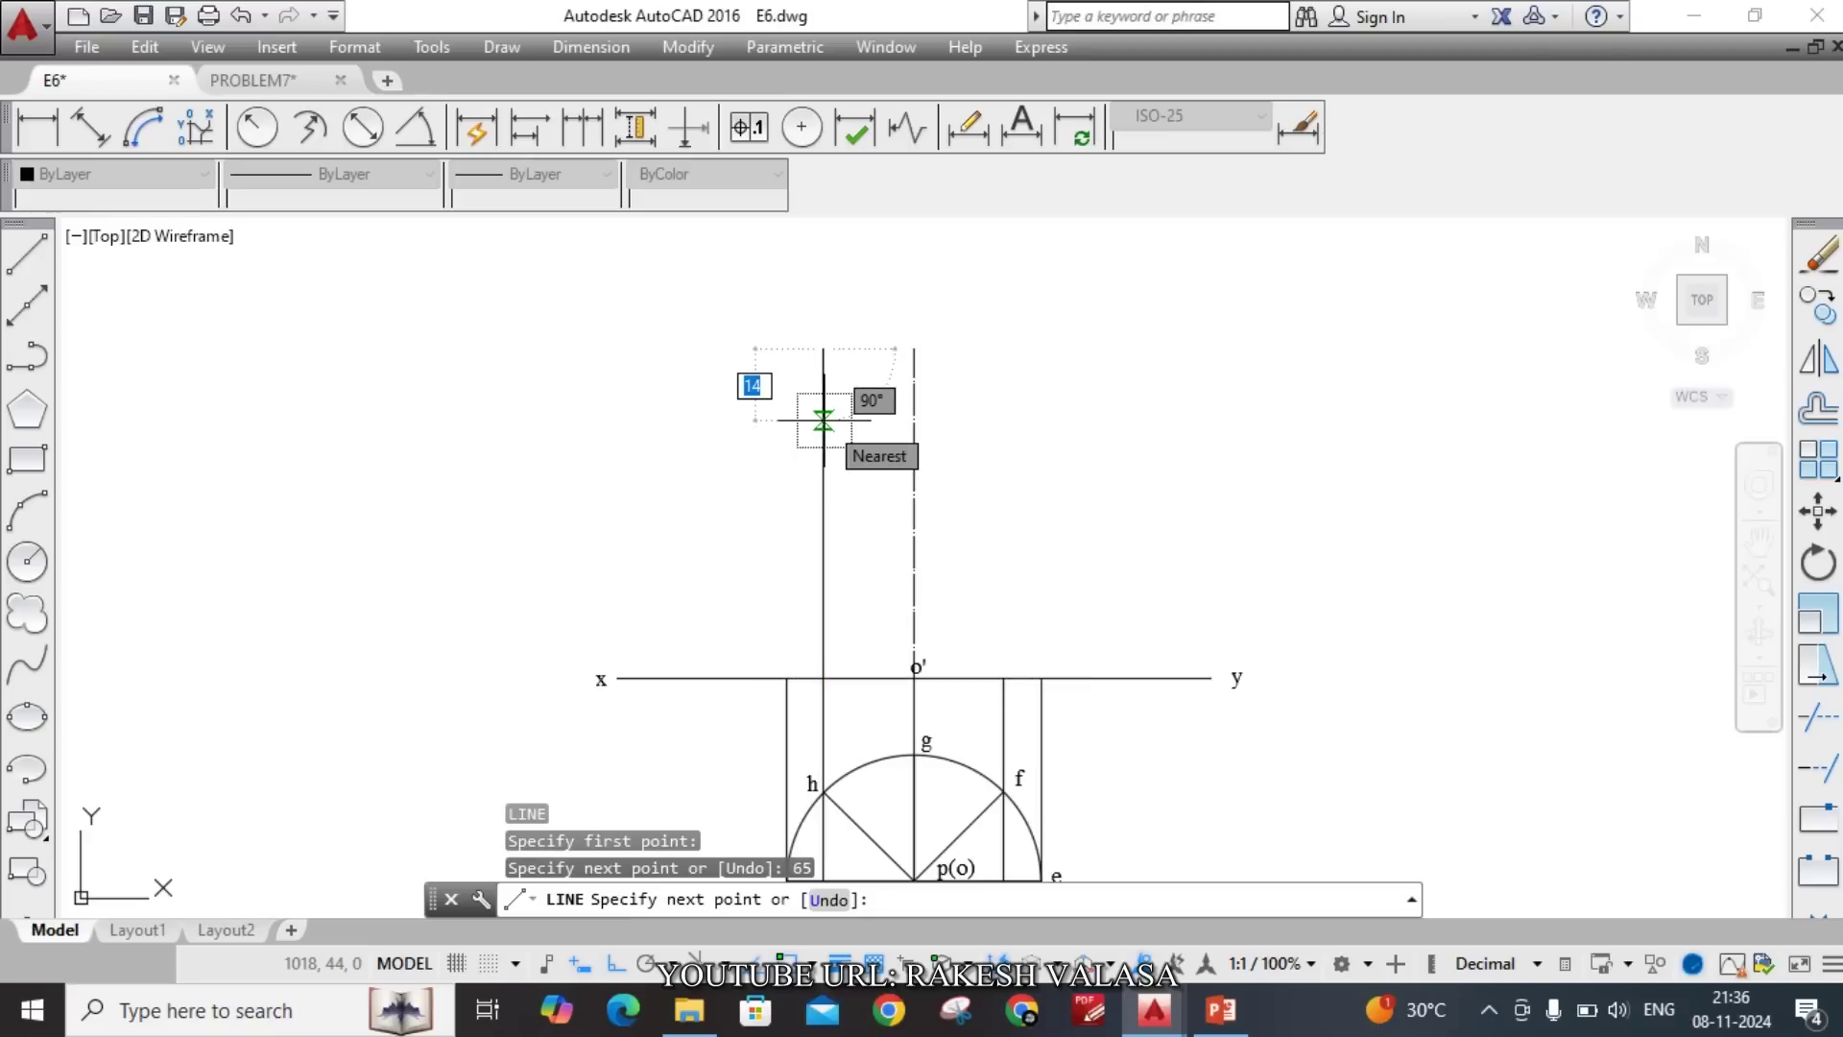
key(Escape)
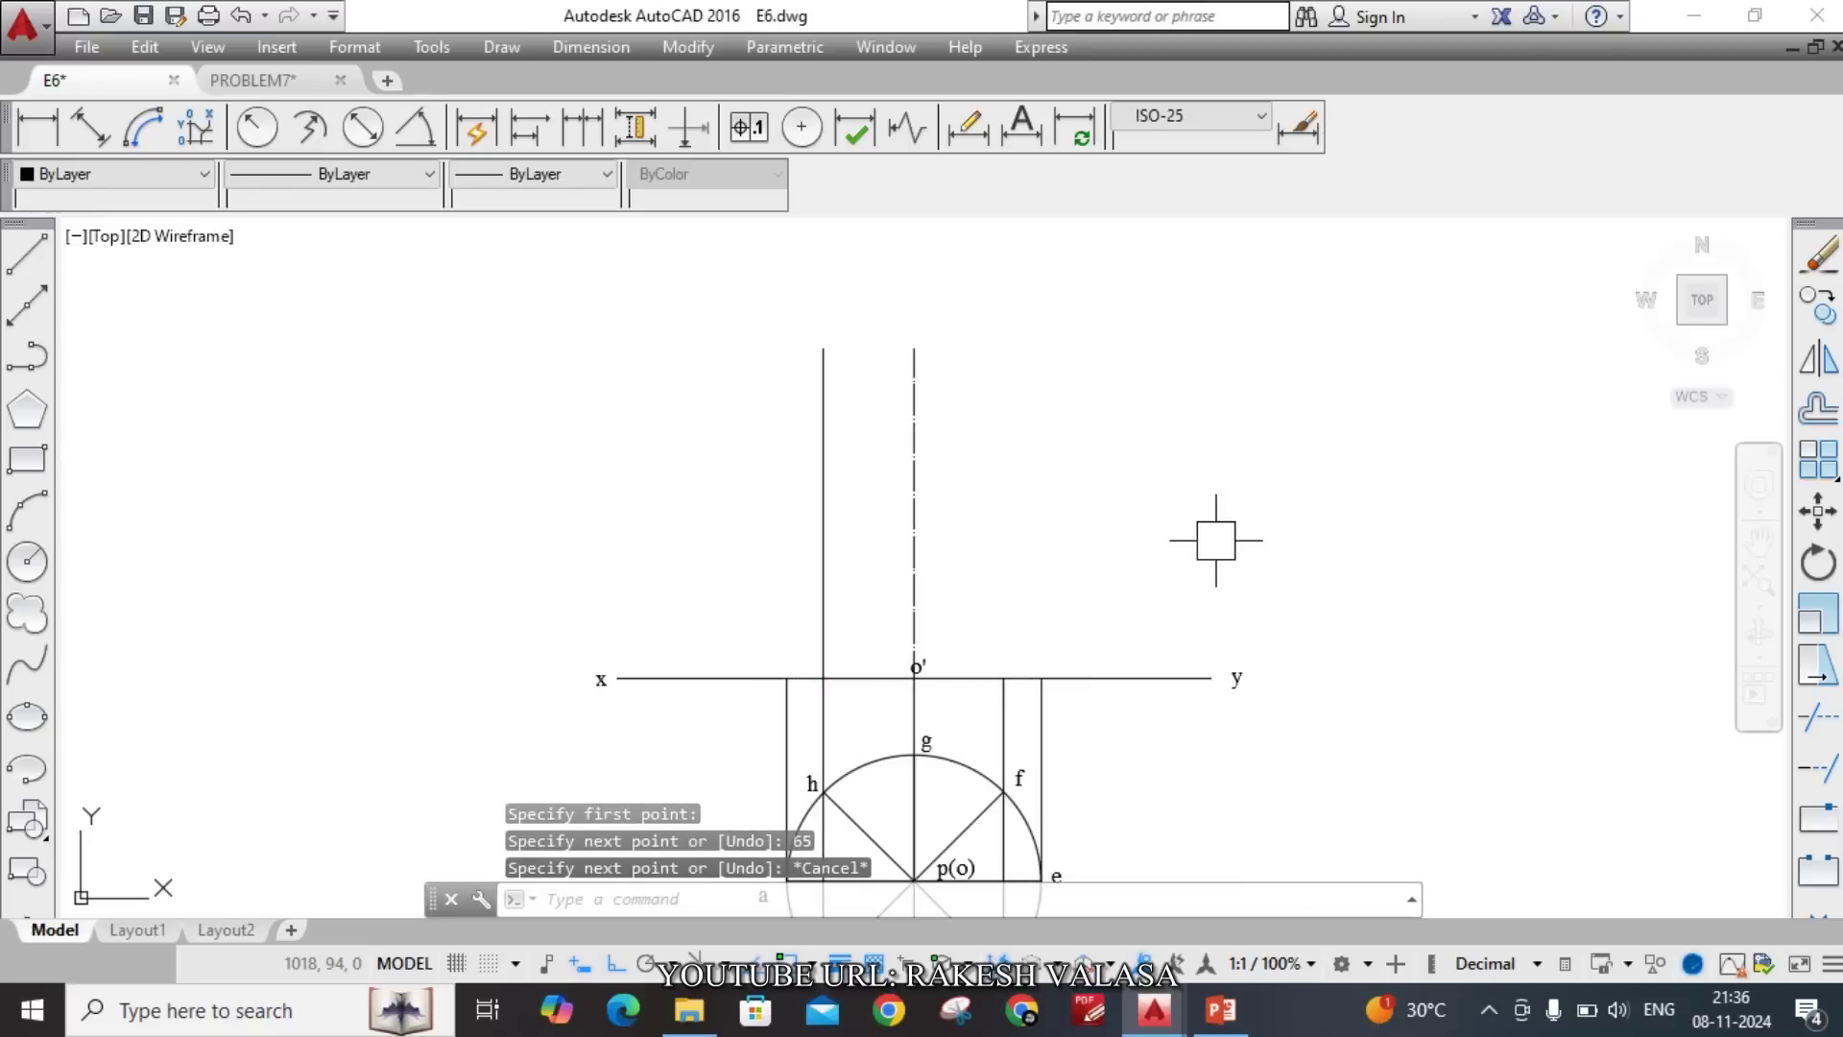
Try to copy the new 65 mm vertical line to the end of a's projector on xy, then undo the copy.
text(co)
key(Return)
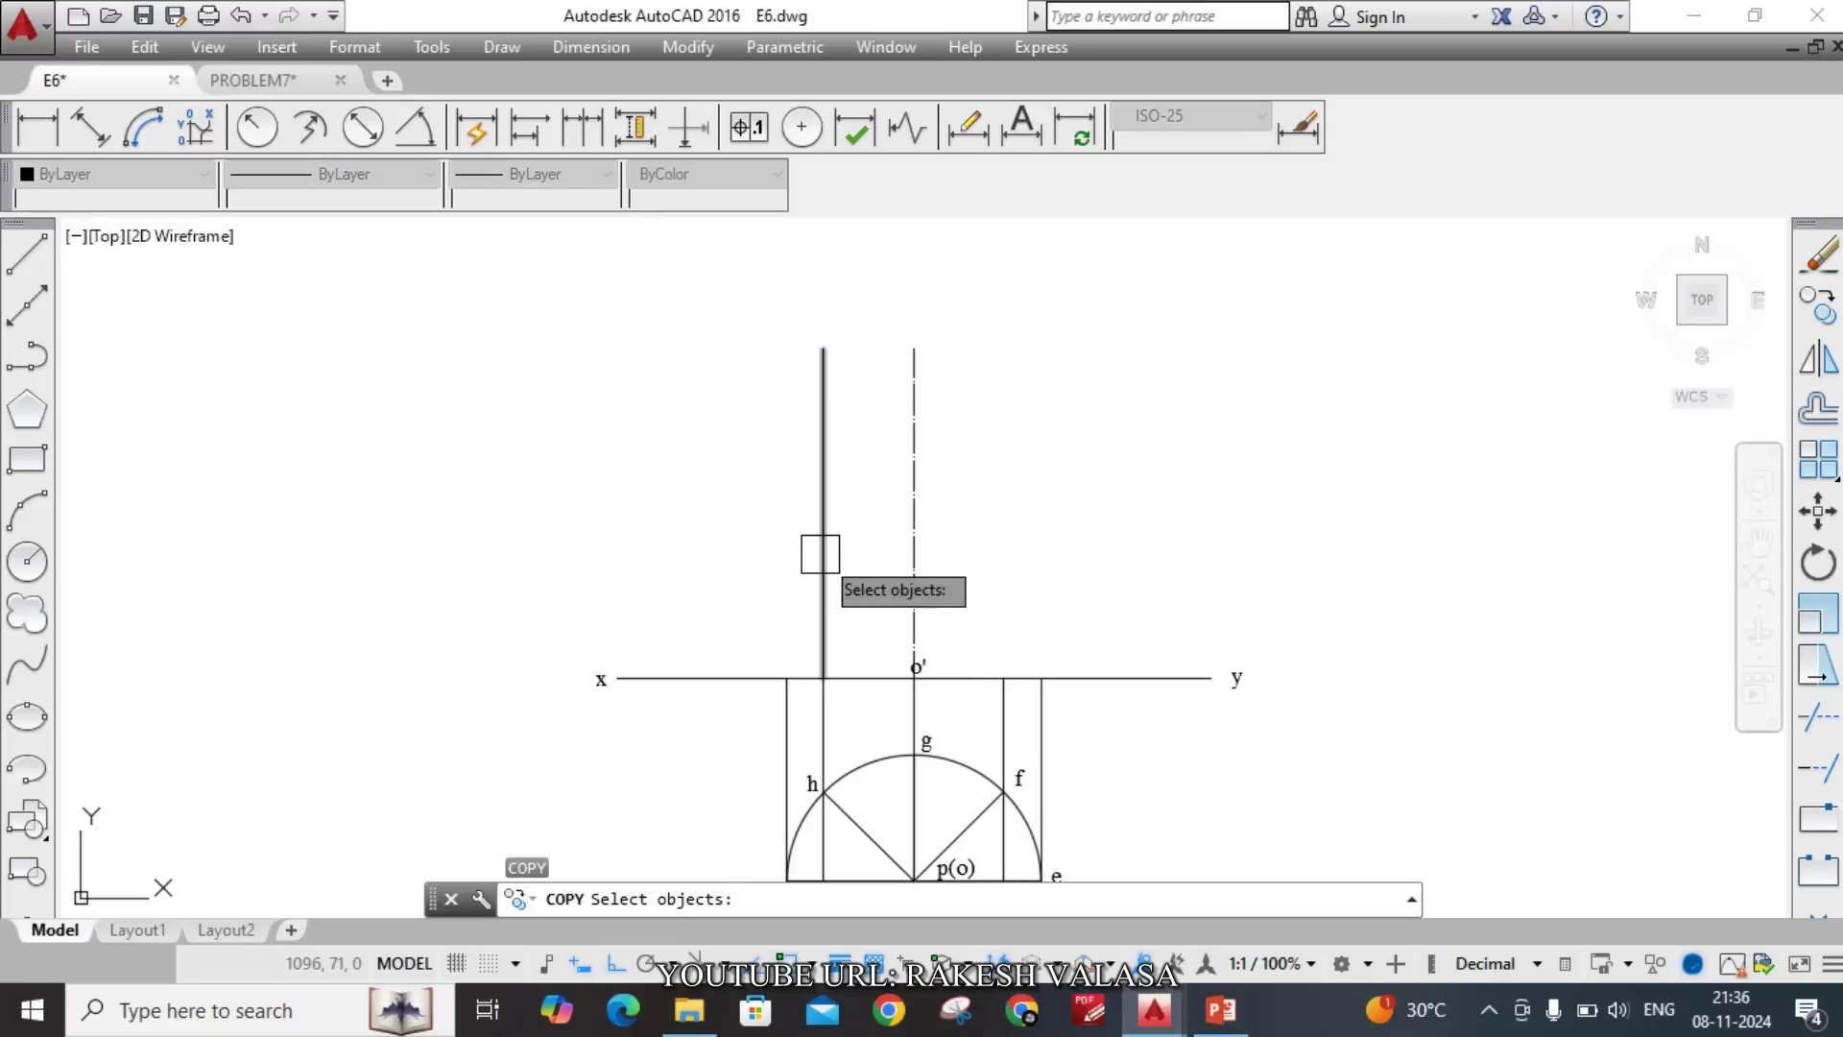
click(823, 624)
key(Return)
click(818, 679)
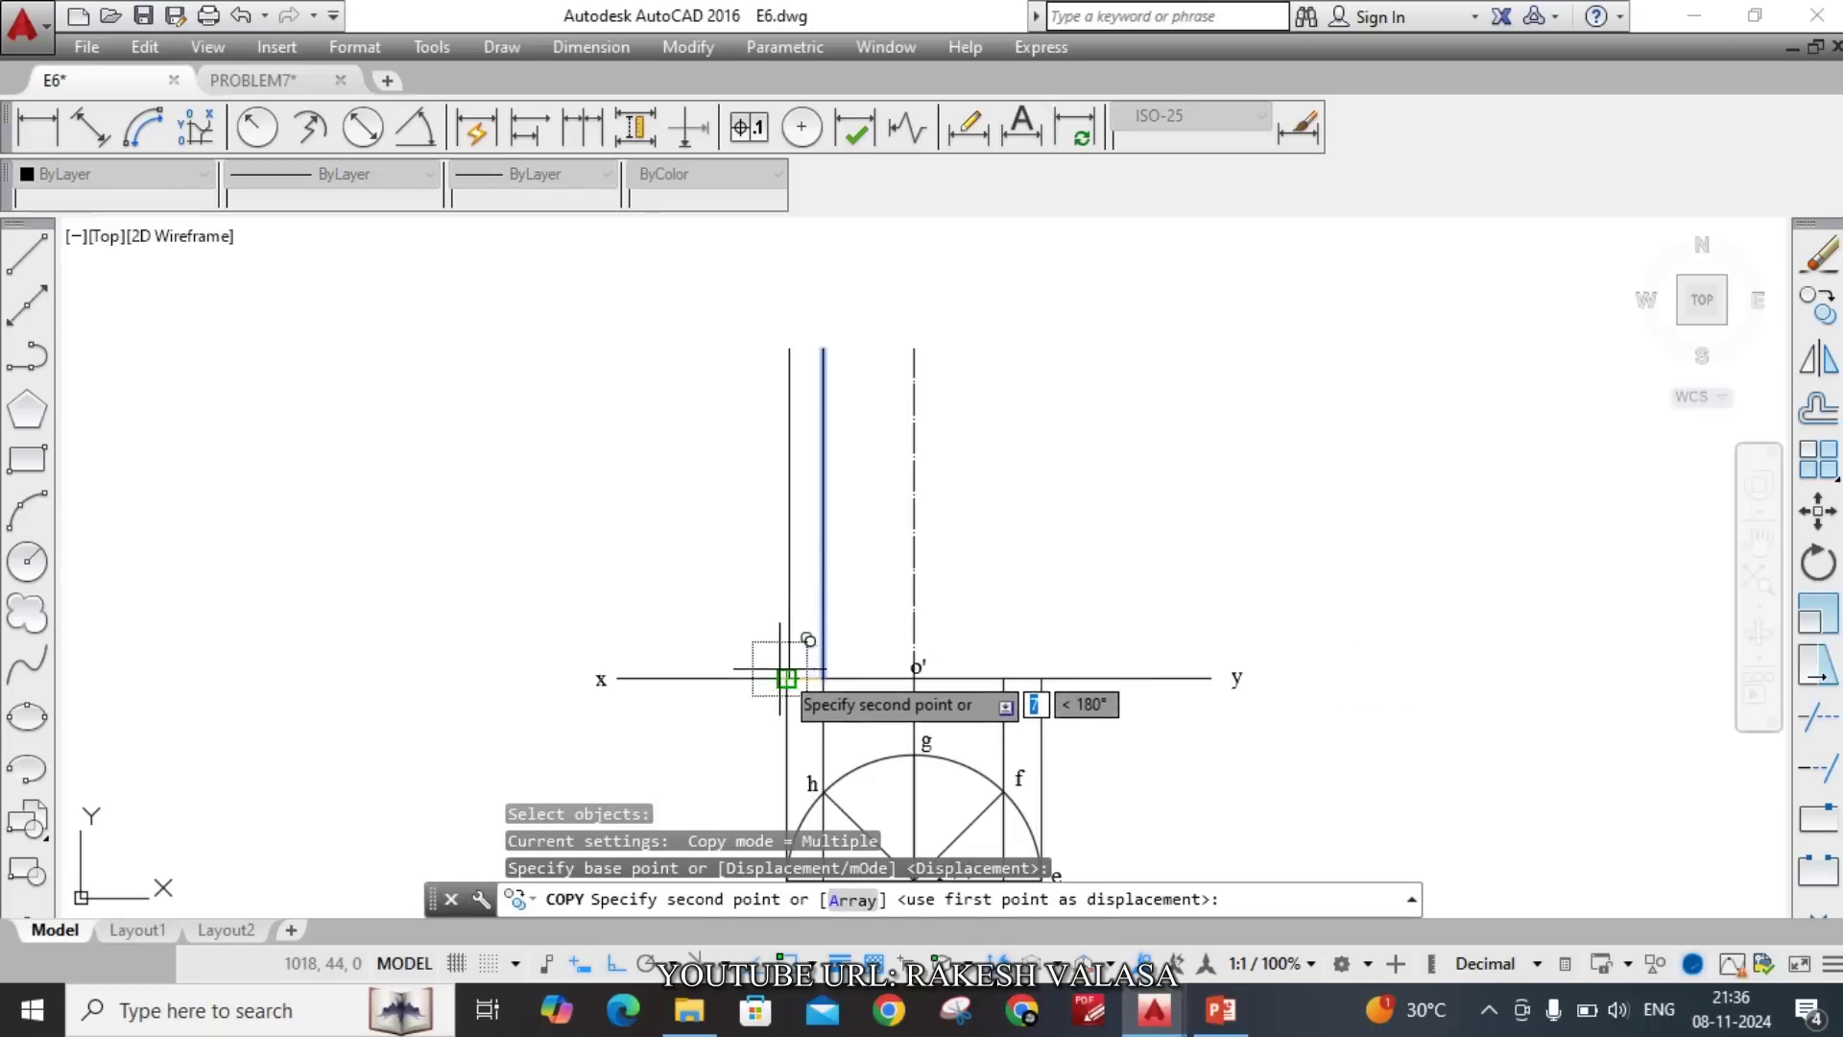
scroll(787, 677, up, 4)
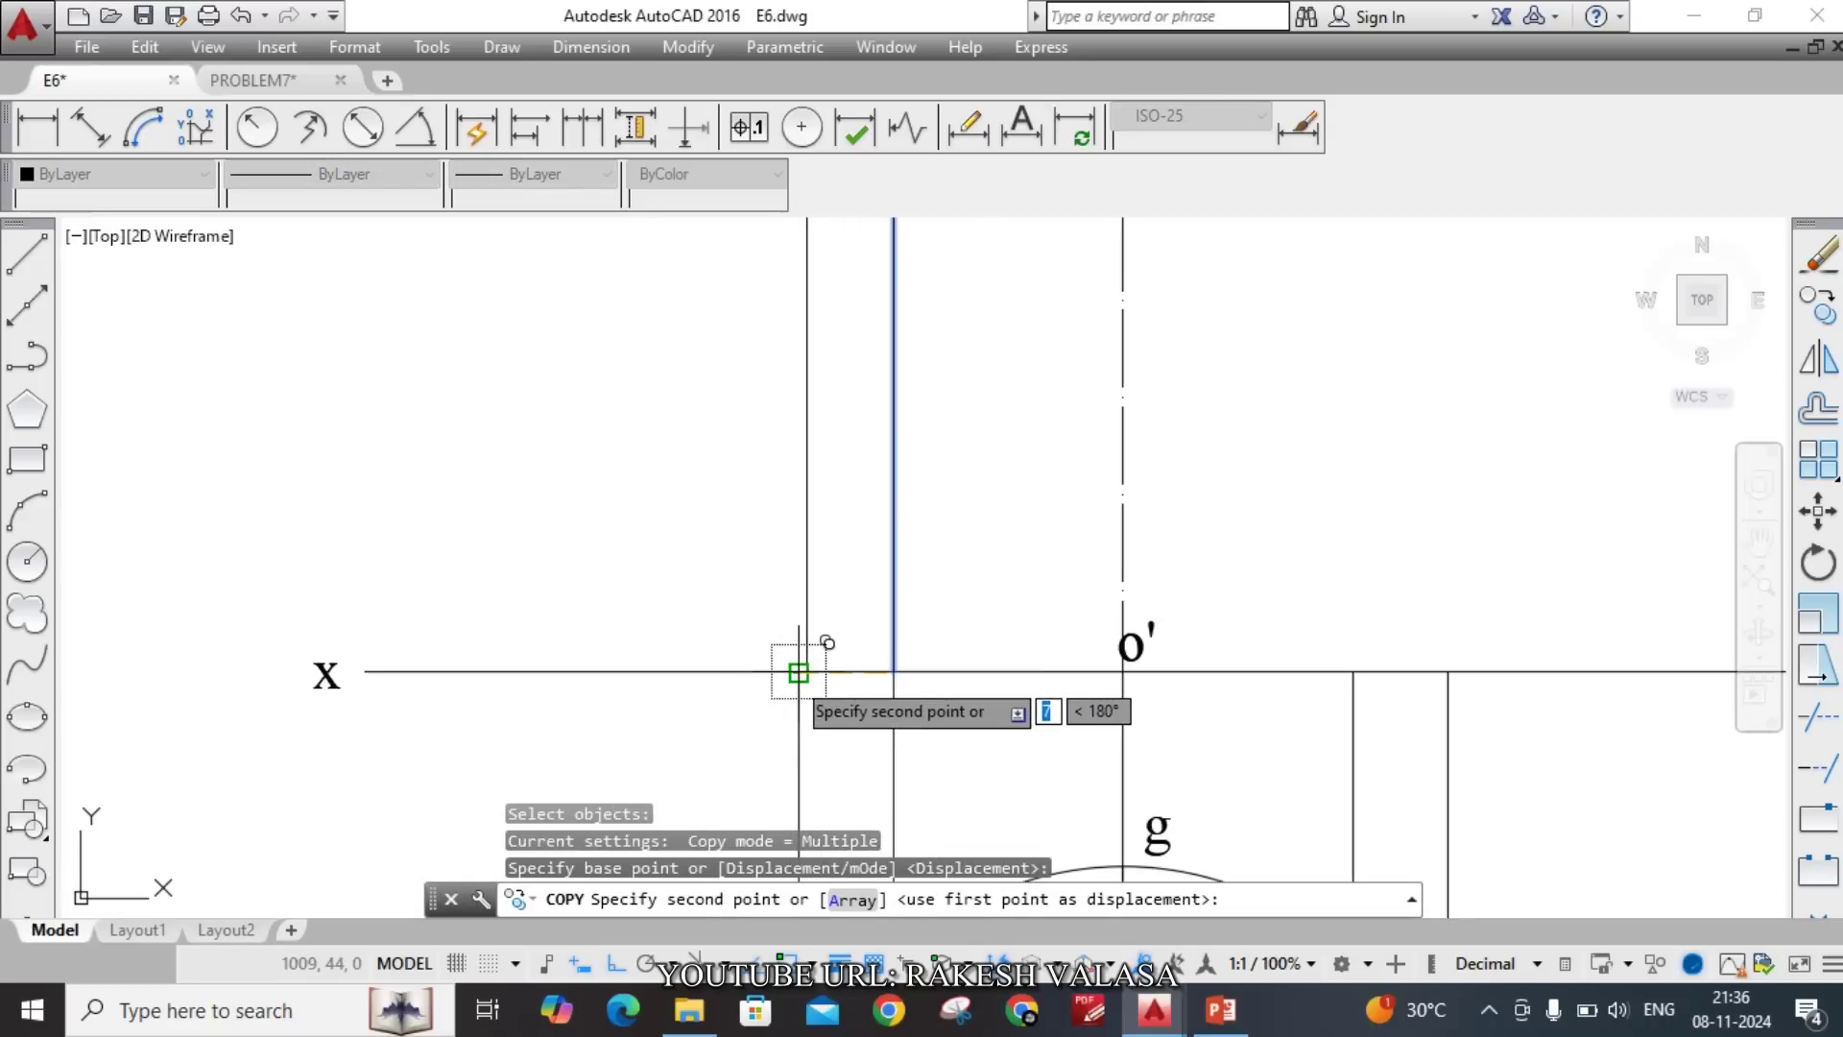
click(795, 669)
text(u)
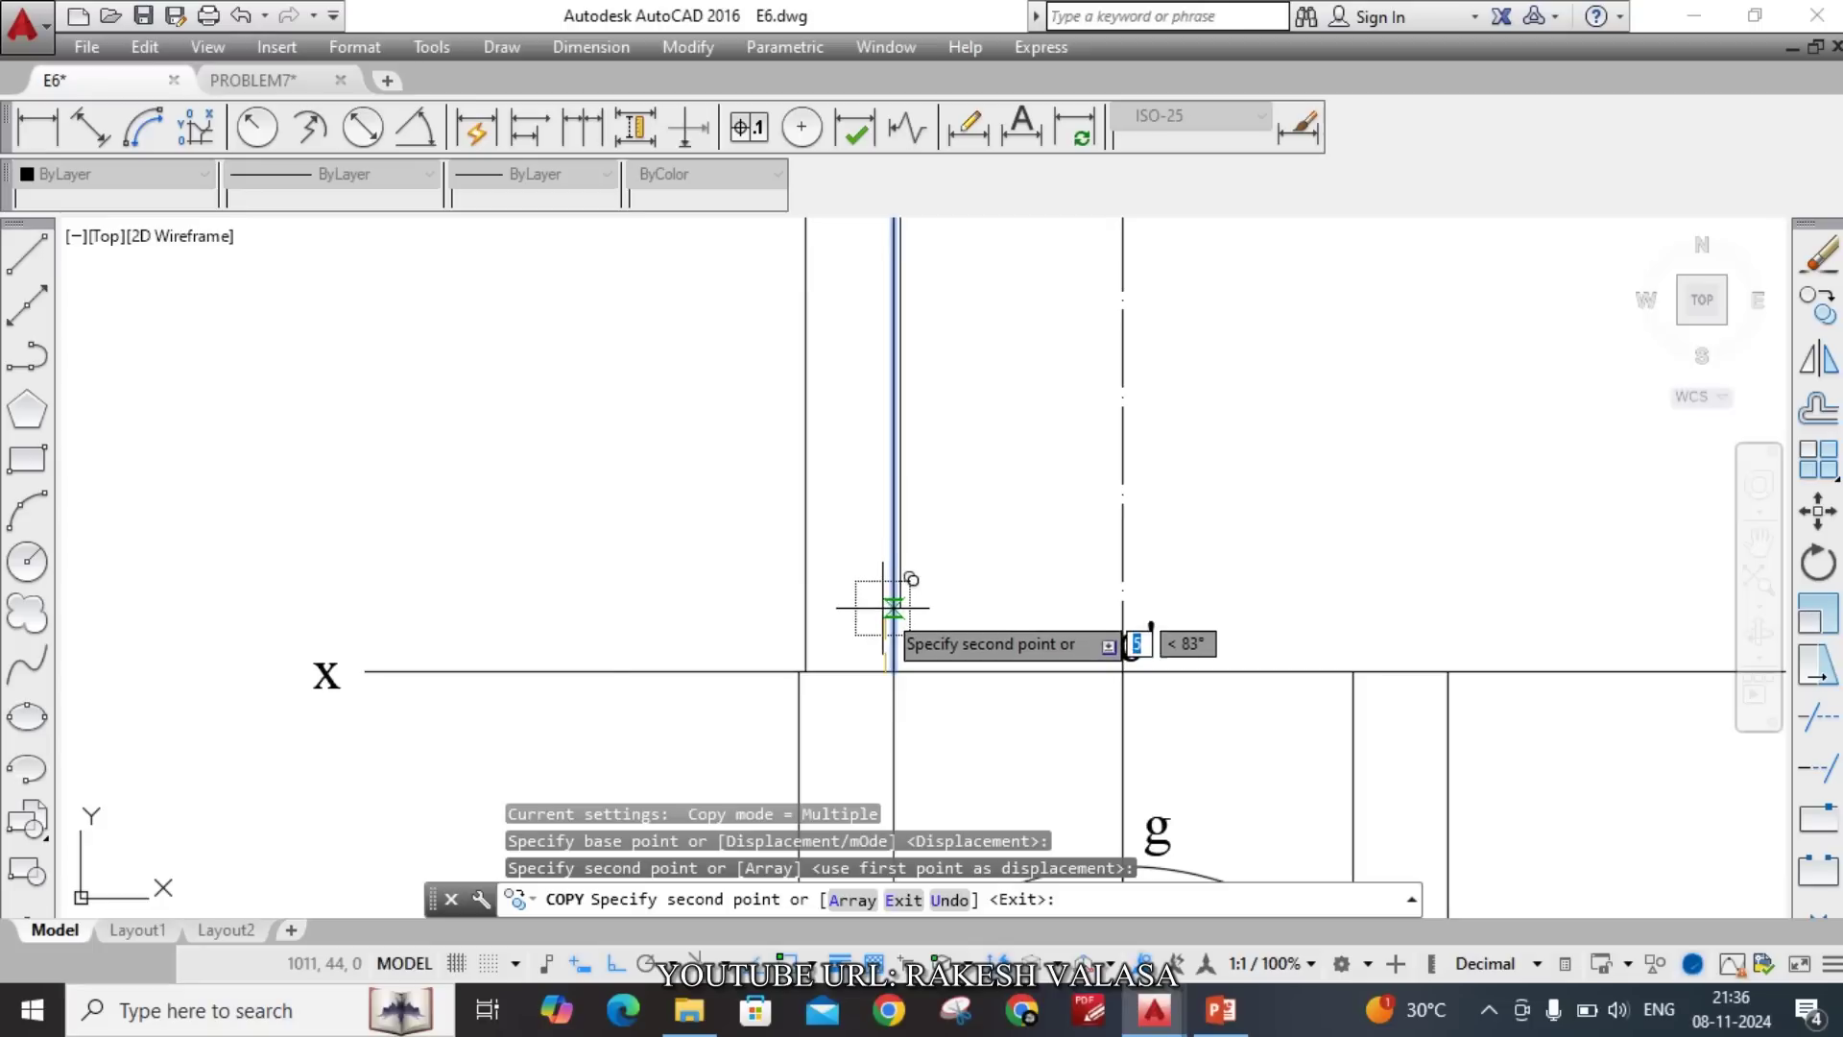
key(Return)
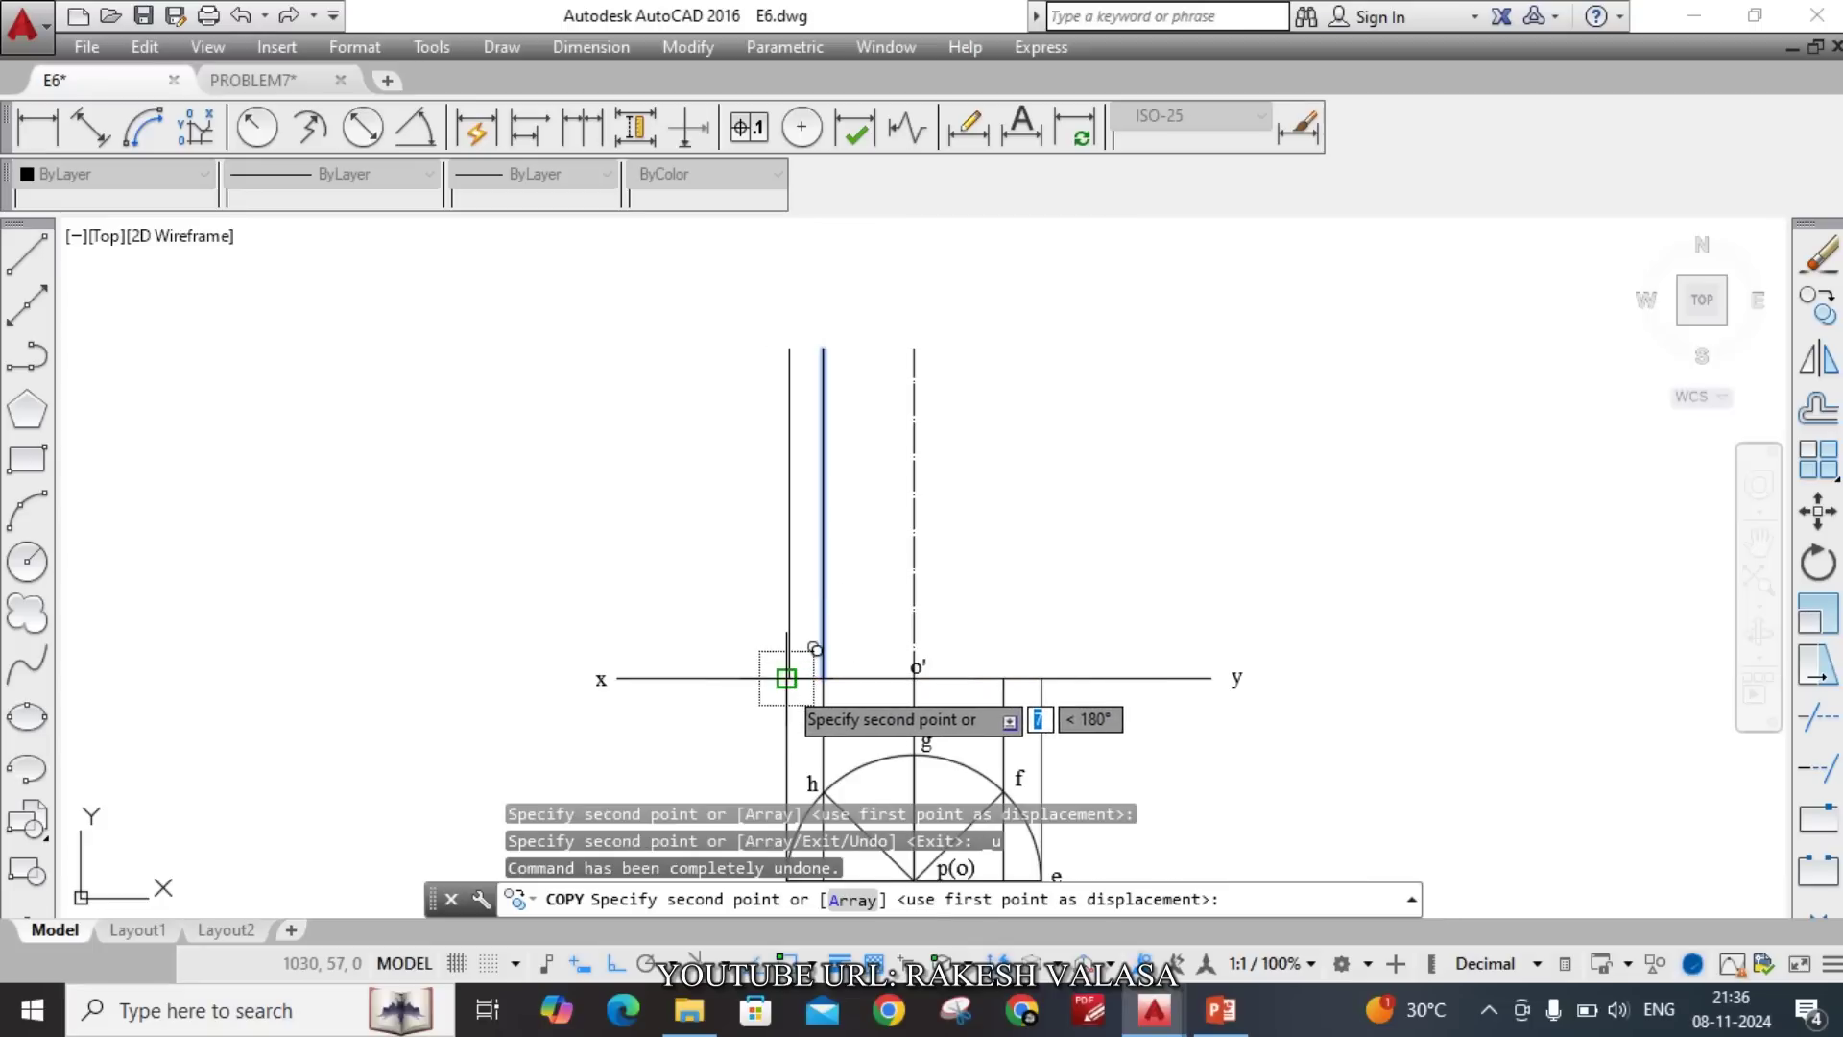
Place the copy of the vertical line at a's projector again, end the copying and erase that copy.
click(914, 678)
scroll(975, 683, up, 3)
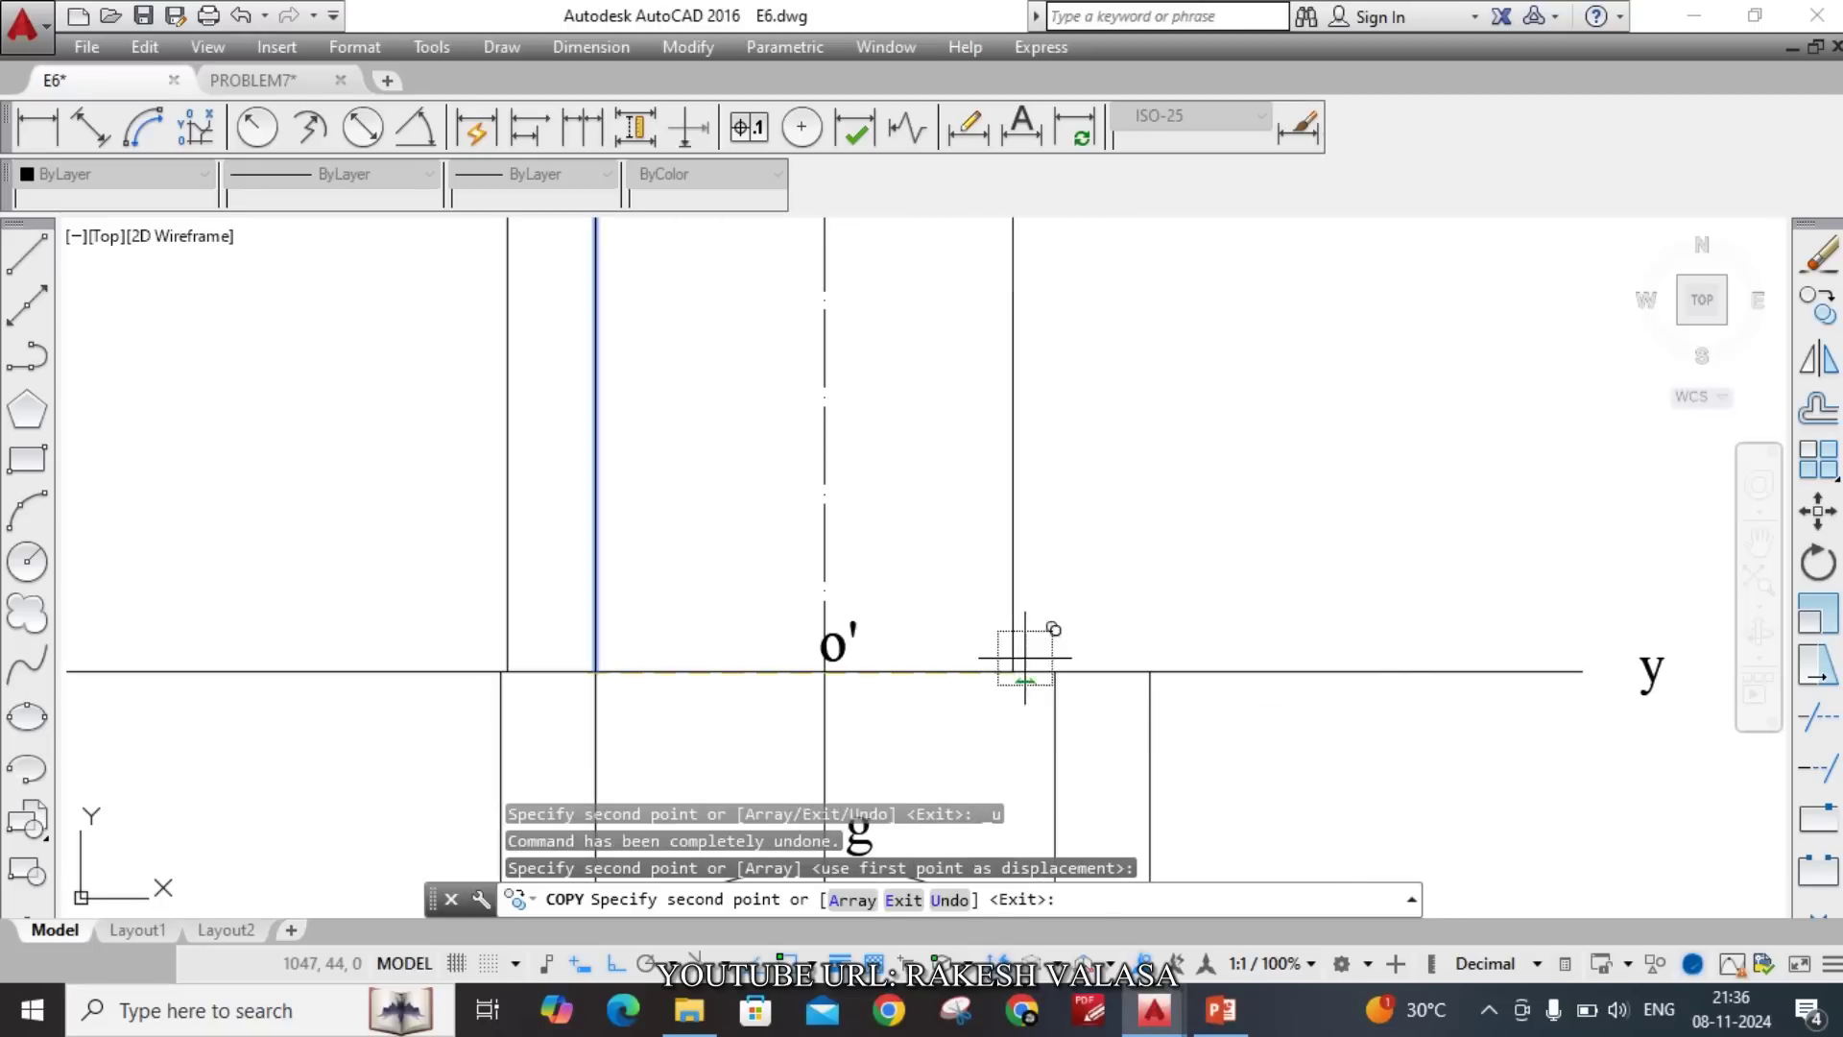
scroll(1054, 671, up, 3)
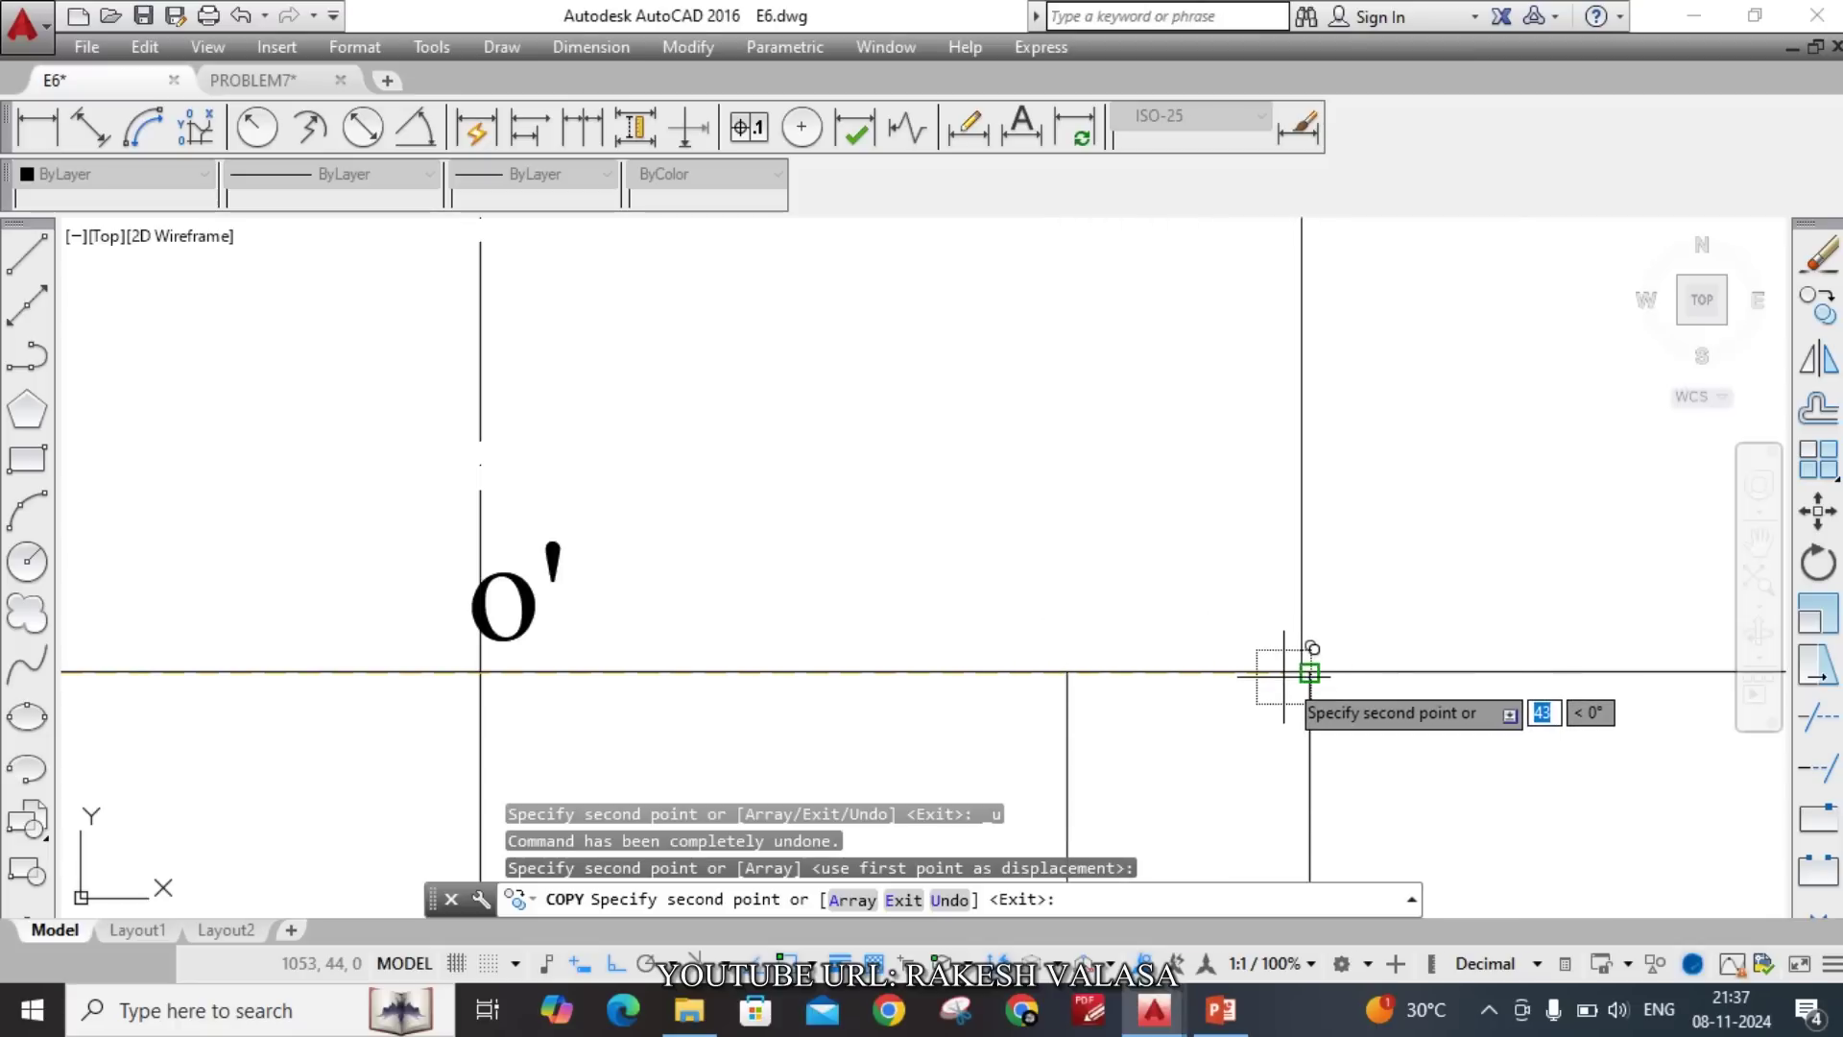
key(Escape)
scroll(1164, 617, down, 3)
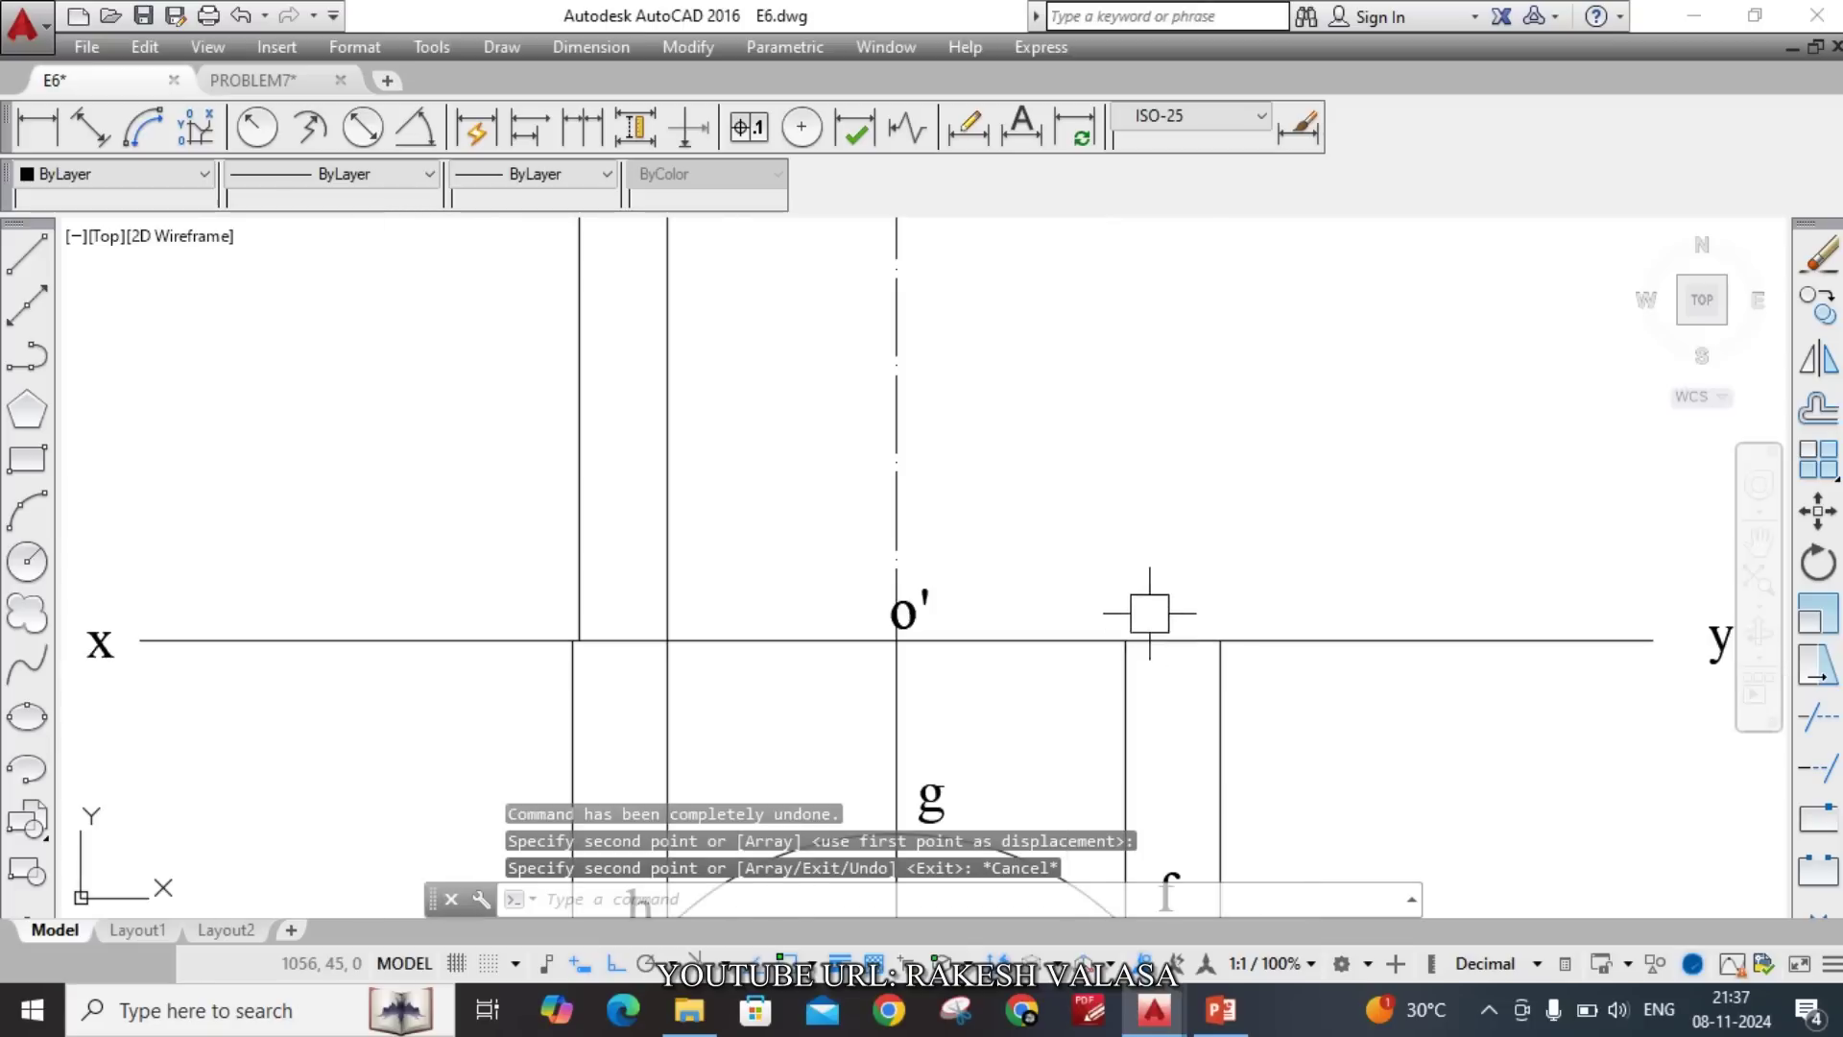
click(581, 529)
key(Delete)
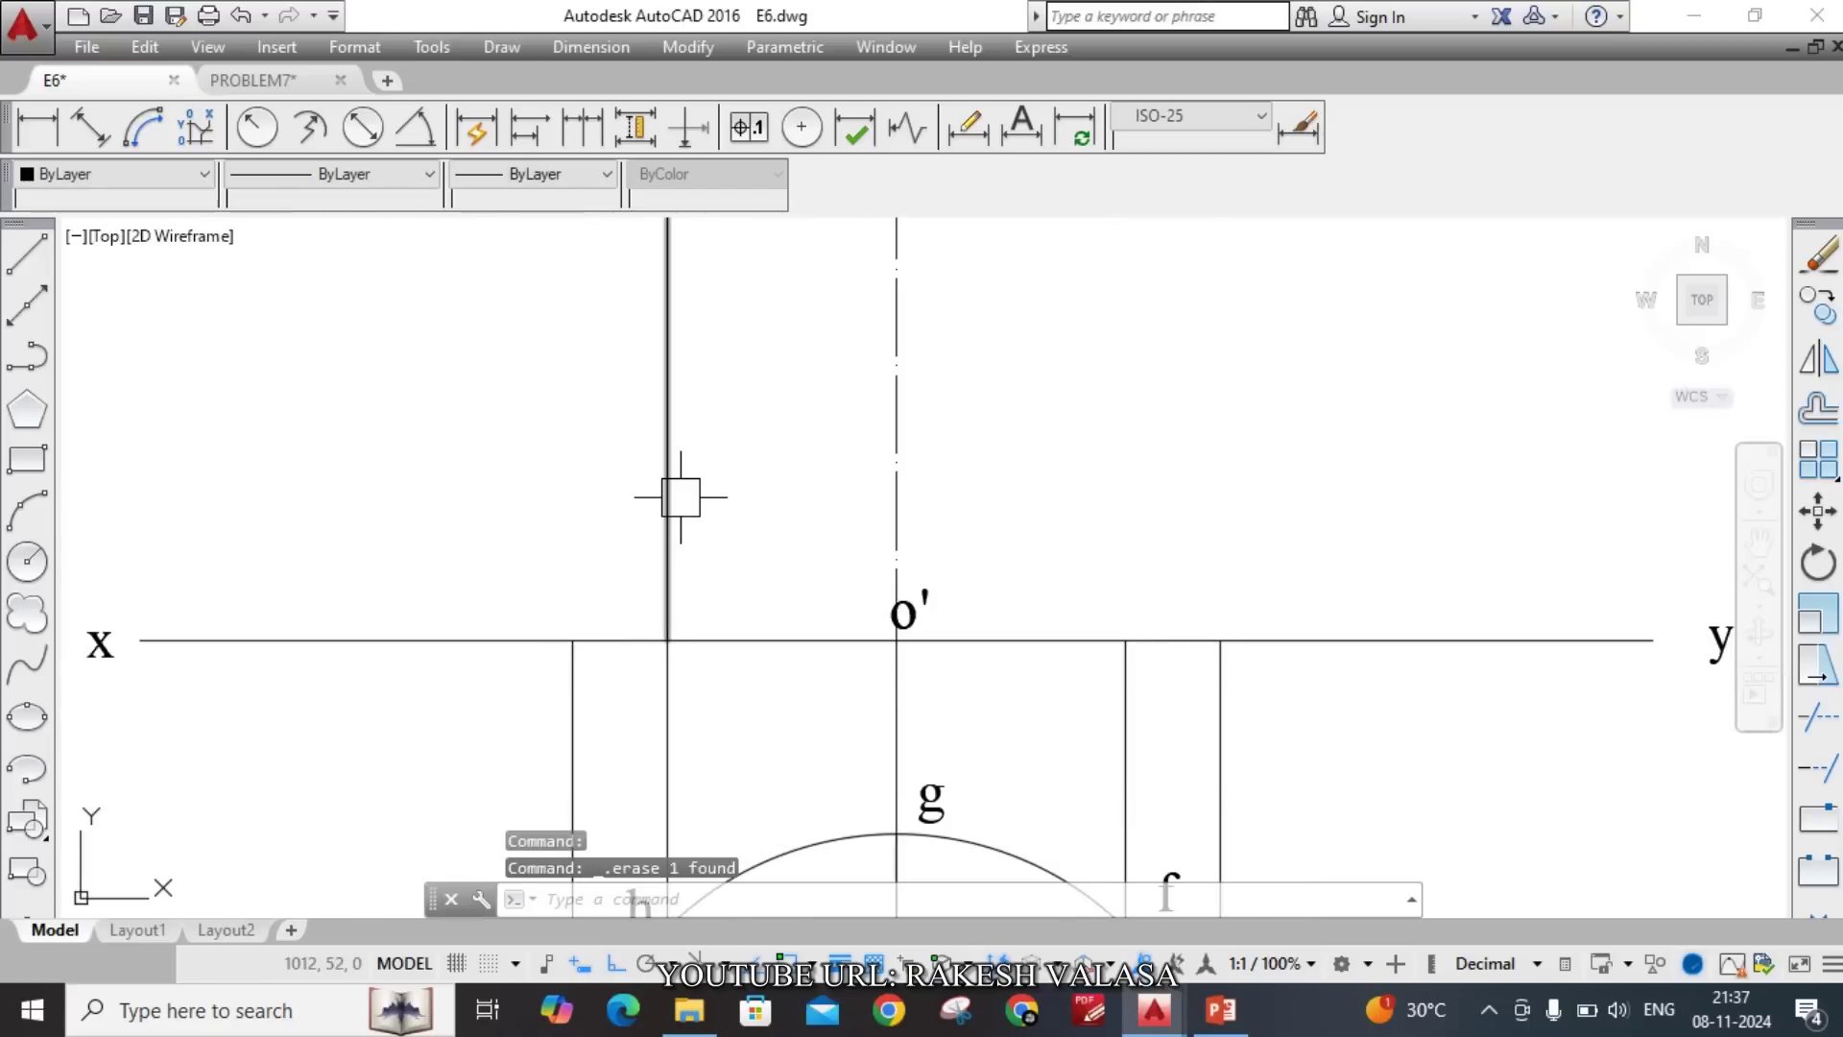
Draw a 65 mm vertical line upward from the end of a's projector on the xy line.
text(l)
key(Return)
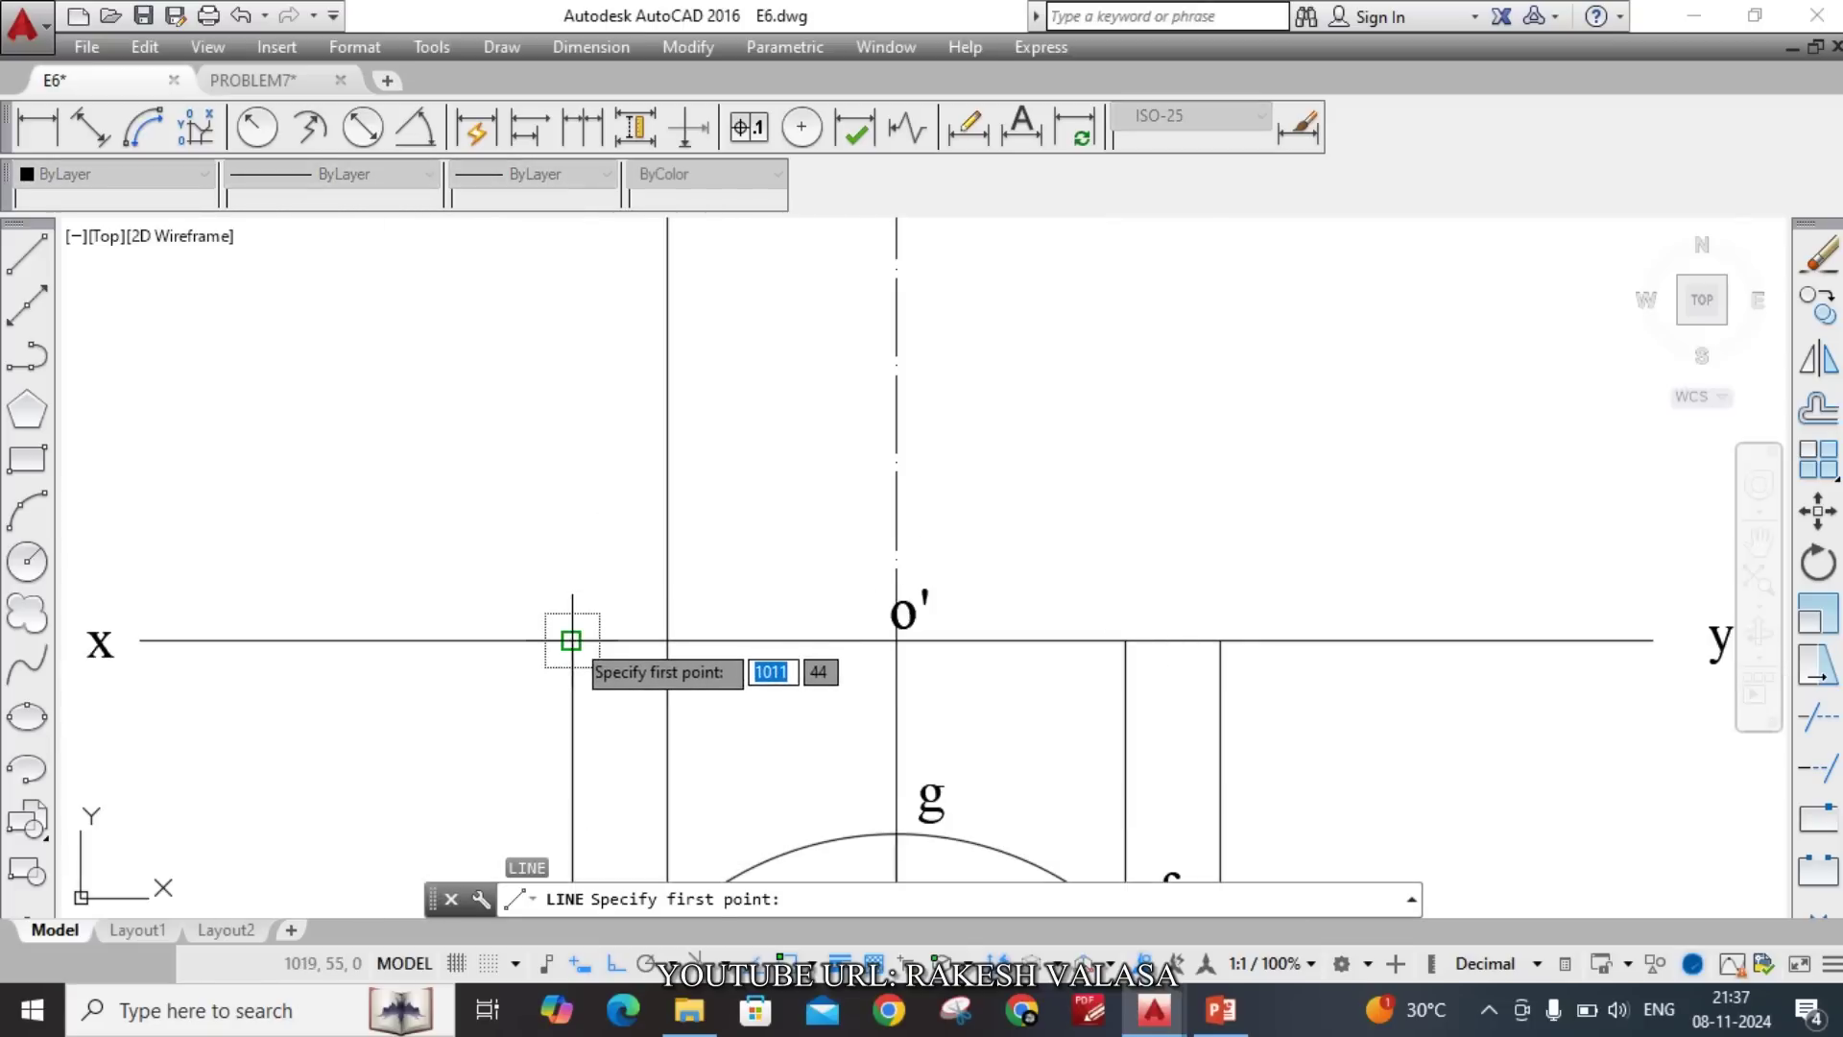
click(572, 640)
scroll(562, 396, down, 3)
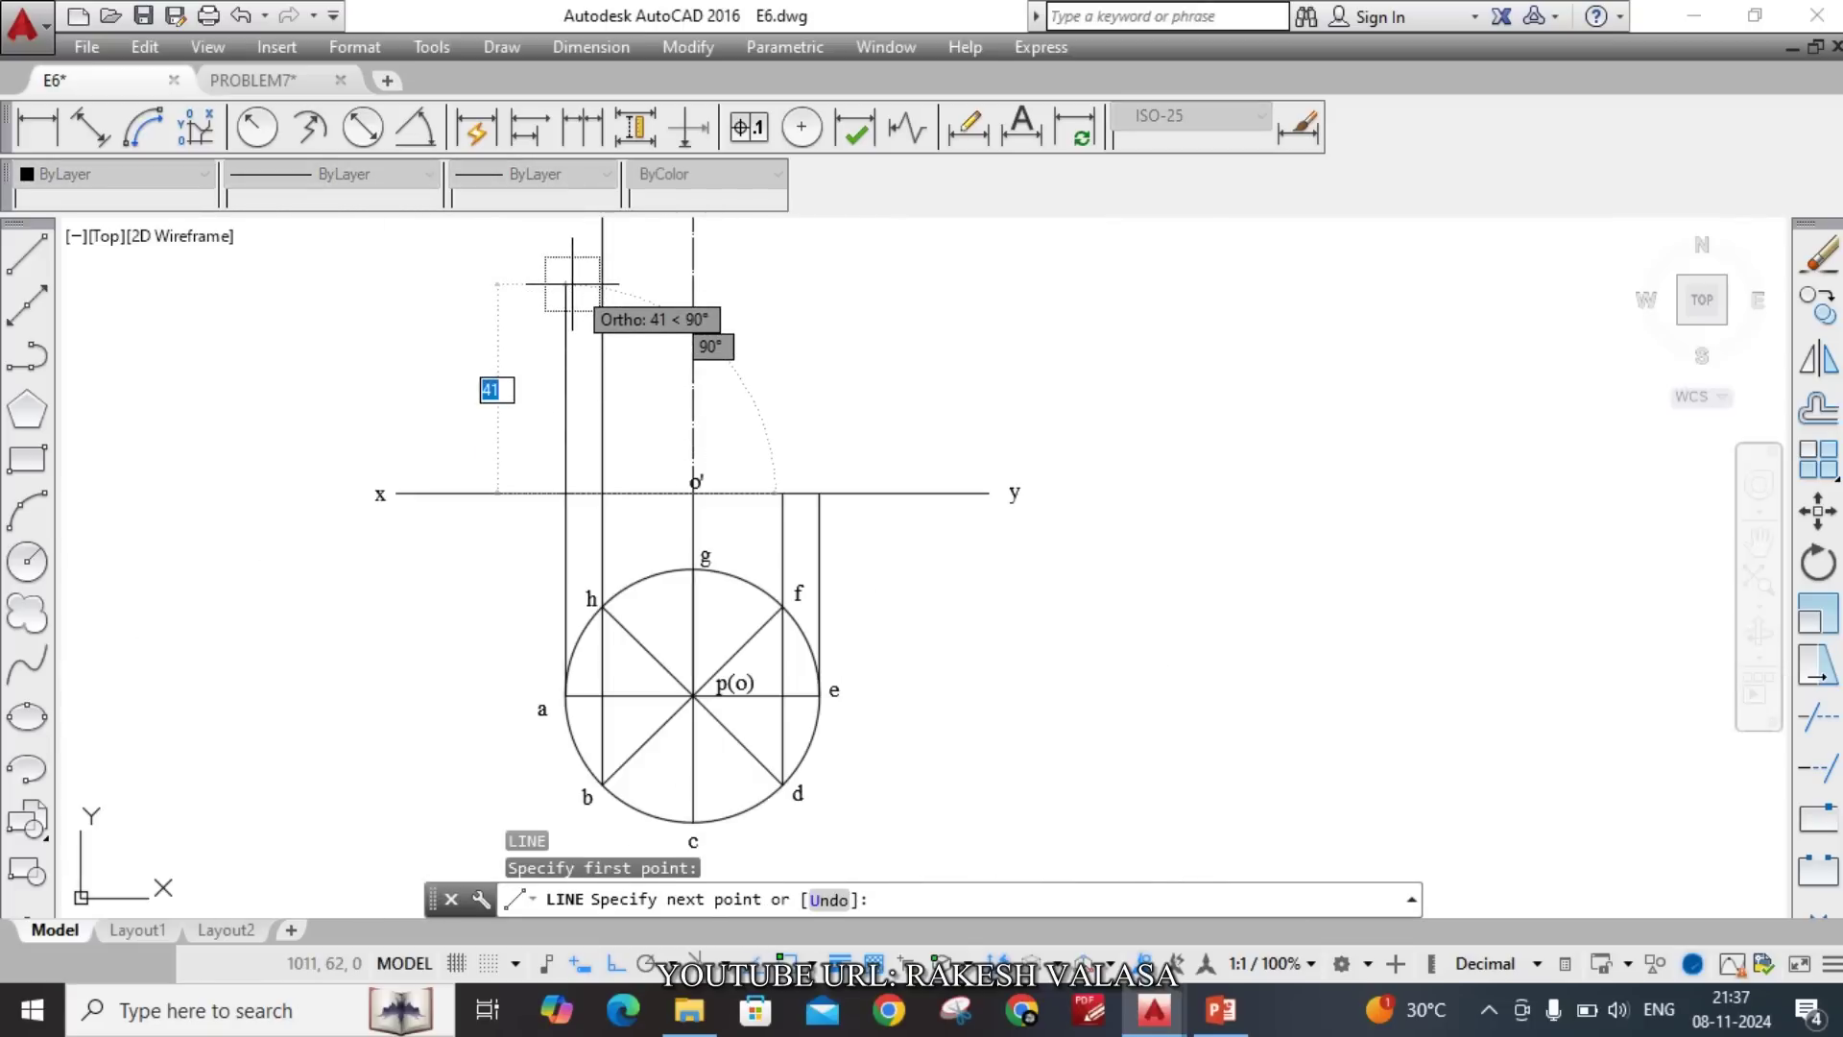
text(65)
key(Return)
key(Escape)
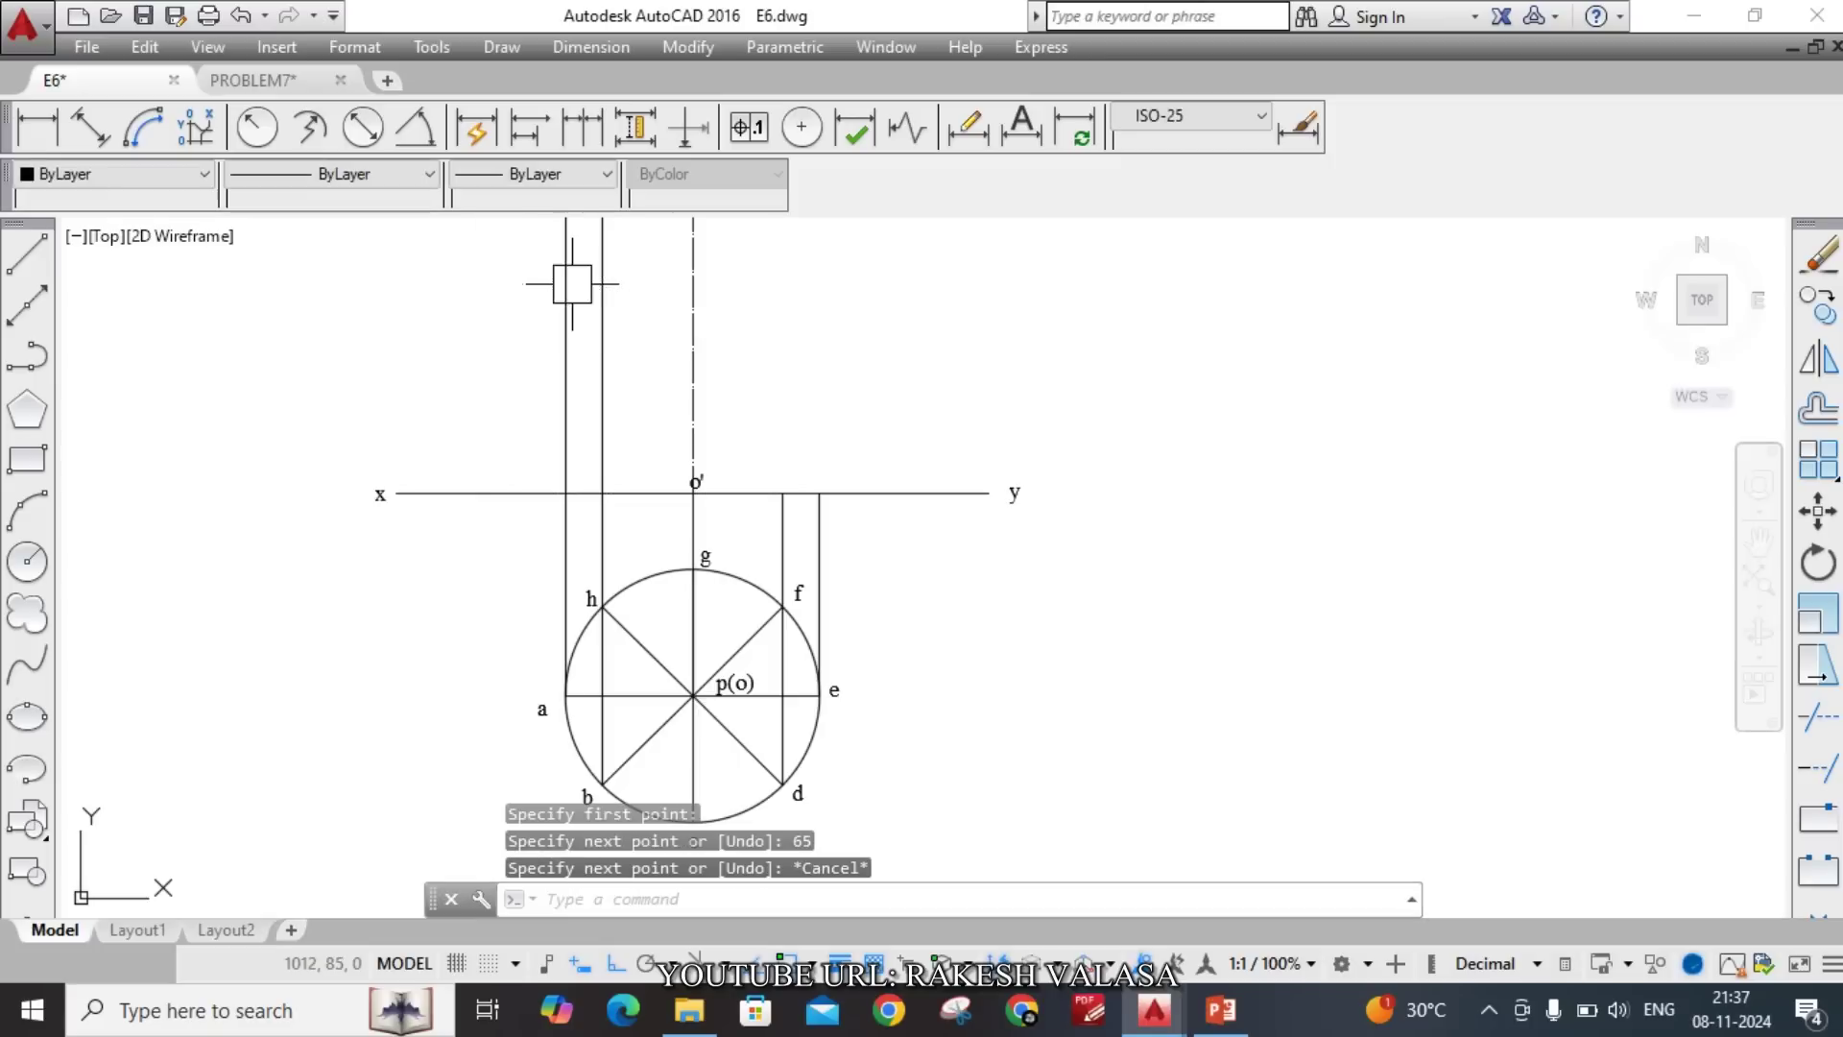
Draw a 65 mm vertical line upward from the end of the f–d projector on the xy line.
text(l)
key(Return)
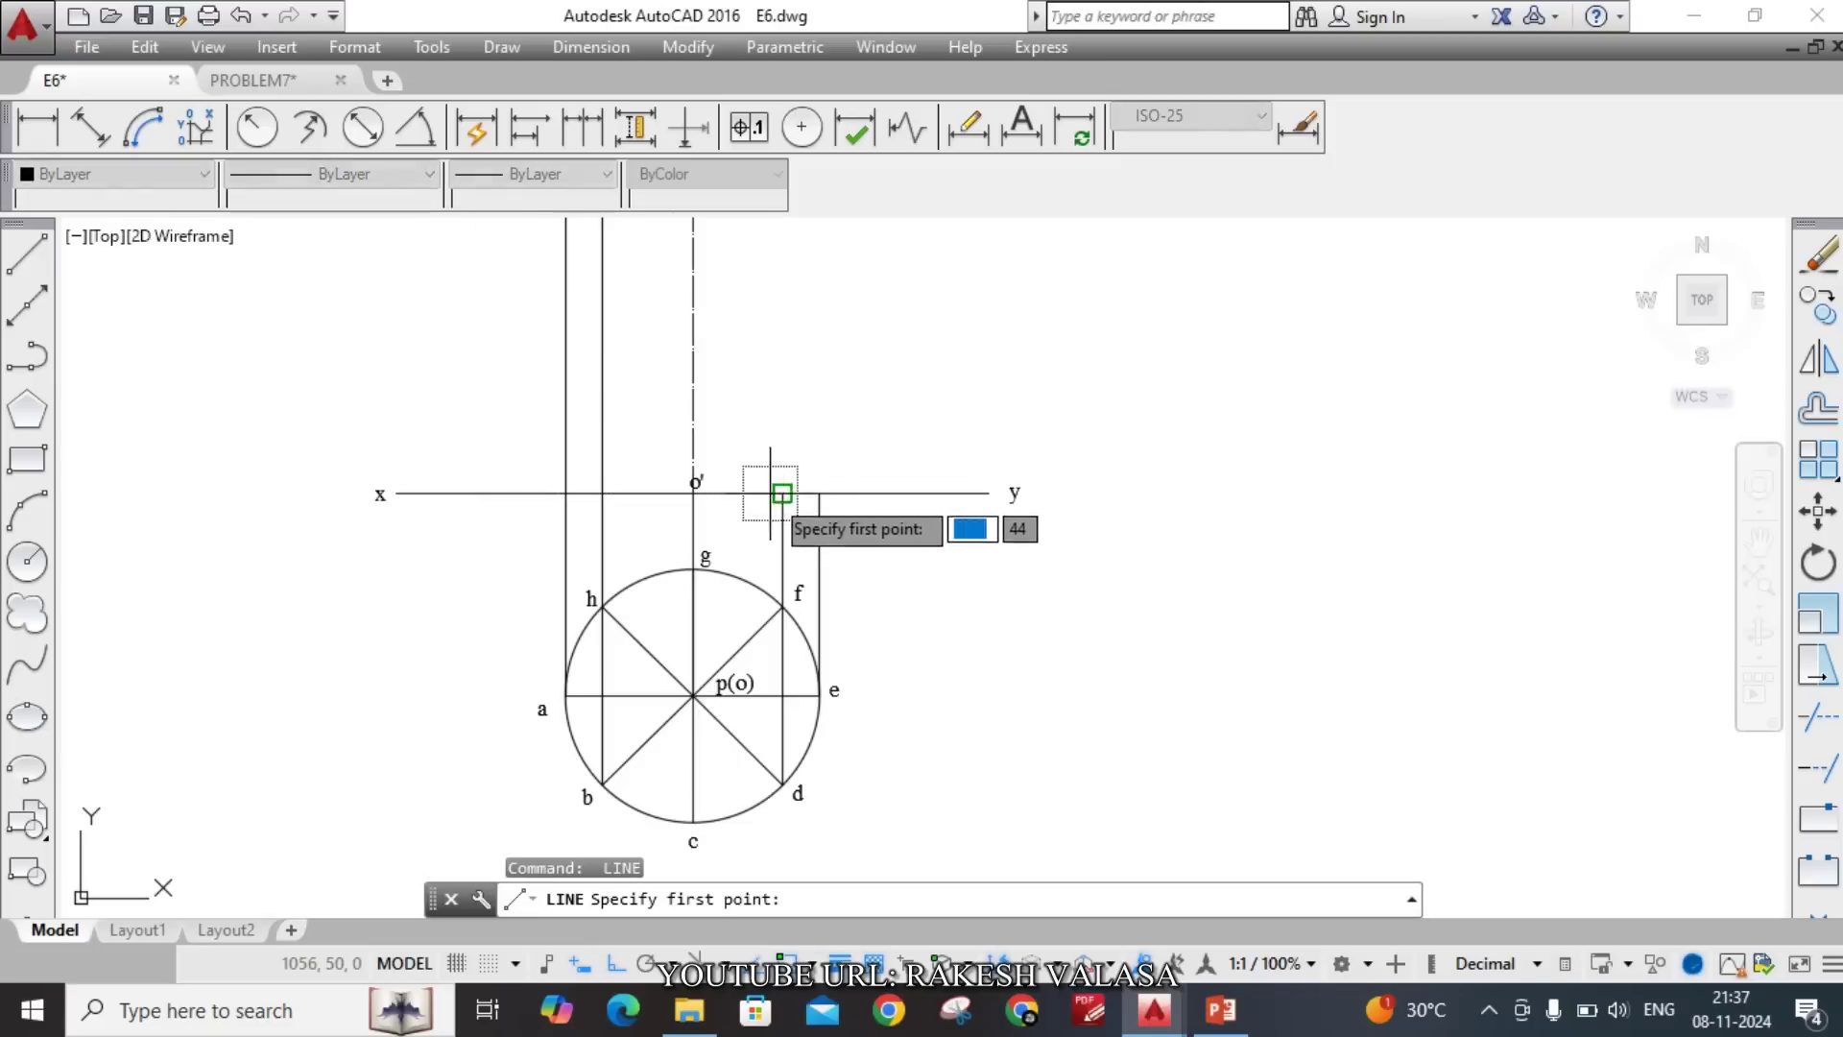
click(782, 493)
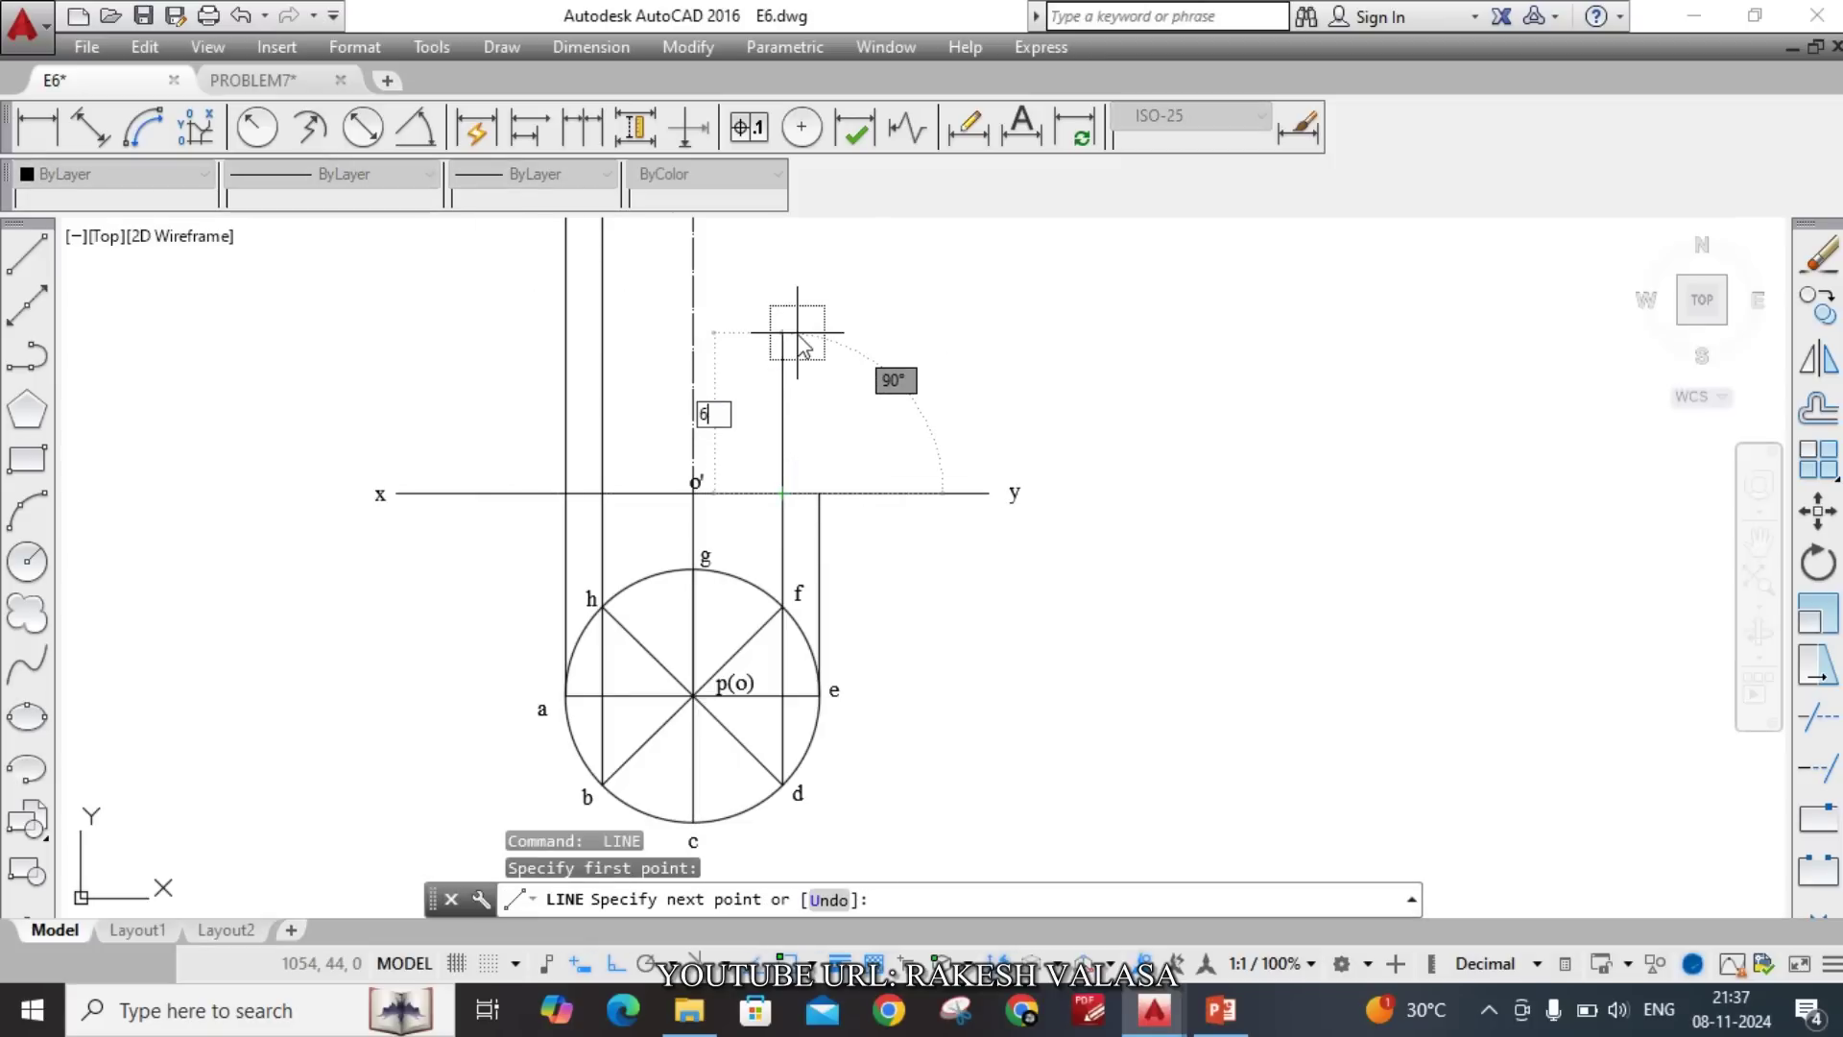
text(65)
key(Return)
key(Return)
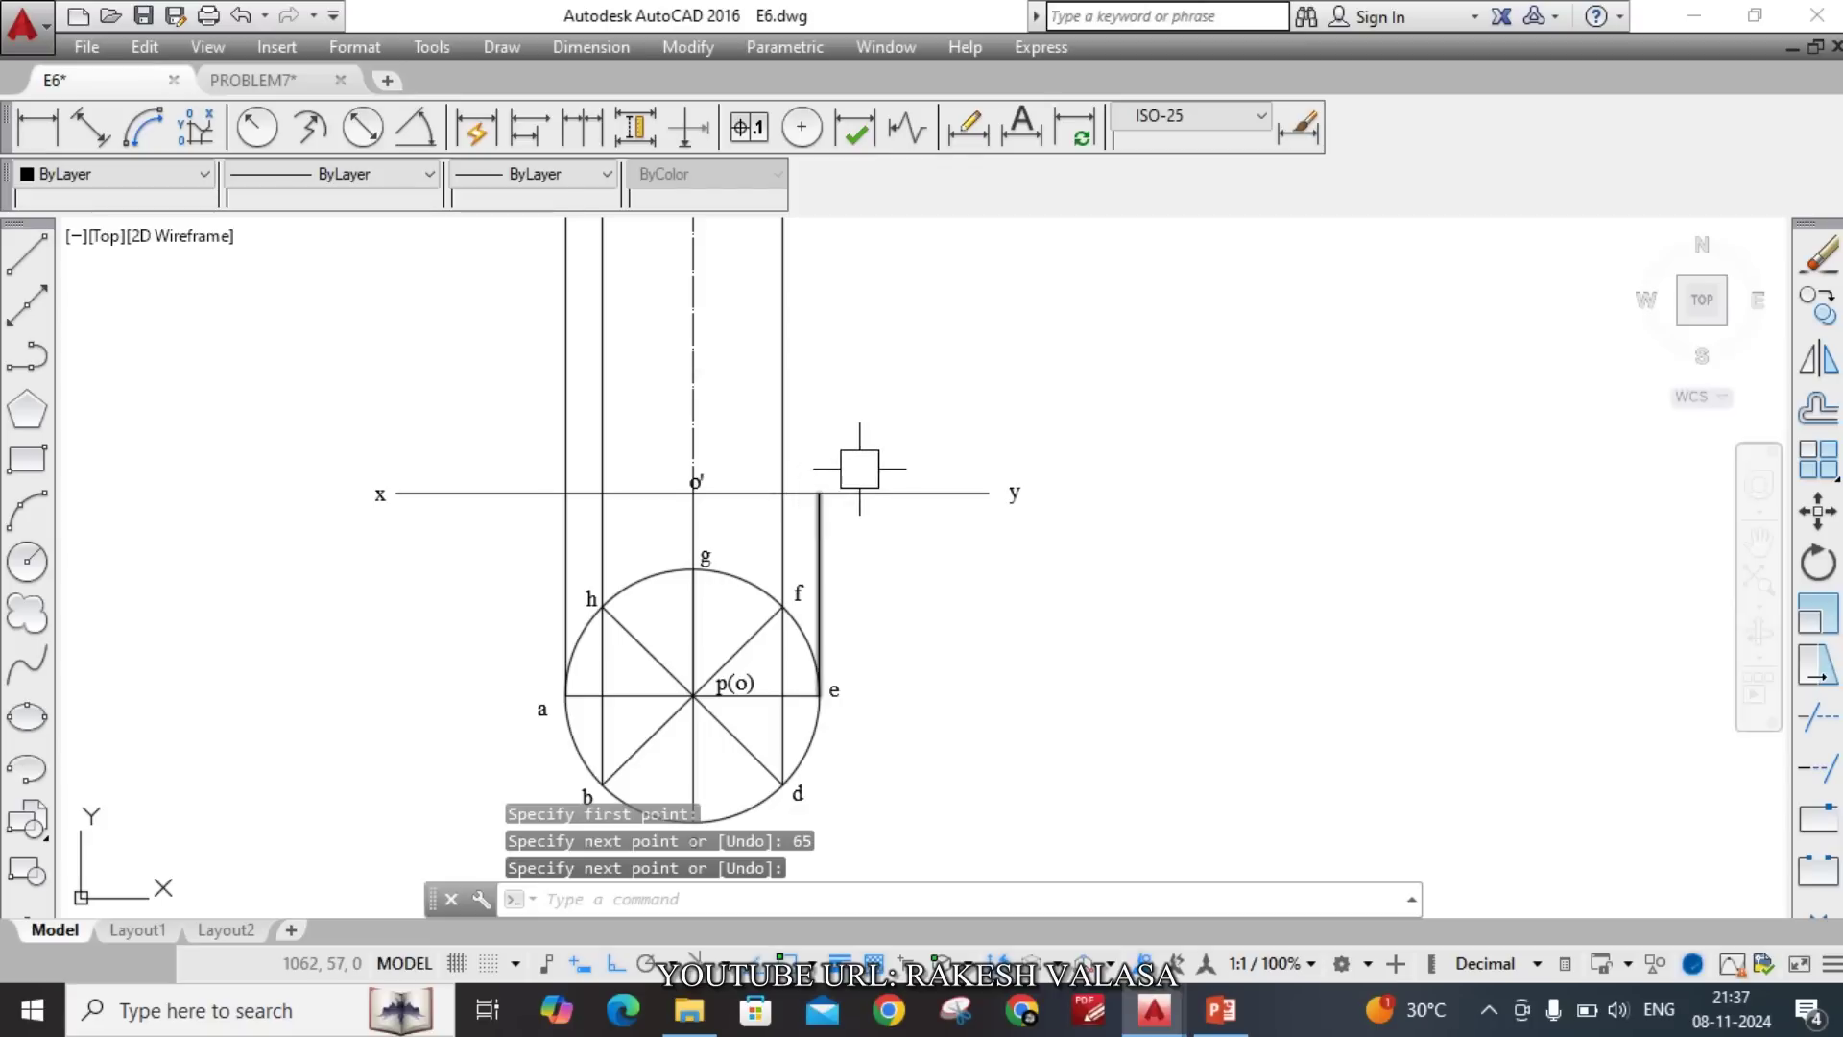
Draw a 65 mm vertical line upward from the end of e's projector on the xy line.
key(Return)
click(821, 494)
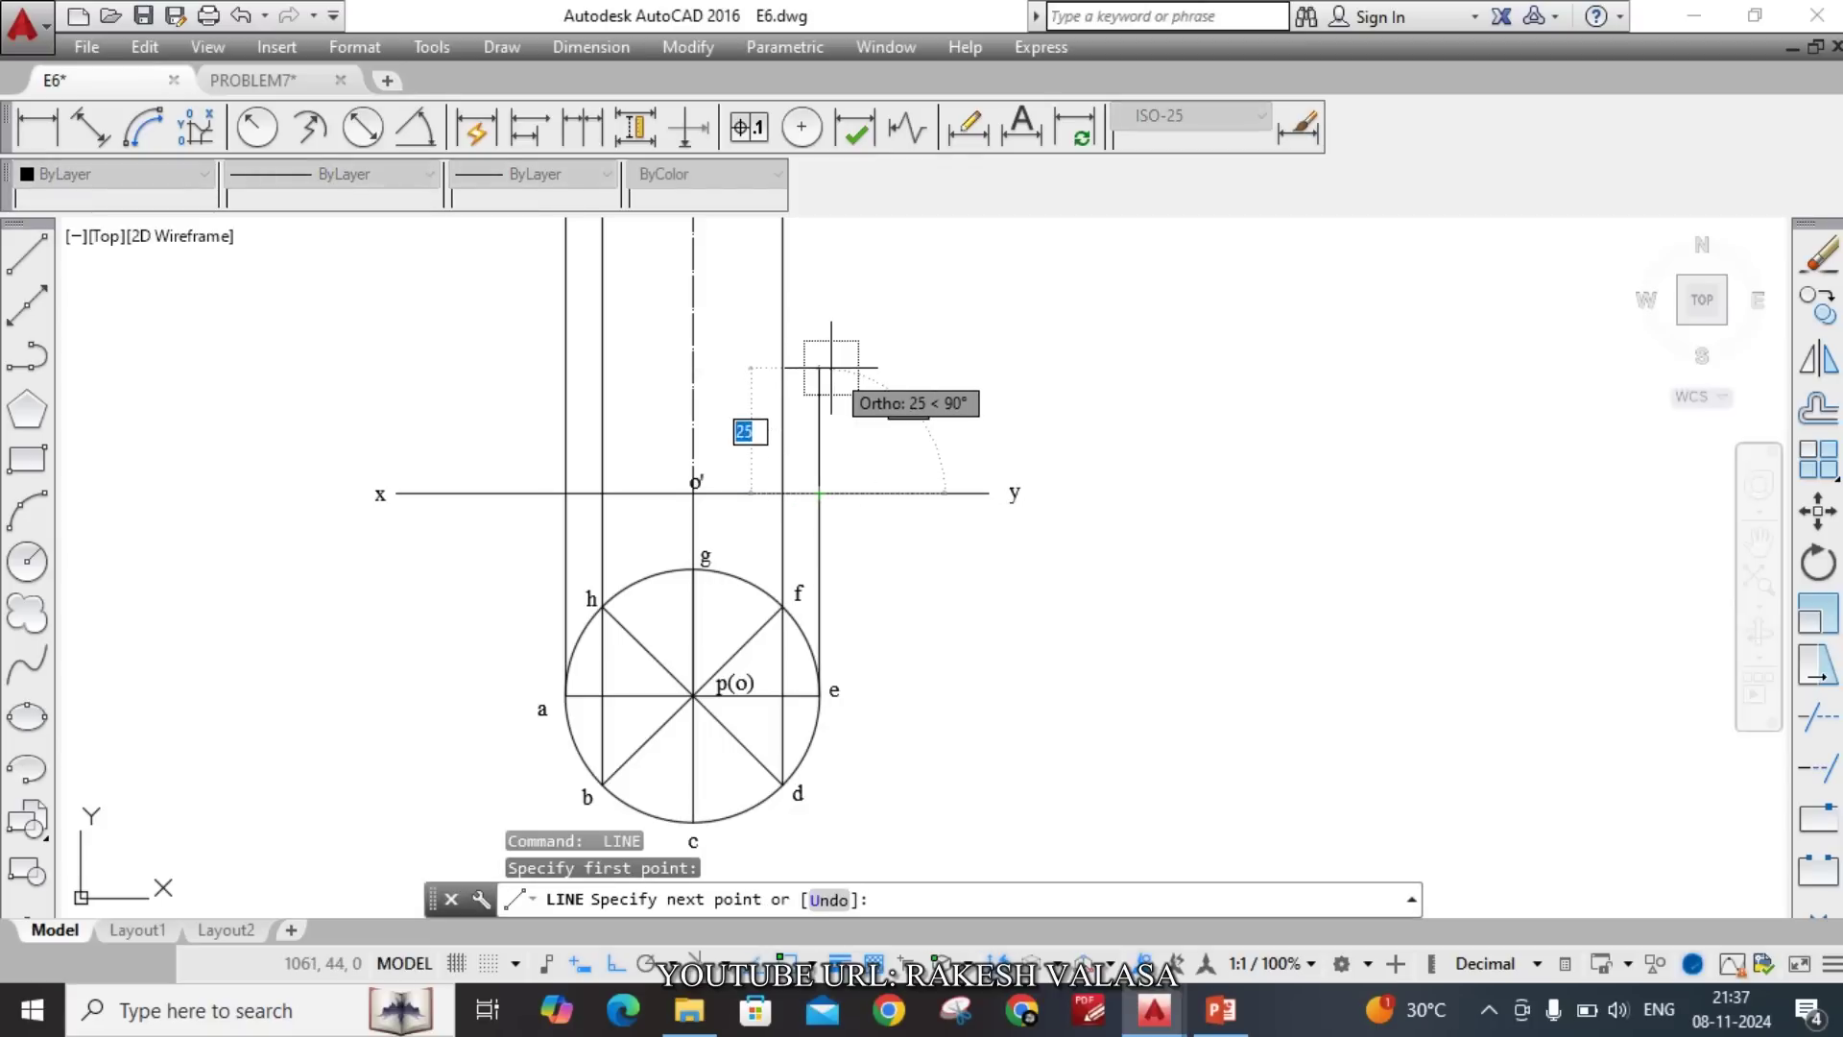
key(Return)
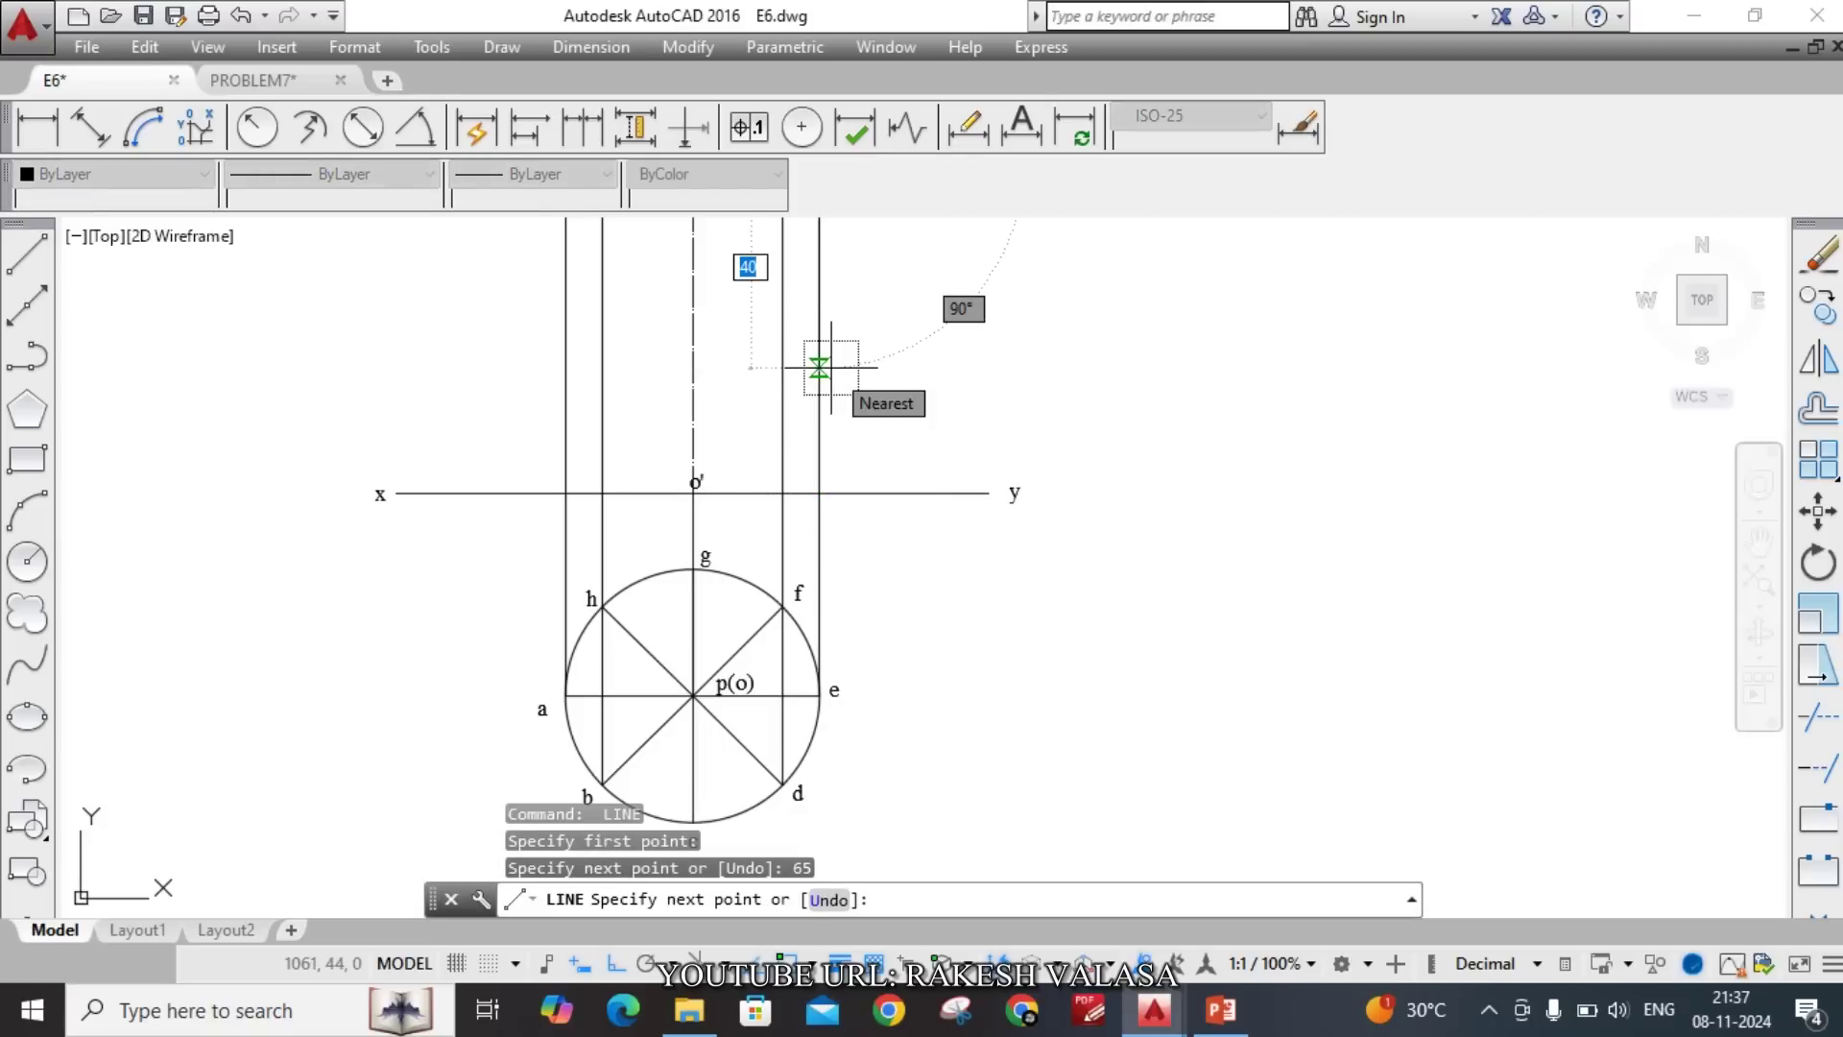
key(Escape)
Draw the base line of the front view by joining the upper ends of the two outermost vertical lines.
scroll(898, 508, down, 2)
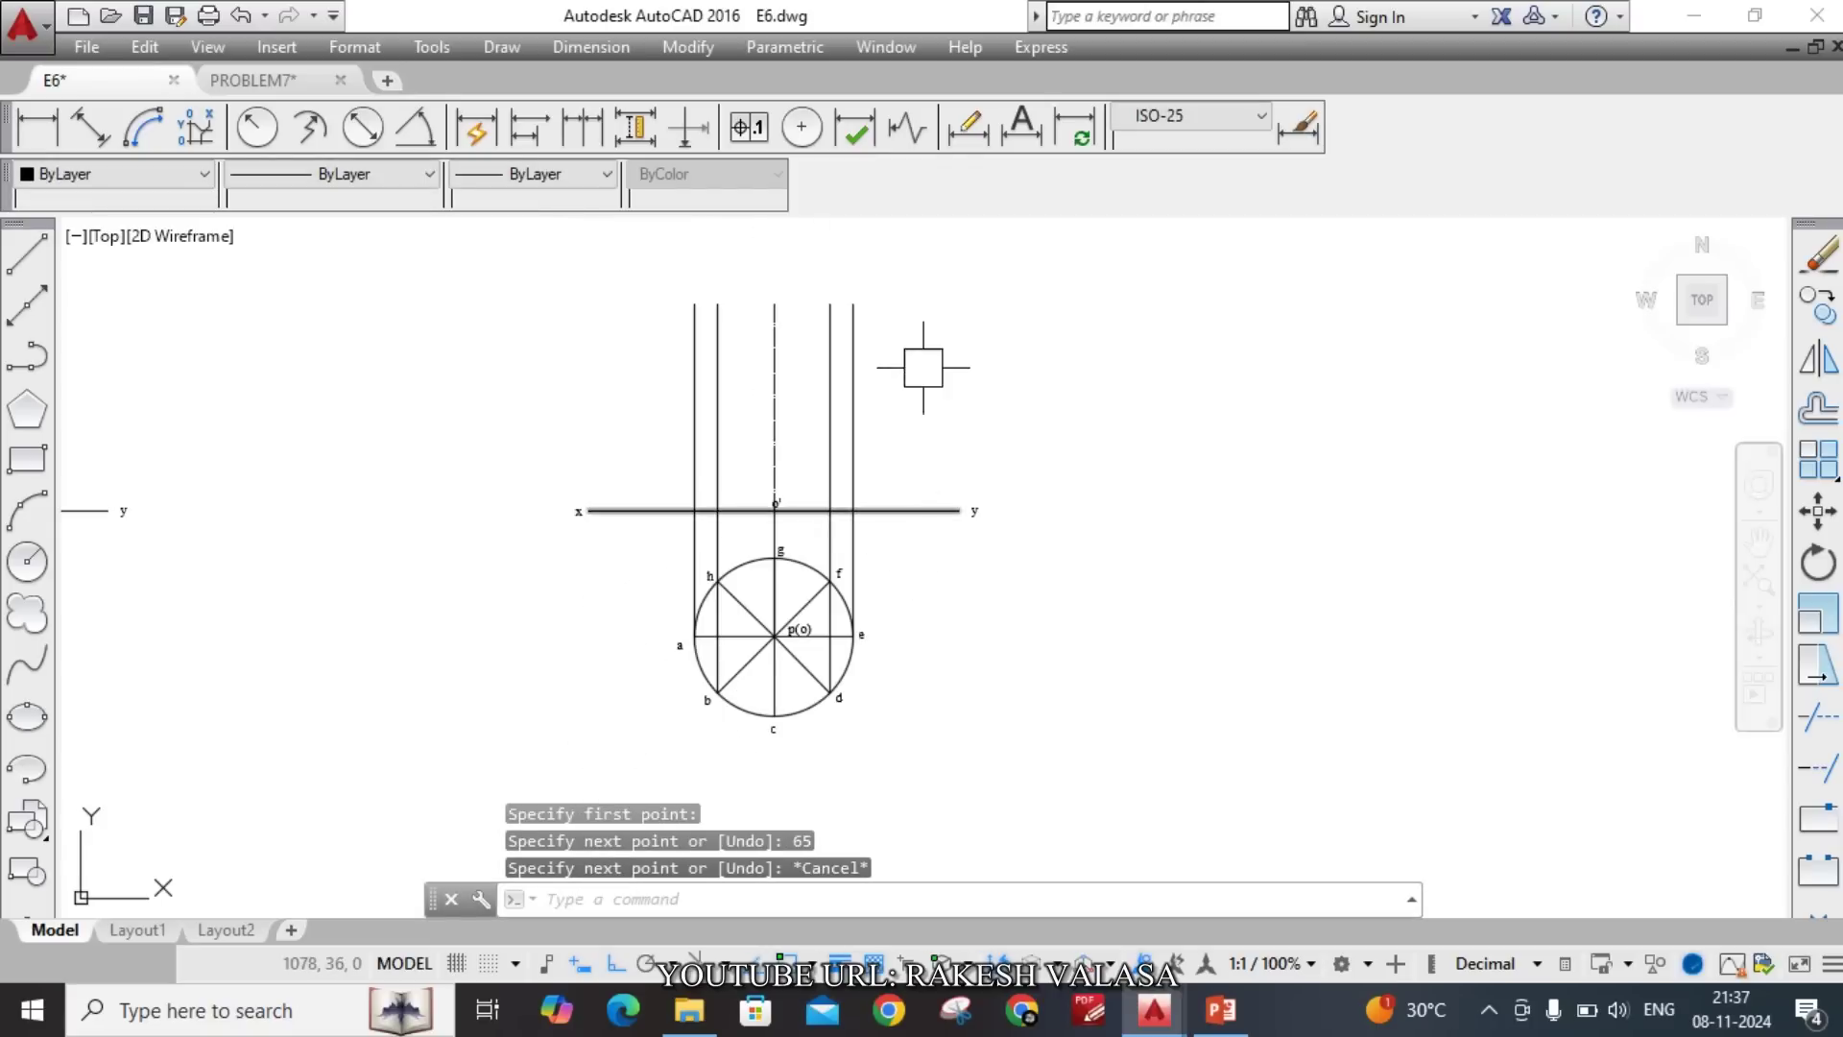
middle_drag(927, 326, 938, 432)
scroll(741, 340, up, 2)
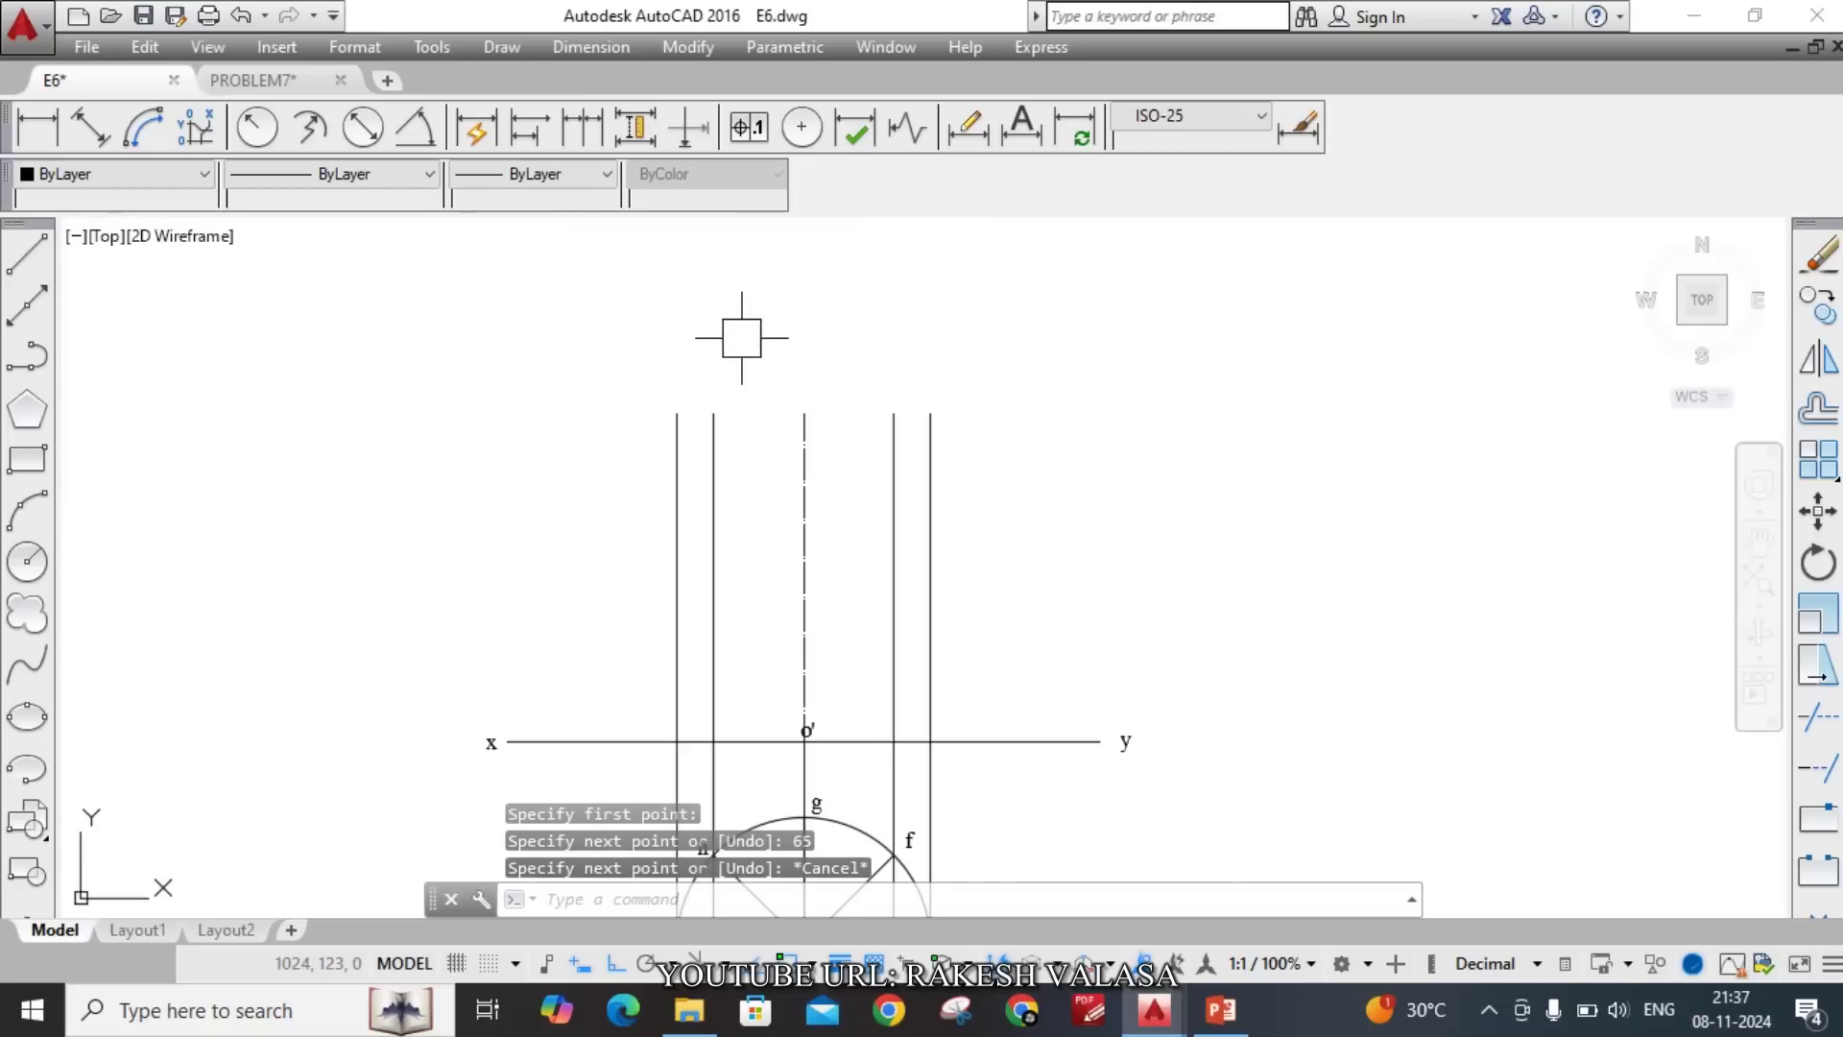
key(Return)
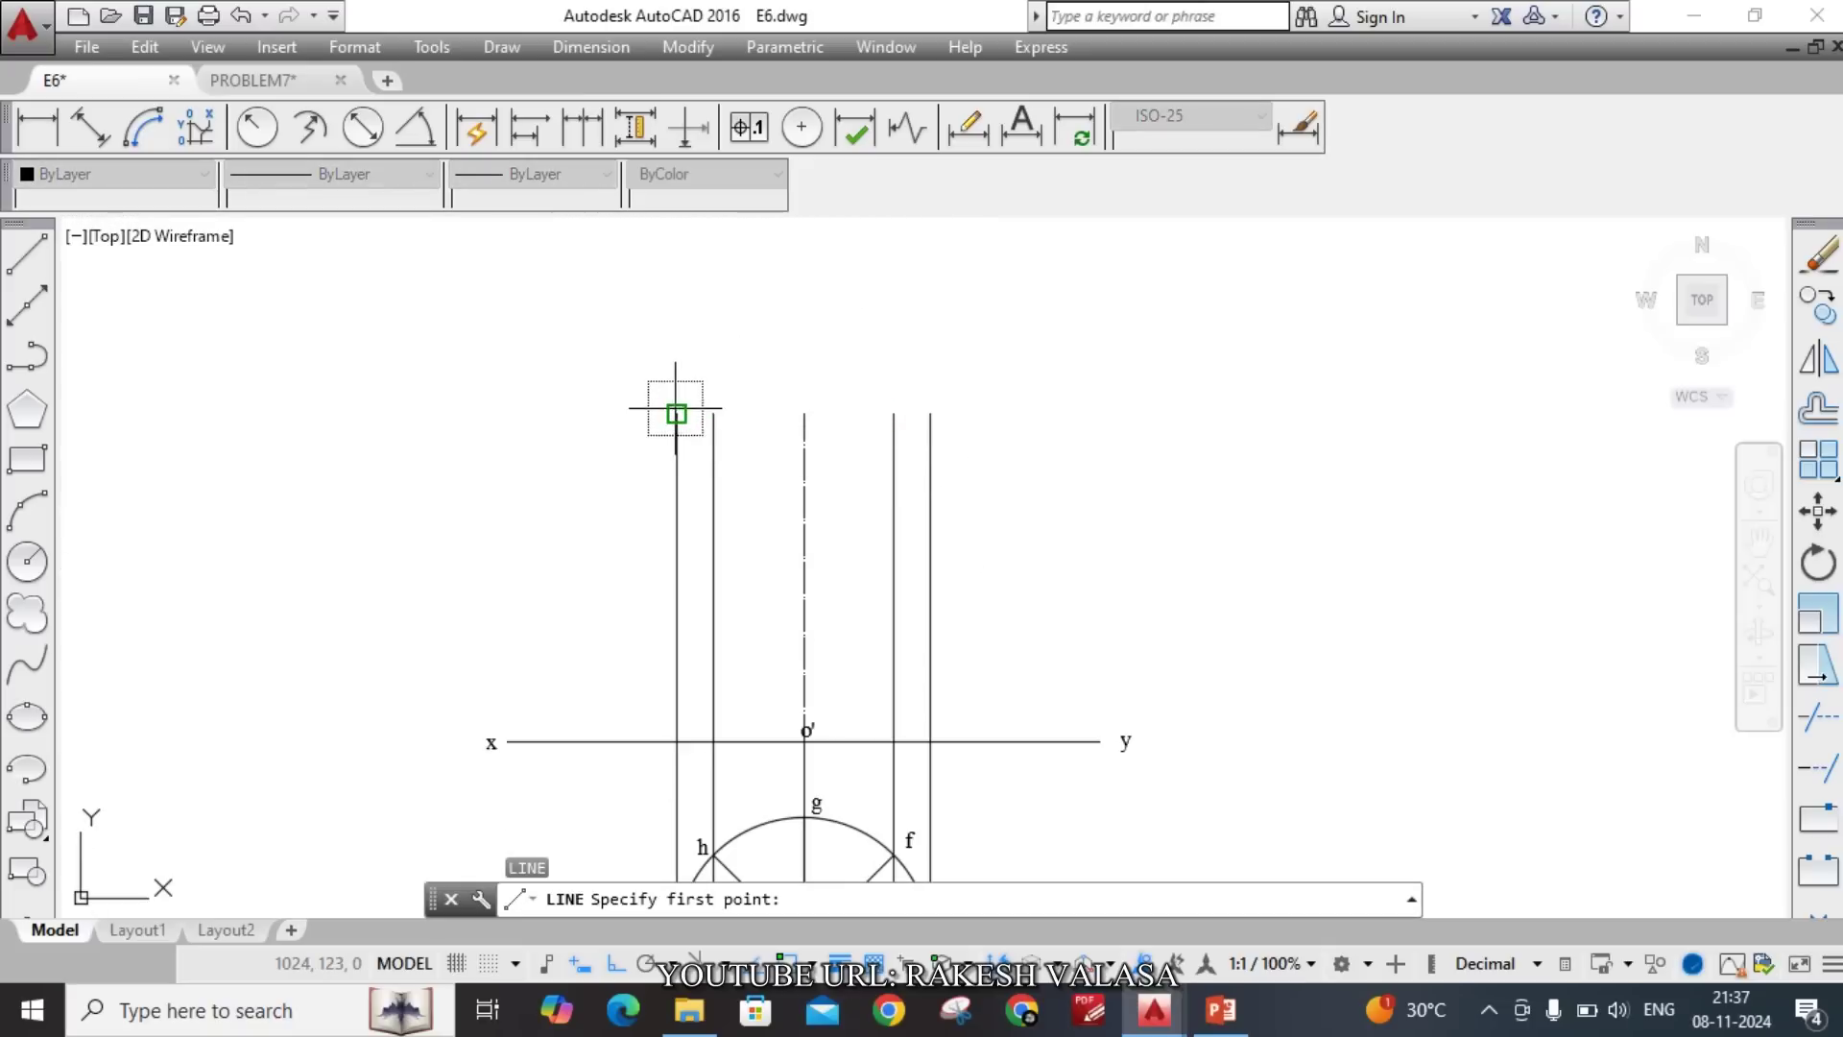
click(676, 414)
click(929, 414)
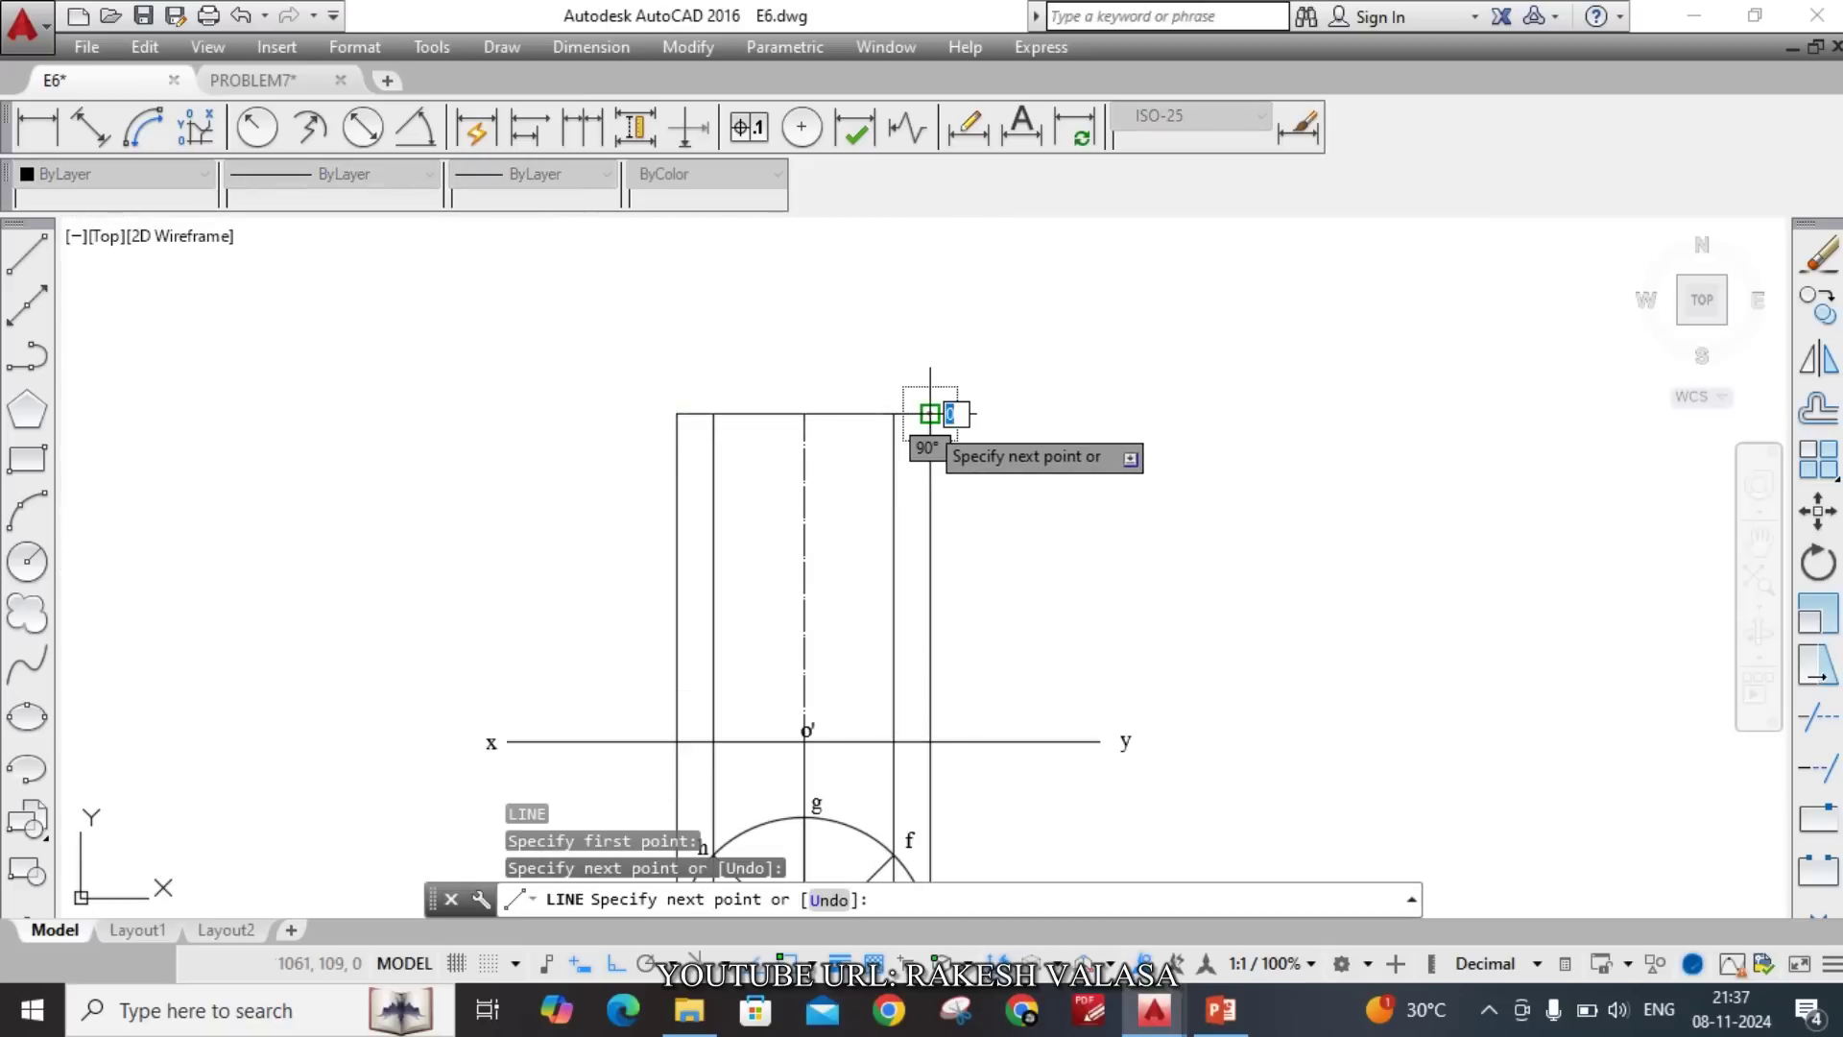
key(Escape)
Add the multiline text label a' at the left end of the base line in the front view.
scroll(1019, 497, down, 2)
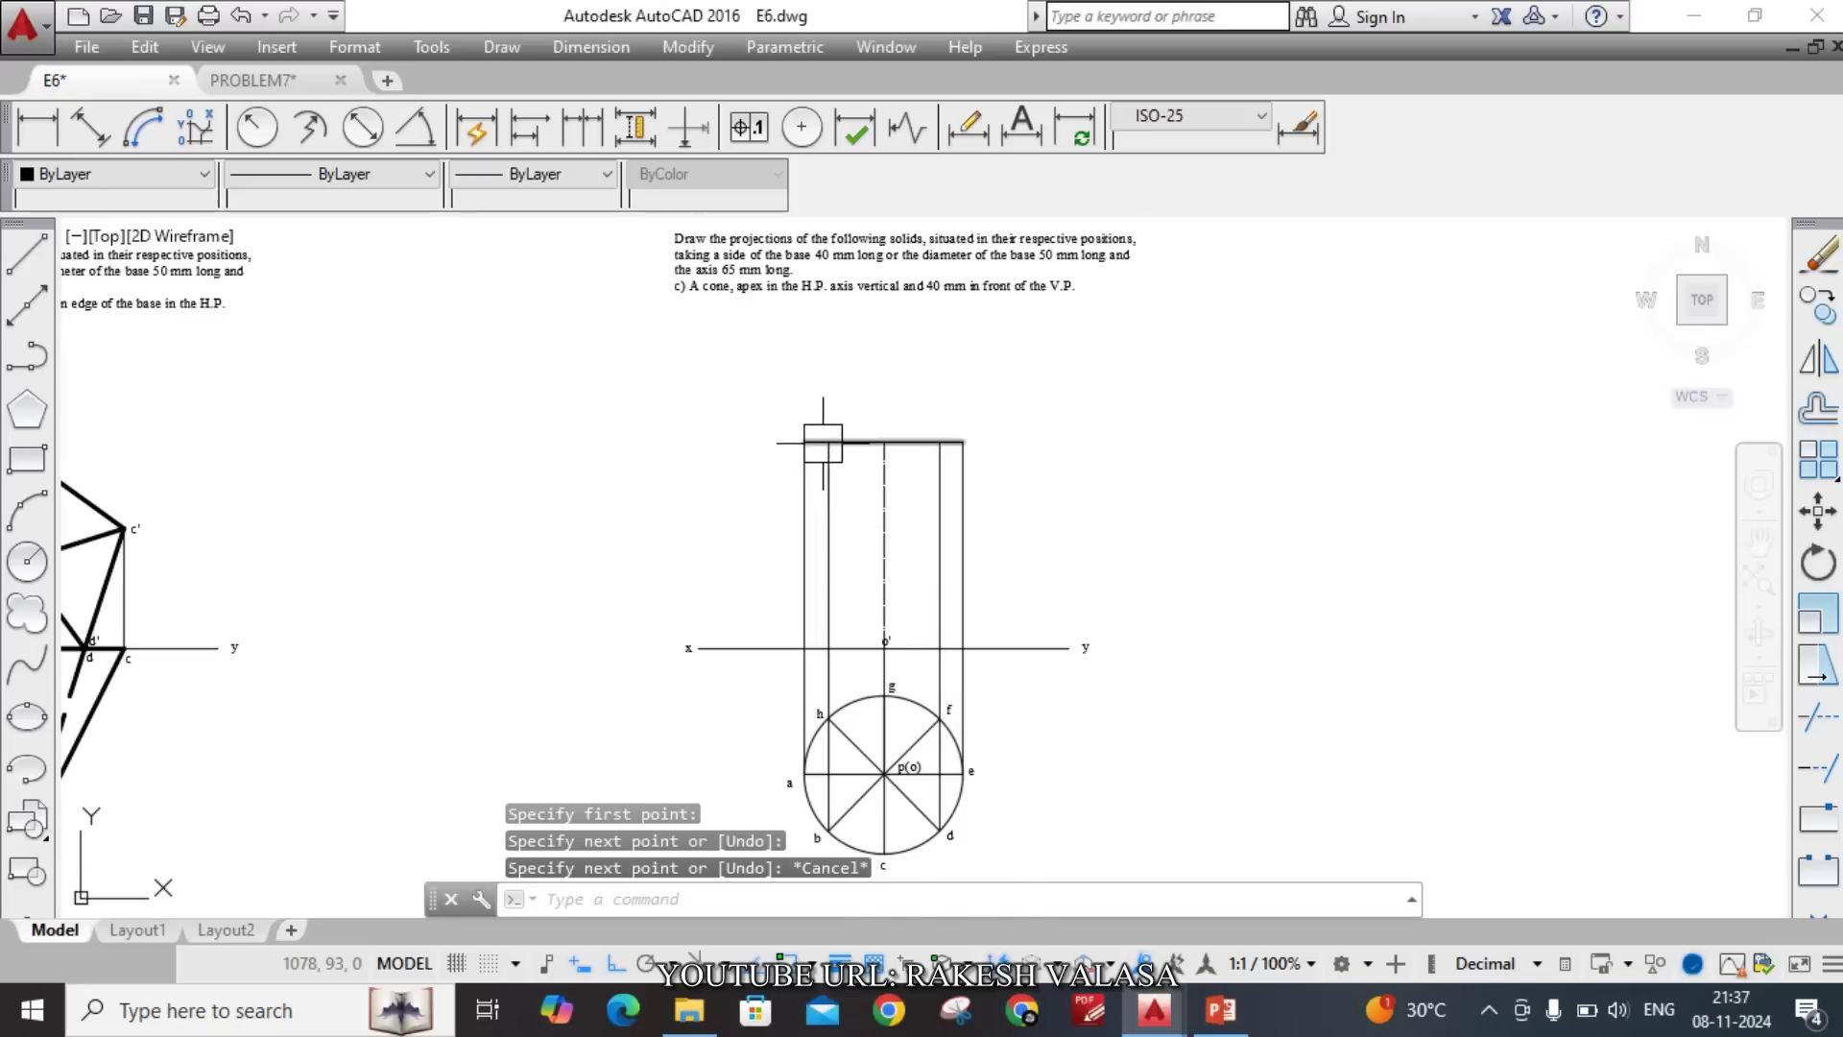
scroll(823, 443, up, 5)
scroll(796, 419, up, 4)
text(mt)
key(Return)
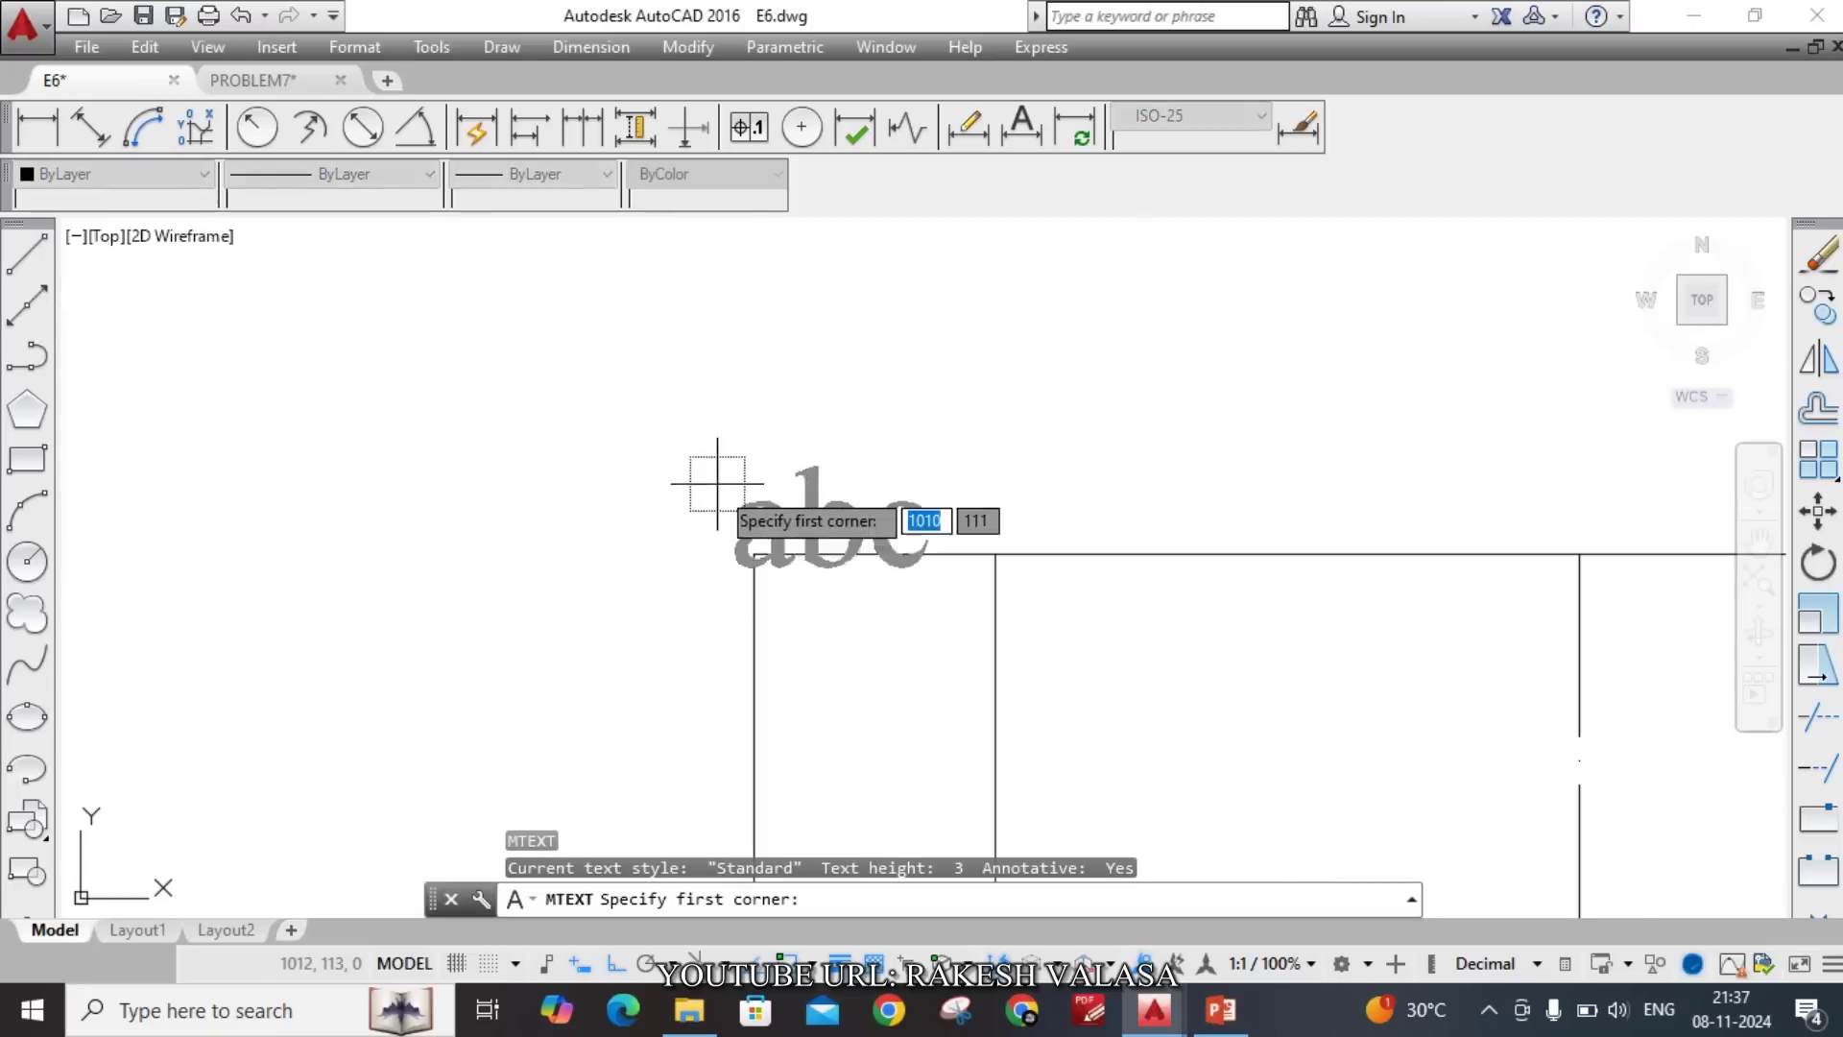
click(712, 482)
click(793, 510)
click(793, 509)
text(a)
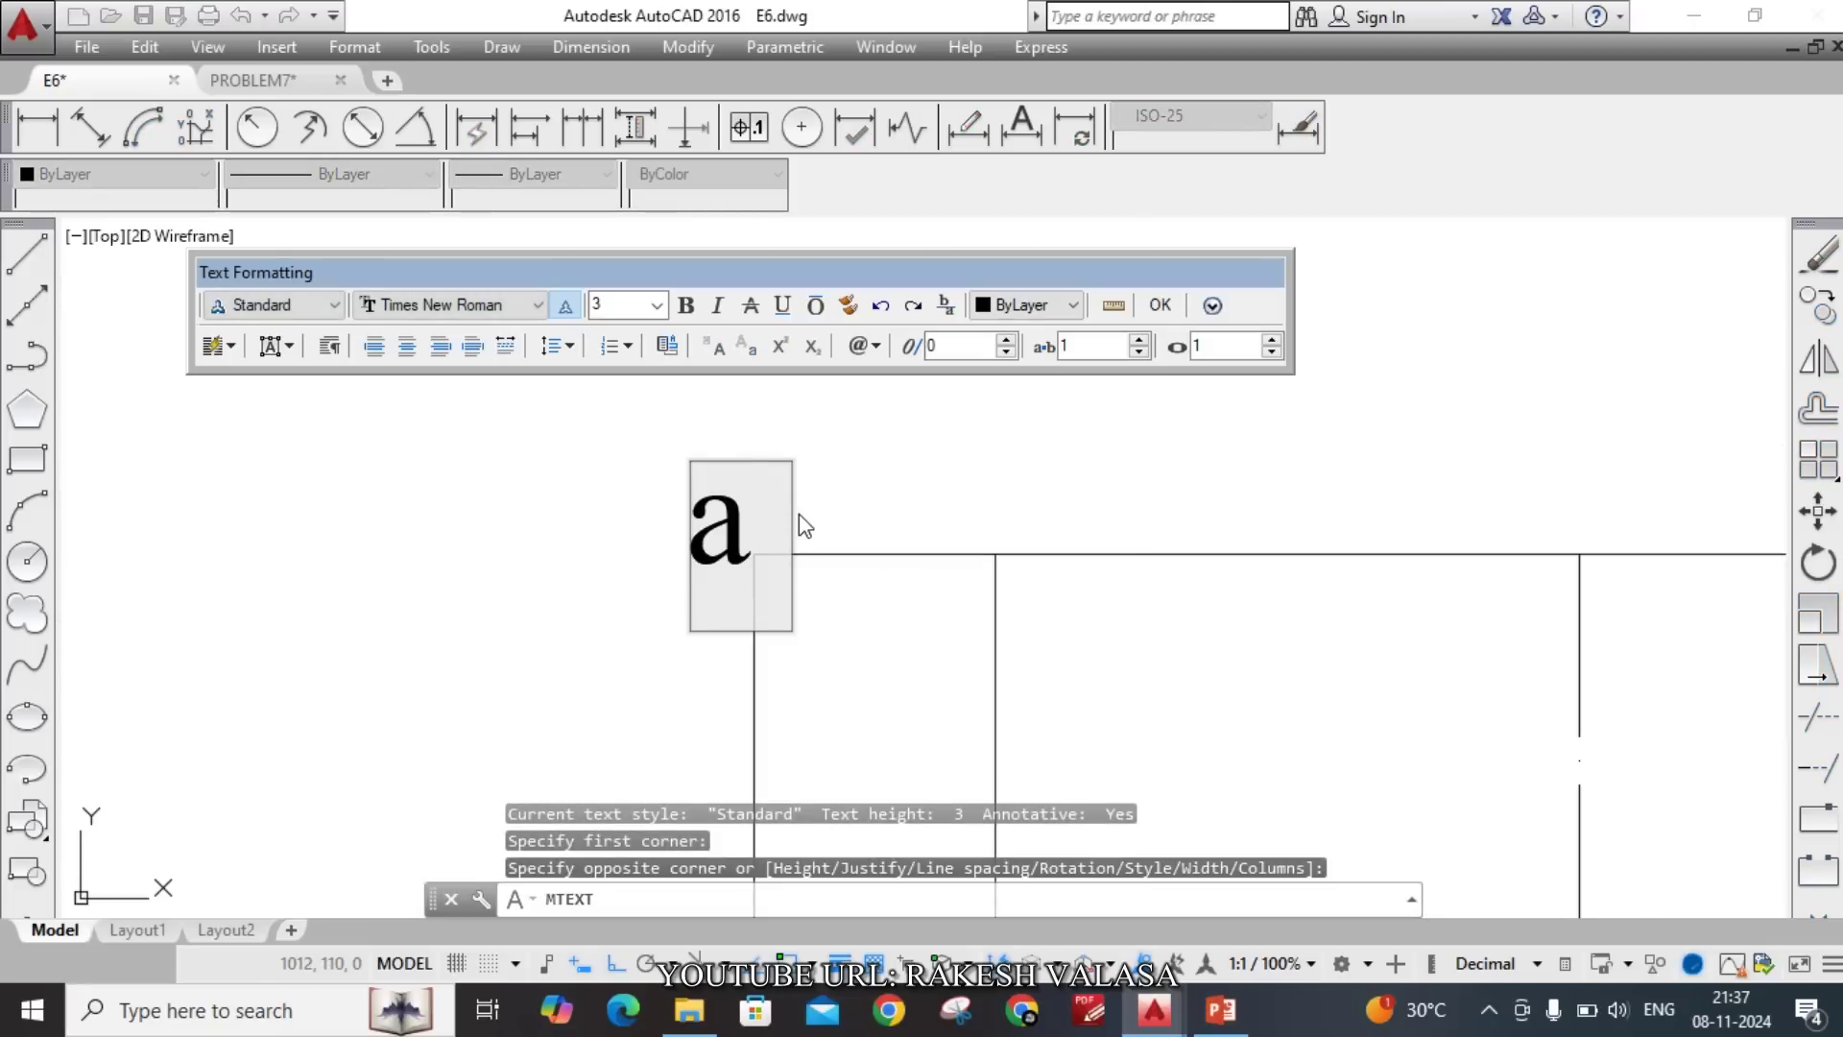
click(802, 519)
Add the multiline text label b'(h') above the base line at the h–b projector in the front view.
scroll(863, 446, down, 8)
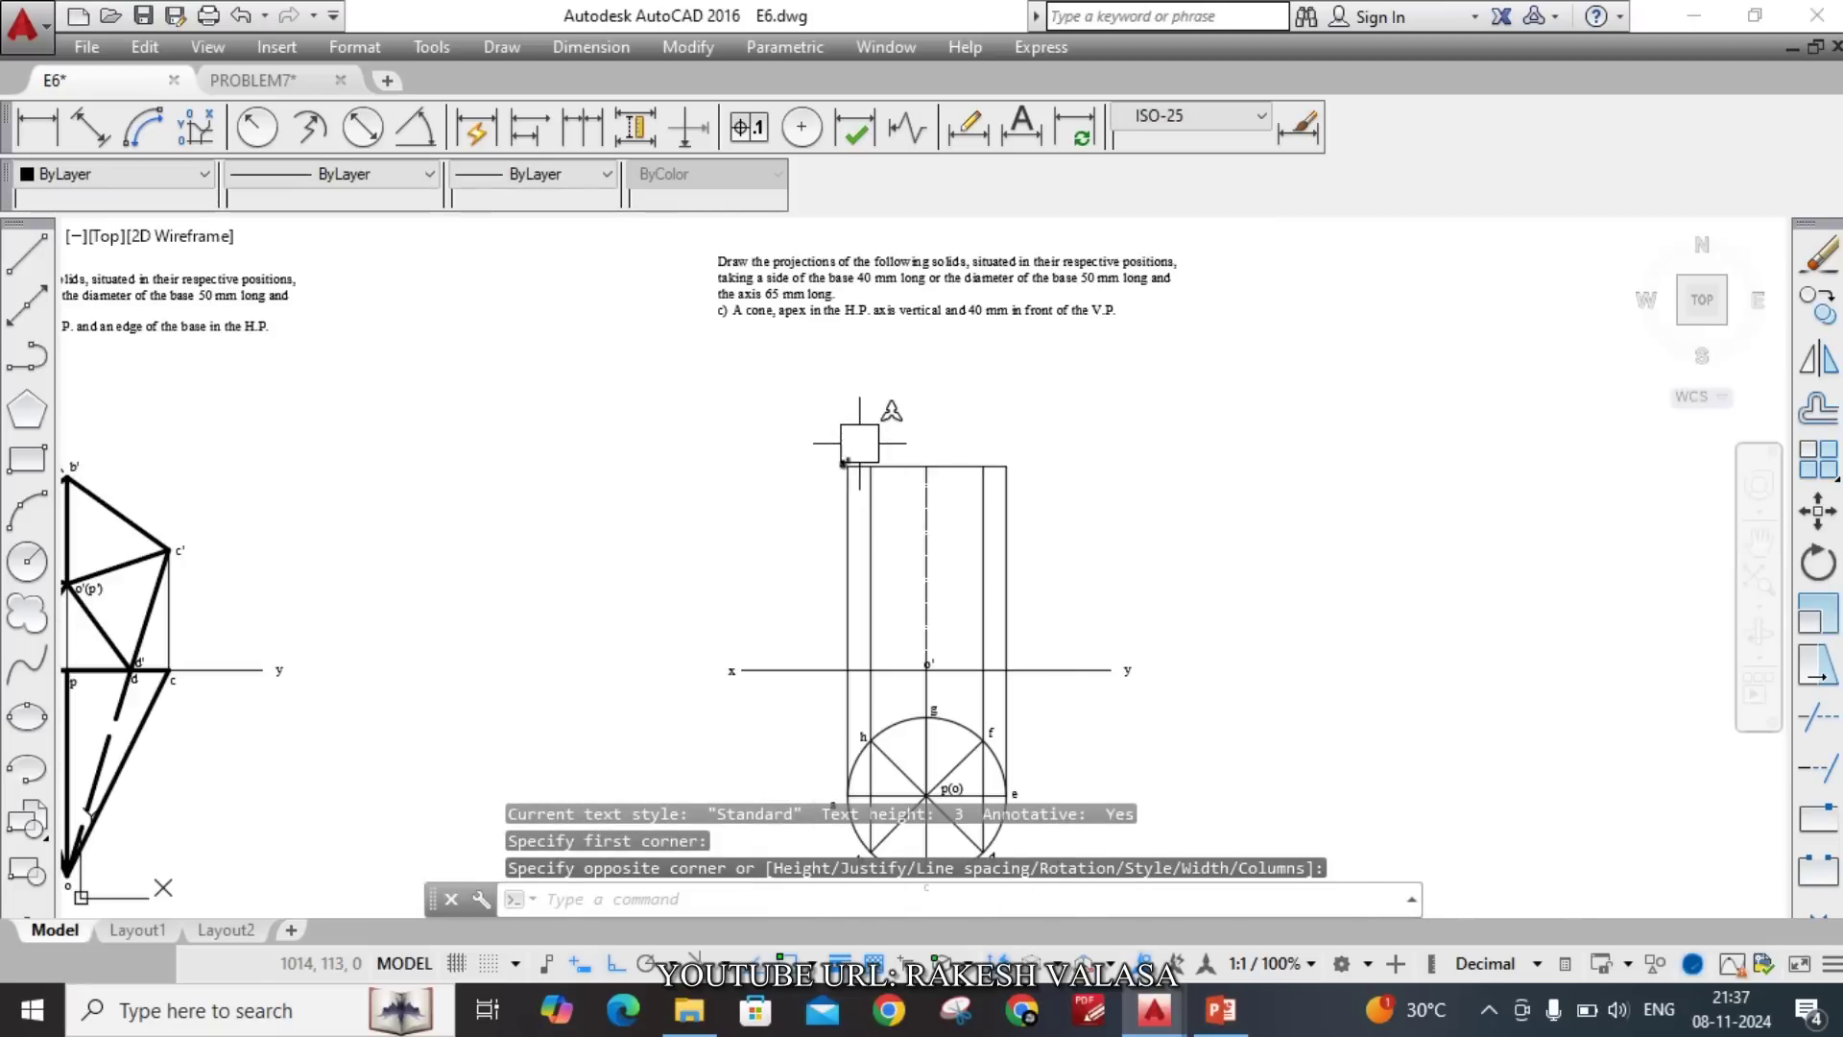
scroll(936, 741, up, 6)
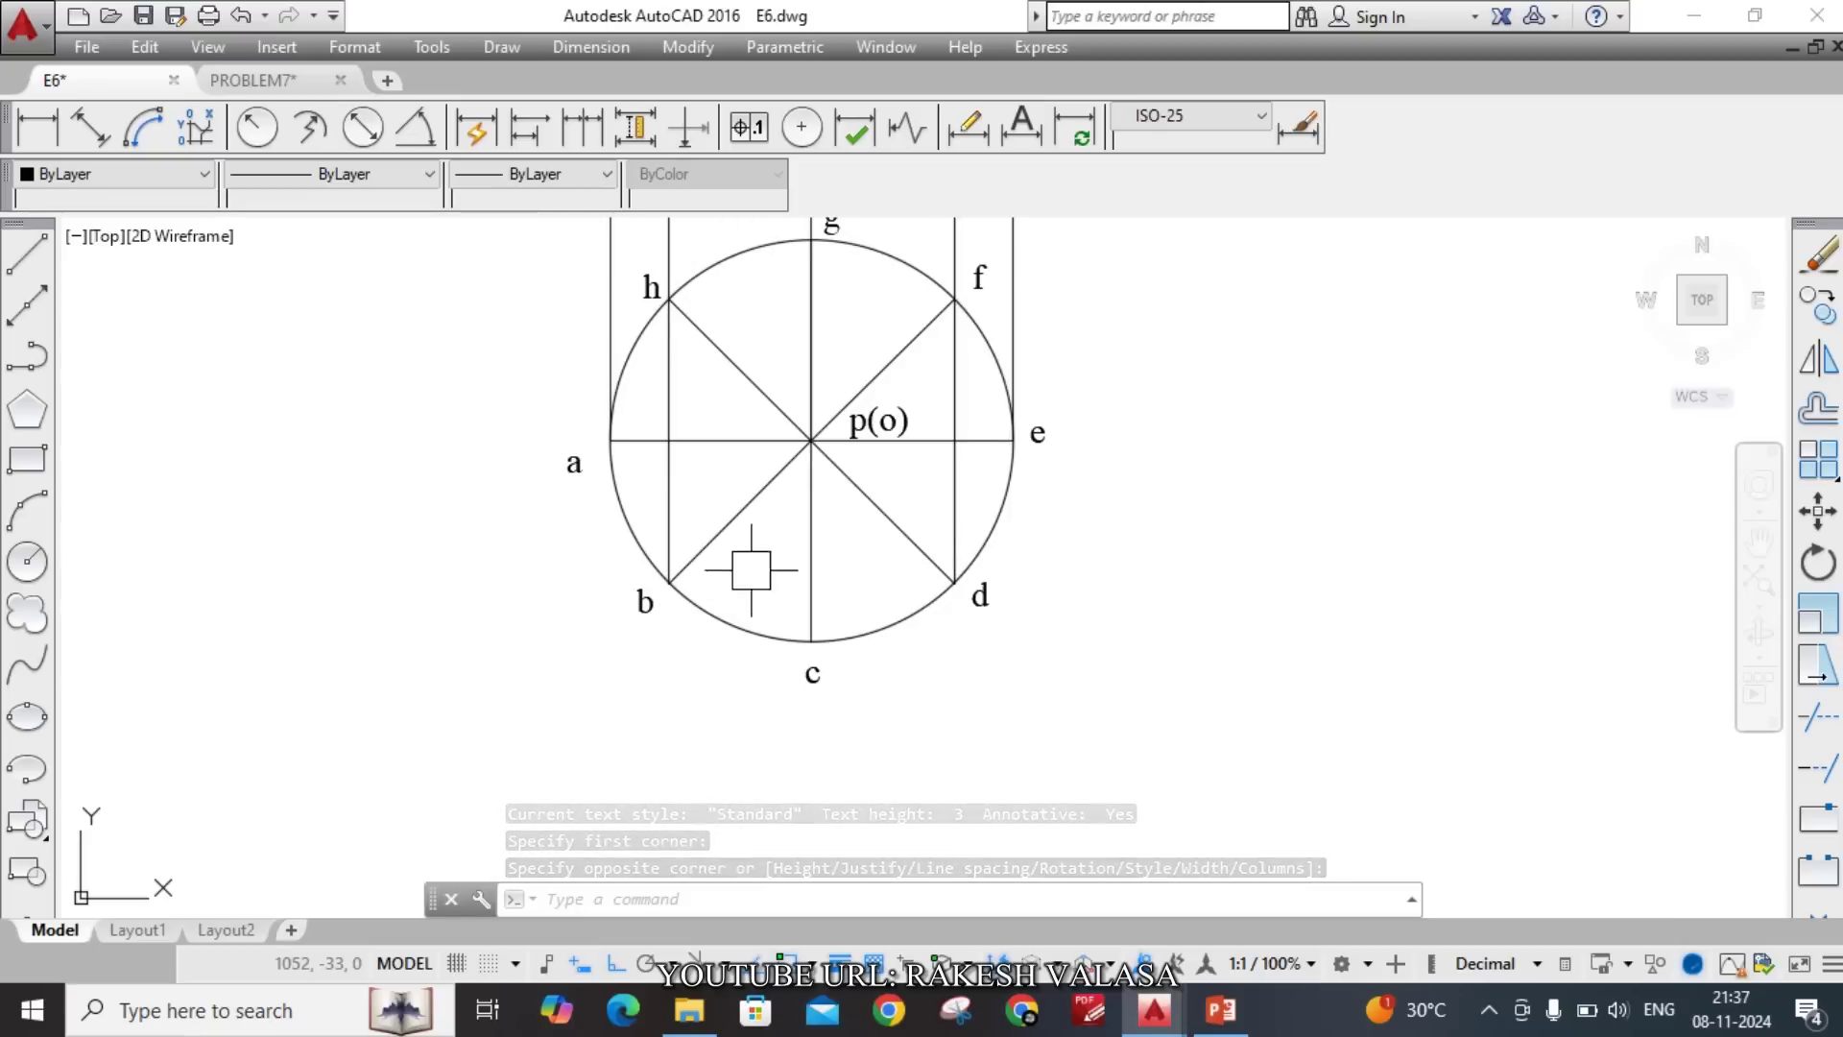
scroll(1050, 556, down, 4)
middle_drag(1151, 348, 1155, 534)
scroll(872, 412, up, 3)
scroll(763, 307, up, 5)
text(t)
key(Return)
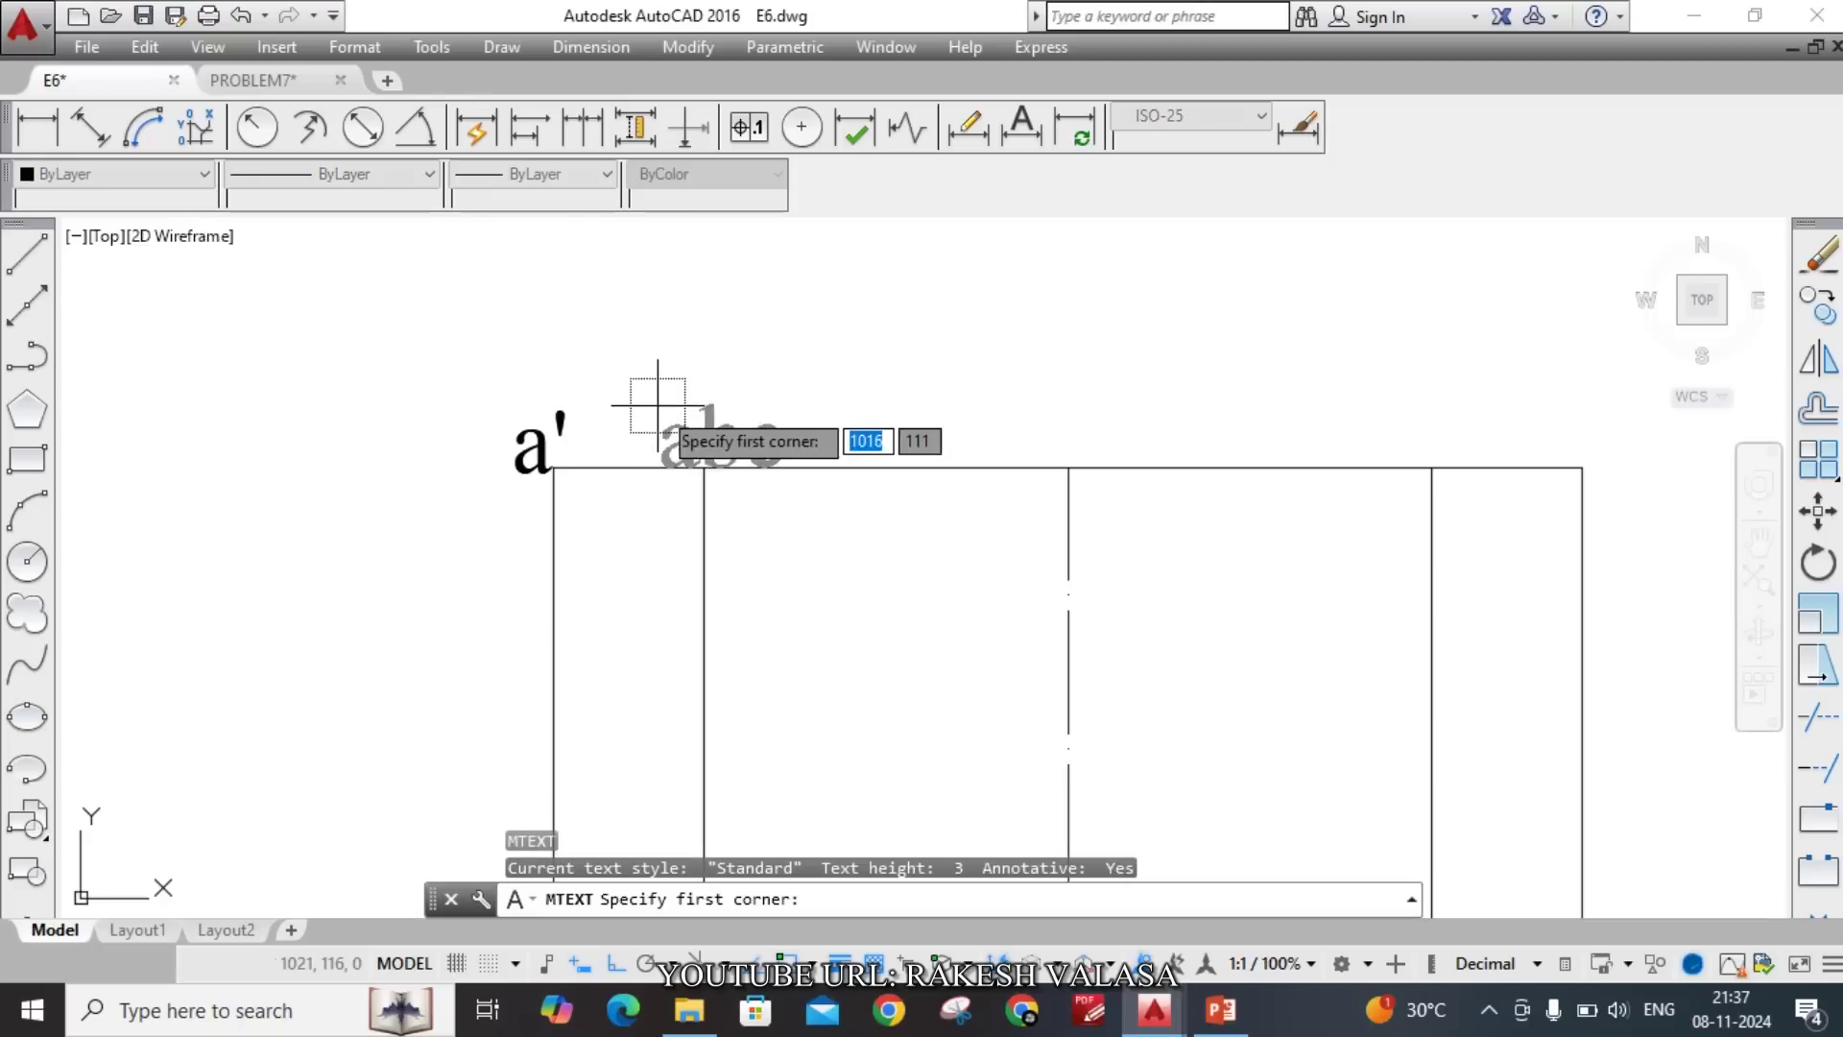
click(661, 386)
click(815, 439)
text(b)
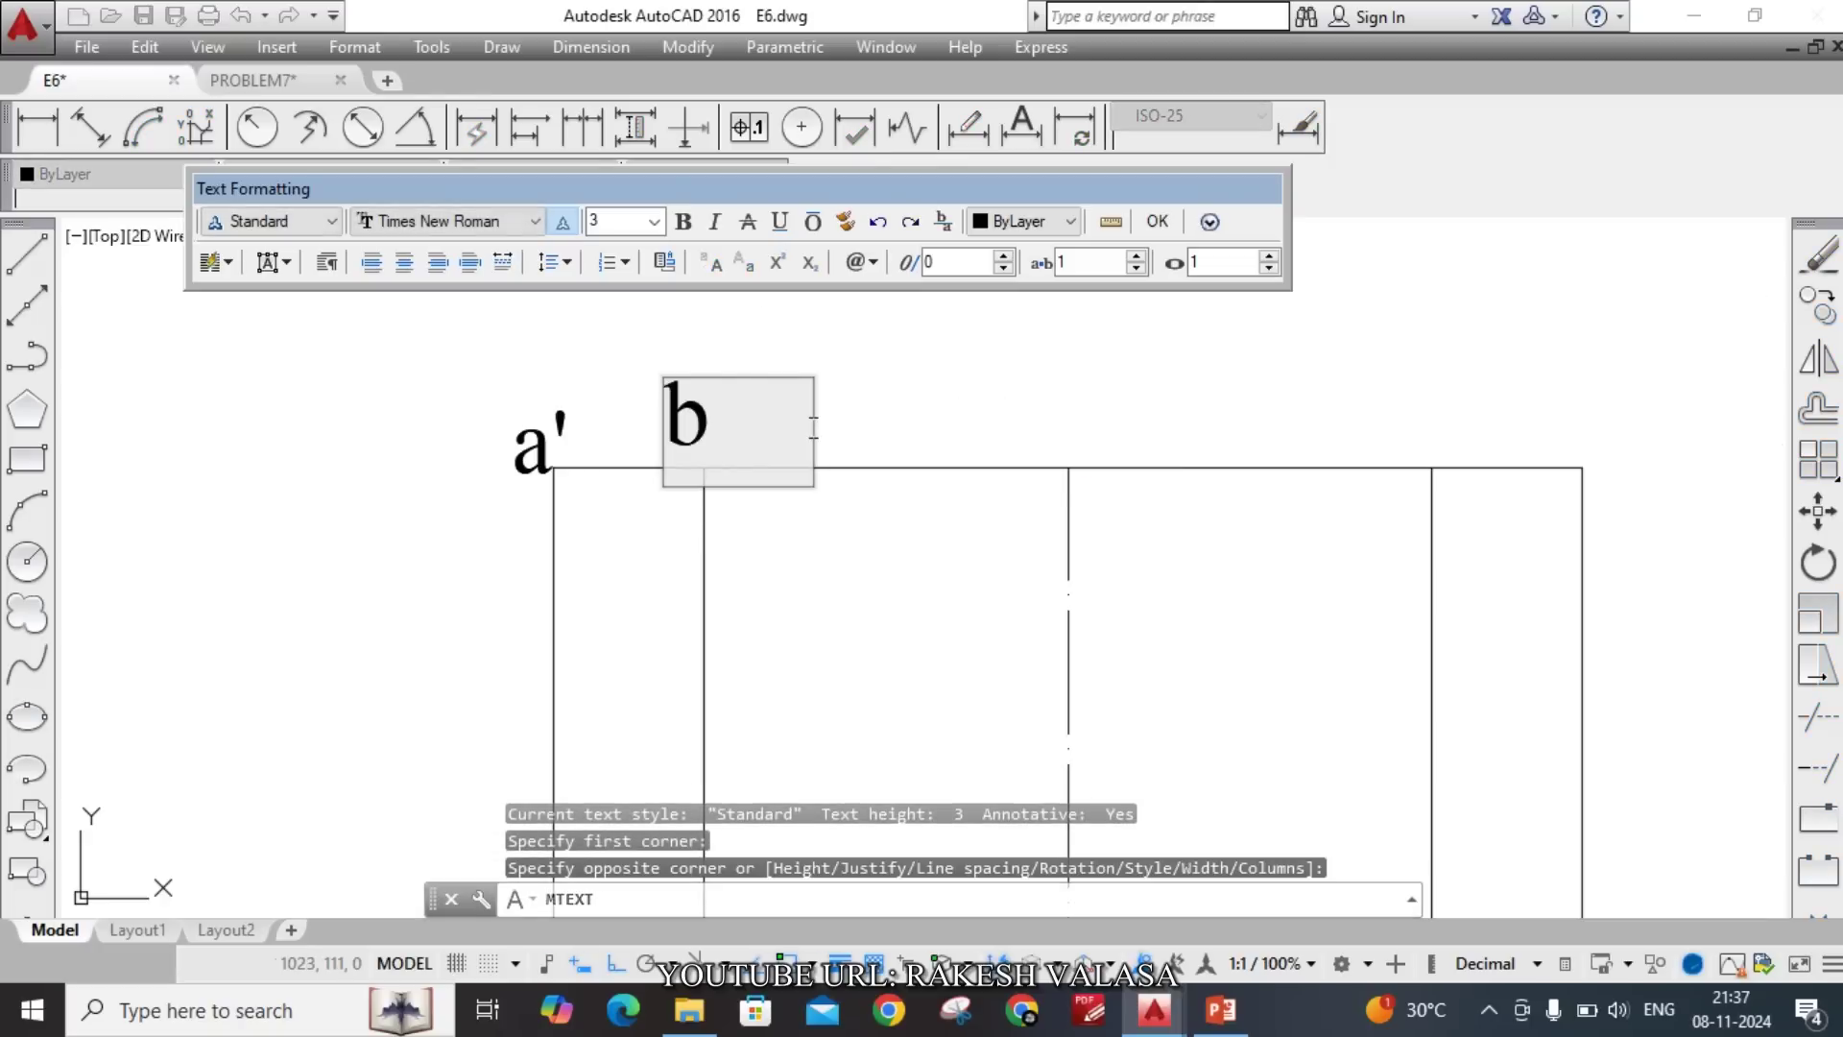
text('(h'))
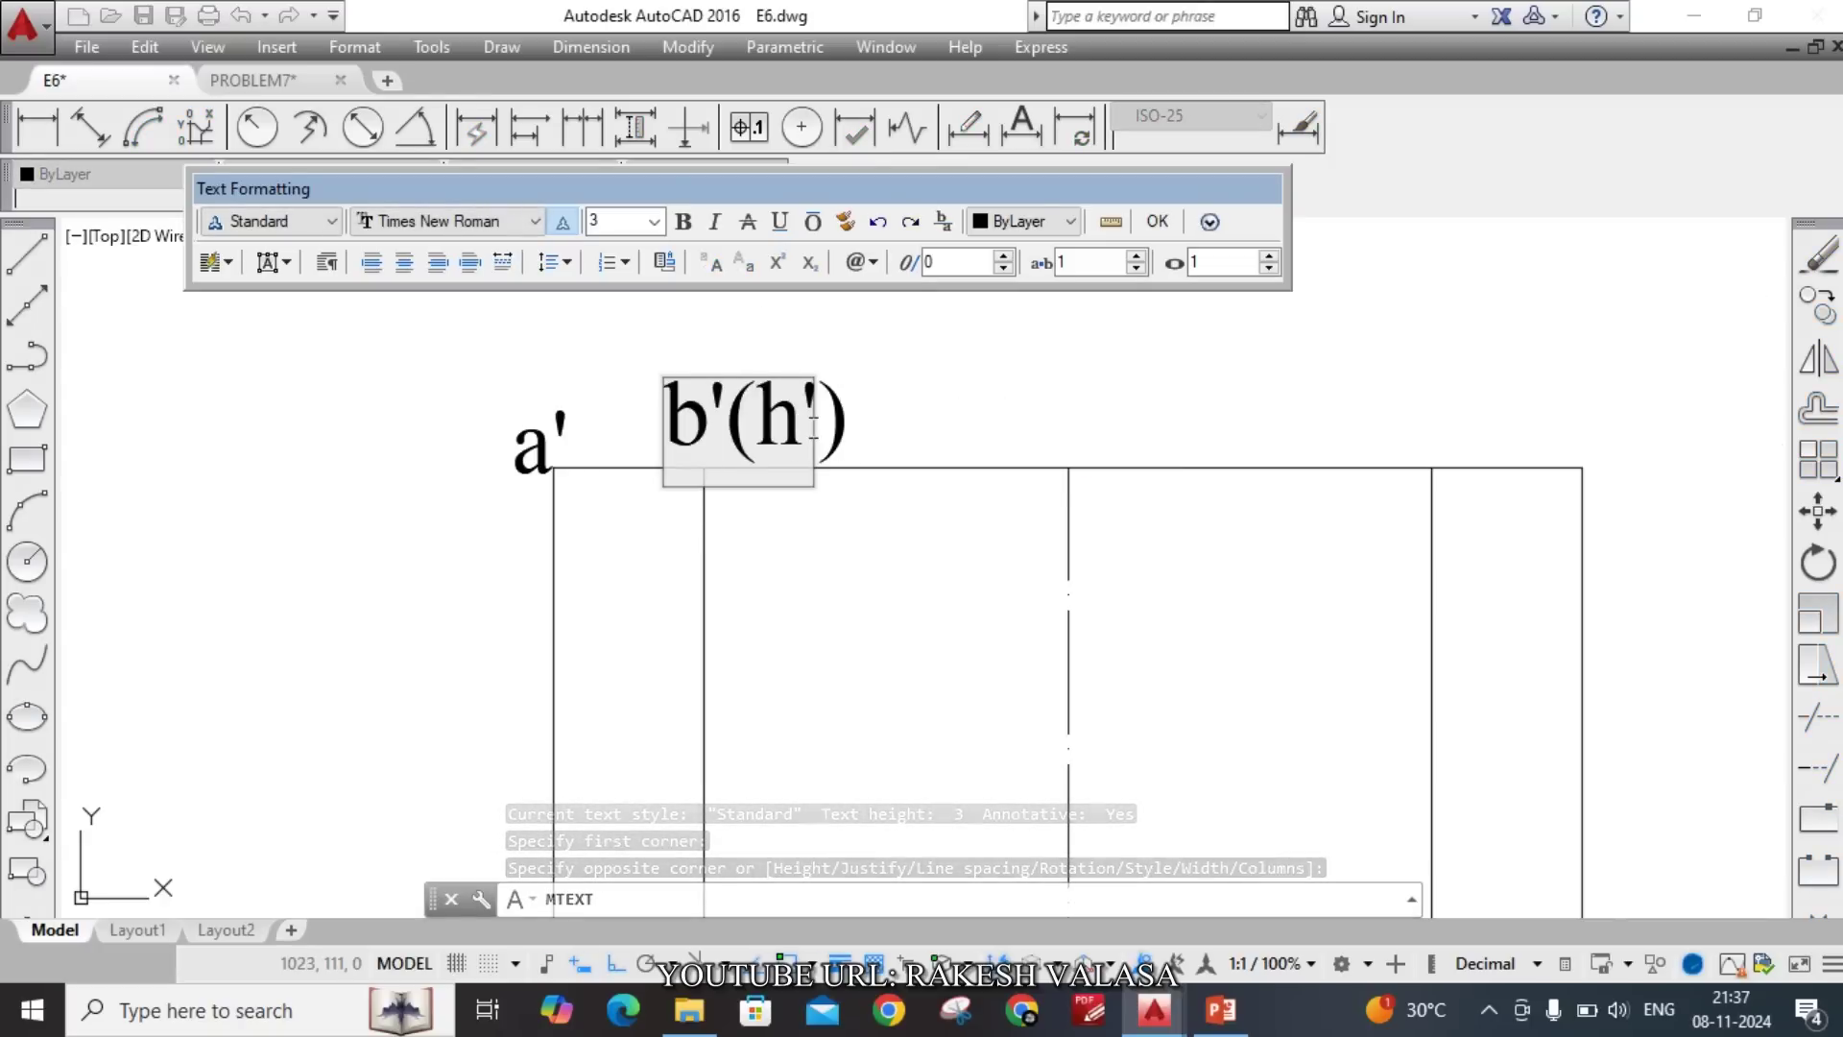
click(877, 412)
scroll(877, 400, down, 10)
scroll(889, 646, up, 6)
scroll(925, 659, down, 3)
scroll(925, 464, up, 3)
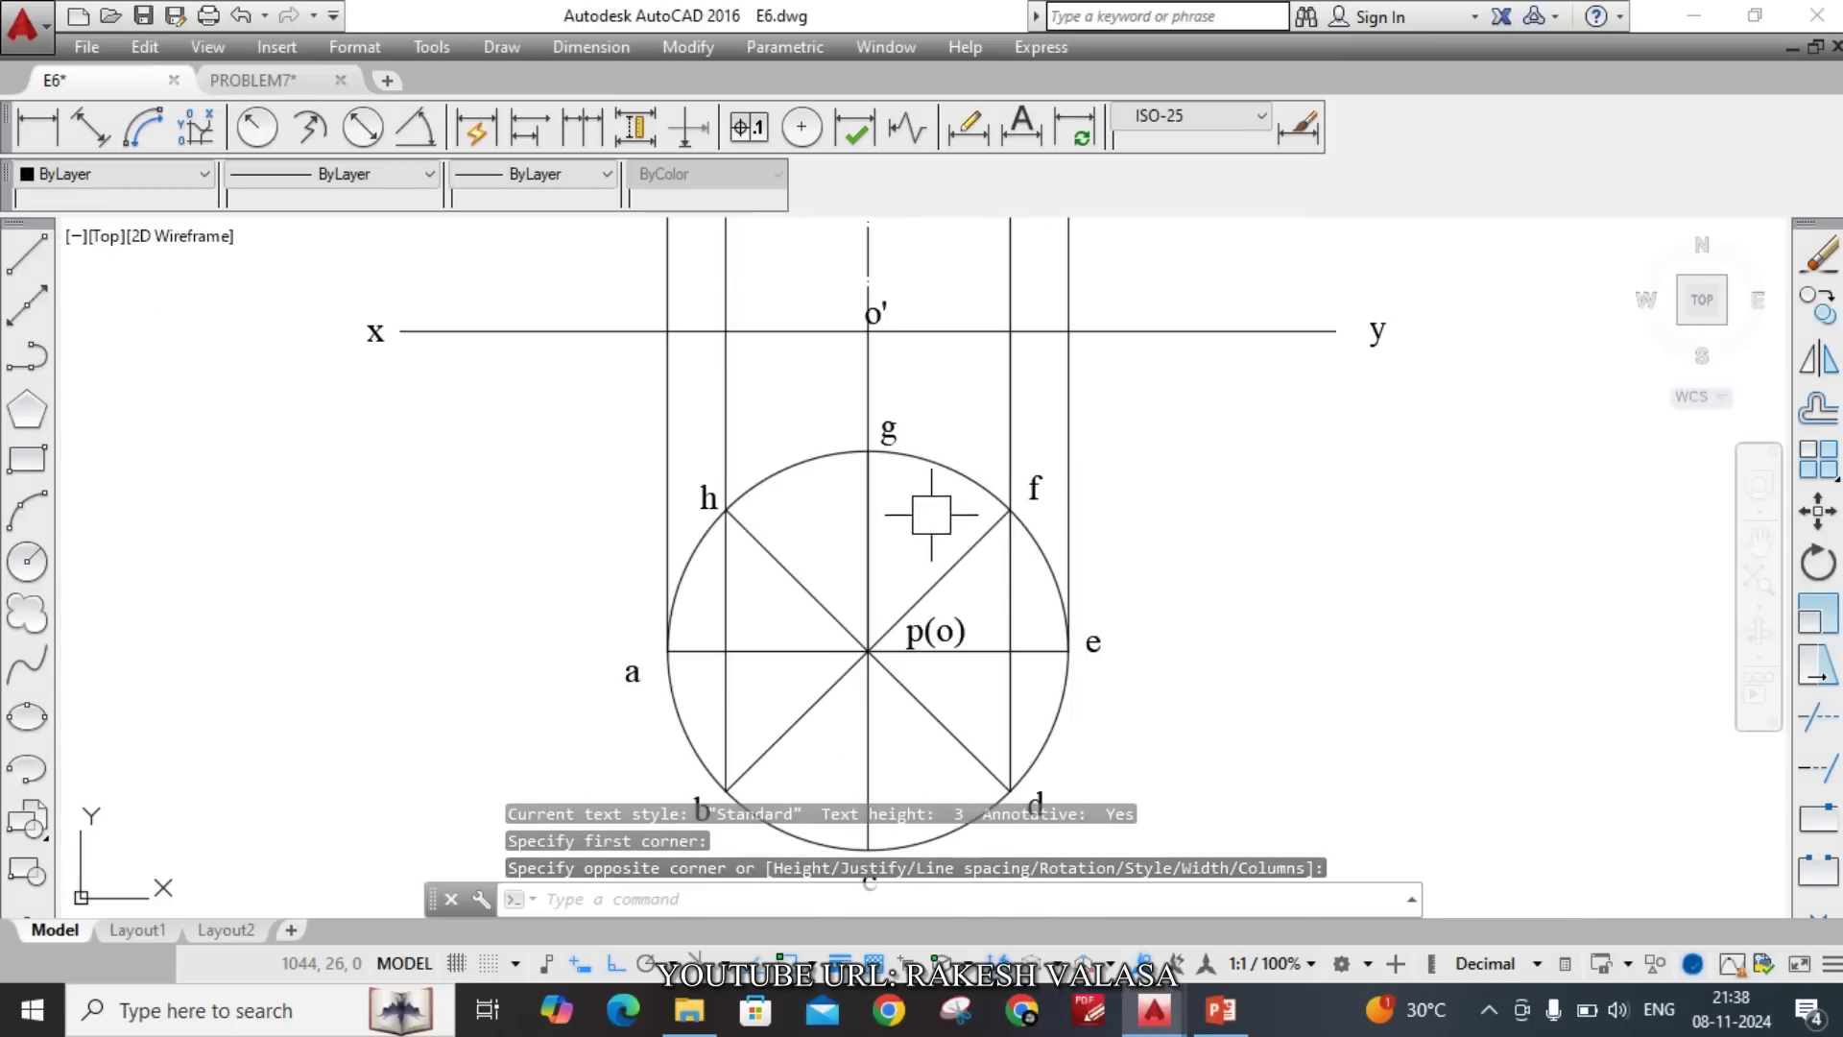
Add the multiline text label c'(g') above the base line at the axis in the front view.
middle_drag(1168, 523, 1248, 864)
middle_drag(1242, 522, 1298, 734)
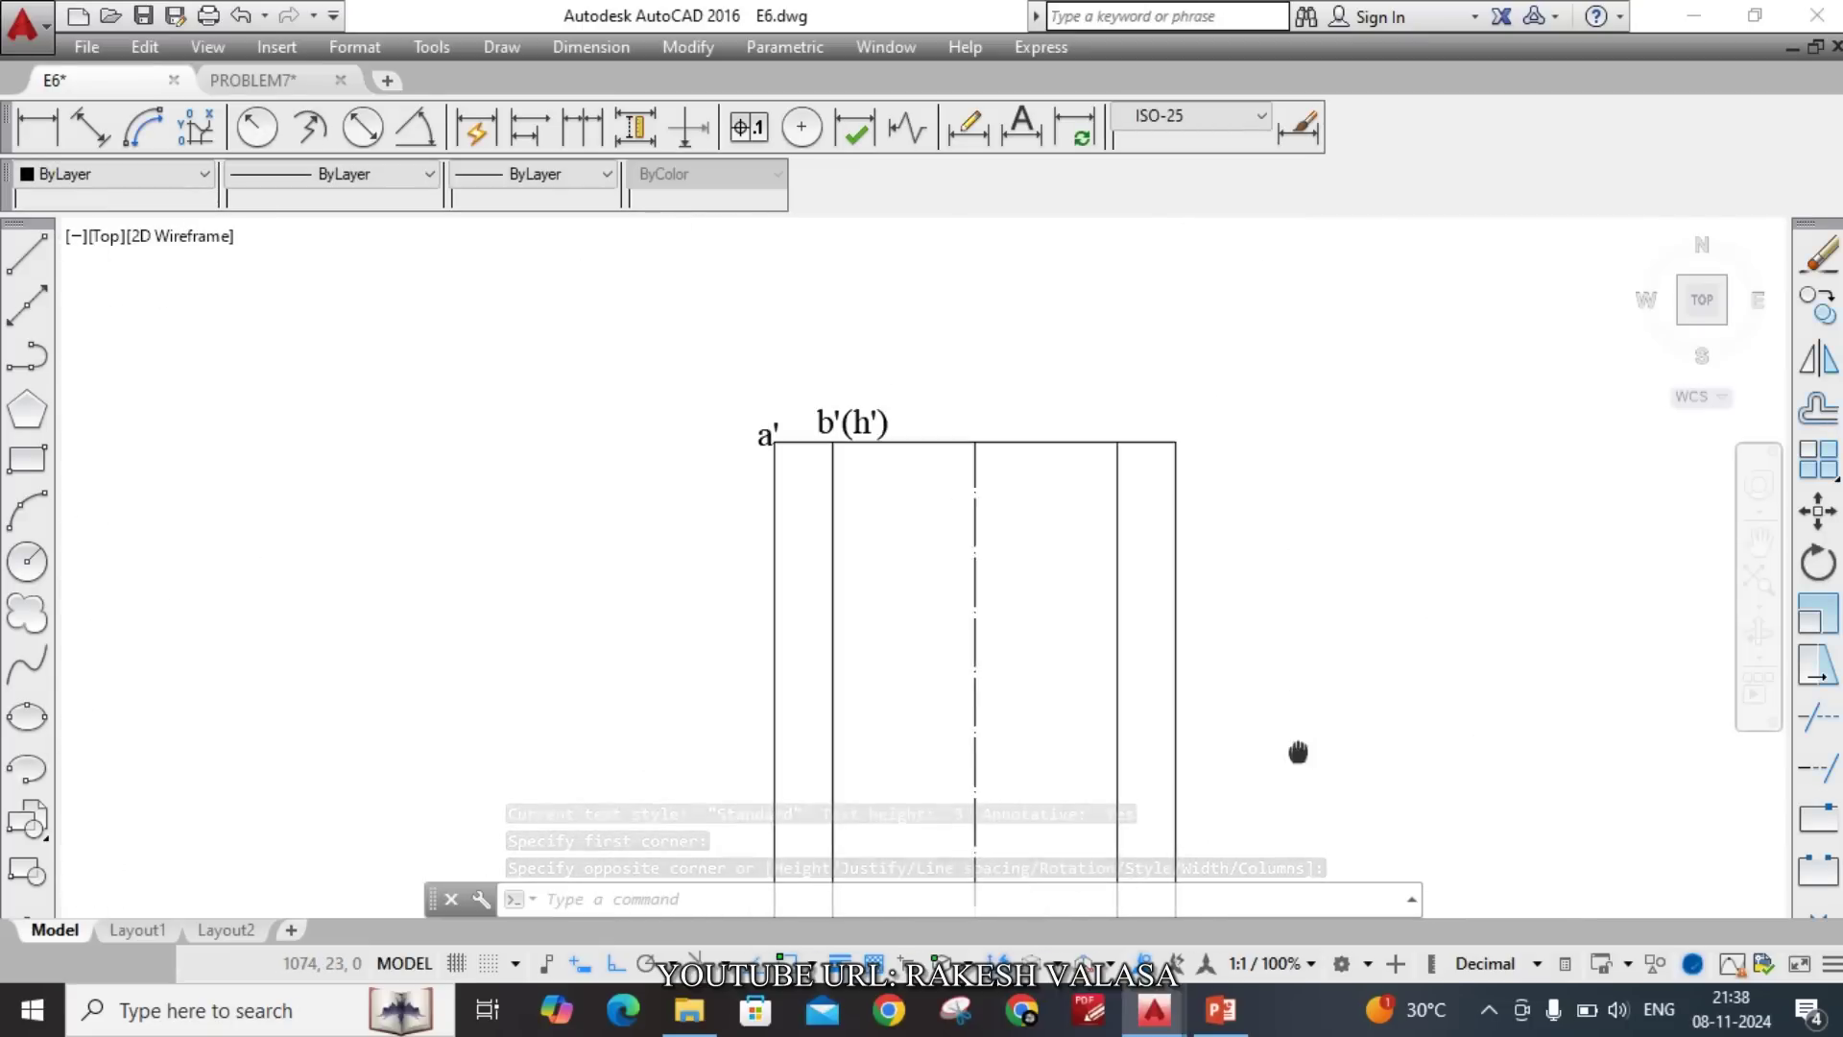
scroll(991, 440, up, 4)
key(Return)
click(881, 457)
click(1045, 521)
text(c'(g)
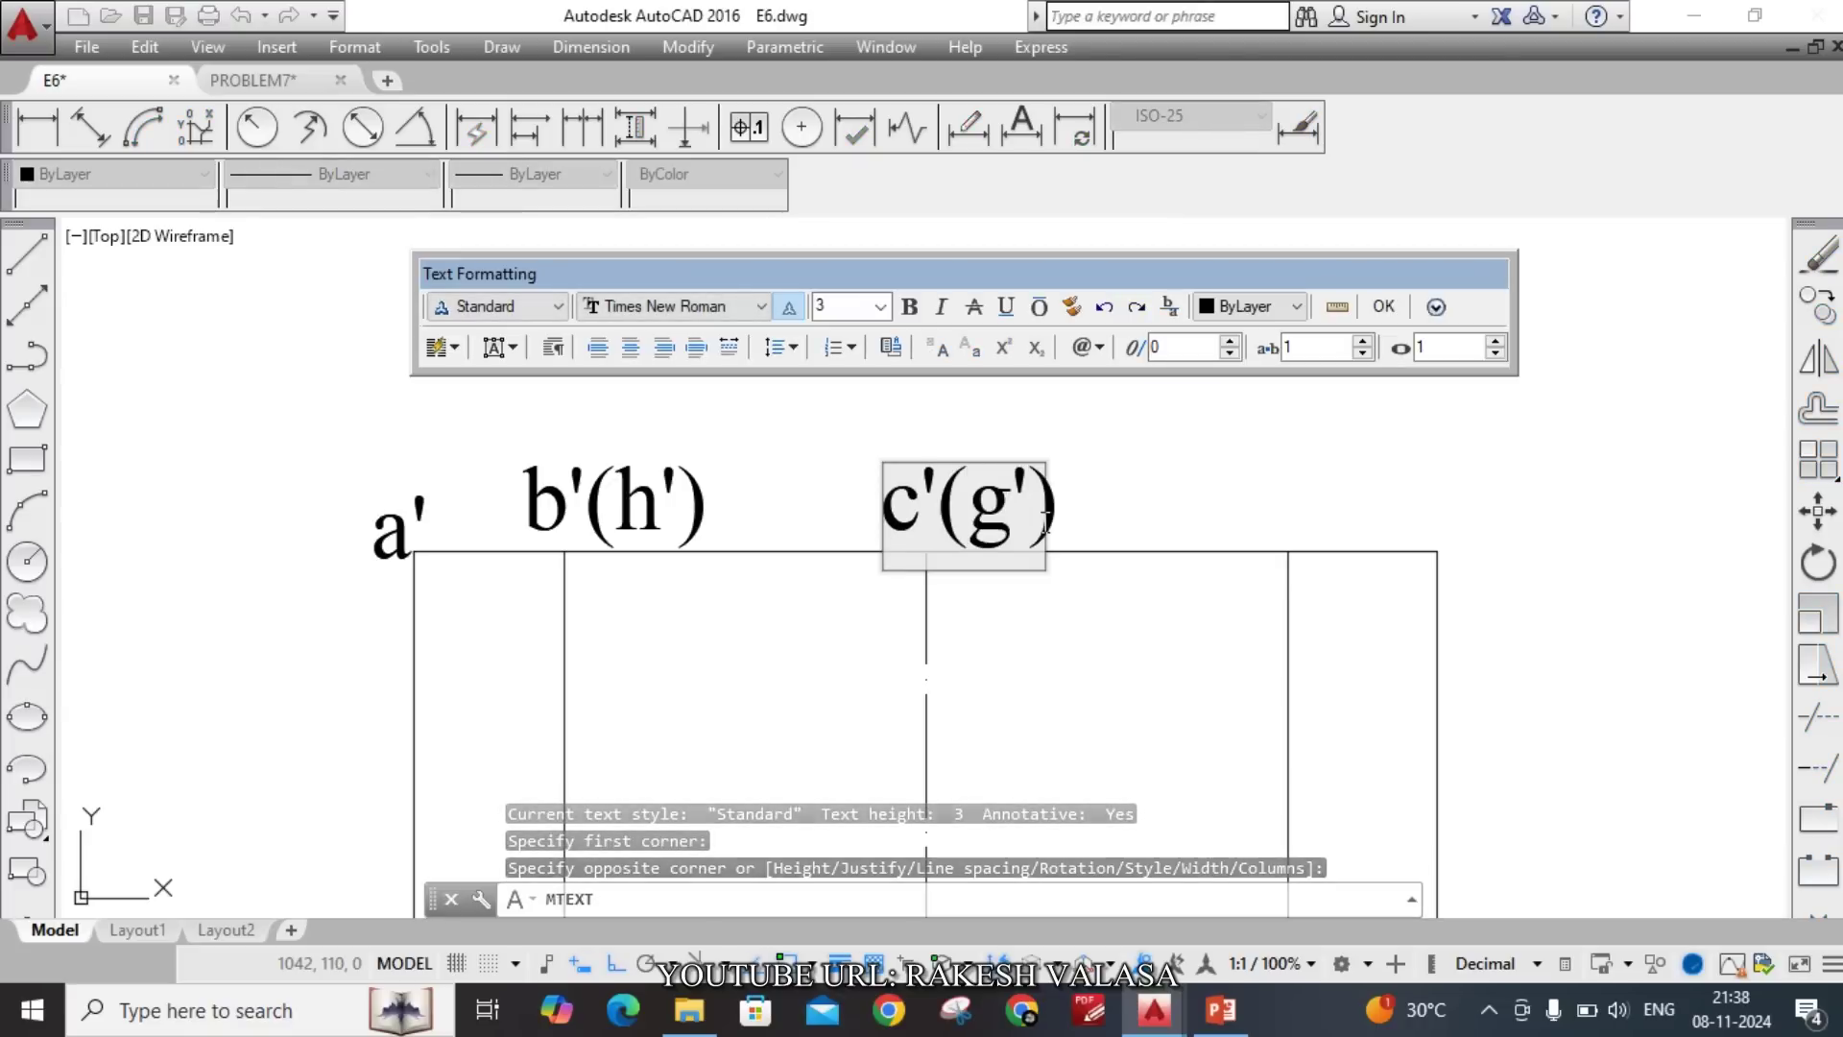
click(1056, 509)
Add the multiline text label d'(f') above the base line at the d–f projector in the front view.
scroll(1104, 418, down, 7)
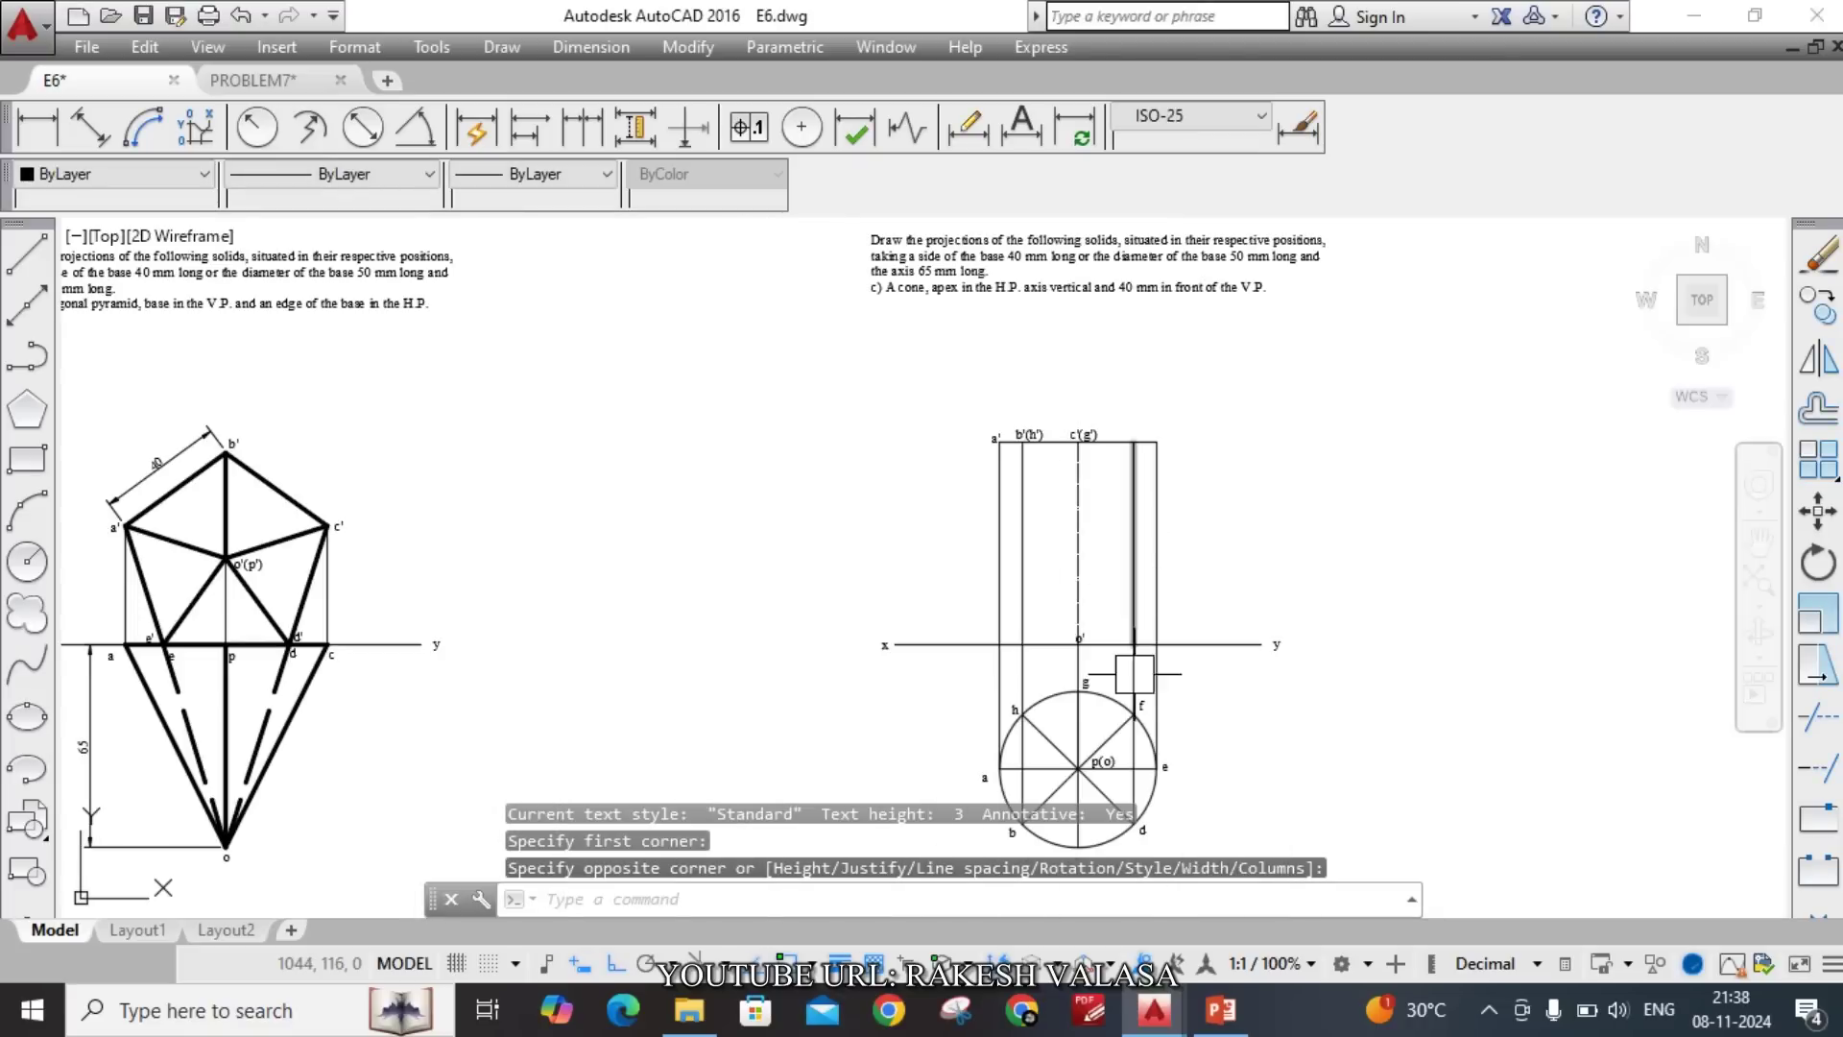
scroll(1287, 685, up, 4)
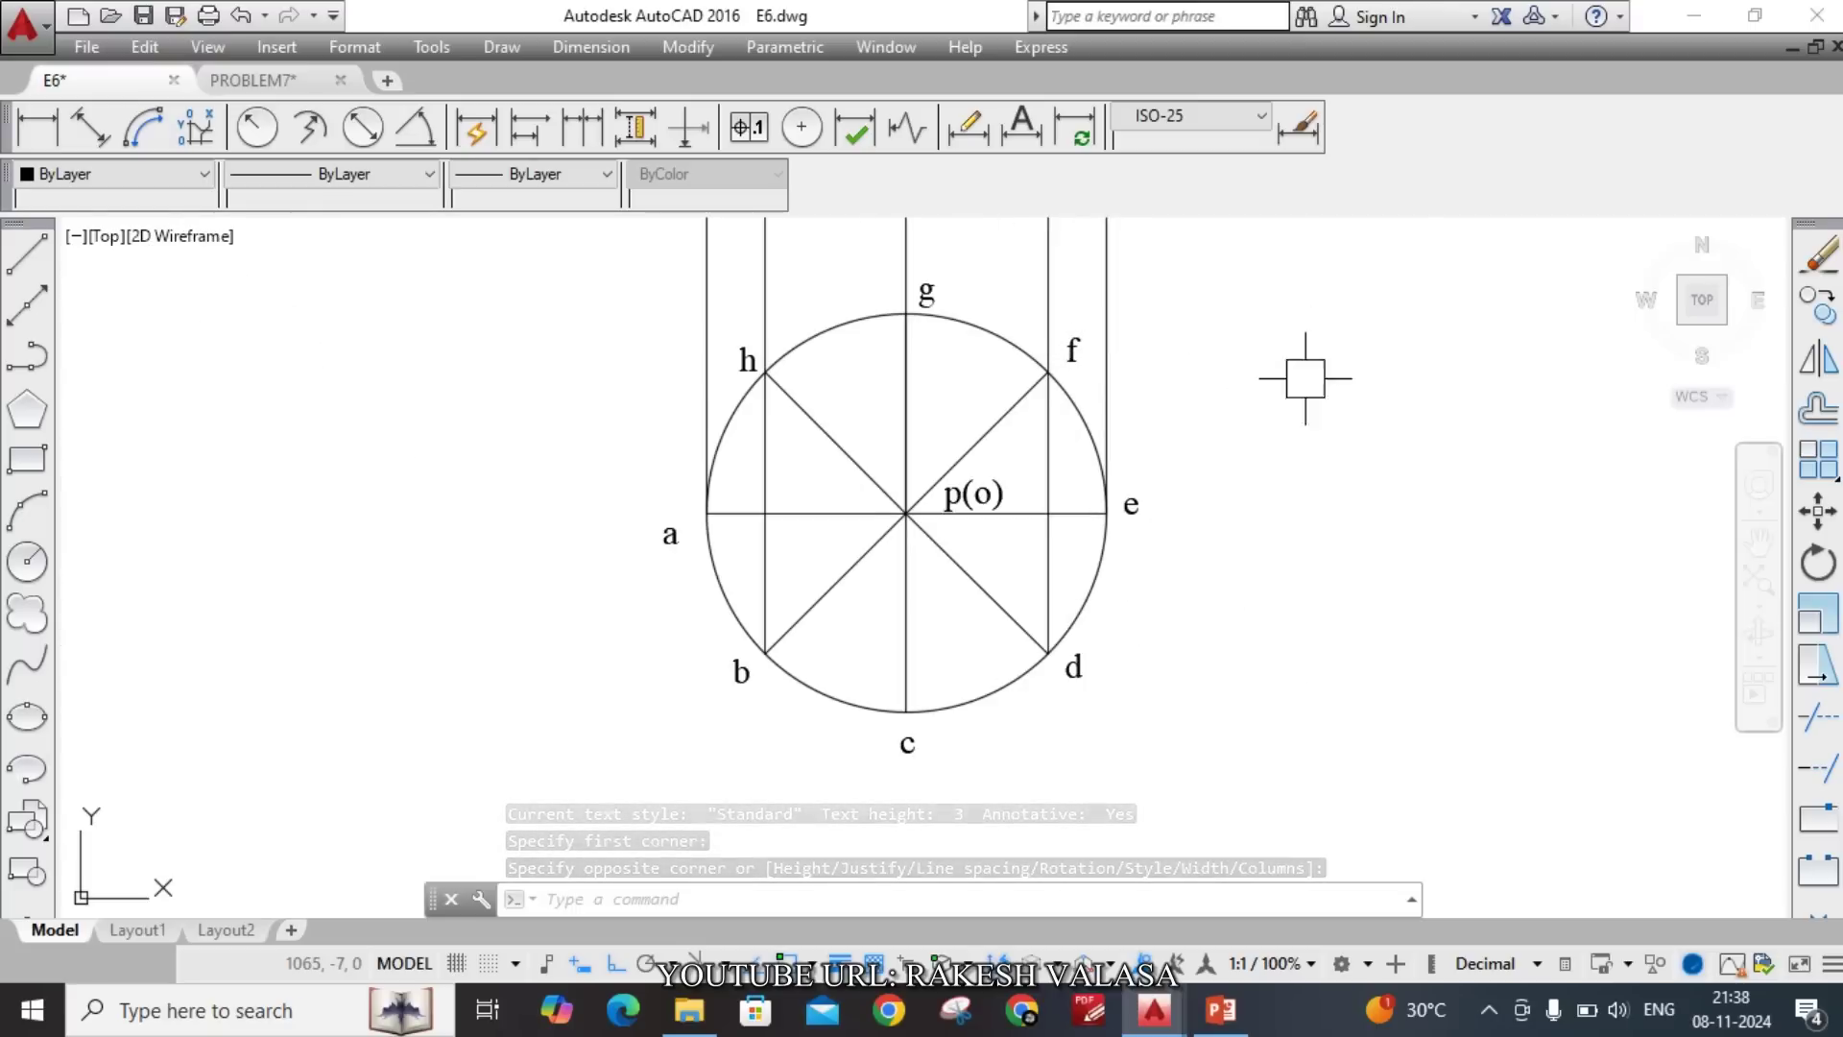
scroll(1306, 576, down, 4)
scroll(1246, 257, up, 6)
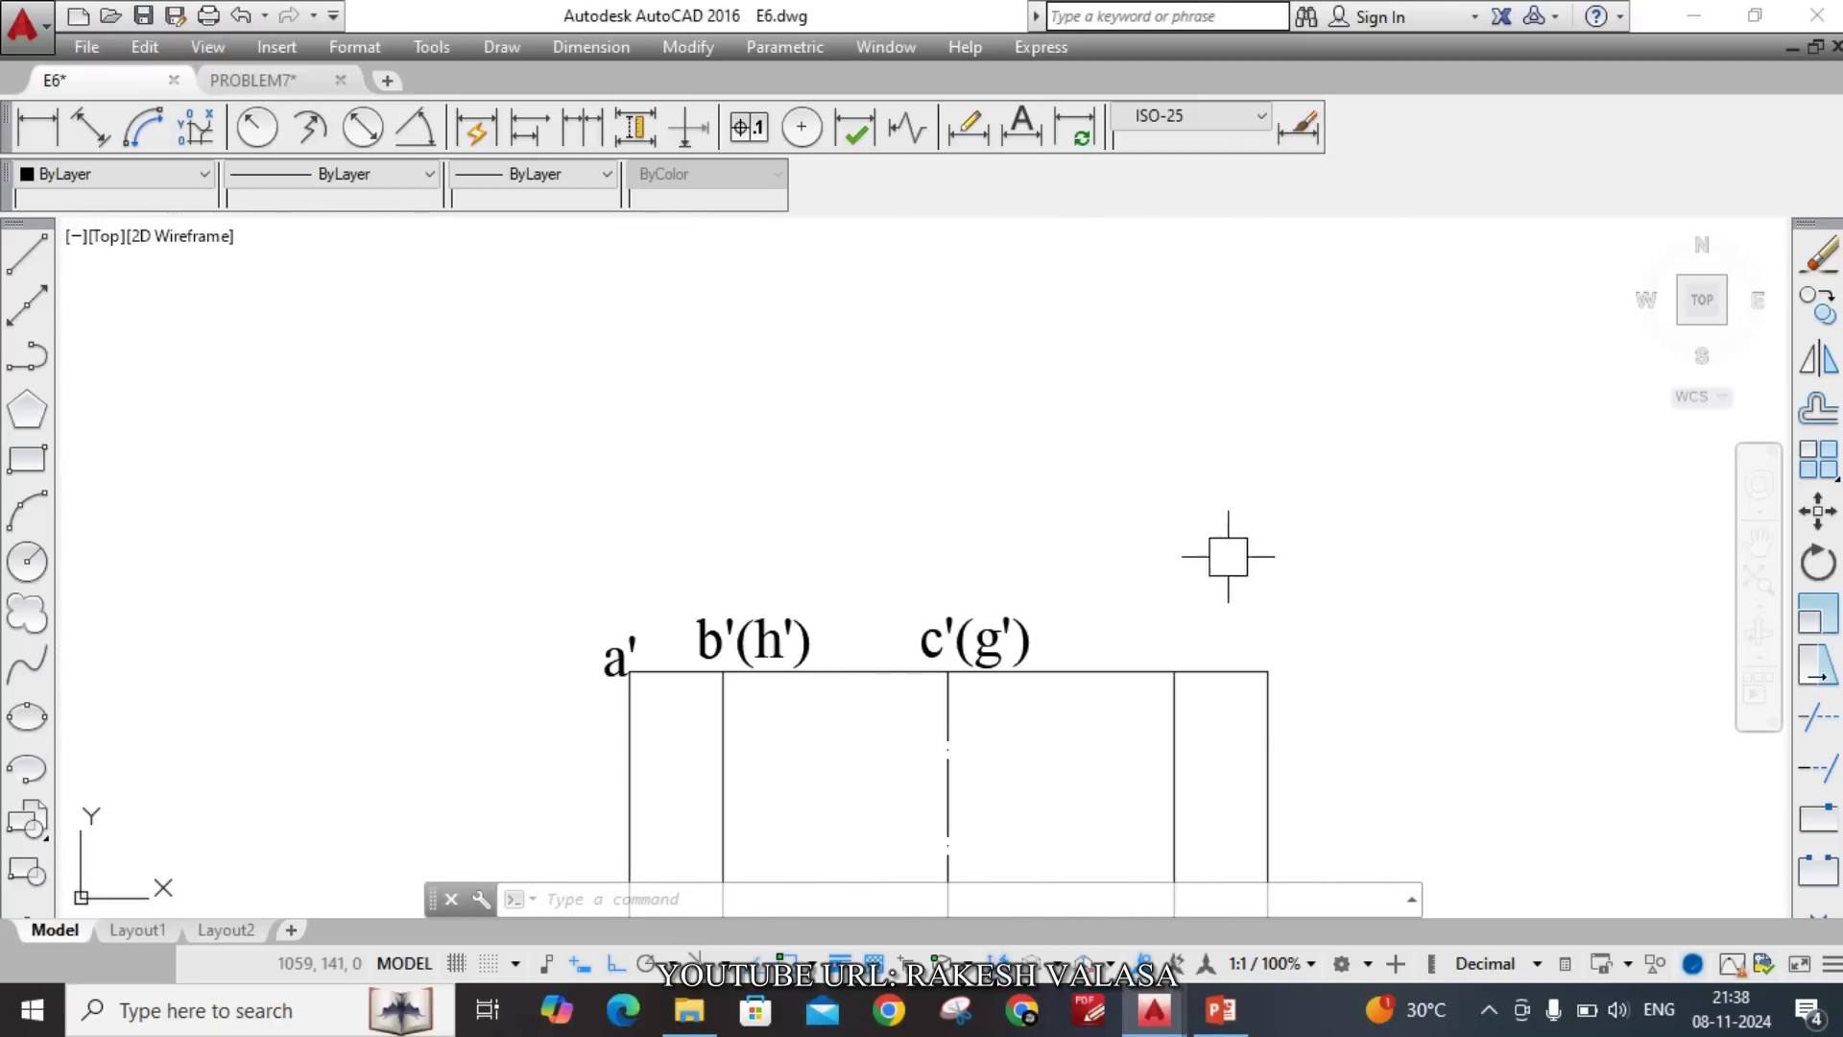
key(Return)
click(1137, 605)
click(1235, 647)
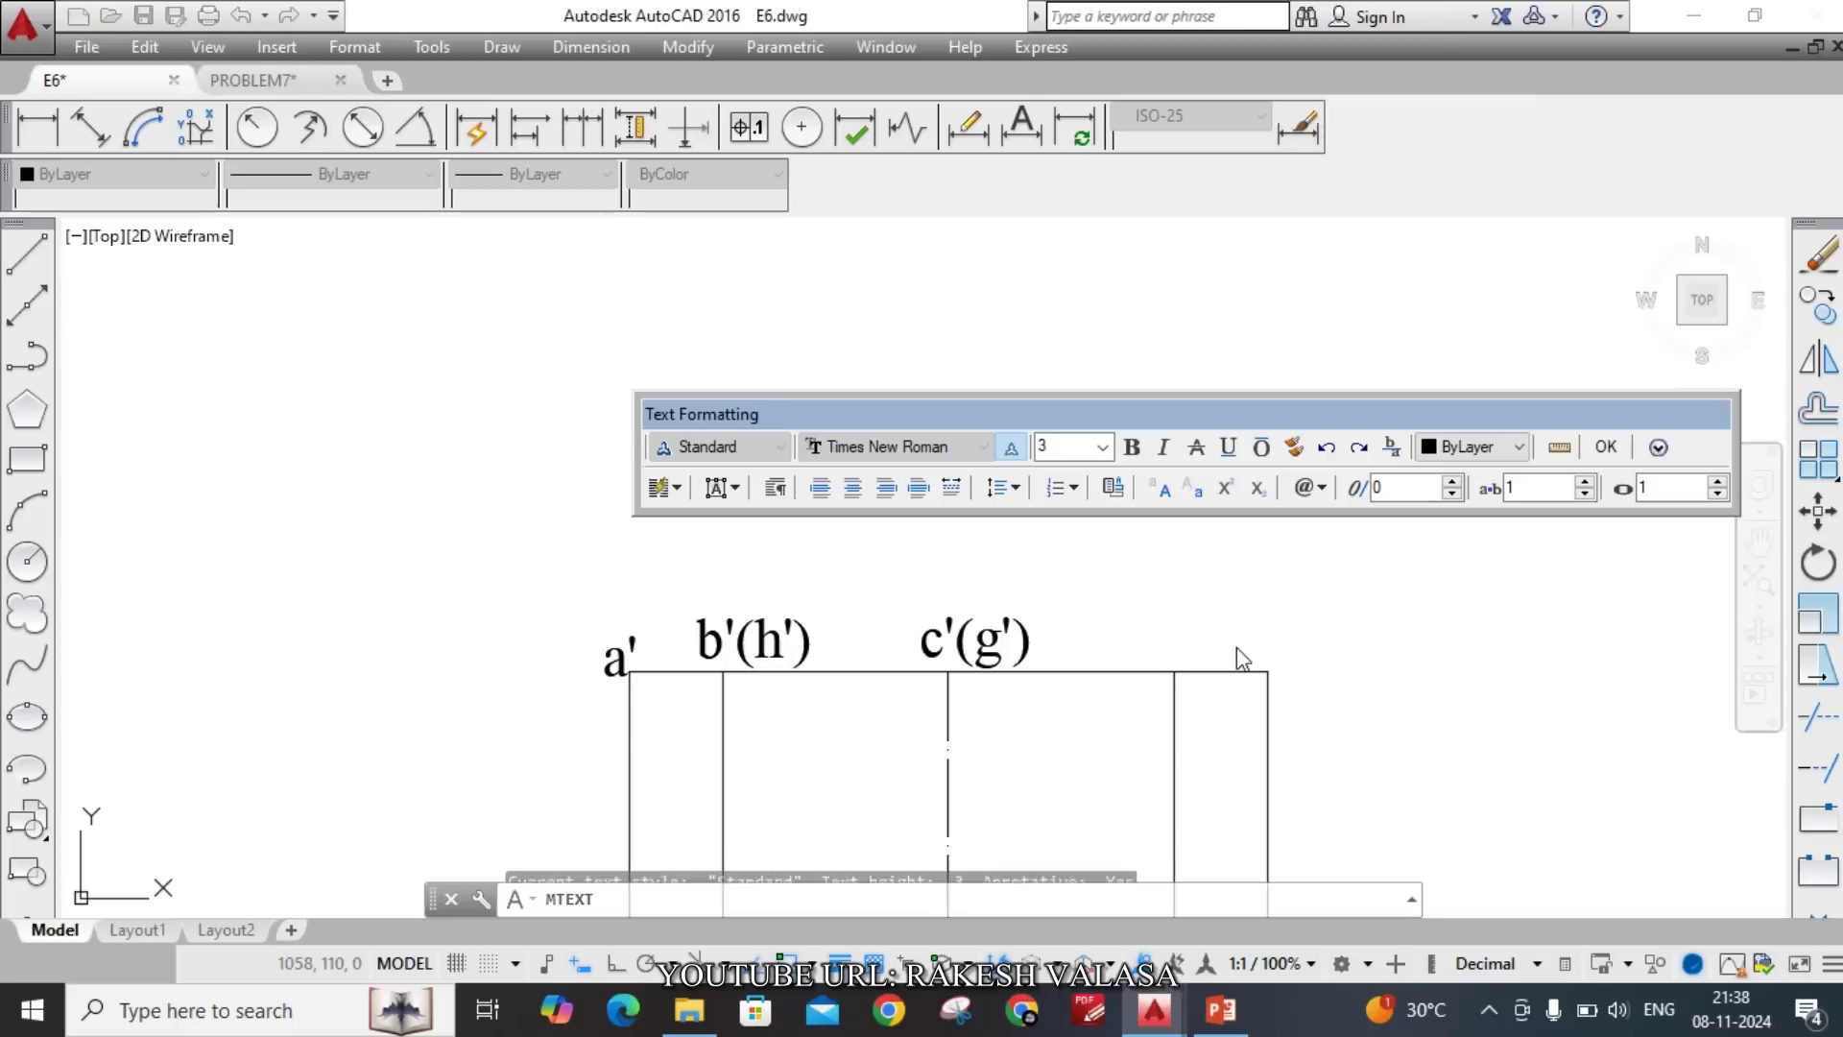
text(d)
text('(f')
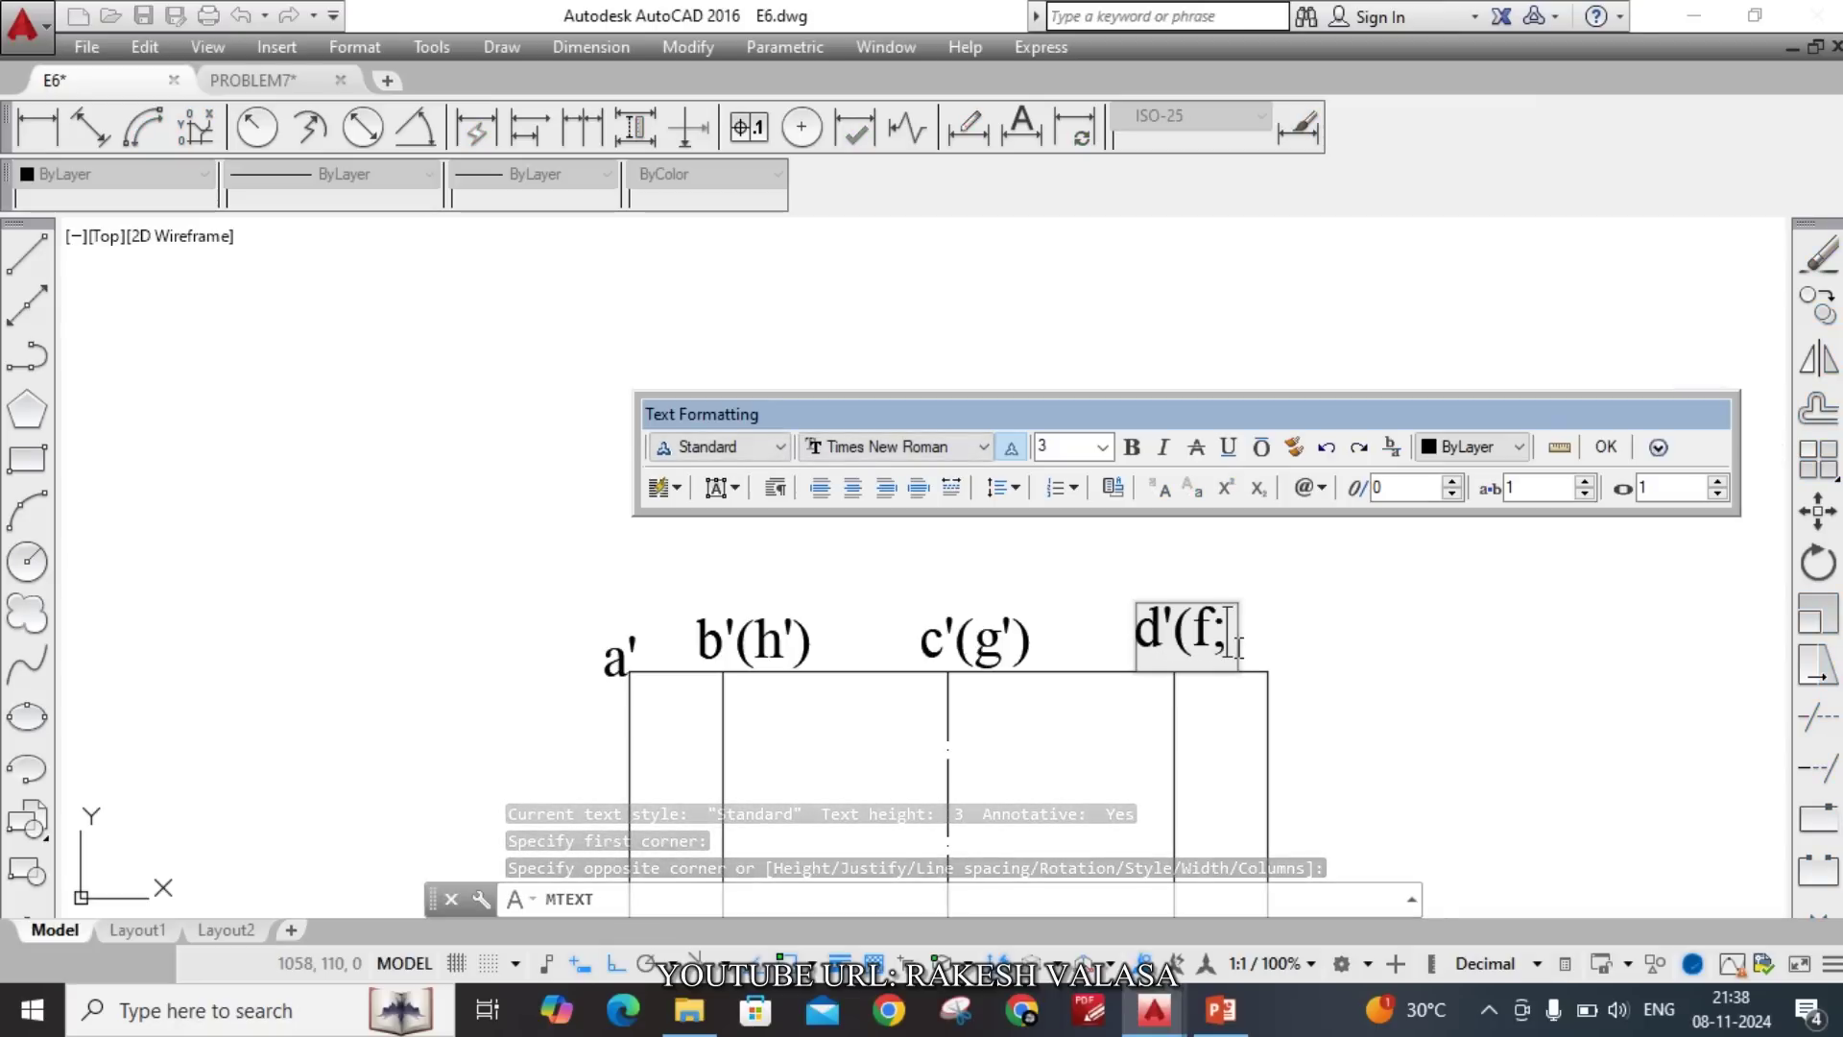
text())
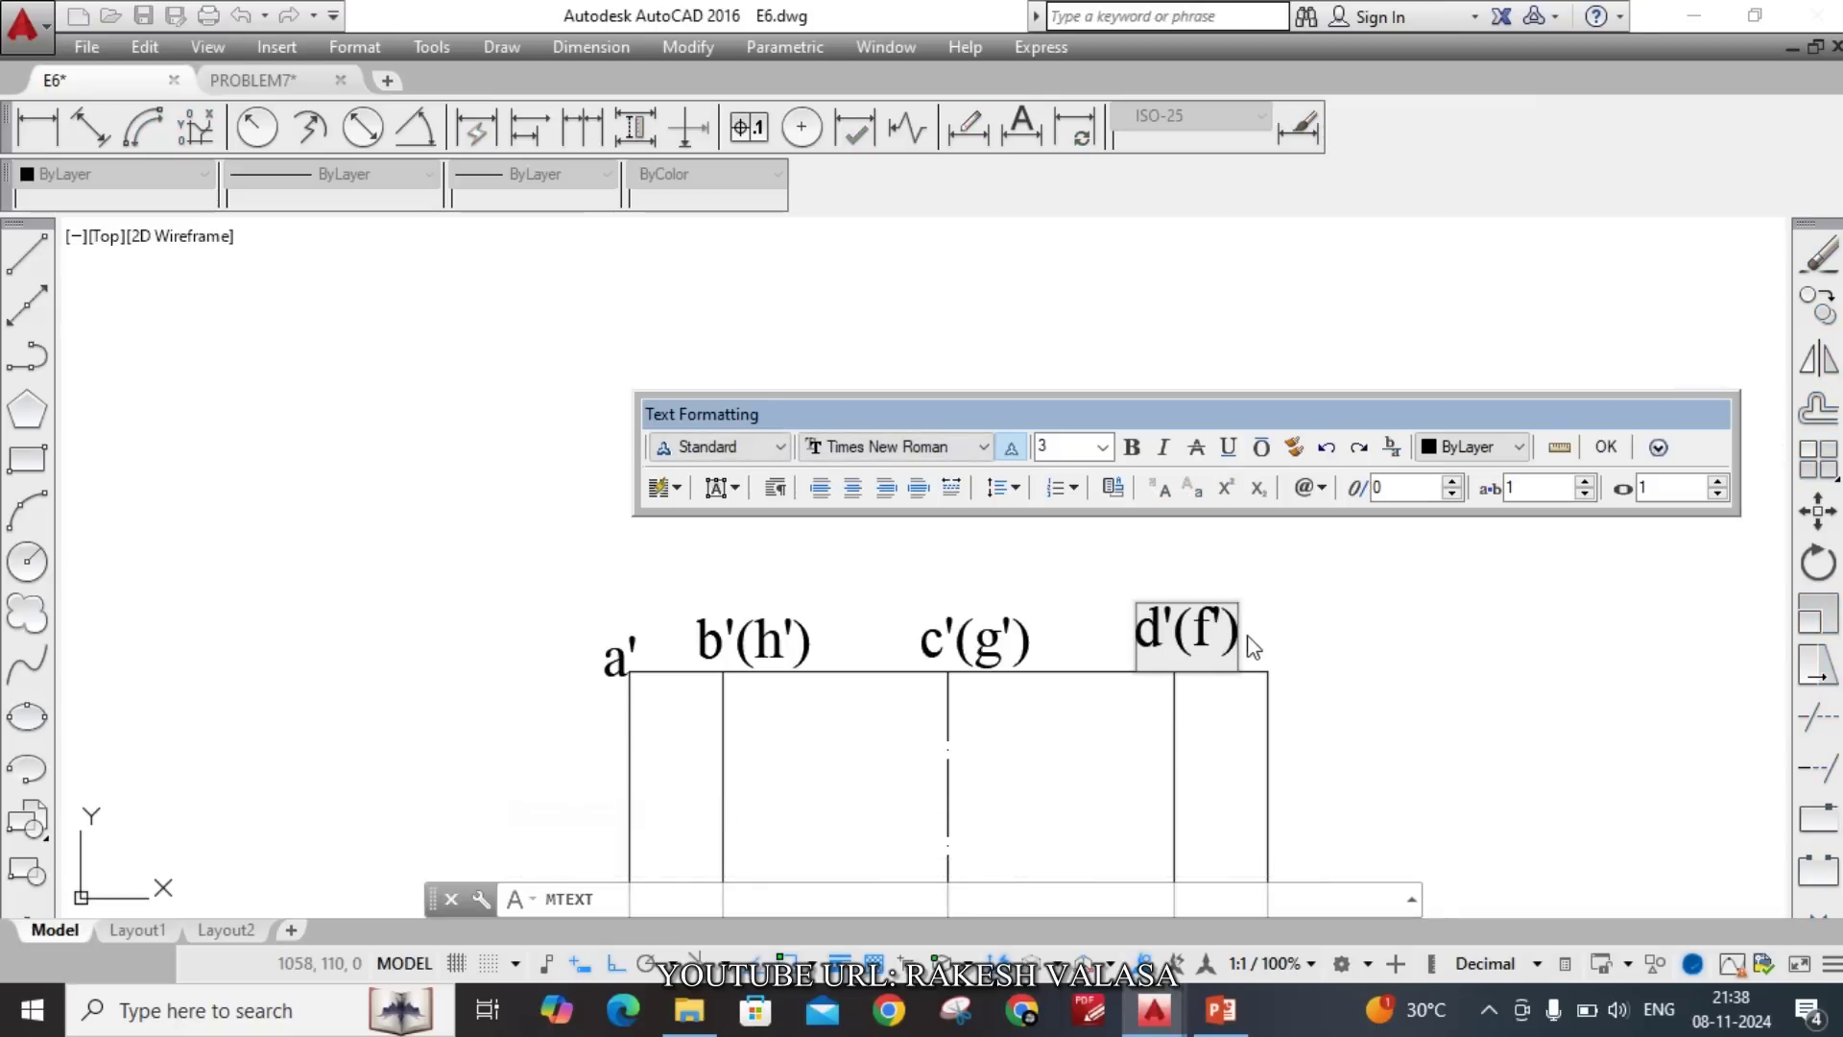
click(1267, 609)
Add the multiline text label e' at the right end of the base line in the front view.
scroll(1275, 562, down, 5)
scroll(1272, 789, up, 6)
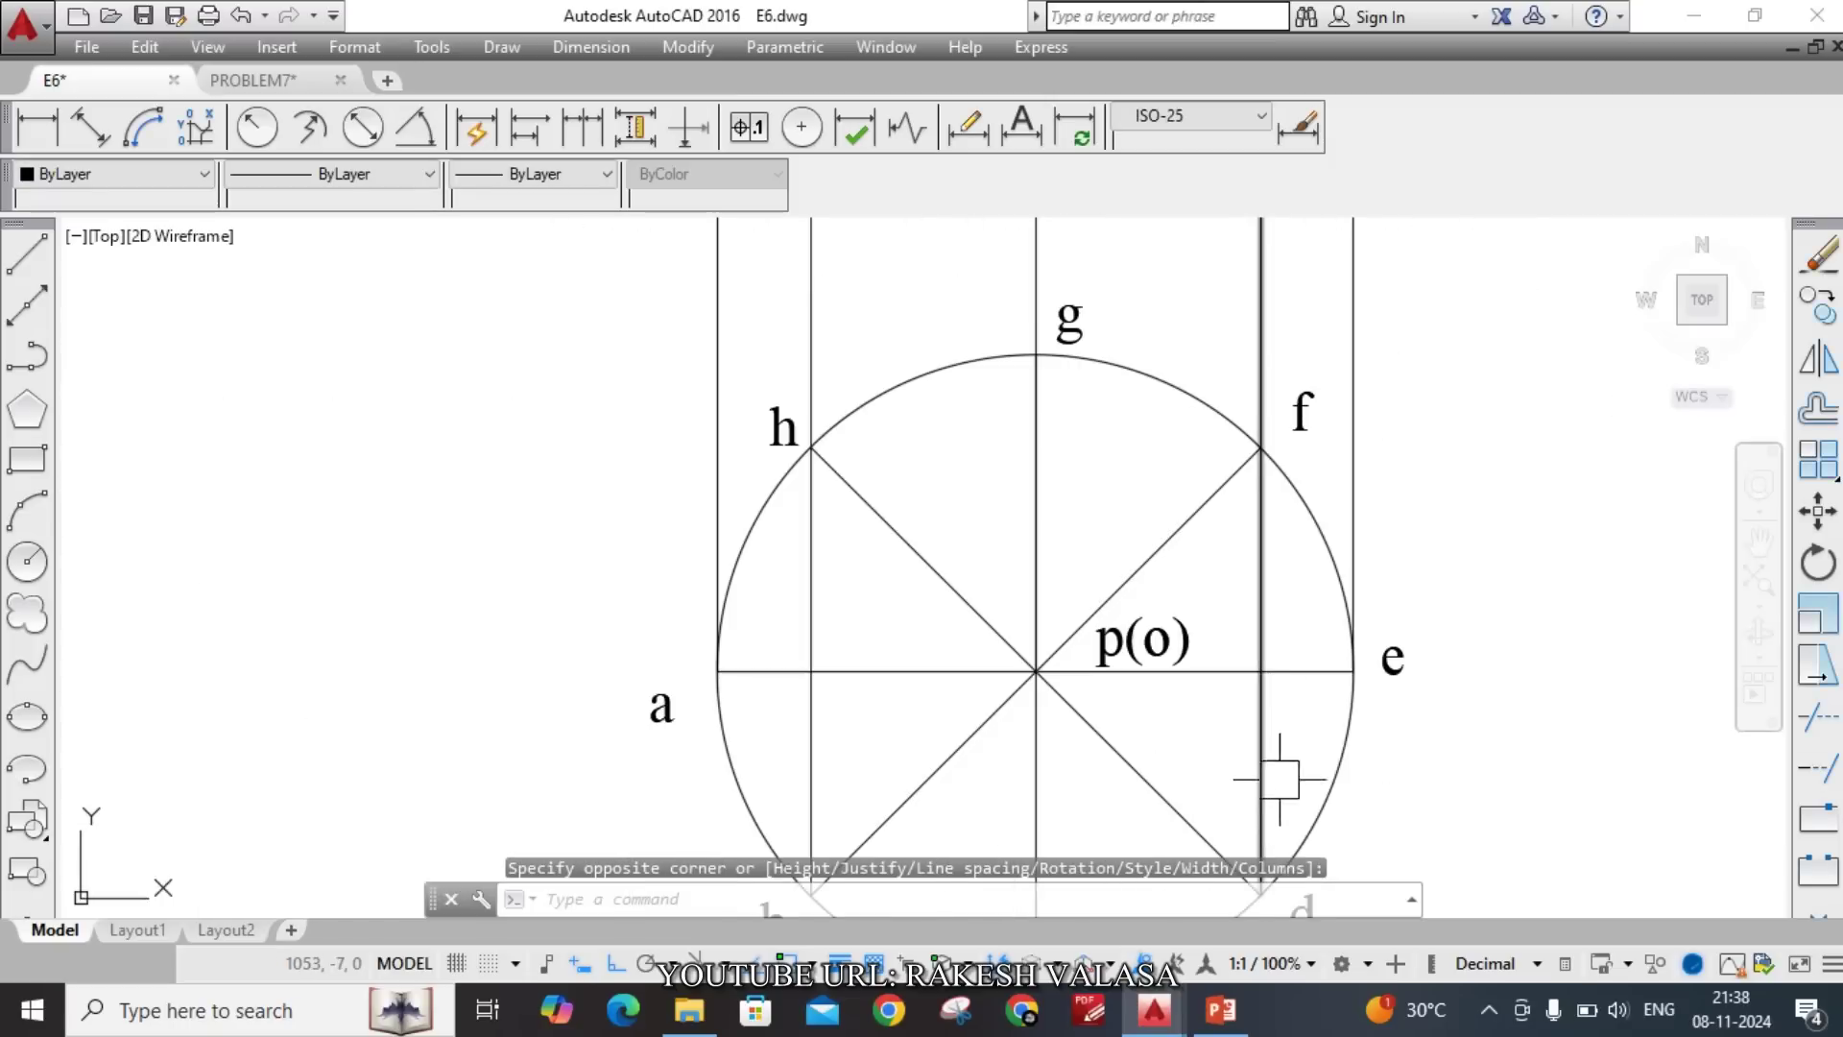
scroll(1396, 671, down, 4)
middle_drag(1473, 362, 1281, 642)
scroll(1206, 403, up, 1)
scroll(1062, 588, up, 2)
key(Return)
click(1033, 557)
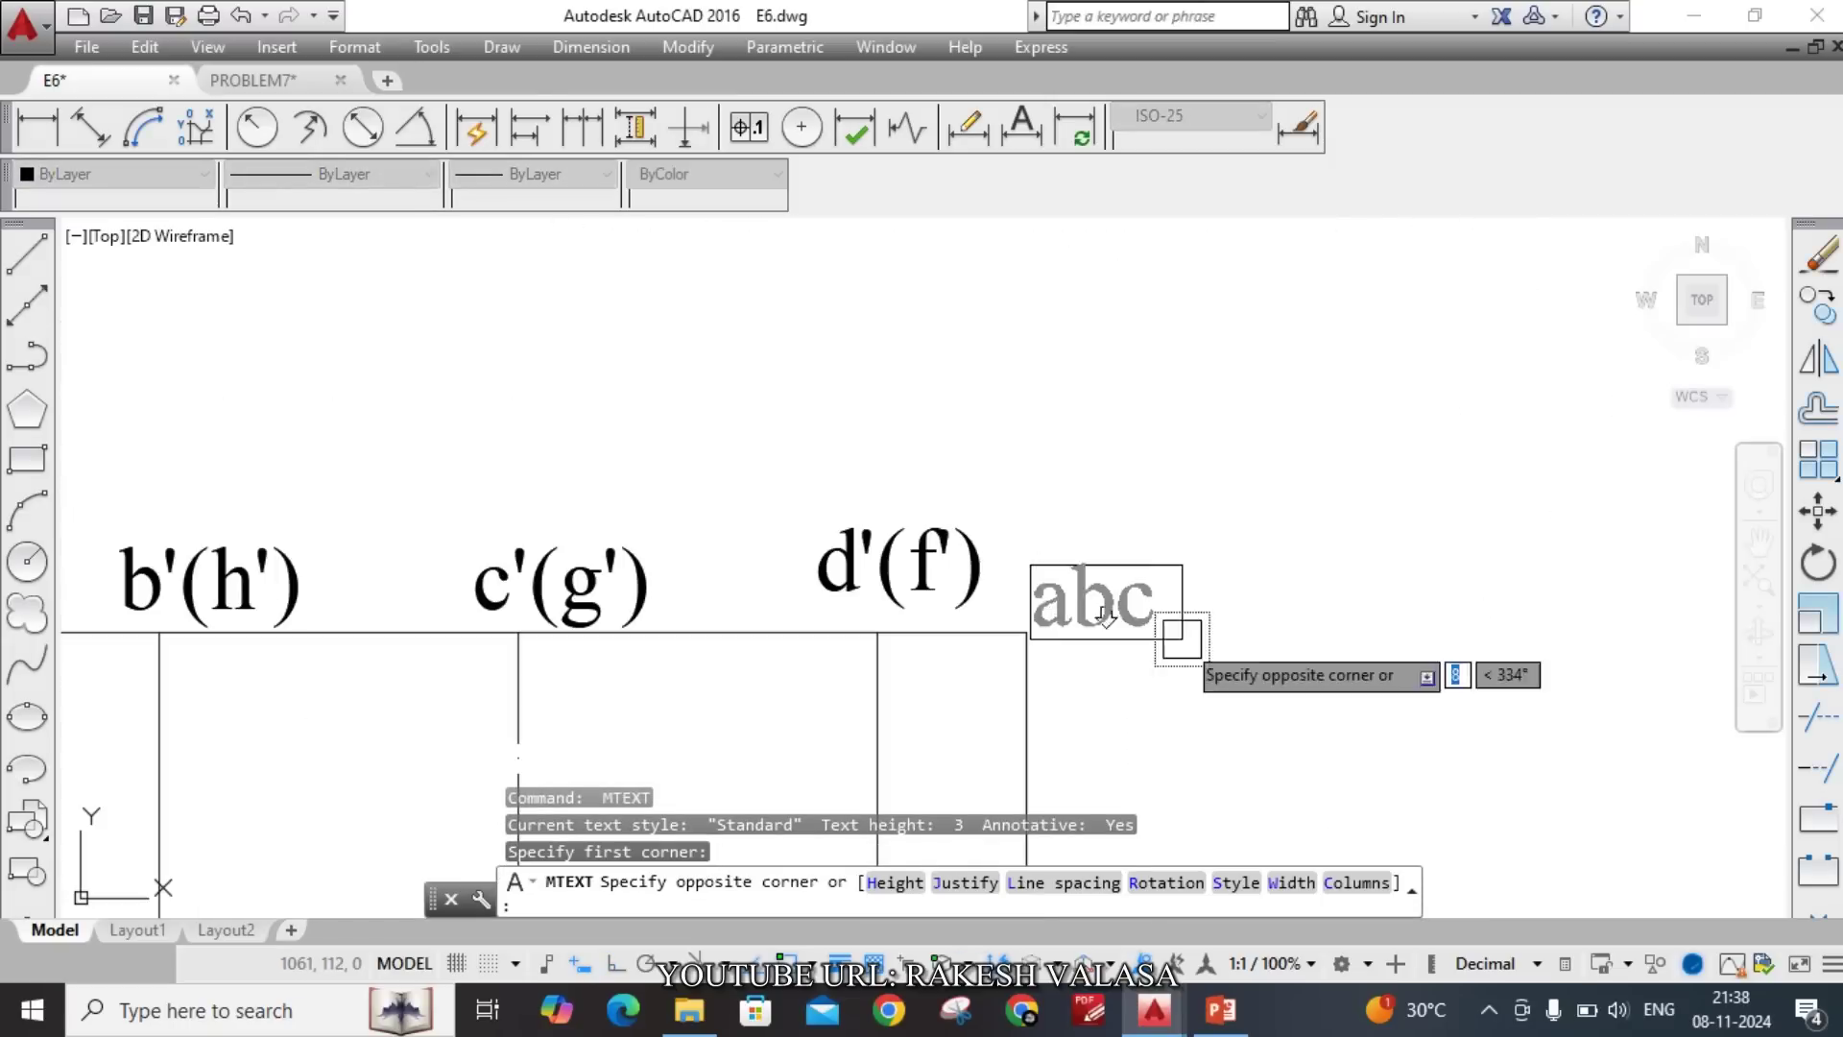
click(1188, 653)
text(e)
click(1186, 641)
Draw the cone's two slanting sides in the front view with lines from a' to o' and from o' to e'.
scroll(1283, 444, down, 5)
scroll(1267, 570, up, 2)
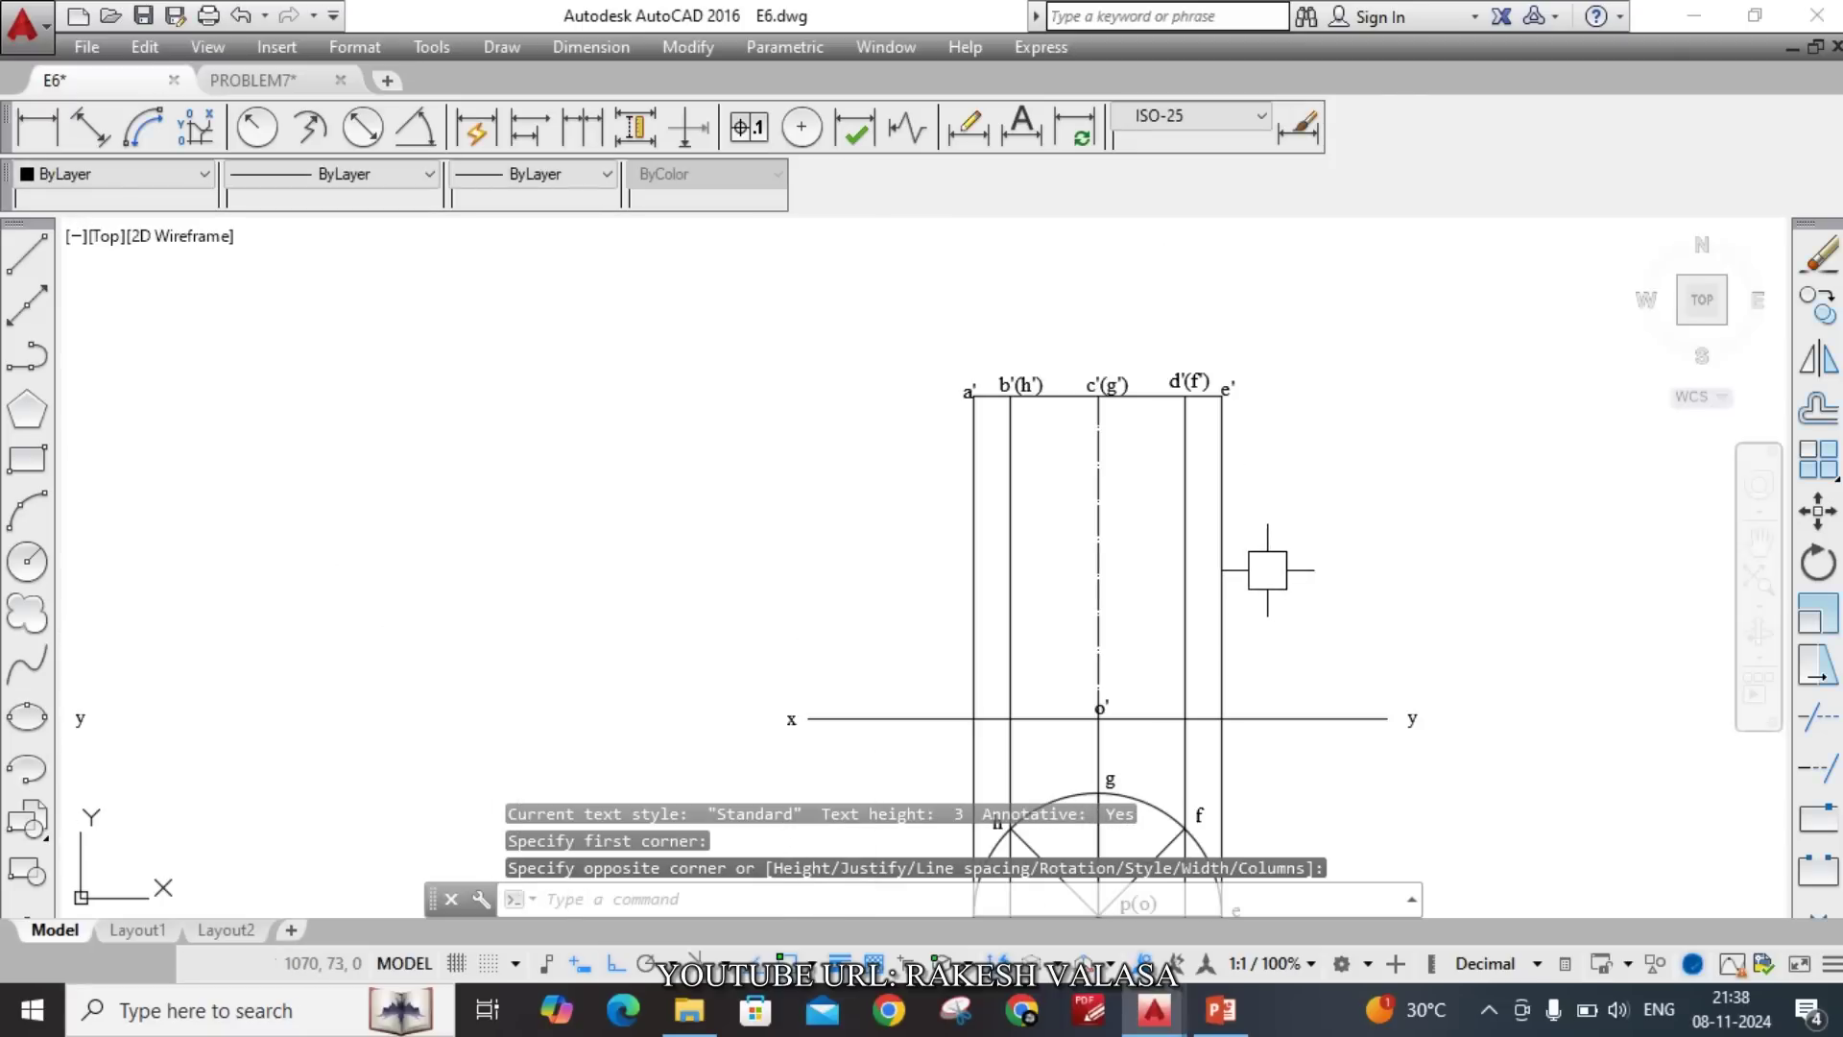
text(l)
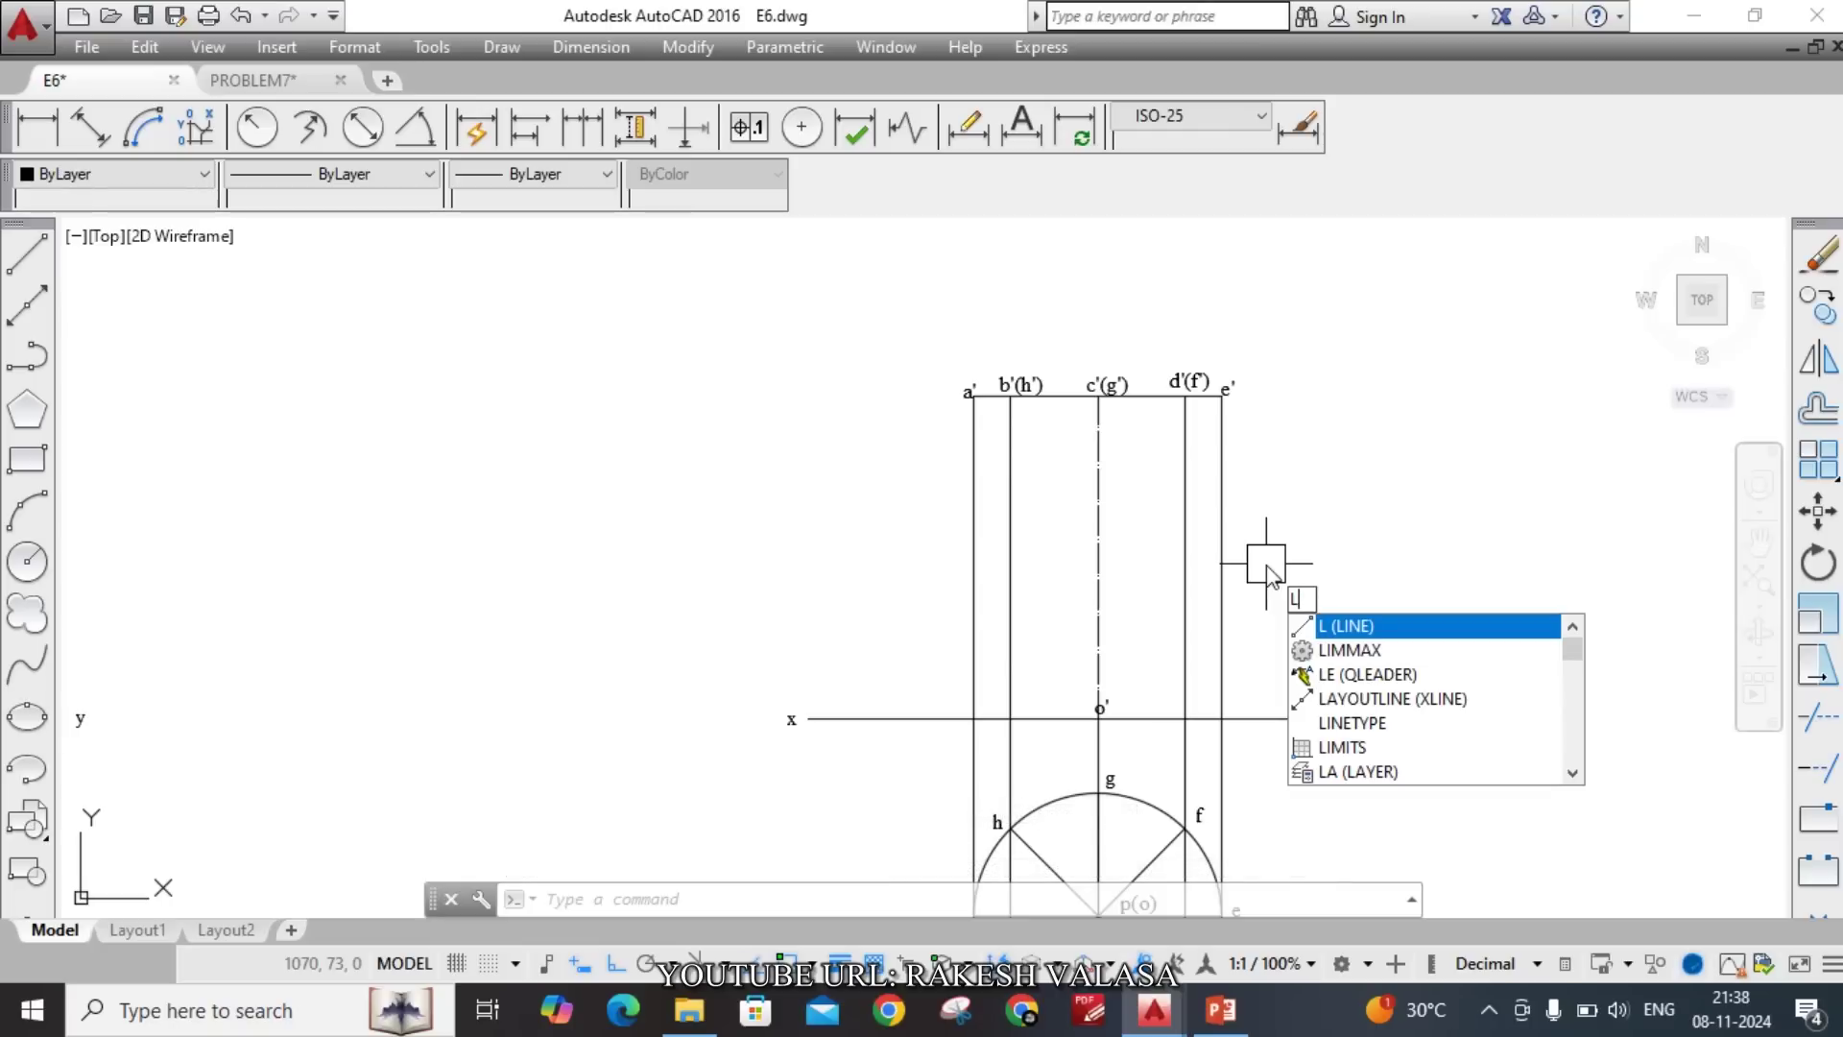
key(Return)
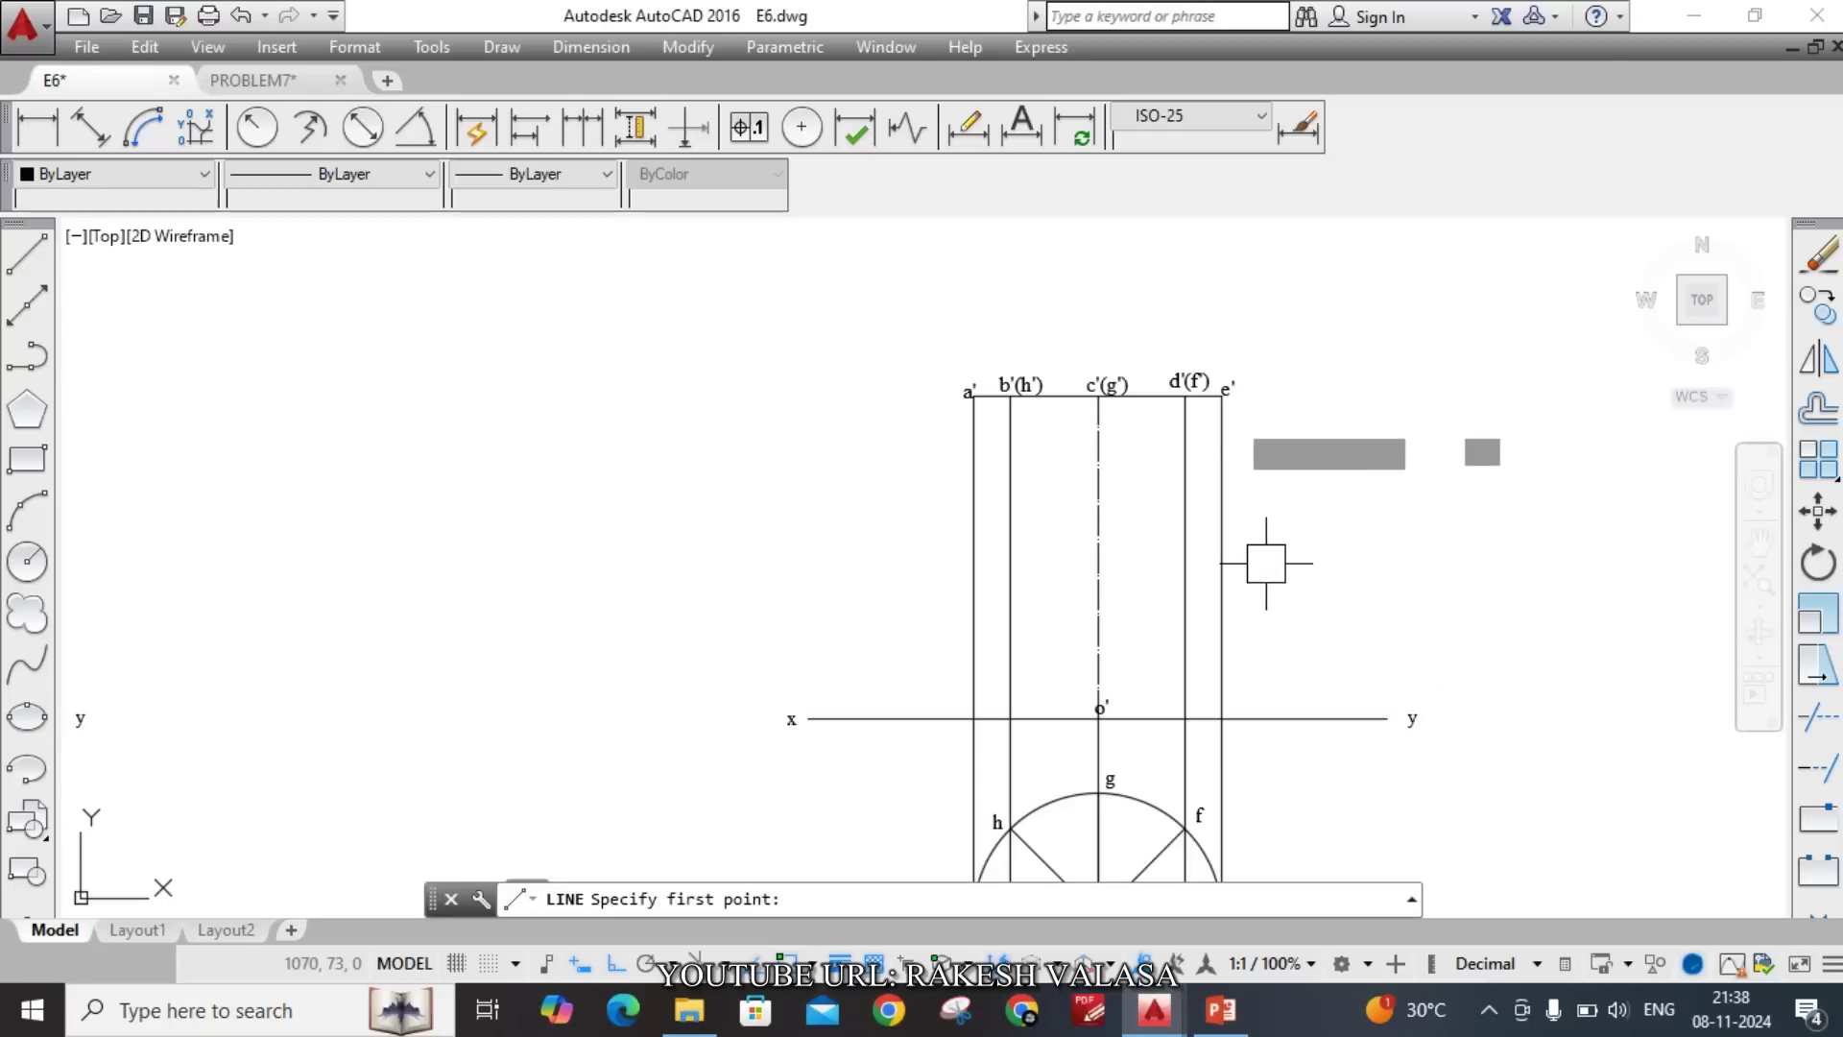
scroll(1221, 396, up, 2)
click(823, 396)
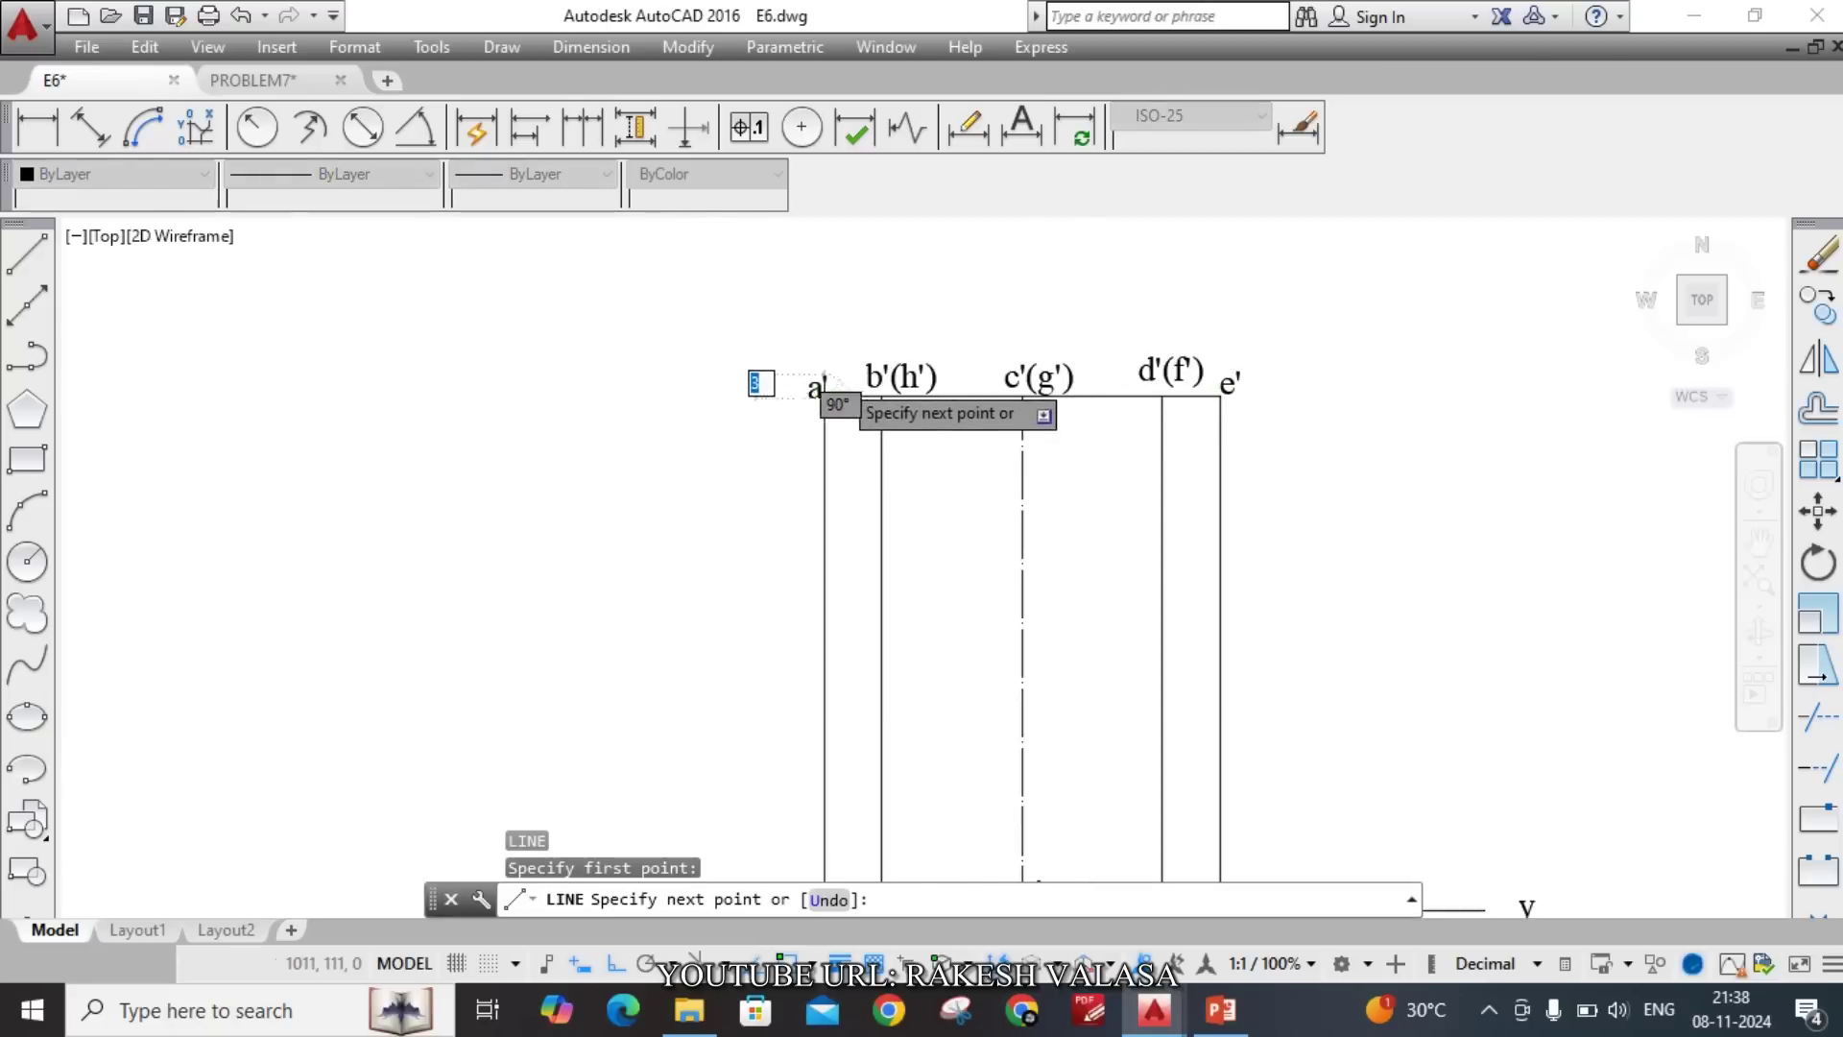
scroll(824, 396, down, 3)
scroll(864, 619, up, 4)
click(862, 622)
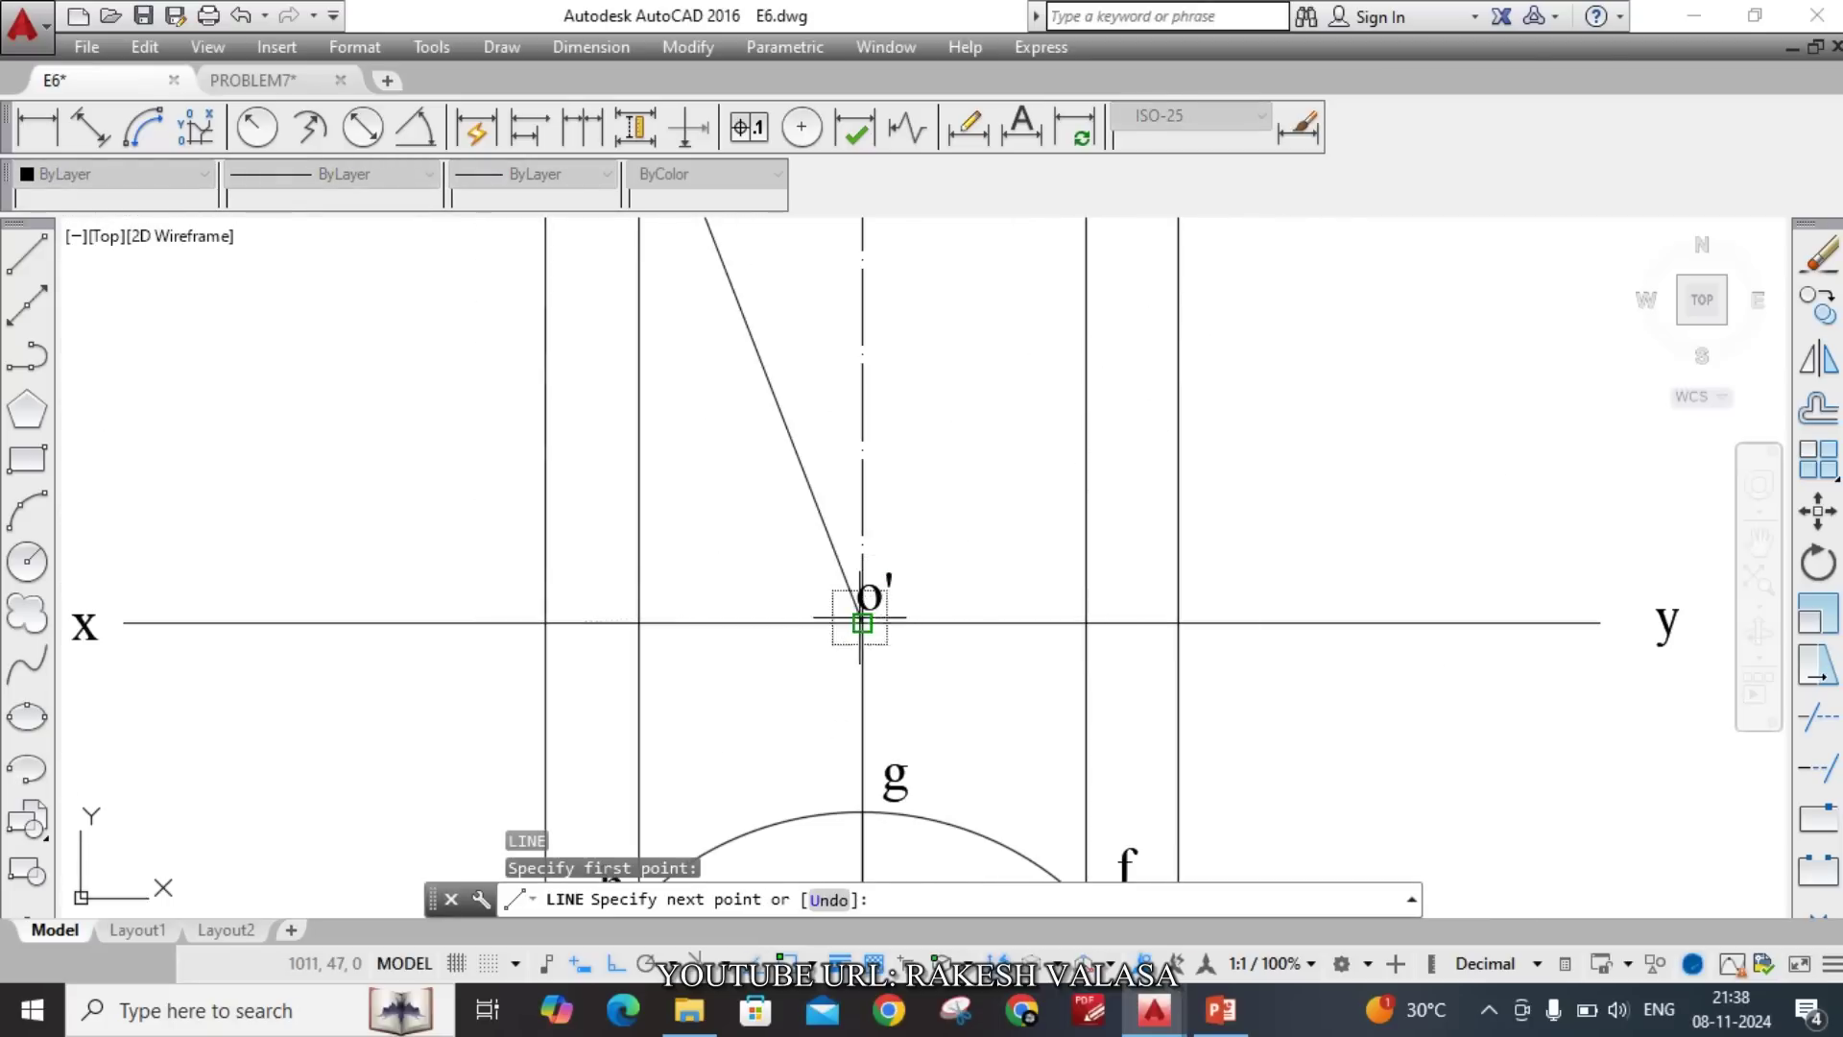
scroll(845, 634, down, 3)
scroll(974, 328, up, 3)
scroll(974, 328, up, 5)
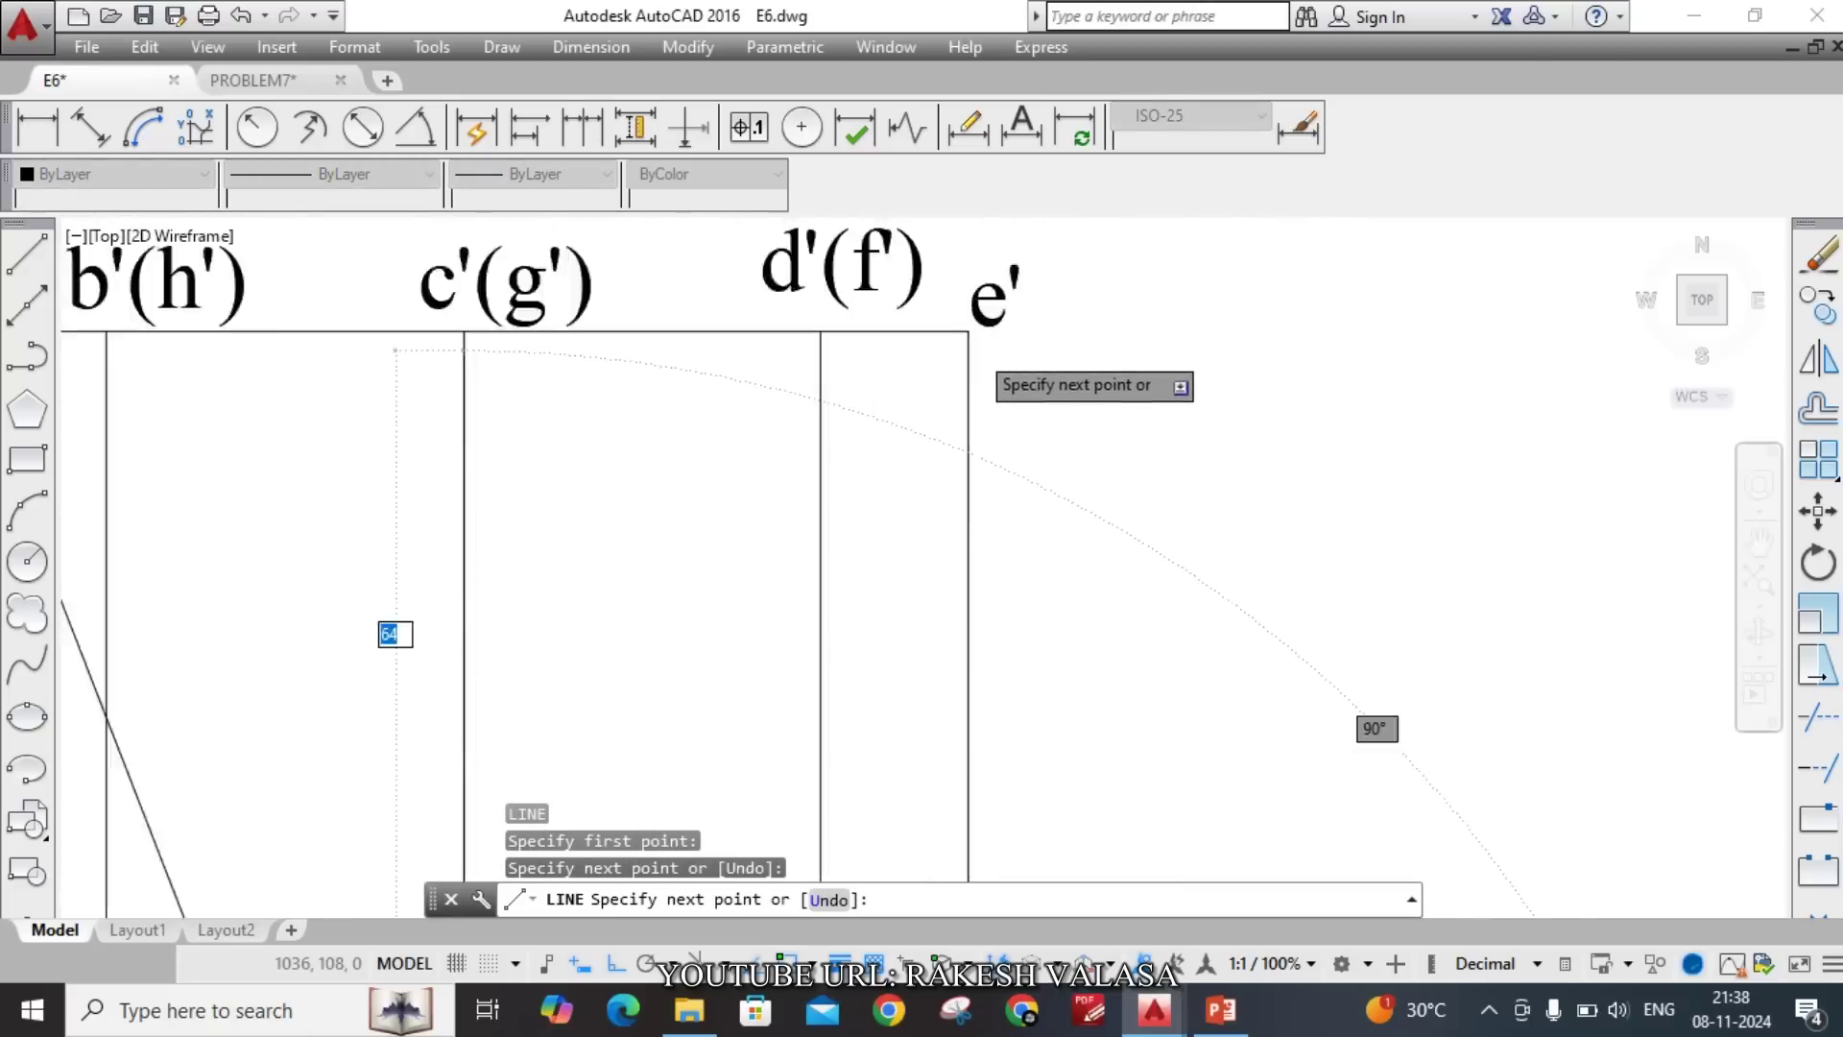
click(960, 304)
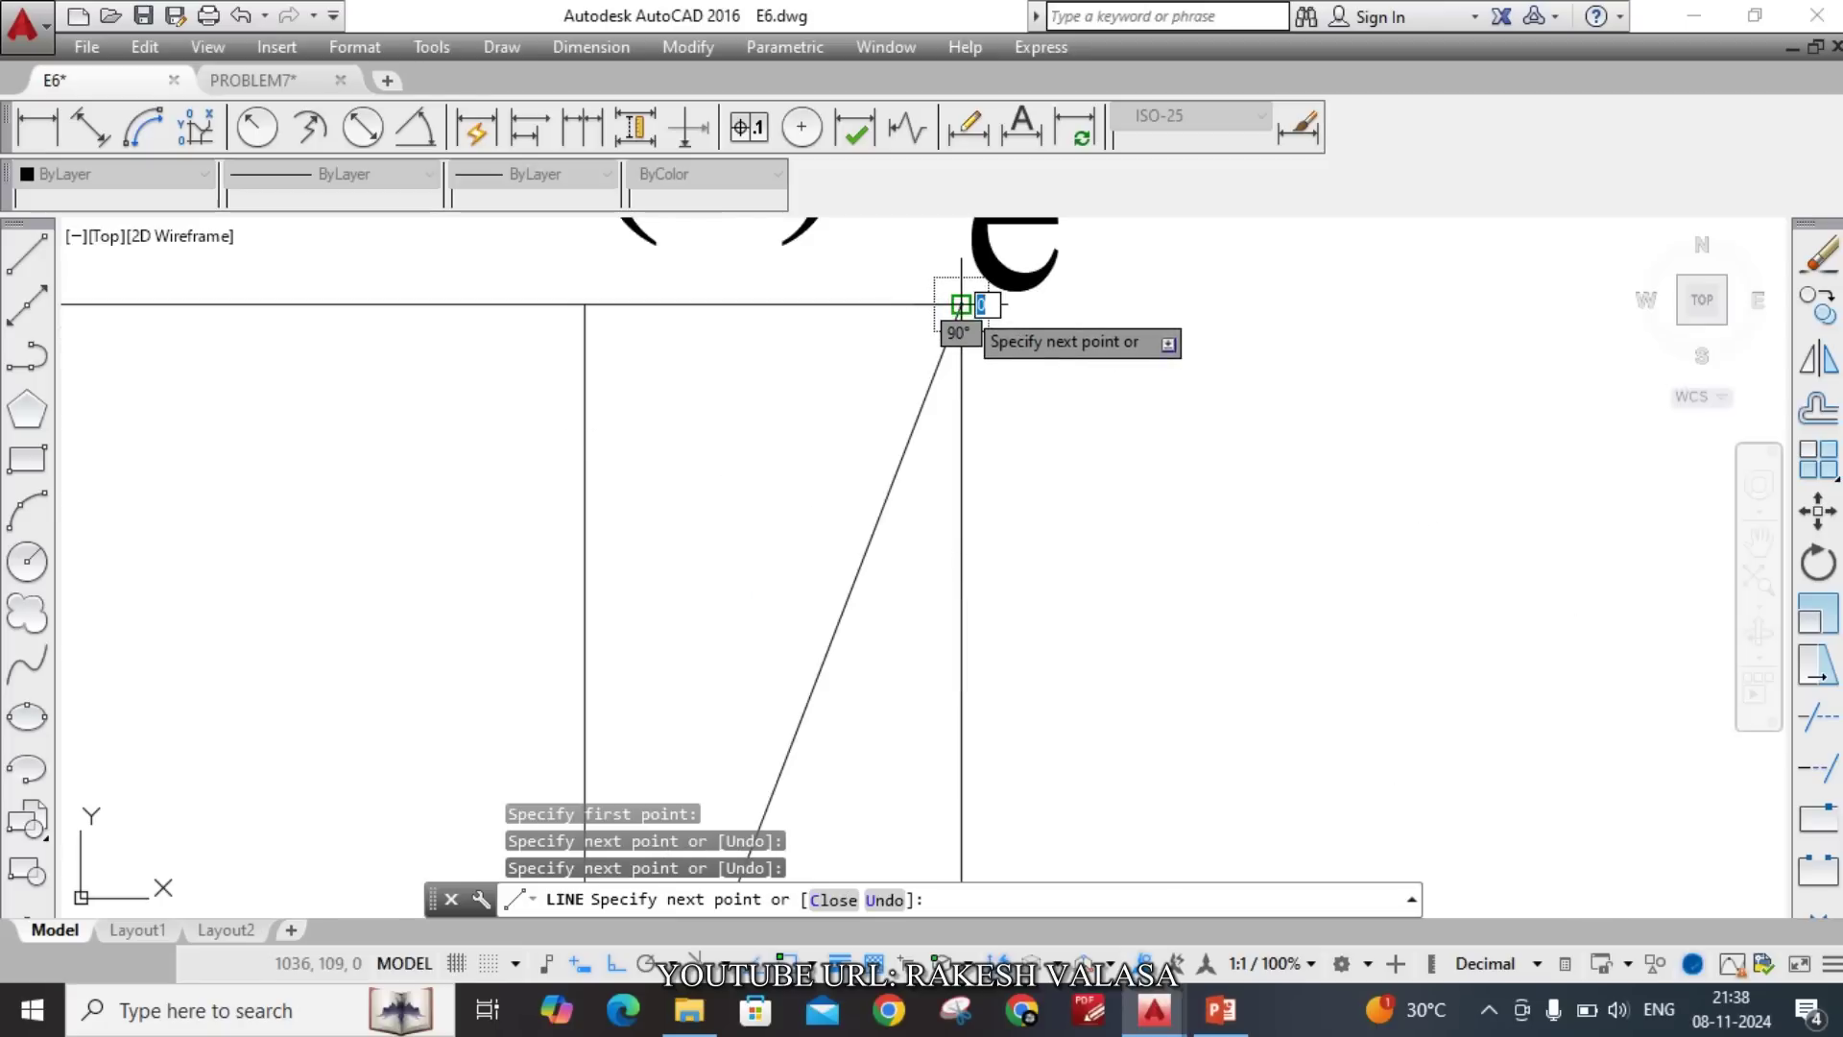
key(Escape)
Move the o' label with ortho off to the right of the apex, clear of the cone's slanting side.
scroll(1091, 617, down, 3)
scroll(1165, 556, down, 2)
scroll(1016, 769, up, 5)
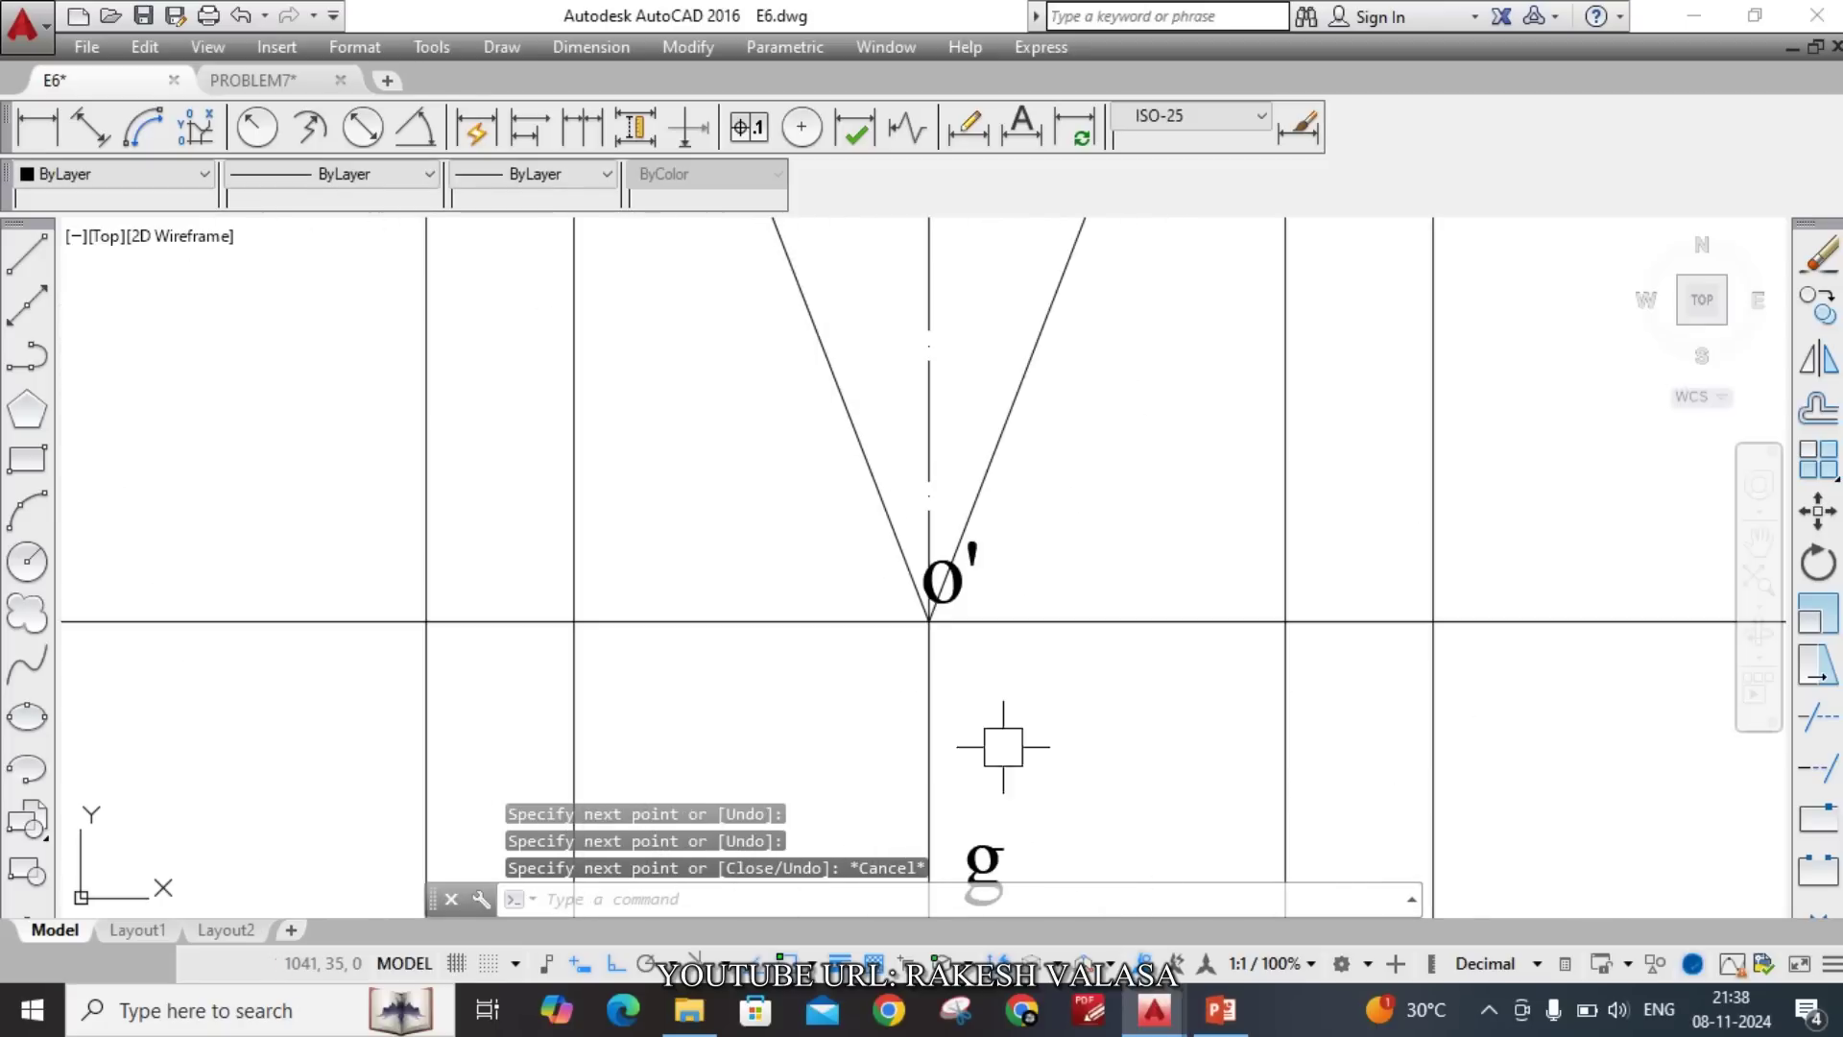
key(Return)
scroll(924, 614, up, 5)
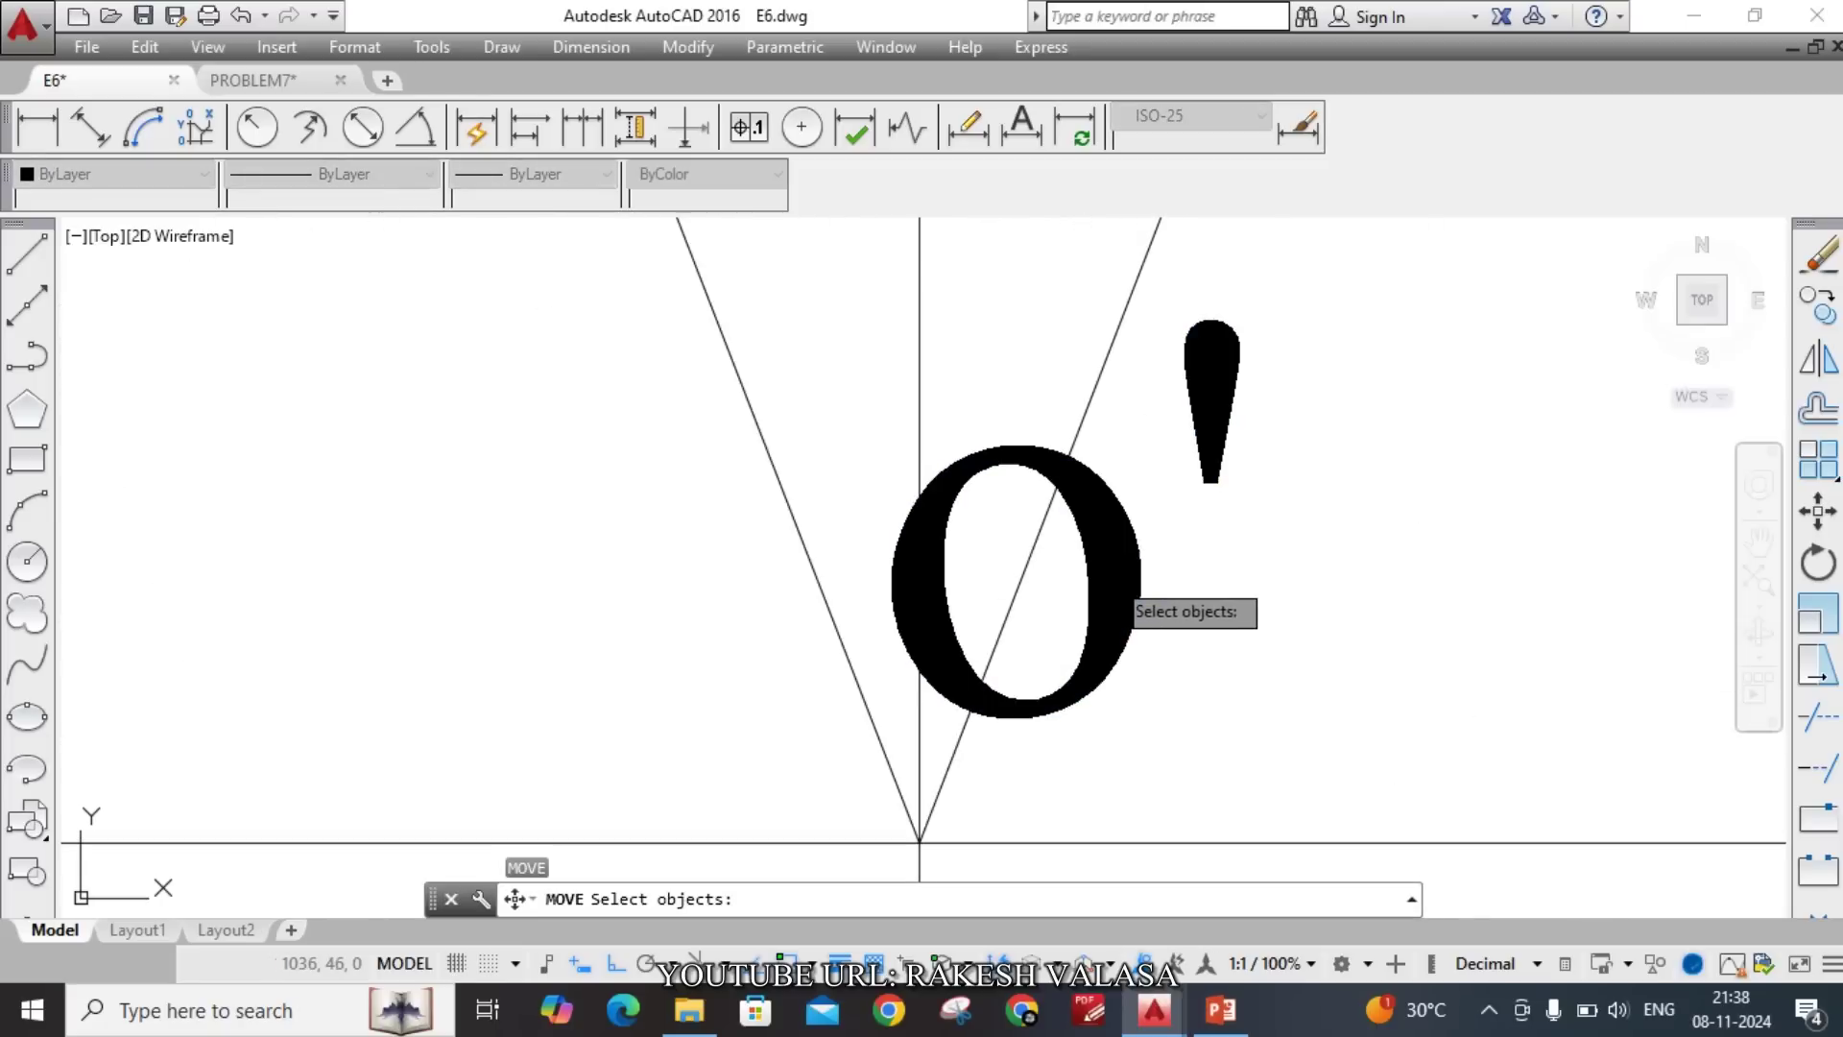
double_click(1131, 607)
click(1131, 606)
scroll(1123, 595, down, 3)
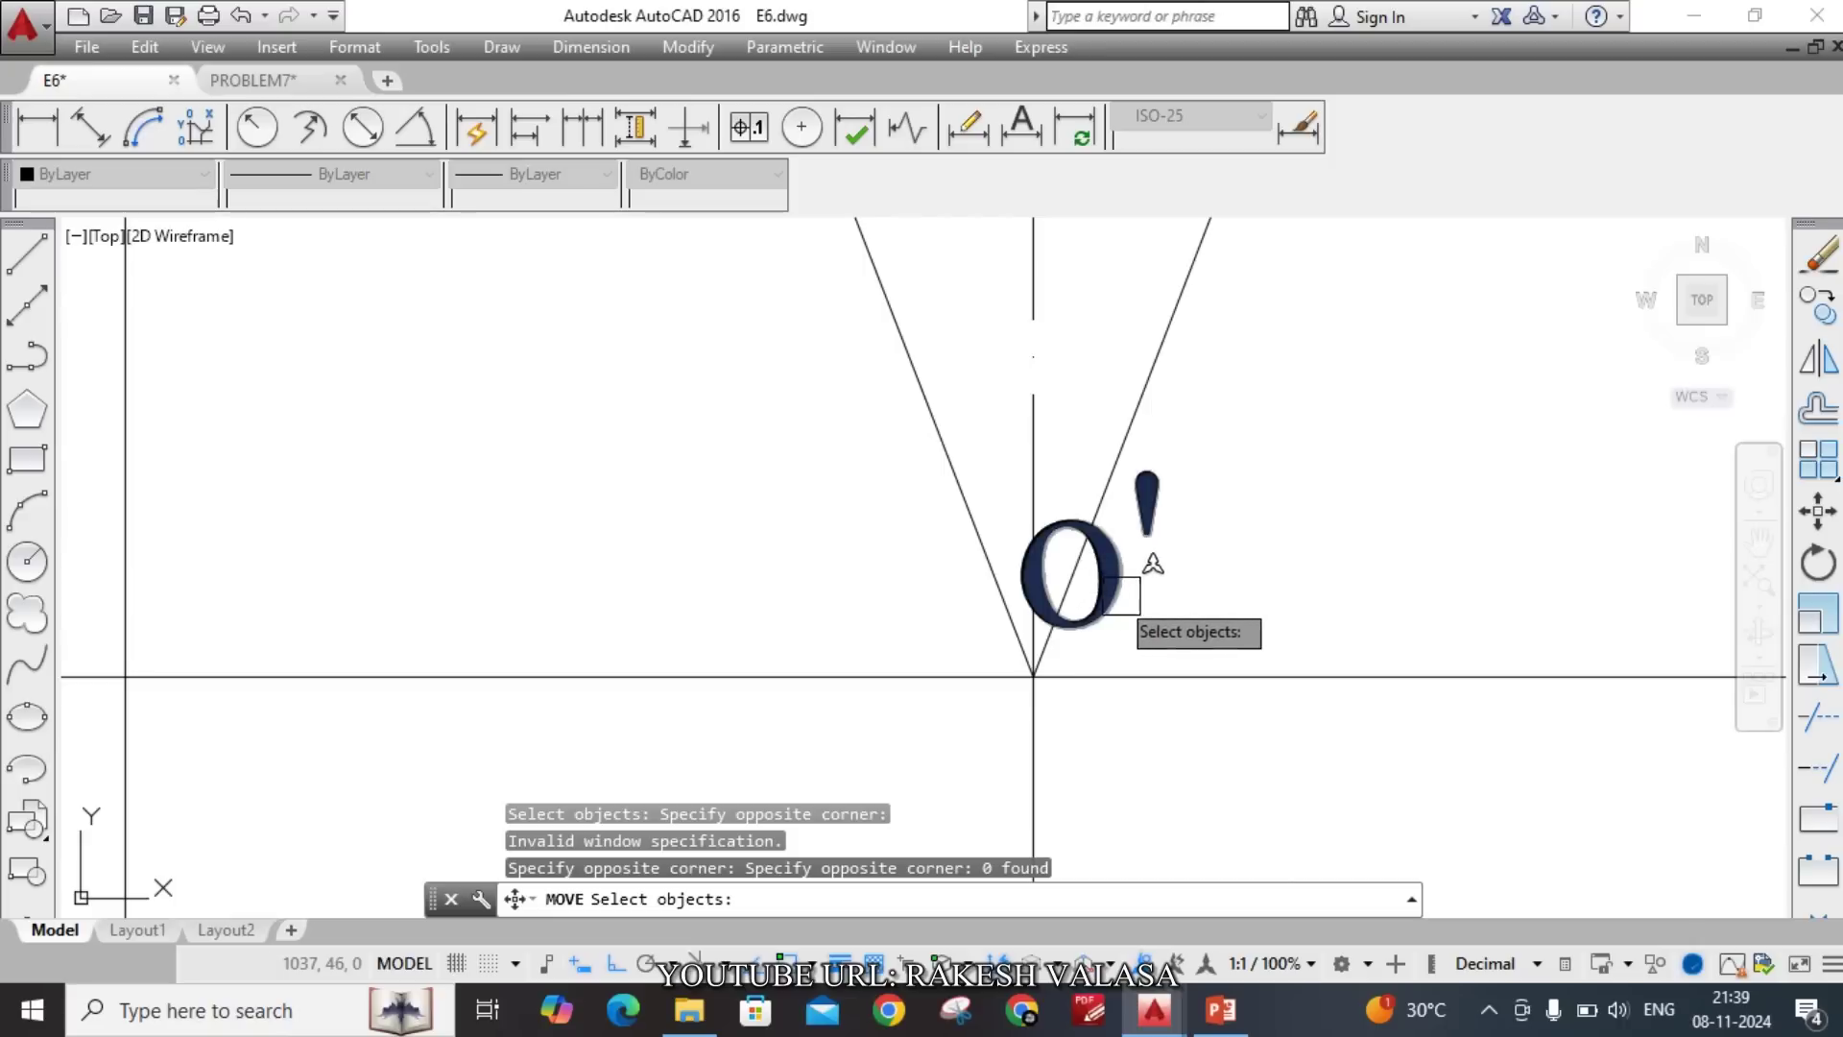
click(1094, 581)
key(Return)
click(1085, 576)
scroll(1016, 759, up, 8)
scroll(1016, 760, down, 8)
key(F8)
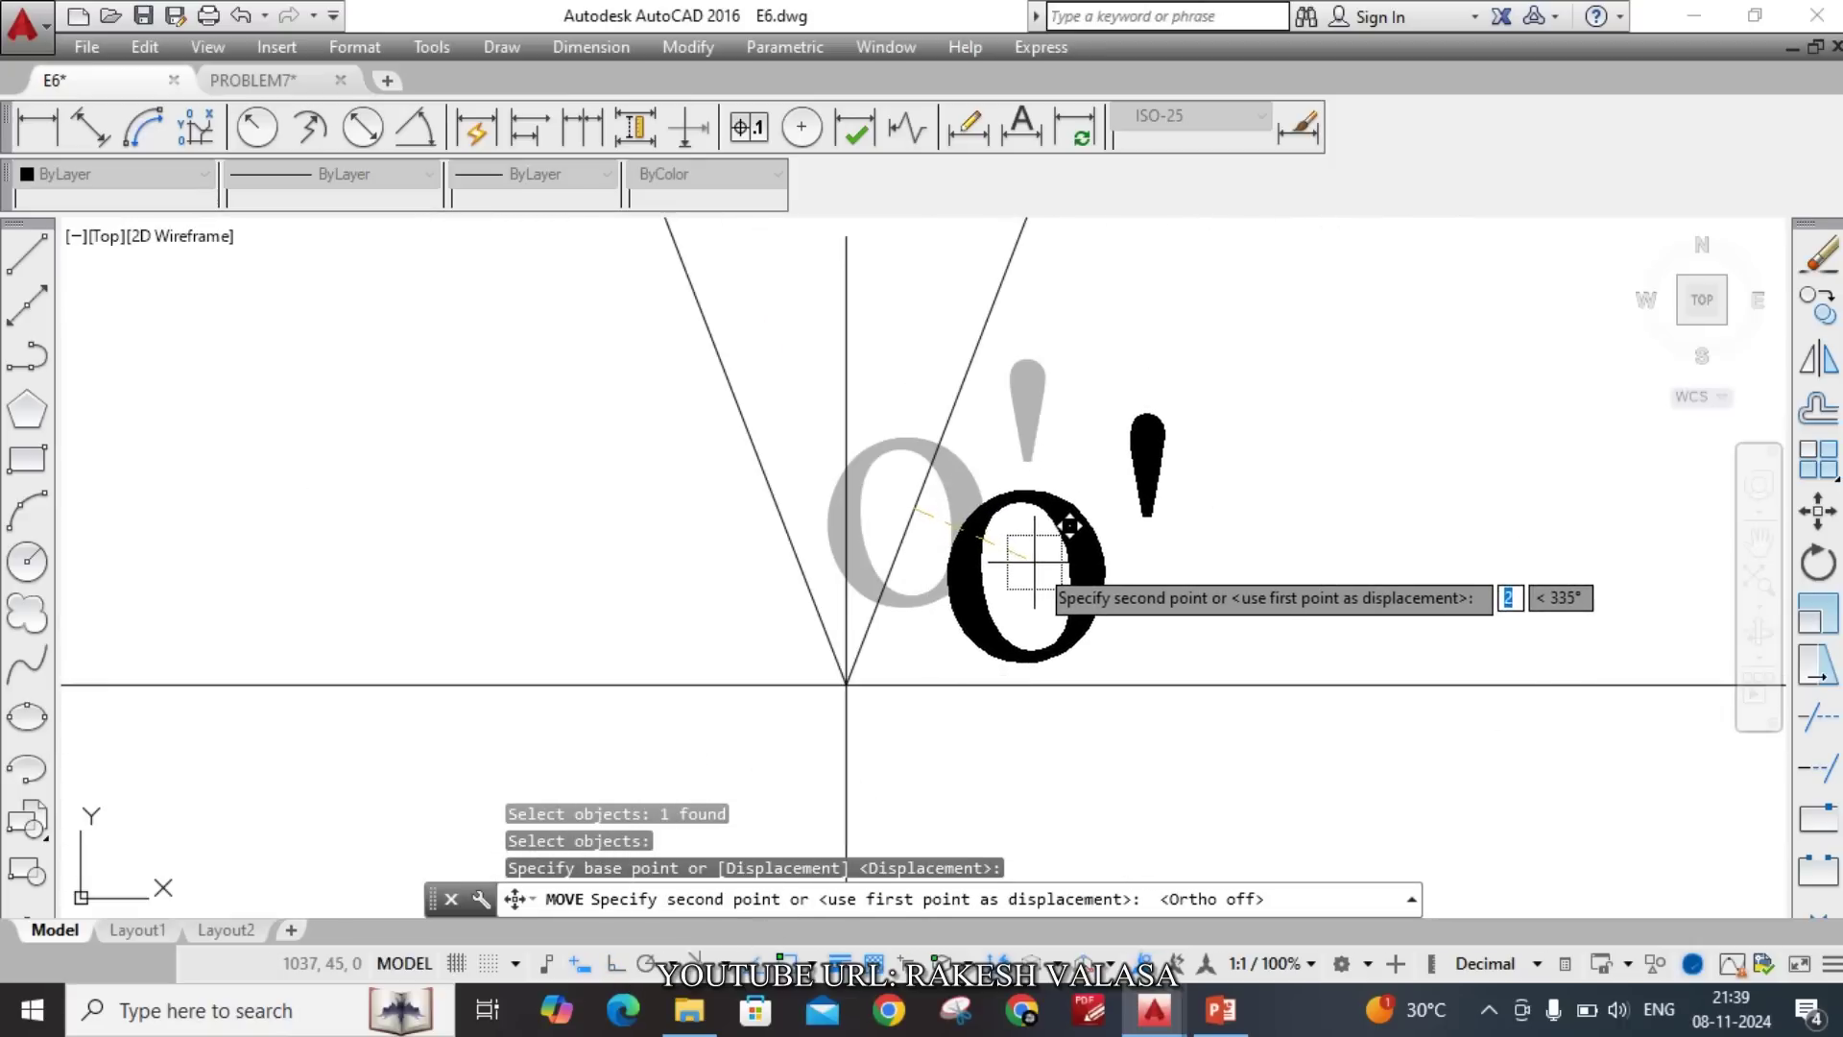
click(1034, 562)
Move the a' label slightly outward from the left end of the base line in the front view.
scroll(1053, 572, down, 9)
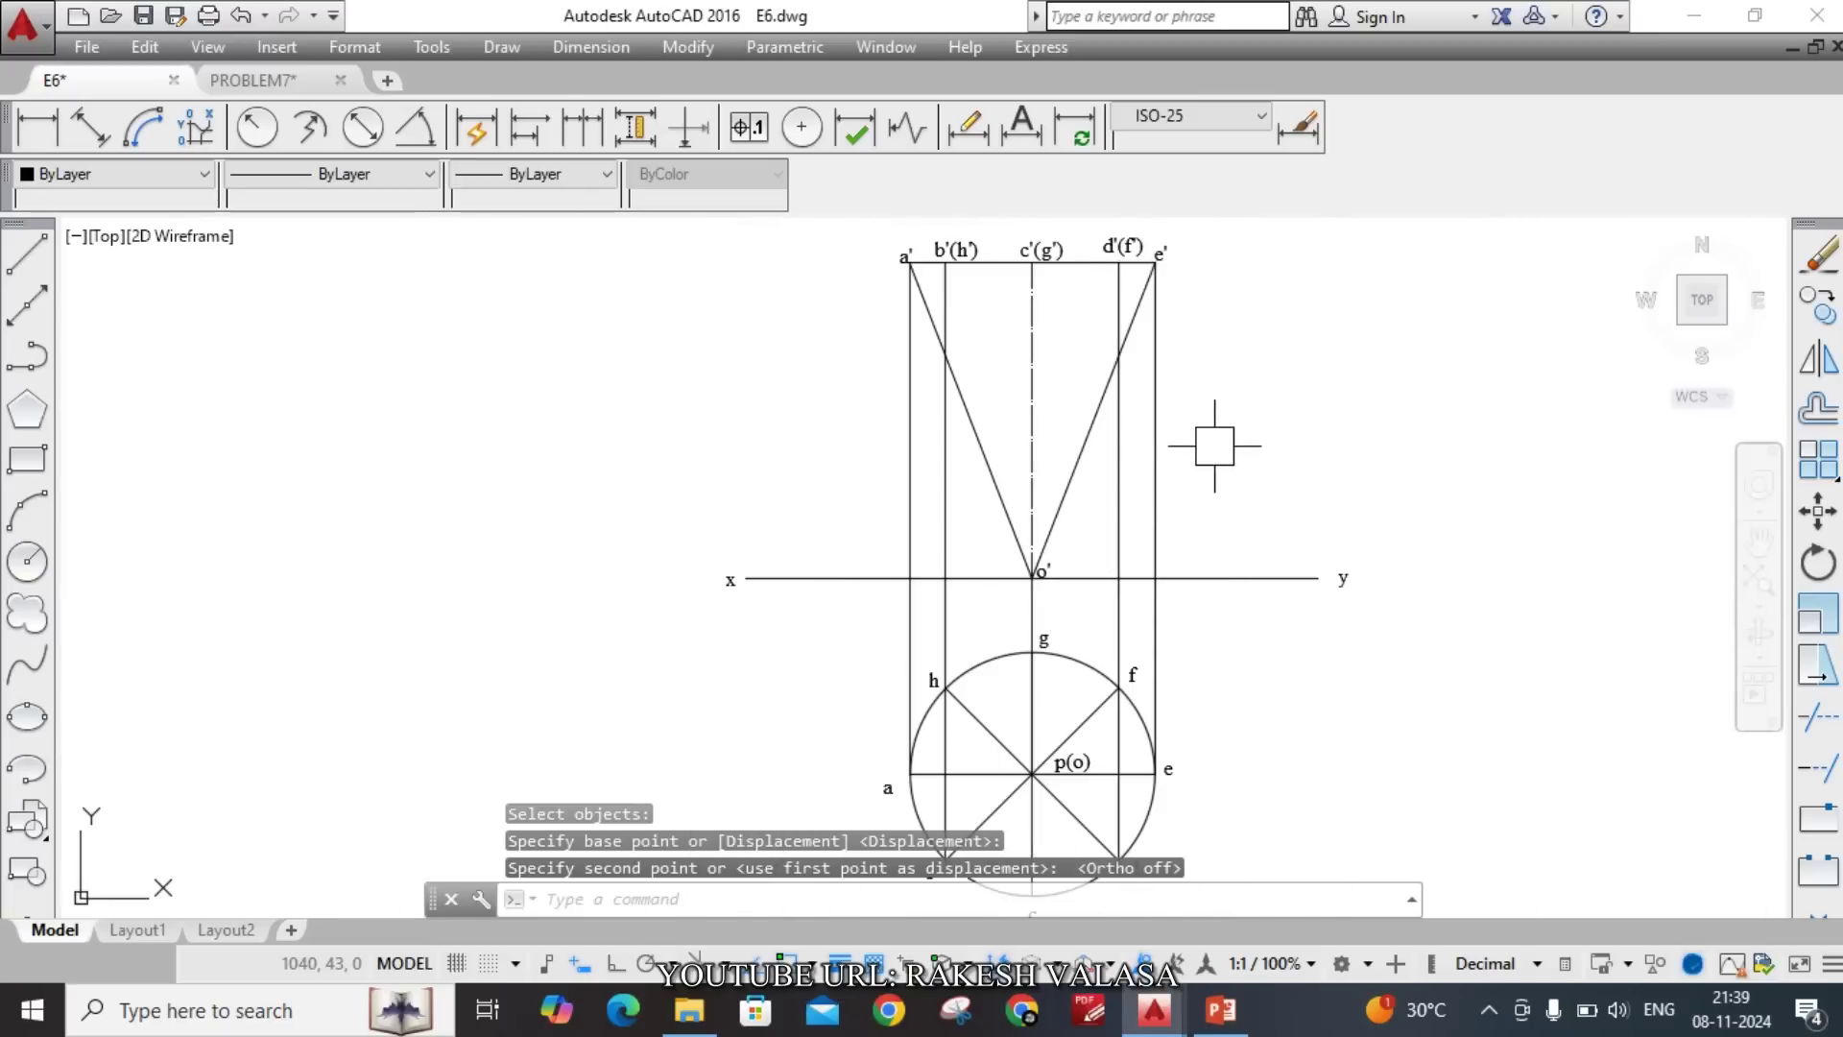
scroll(1247, 374, down, 2)
scroll(1113, 279, up, 6)
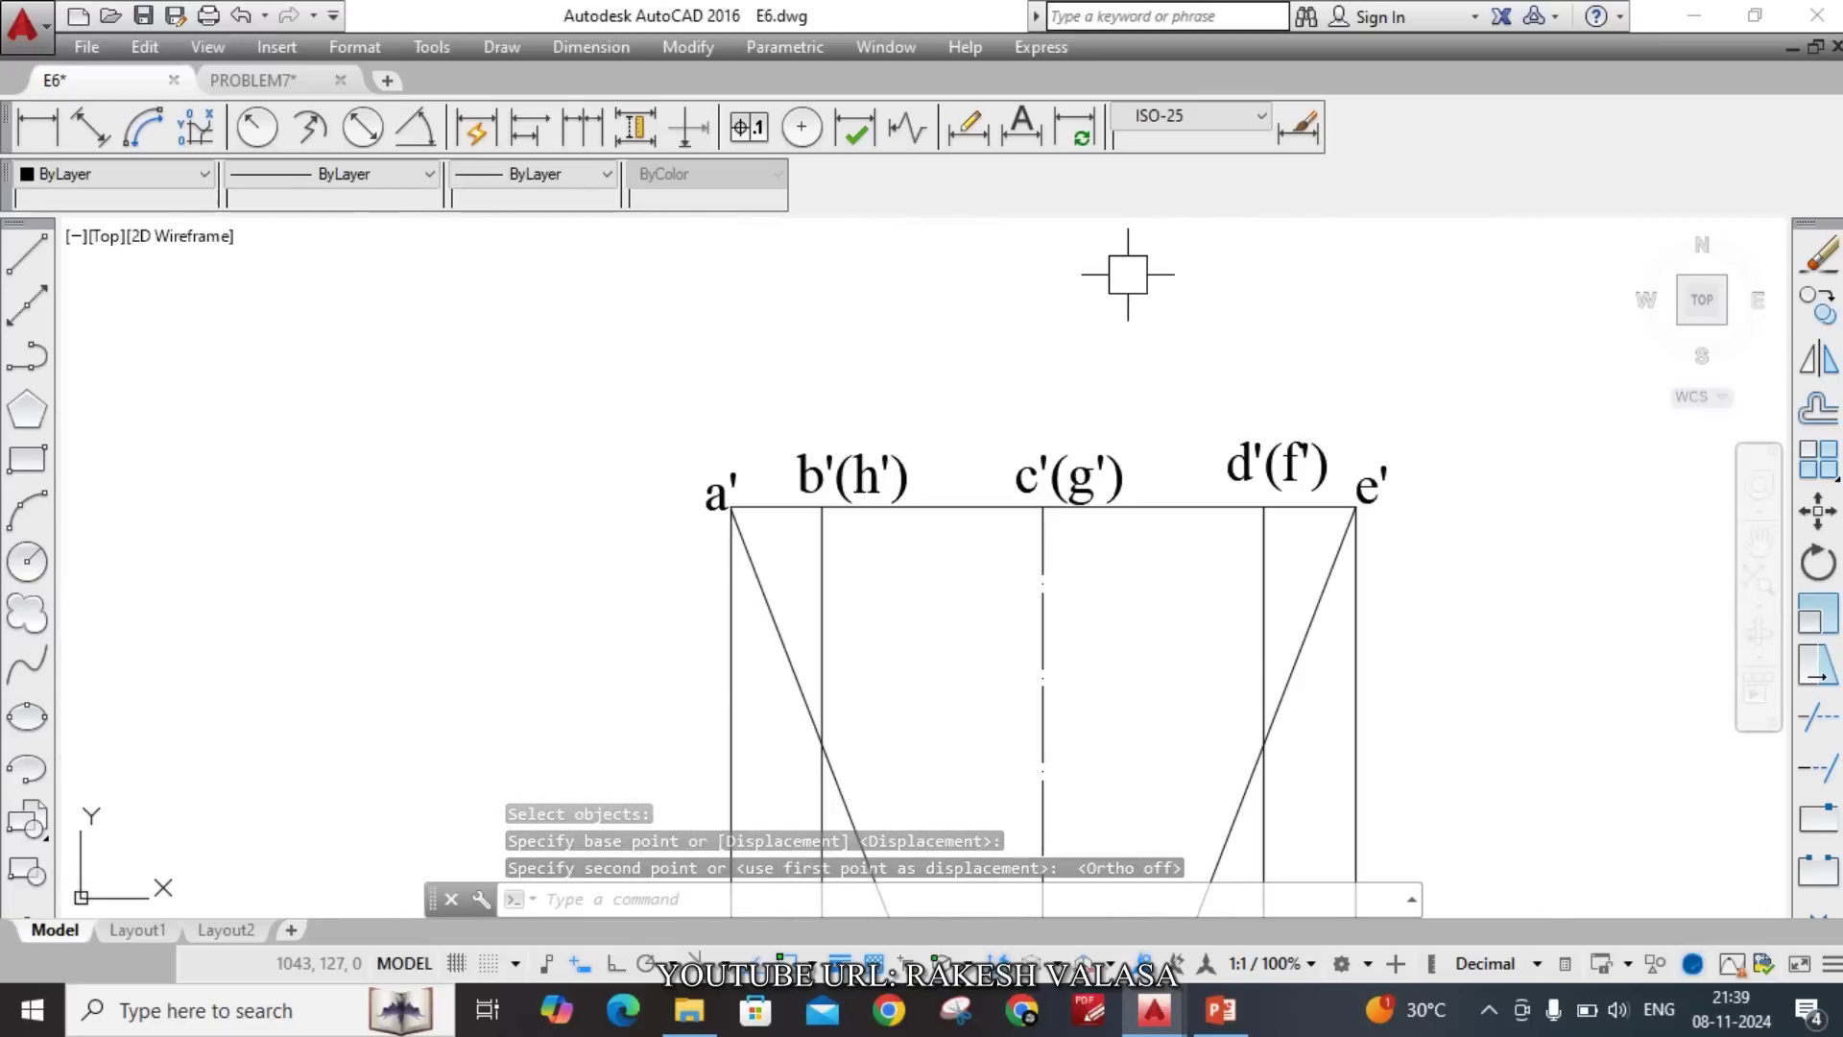
scroll(720, 489, up, 3)
key(space)
click(758, 509)
key(Return)
click(740, 443)
click(765, 461)
Add a vertical linear dimension for the axis from apex o' to the base line, placed left of the front view.
scroll(781, 432, down, 5)
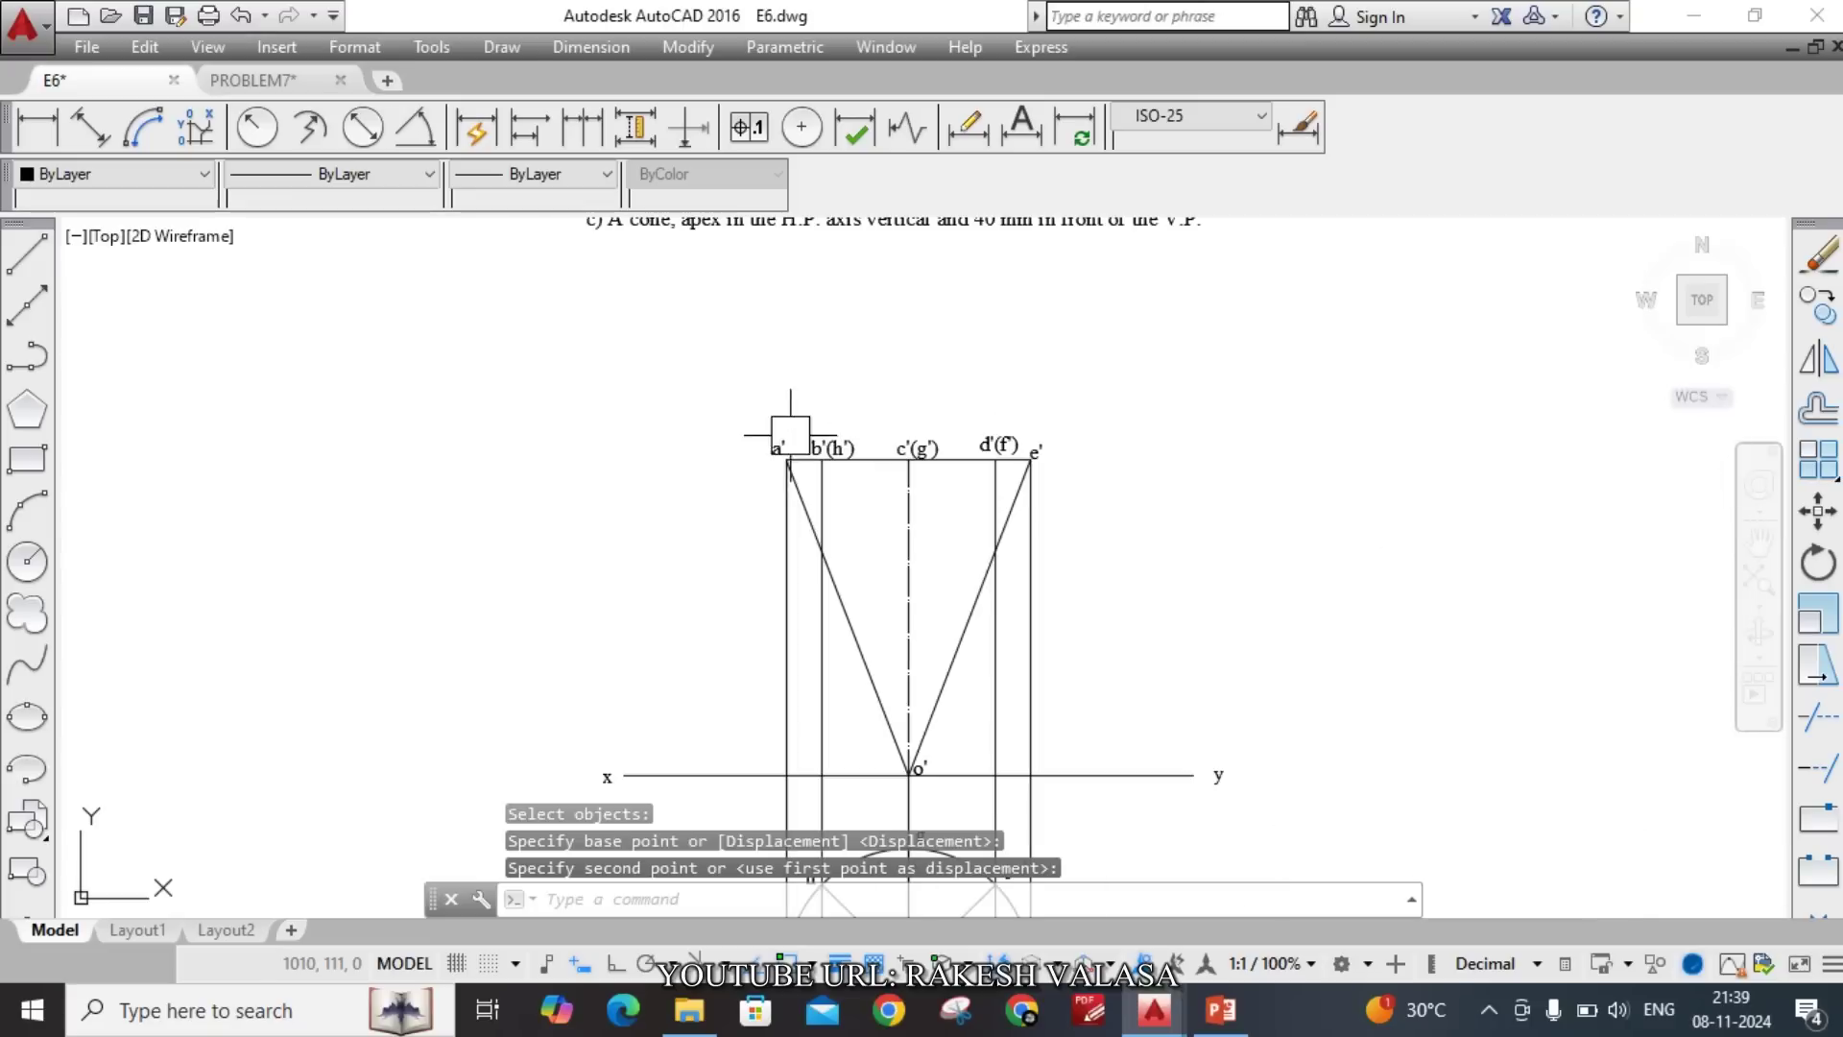
scroll(1193, 476, up, 4)
key(Escape)
text(dli)
key(space)
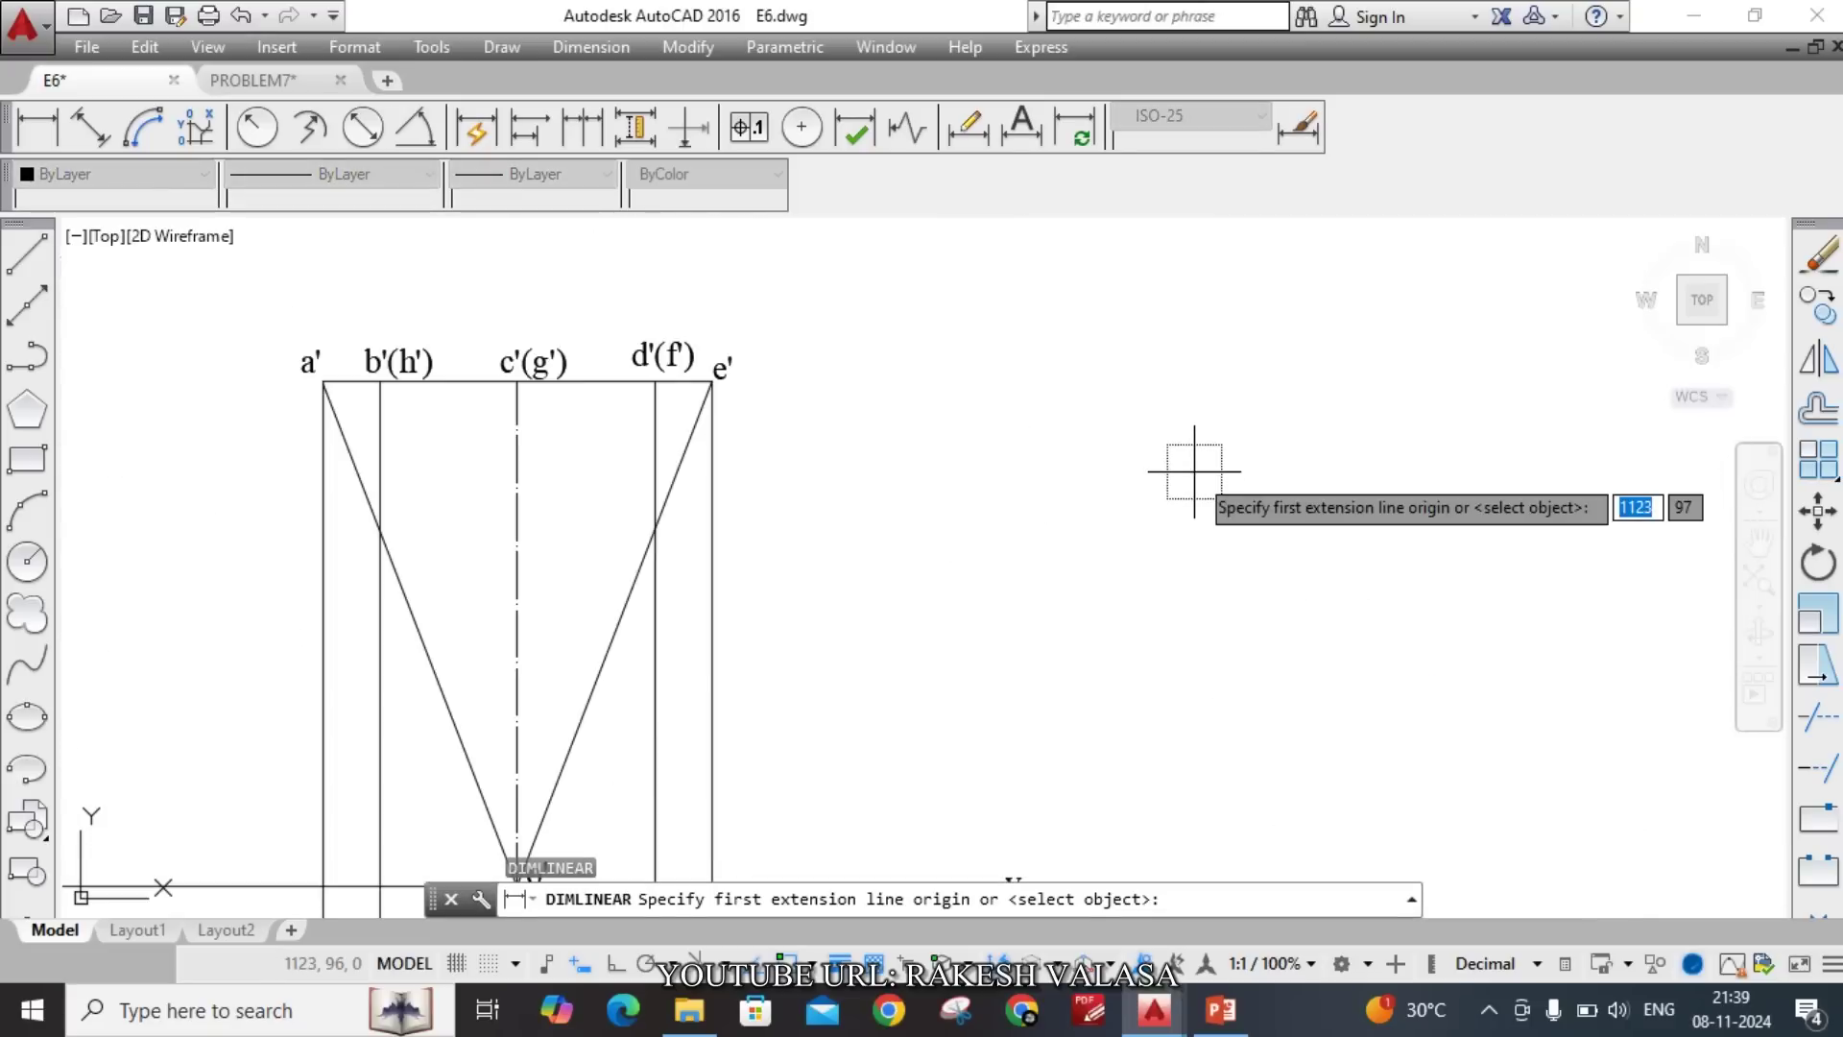
scroll(1257, 310, down, 4)
scroll(921, 557, up, 8)
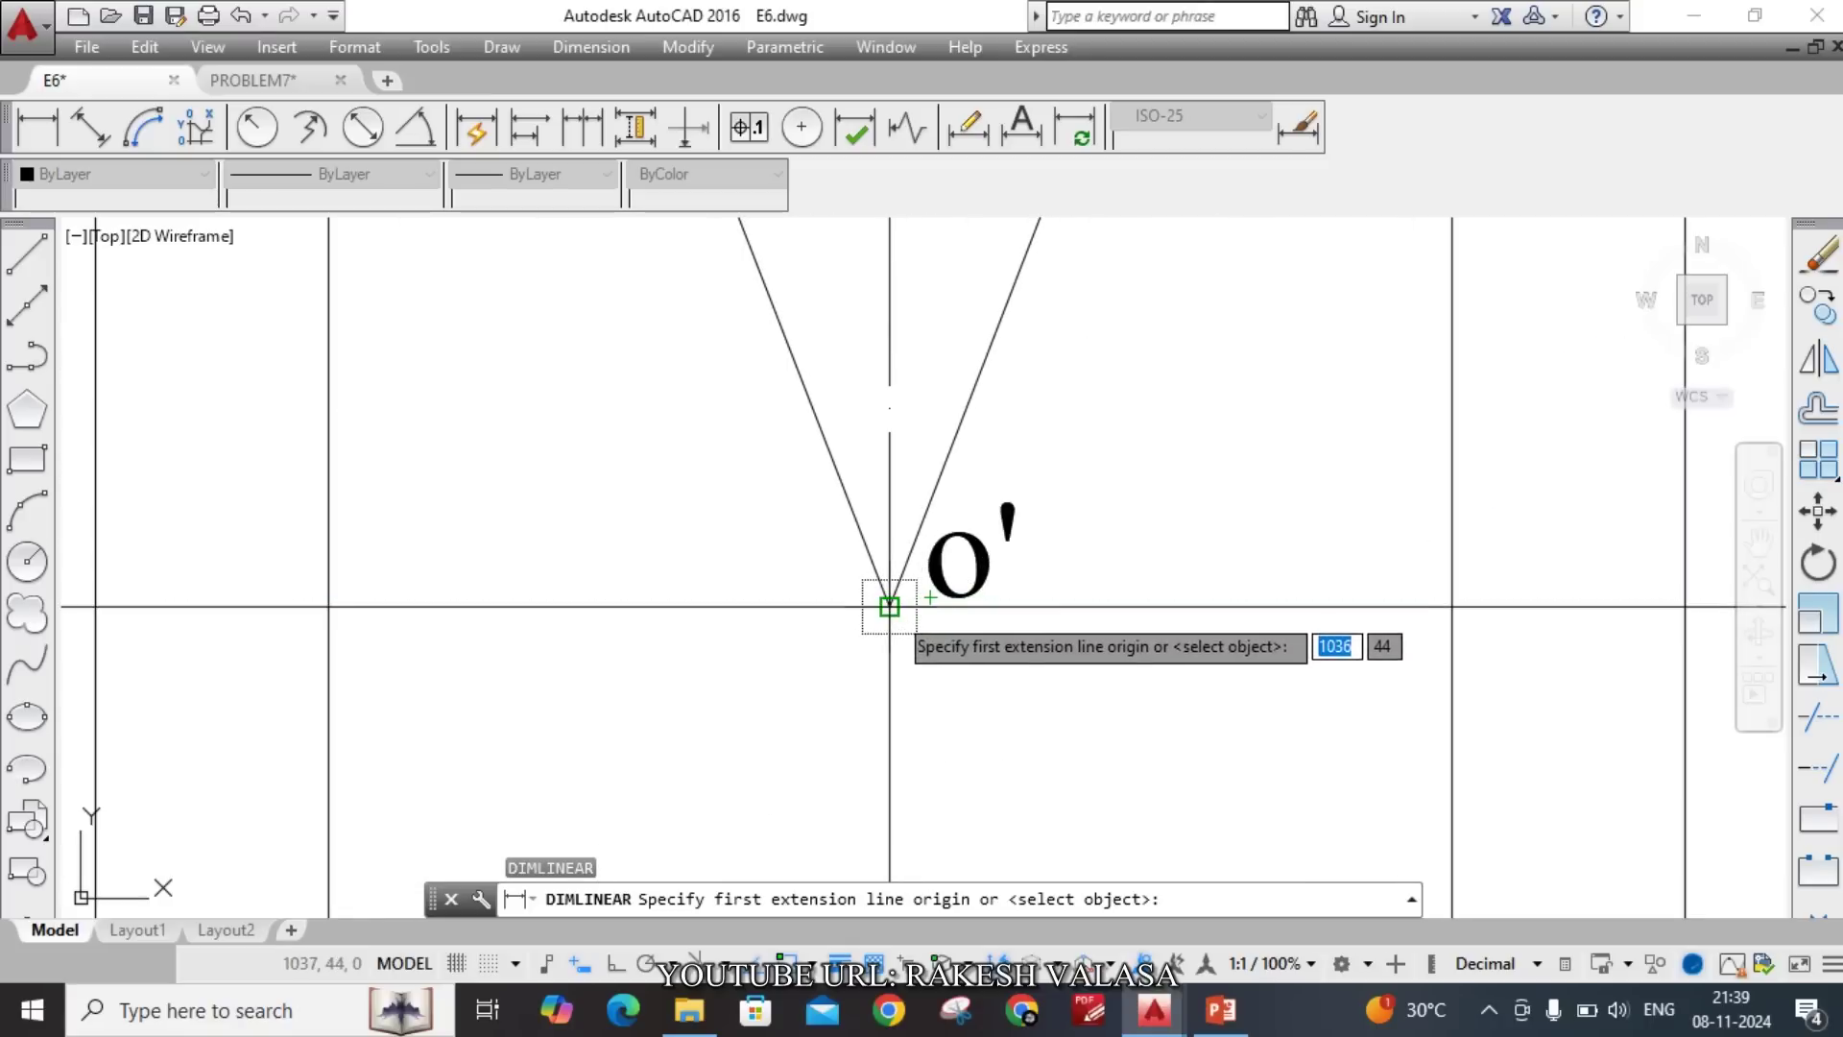
scroll(880, 605, up, 3)
click(876, 605)
scroll(877, 605, down, 5)
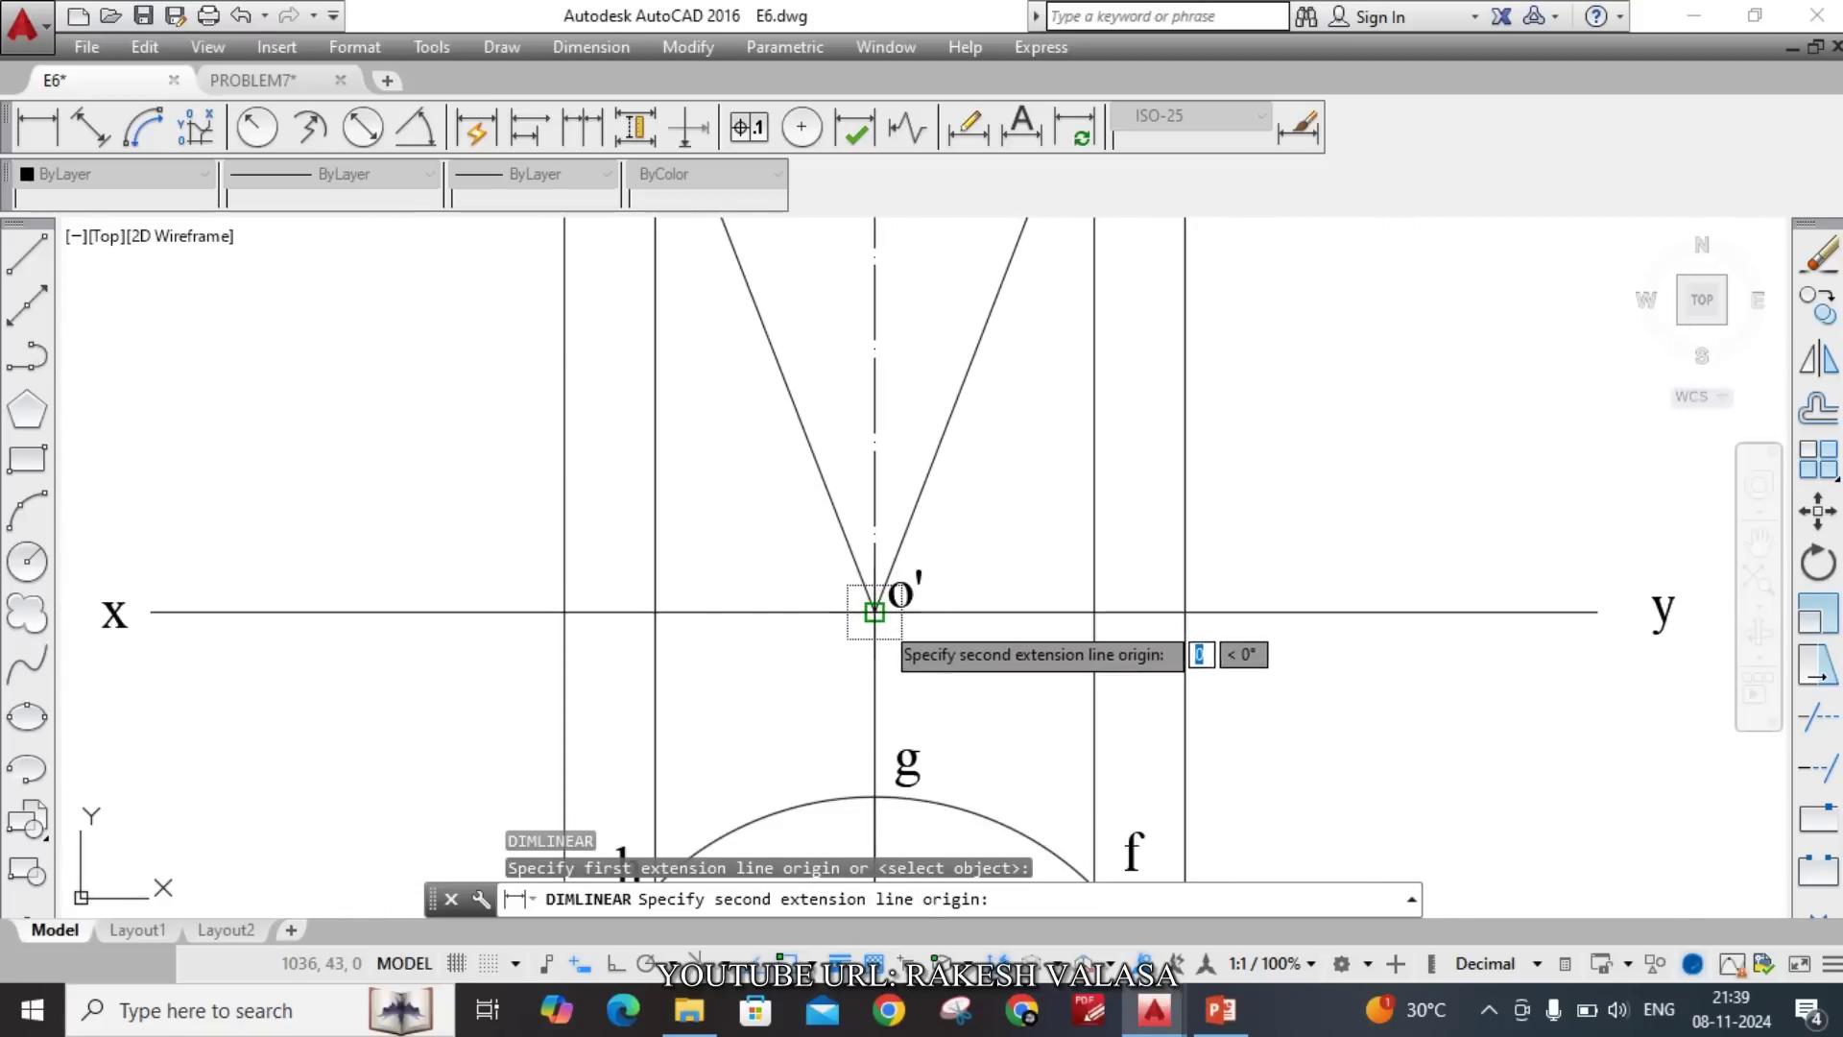
scroll(893, 382, up, 5)
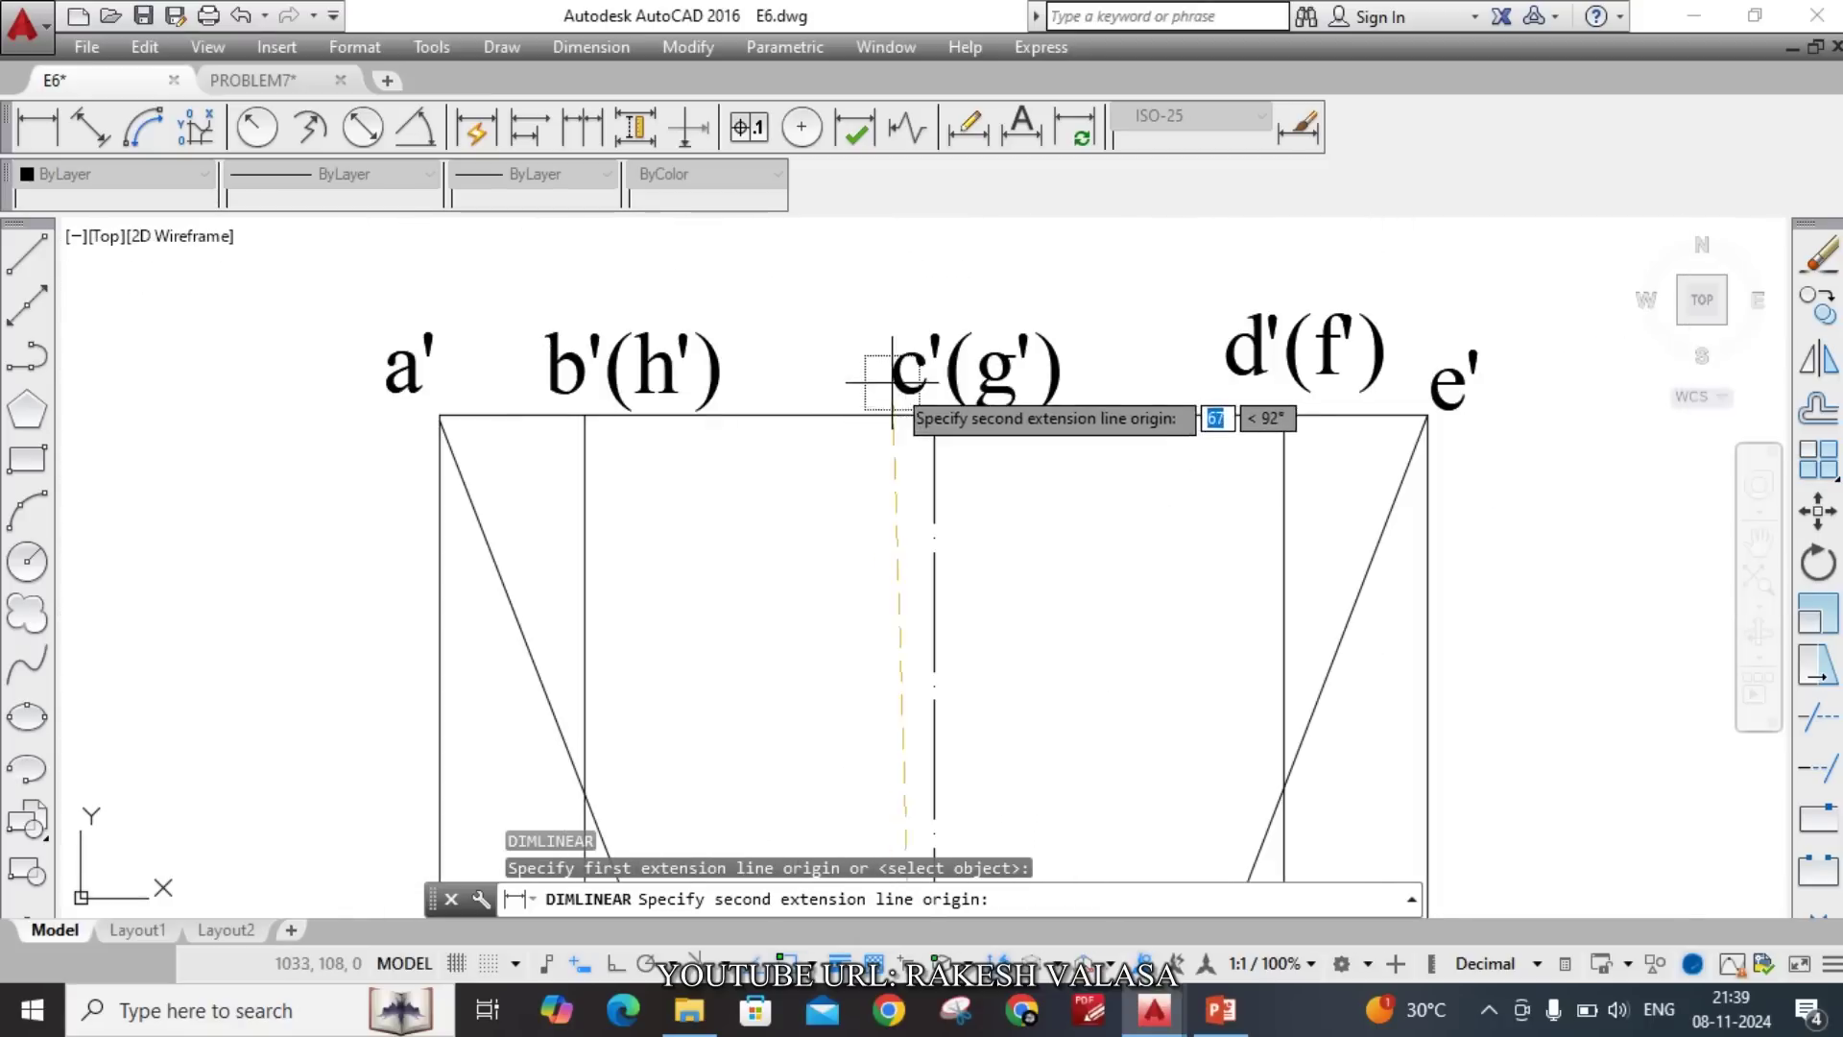
click(933, 415)
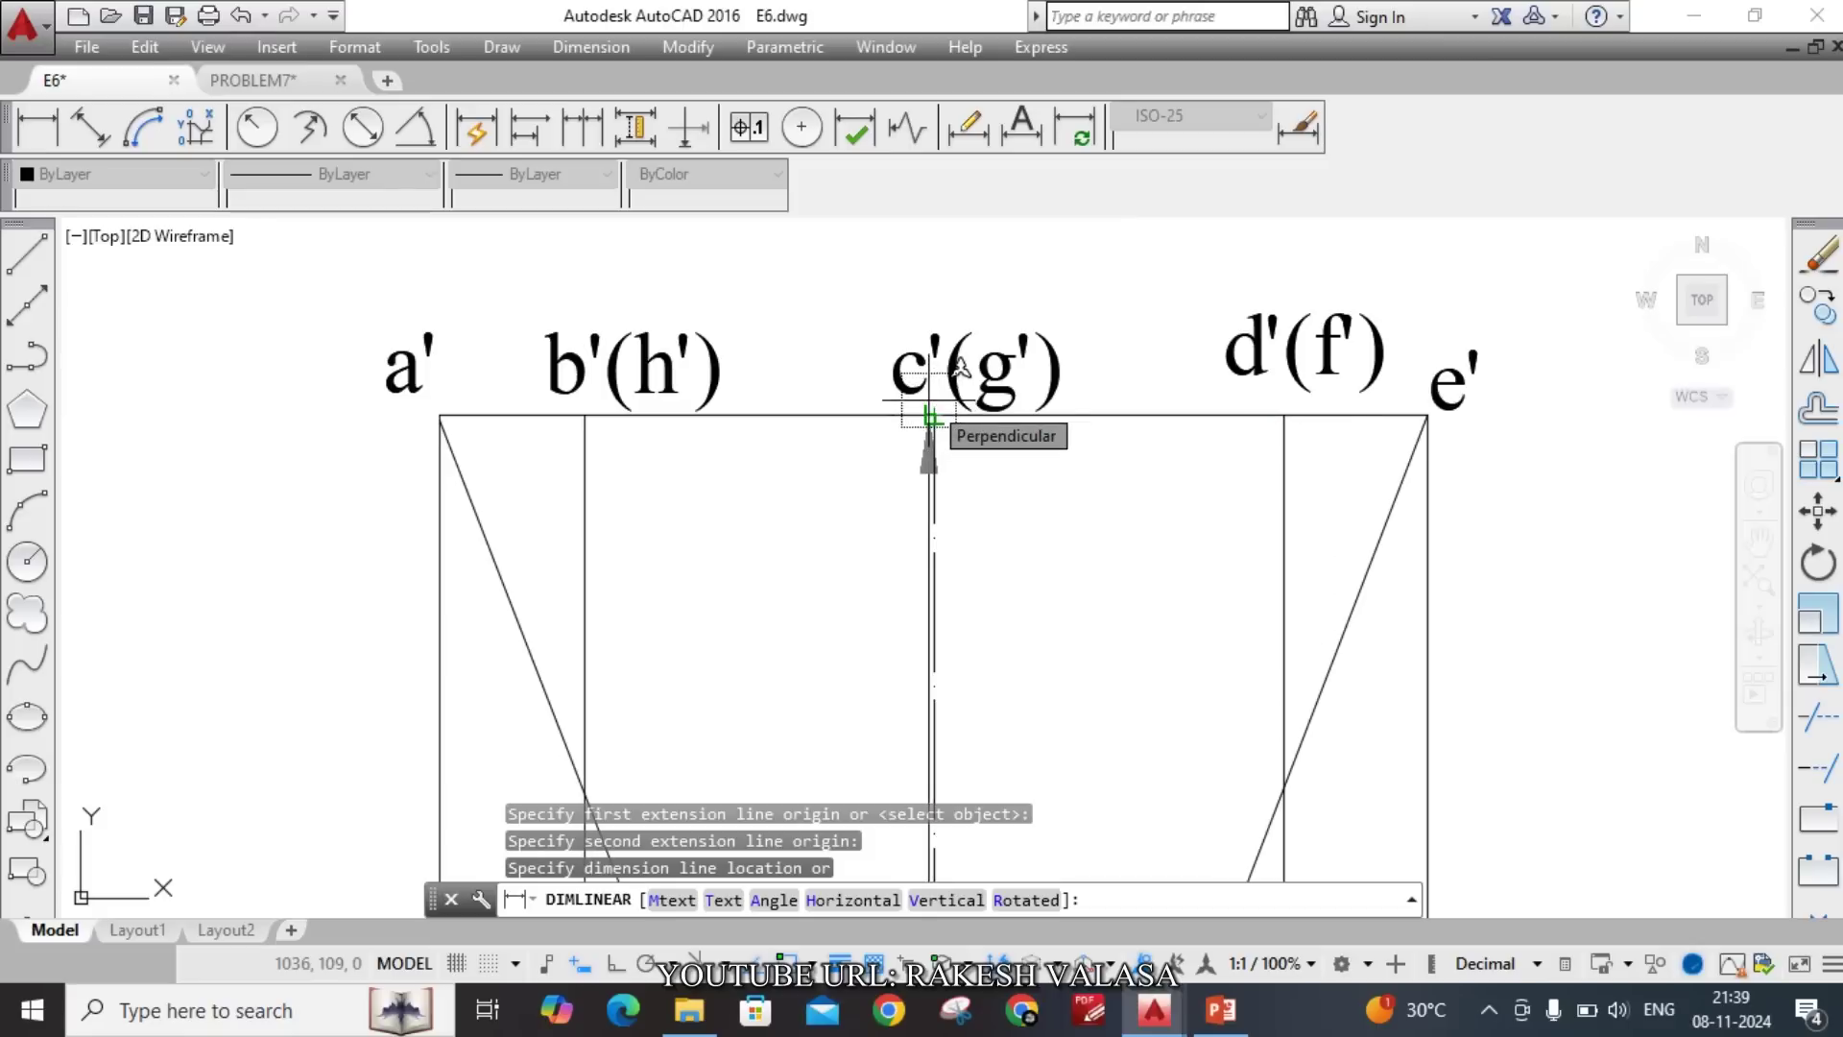
scroll(928, 414, down, 4)
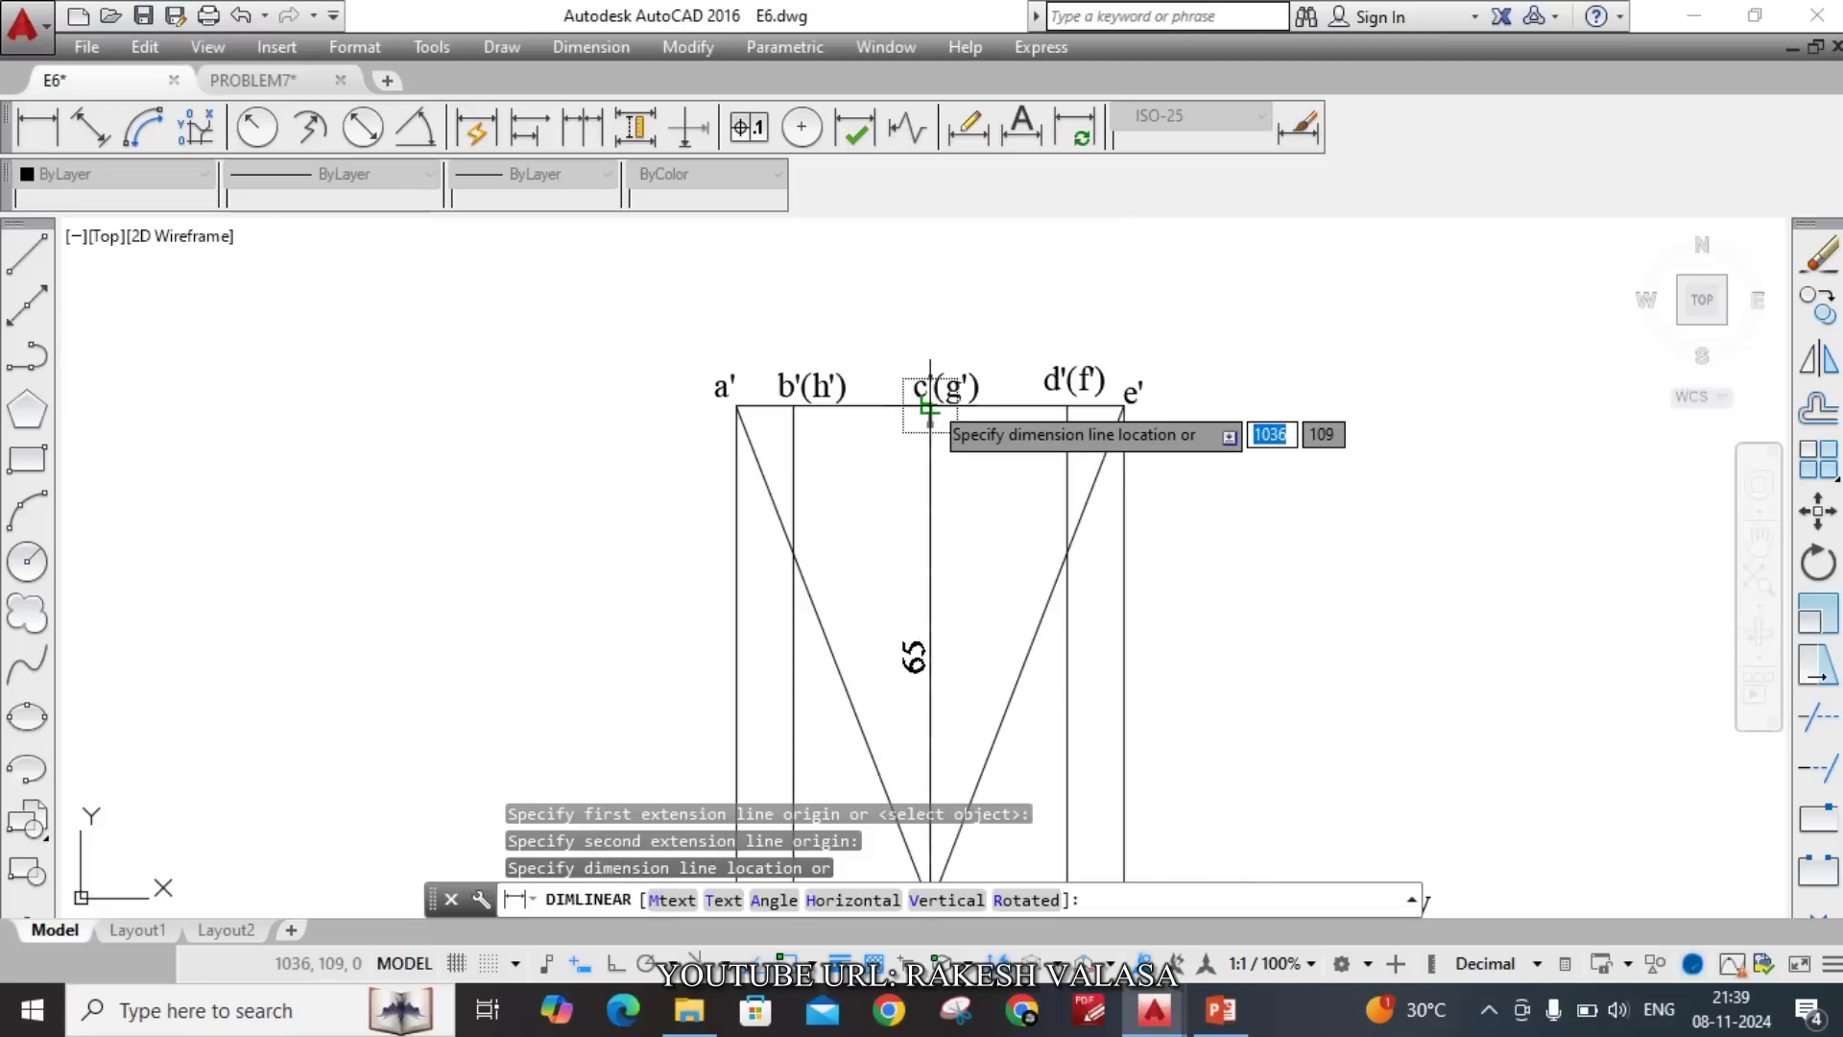
scroll(635, 451, down, 4)
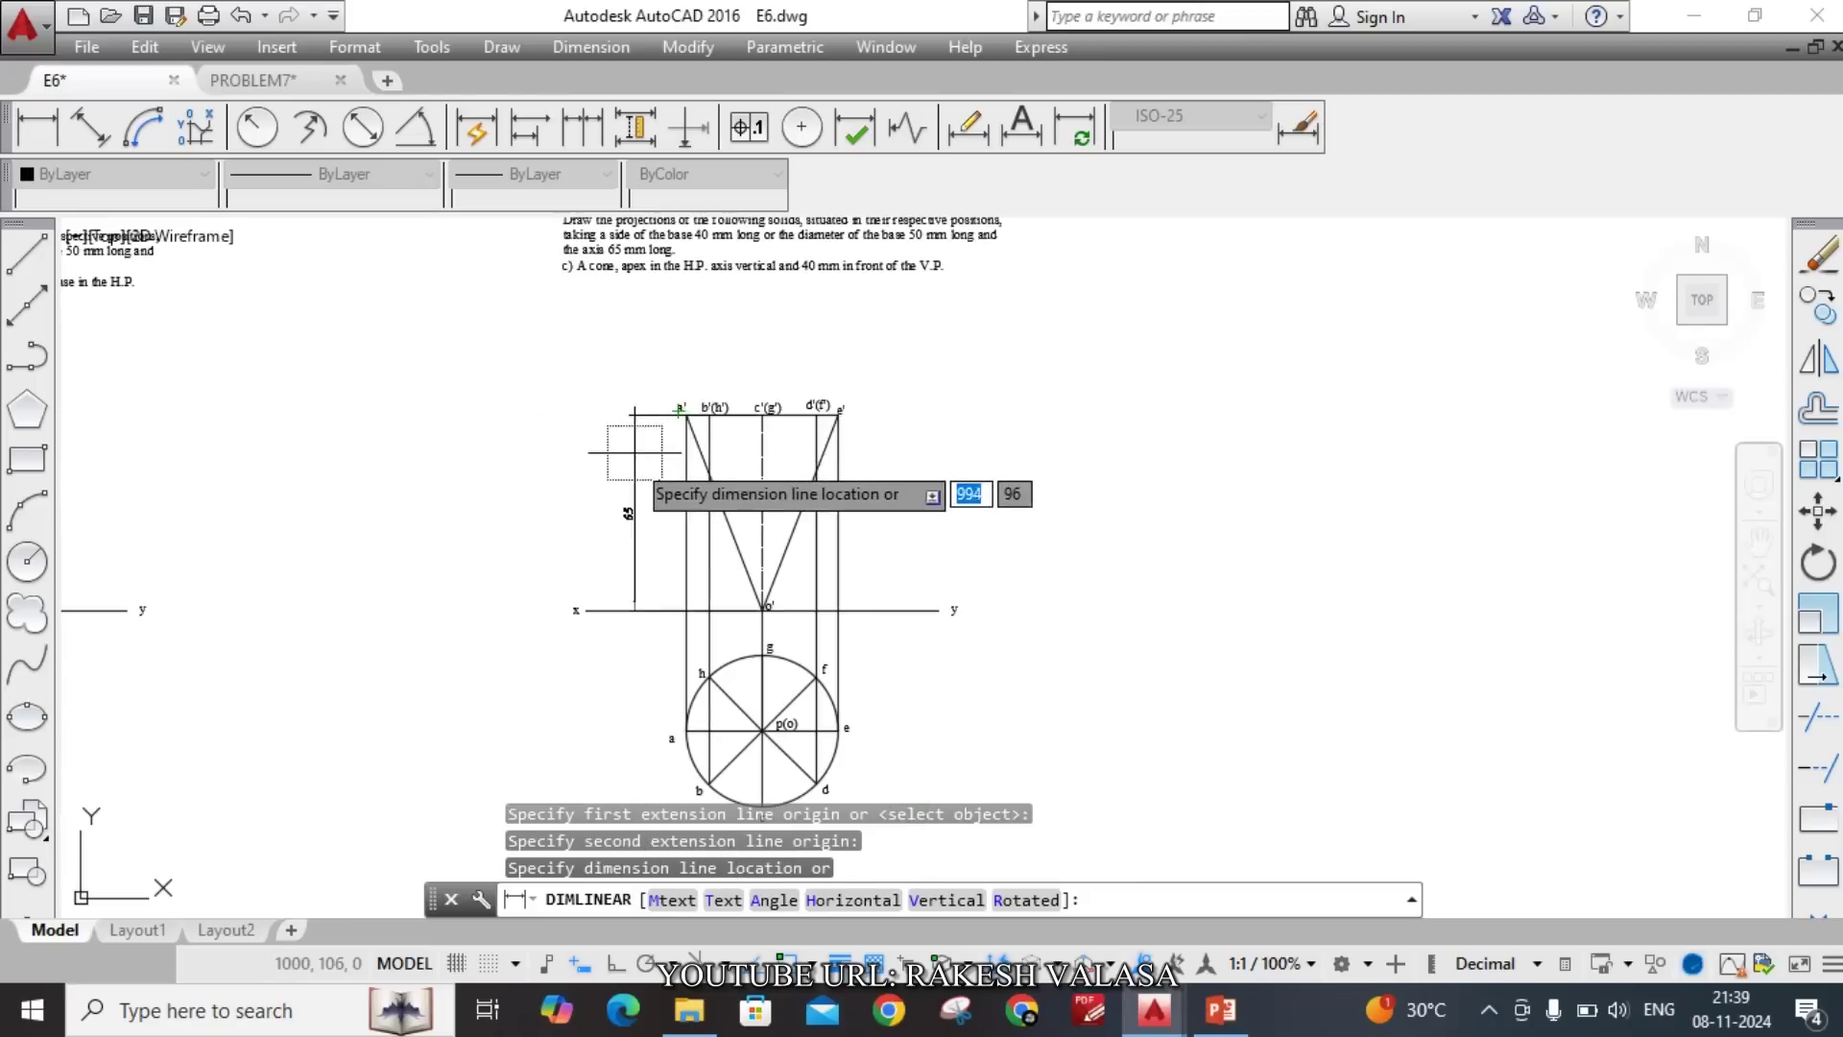
scroll(634, 451, up, 3)
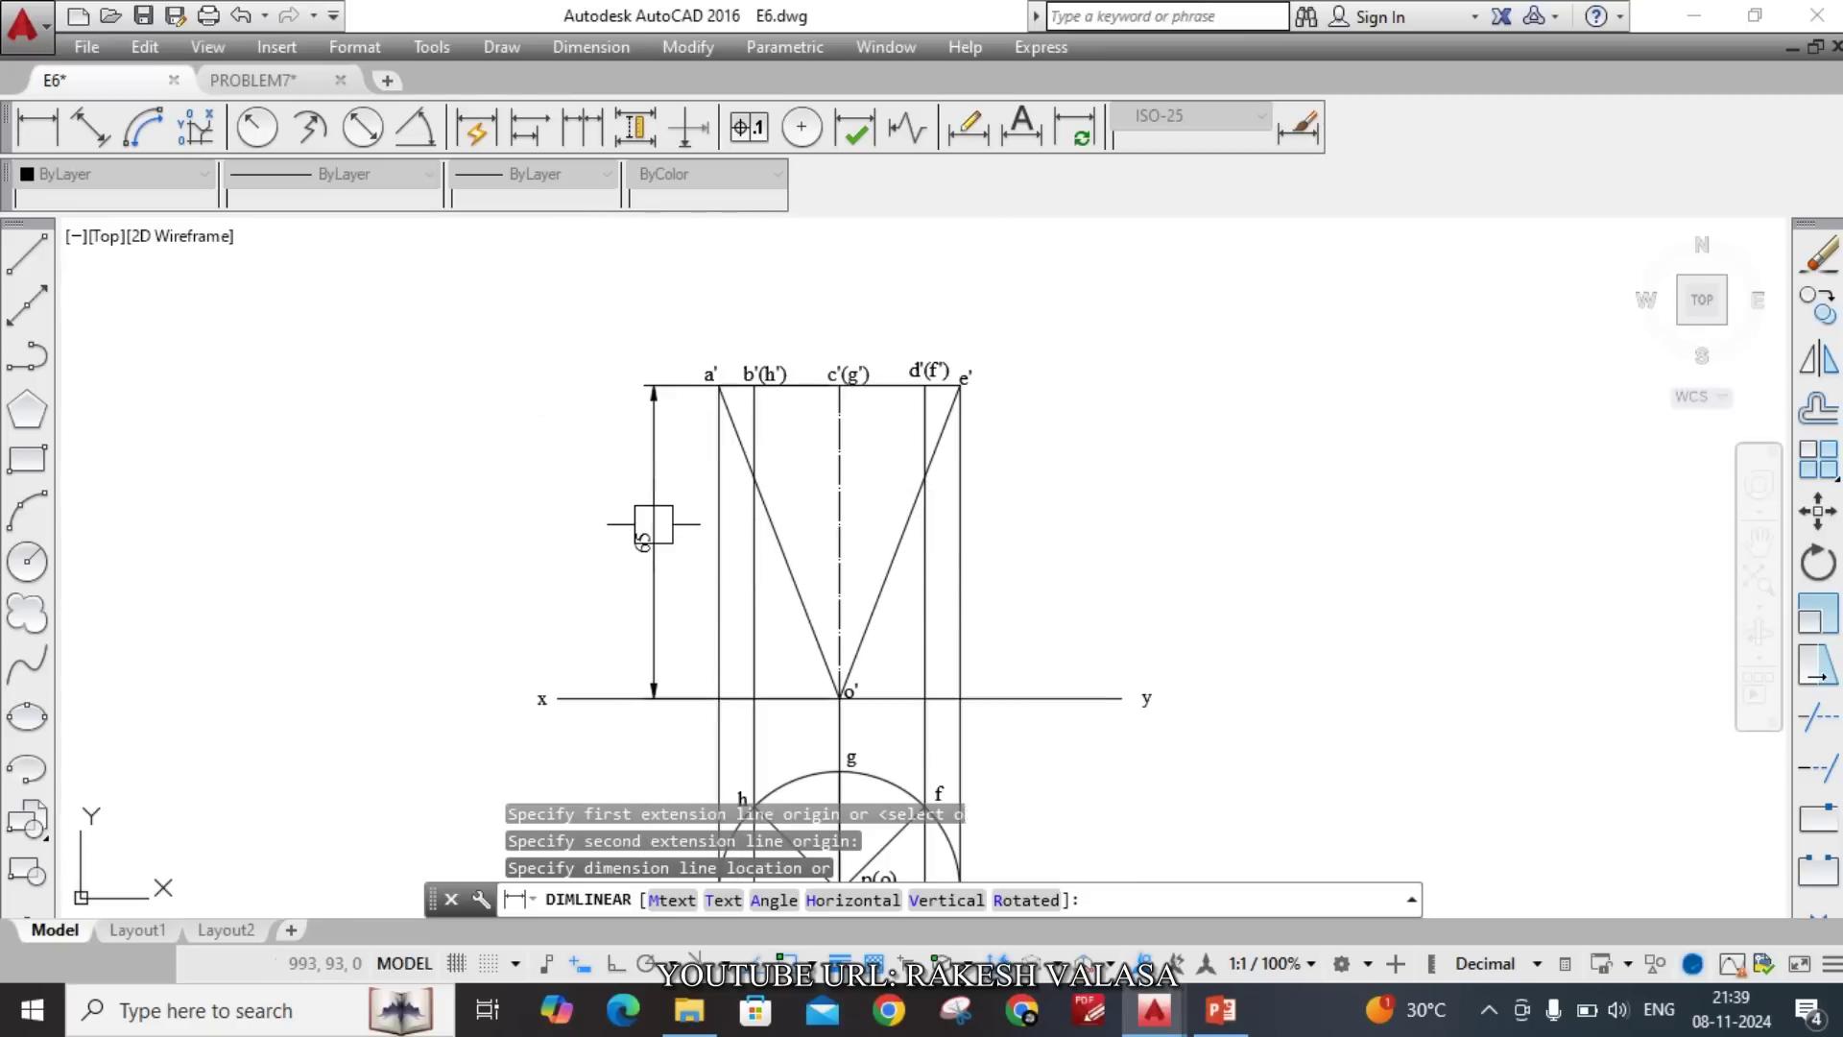
click(654, 451)
Add a diameter dimension to the base circle in the top view, placed outside it between c and d.
text(ddi)
key(Return)
scroll(955, 591, down, 4)
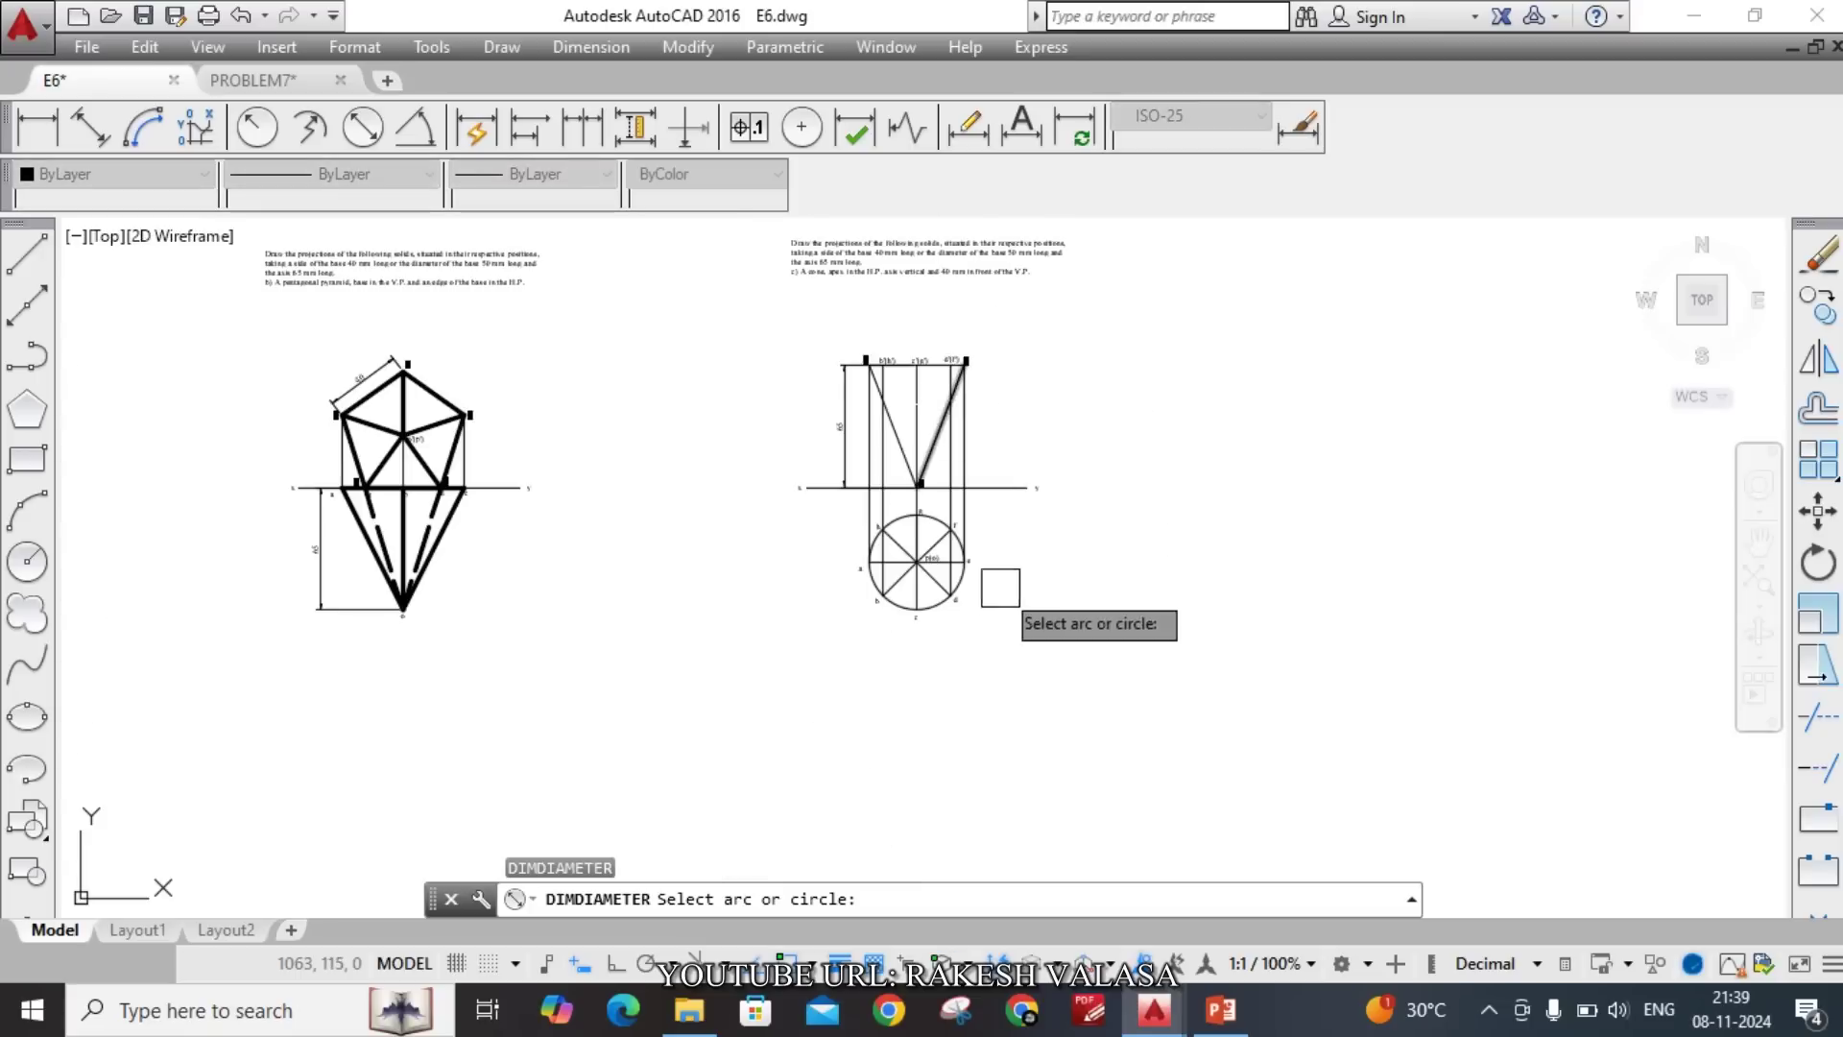
scroll(970, 584, up, 6)
click(827, 653)
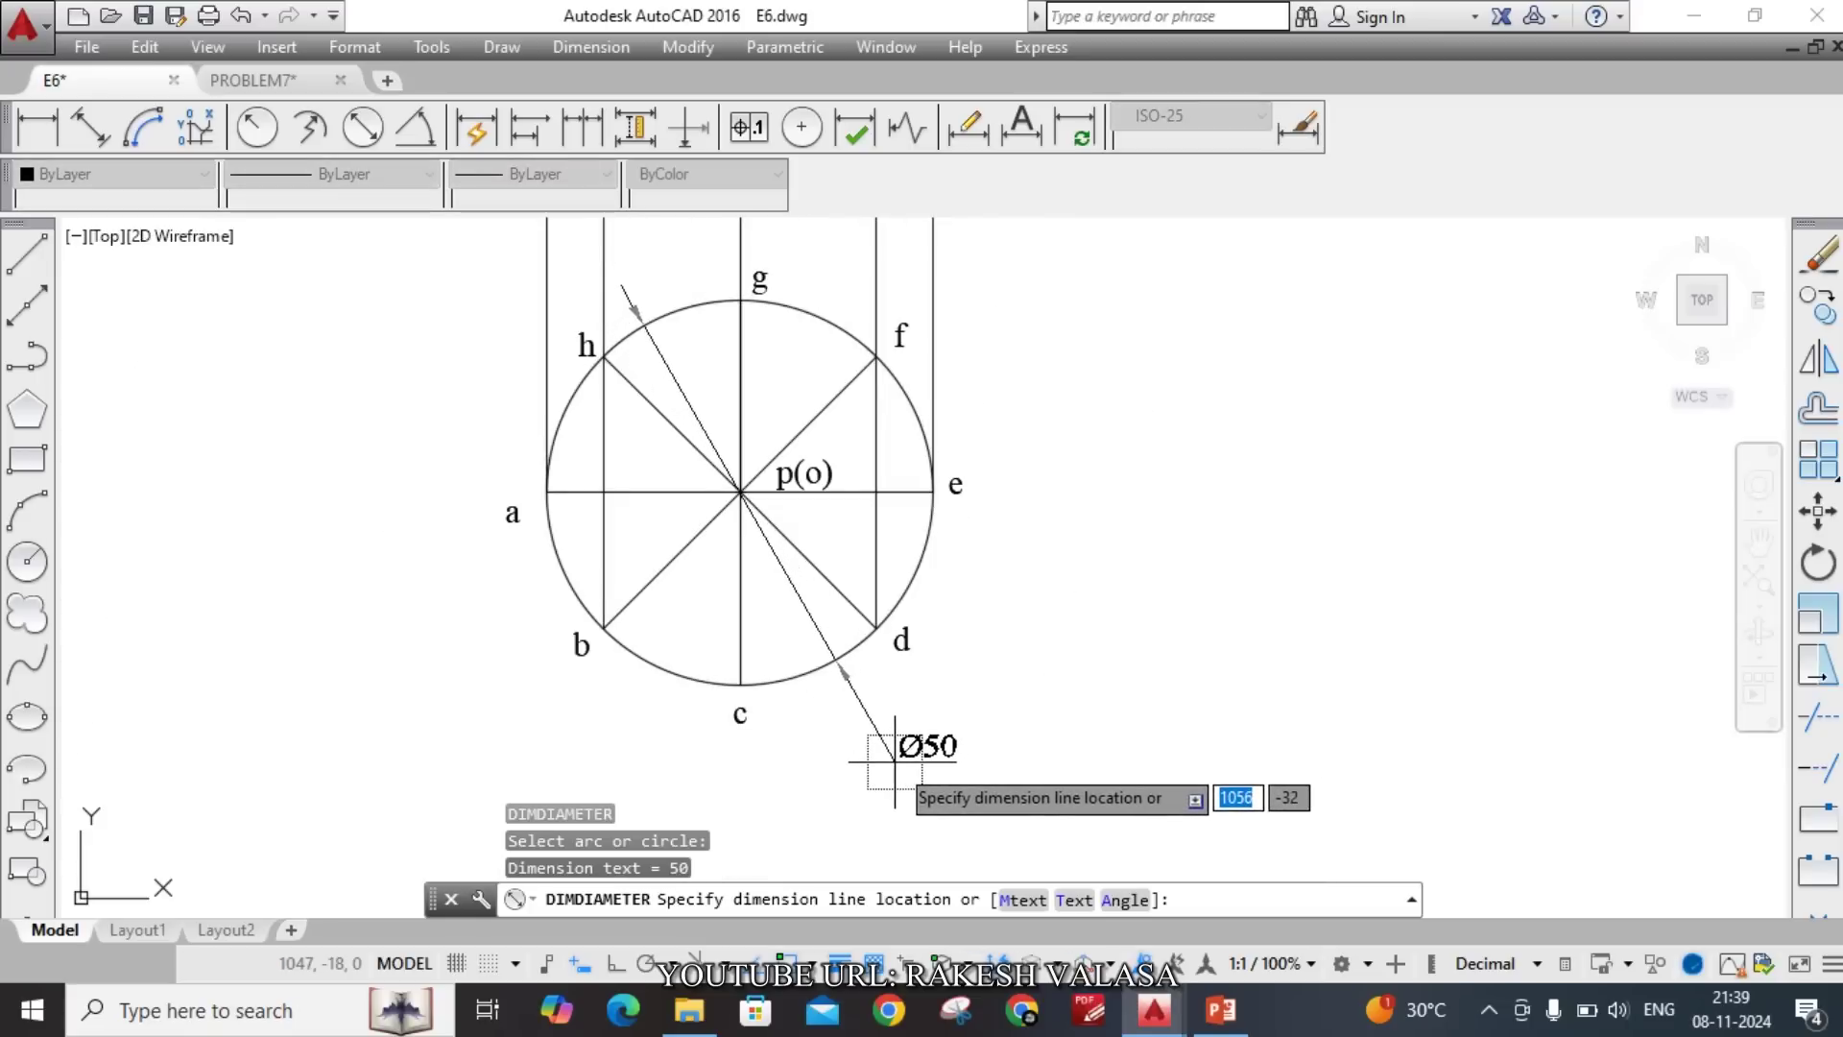
click(859, 737)
scroll(1030, 728, down, 3)
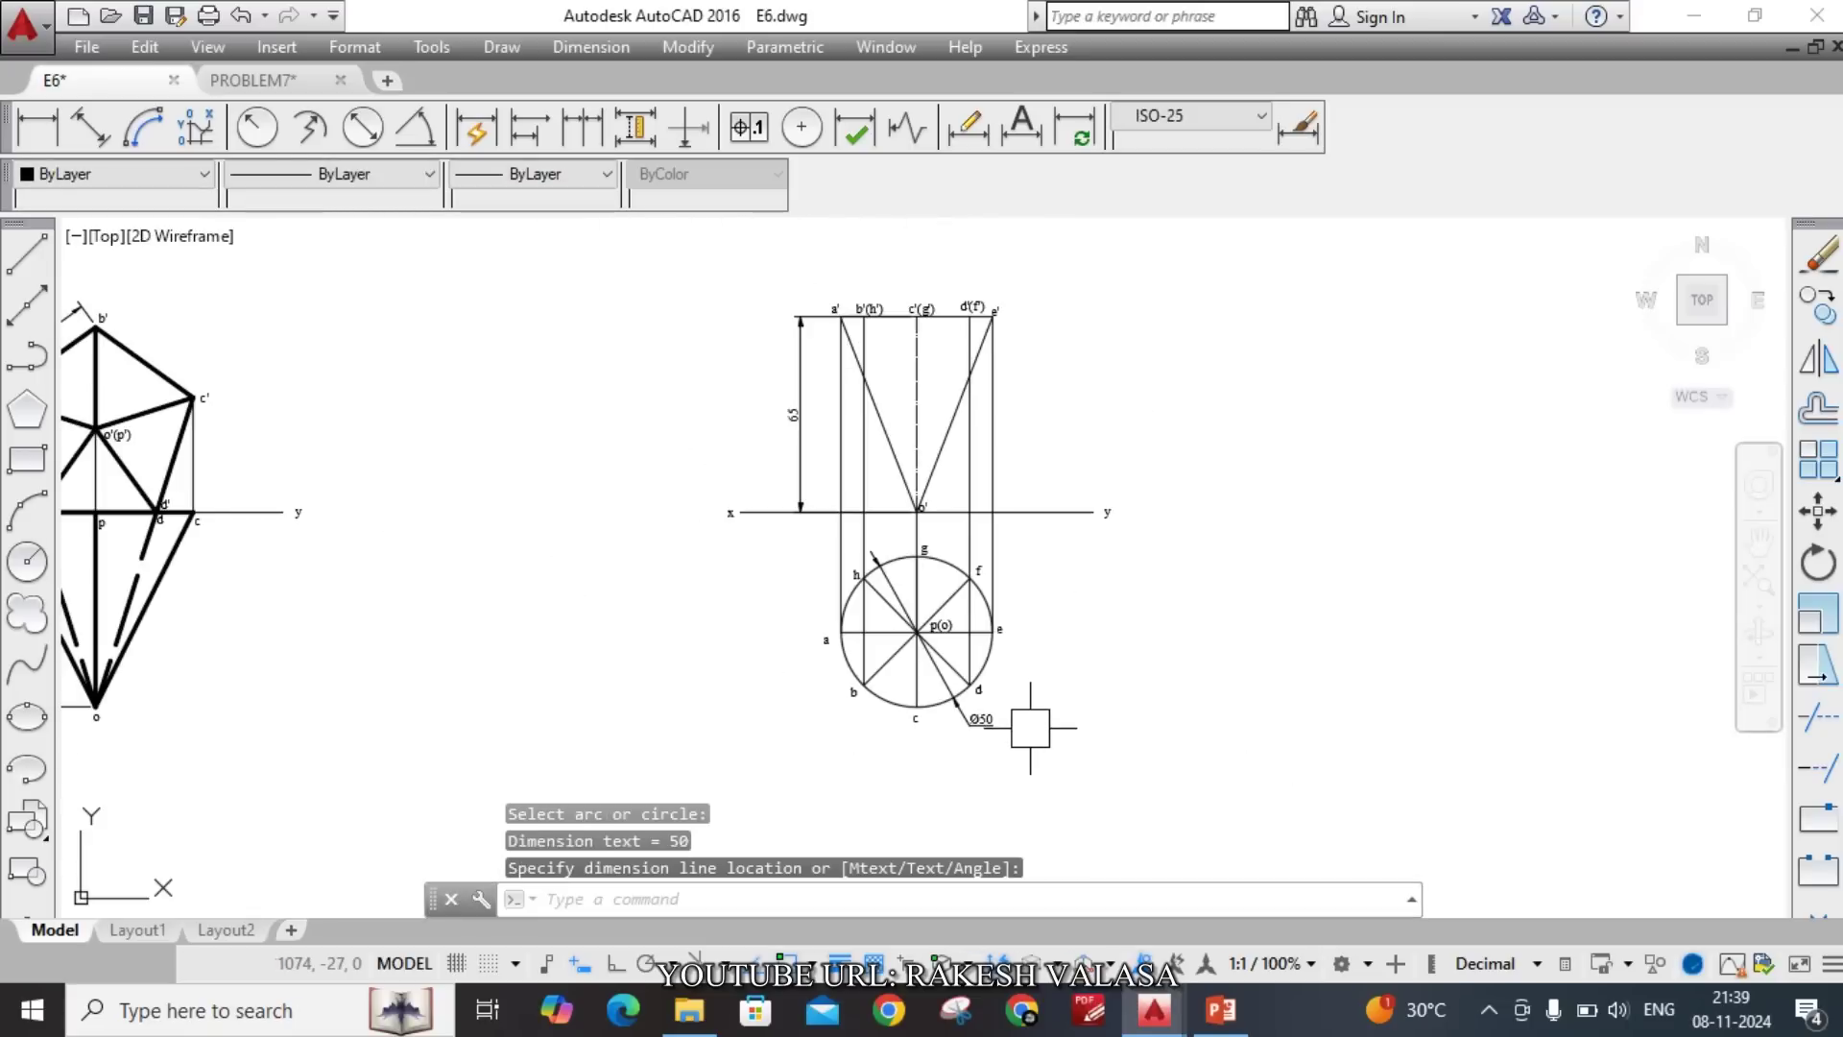
Set a 0.30 mm lineweight for the cone's base line and both slanting sides in the front view and the base circle in the top view.
key(Escape)
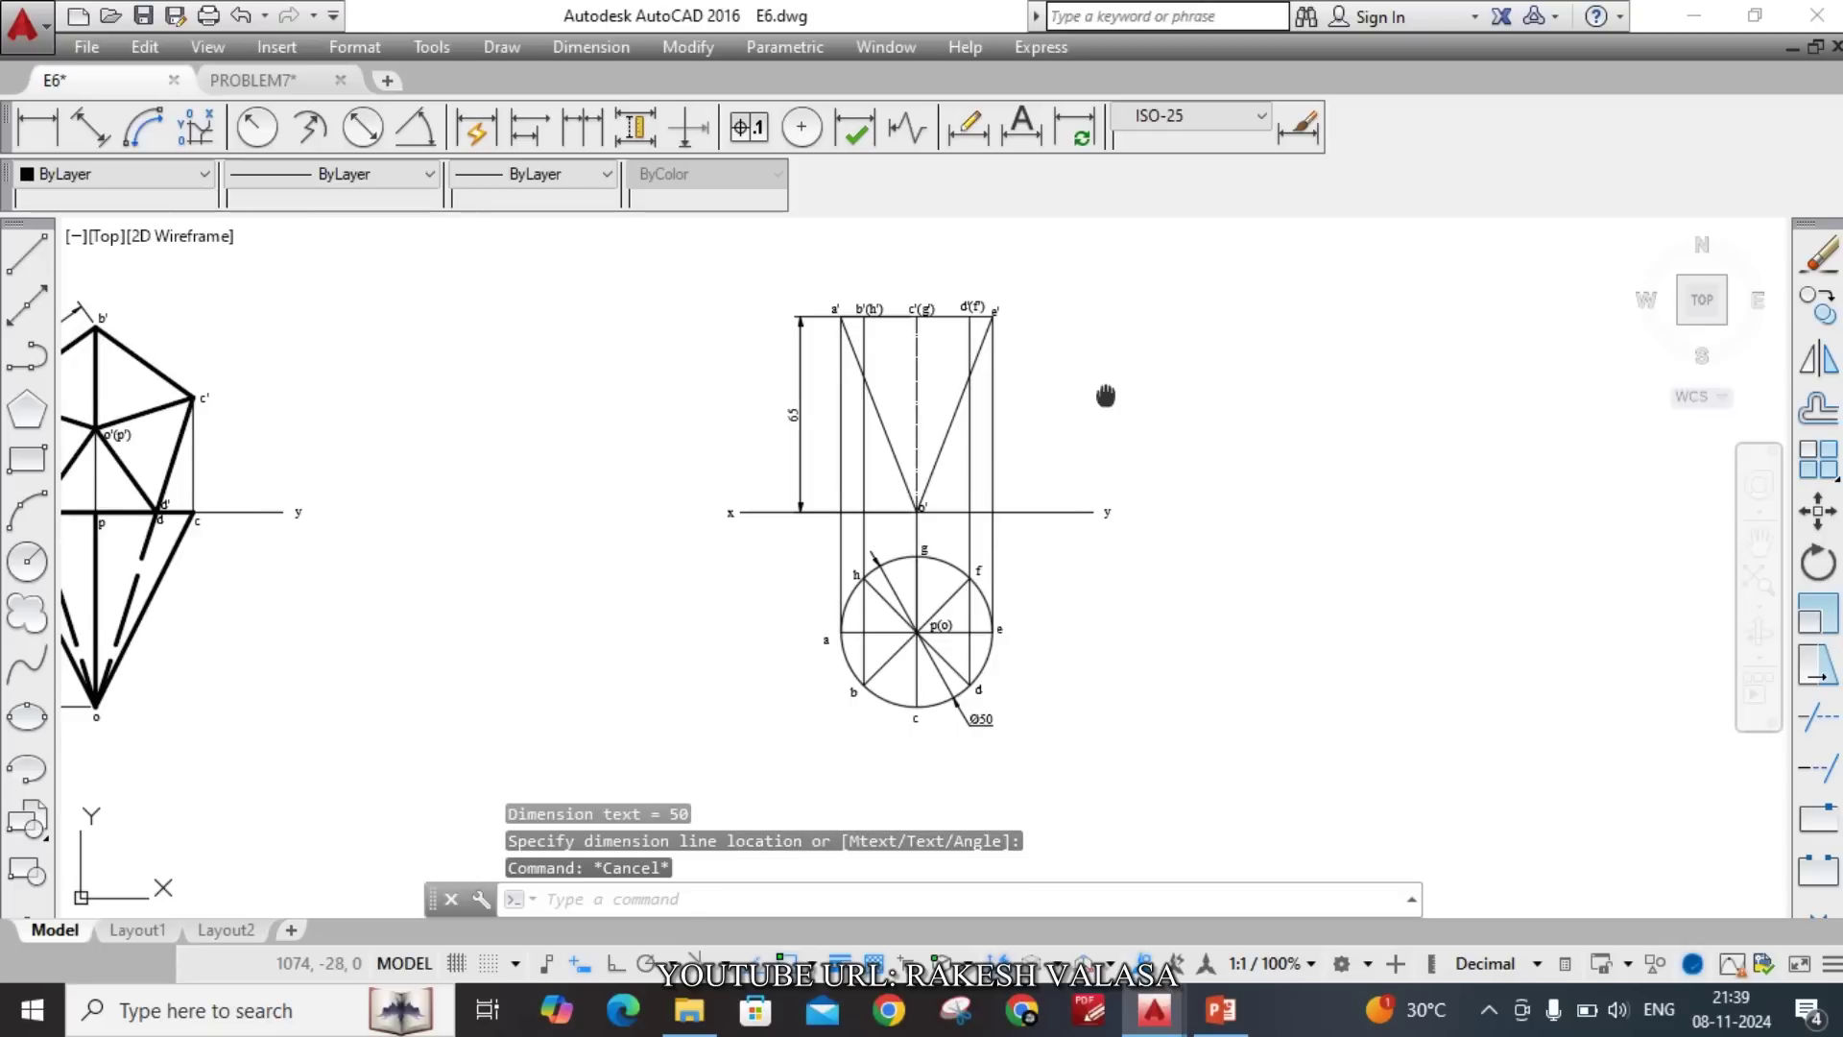
middle_drag(1105, 395, 1094, 521)
scroll(956, 471, up, 4)
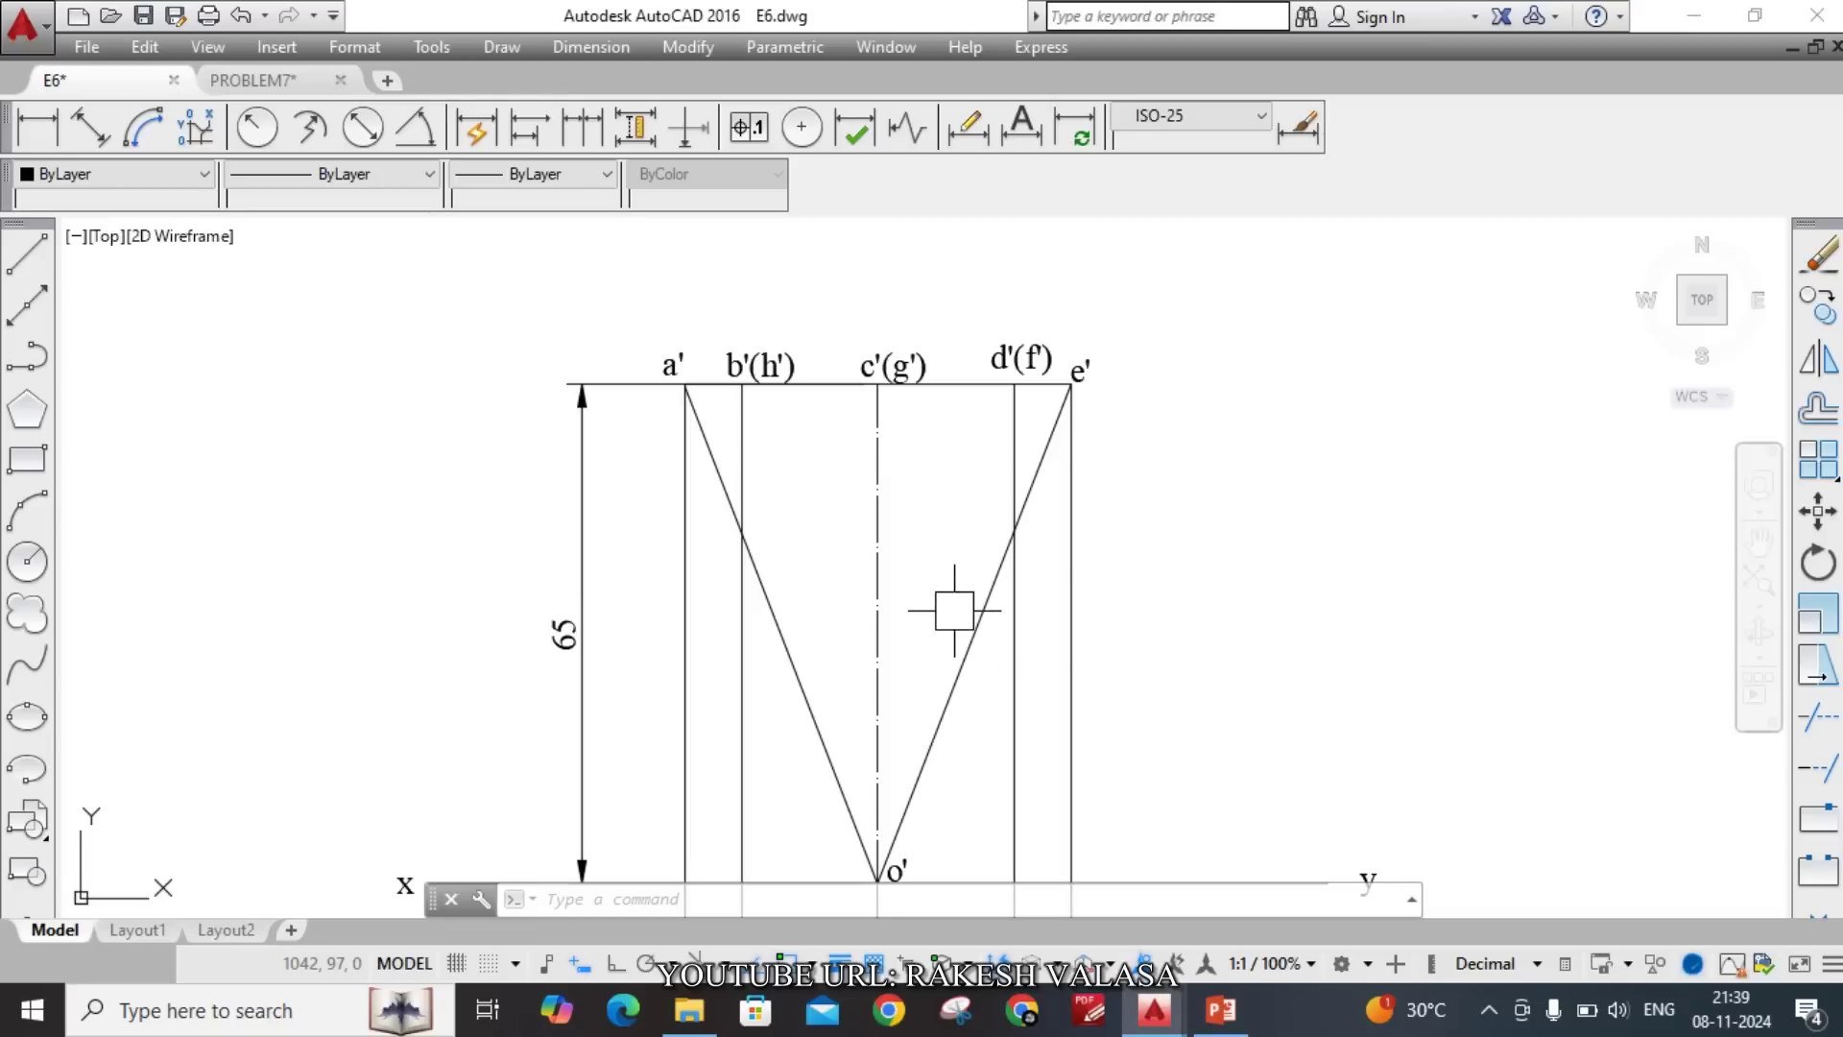
click(961, 641)
scroll(941, 378, up, 4)
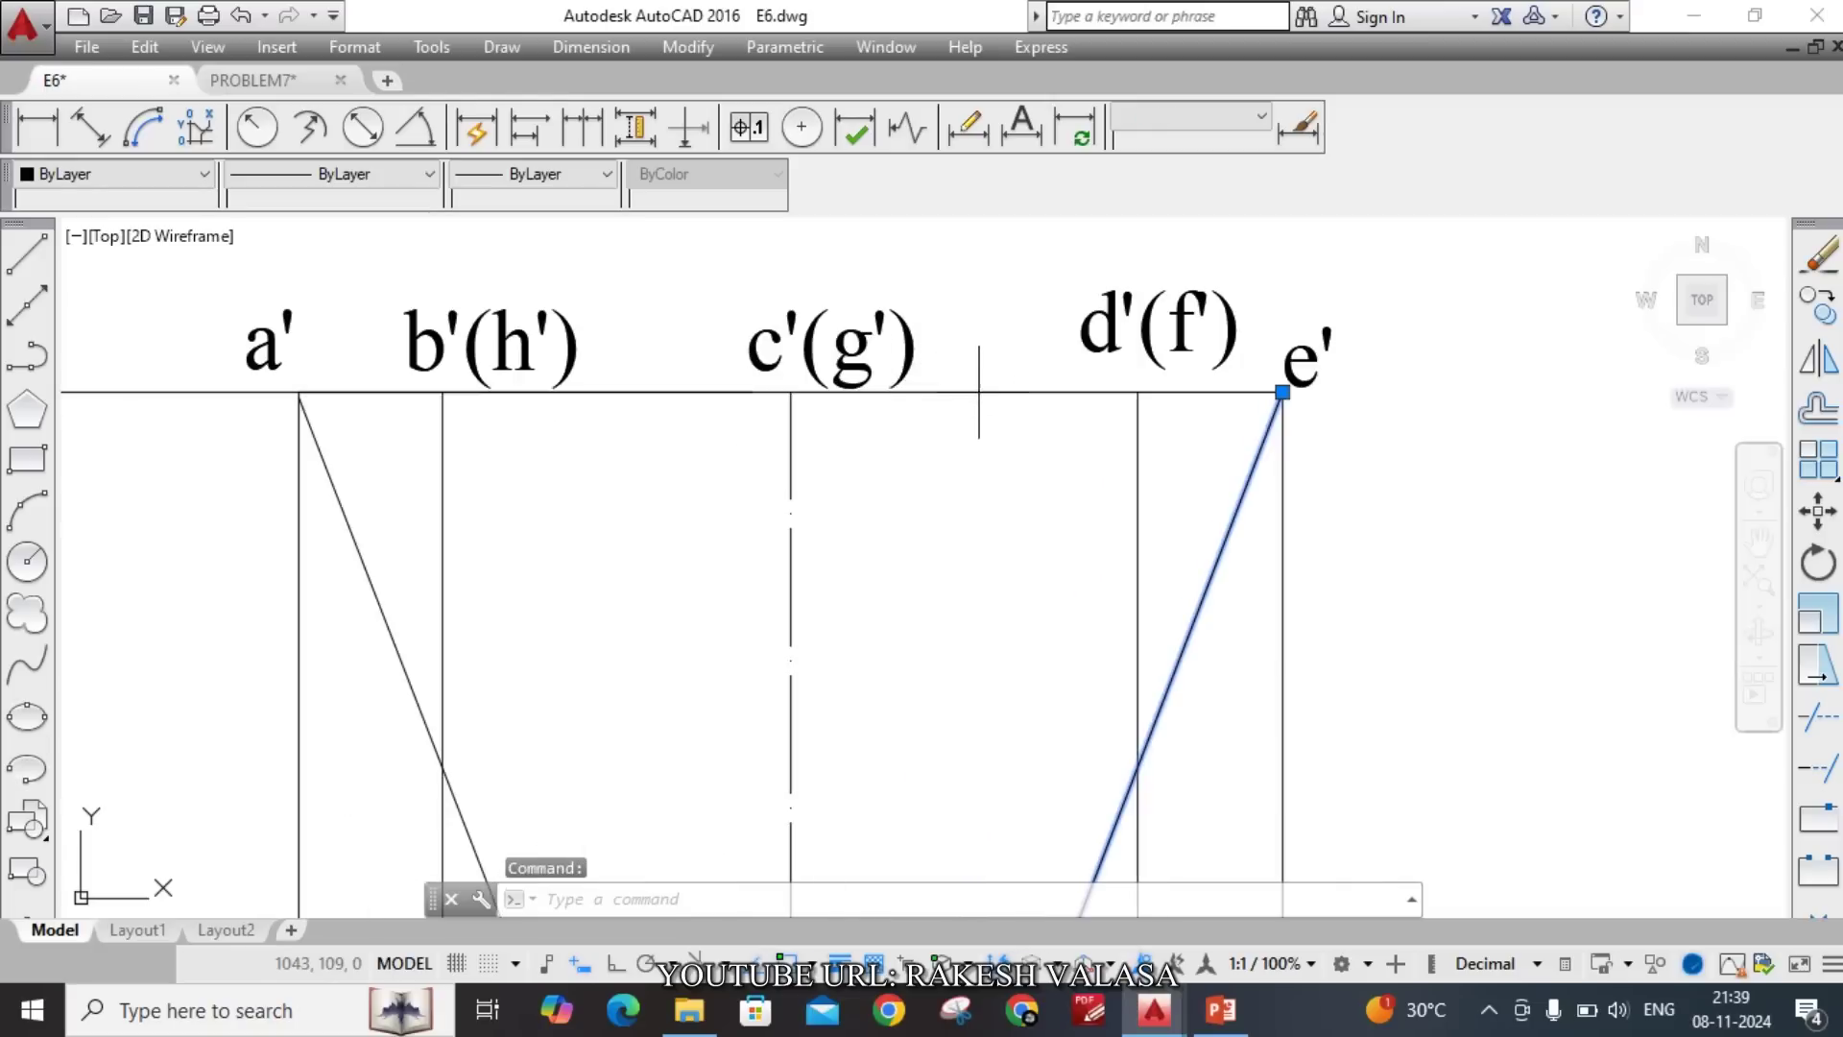
click(979, 392)
scroll(979, 384, down, 2)
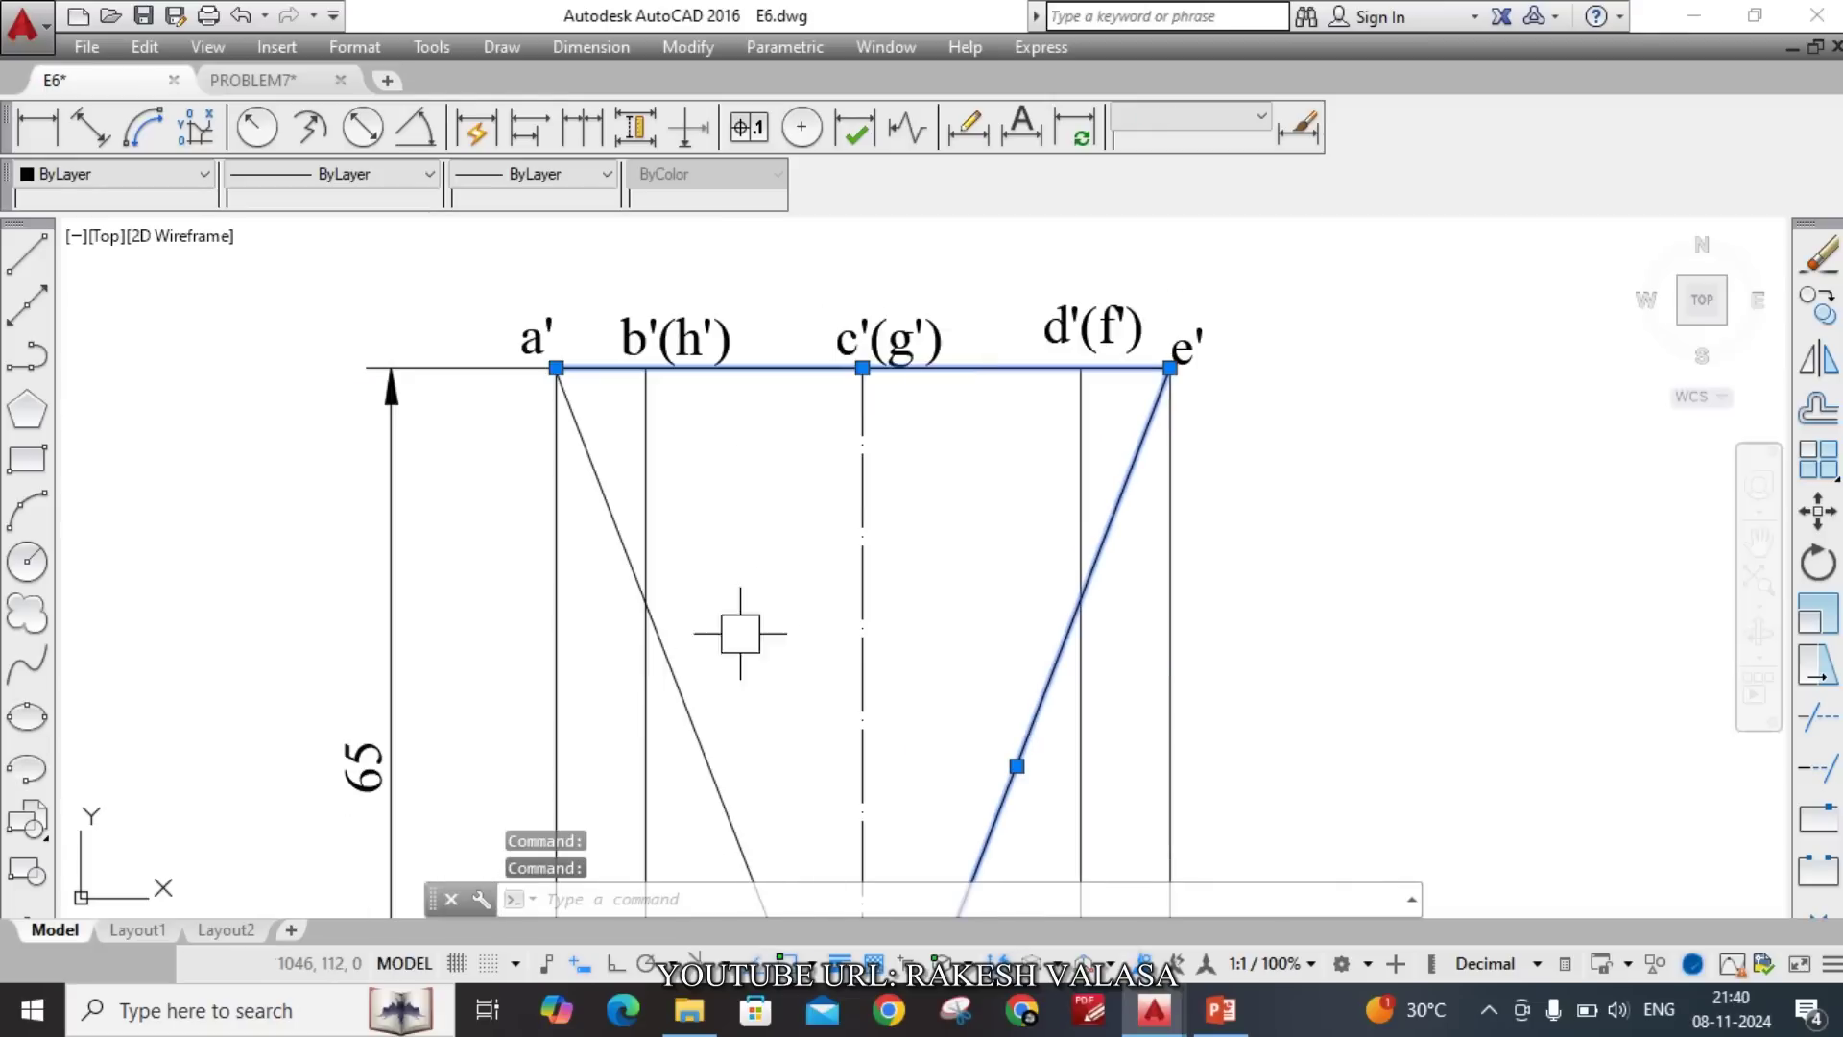
click(696, 698)
scroll(939, 383, down, 2)
scroll(968, 785, up, 6)
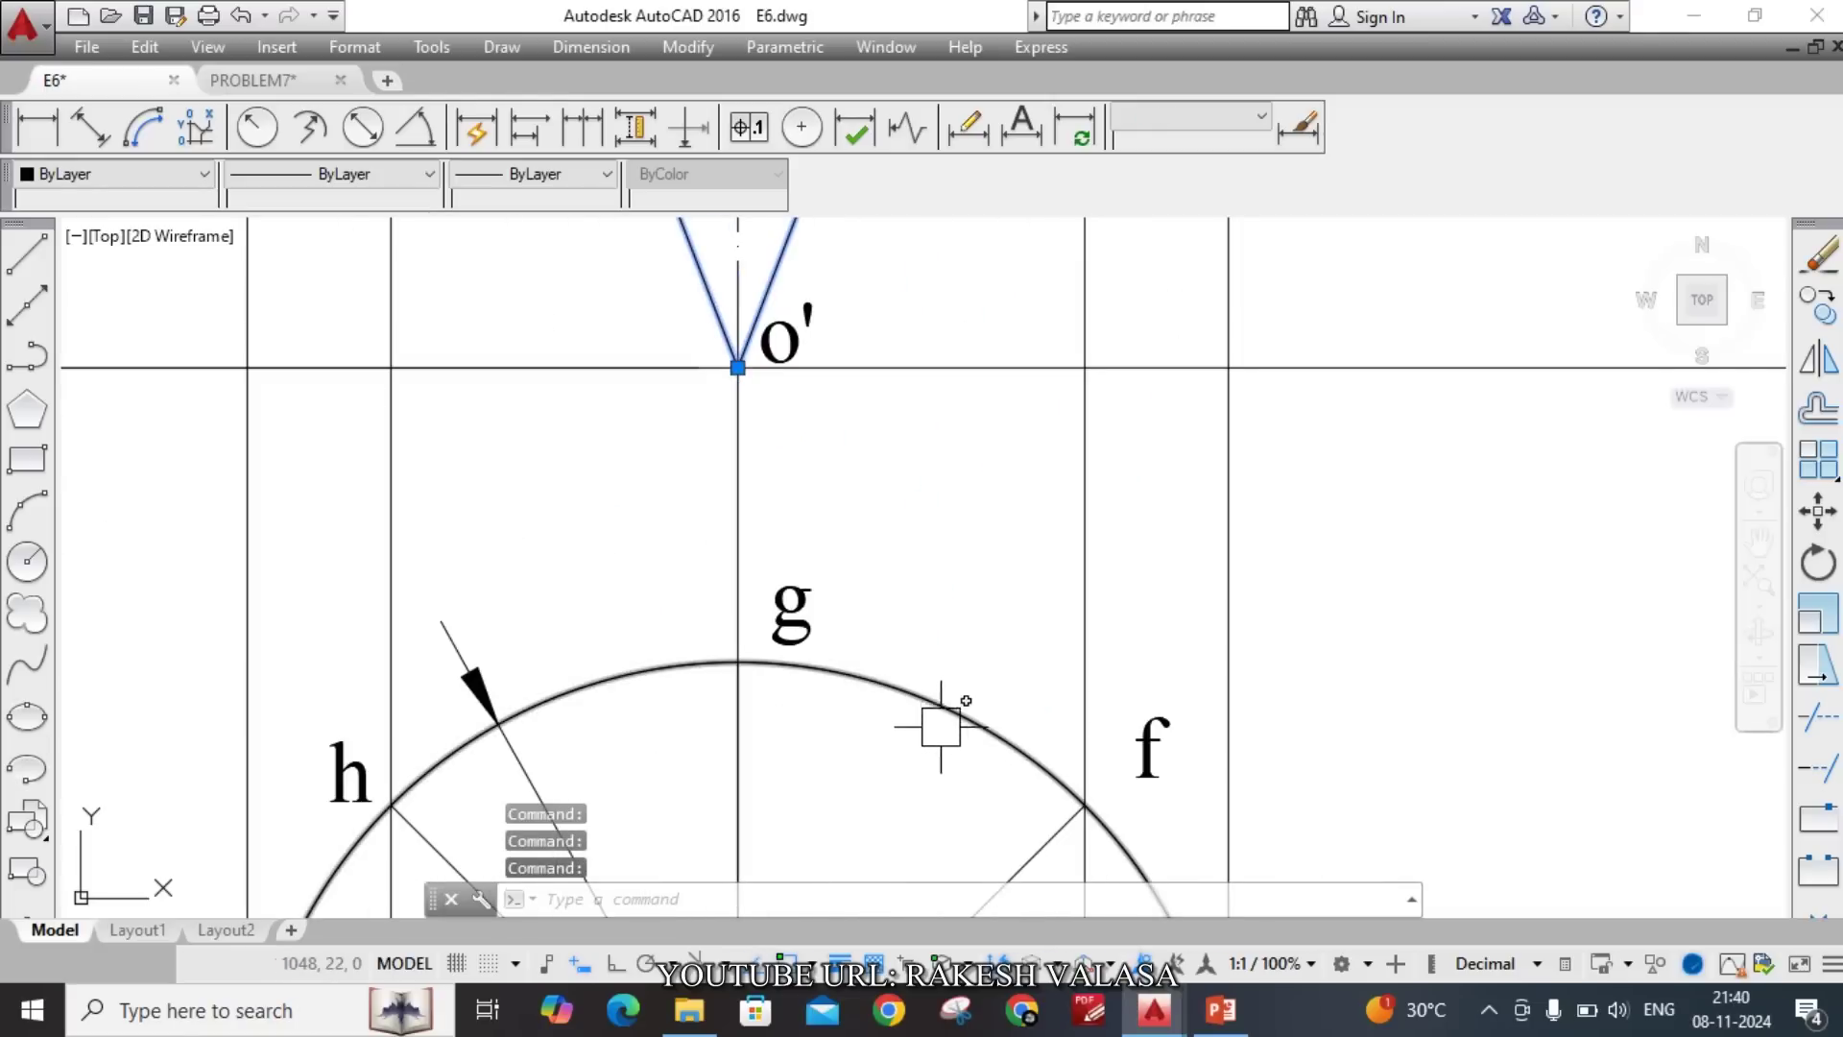
click(954, 725)
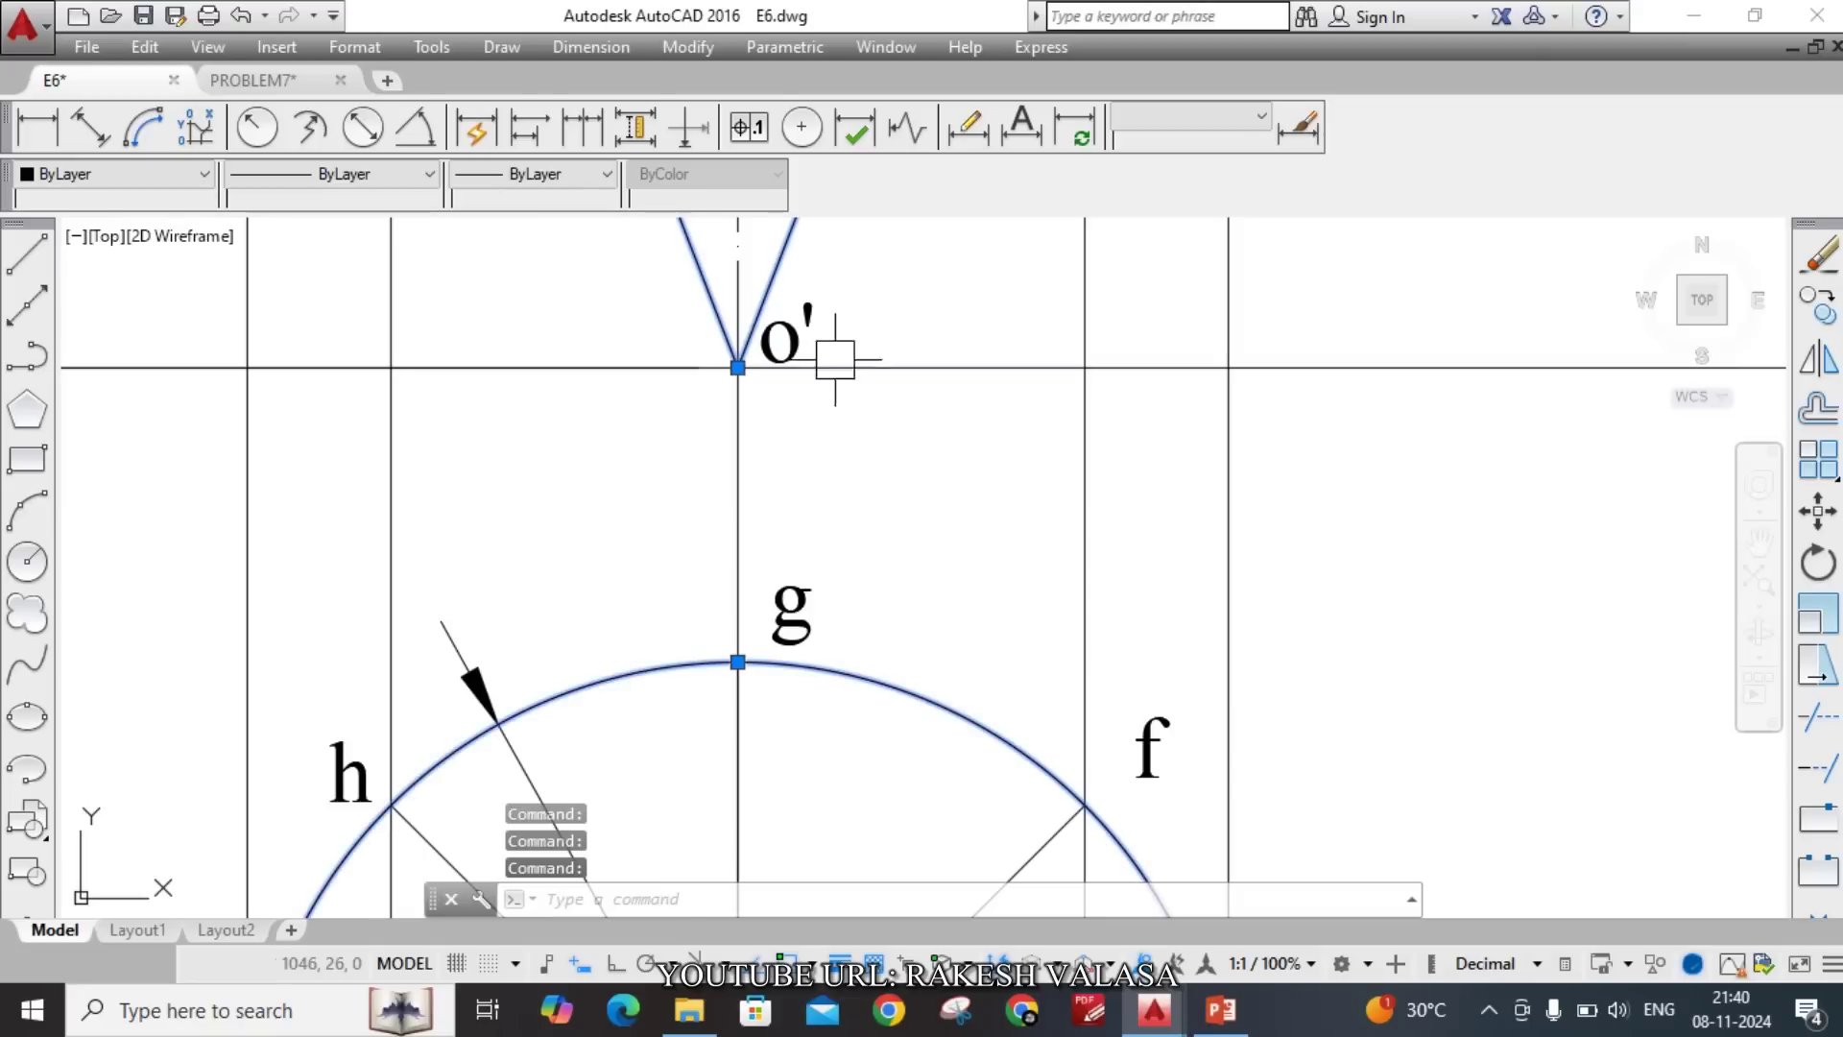
click(581, 175)
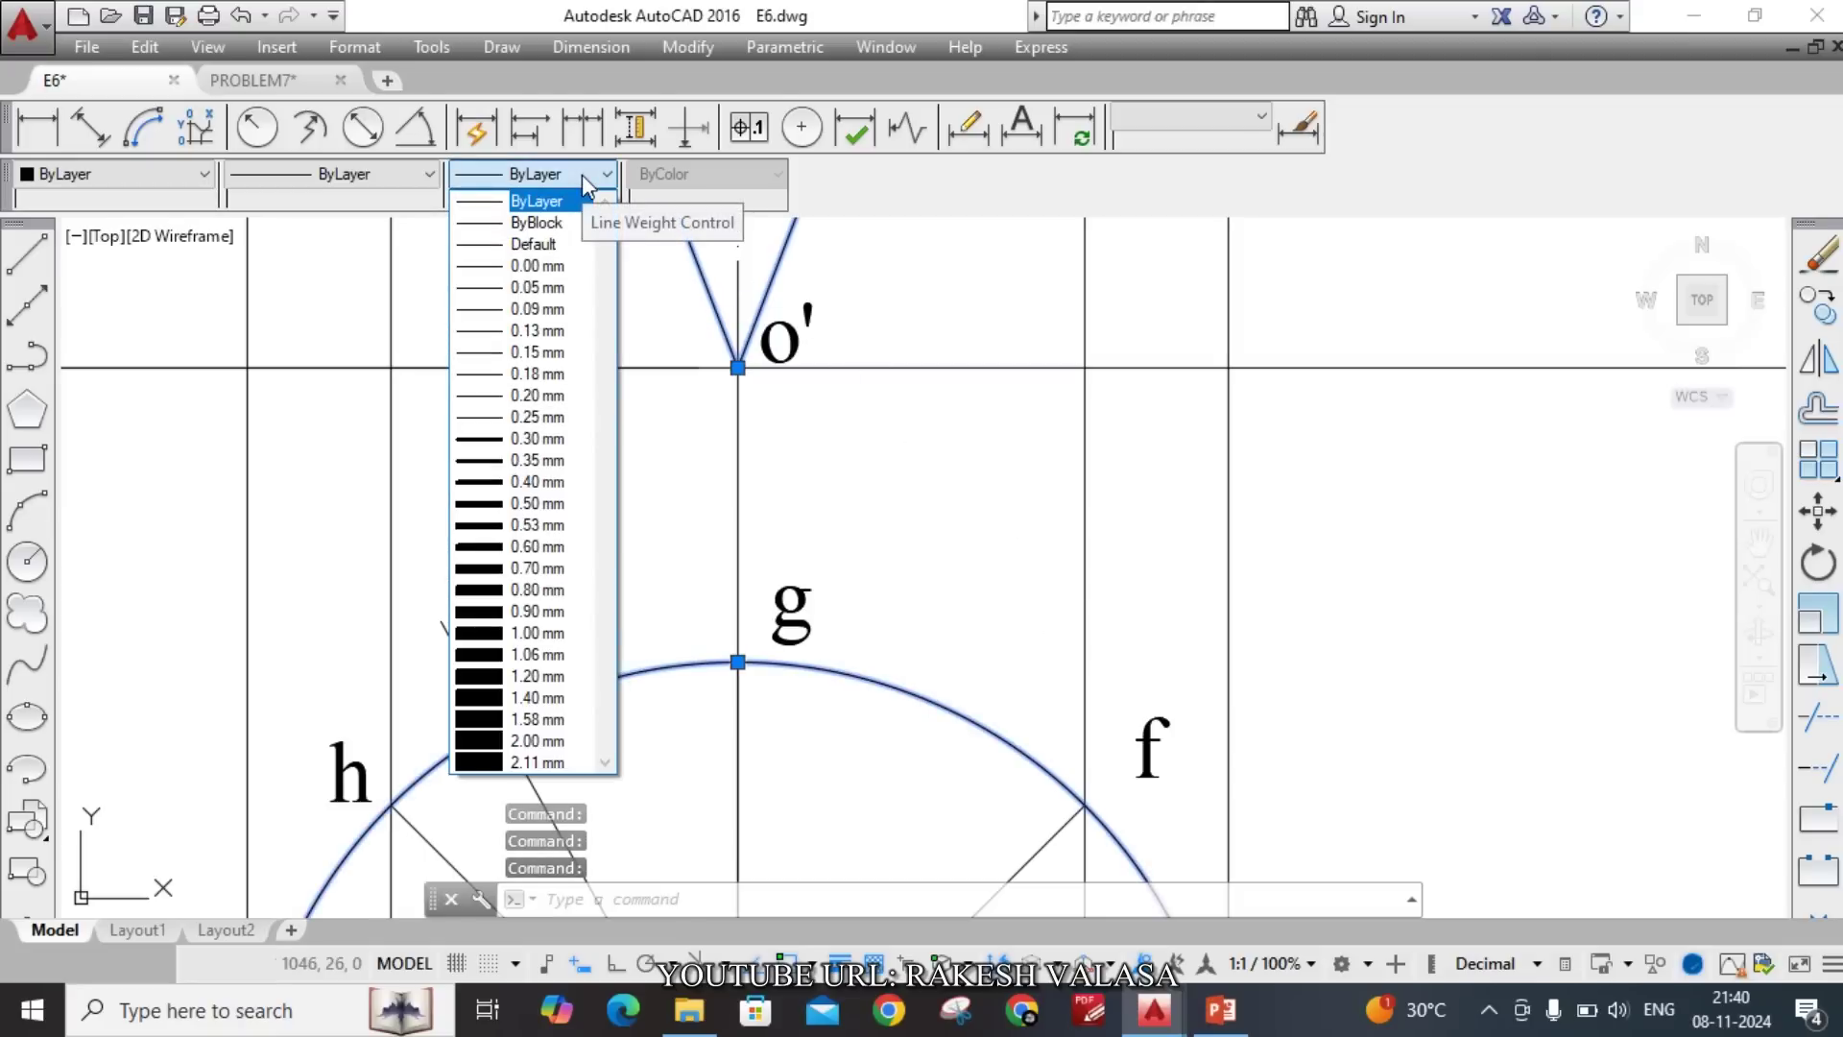
click(503, 440)
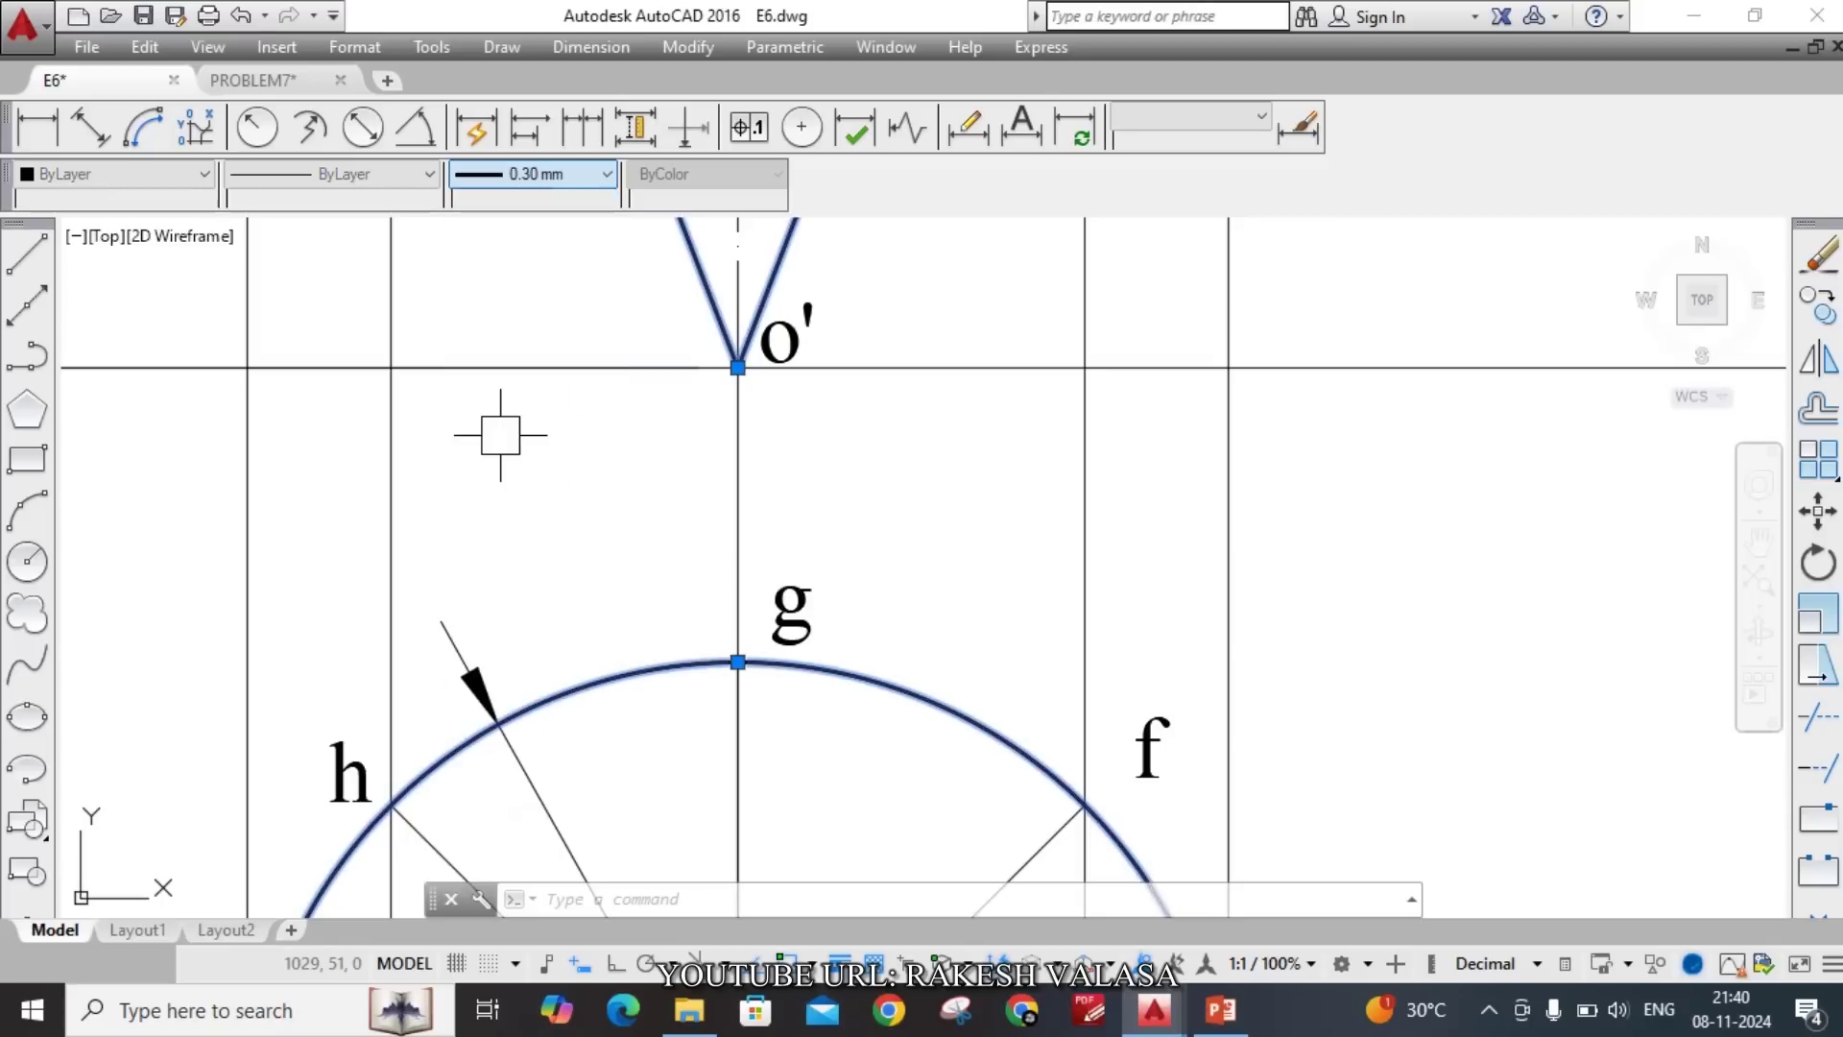
scroll(837, 515, down, 2)
key(Escape)
scroll(843, 476, down, 6)
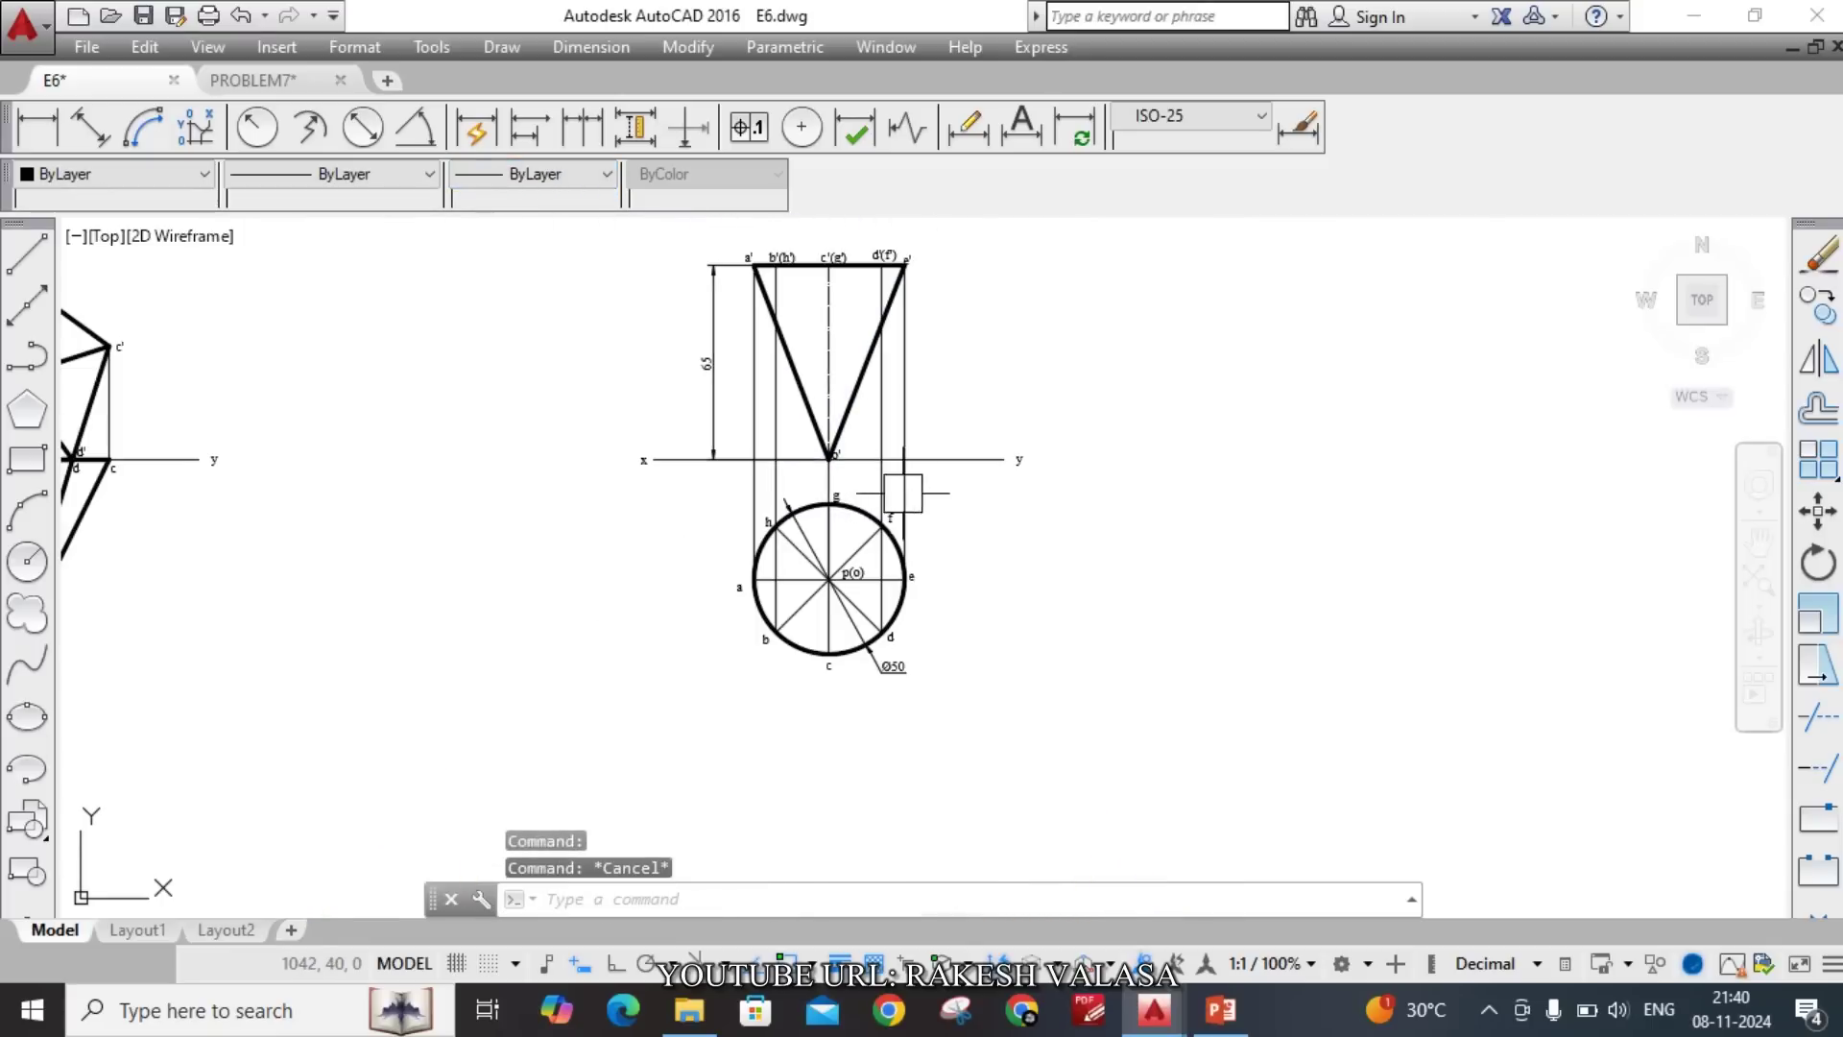
Examine the cone's front view with its base labels and the top view with its base circle up close.
scroll(939, 319, up, 2)
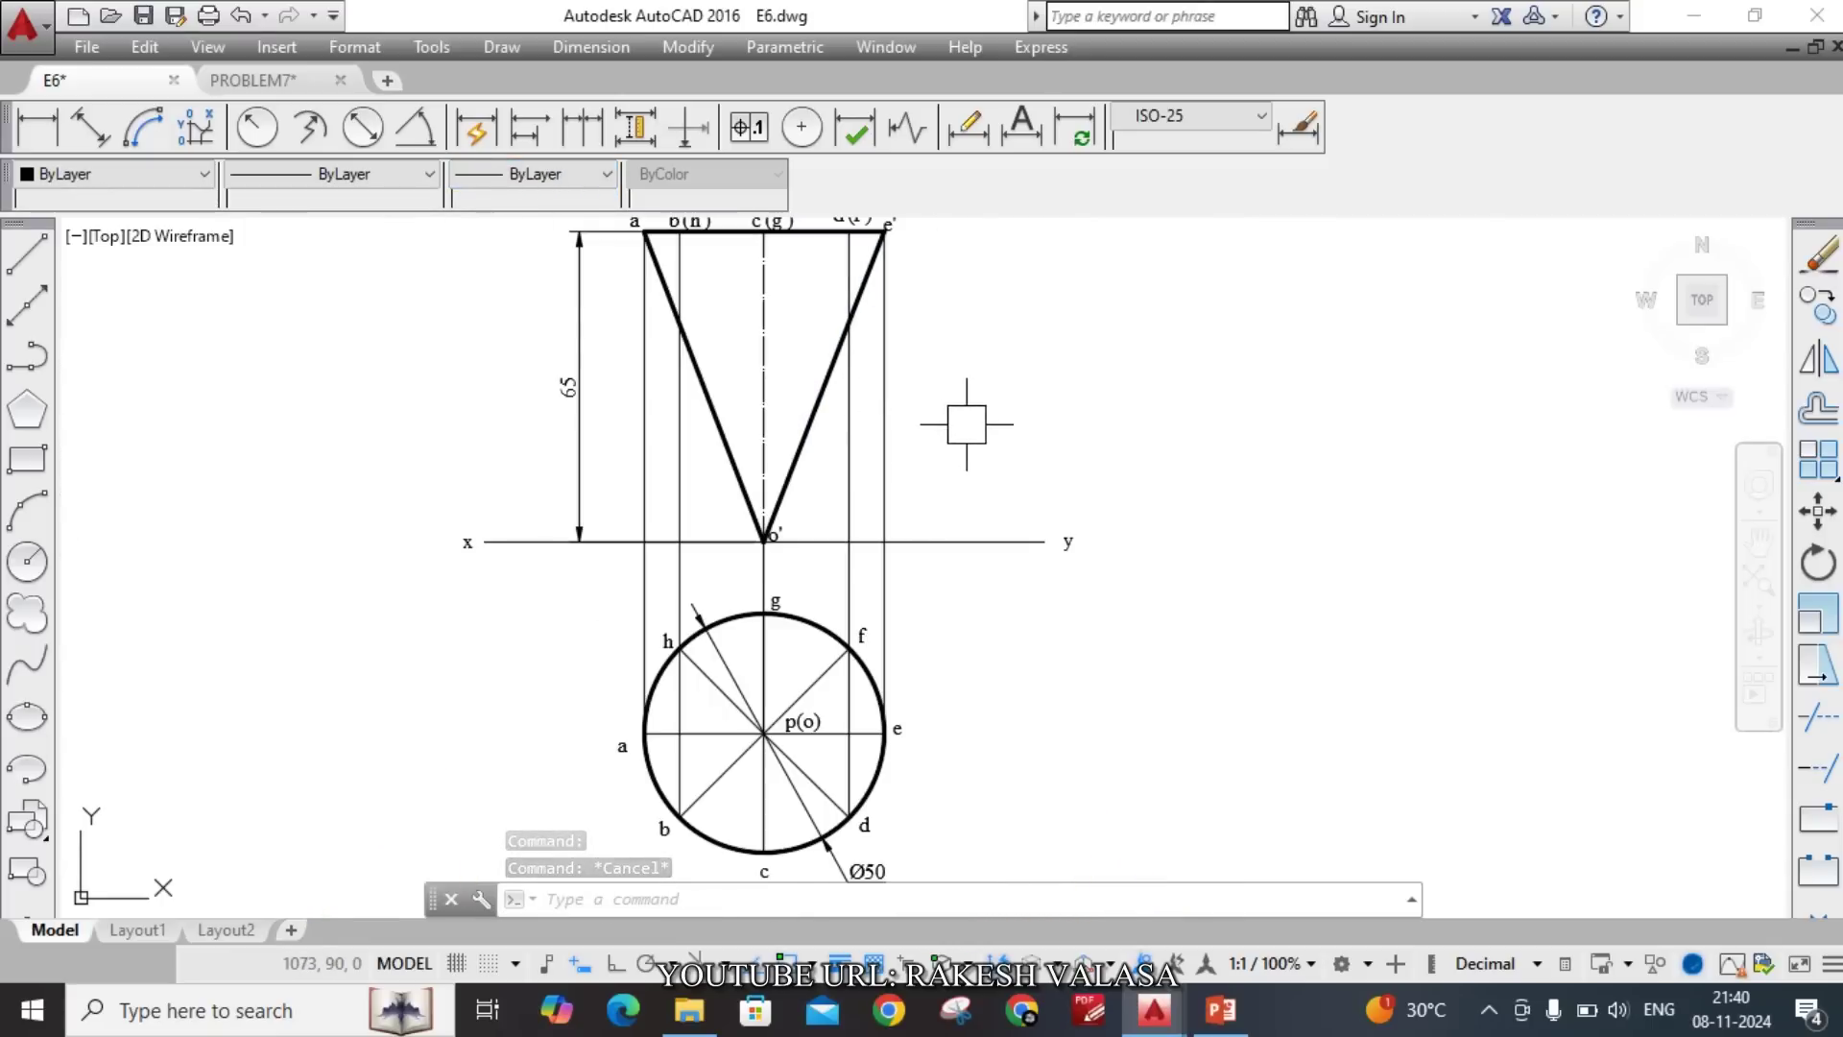
mouse_move(963, 371)
middle_down()
mouse_move(995, 461)
mouse_move(970, 436)
middle_up()
scroll(768, 300, up, 4)
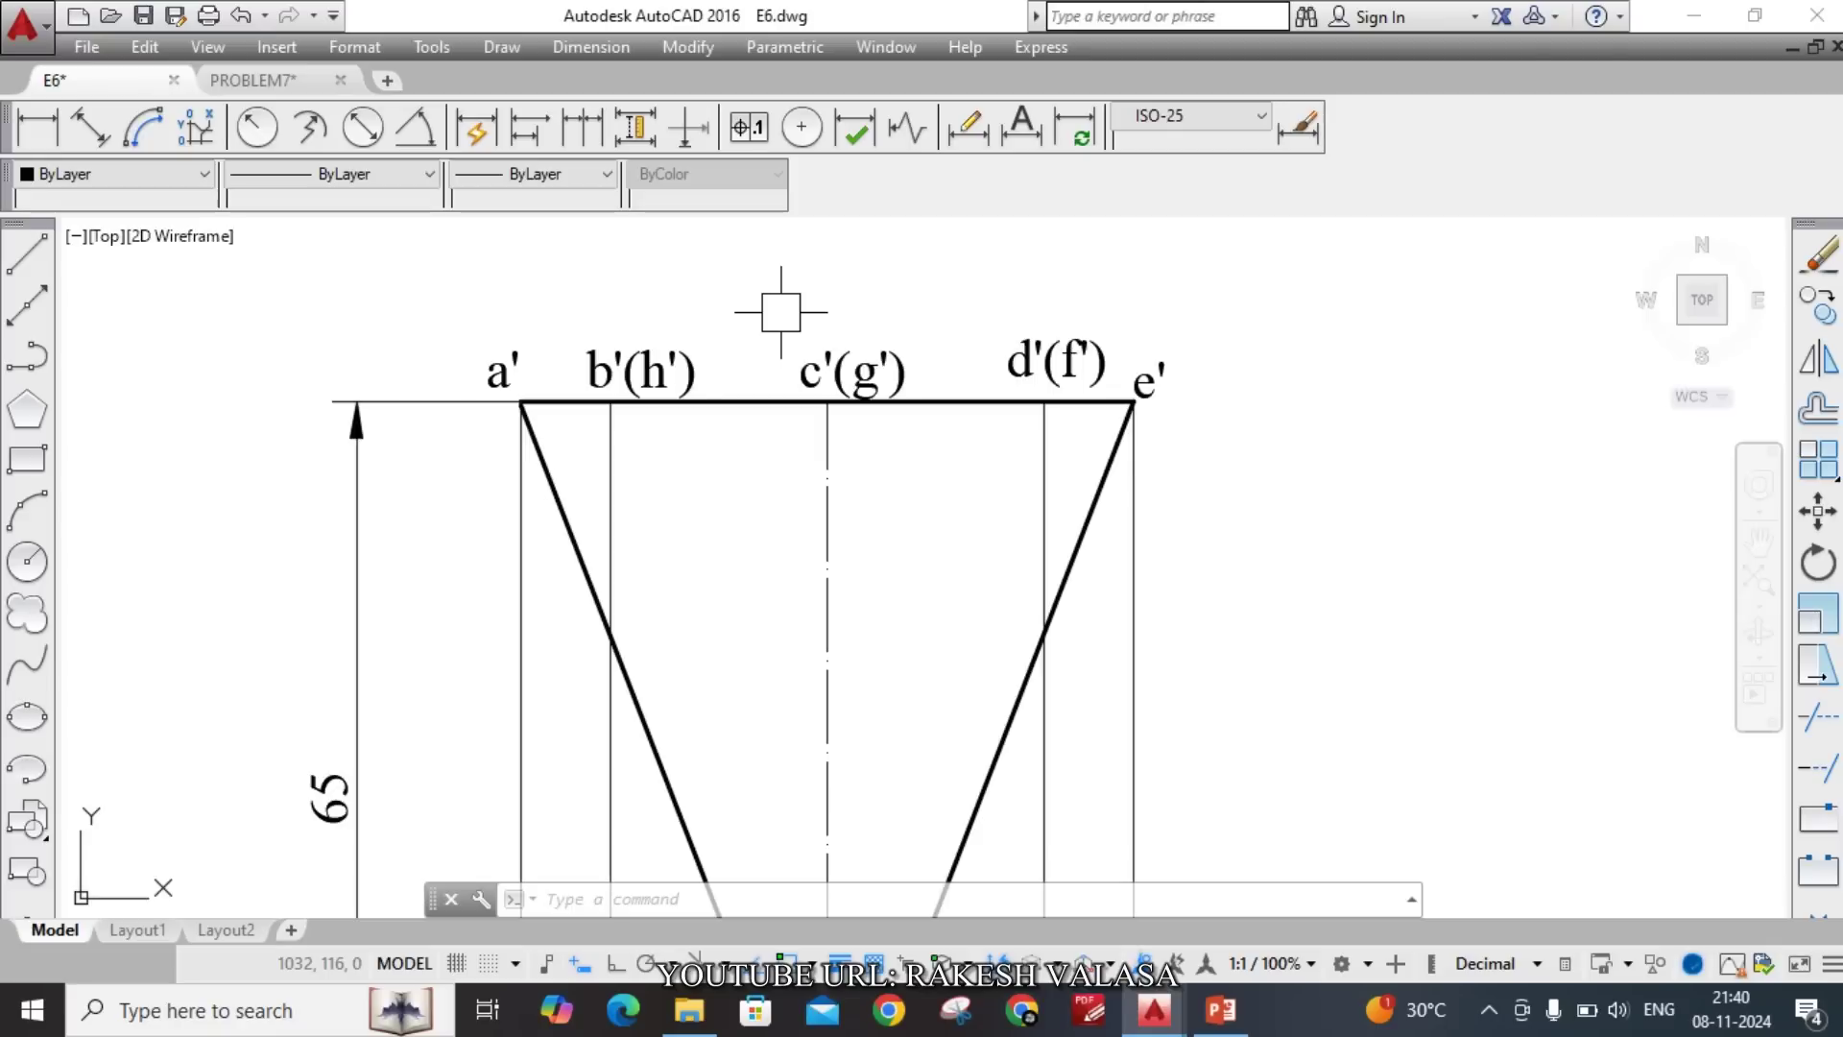
scroll(782, 312, down, 2)
scroll(970, 436, down, 2)
middle_drag(1047, 504, 1047, 369)
middle_drag(1077, 704, 1062, 637)
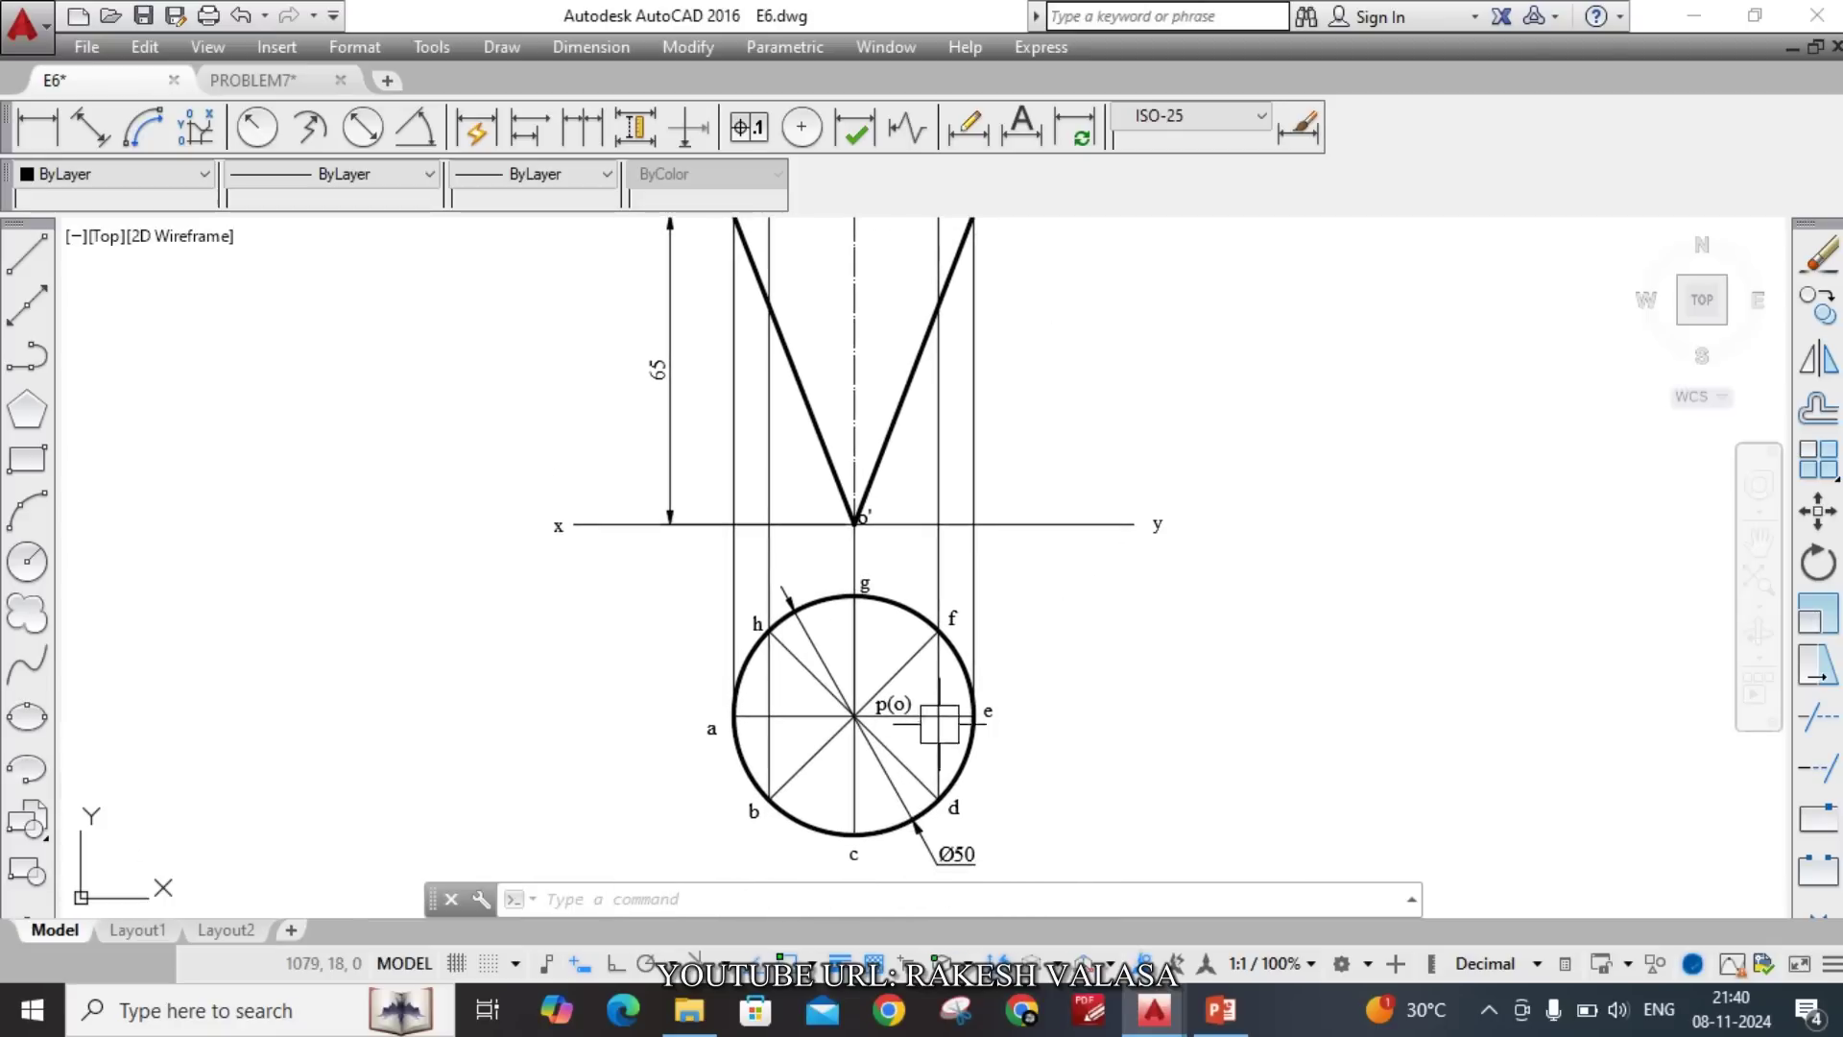